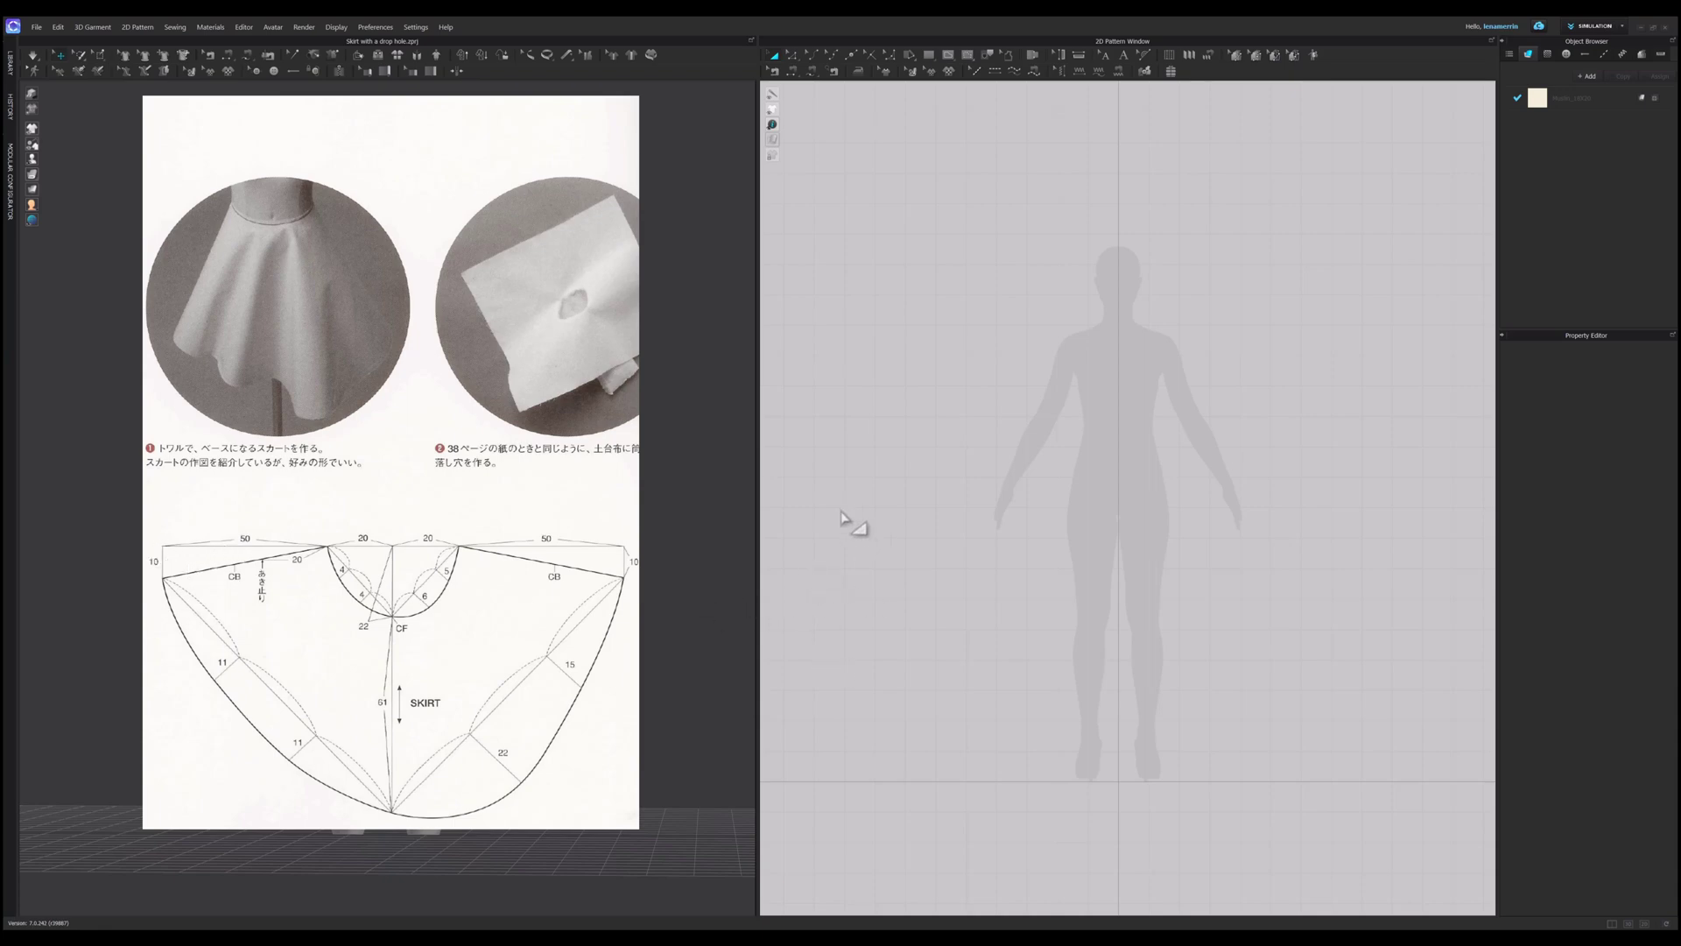
Step: Create a rectangular pattern piece 70 cm wide and 83 cm high
key("s")
left_click(1108, 451)
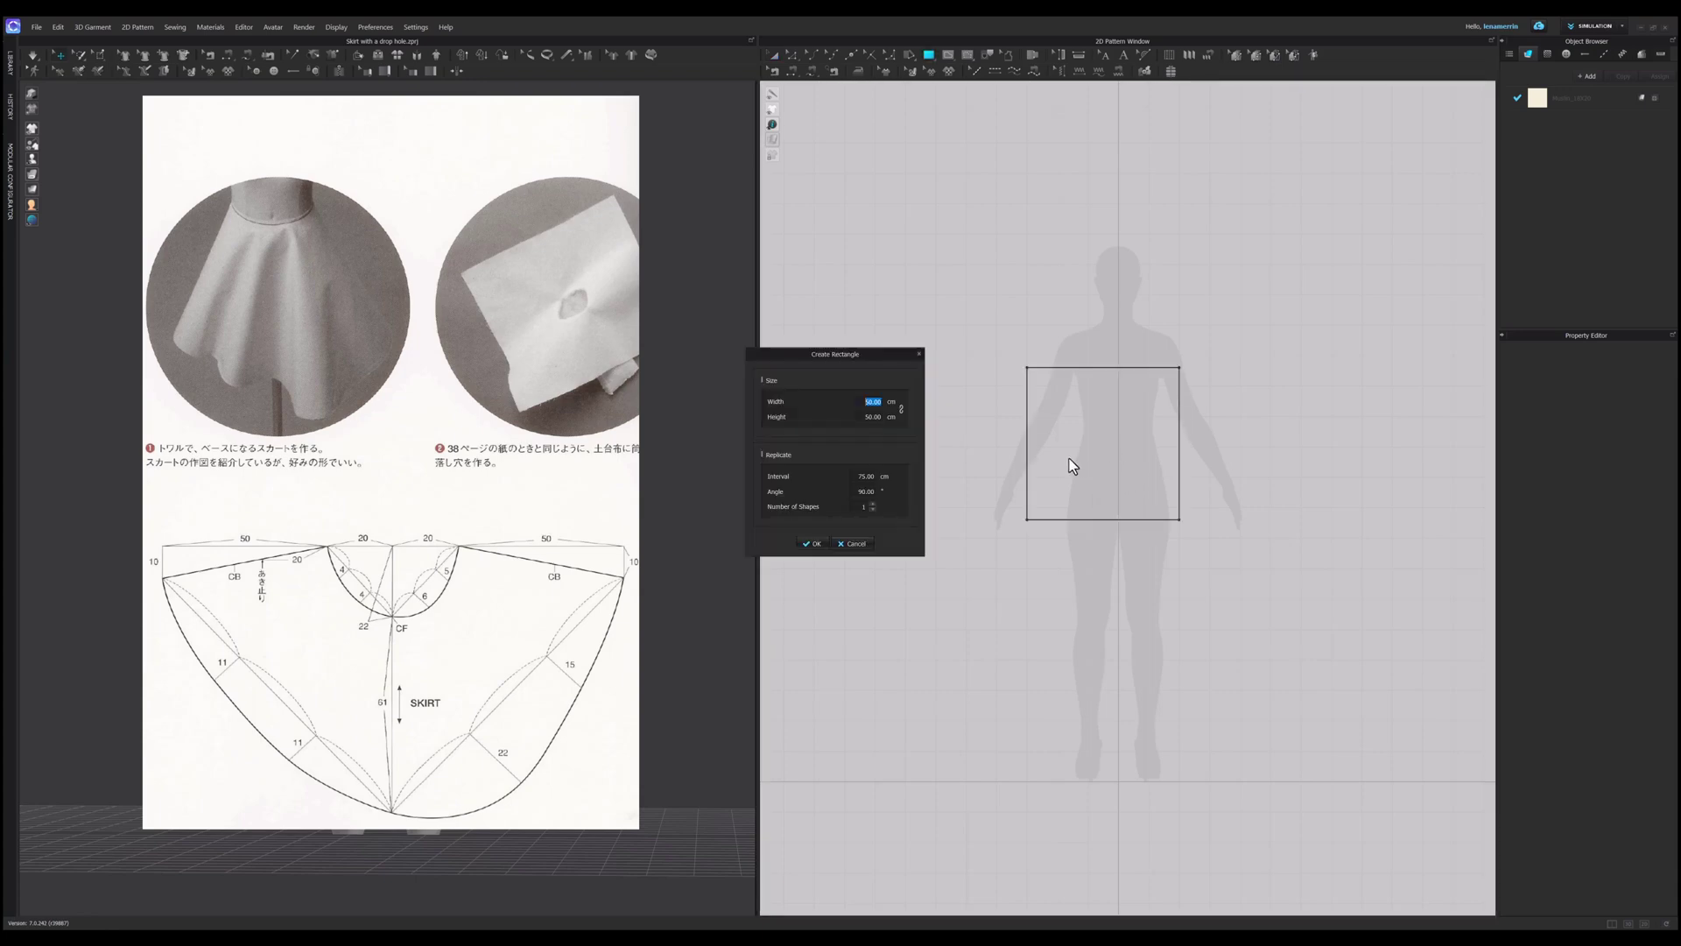
type("70")
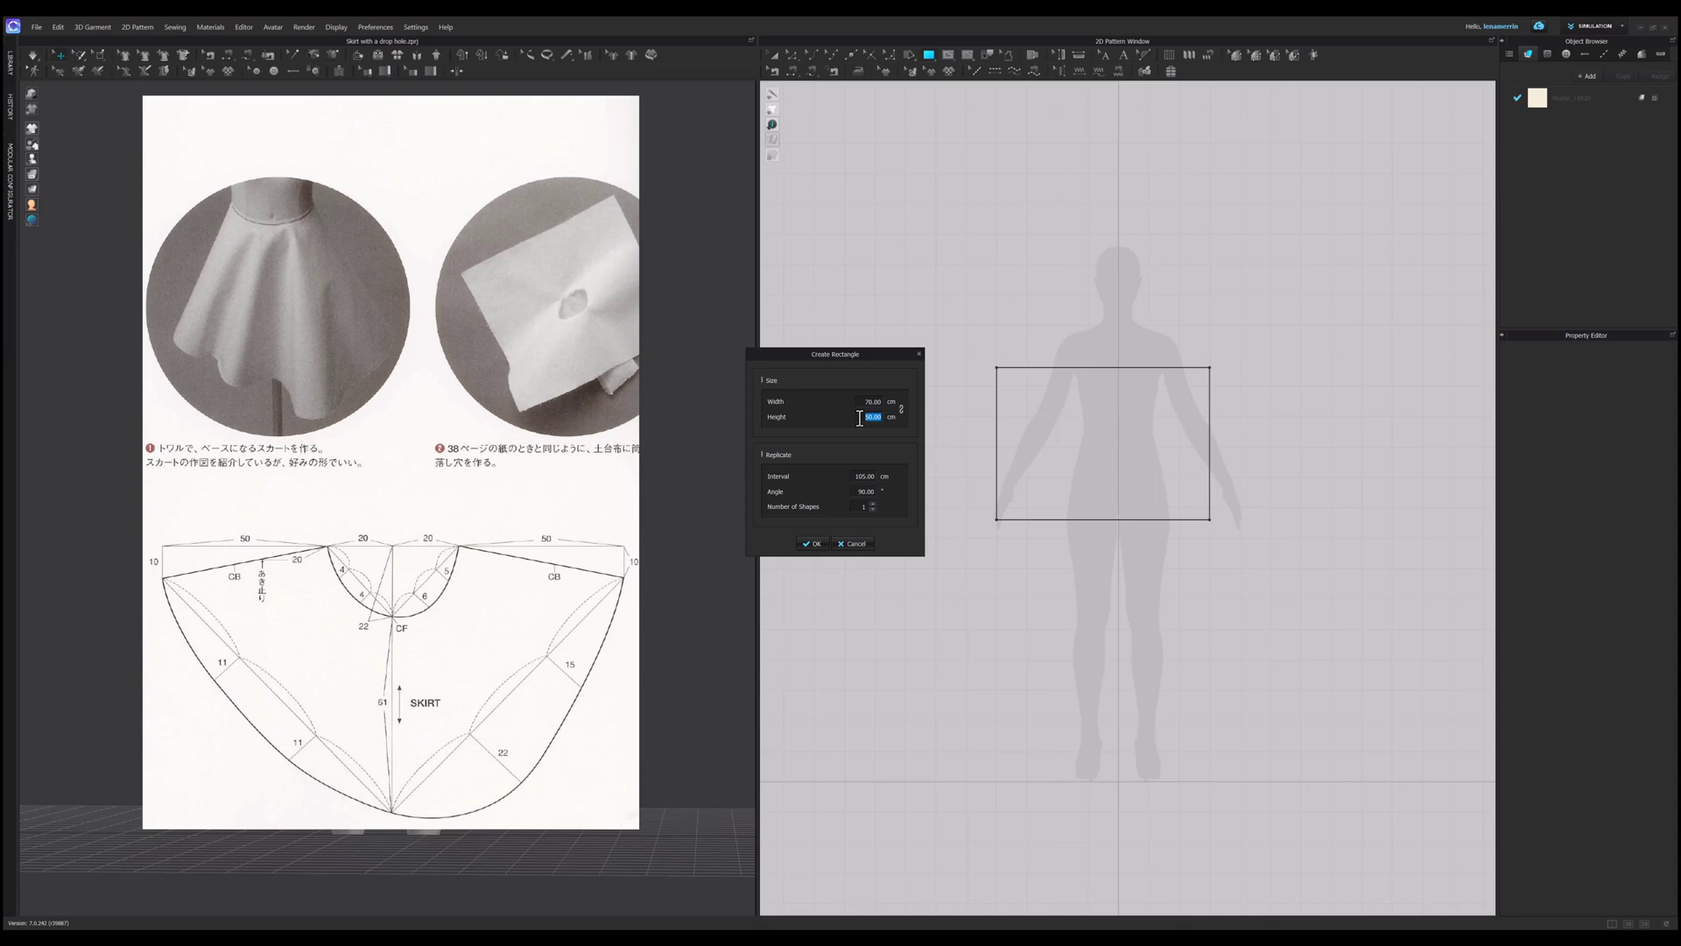
type("83")
left_click(813, 543)
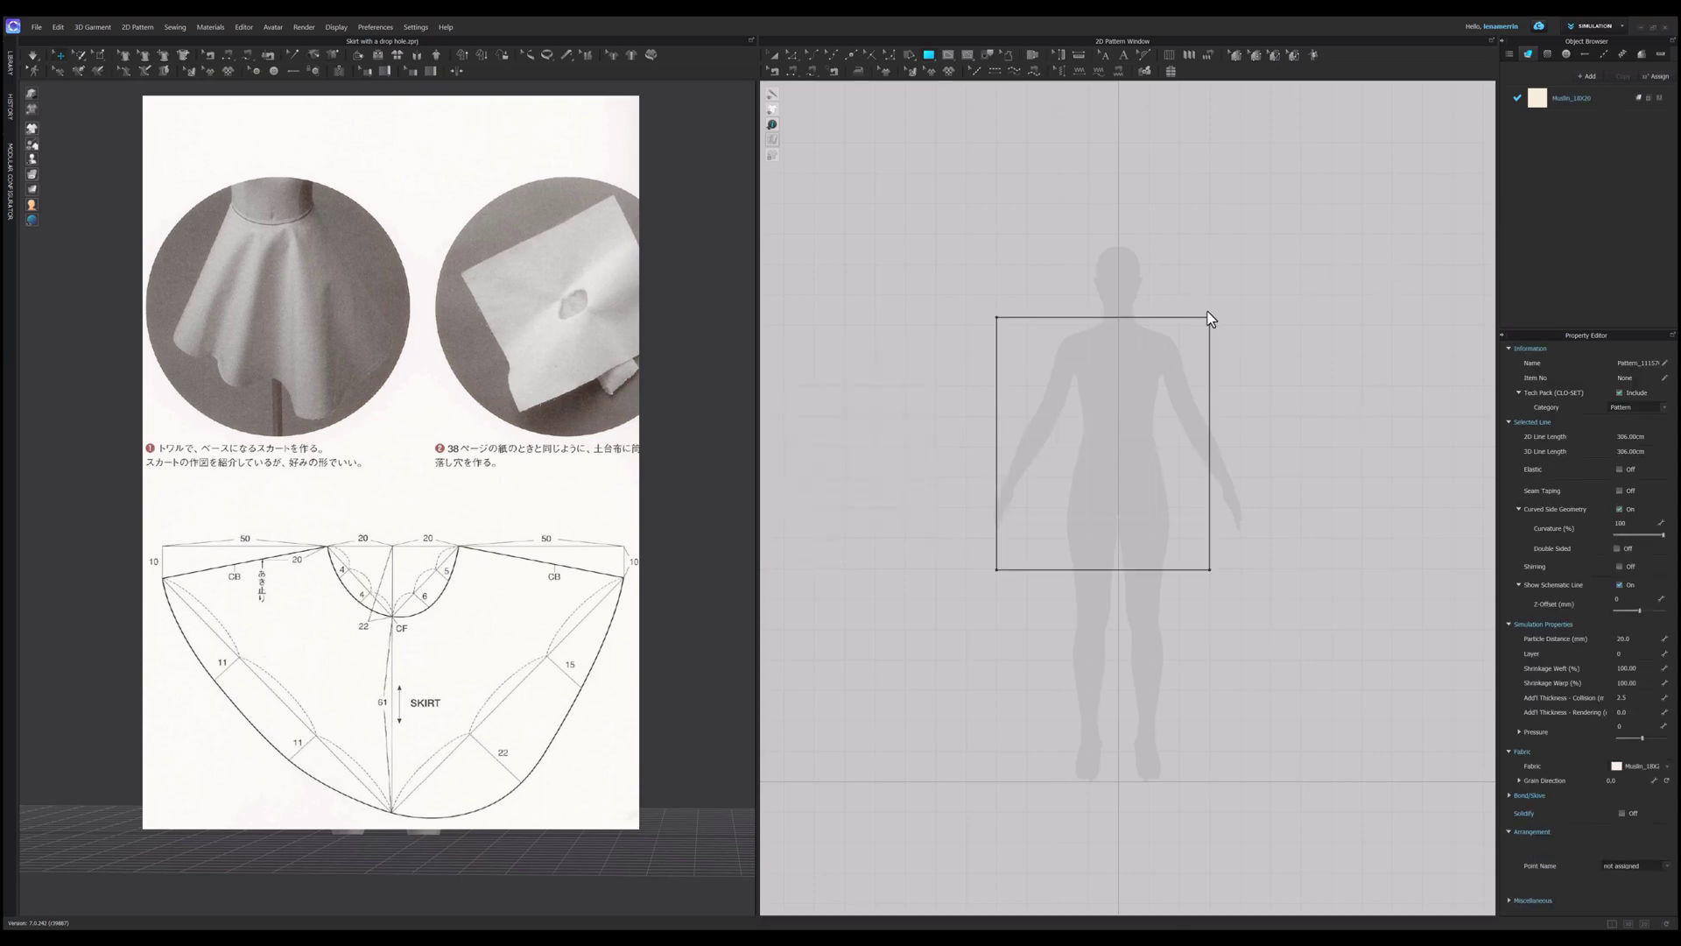
scroll(1211, 319, "up", 3)
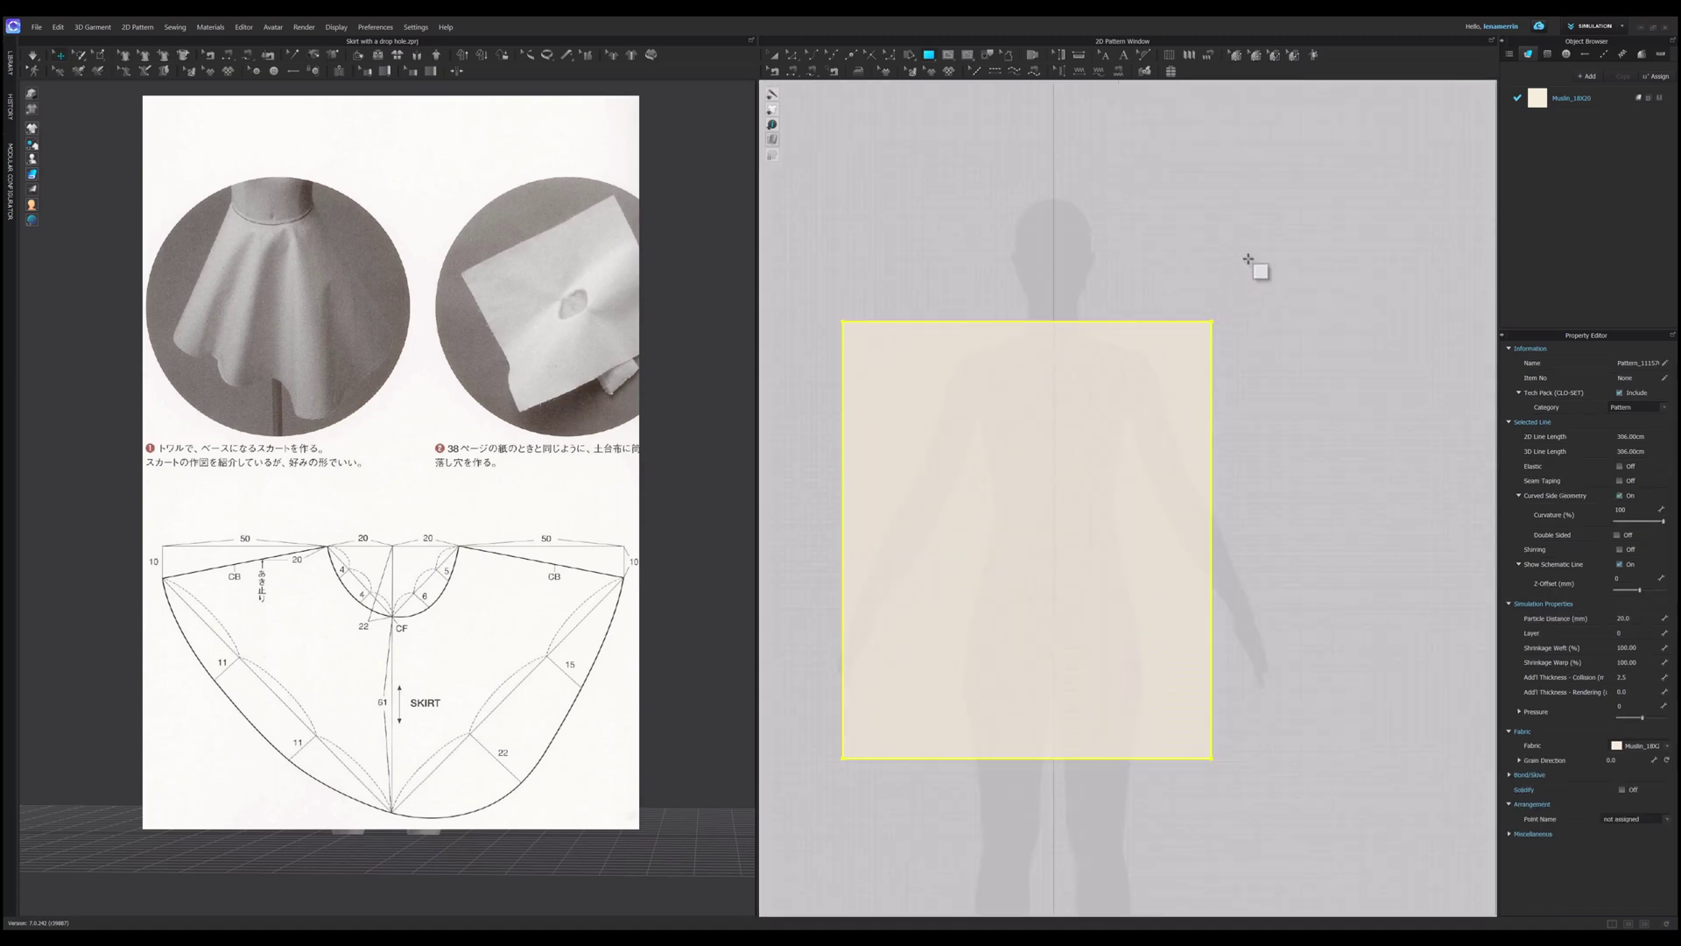
left_click(1260, 231)
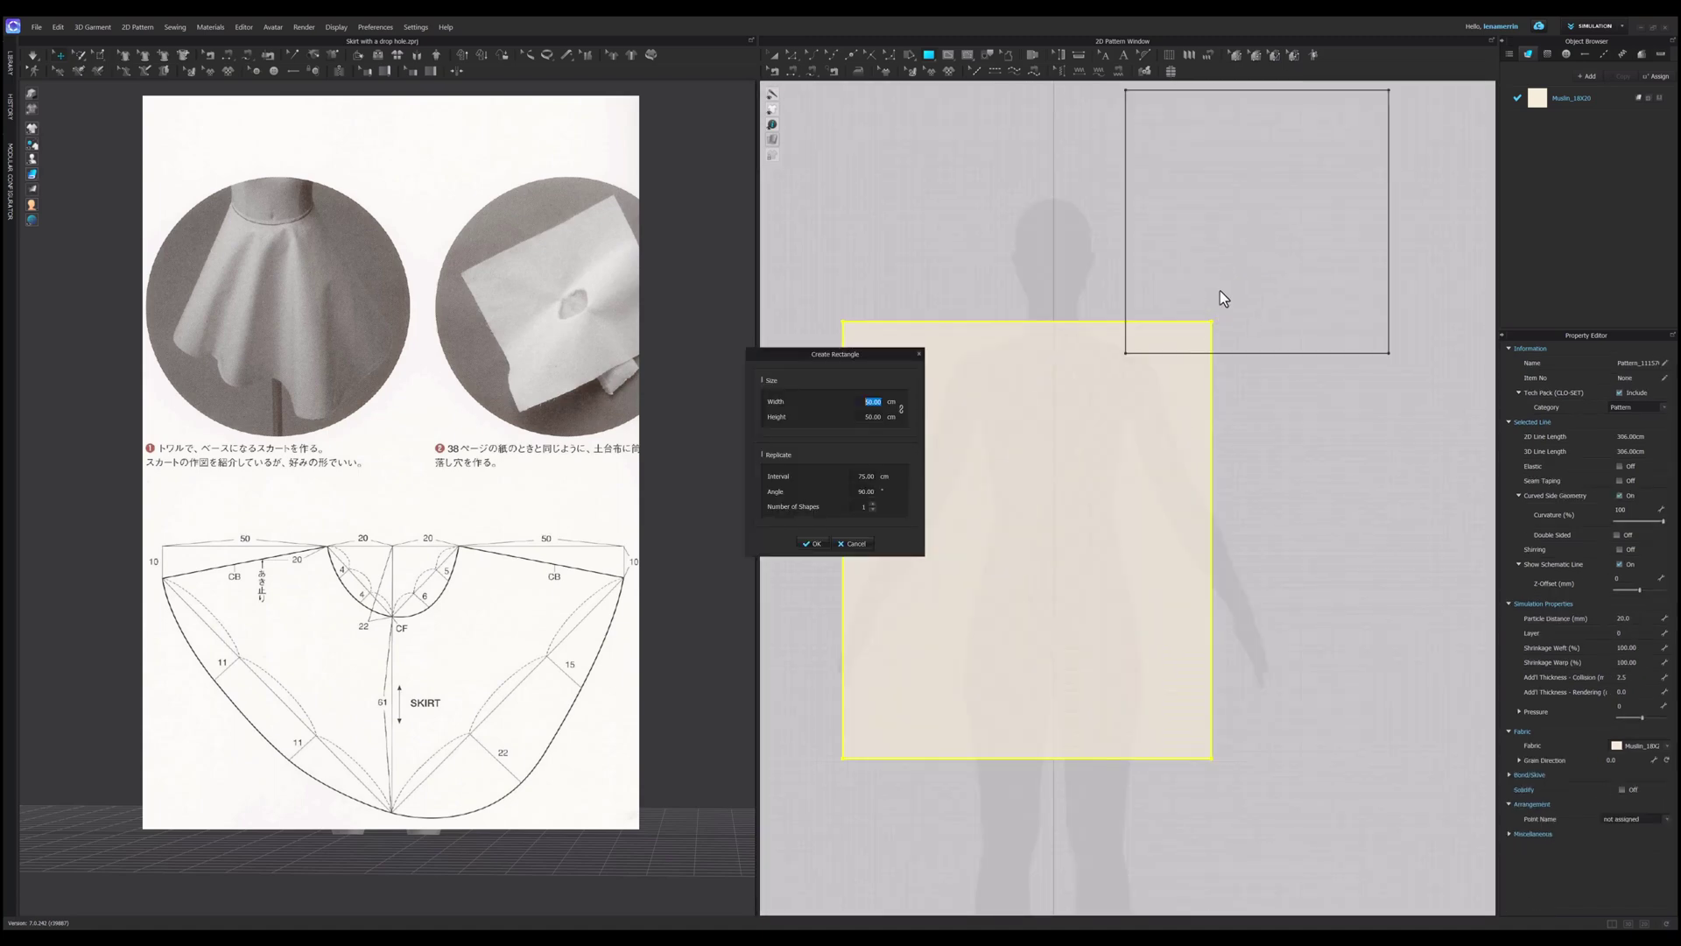
key("Escape")
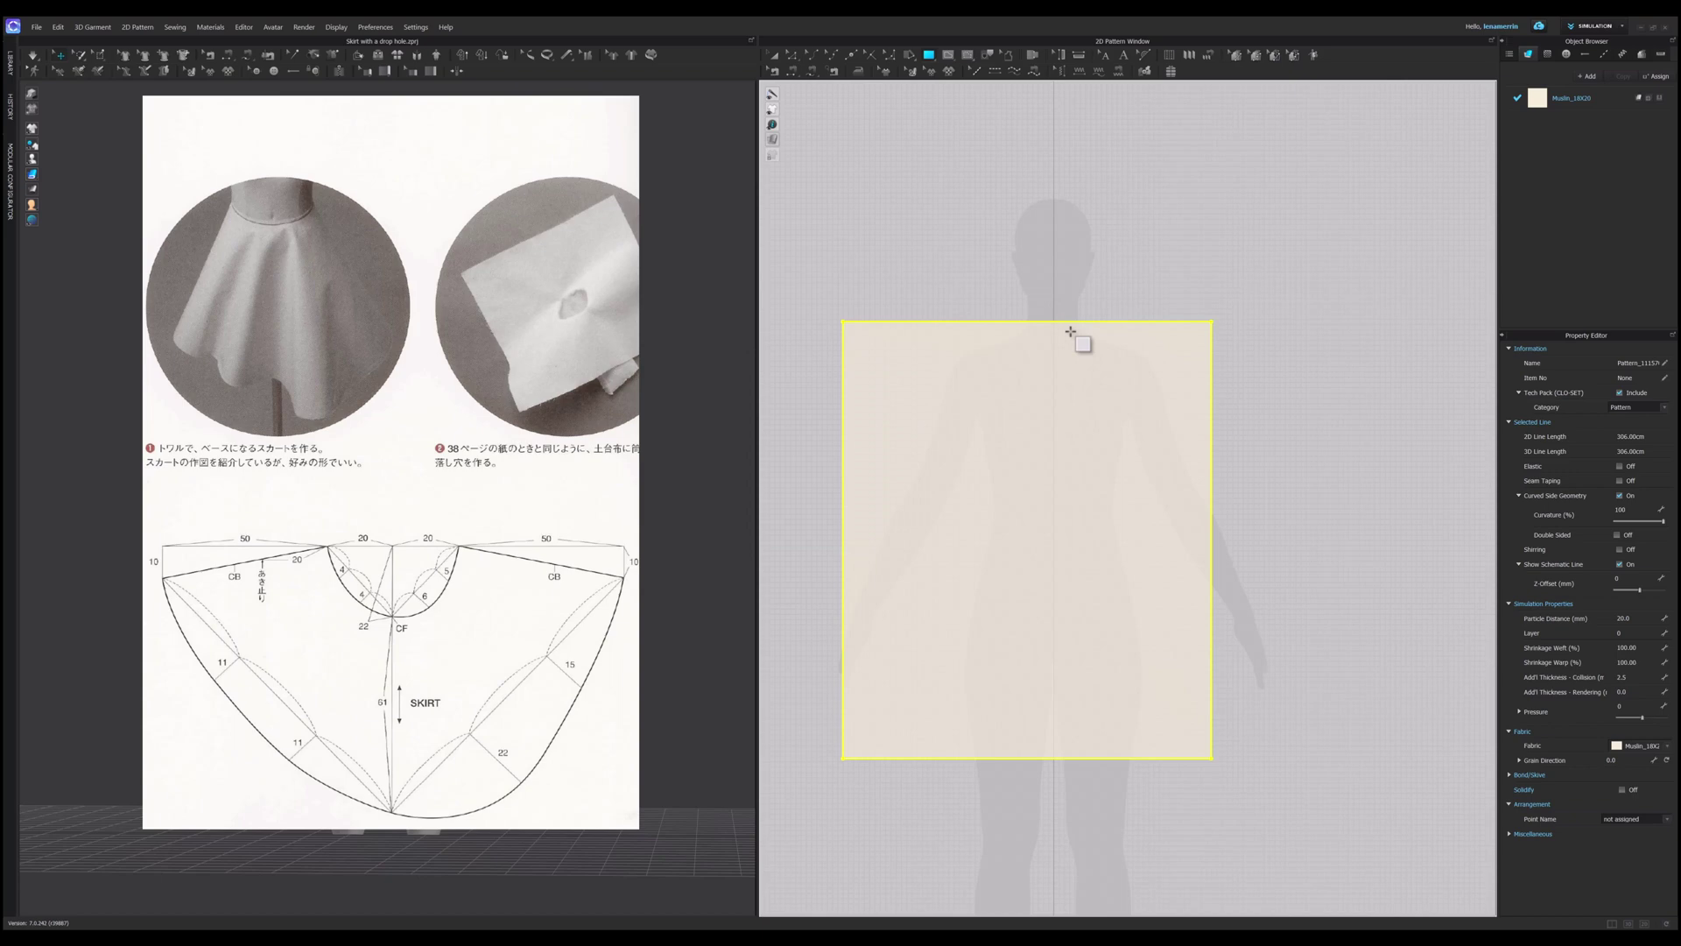
Step: Split the rectangle's top edge with a point 20 cm from its upper-right corner
key("a")
key("Escape")
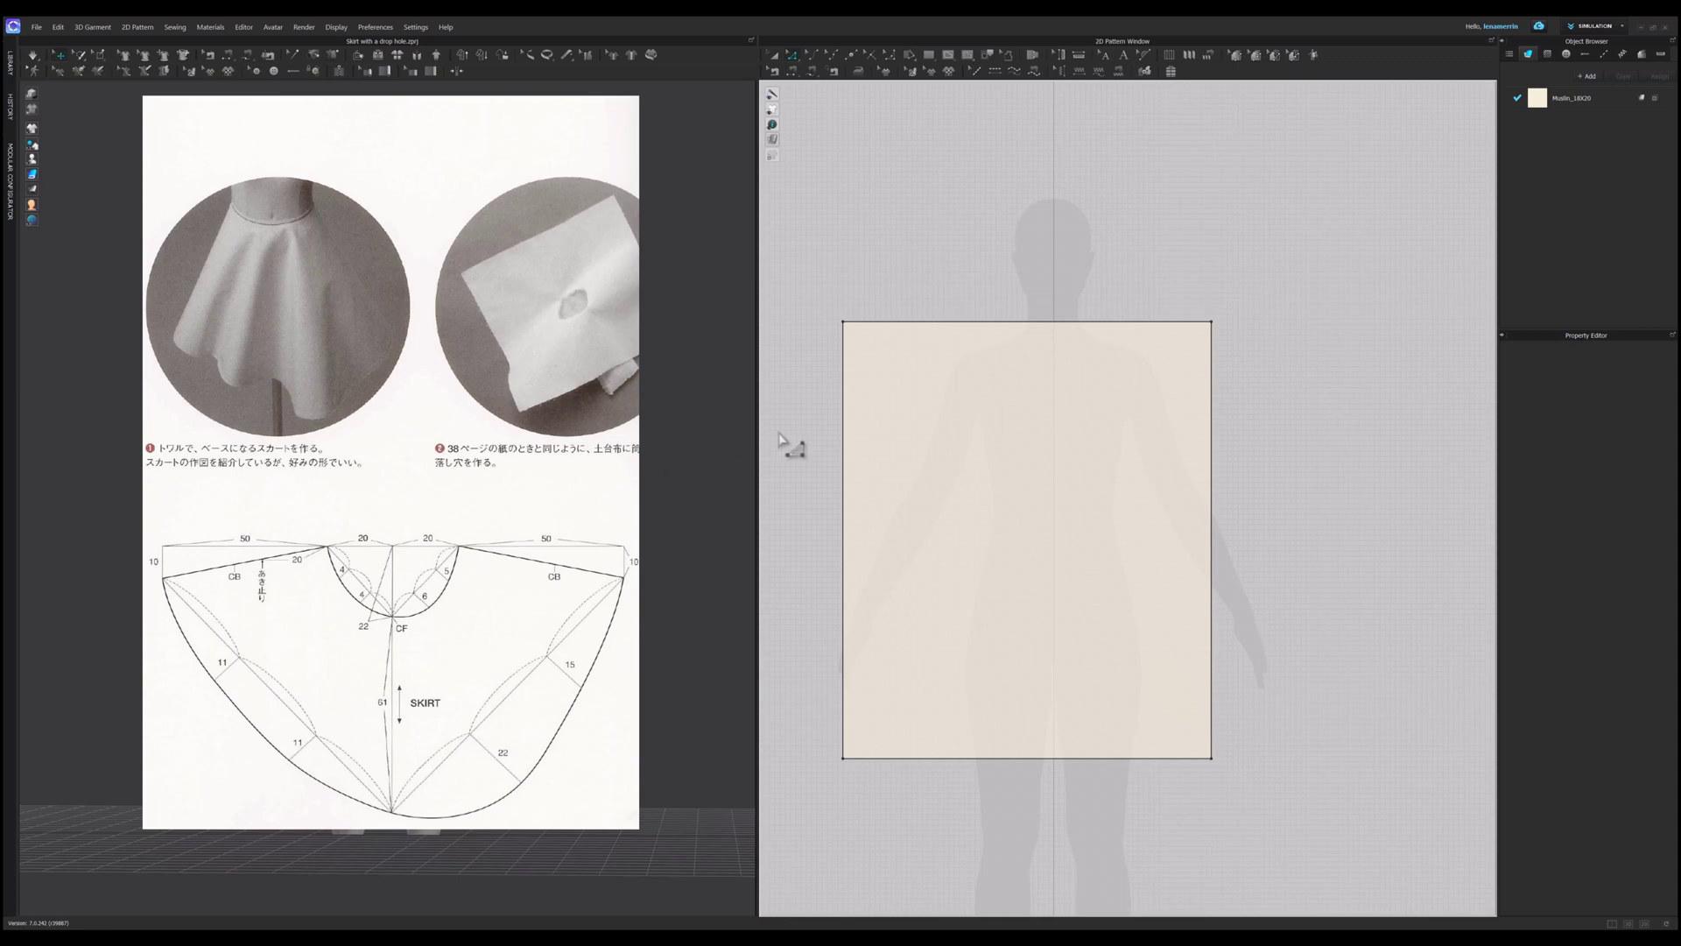
right_click(1116, 322)
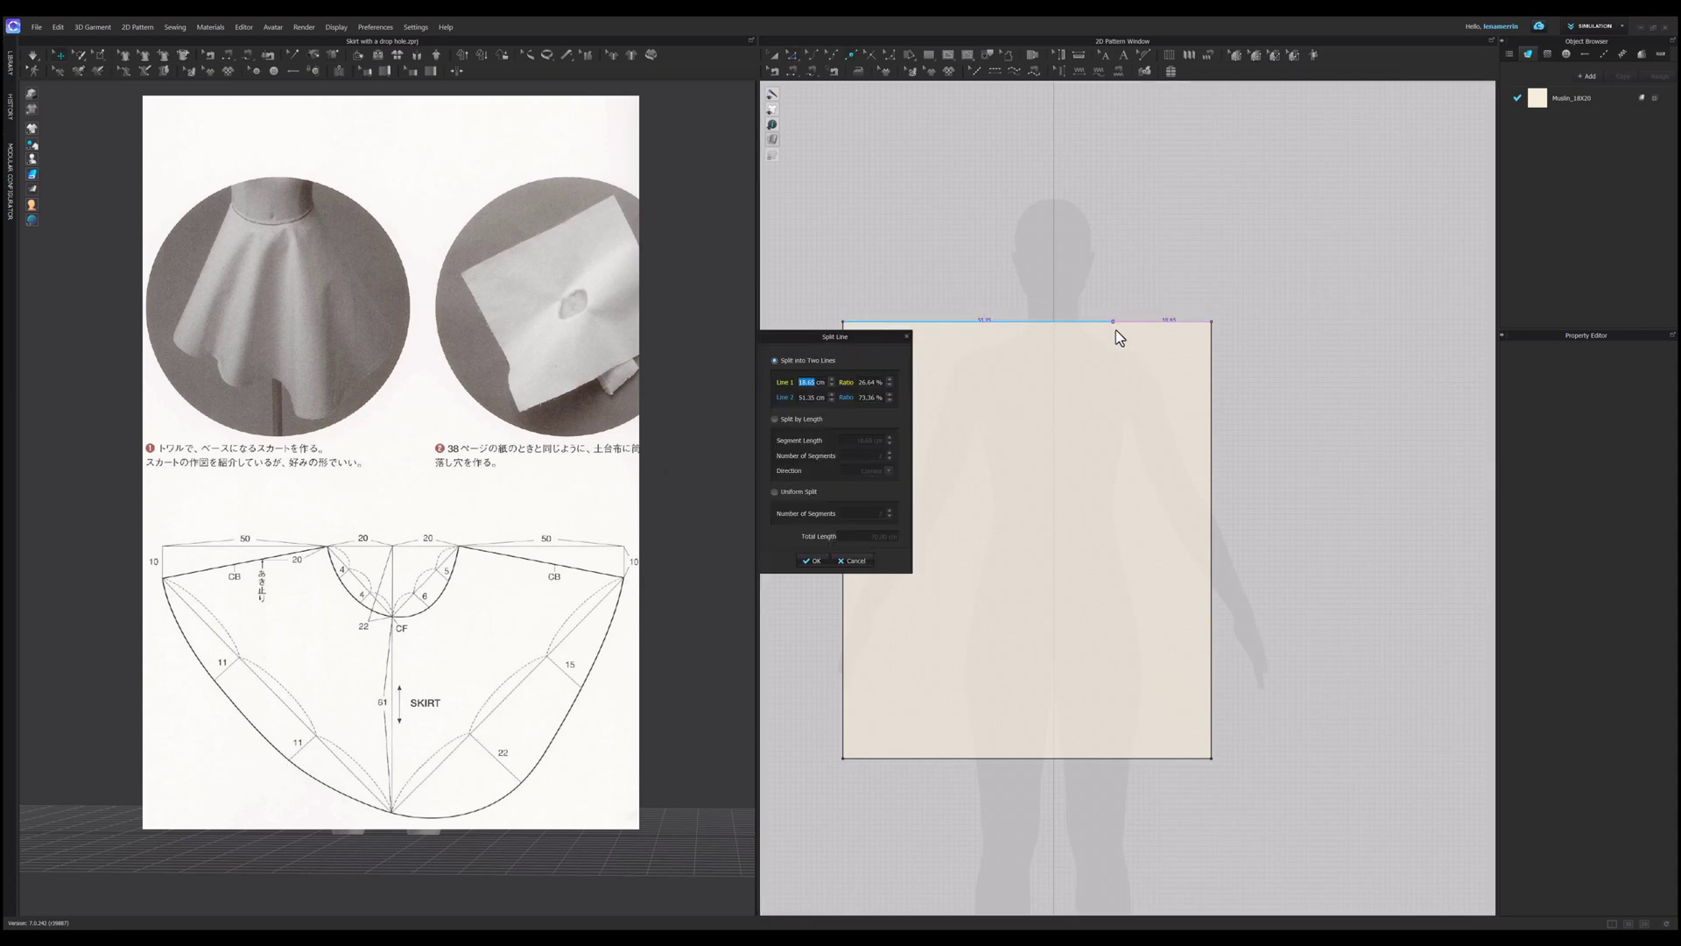
type("20")
left_click(811, 561)
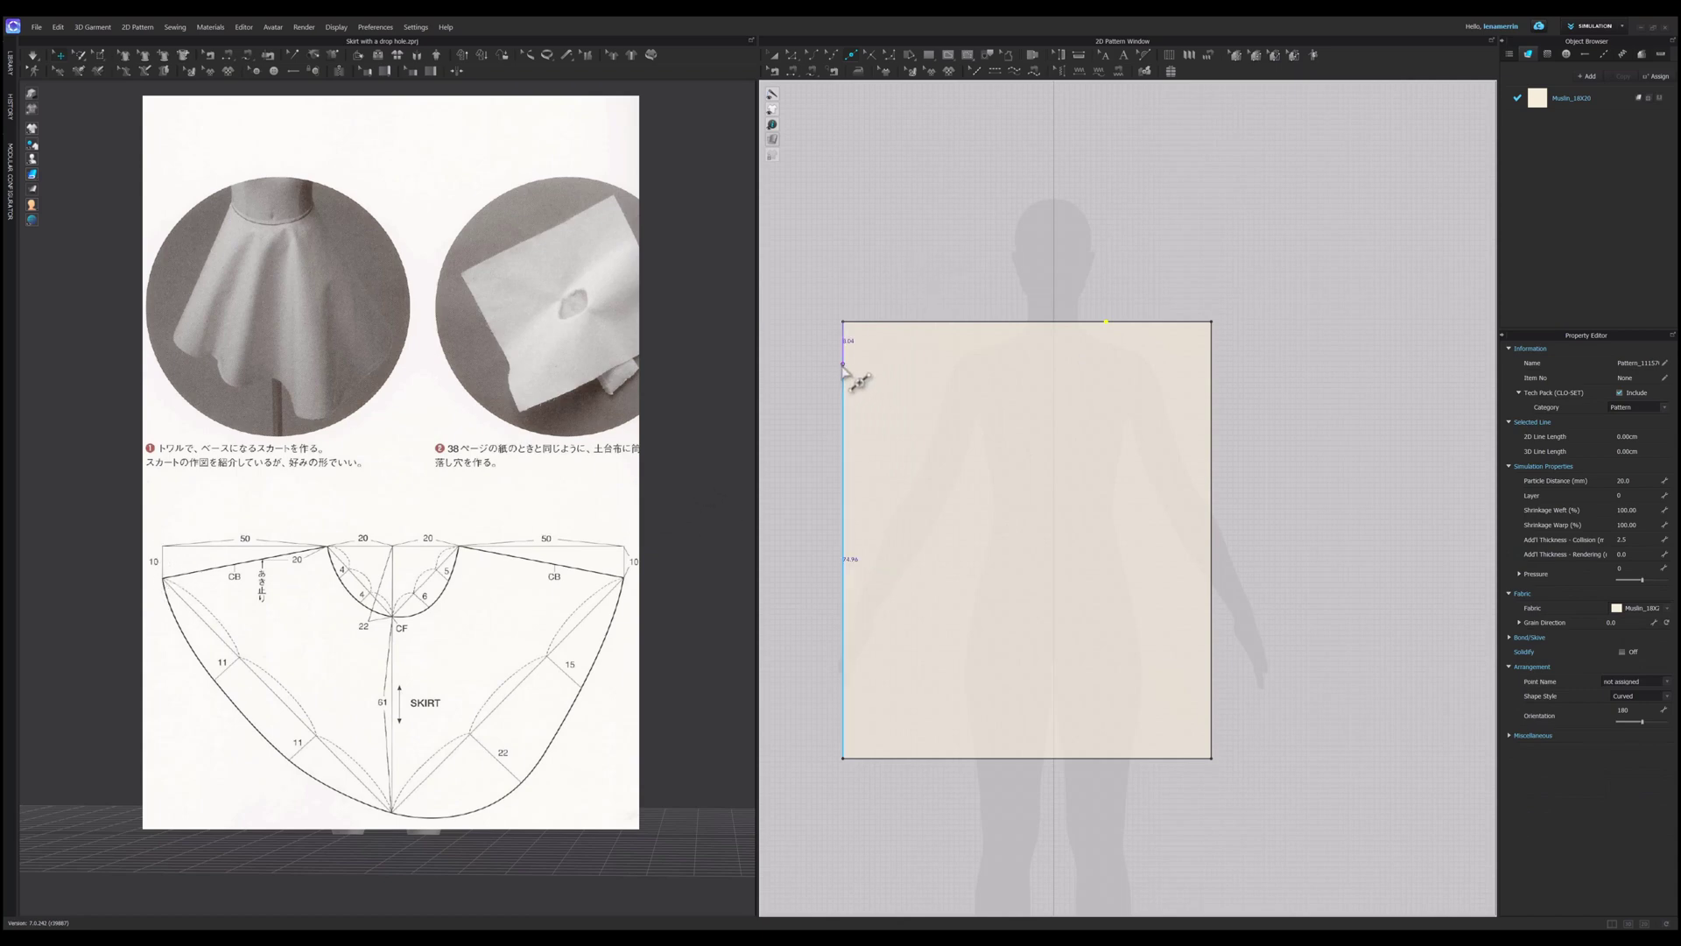
Step: Split the rectangle's left edge 10 cm below its top corner and its right edge 22 cm below its top corner
left_click(843, 363)
type("10")
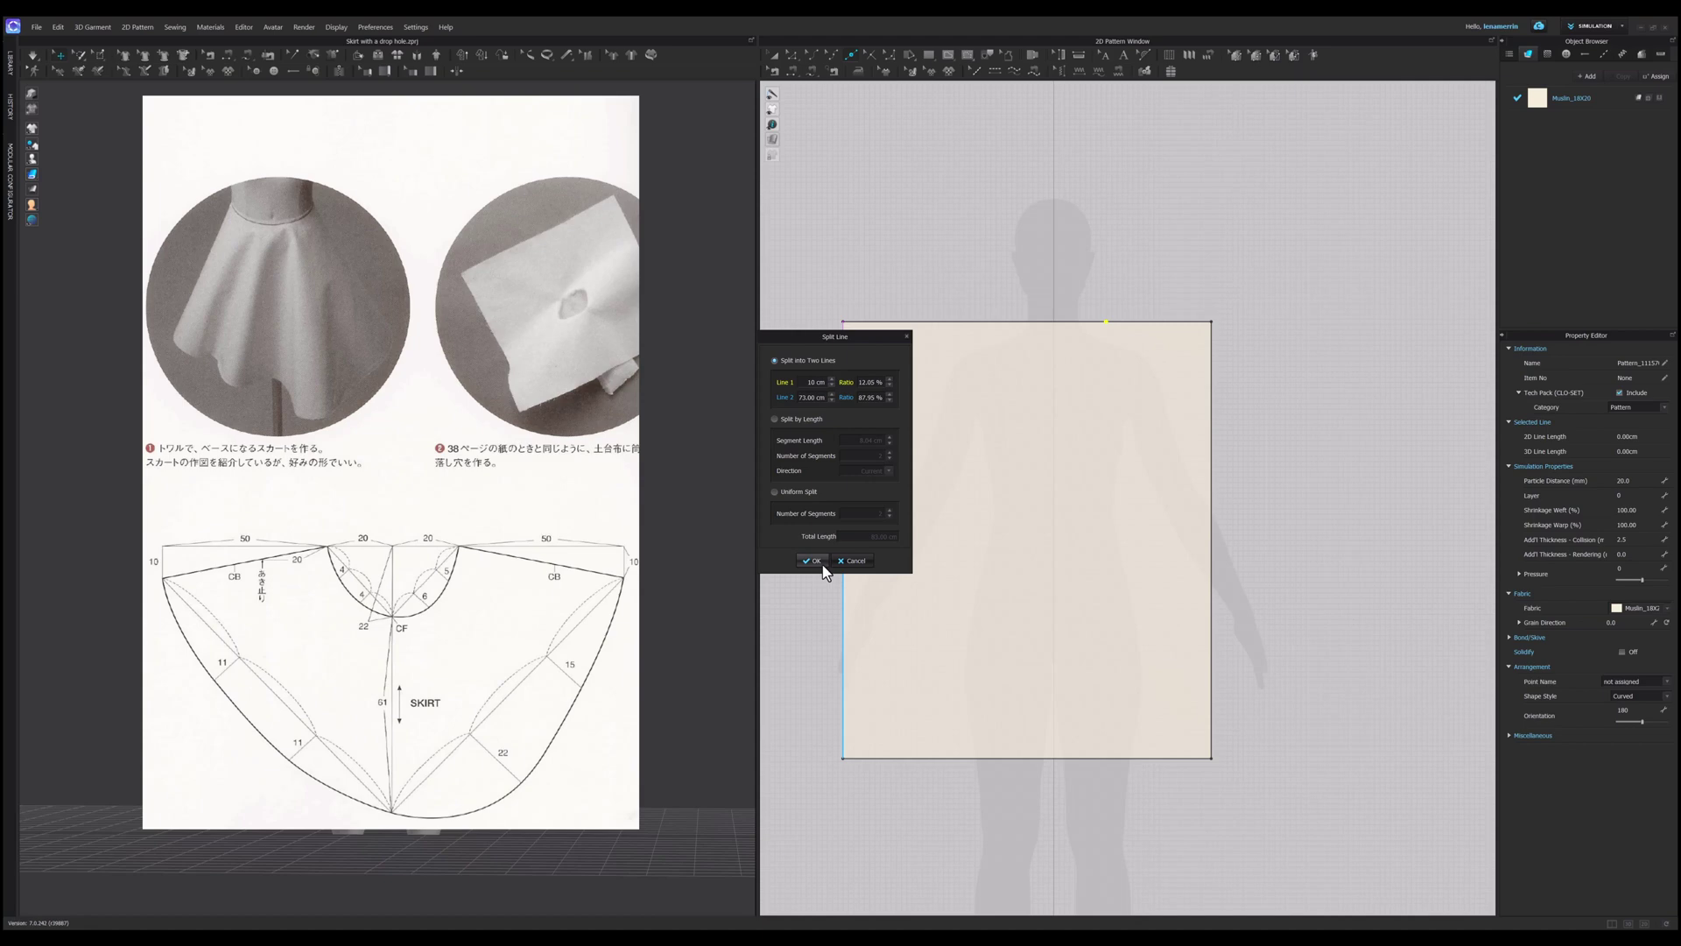
left_click(812, 561)
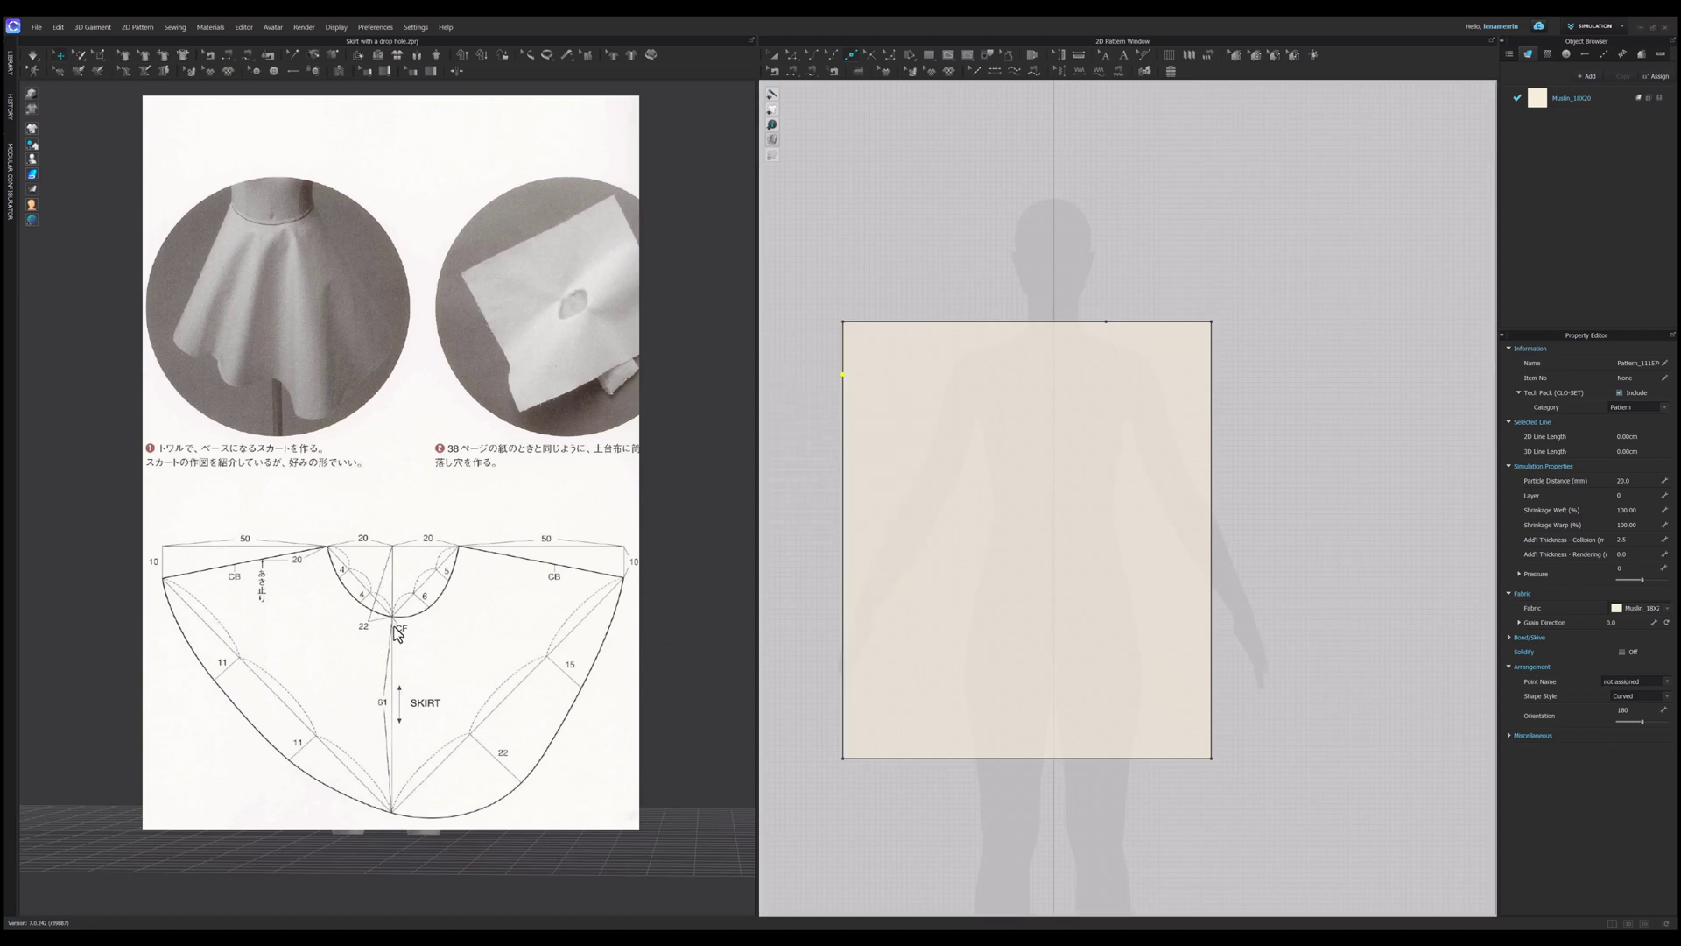
left_click(1211, 435)
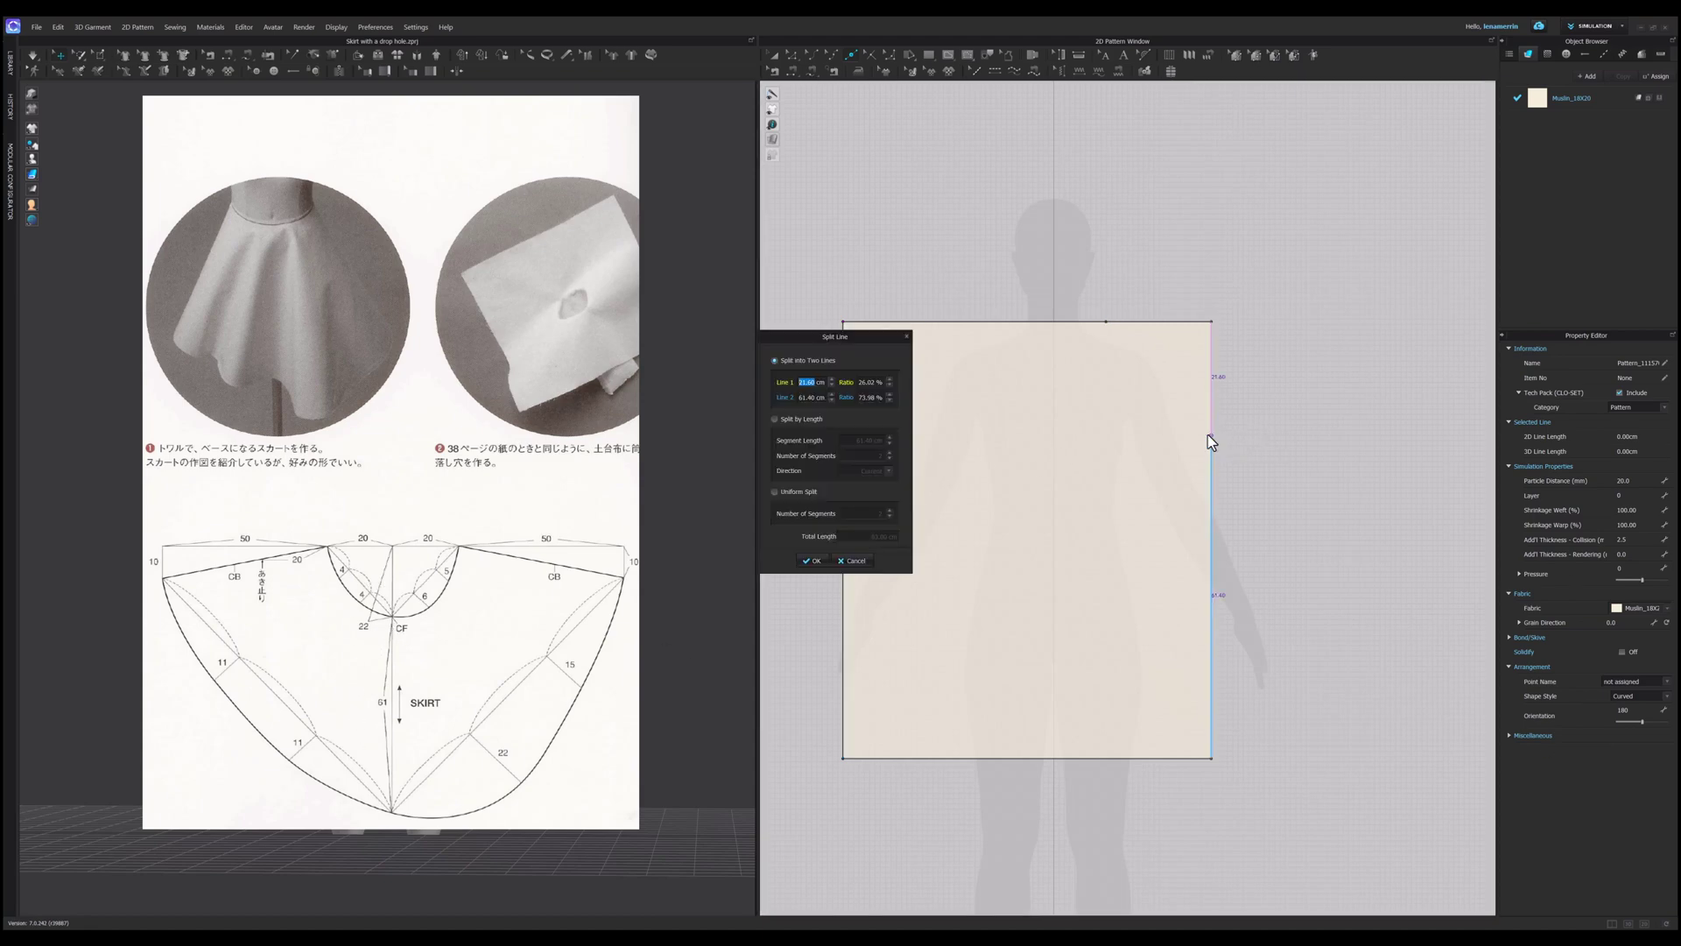
type("22")
left_click(811, 561)
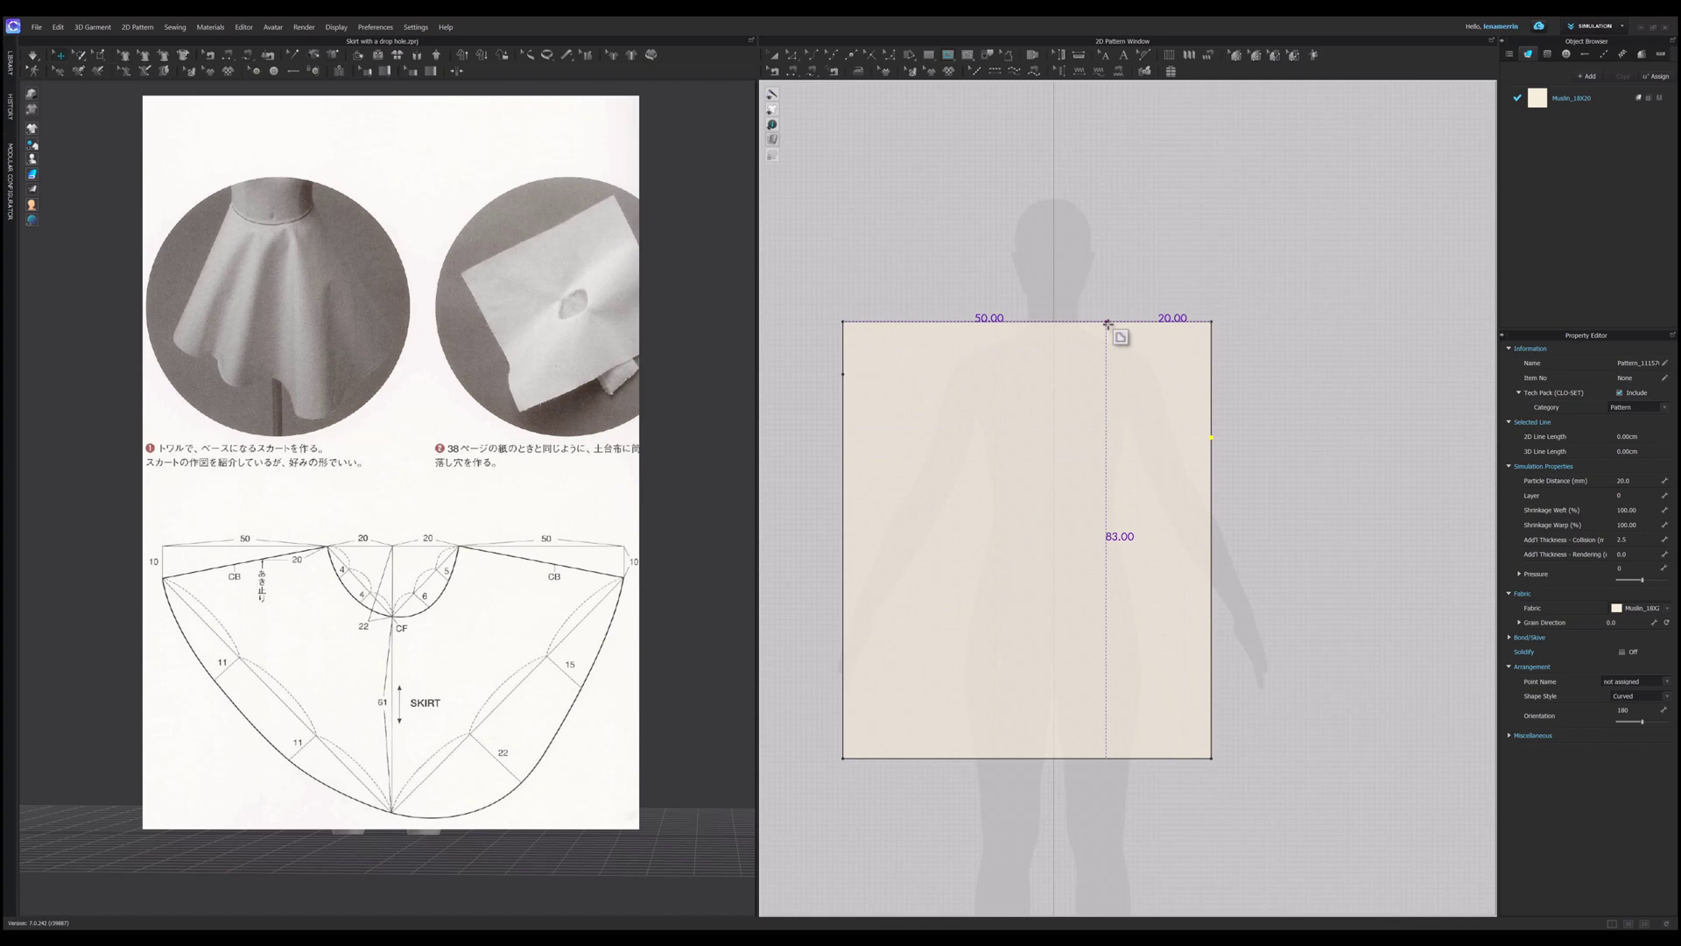
Step: Draw straight internal lines from top-edge point to right-edge point, from lower-right corner to left-edge point, and from left-edge point to top-edge point
left_click(1106, 321)
left_click(1211, 436)
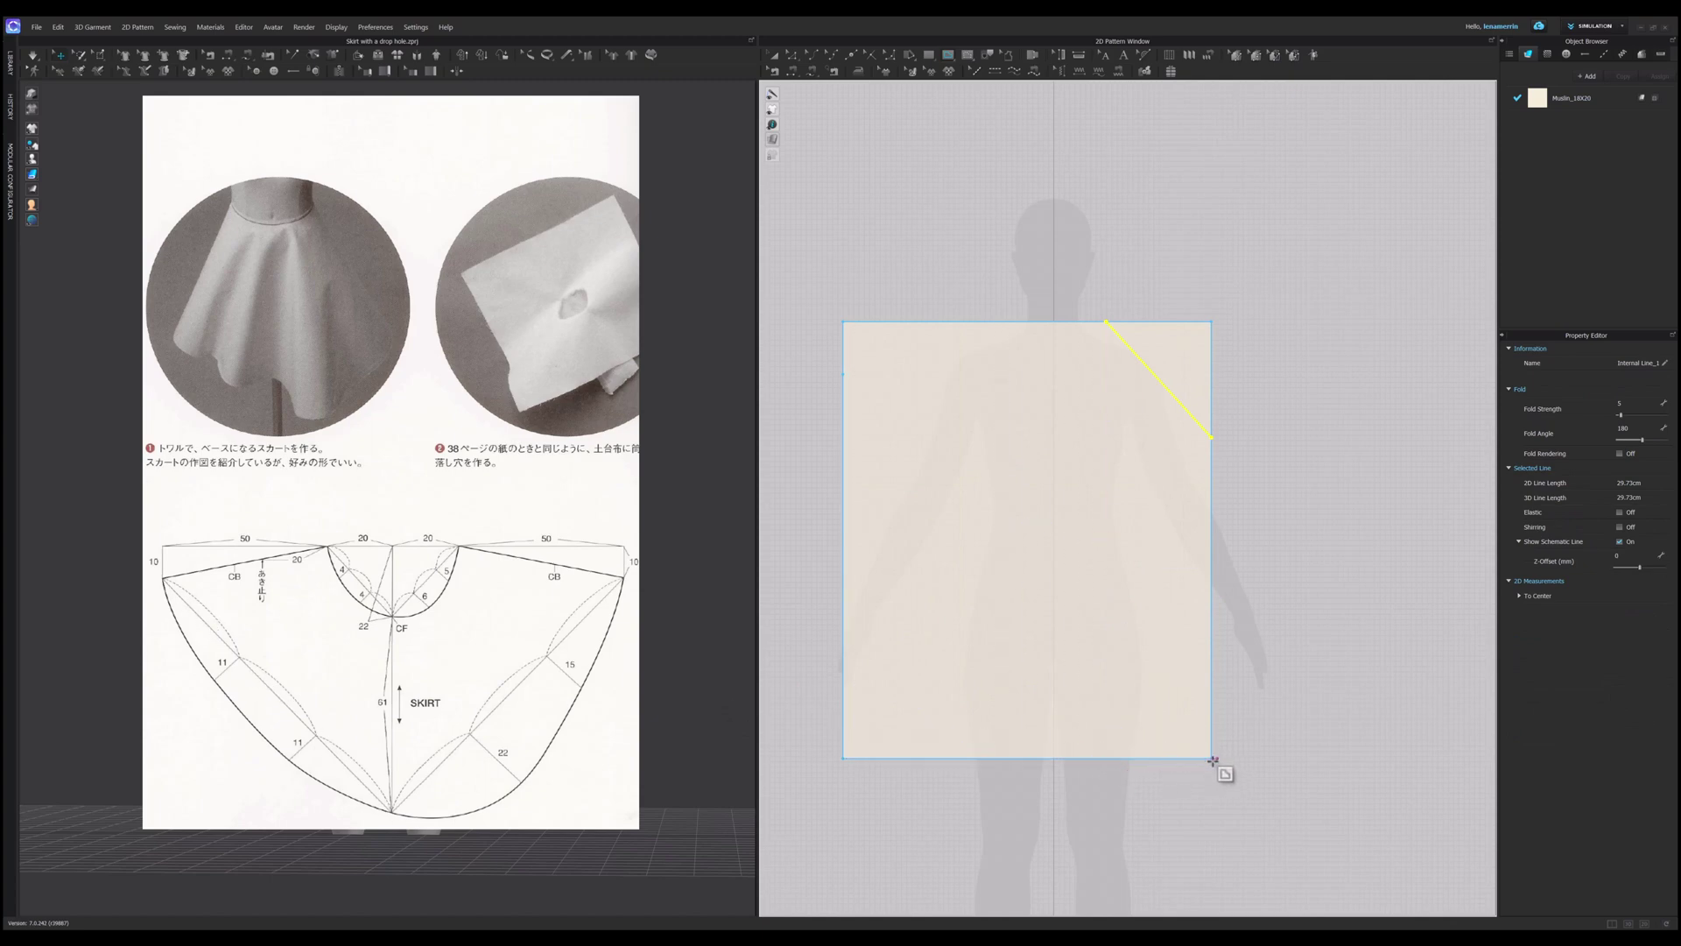
left_click(1211, 758)
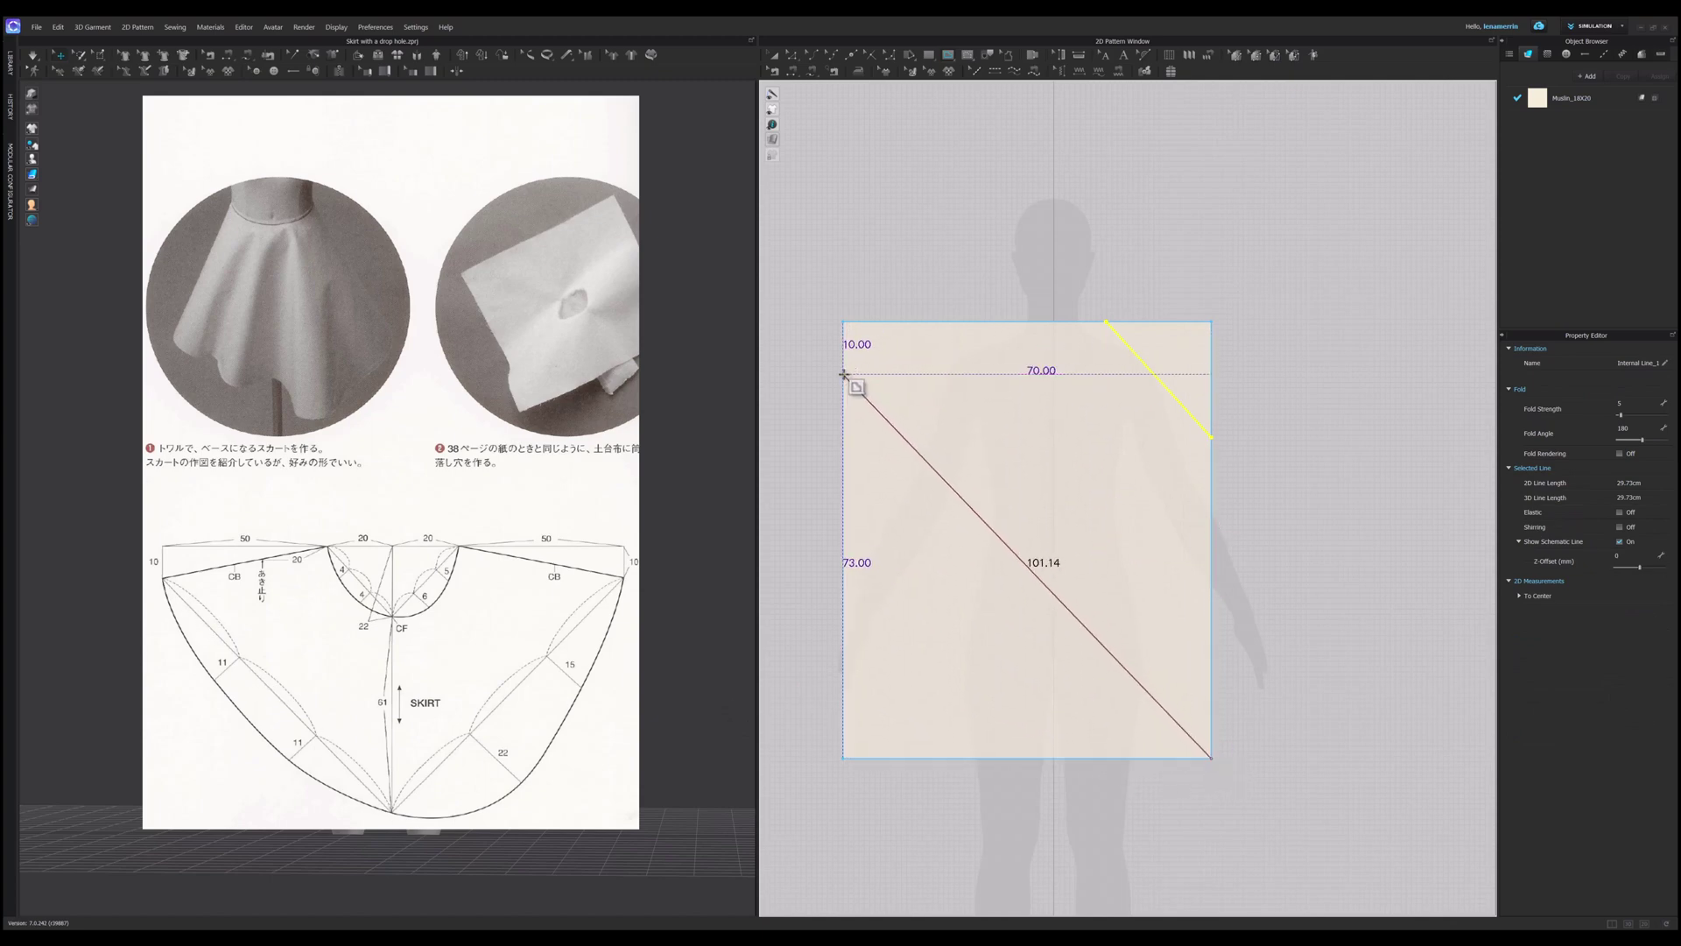
double_click(842, 377)
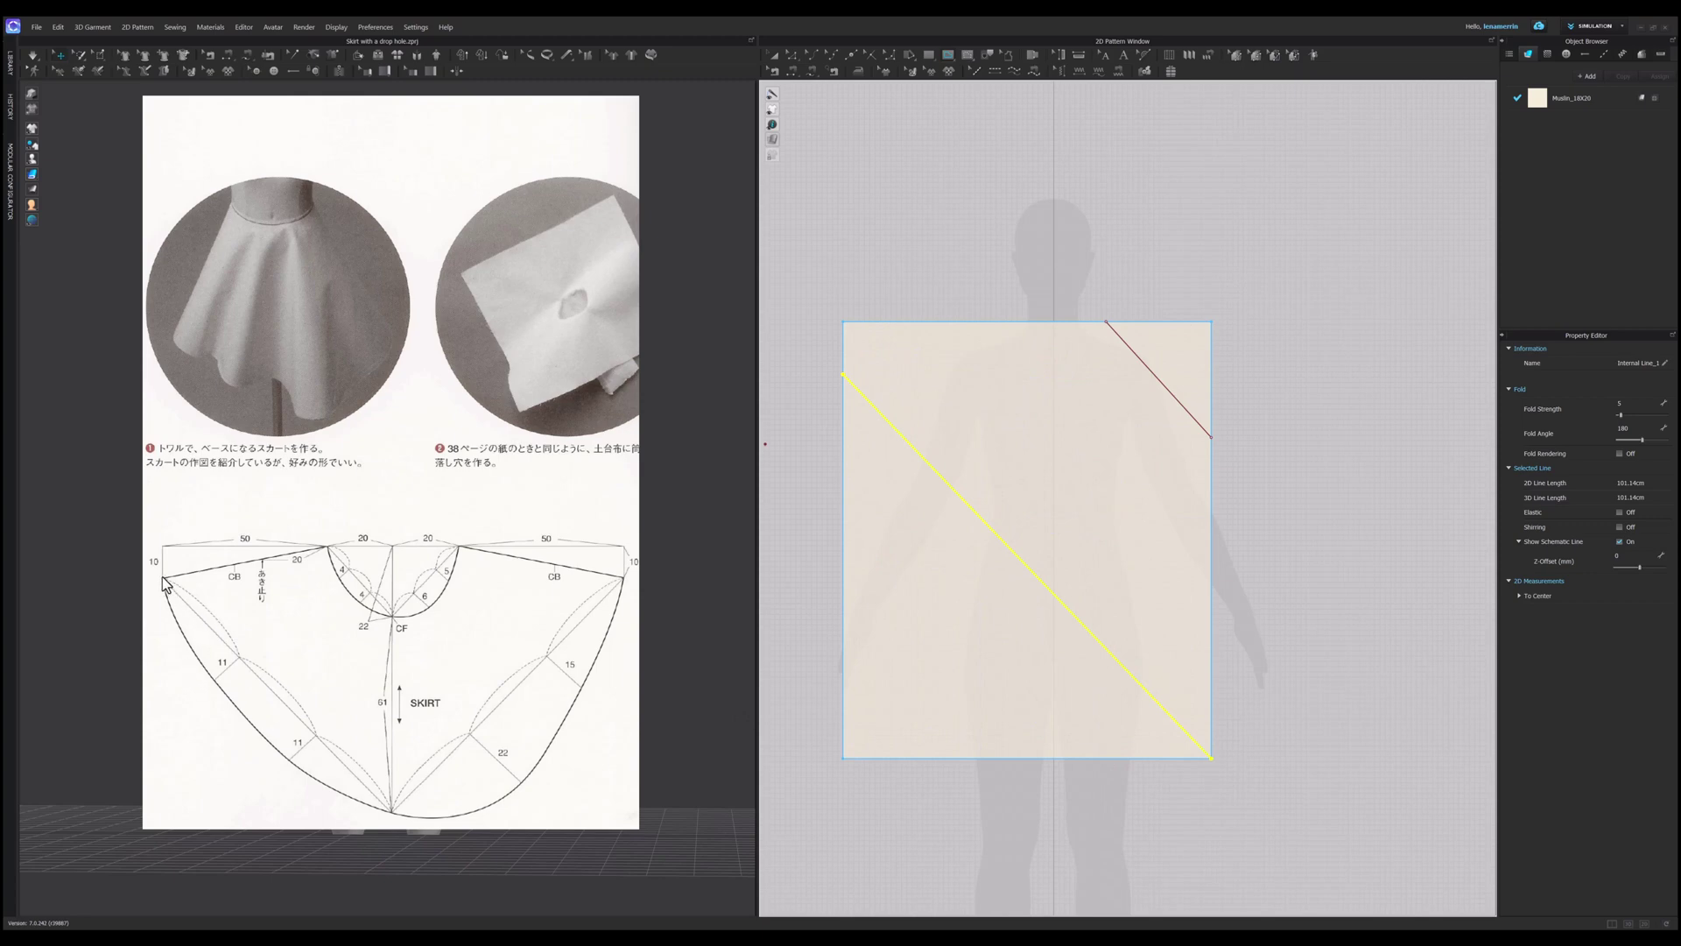
left_click(843, 375)
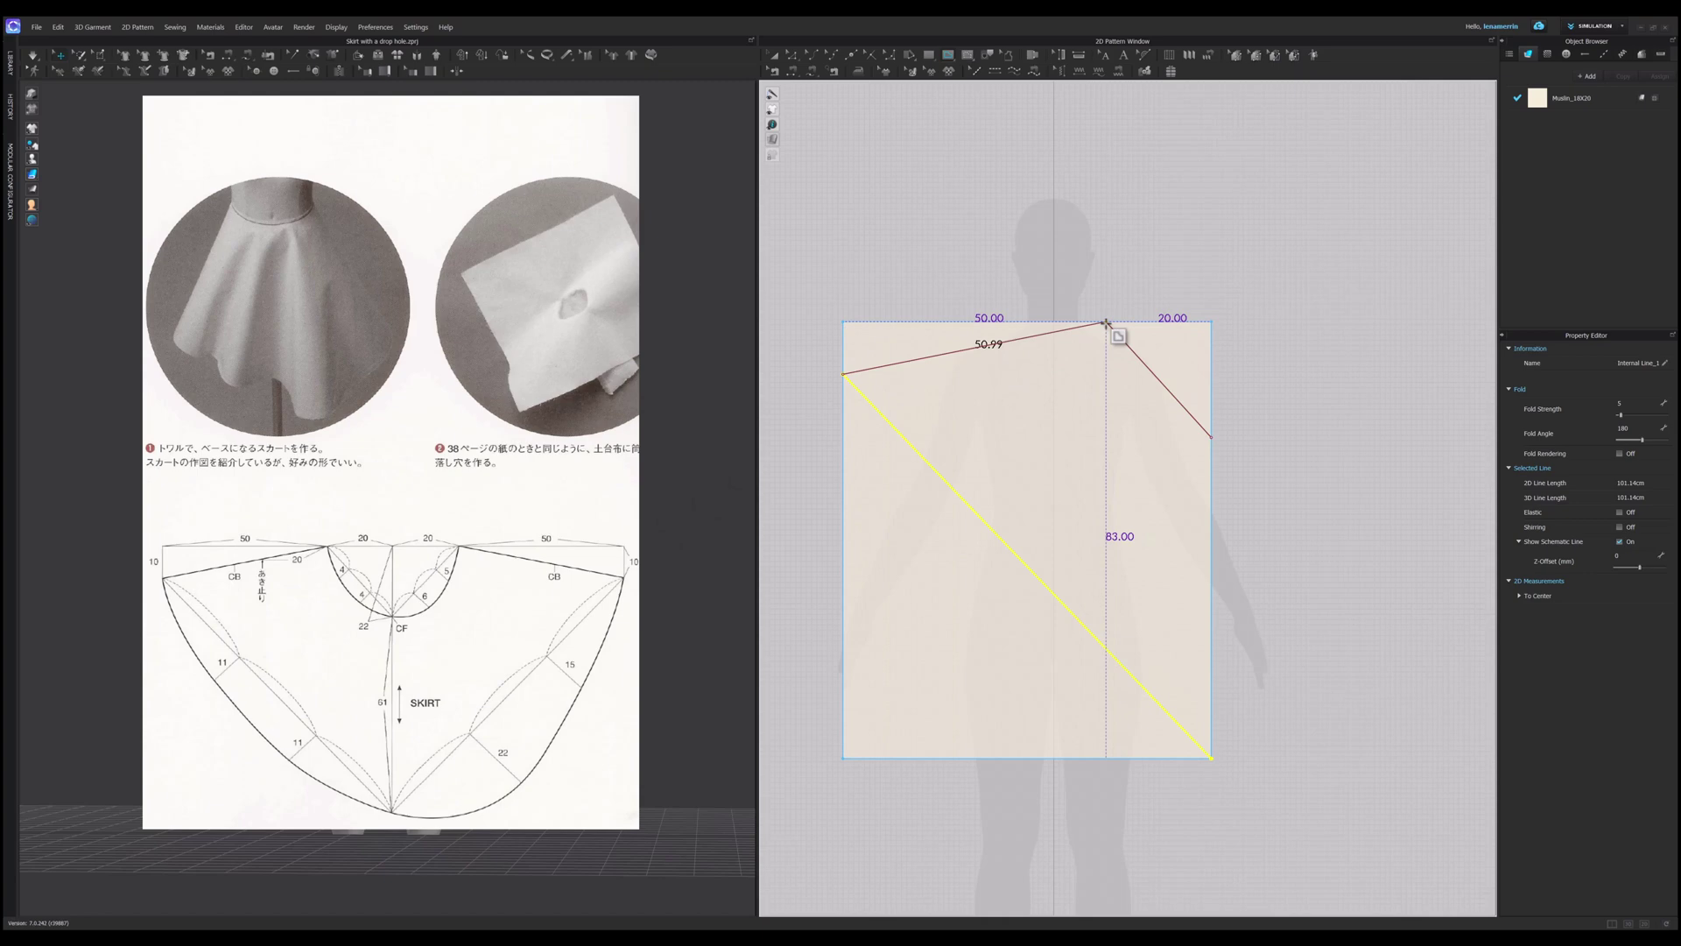
double_click(1106, 323)
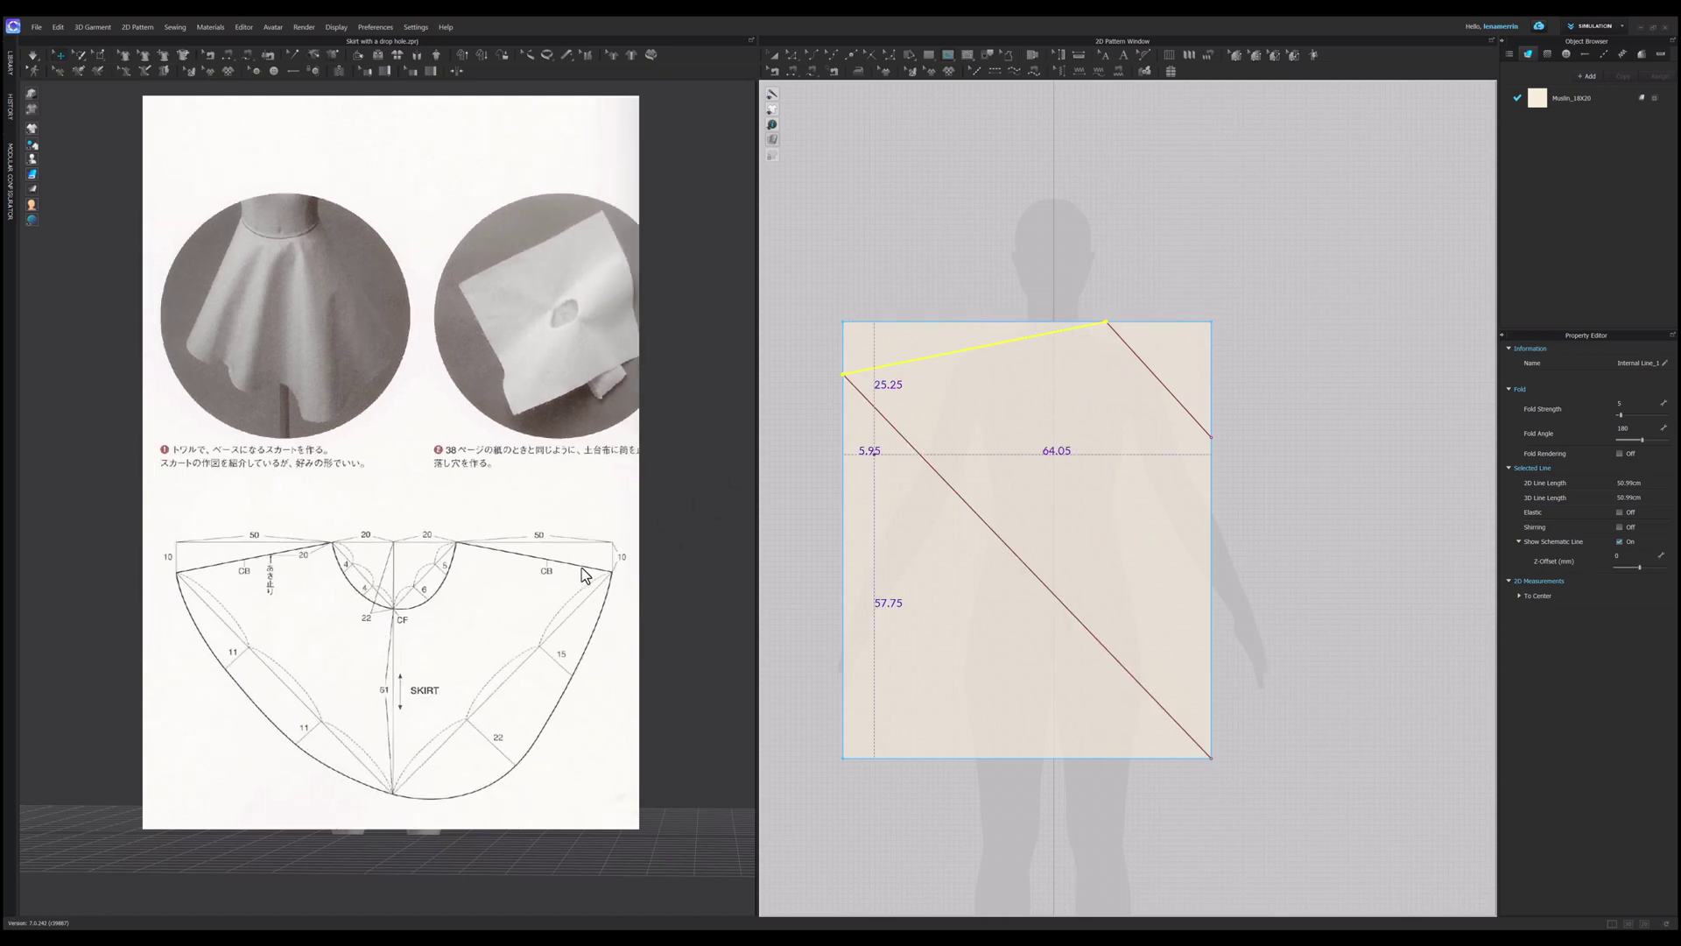
Step: Unfold the pattern piece along its right edge to form the full-width skirt draft
key("z")
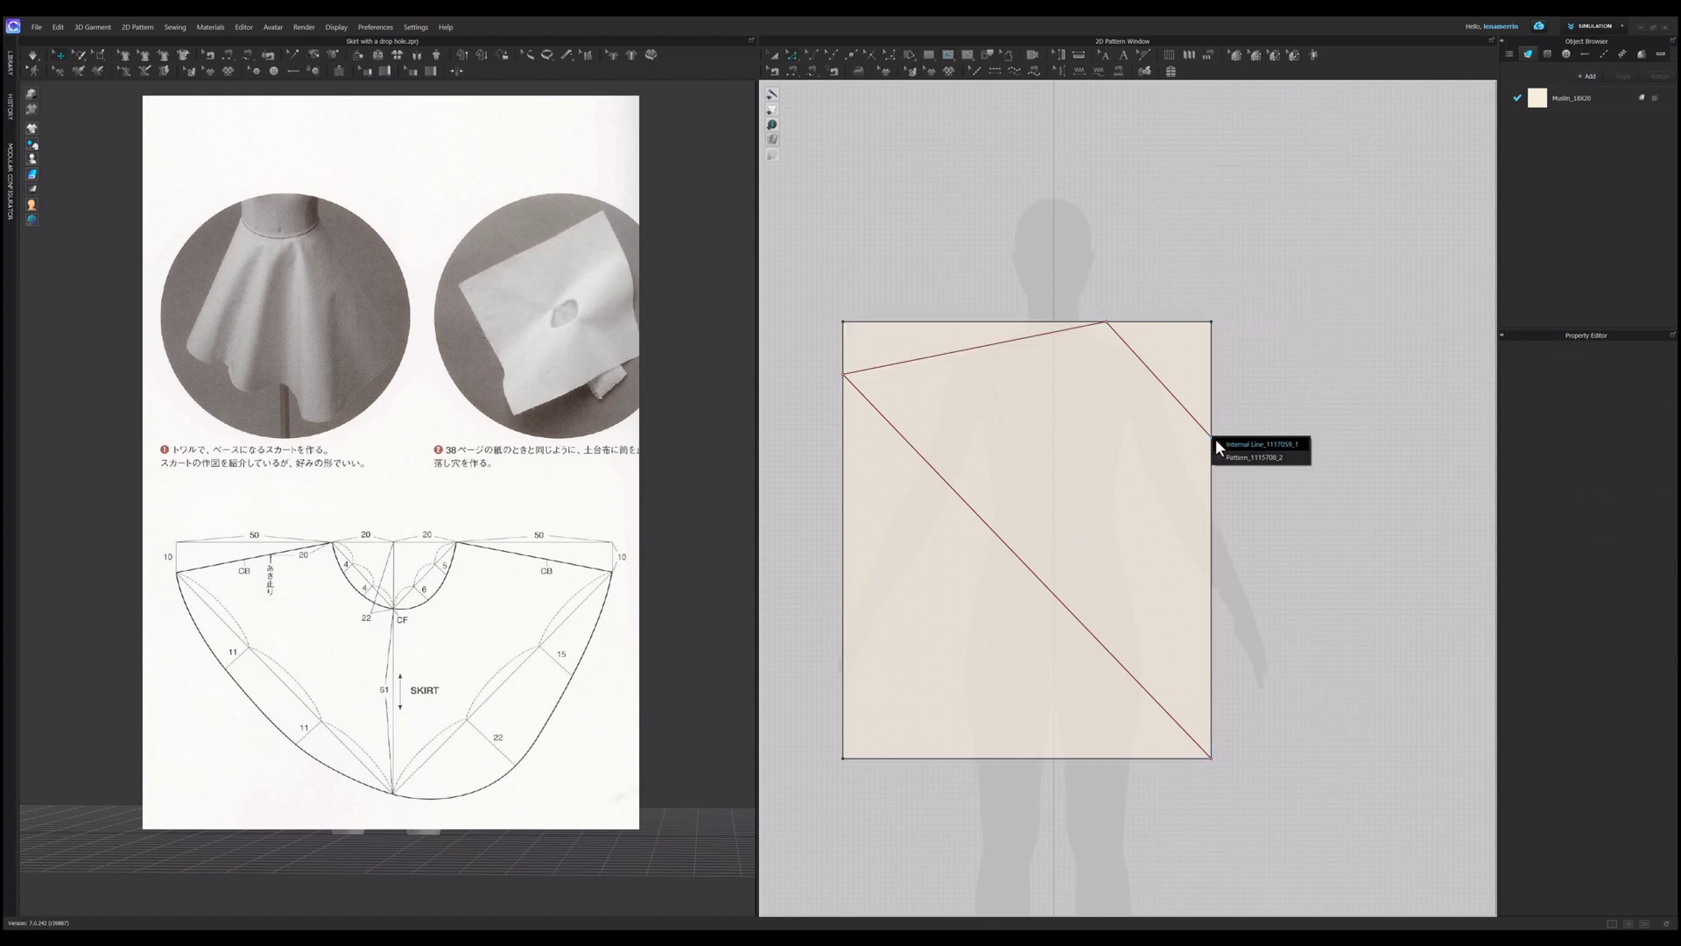
left_click(1213, 437)
left_click(1228, 468)
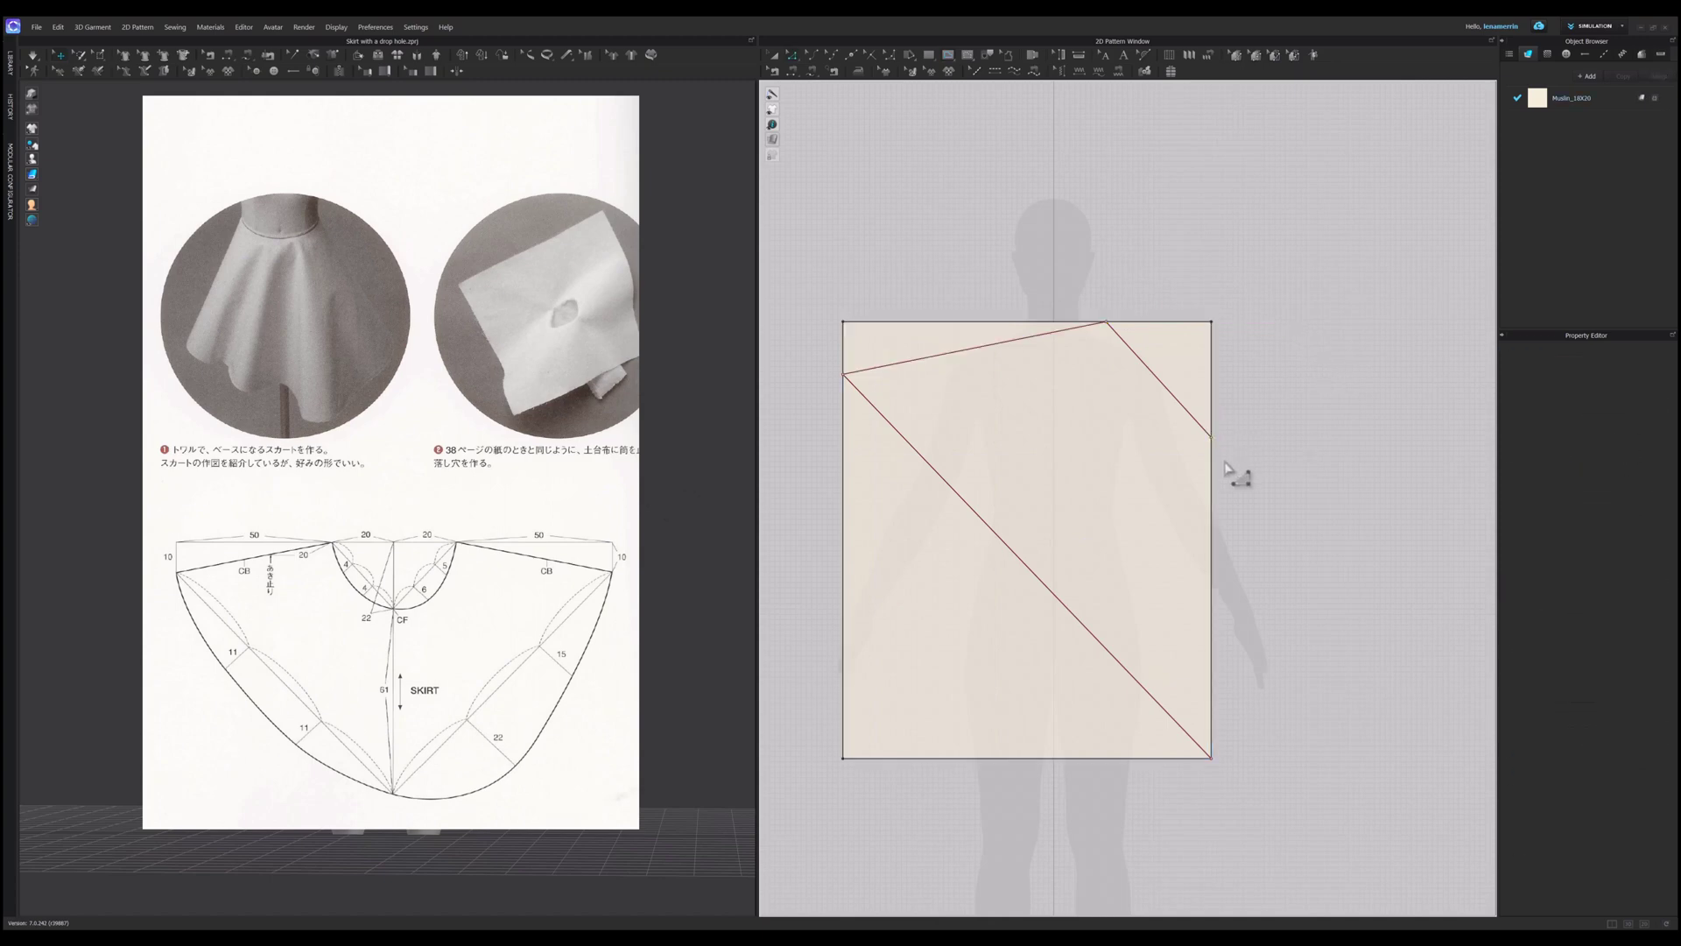
right_click(1212, 506)
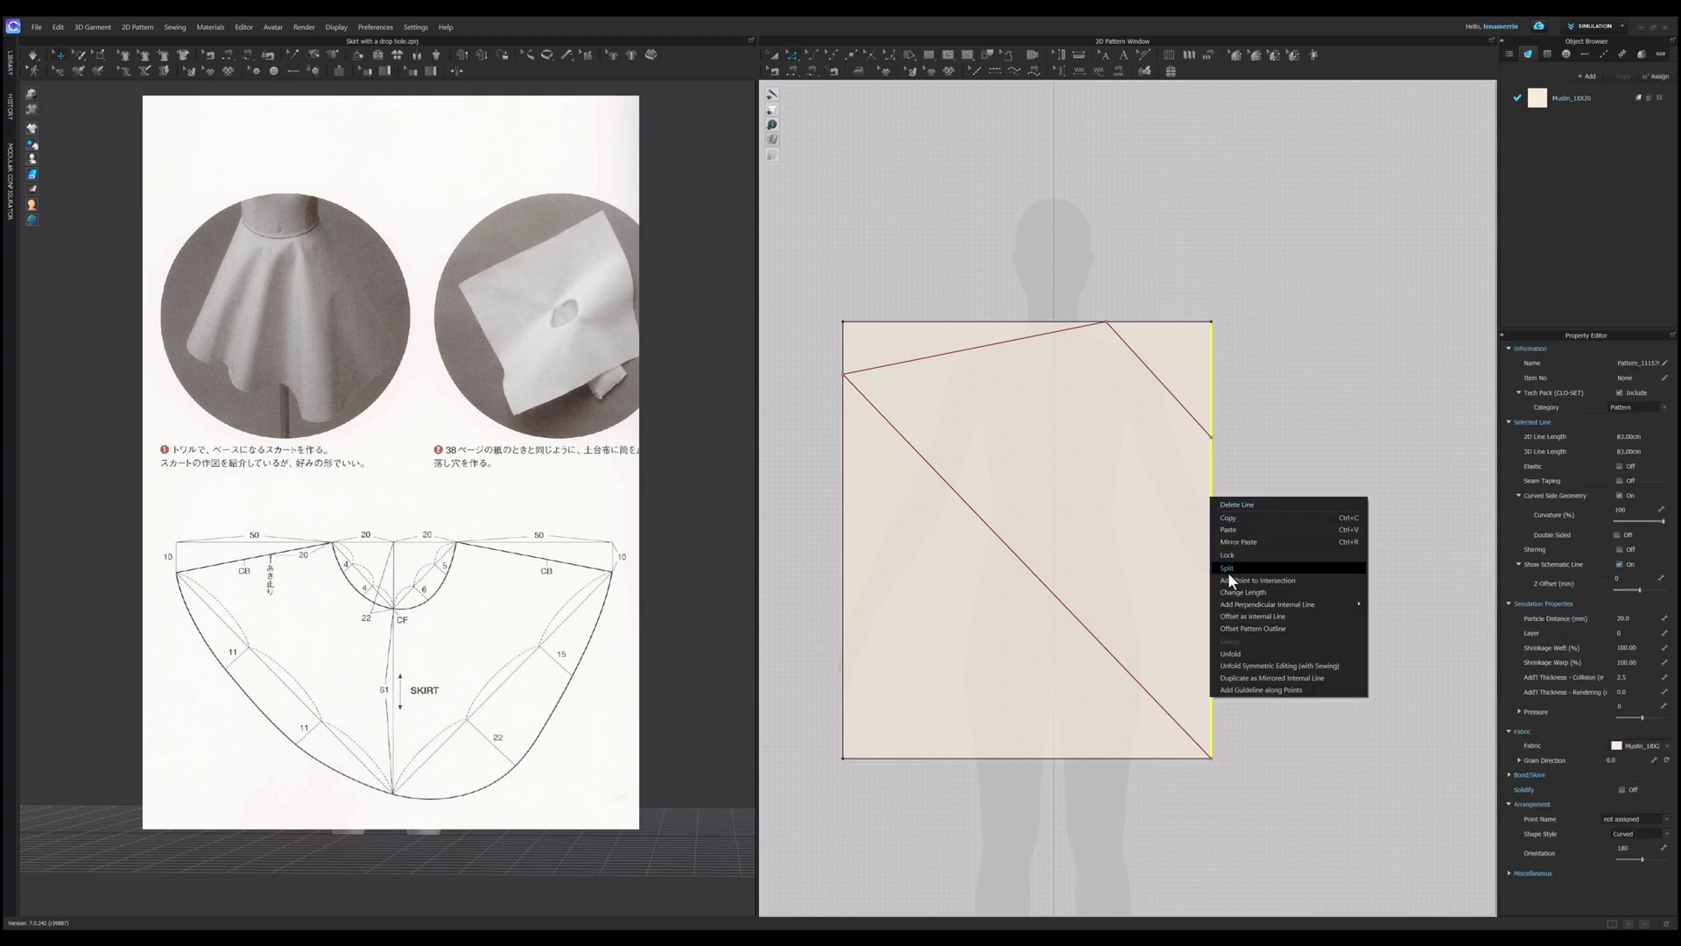
left_click(1227, 654)
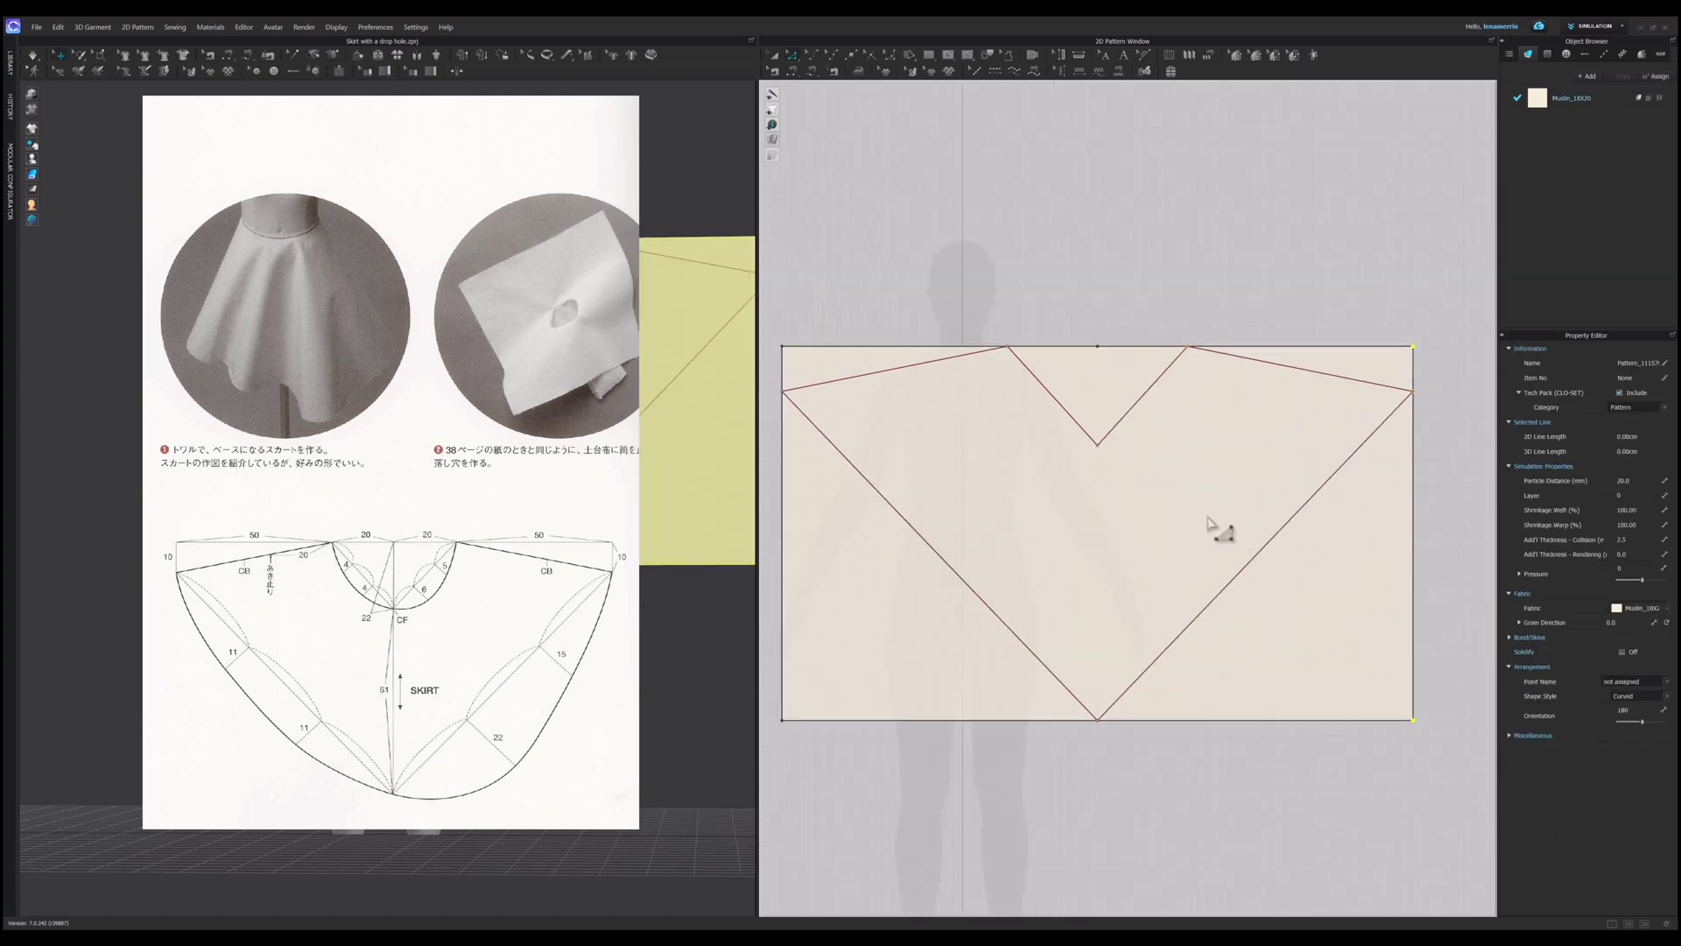
scroll(1209, 517, "up", 3)
left_click(1145, 253)
scroll(1158, 306, "down", 2)
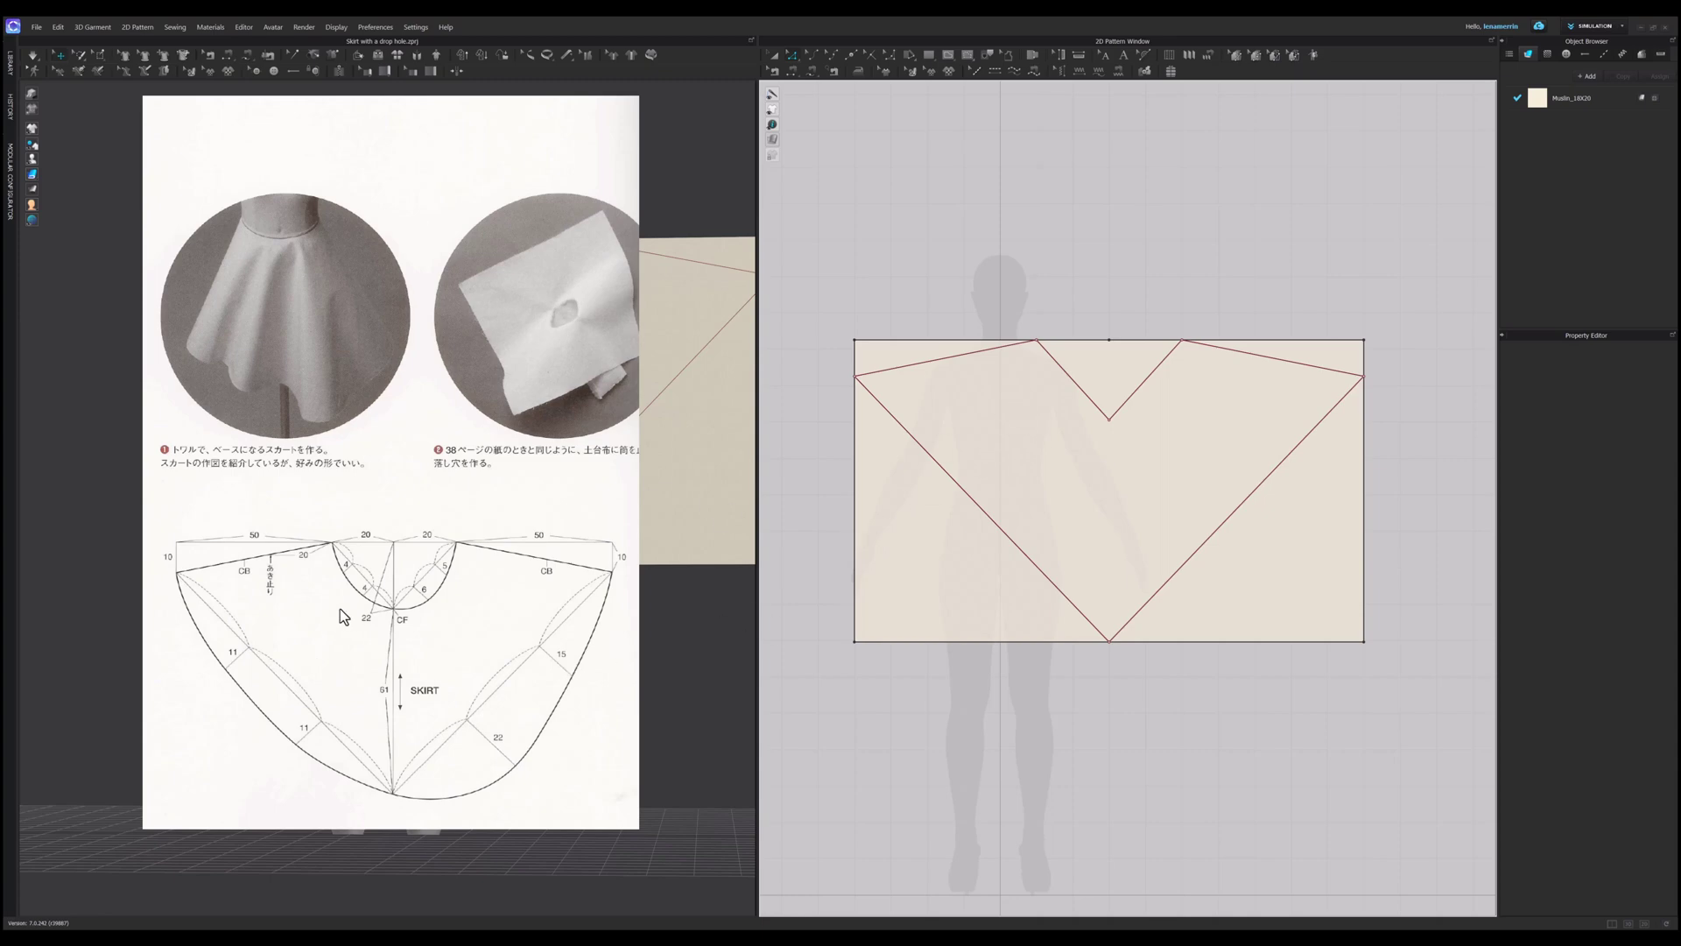
Step: Split the left diagonal waistline internal line uniformly into 3 segments
scroll(348, 577, "up", 2)
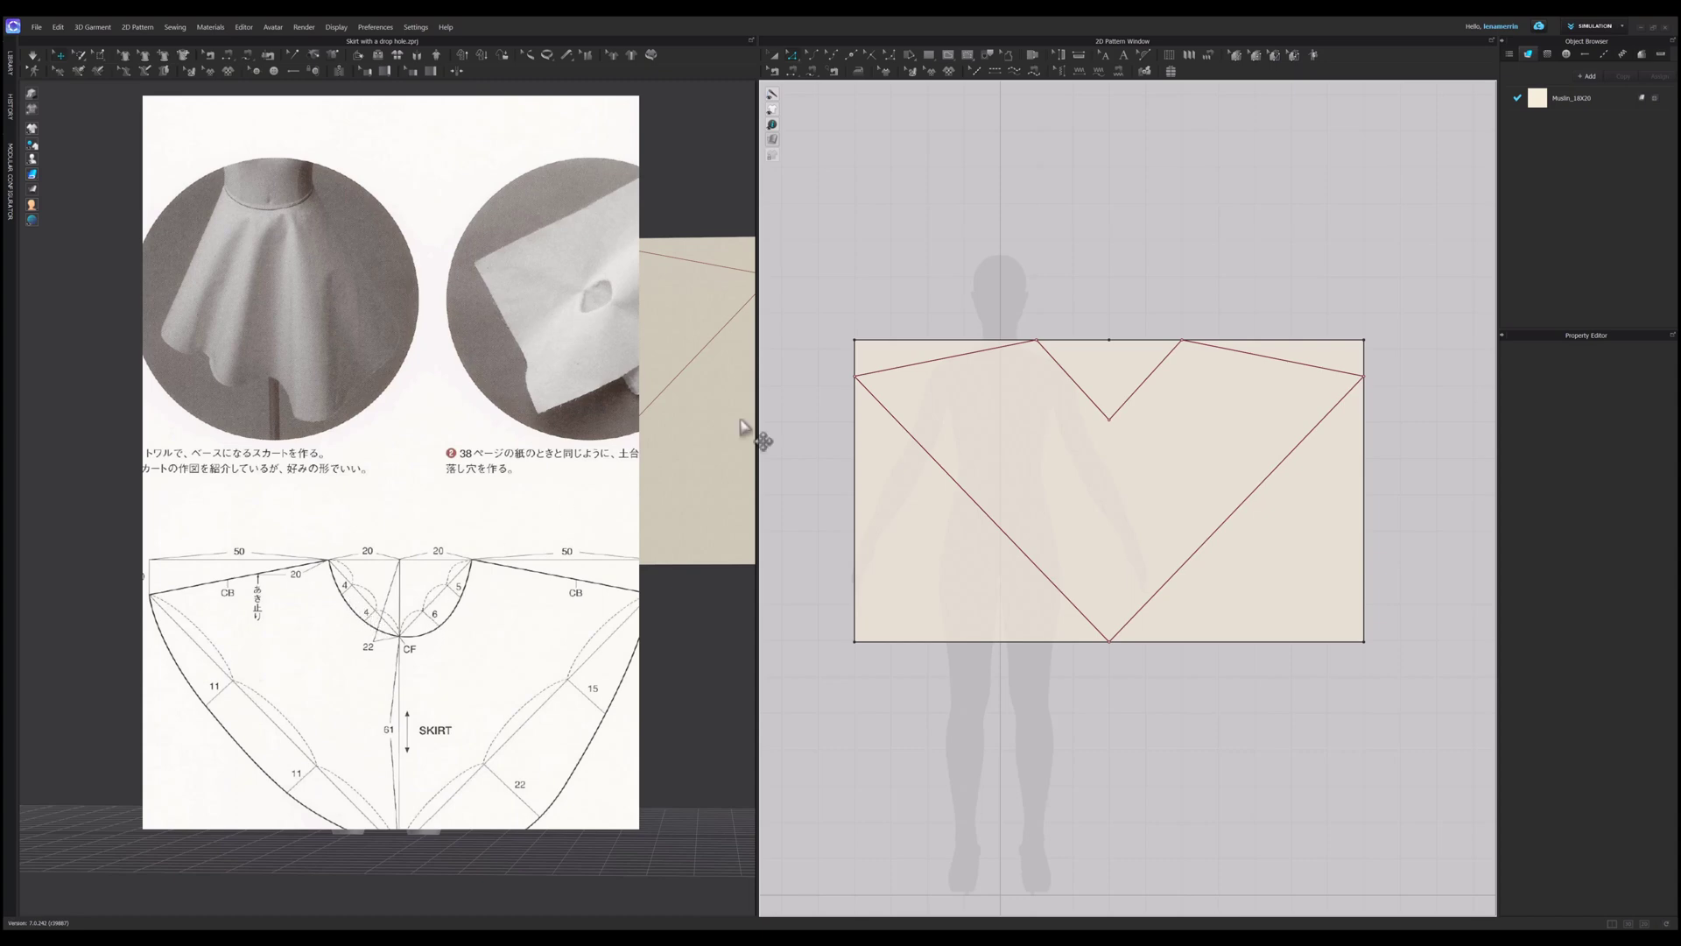
right_click(1074, 382)
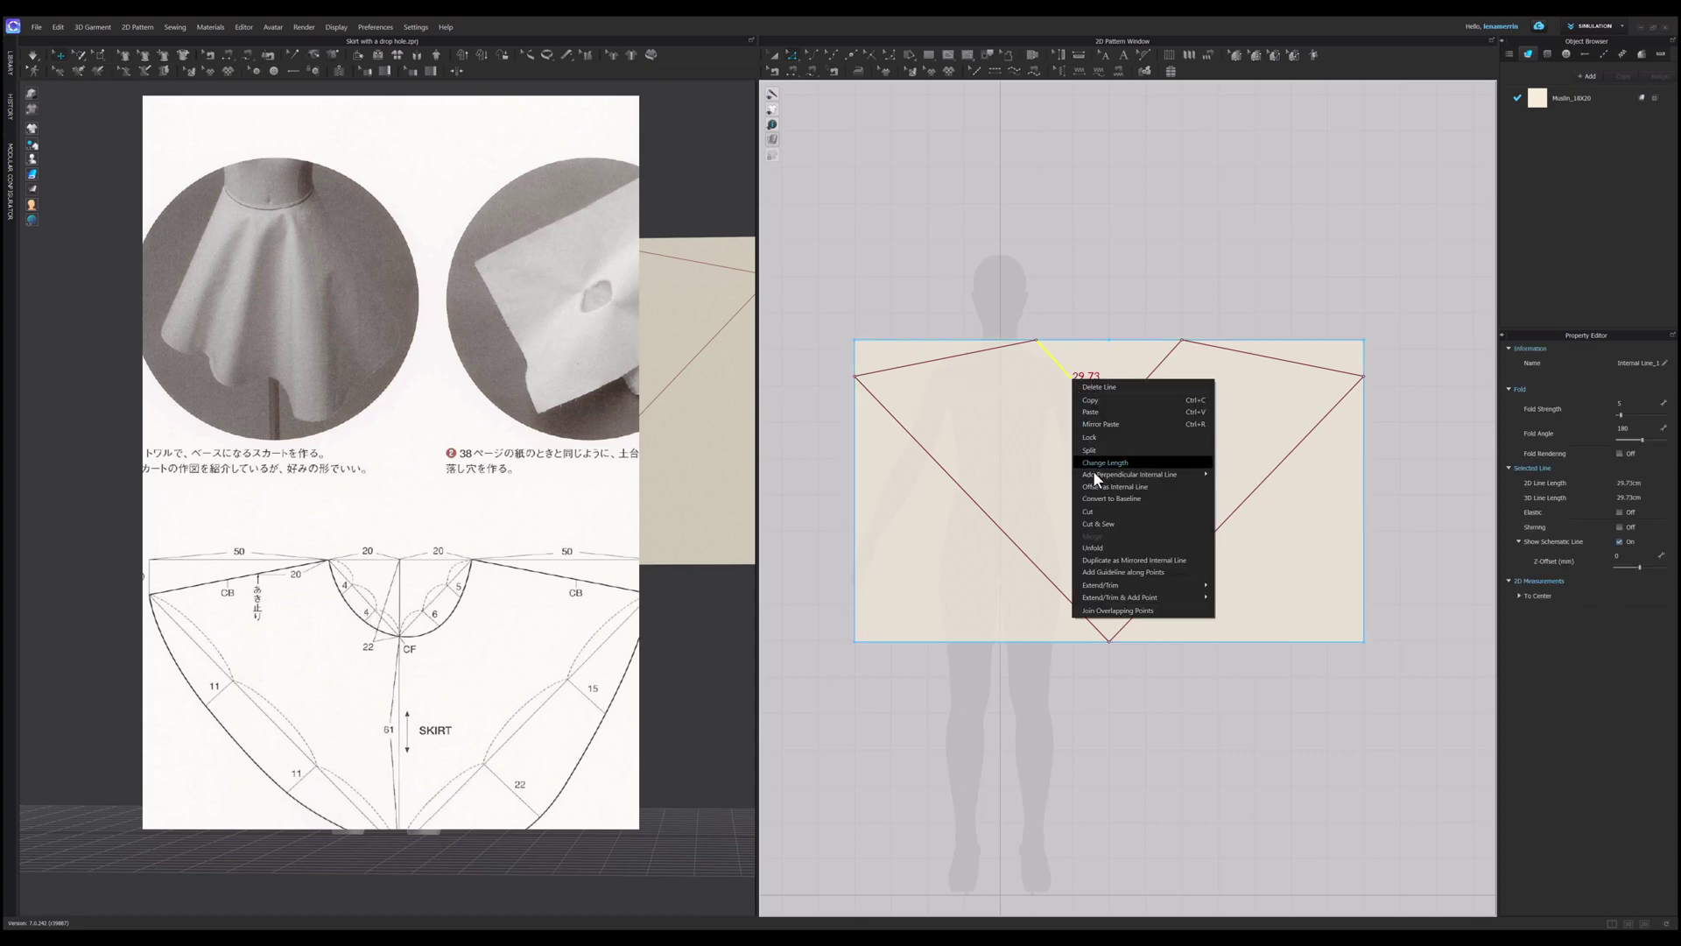
left_click(1101, 452)
left_click(796, 492)
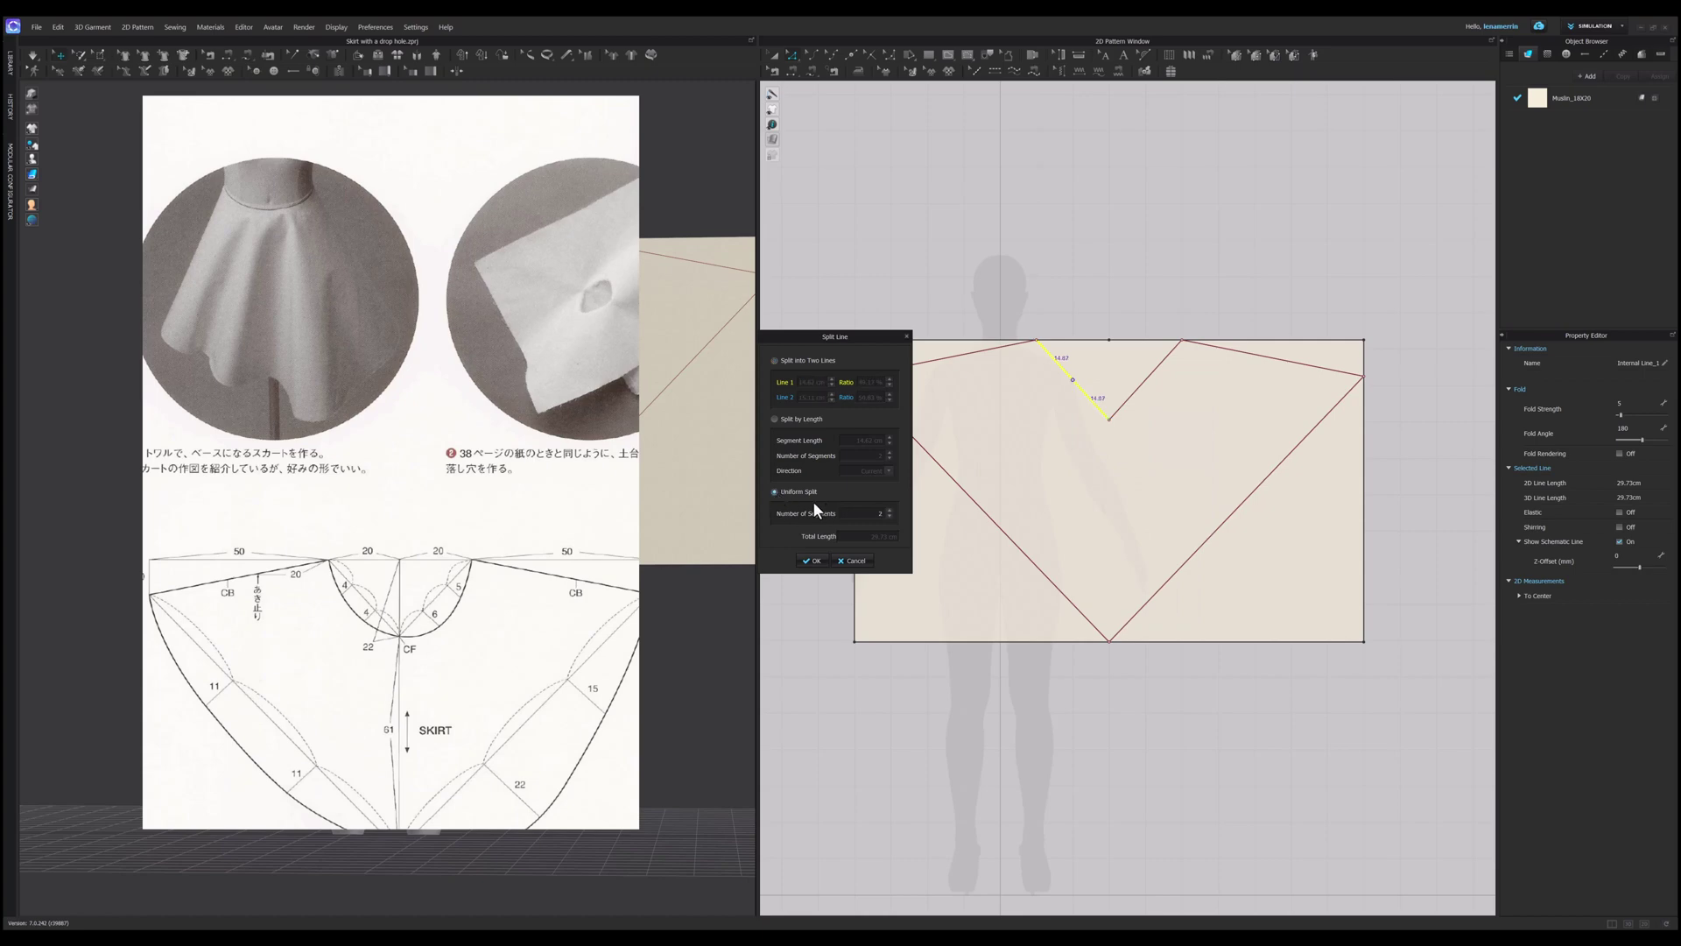
left_click(813, 561)
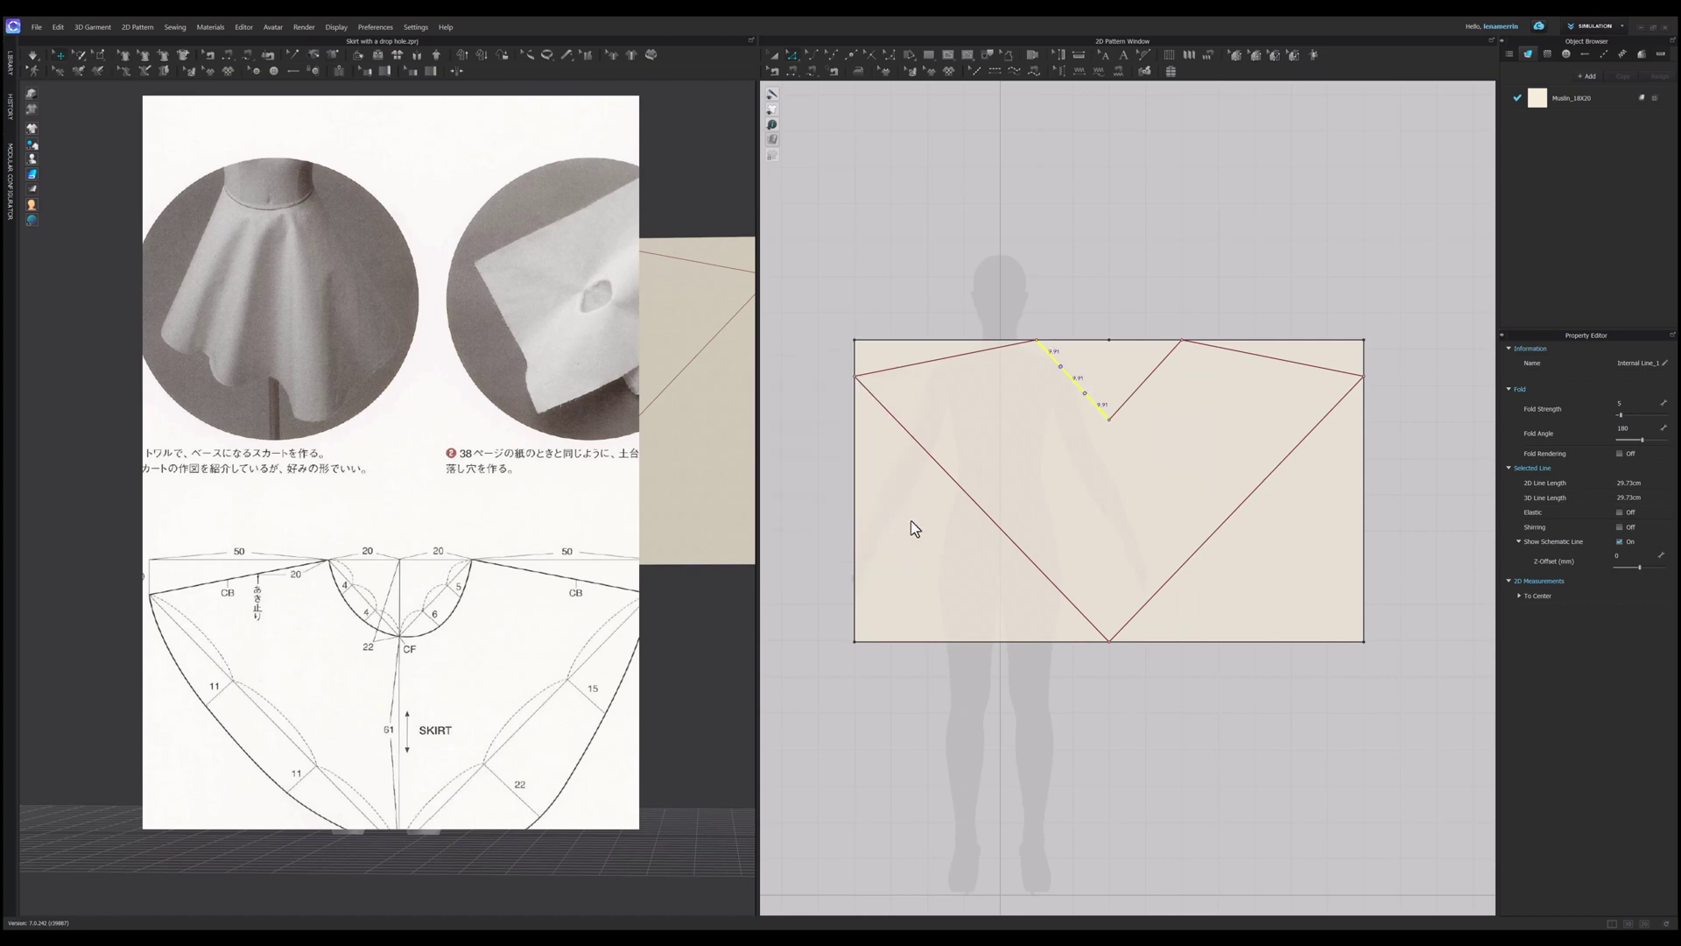
Step: Split the right diagonal waistline internal line uniformly into 3 segments
right_click(1134, 397)
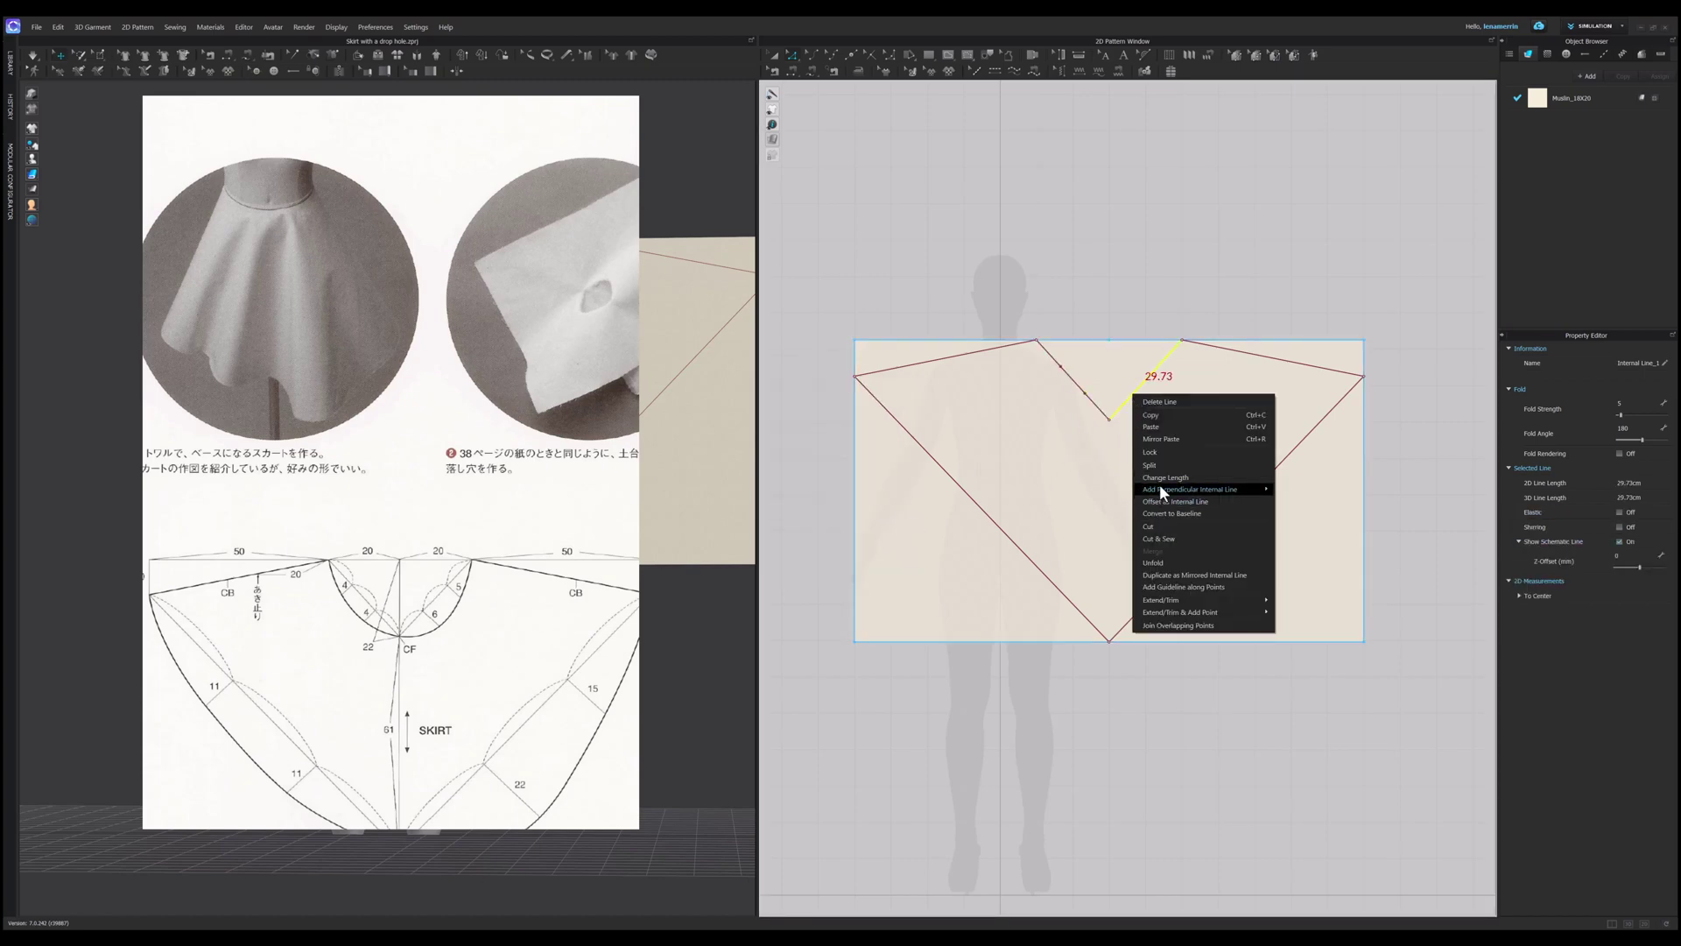
left_click(1163, 465)
left_click(775, 491)
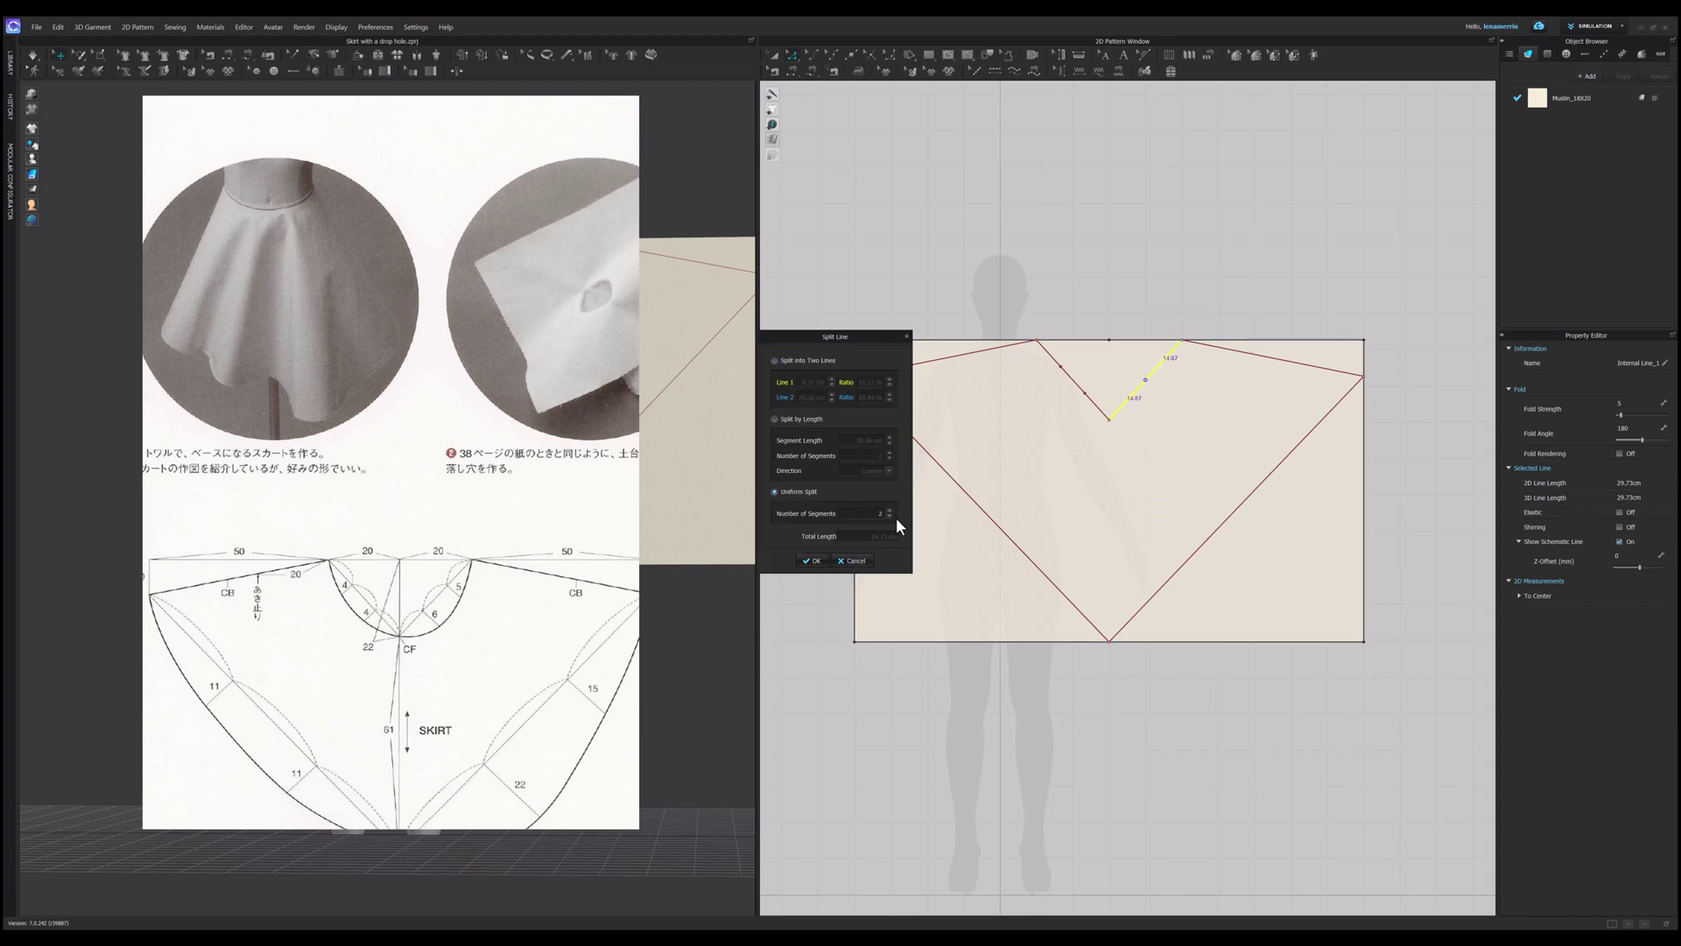
left_click(890, 510)
left_click(812, 560)
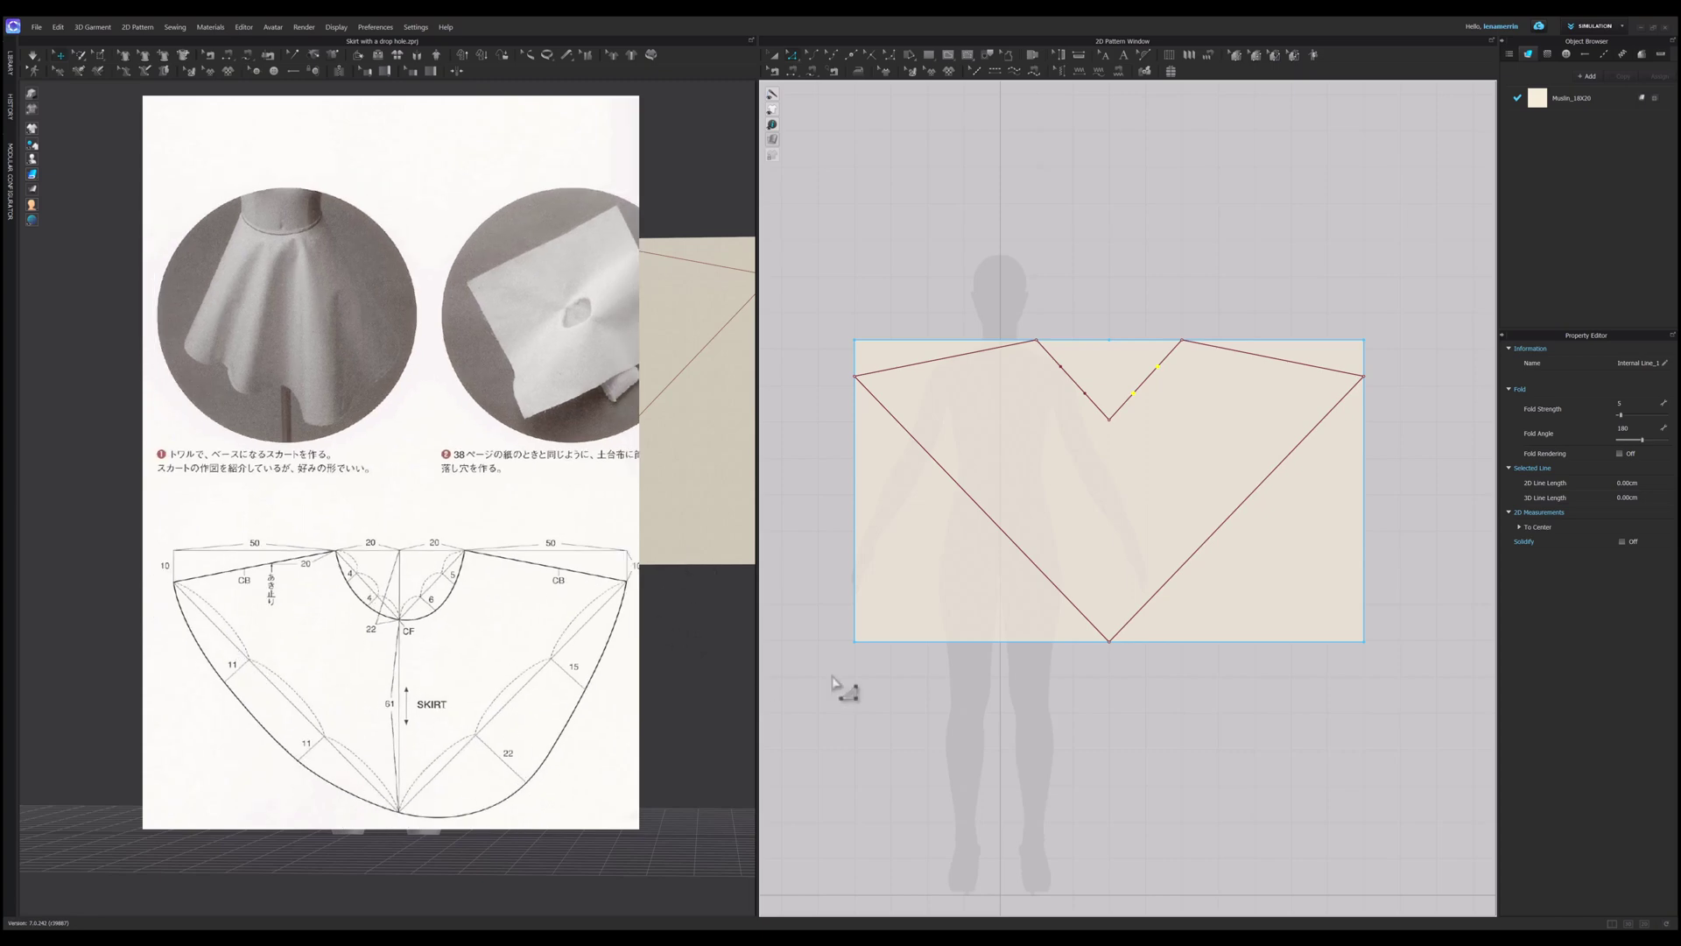
Step: Split the long left hem guide line uniformly into 3 segments
right_click(991, 520)
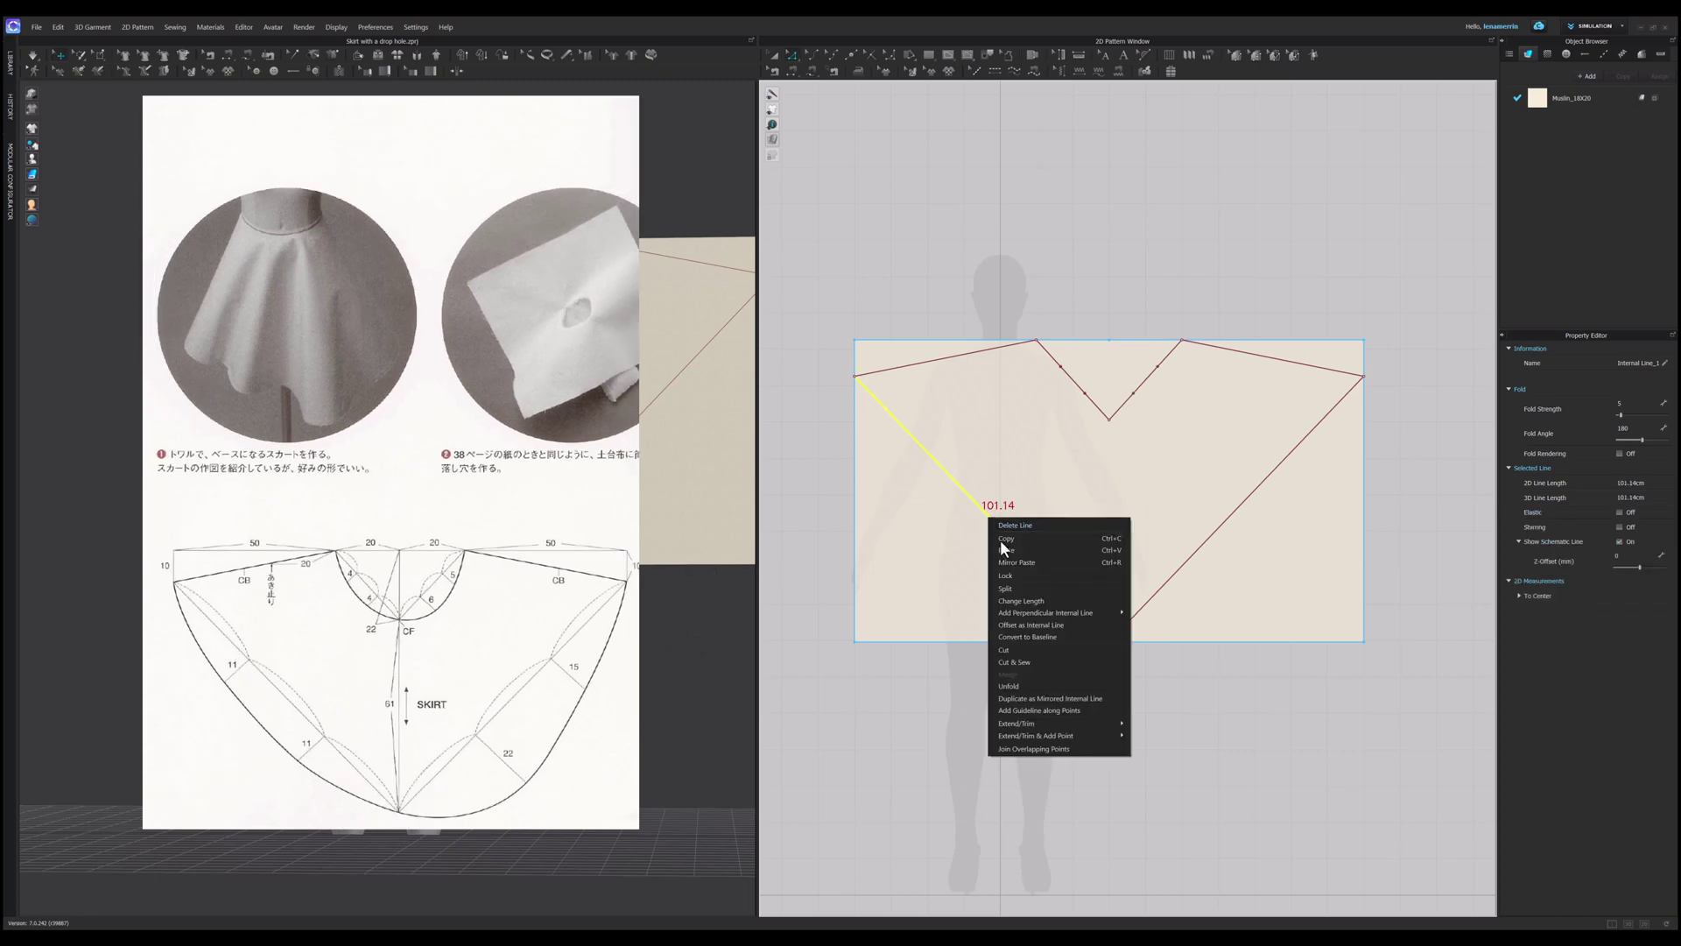
left_click(1007, 588)
left_click(800, 491)
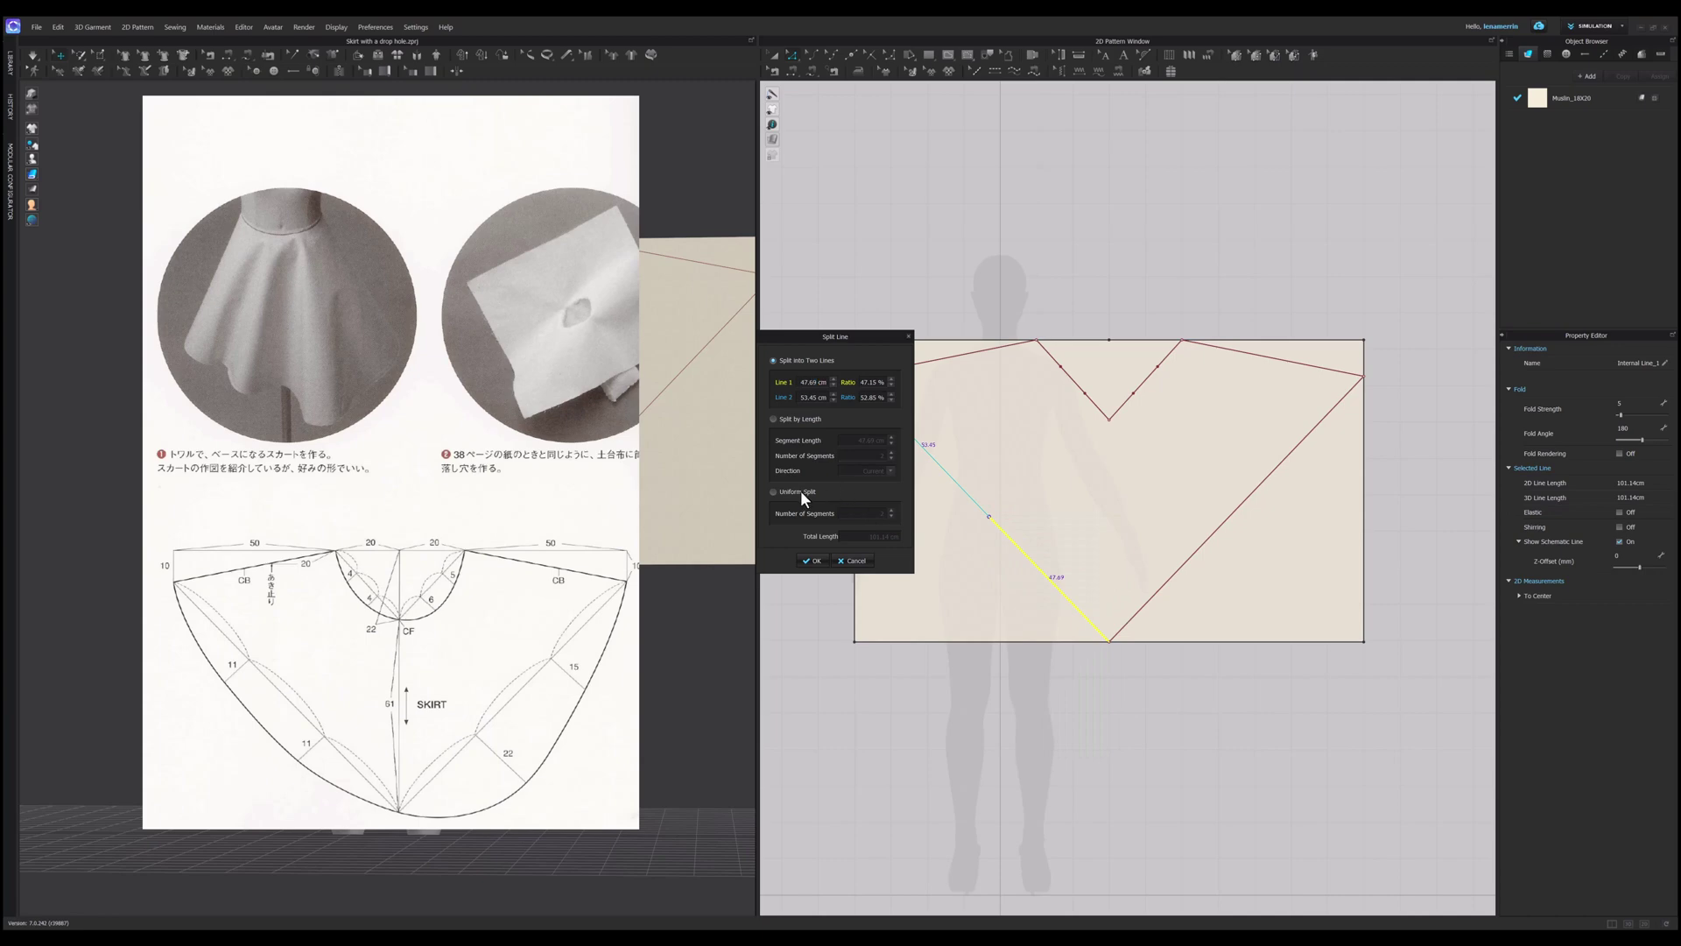
left_click(891, 510)
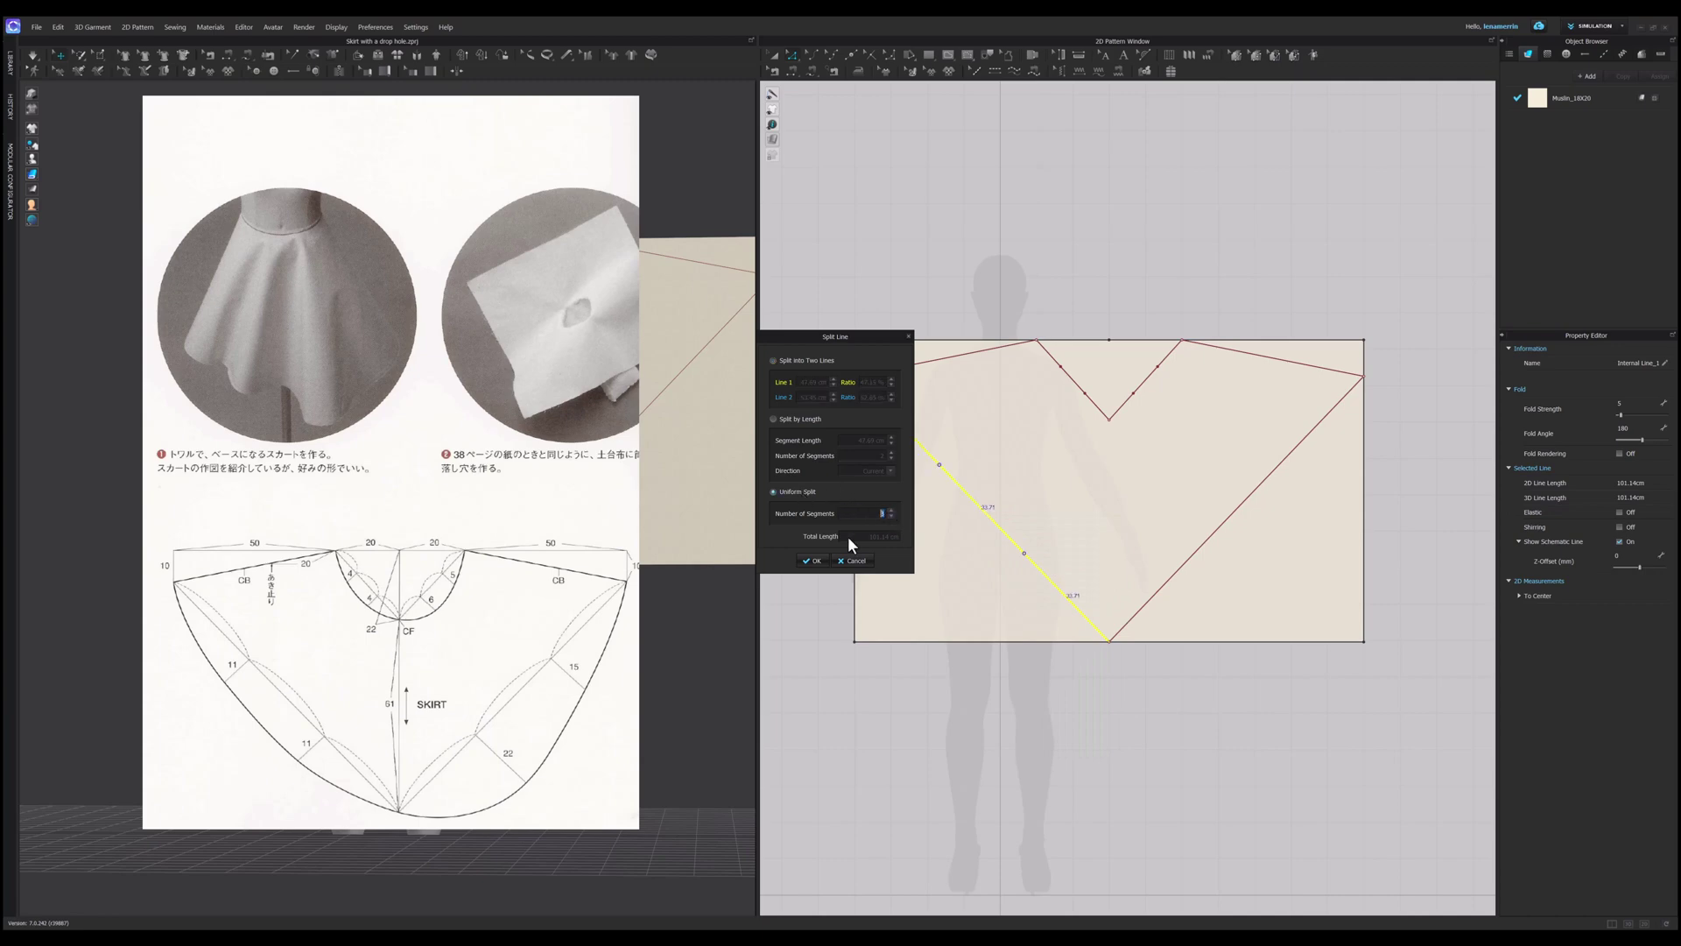
Step: Split the long right hem guide line uniformly into 3 segments
right_click(1209, 536)
left_click(1231, 606)
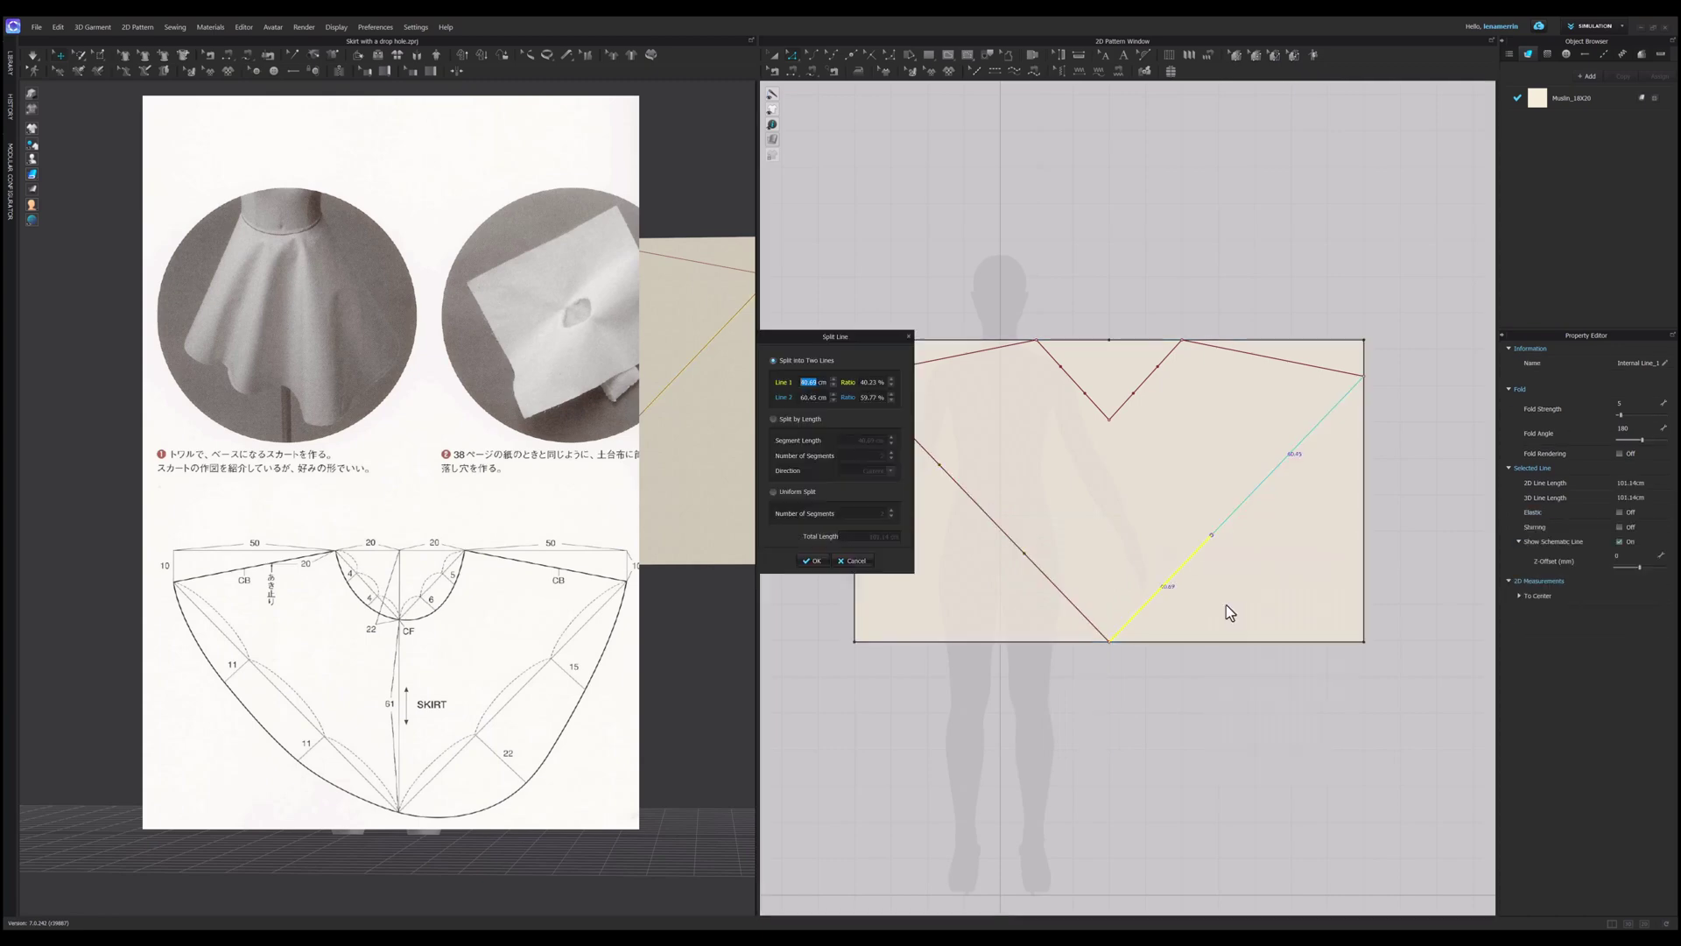
left_click(796, 492)
left_click(814, 560)
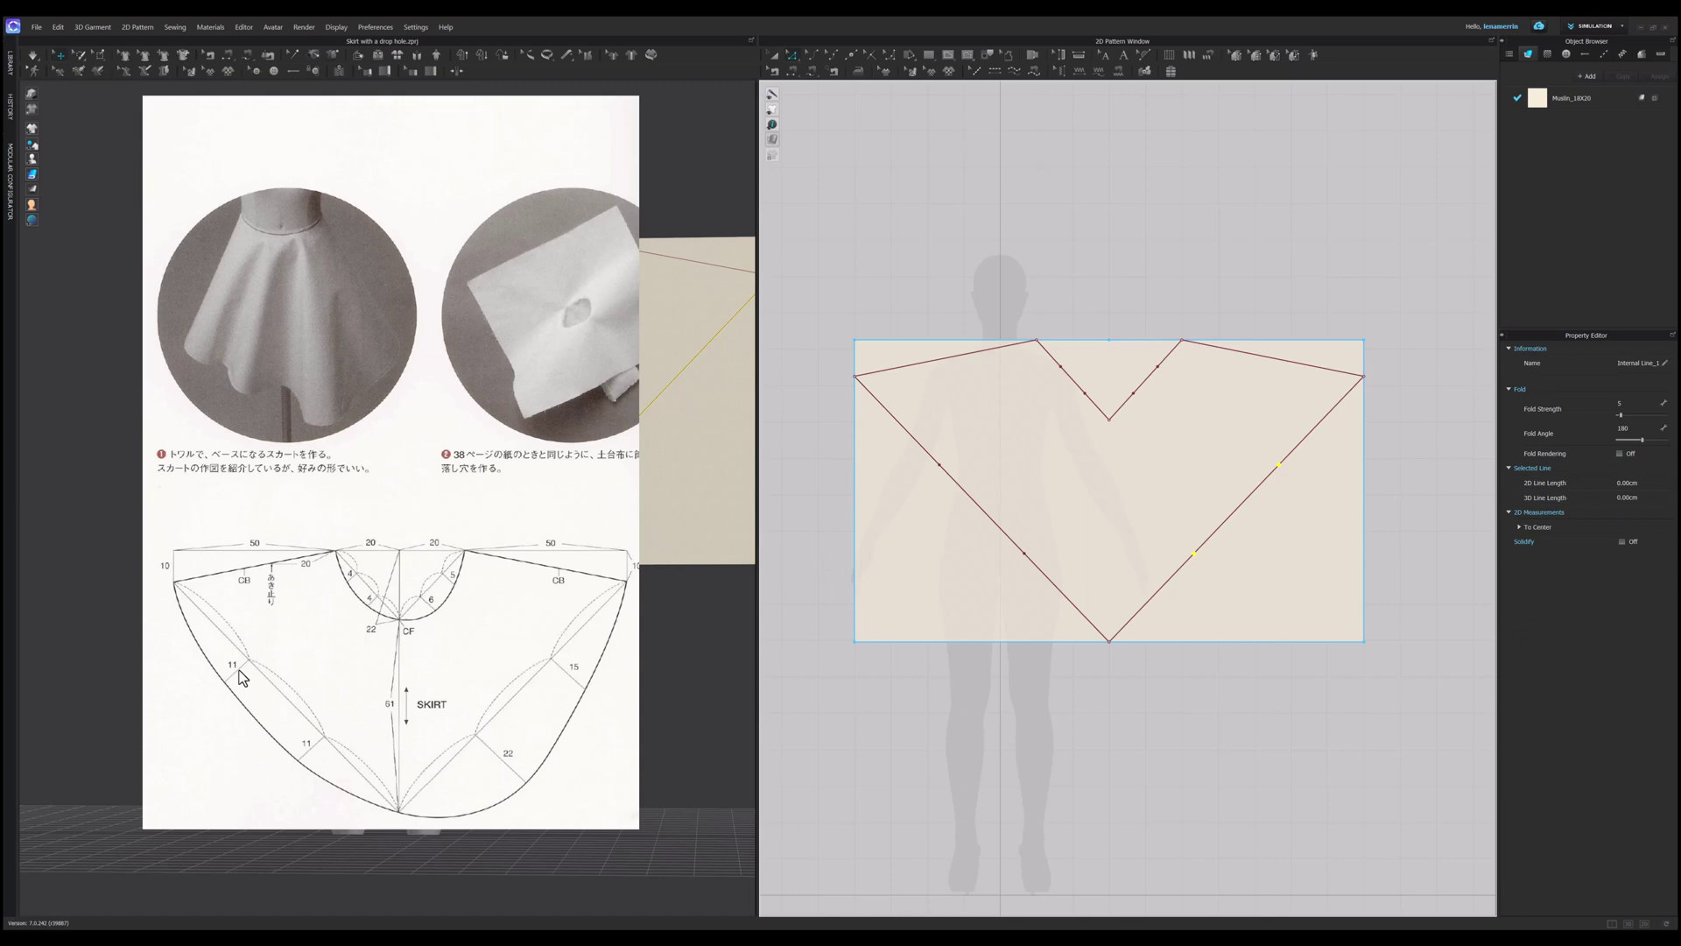
Step: Add outward perpendicular internal lines 11 cm long at both division points of the left hem guide line
right_click(939, 468)
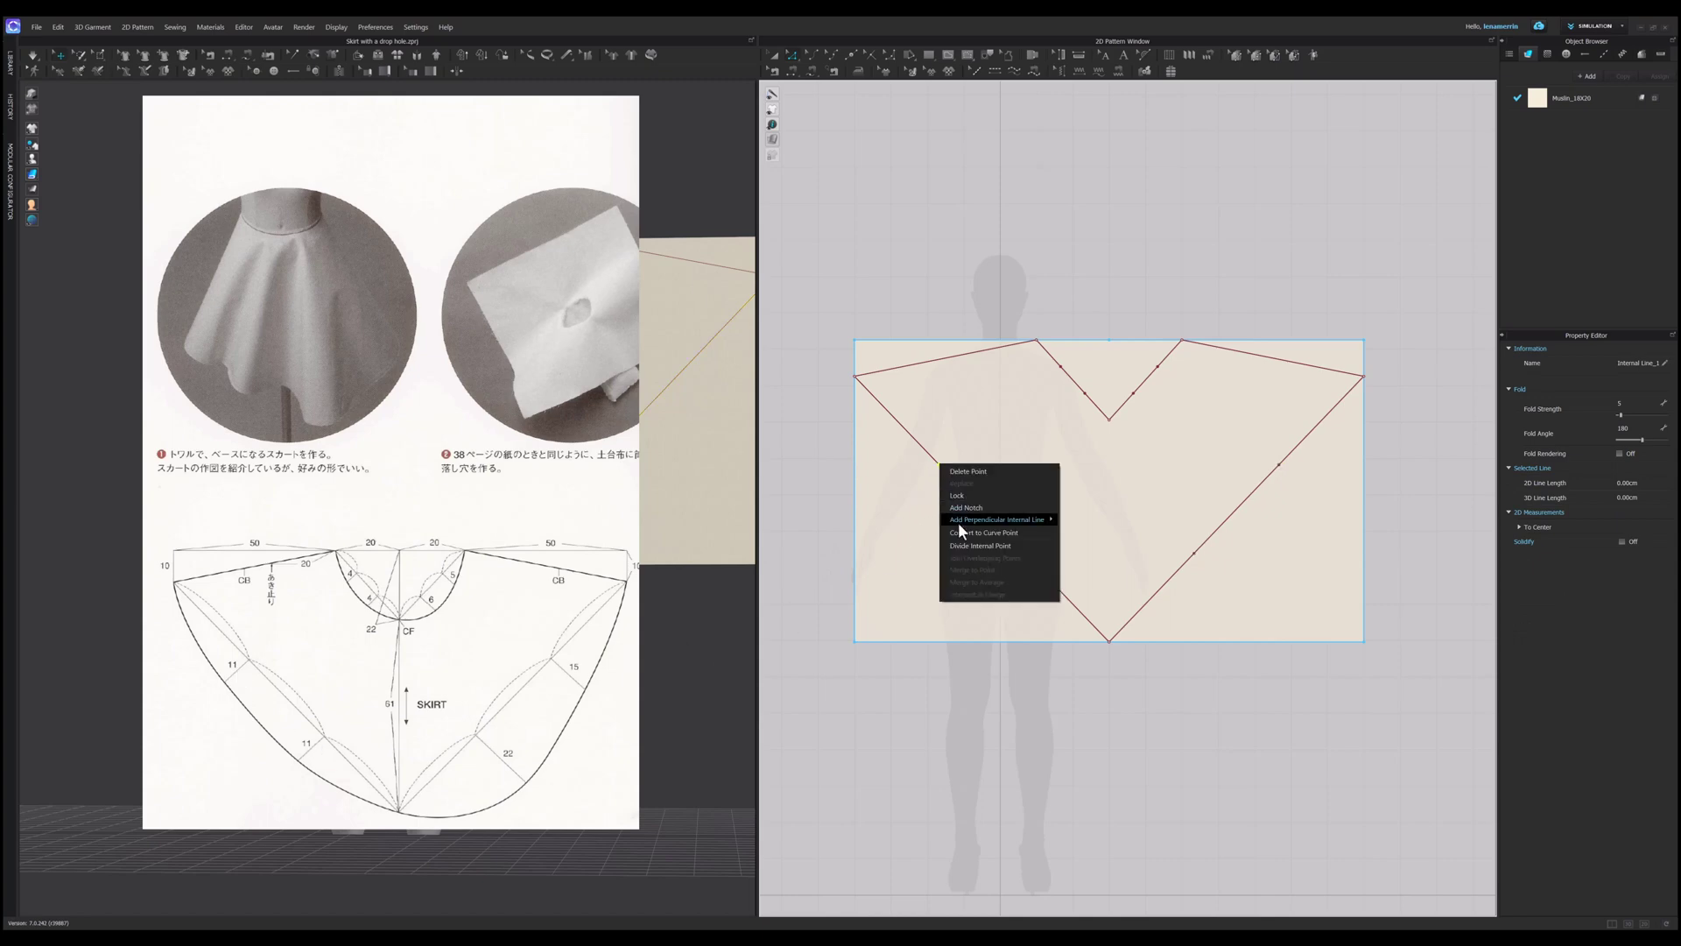
left_click(958, 522)
left_click(813, 520)
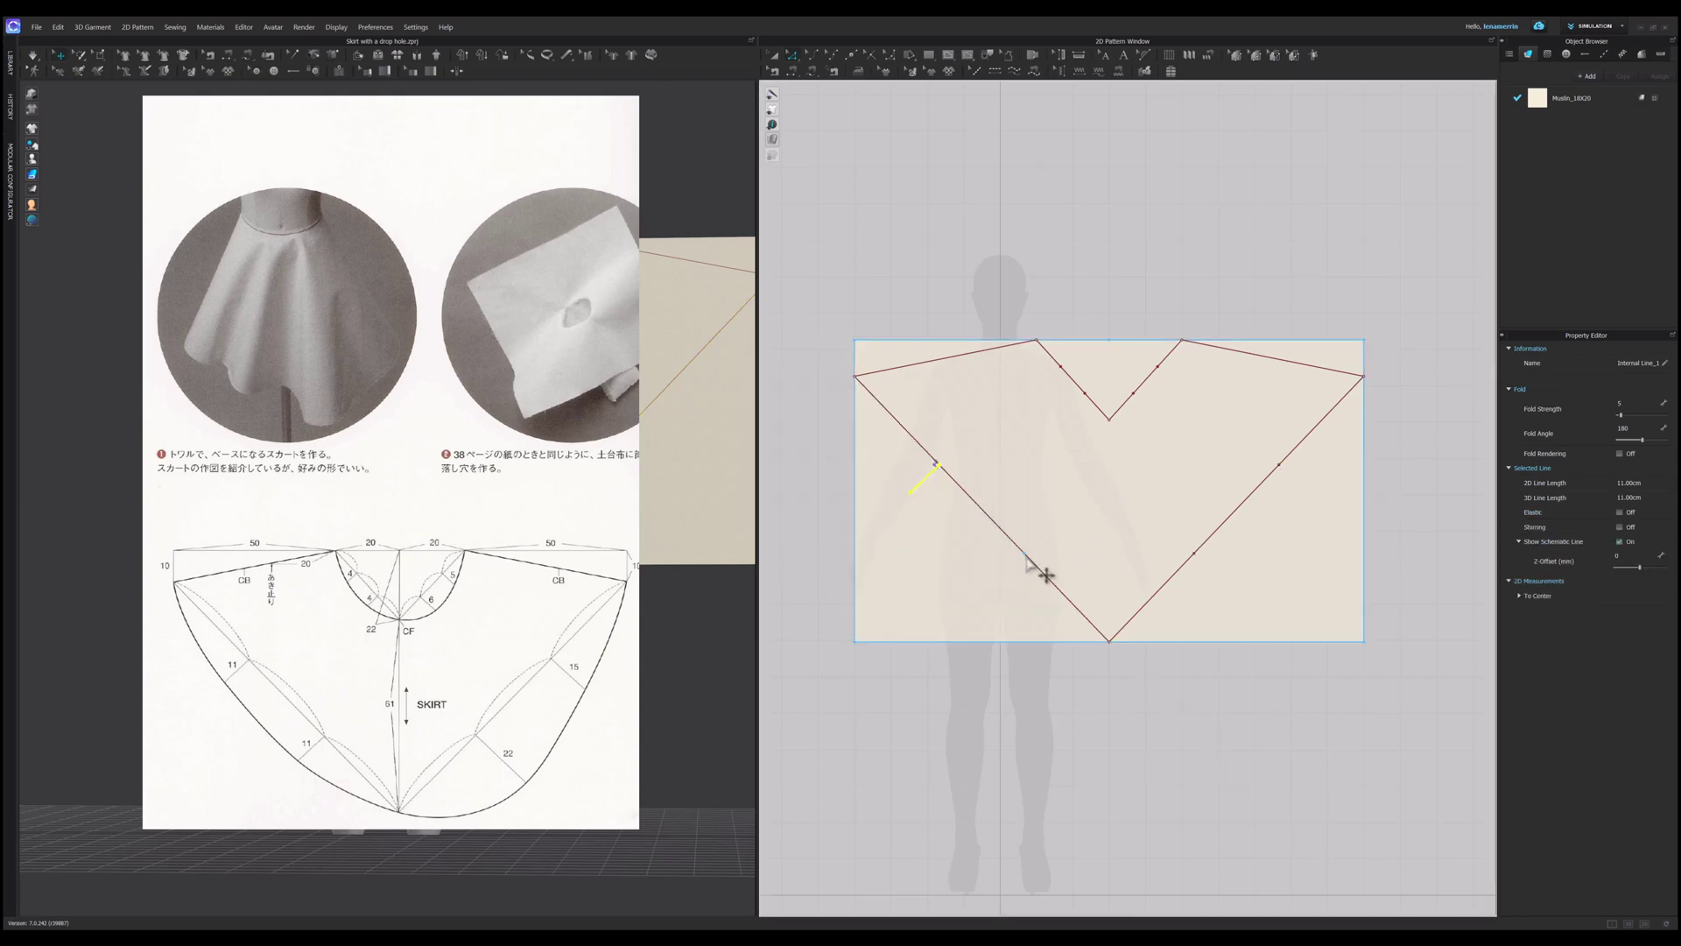
right_click(1024, 554)
mouse_move(1085, 605)
left_click(1160, 633)
left_click(788, 486)
double_click(861, 428)
type("11")
left_click(814, 519)
Step: Add outward perpendicular internal lines on the right hem guide line, 22 cm at the lower division point and 15 cm at the upper one
right_click(1196, 554)
mouse_move(1258, 607)
left_click(1347, 637)
double_click(866, 427)
type("22")
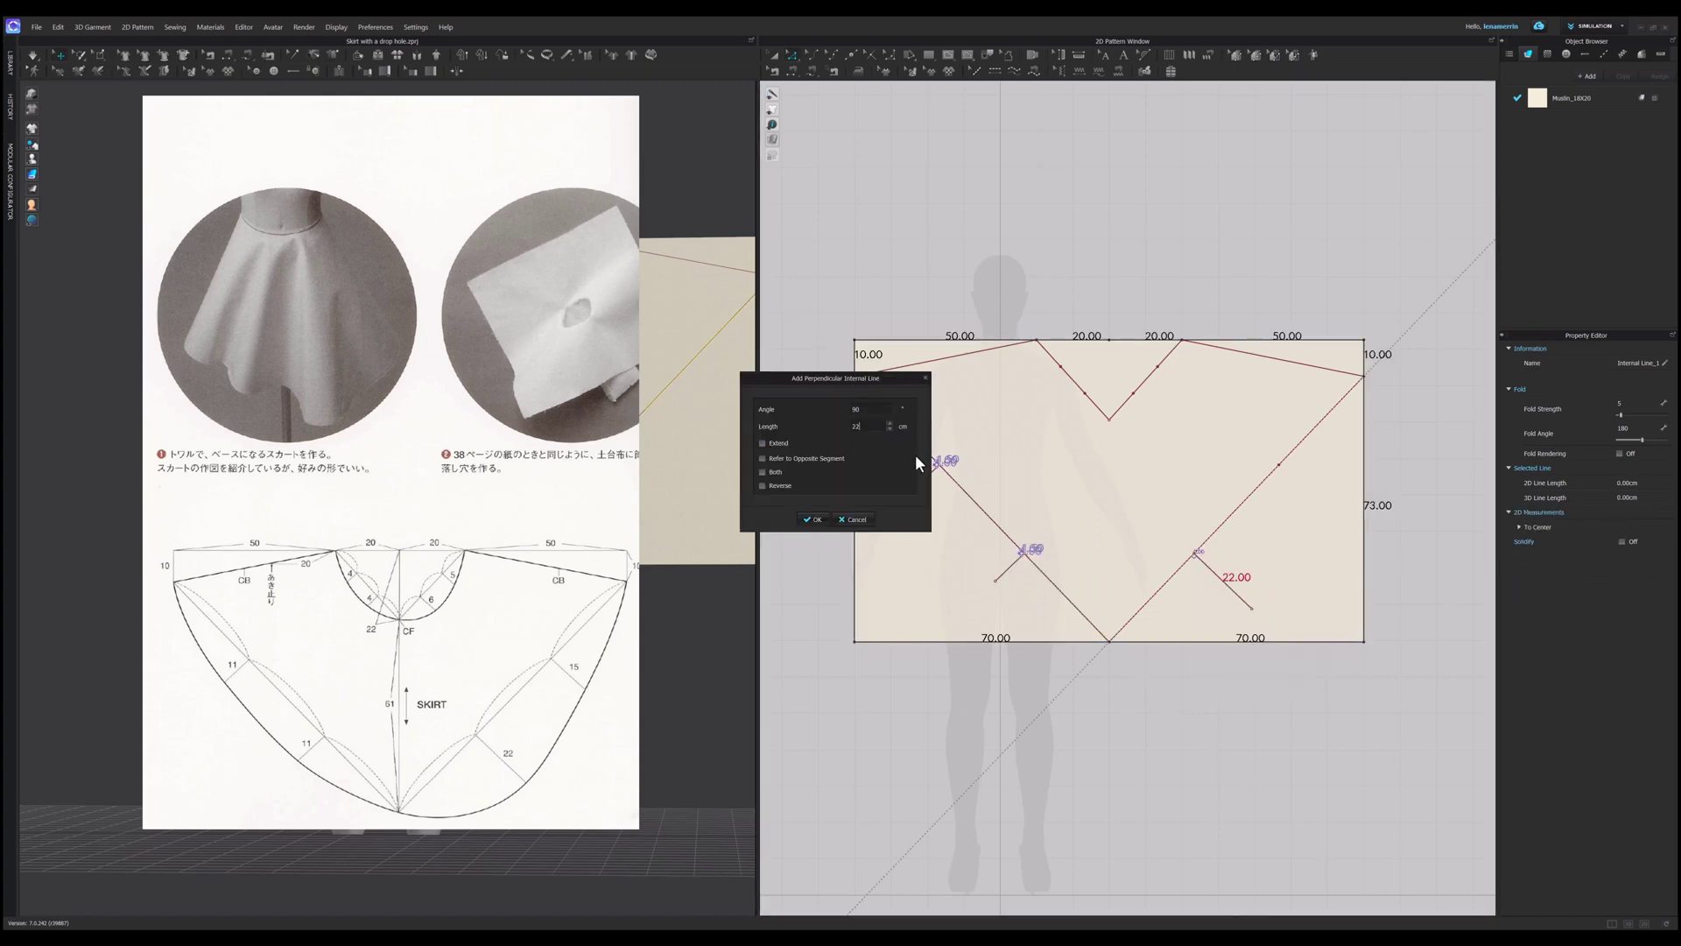
left_click(814, 519)
right_click(1279, 467)
left_click(1422, 539)
left_click(819, 520)
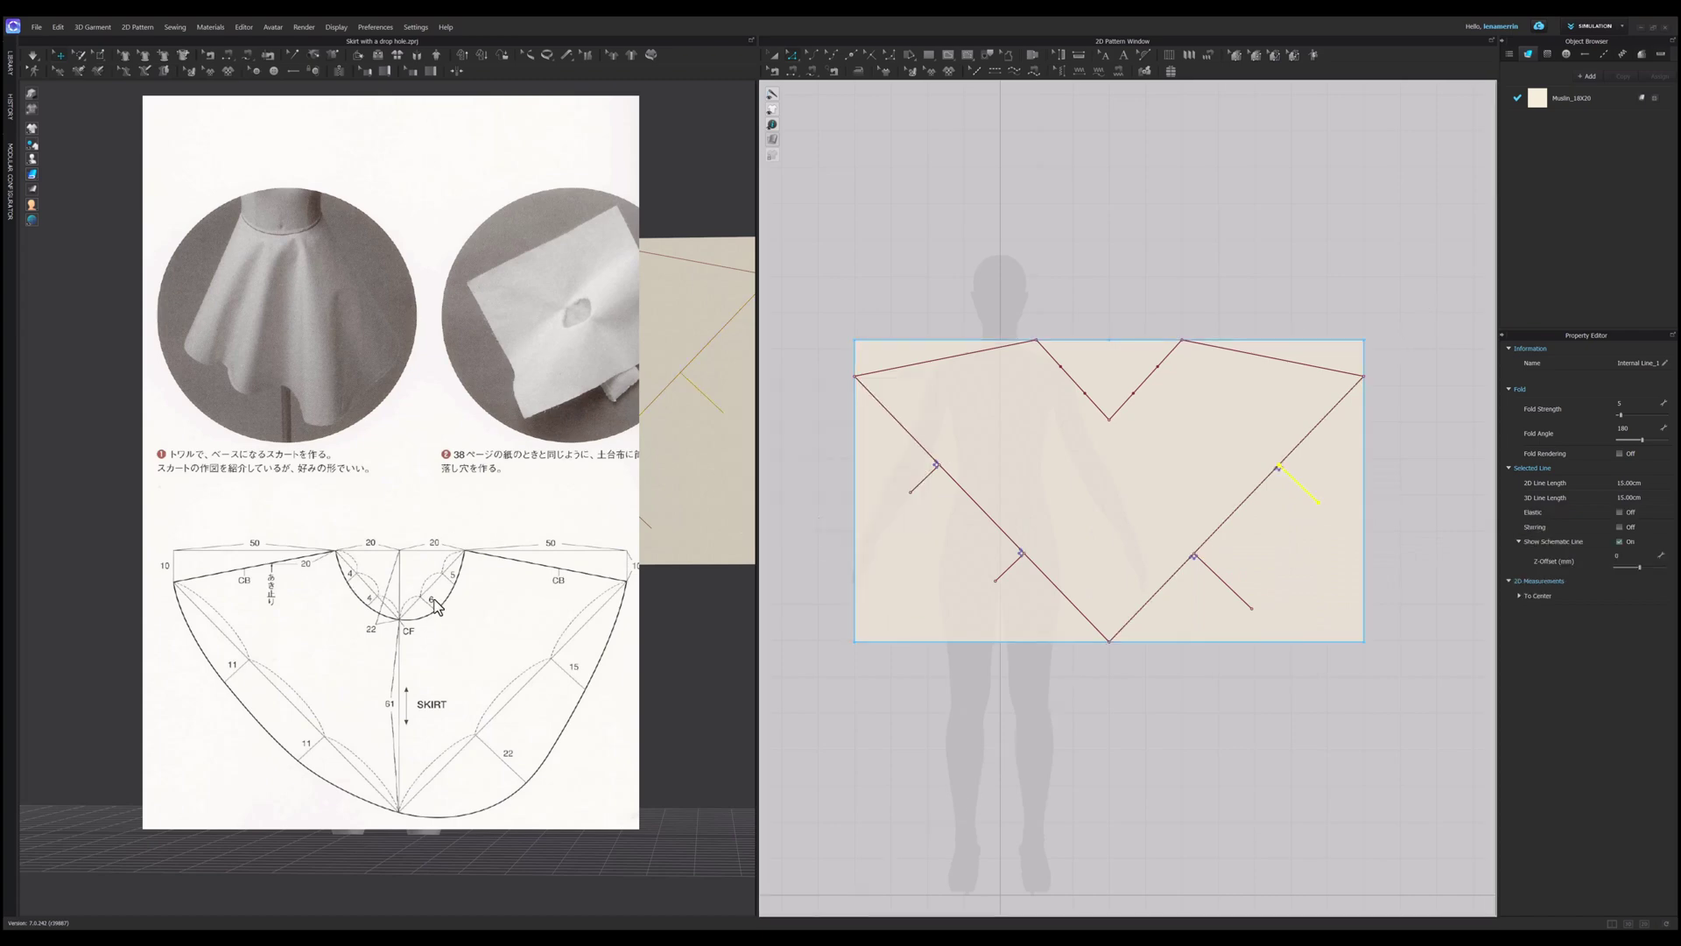
Step: Add outward perpendicular internal lines at both division points of the left waistline diagonal, making the upper one 4 cm long
right_click(1062, 366)
left_click(1205, 442)
double_click(875, 424)
type("4")
left_click(763, 486)
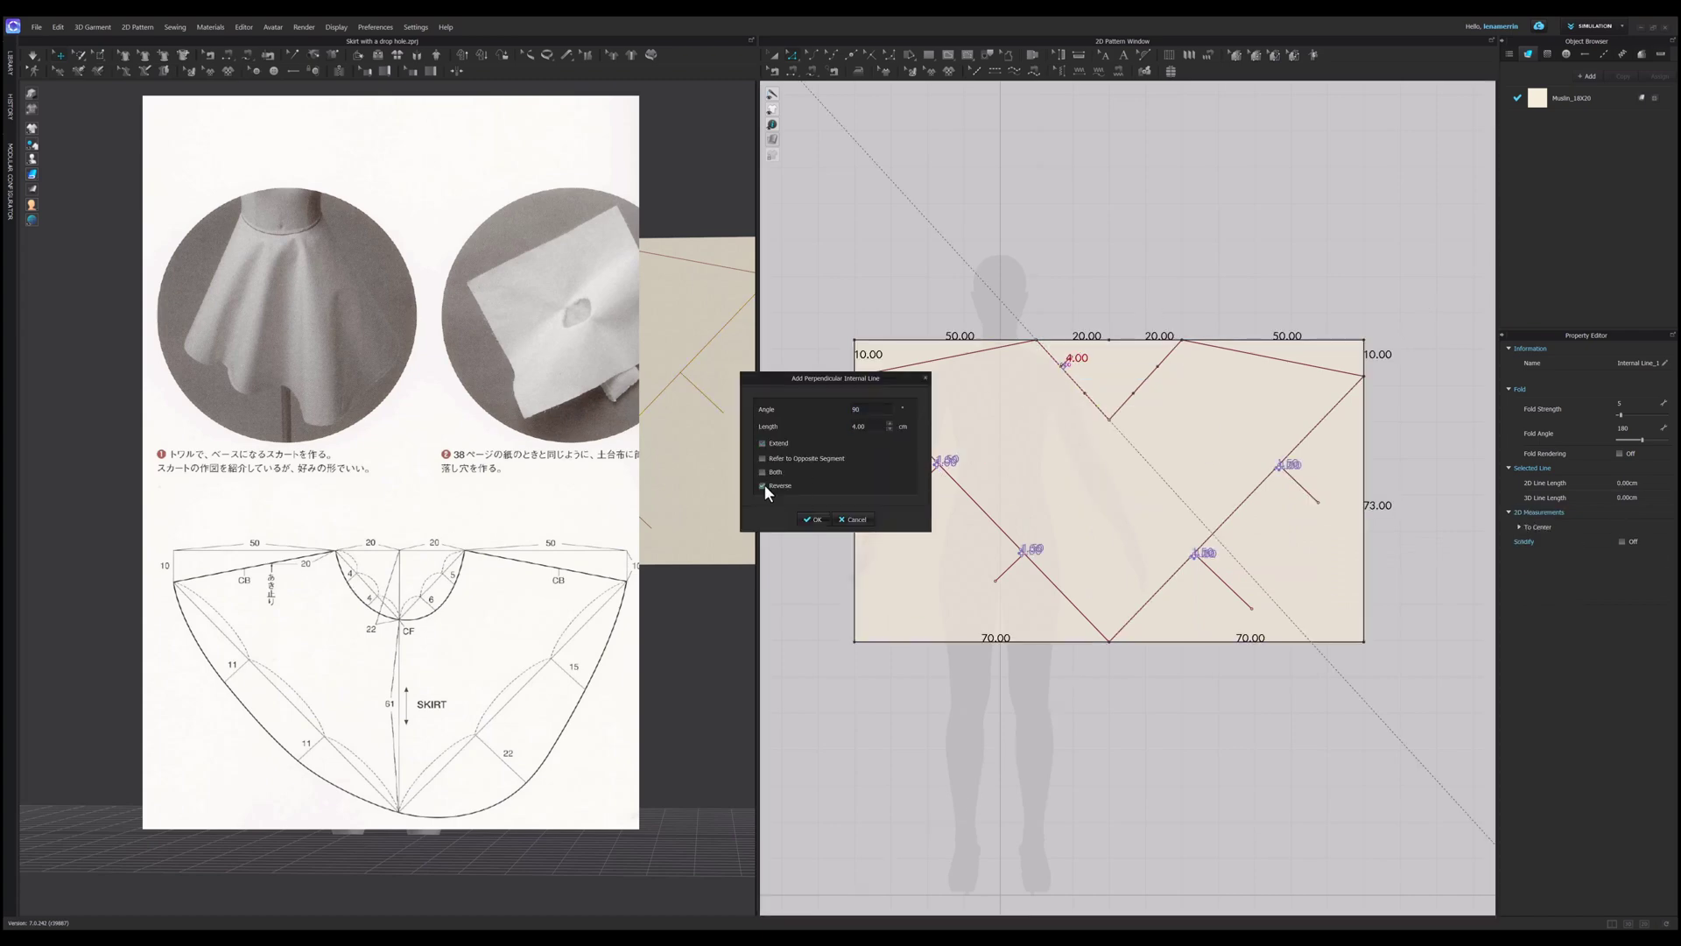
left_click(813, 520)
right_click(1083, 394)
left_click(1147, 453)
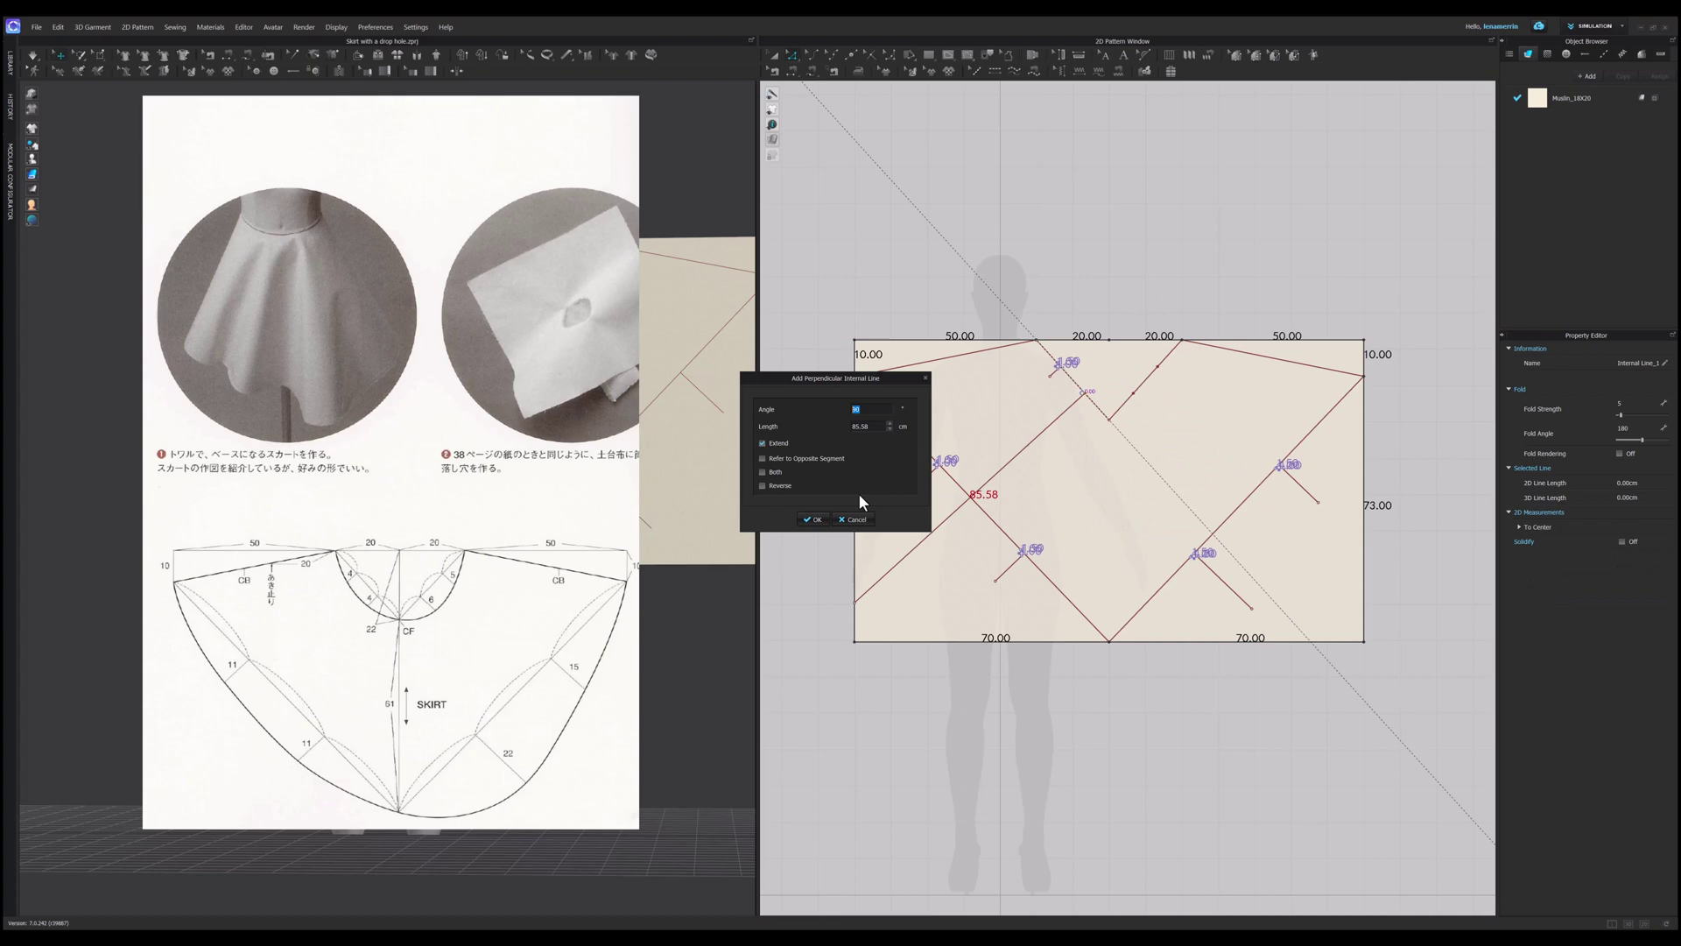
left_click(813, 519)
Step: Add outward perpendicular internal lines on the right waistline diagonal, 6 cm at the lower division point and 5 cm at the upper one
right_click(1133, 394)
mouse_move(1226, 450)
left_click(1280, 475)
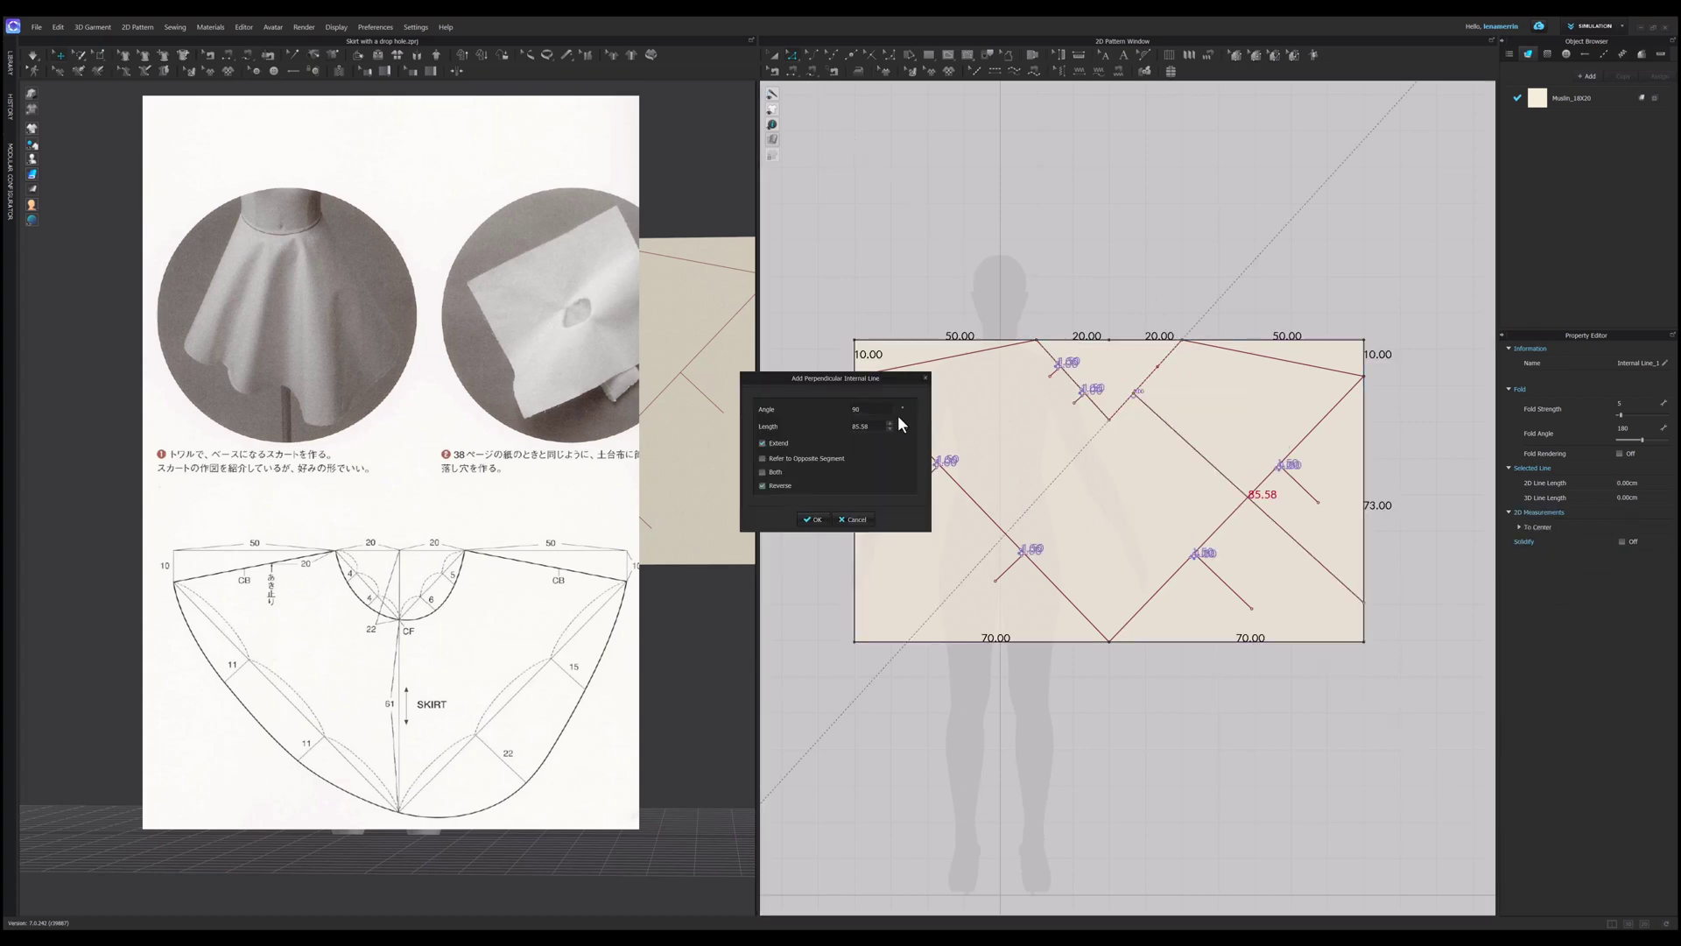
double_click(879, 424)
type("6")
left_click(812, 519)
right_click(1158, 367)
left_click(1214, 422)
double_click(865, 423)
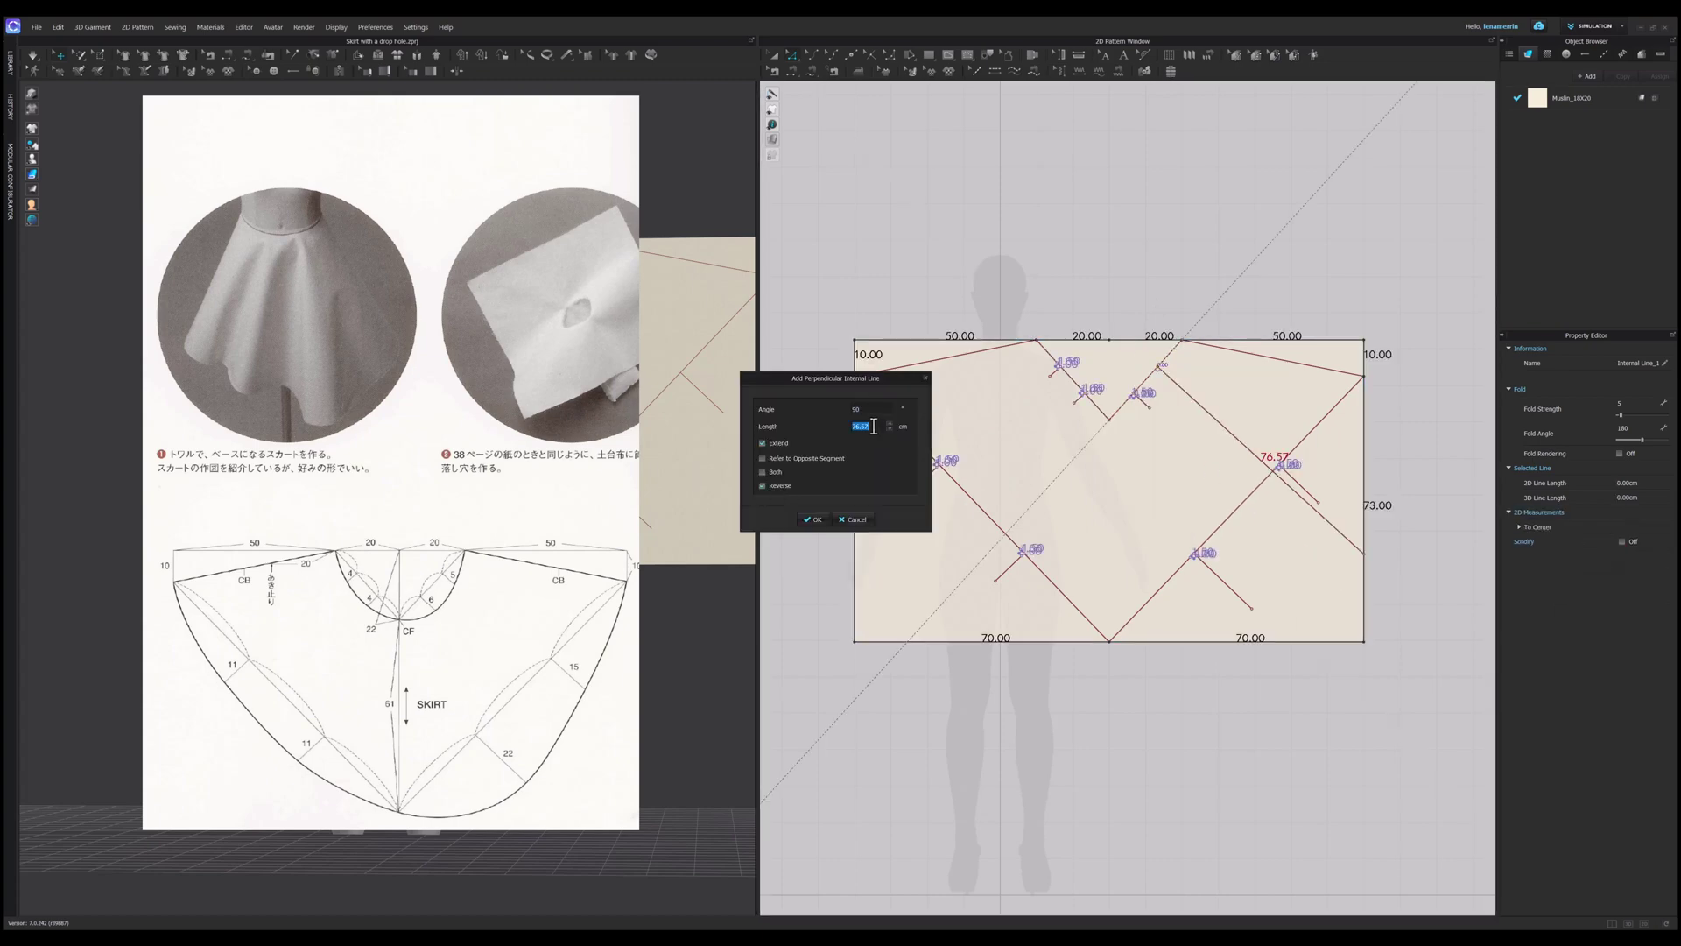
type("5")
left_click(813, 519)
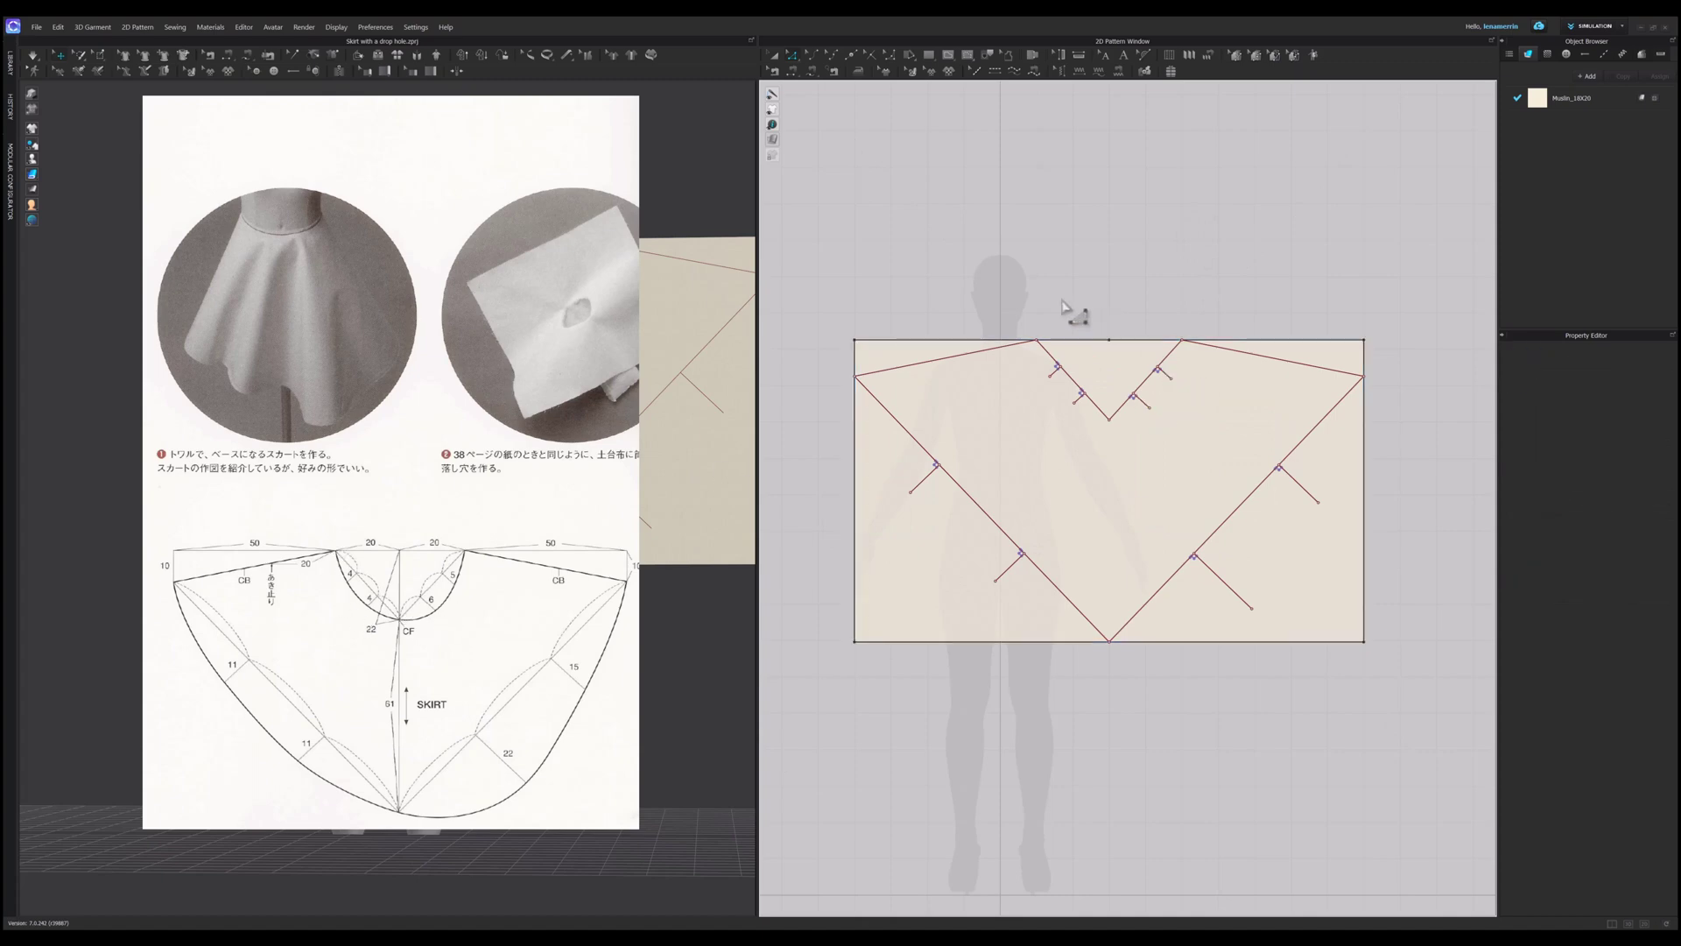
Step: Draw a 40 cm internal line between the two waist corners and curve its midpoint down to the tip of the waistline V
double_click(1181, 340)
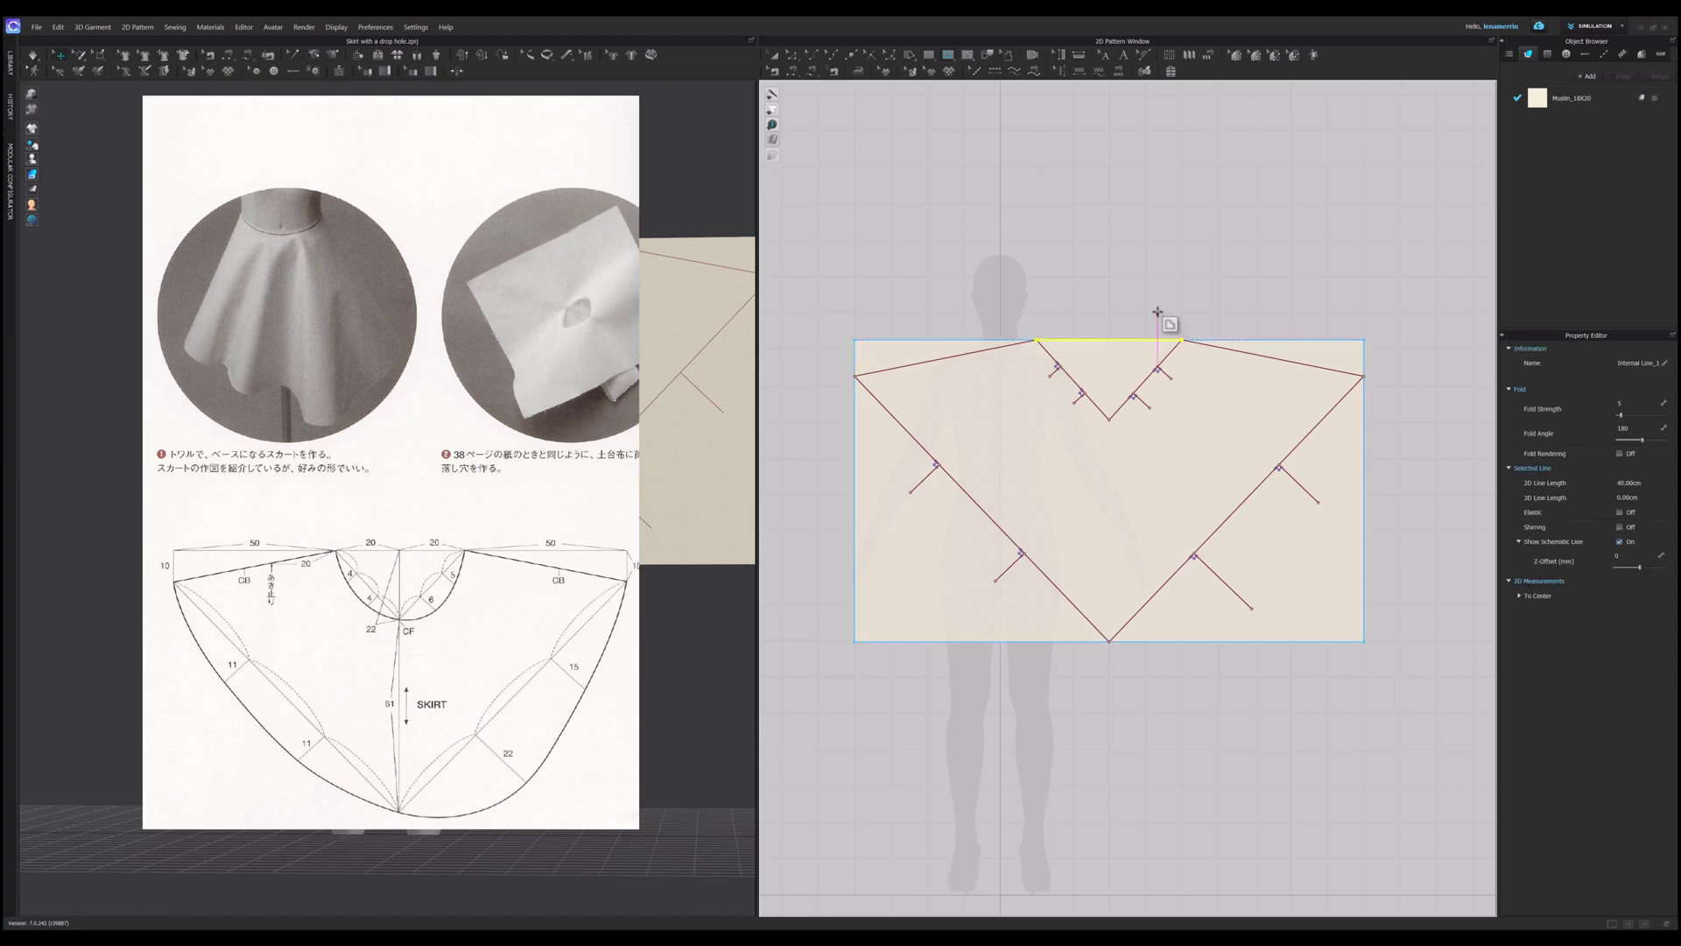
key("c")
scroll(1109, 343, "up", 3)
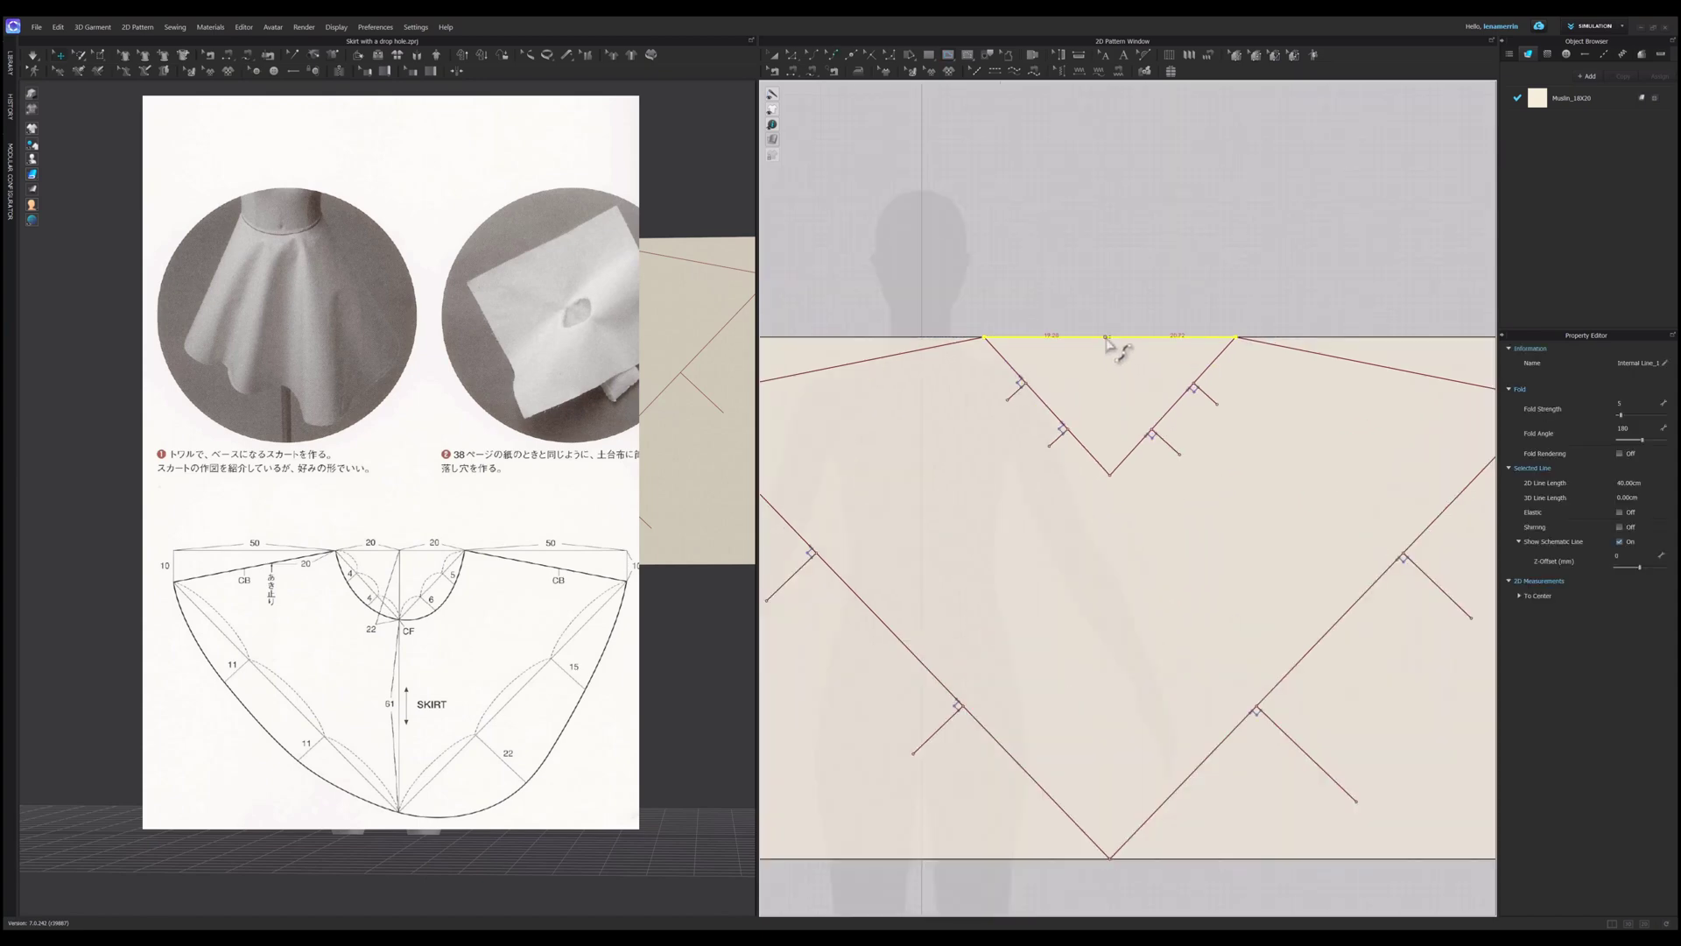
left_click_drag(1110, 338, 1109, 475)
Step: Shape the waist curve so that it passes through the ends of the four short perpendicular lines
scroll(994, 411, "up", 3)
left_click_drag(1039, 383, 1018, 393)
left_click_drag(1094, 476, 1091, 472)
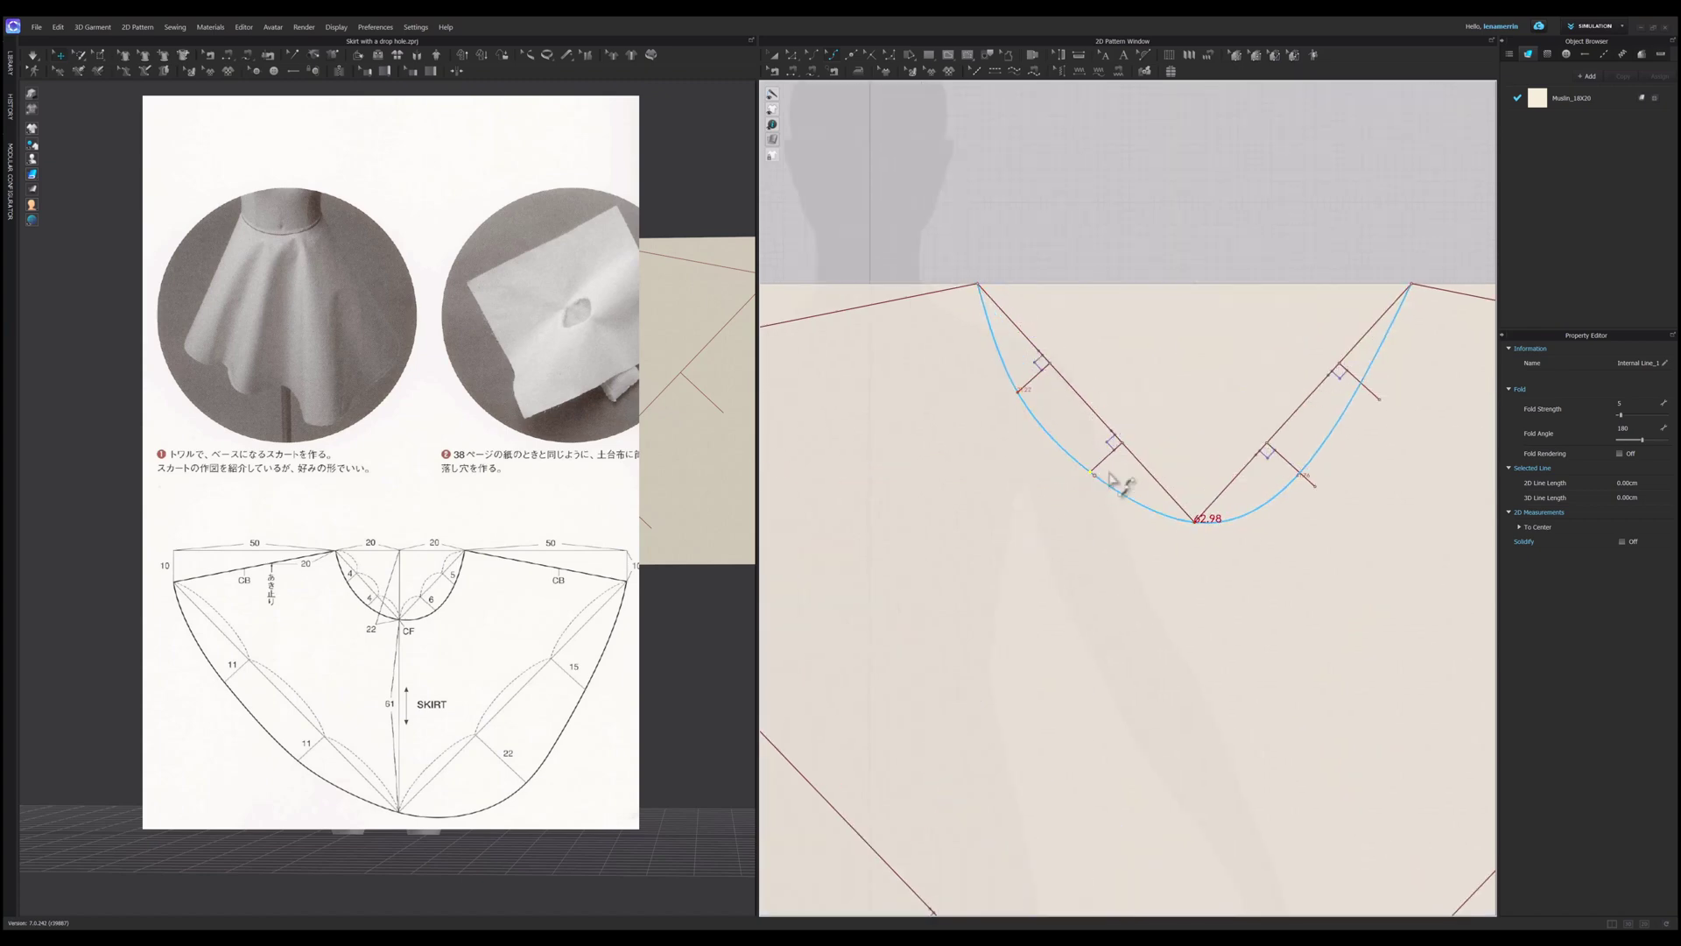
left_click_drag(1305, 477, 1322, 480)
left_click_drag(1378, 399, 1381, 401)
scroll(1376, 421, "up", 5)
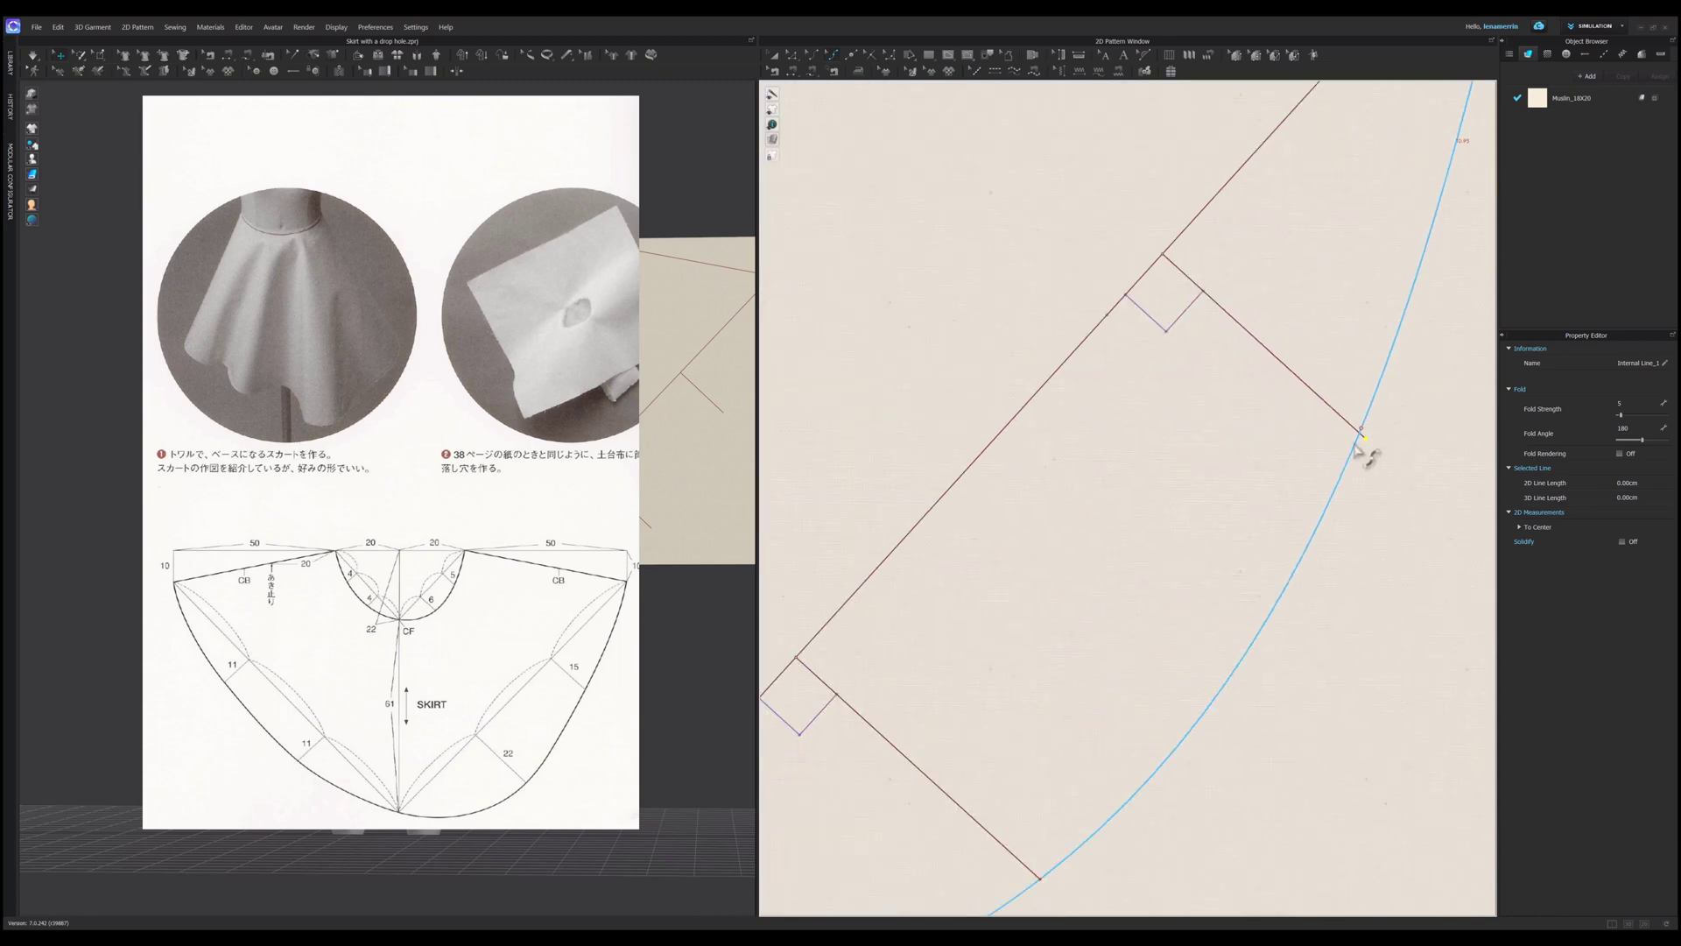
scroll(1138, 477, "down", 6)
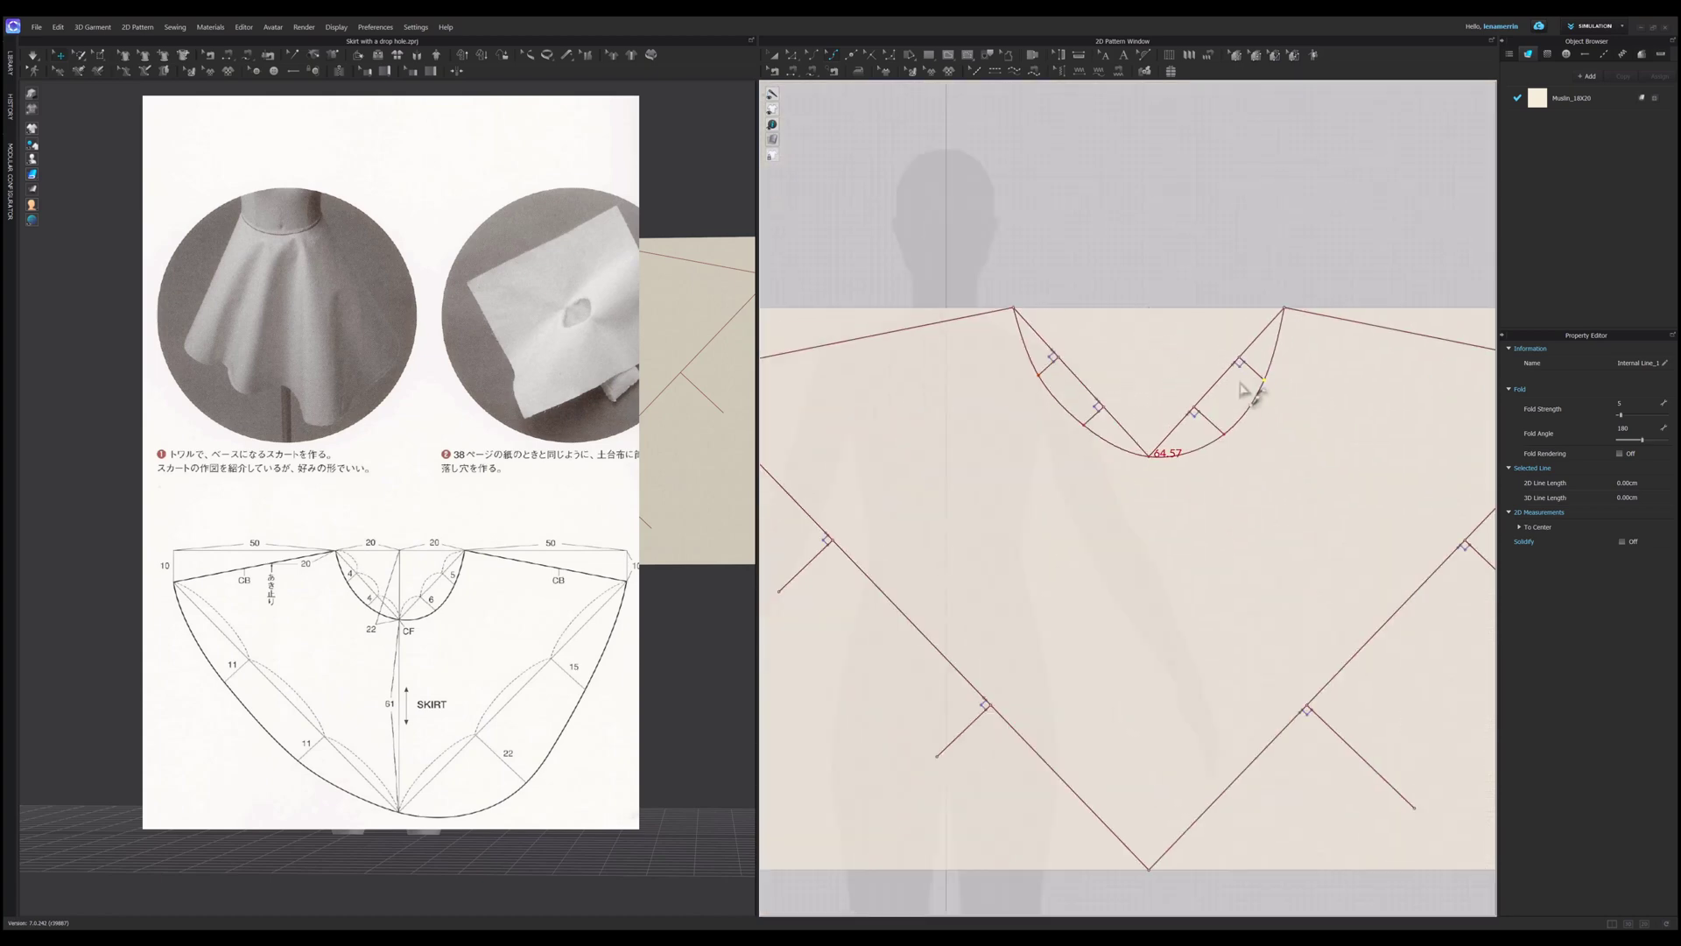
Step: Draw a 140 cm internal line between the two outer hem corners and curve its midpoint down to the bottom centre point
middle_click_drag(1189, 462, 1133, 422)
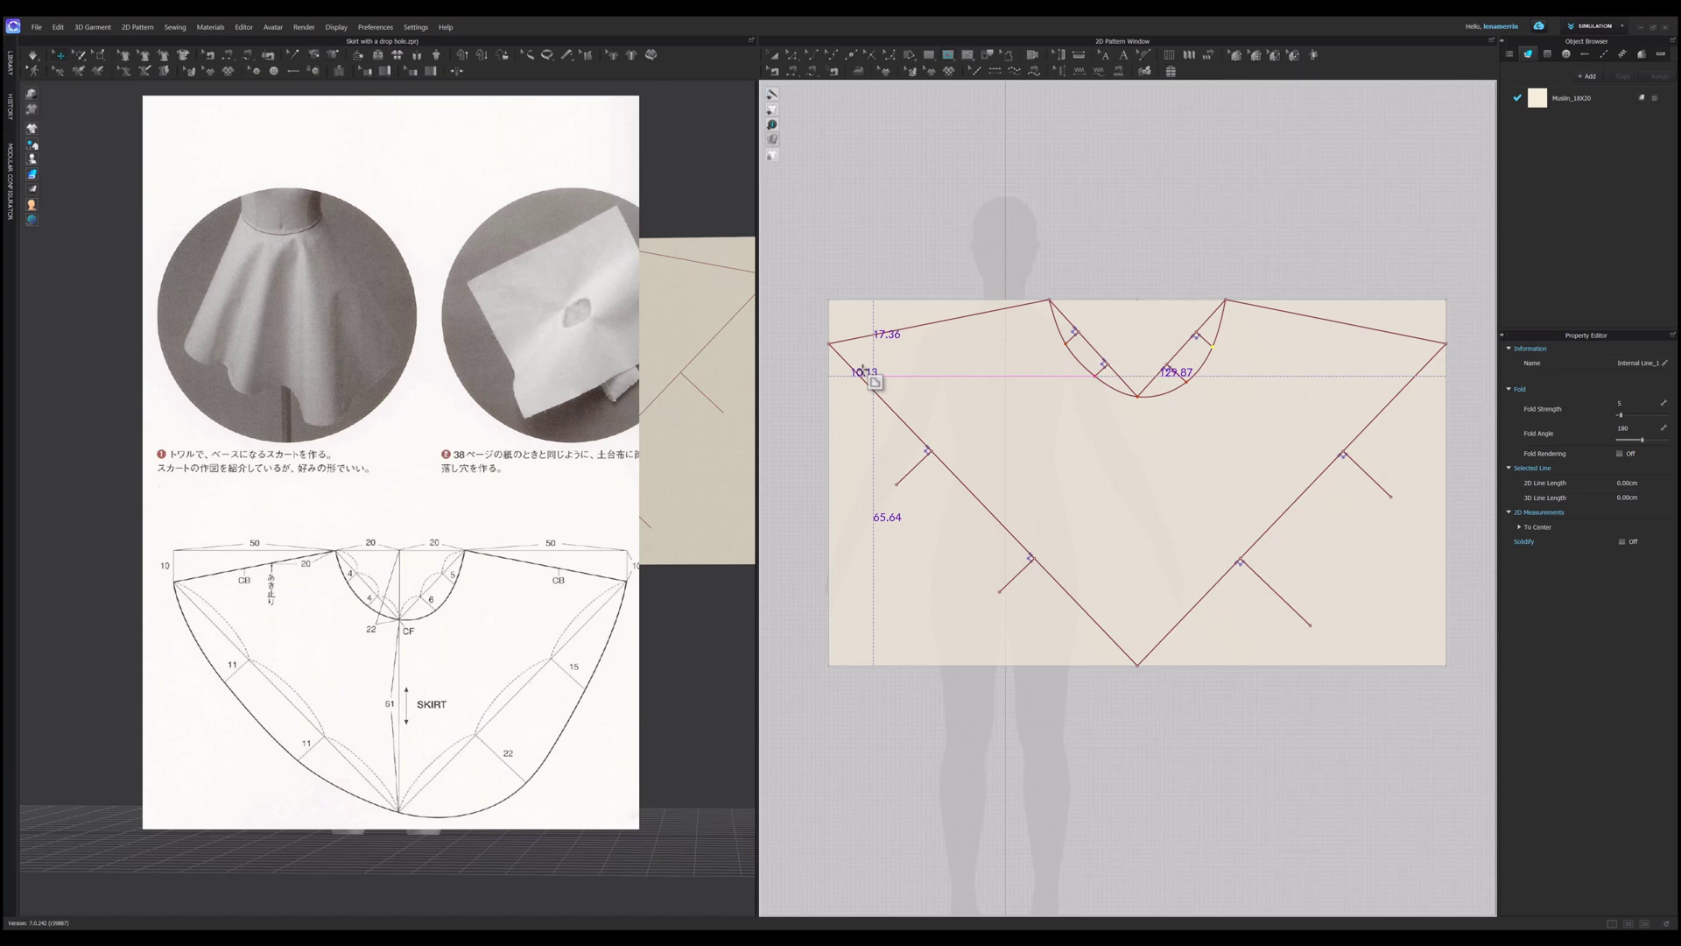
left_click(829, 344)
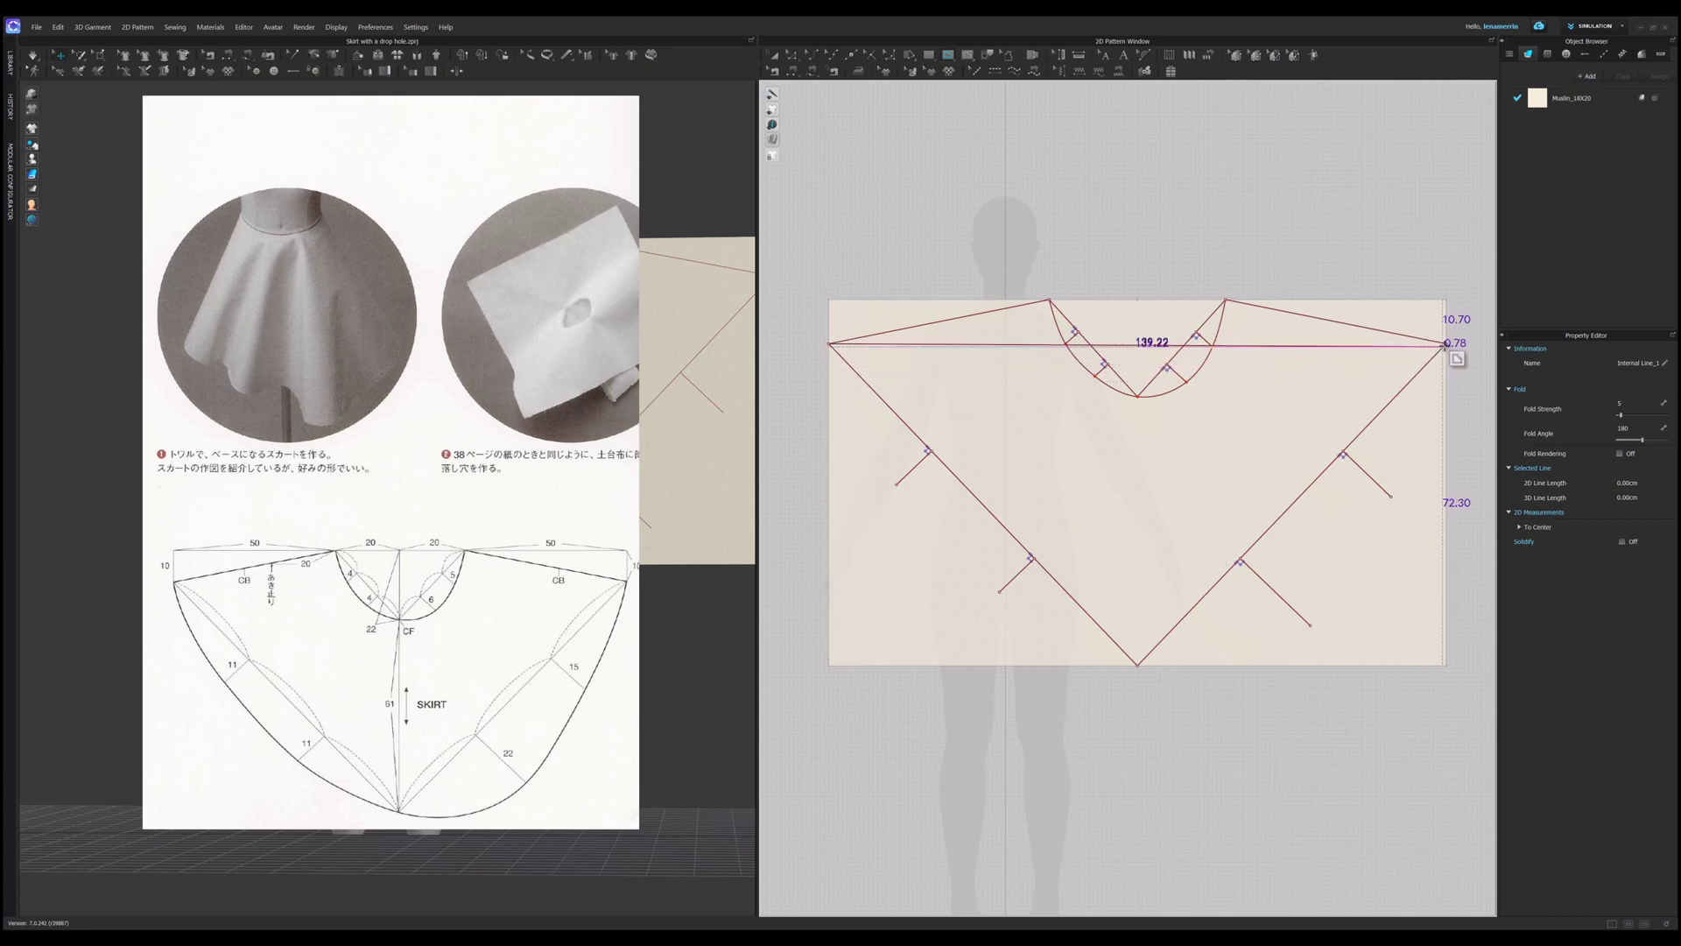
double_click(1445, 344)
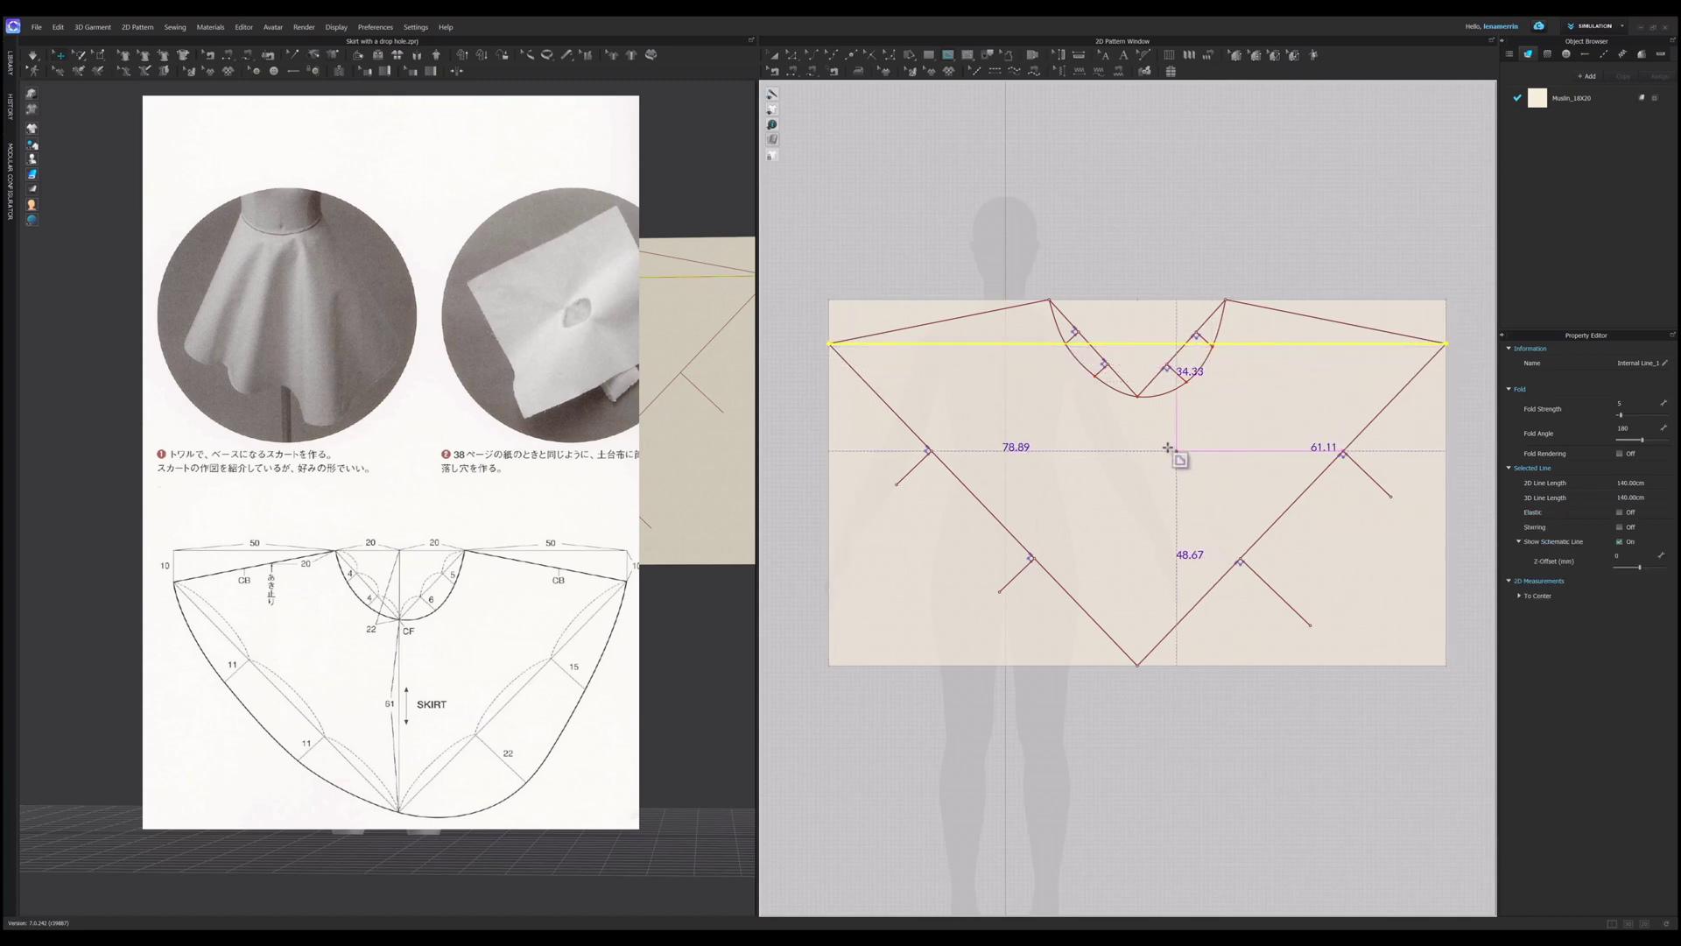
key("z")
left_click_drag(1139, 344, 1138, 663)
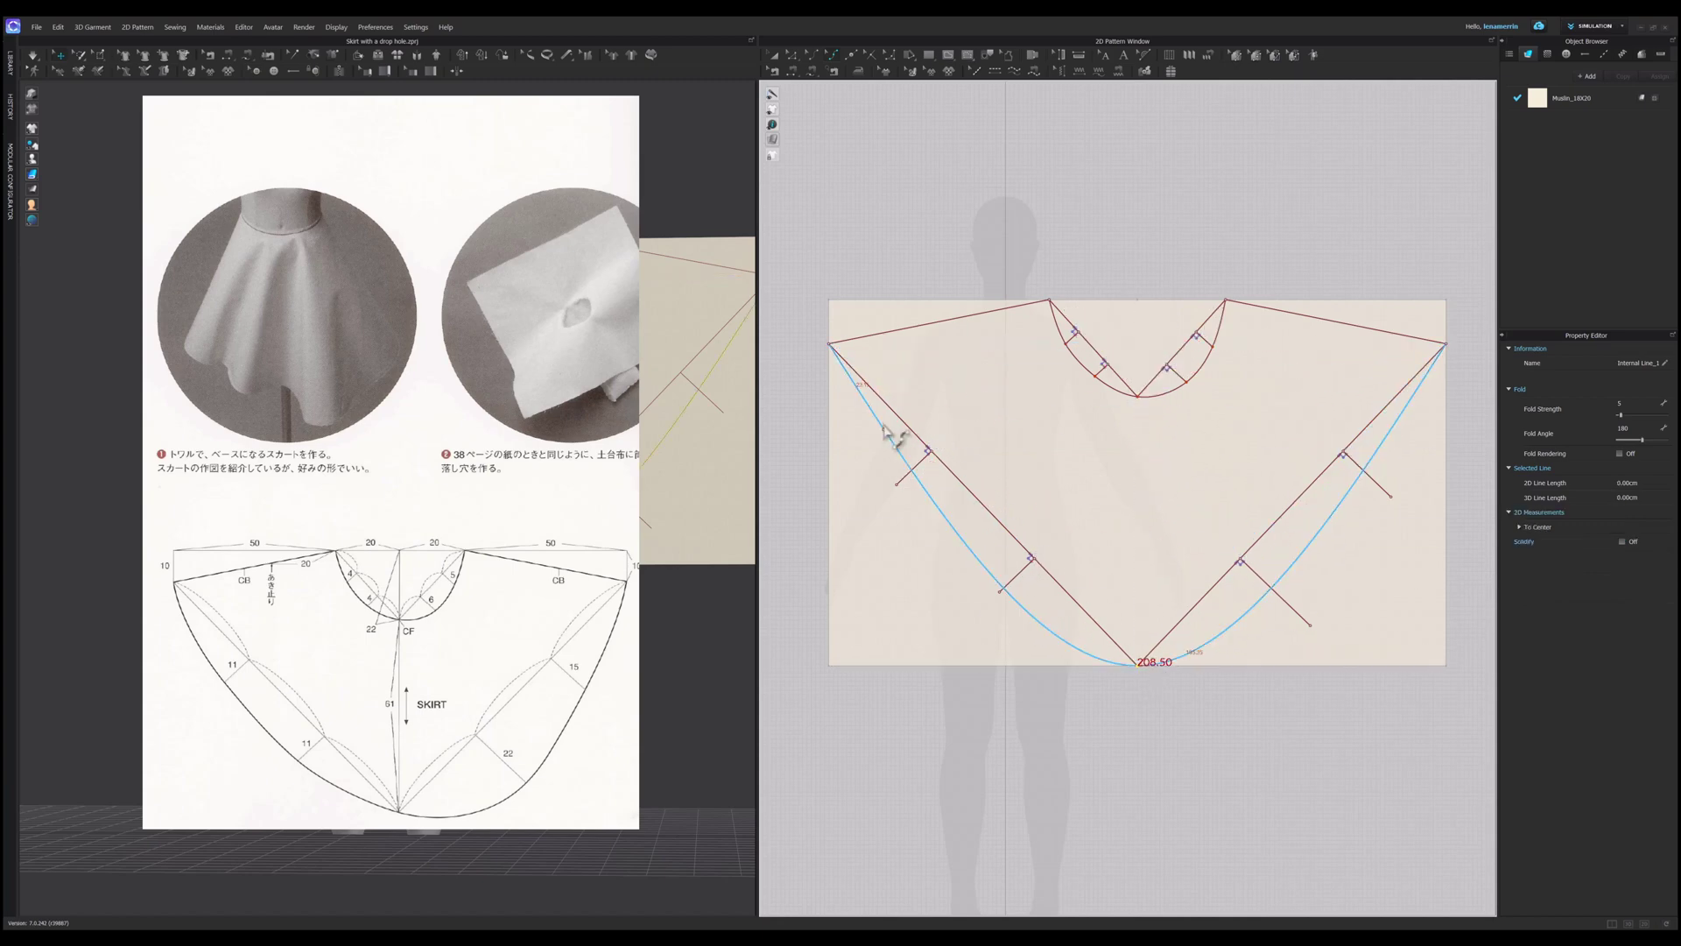
Step: Shape the left half of the hem curve through the ends of both 11 cm perpendicular lines, rounding it slightly near the outer corner
left_click_drag(914, 476, 898, 484)
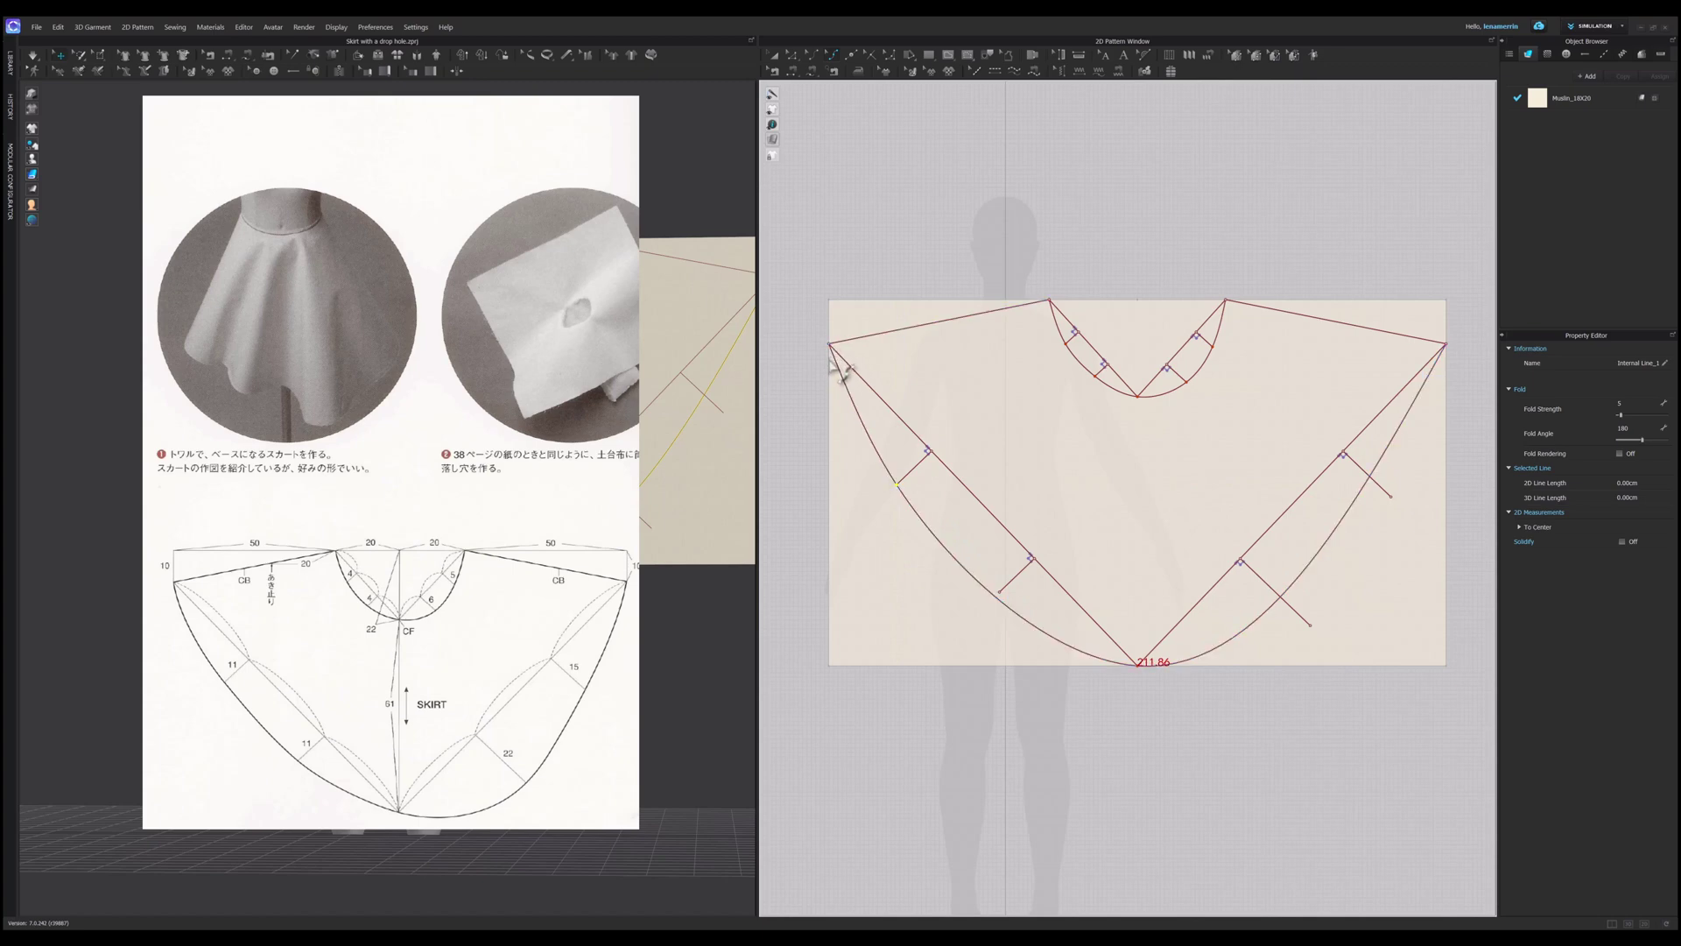
scroll(847, 357, "up", 5)
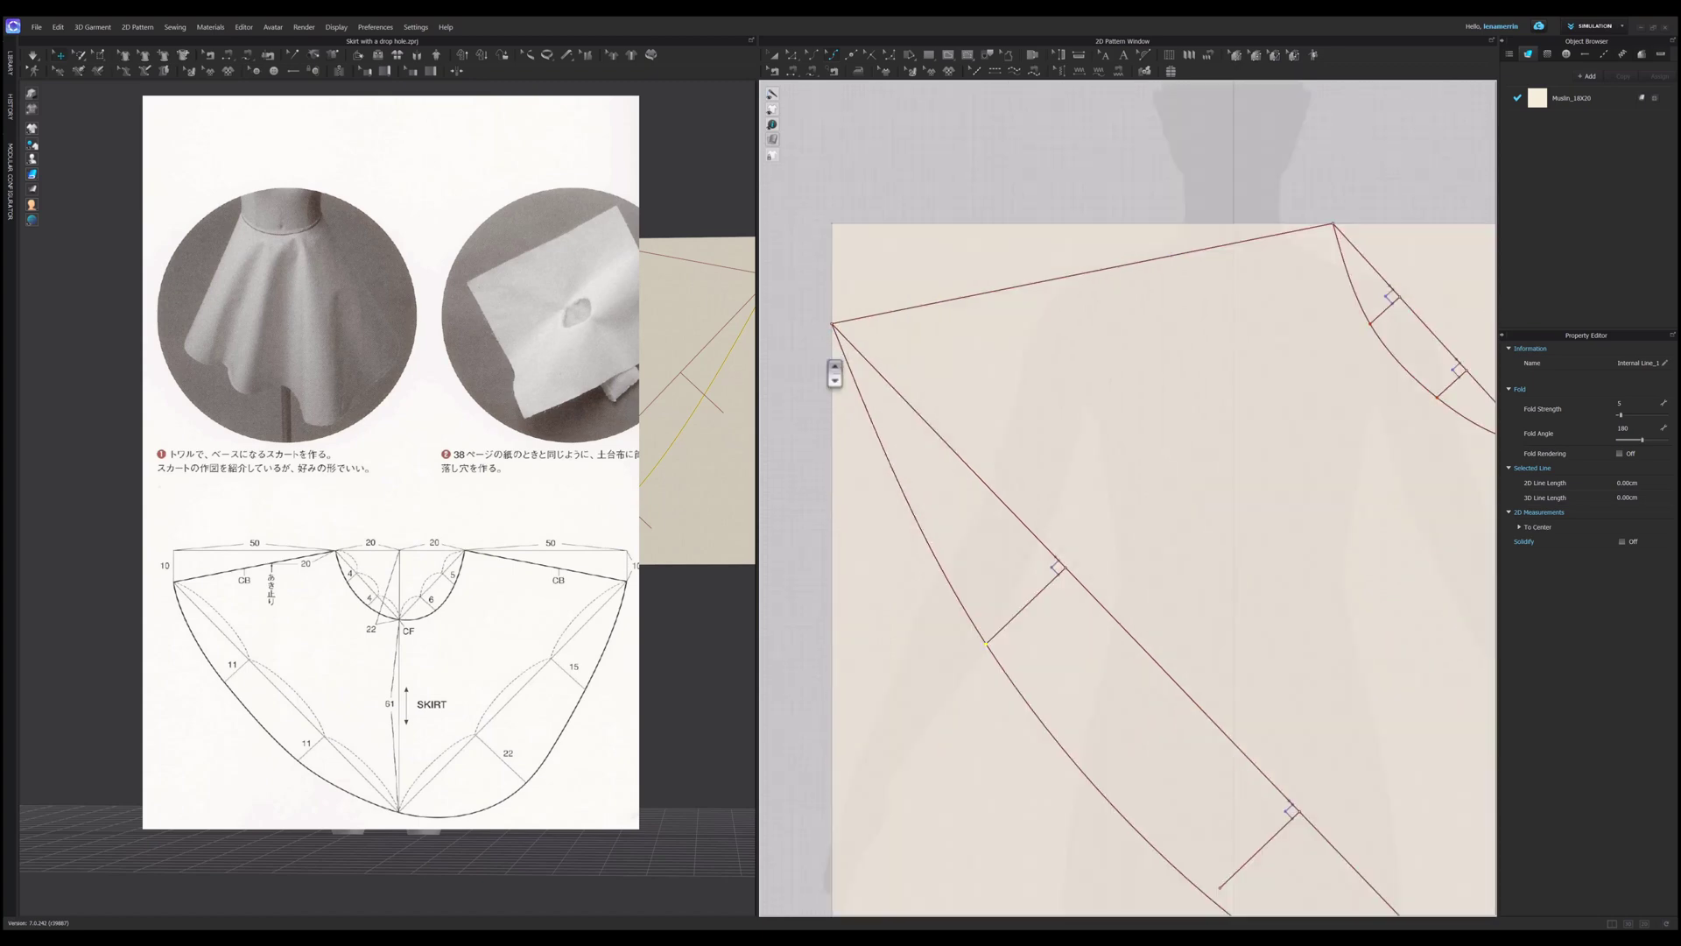
left_click_drag(854, 355, 847, 355)
scroll(843, 359, "down", 5)
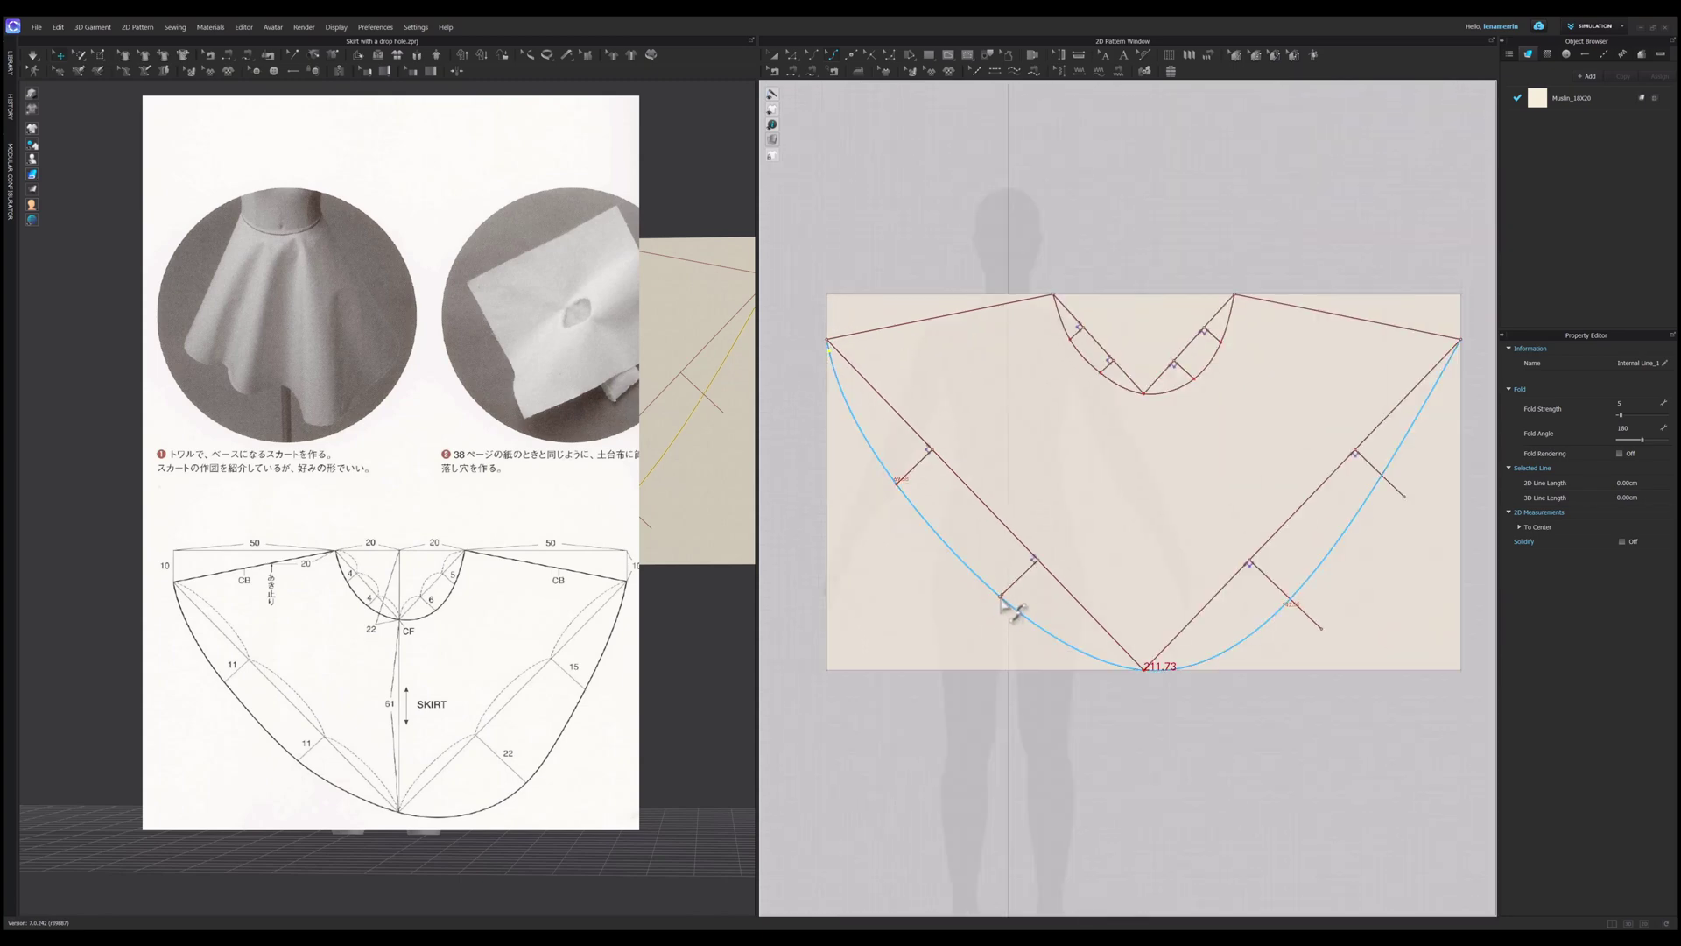
left_click_drag(1003, 599, 1000, 596)
scroll(939, 585, "down", 4)
Step: Shape the right half of the hem curve through the ends of the 22 cm and 15 cm perpendicular lines and refine it near the corner
scroll(1107, 628, "up", 5)
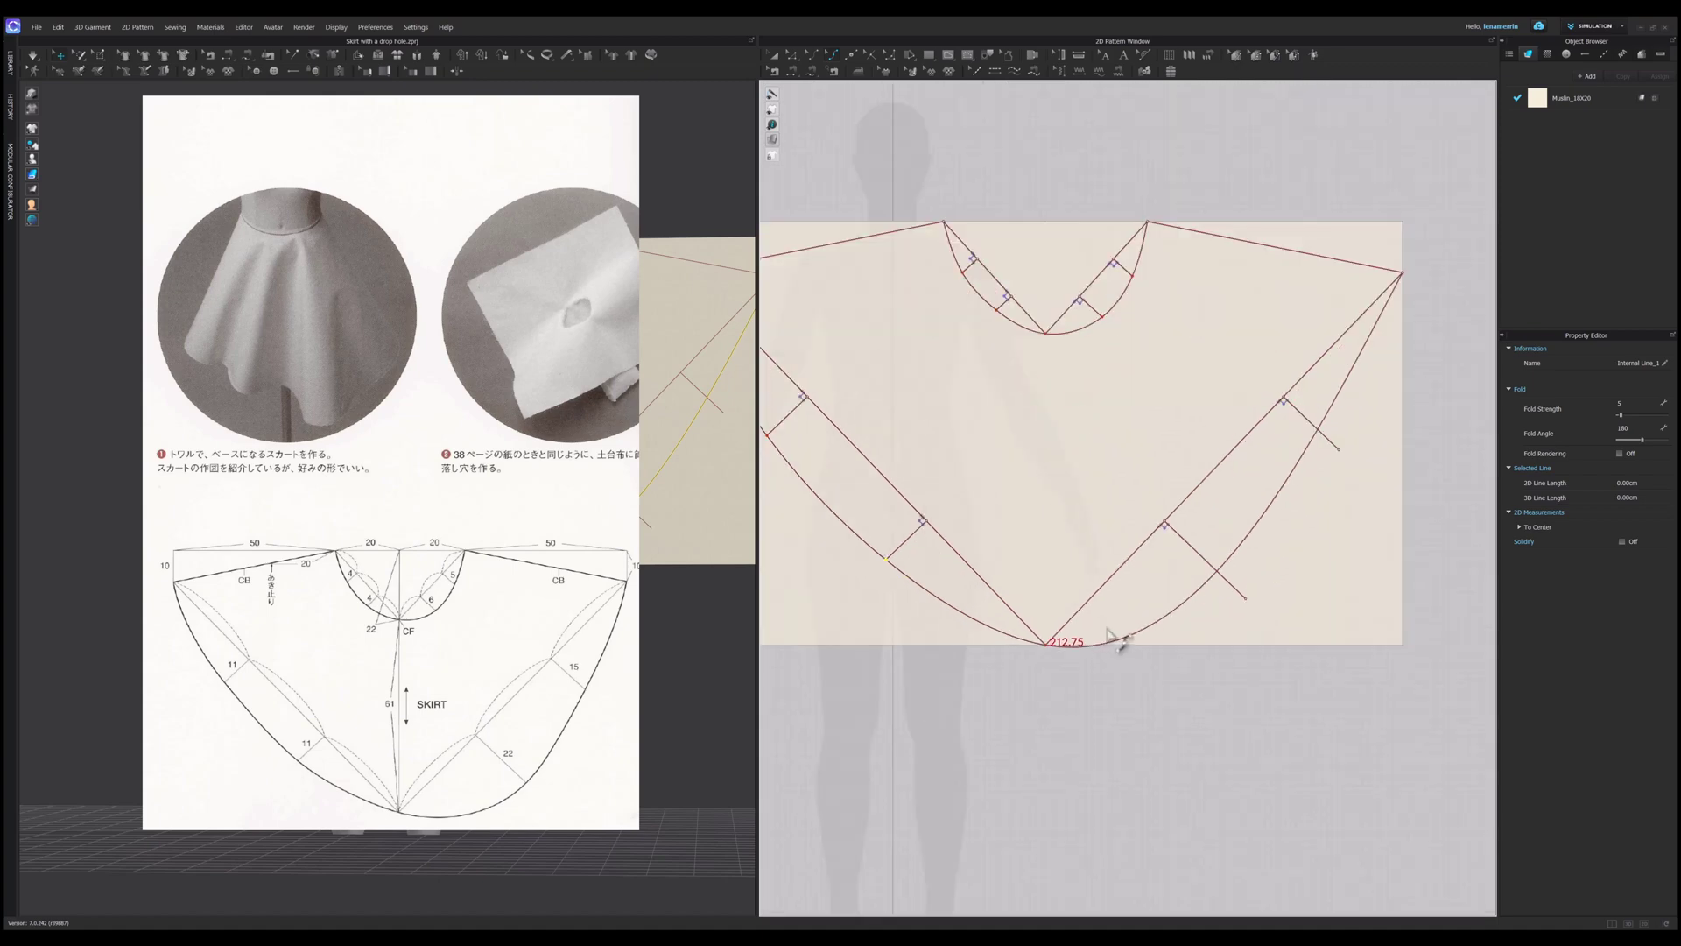
left_click_drag(1245, 599, 1246, 599)
scroll(1341, 435, "up", 3)
left_click_drag(1356, 475, 1339, 461)
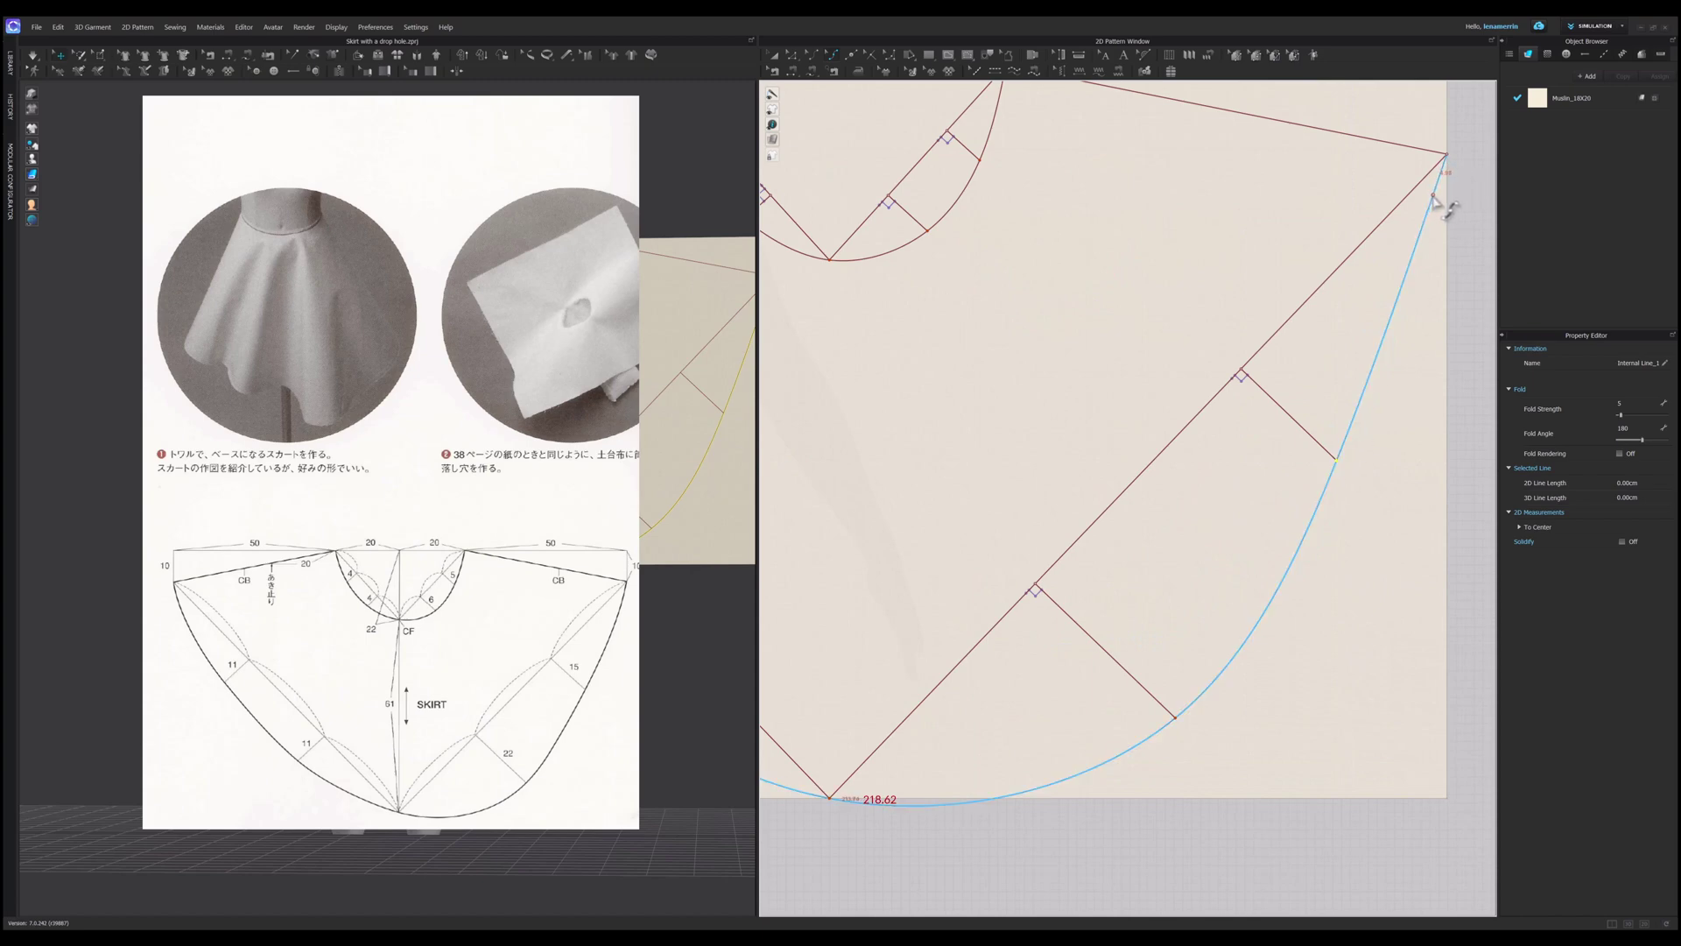
left_click_drag(1433, 197, 1439, 198)
scroll(1259, 337, "down", 5)
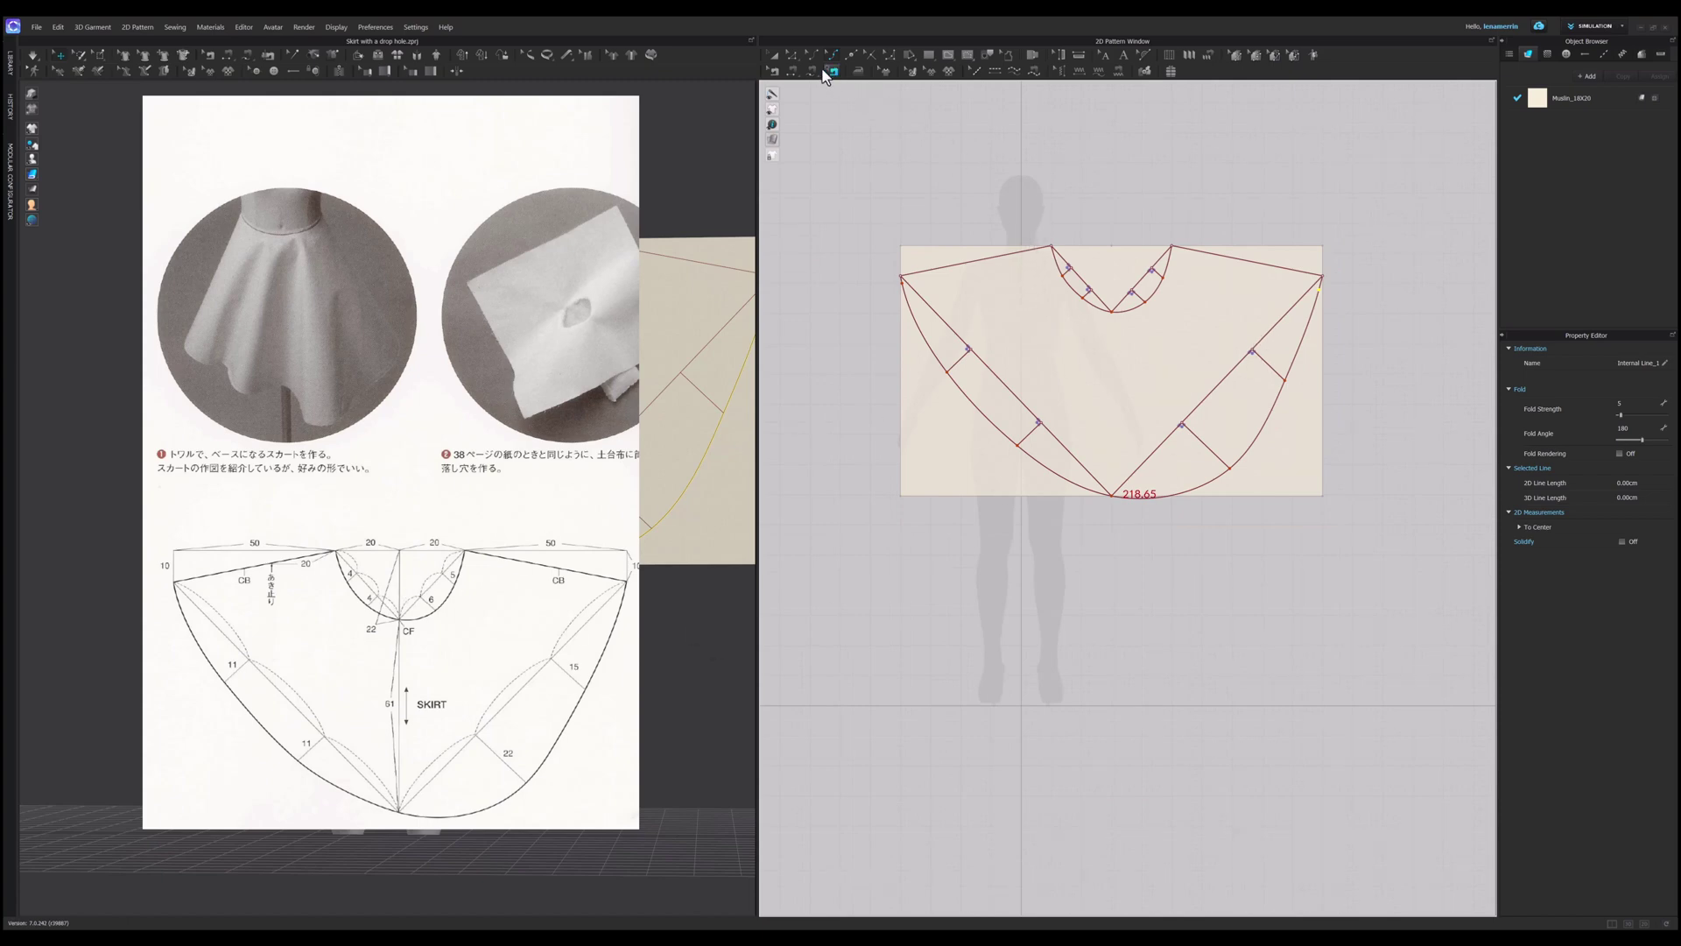
Step: Lower the rectangle's bottom edge below the hem curve, bringing its right corner roughly level with the rest
left_click(793, 56)
left_click(1051, 482)
left_click_drag(1067, 497, 1088, 519)
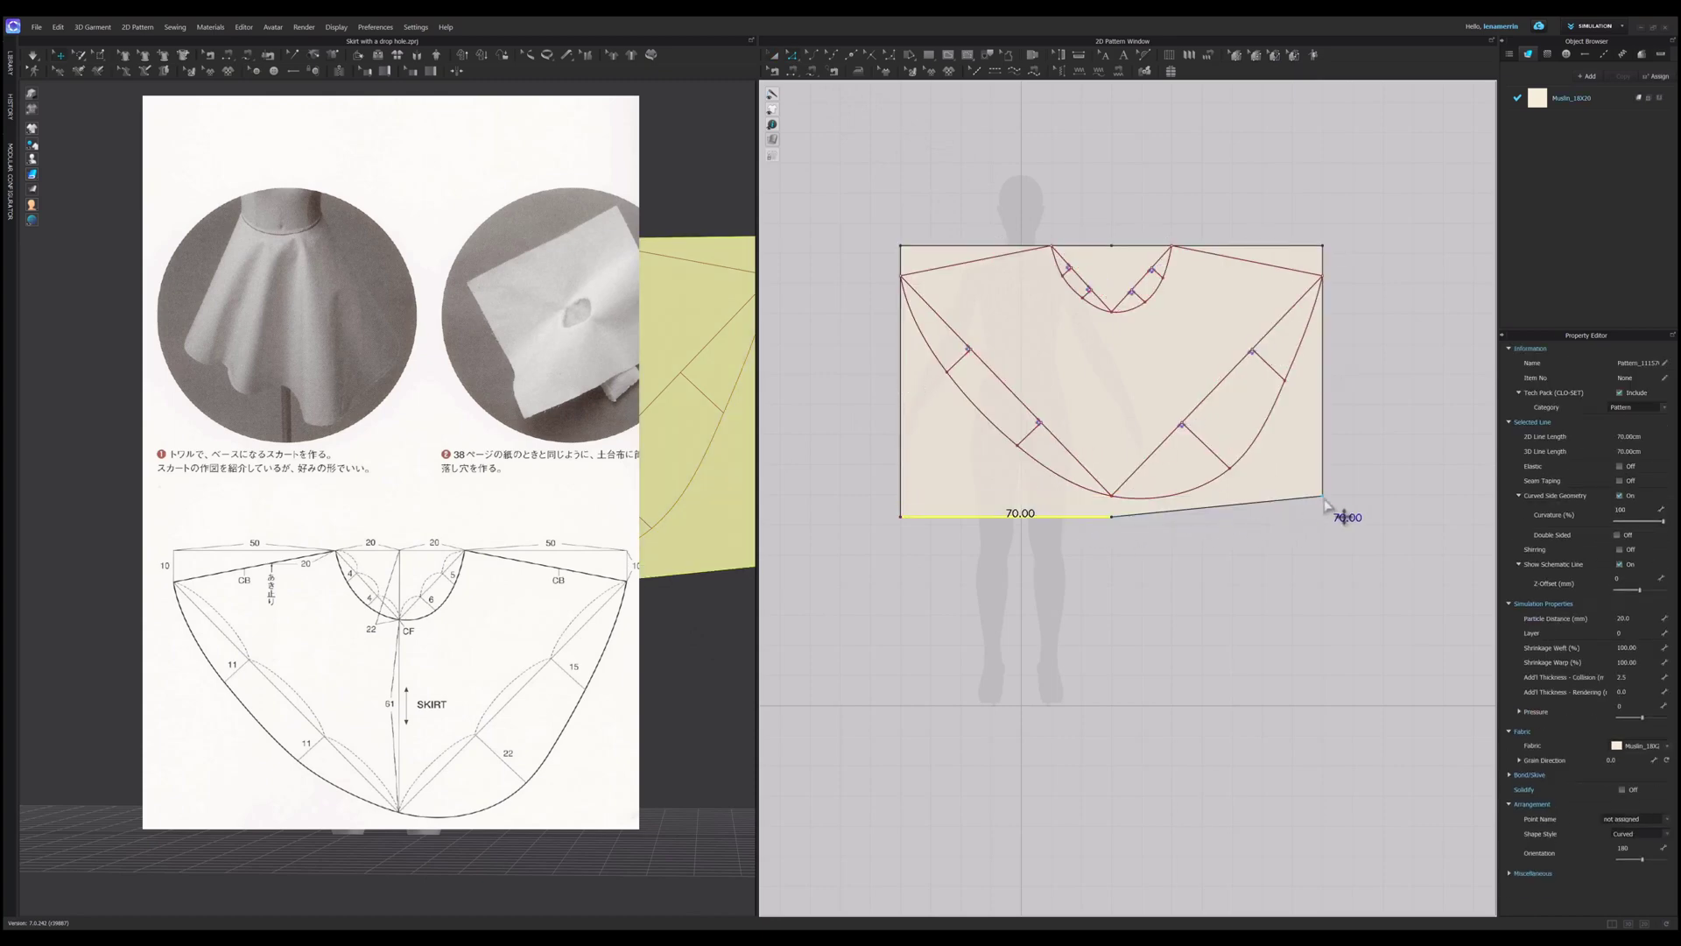
left_click_drag(1323, 497, 1323, 515)
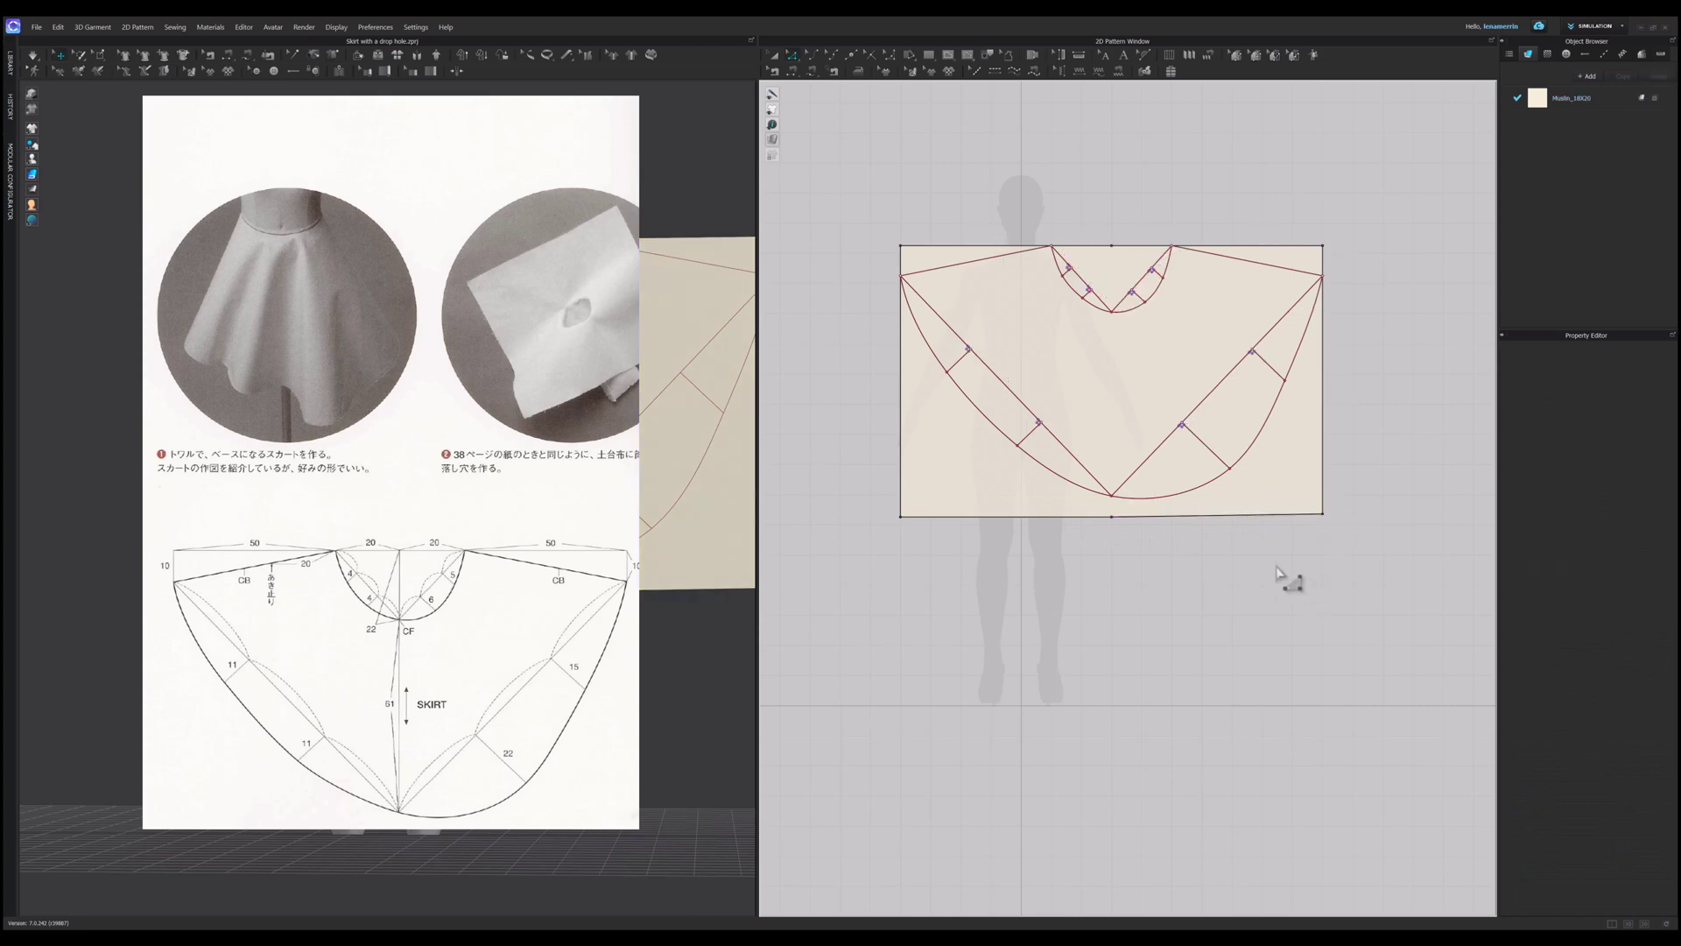
Step: Cut the skirt out of the rectangle along the hem curve, both centre back lines and the waist curve, placing it below
left_click(1075, 495)
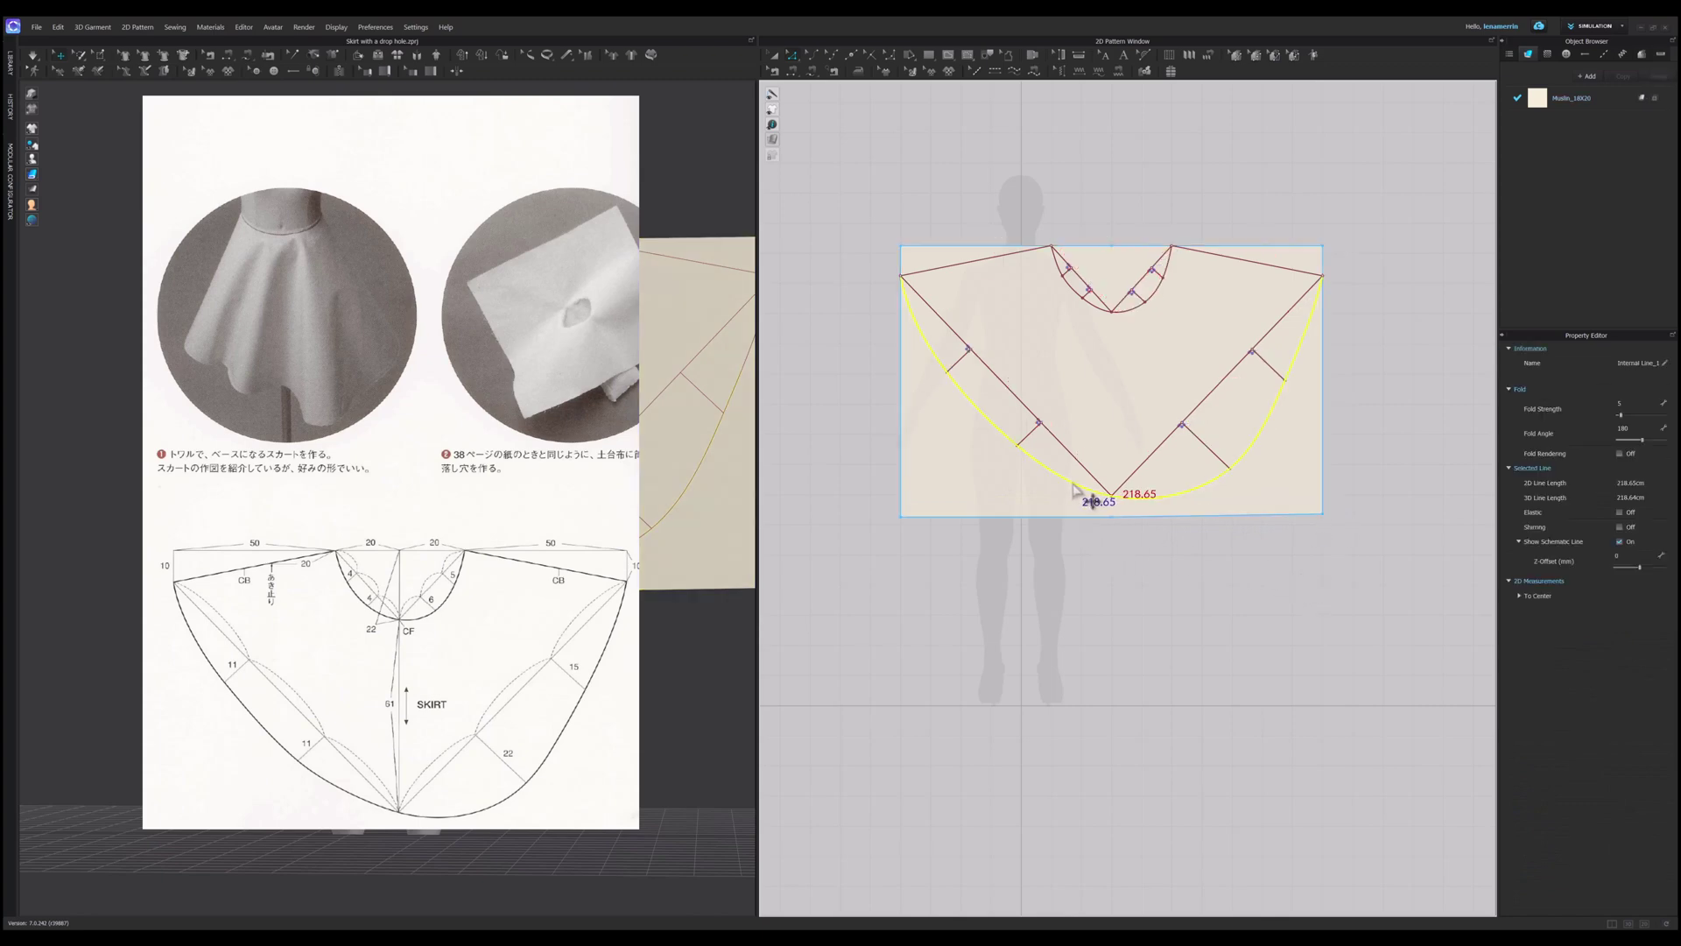
left_click(979, 263, "shift")
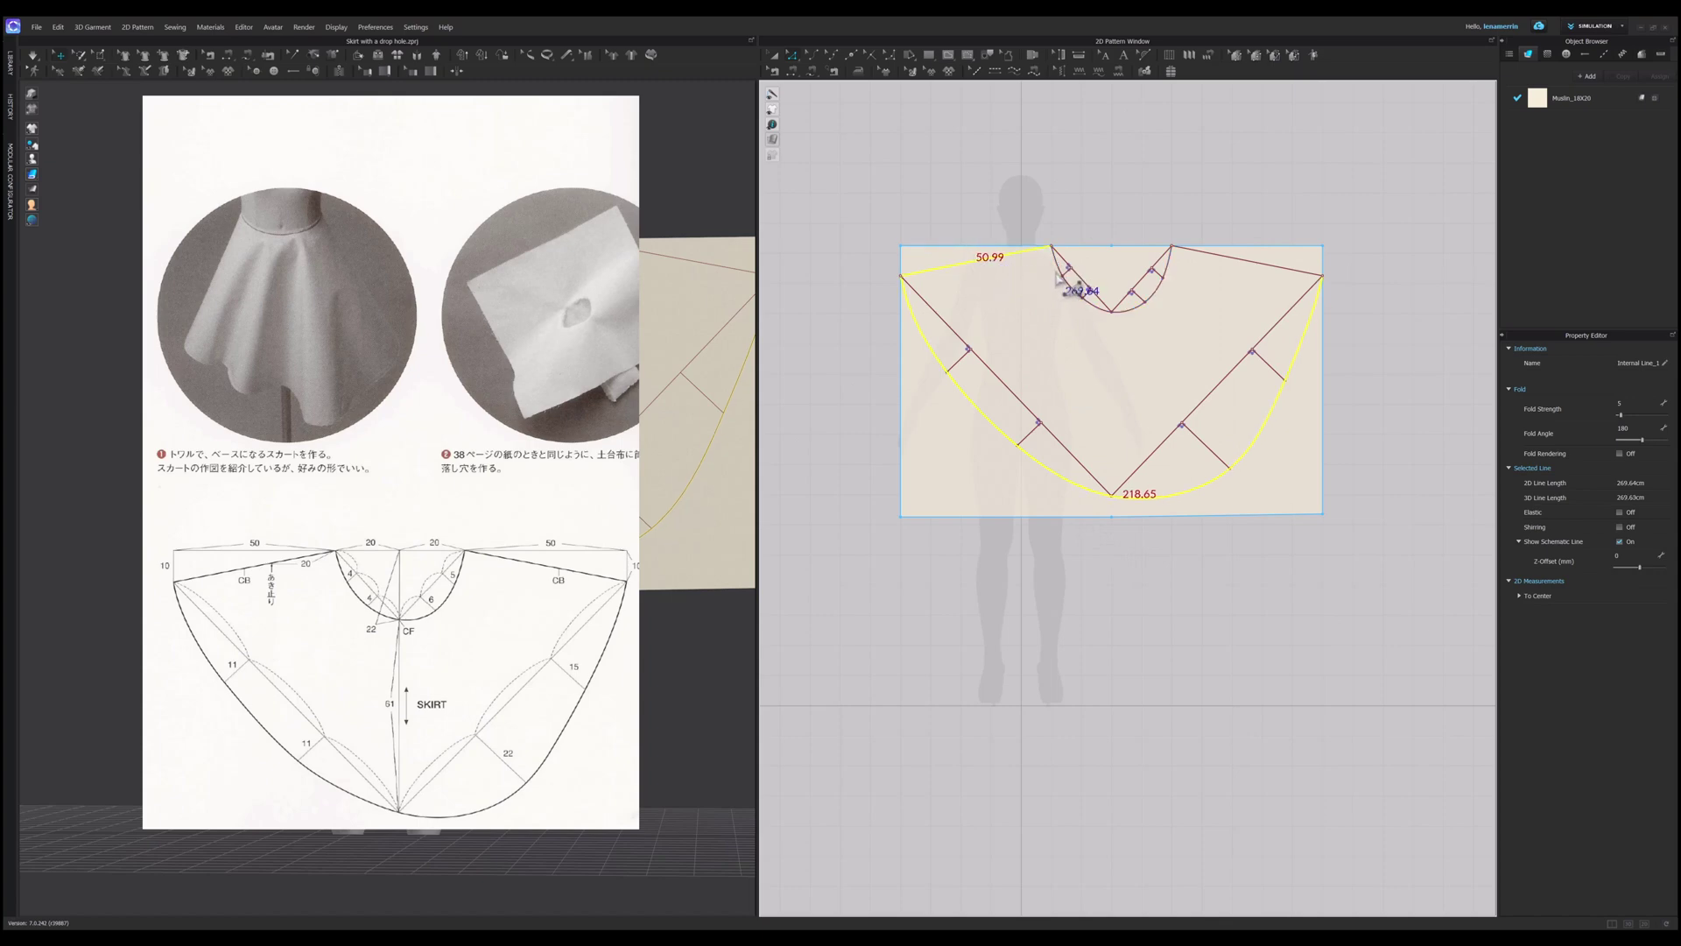
left_click(1059, 276, "shift")
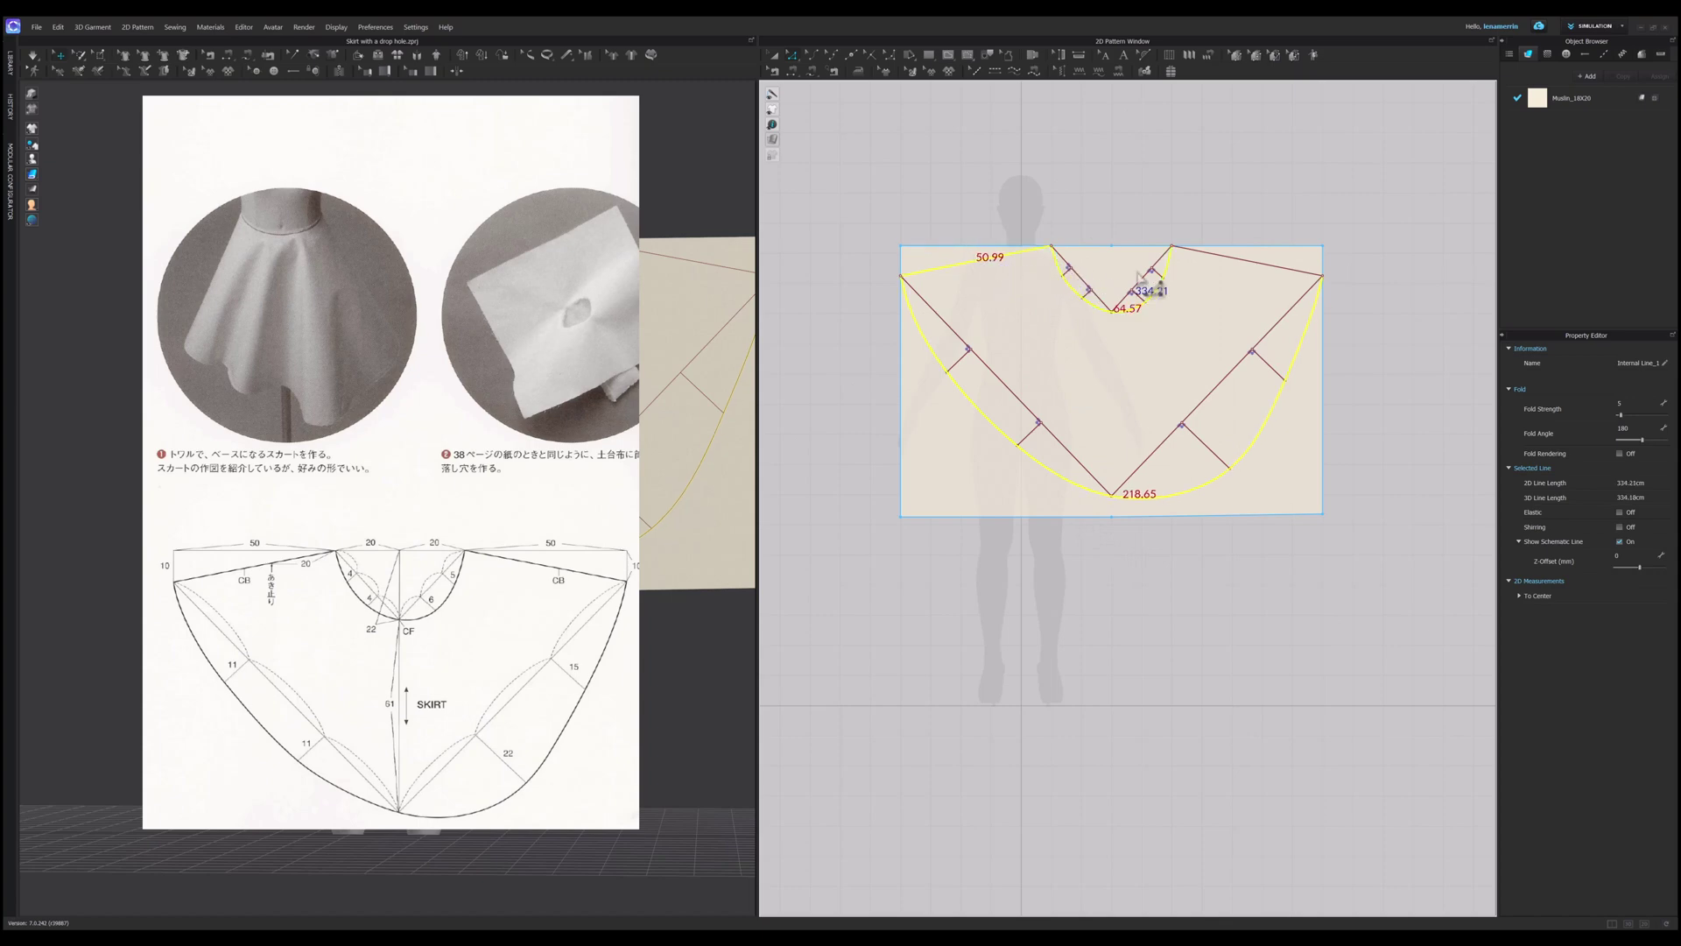
right_click(1199, 254)
left_click(1221, 393)
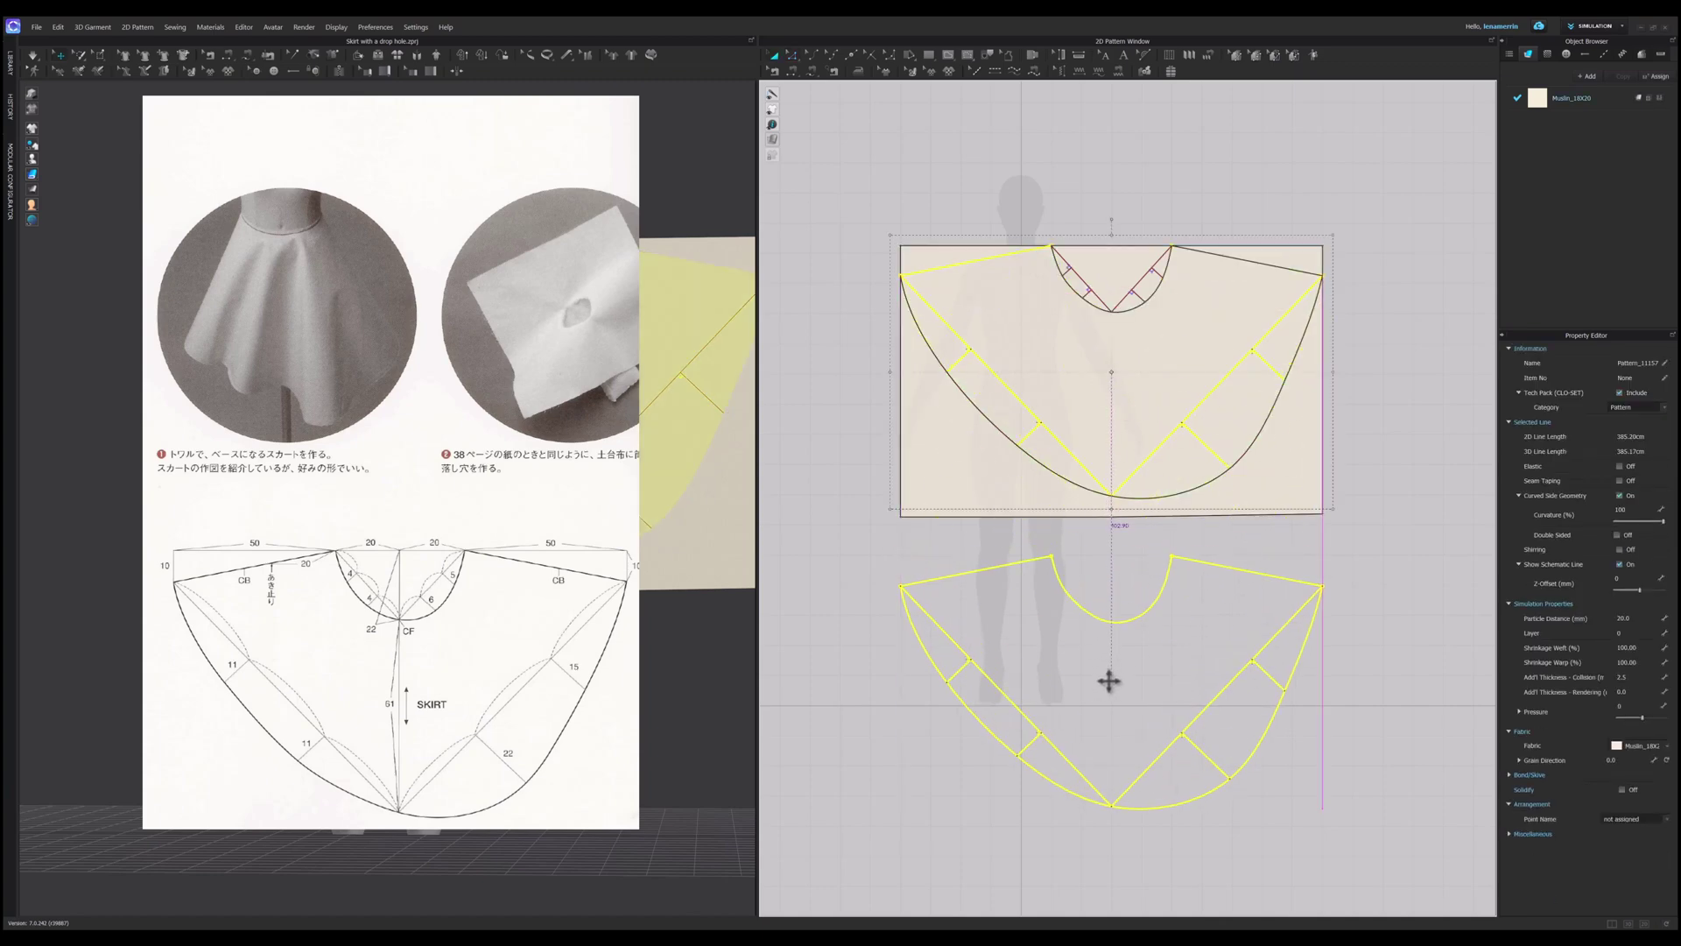
left_click(1110, 681)
left_click(1364, 580)
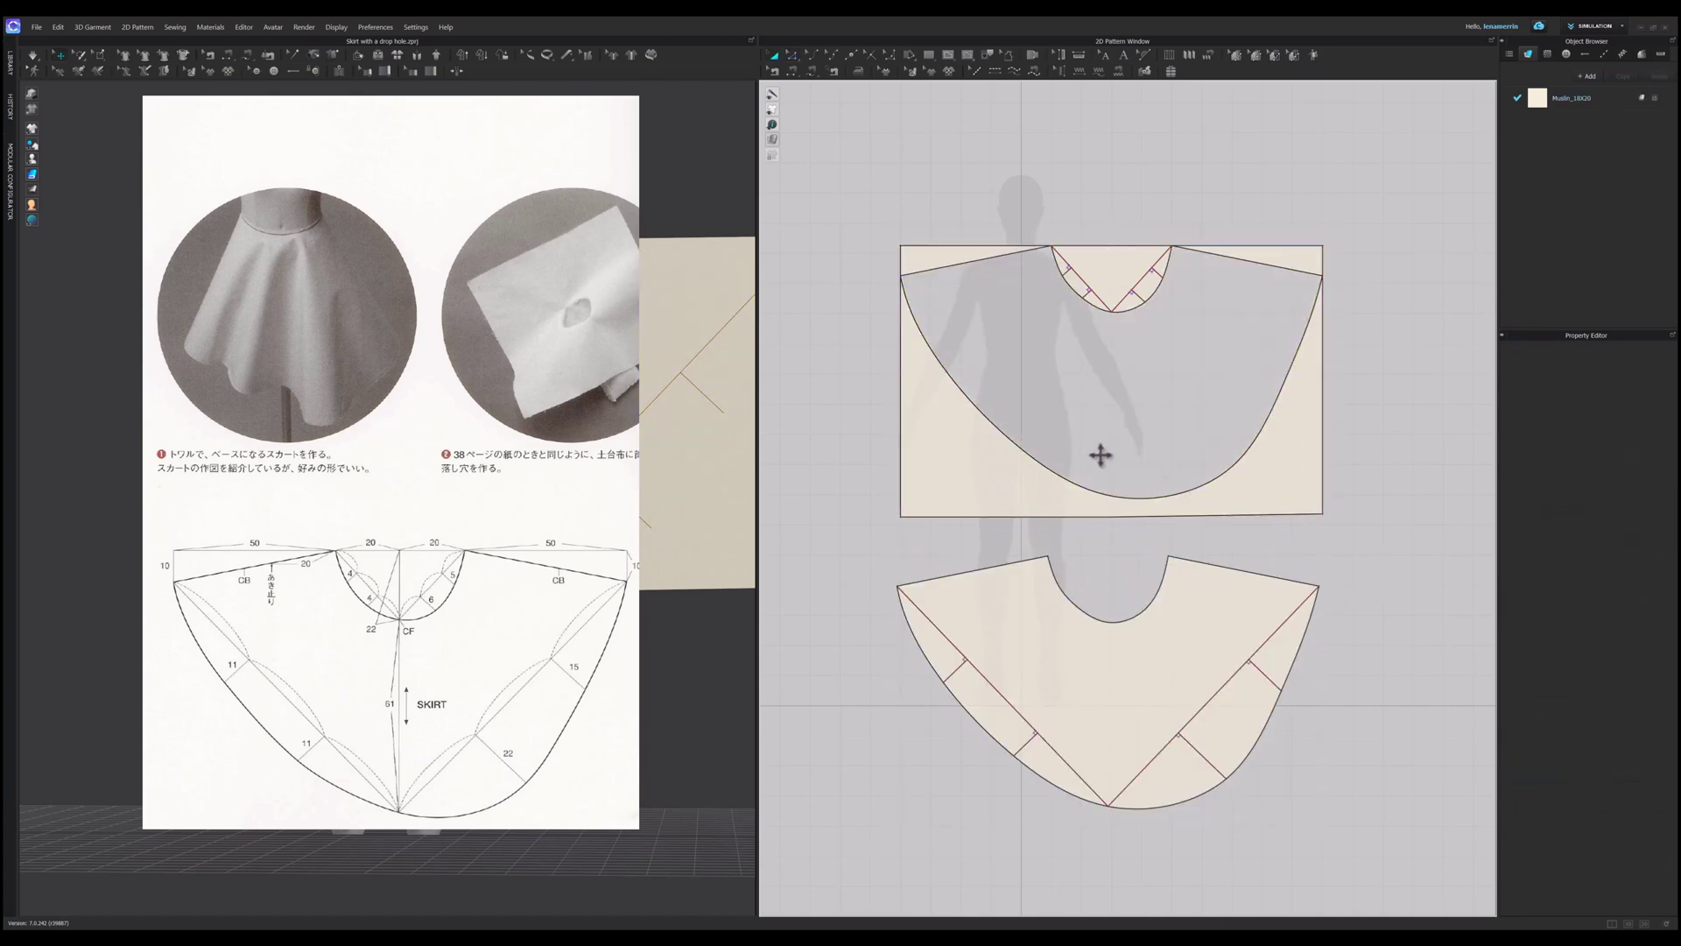
Step: Delete the leftover rectangle pieces, keeping only the skirt pattern
scroll(1101, 455, "down", 2)
mouse_move(1006, 302)
left_mouse_down()
mouse_move(1212, 383)
mouse_move(1339, 481)
mouse_move(1344, 511)
left_mouse_up()
key("Delete")
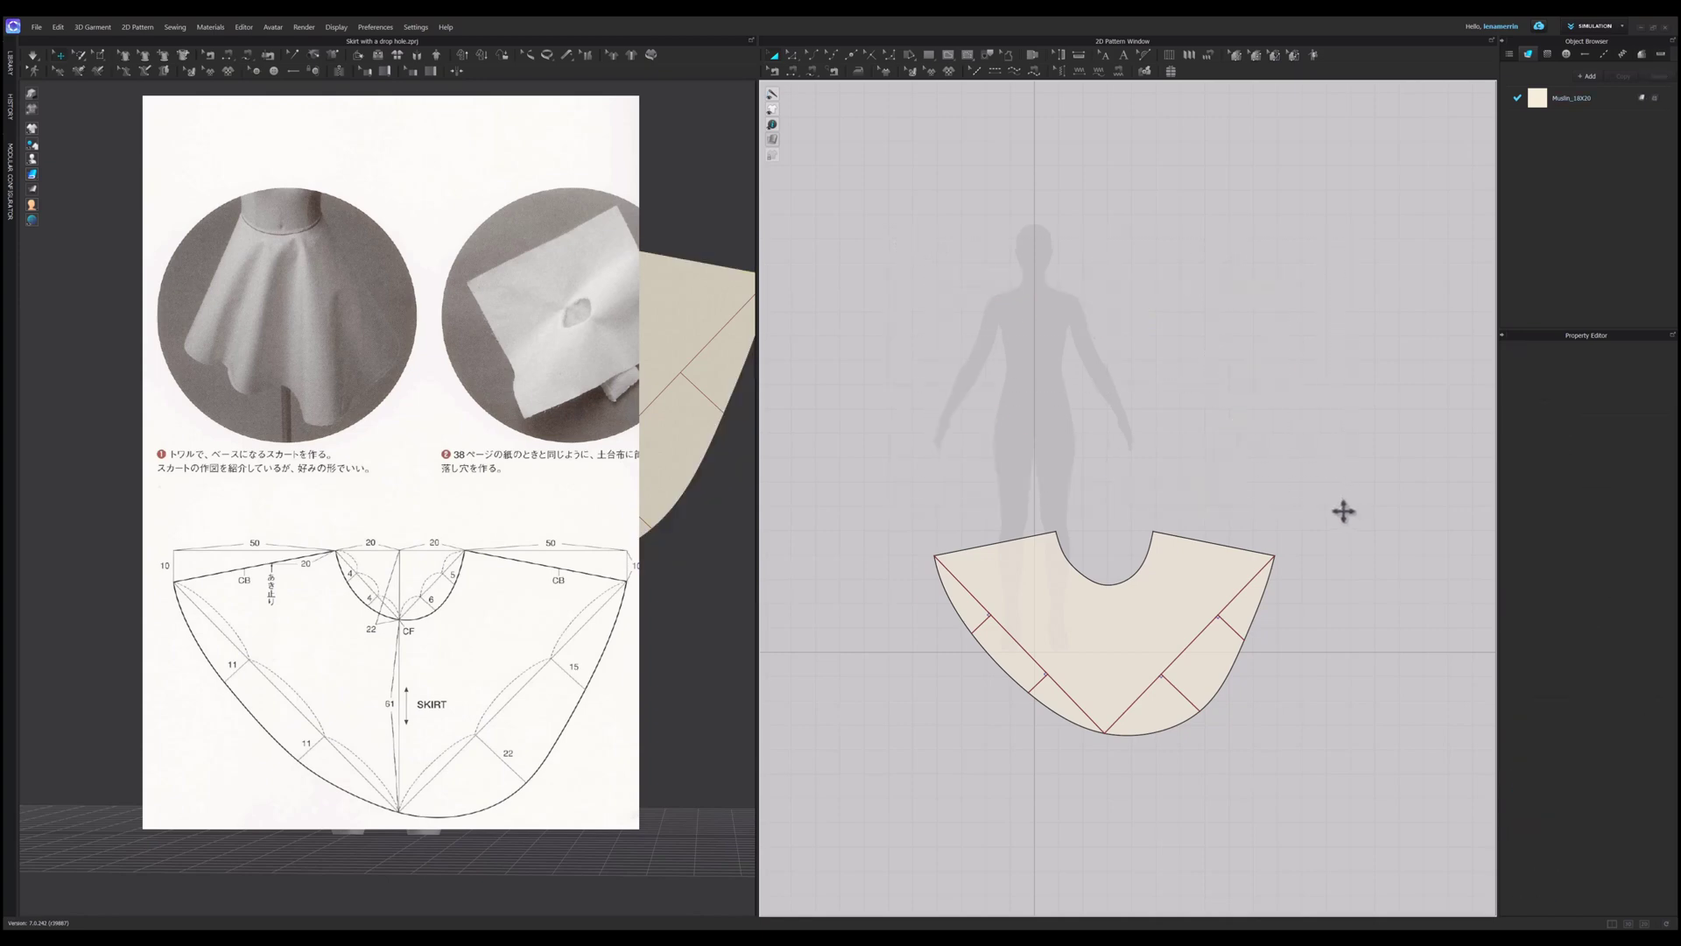
Step: Draw a 61 cm internal centre front line from the hem guide lines' meeting point up to the waist curve
left_click(1104, 733)
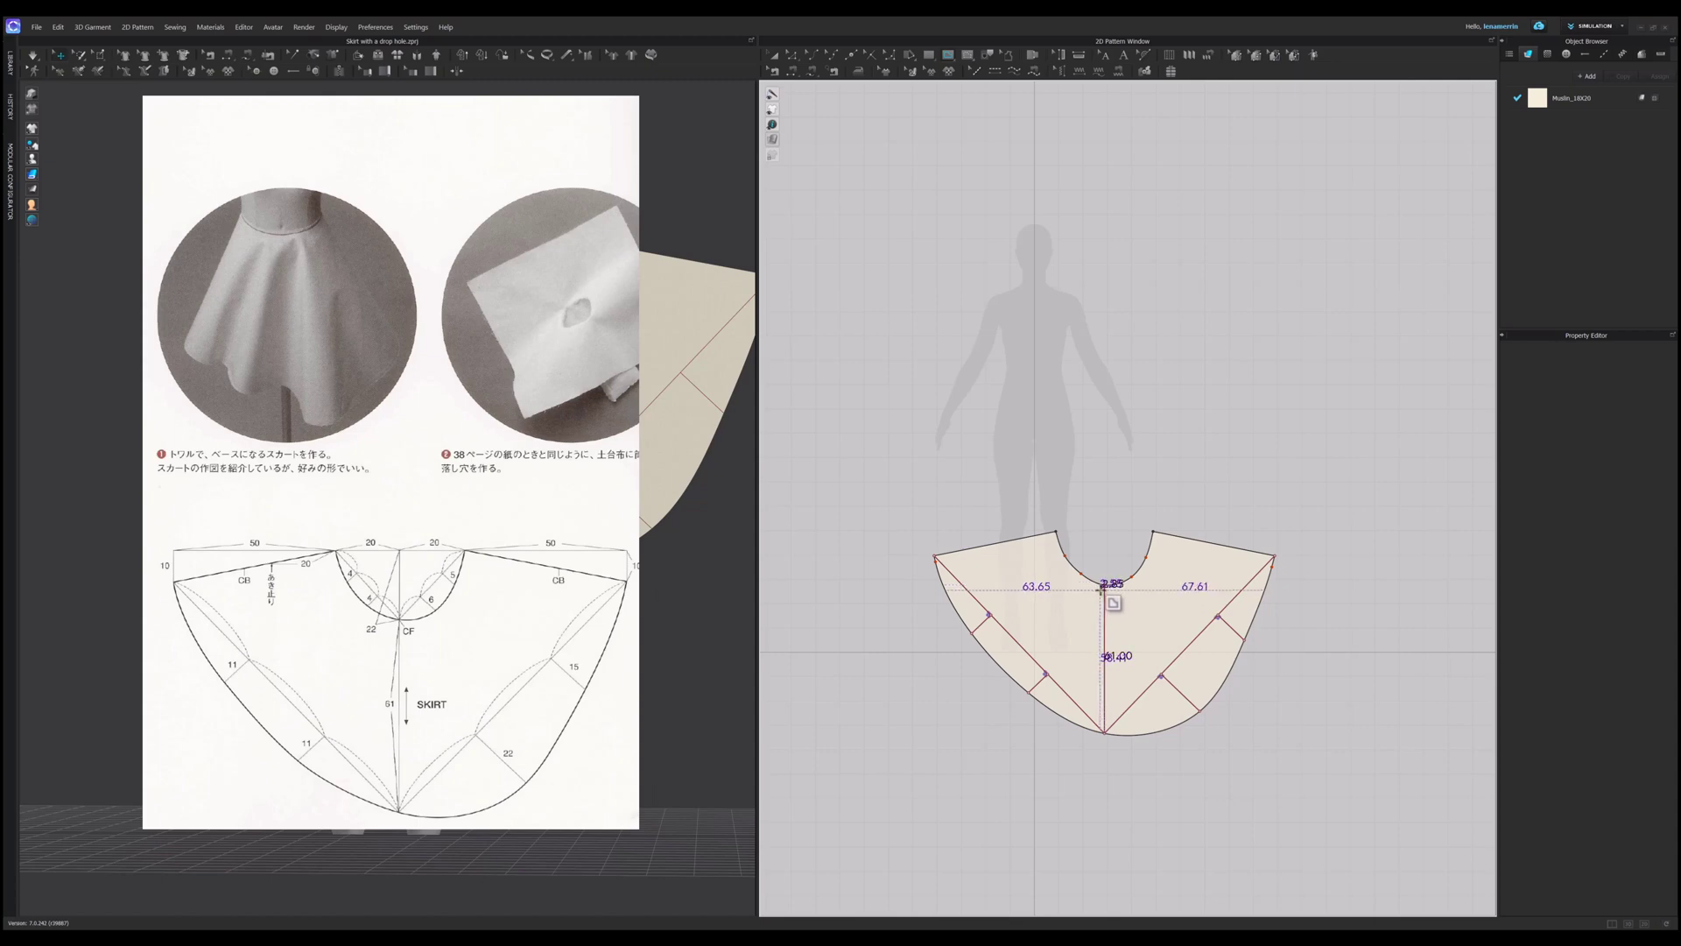
left_click(1105, 584)
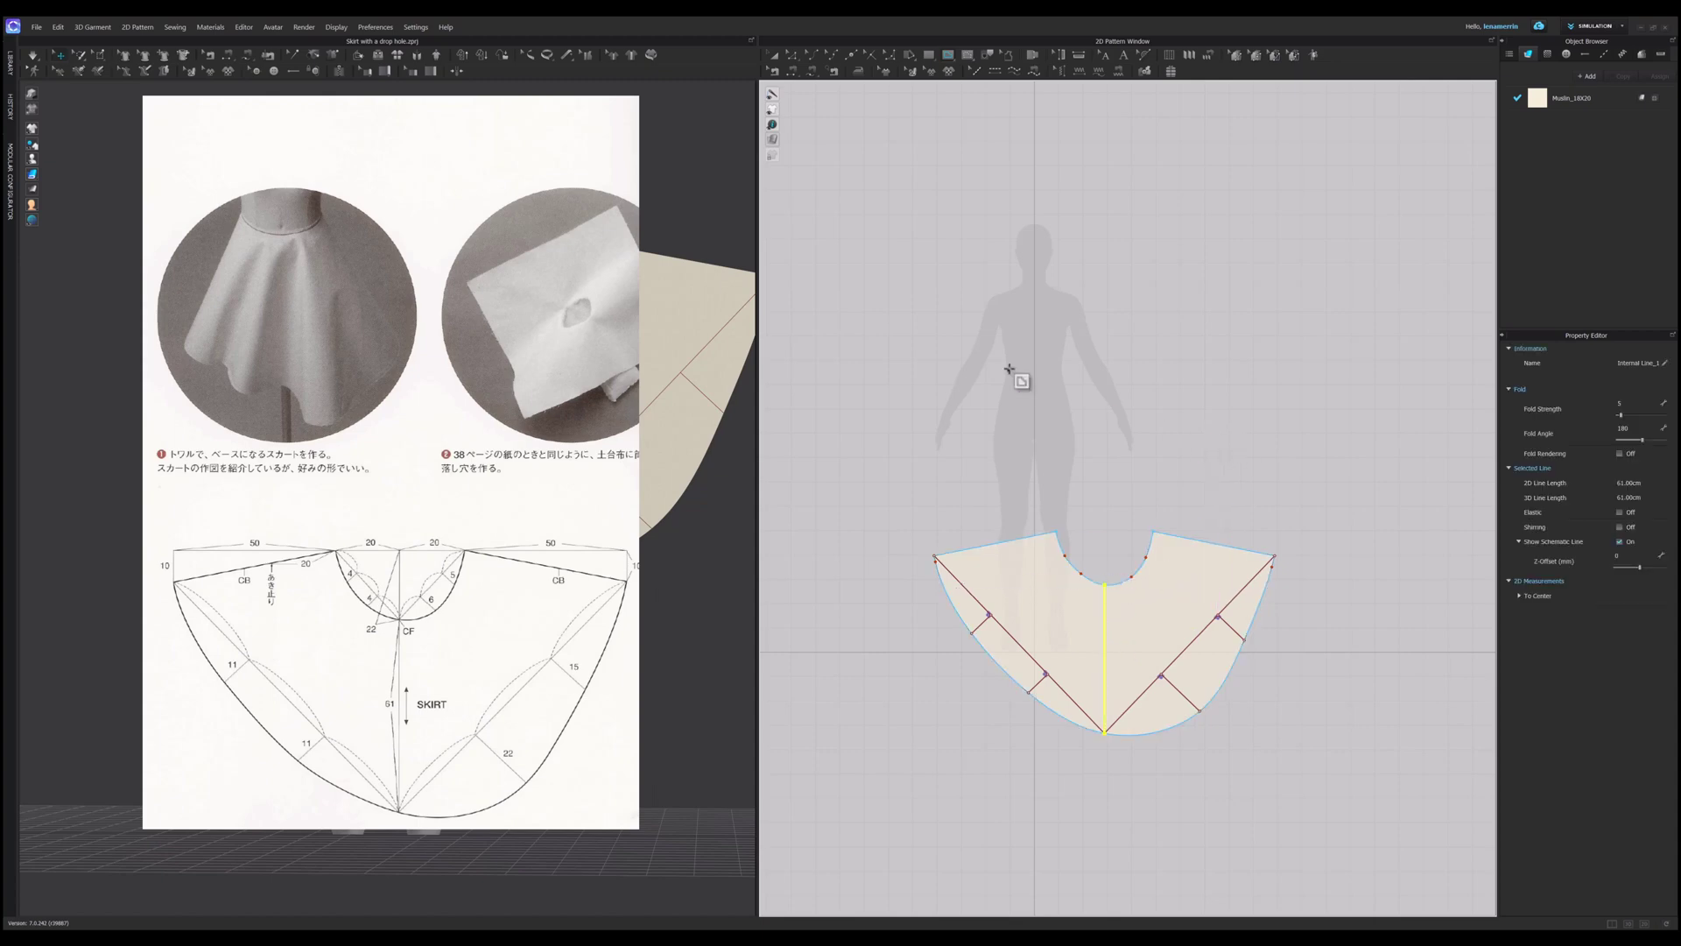
left_click(1084, 409)
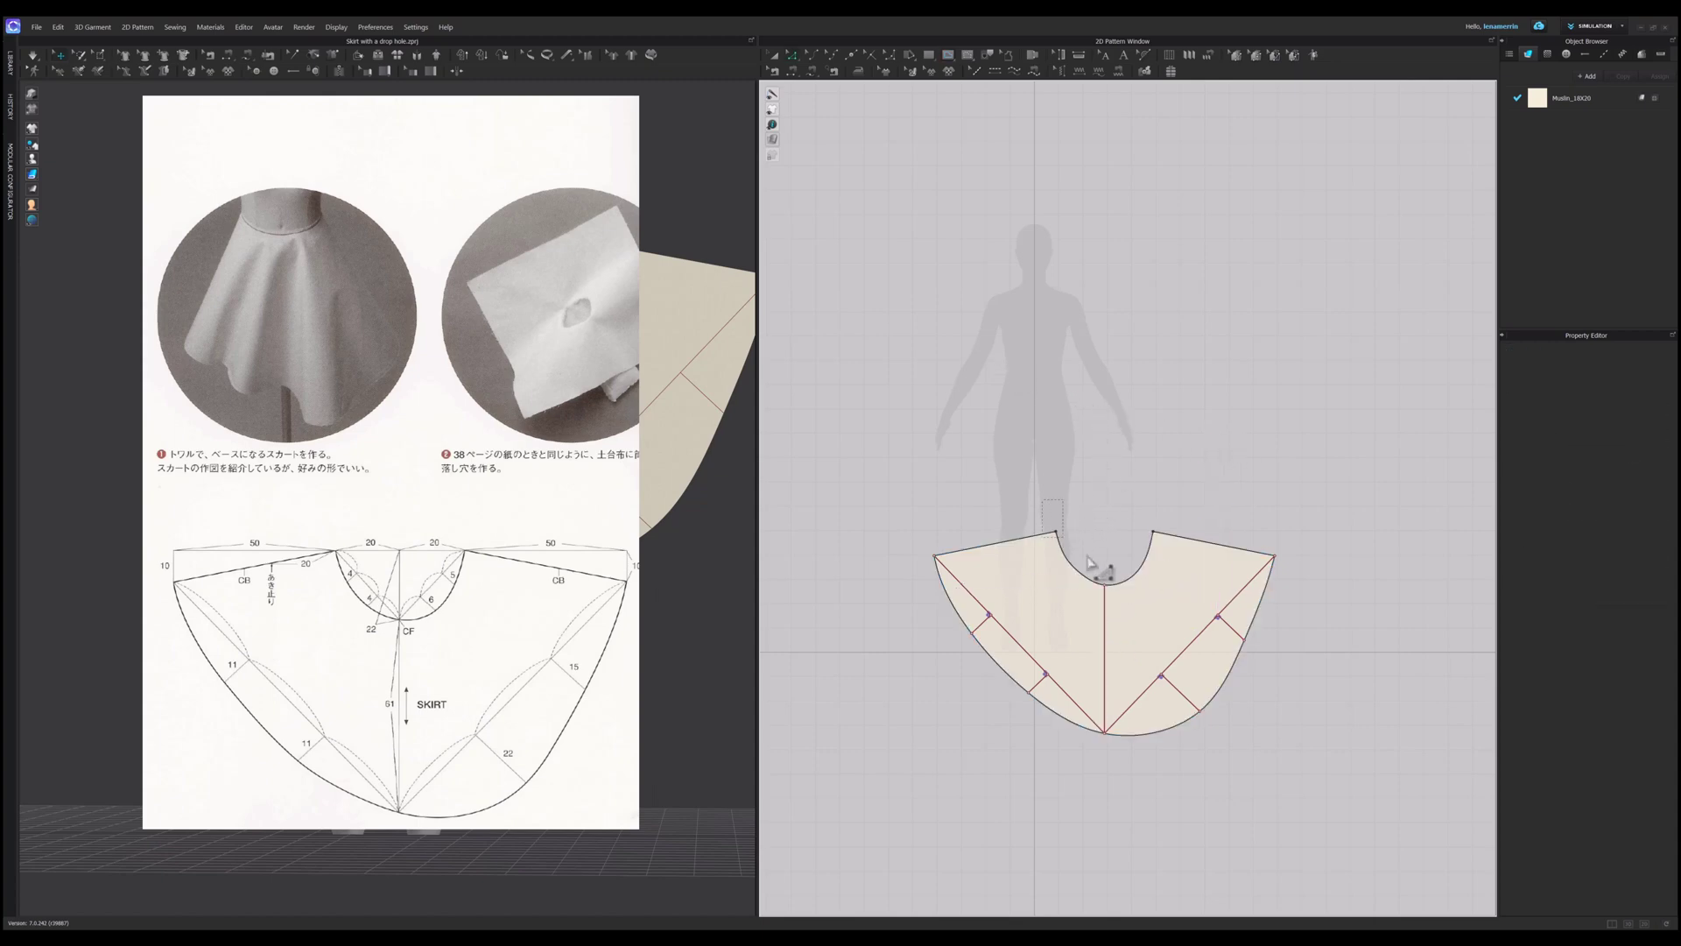
Step: Turn on Elastic for the skirt pattern's waist curve
left_click(1191, 596)
left_click(1182, 469)
left_click(1076, 568)
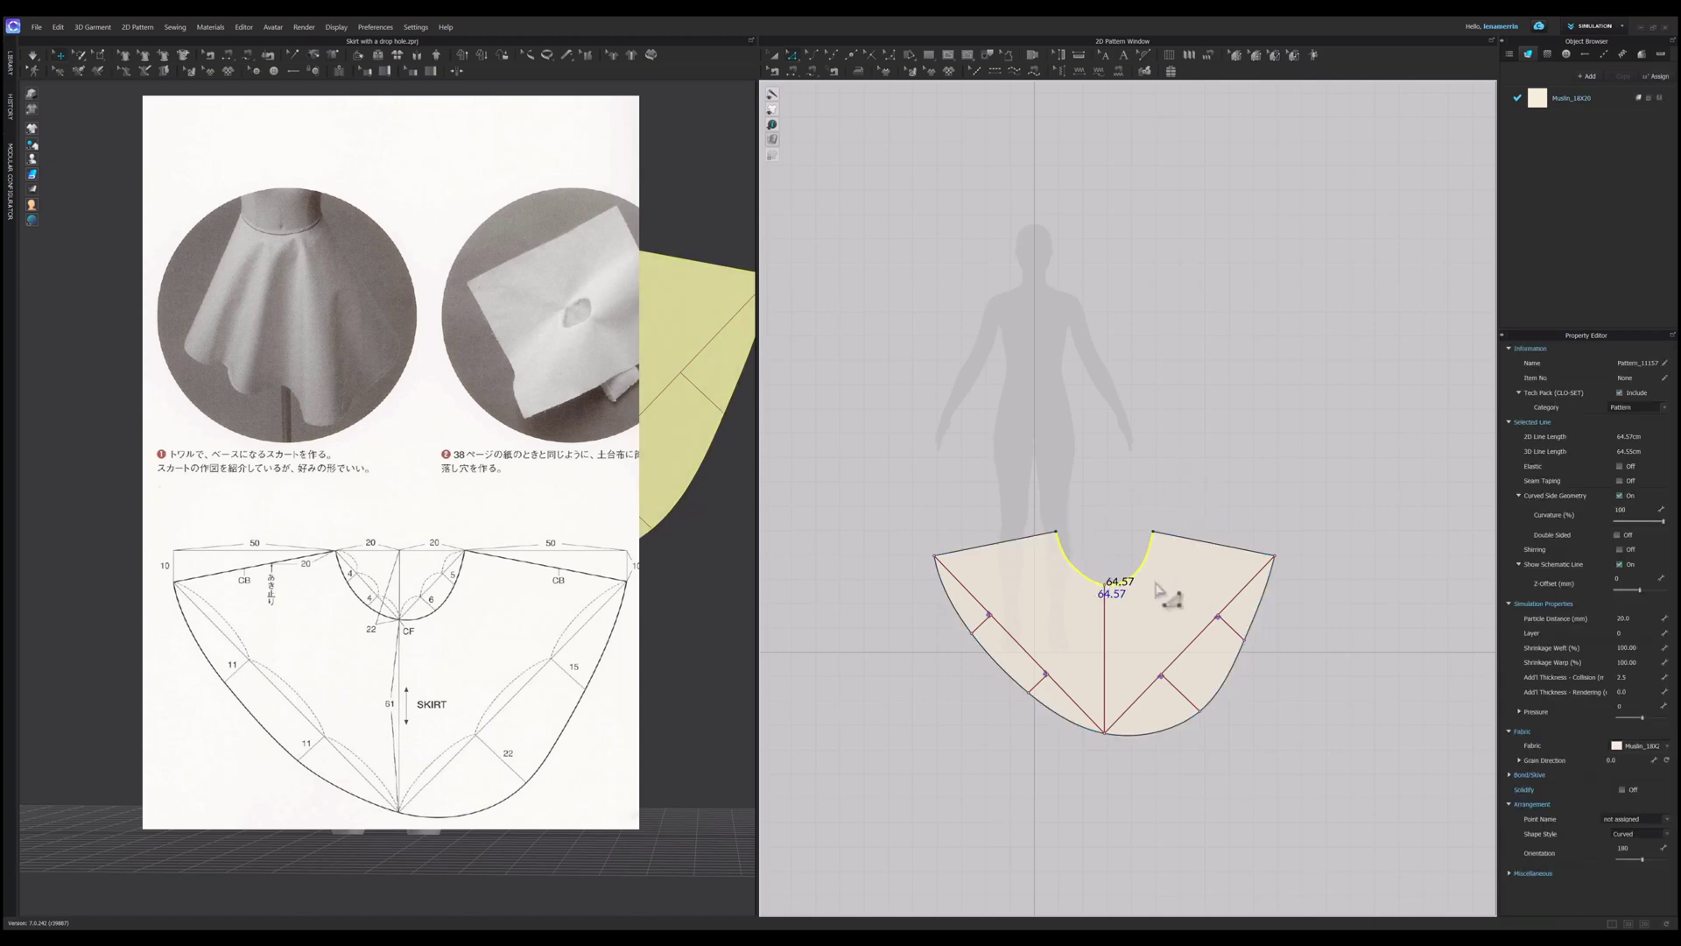
left_click(1619, 467)
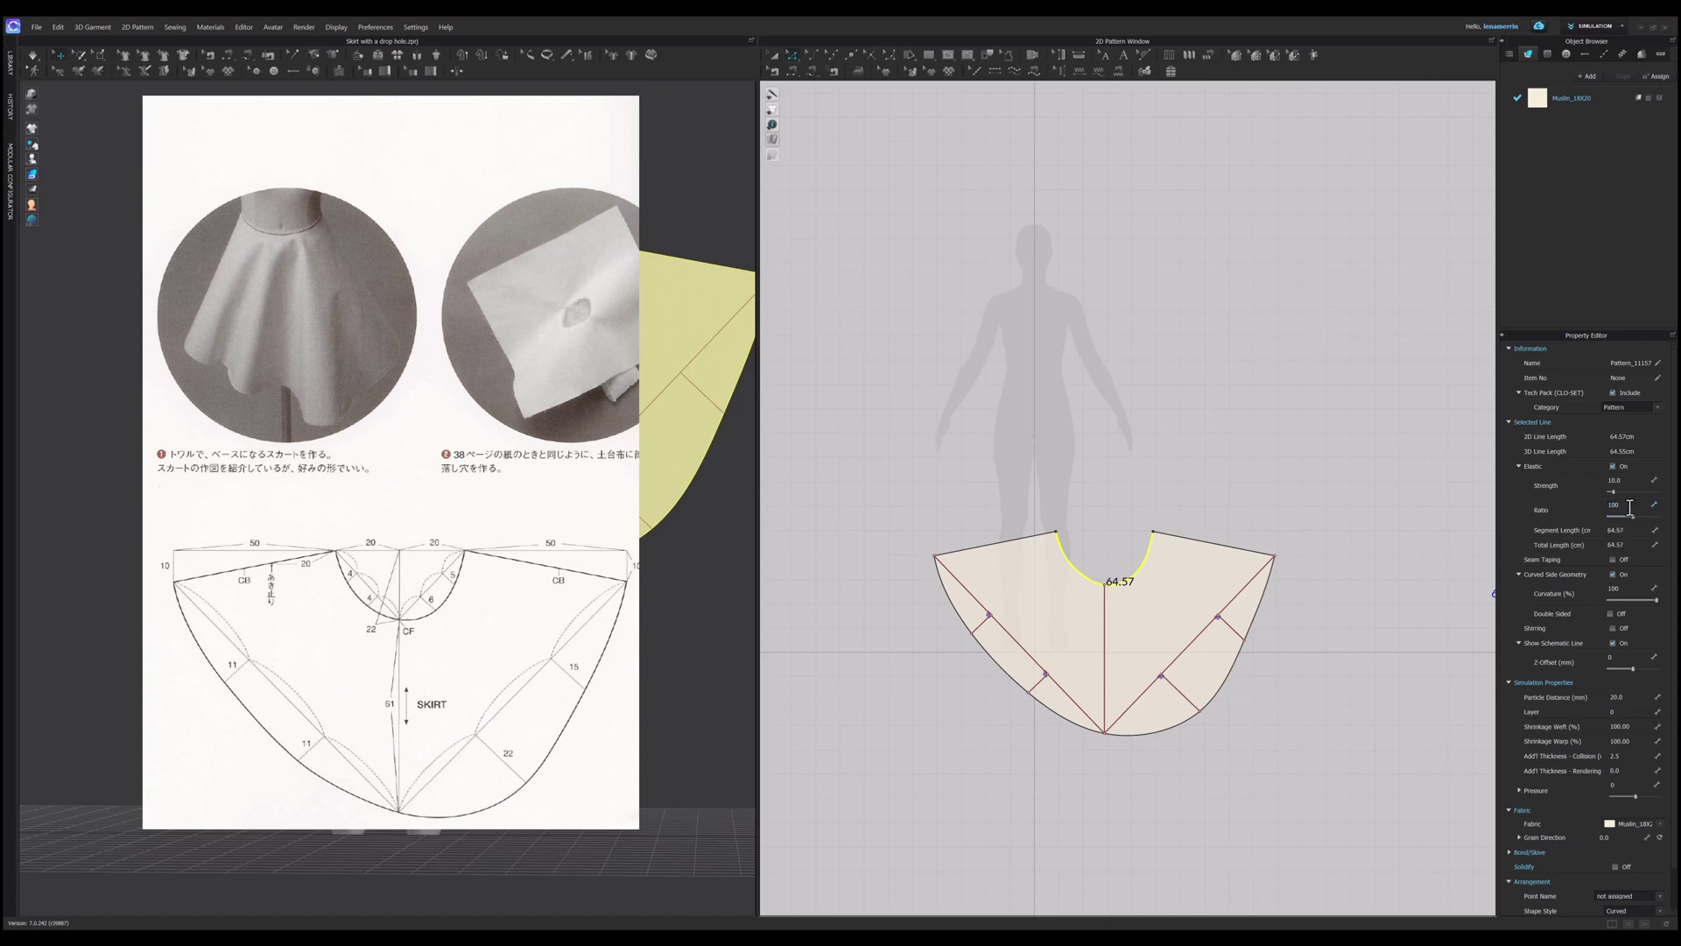
right_click(1164, 440)
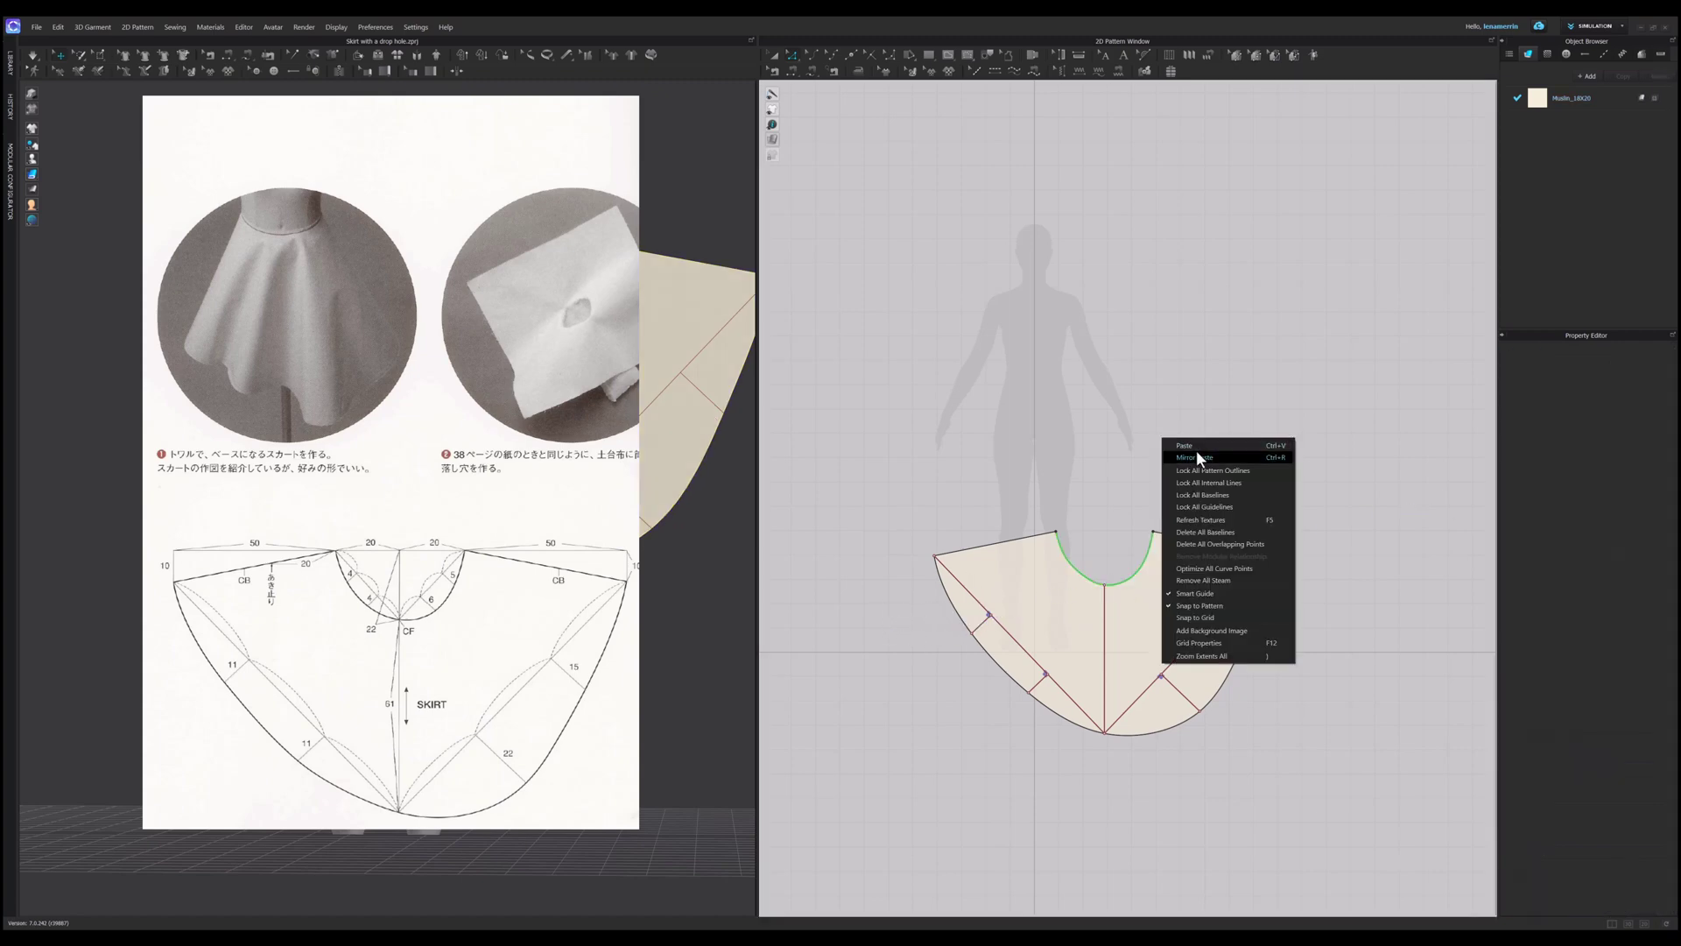
left_click(1212, 459)
Step: Delete the hem guide lines and their perpendicular offset lines on both sides of the skirt, keeping the centre front line
left_click(1033, 665)
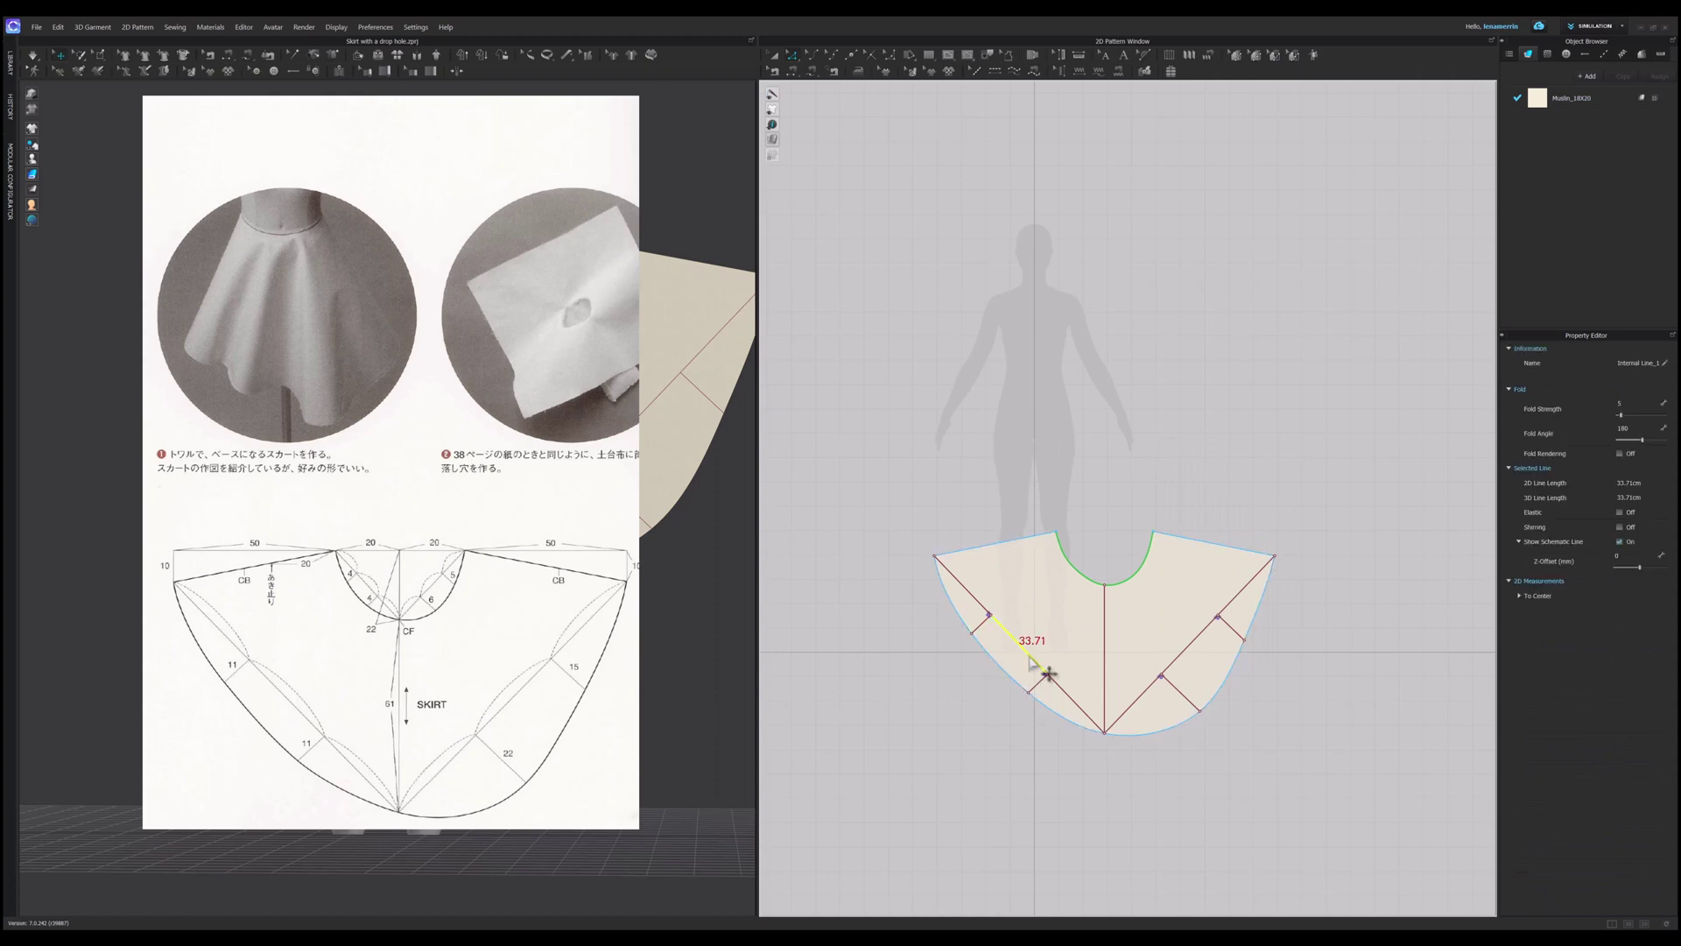
key("Delete")
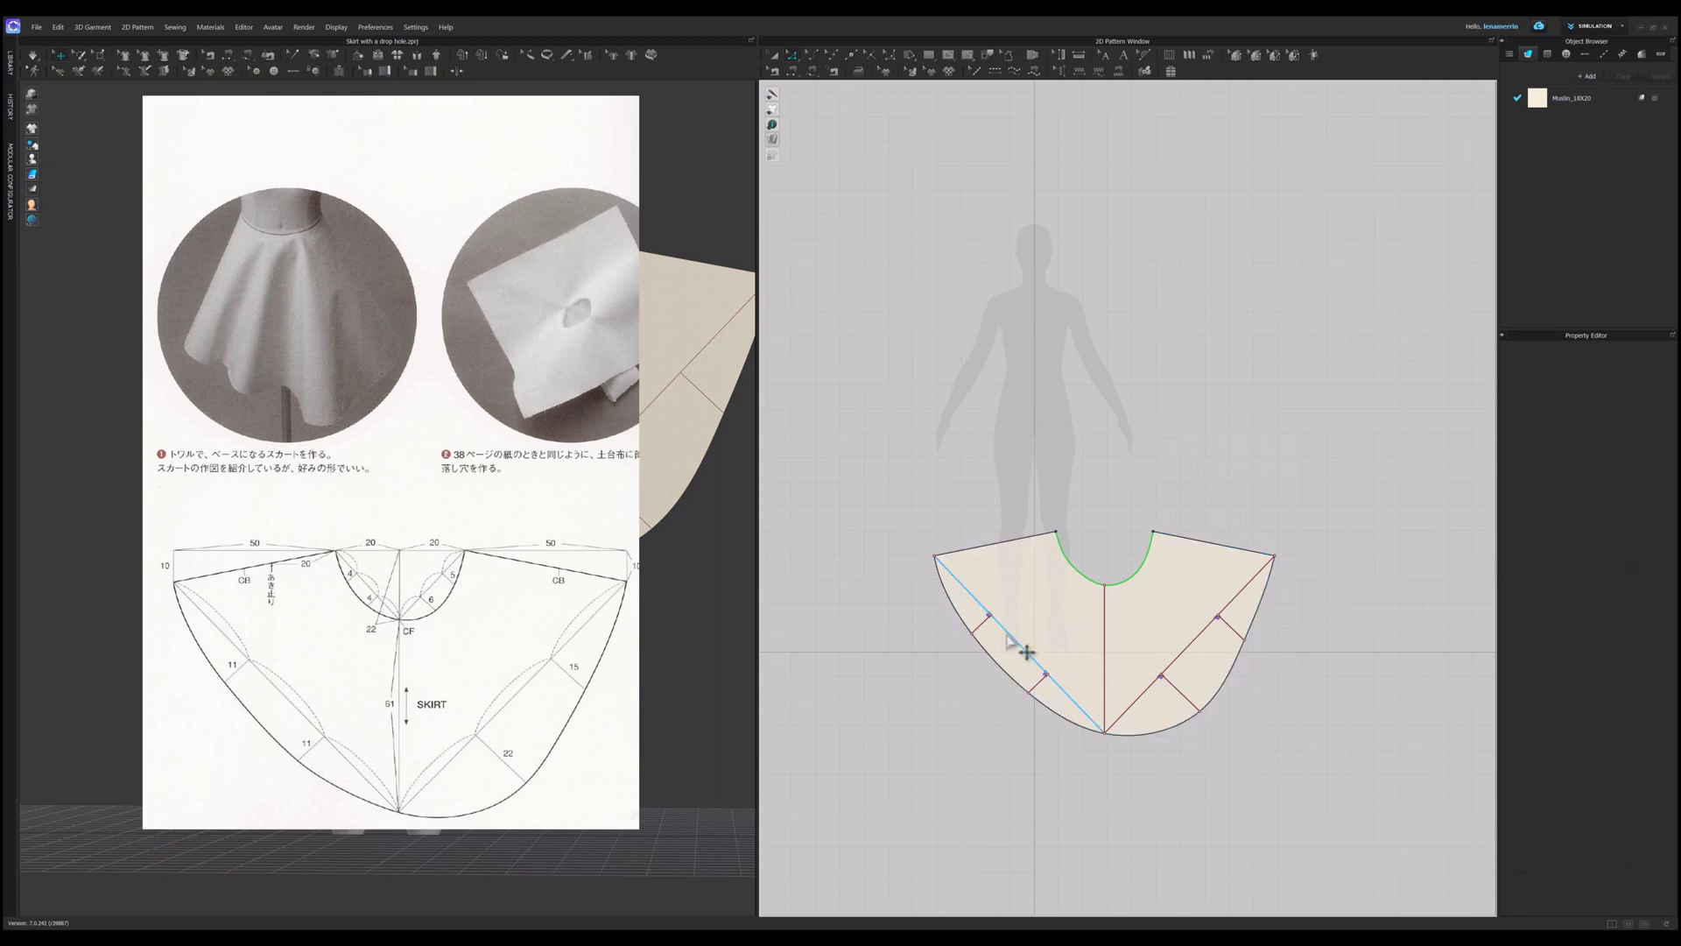
left_click(1000, 638)
key("Delete")
left_click(985, 627)
key("Delete")
left_click(1039, 683)
key("Delete")
left_click(1139, 698)
key("Delete")
left_click(1182, 694)
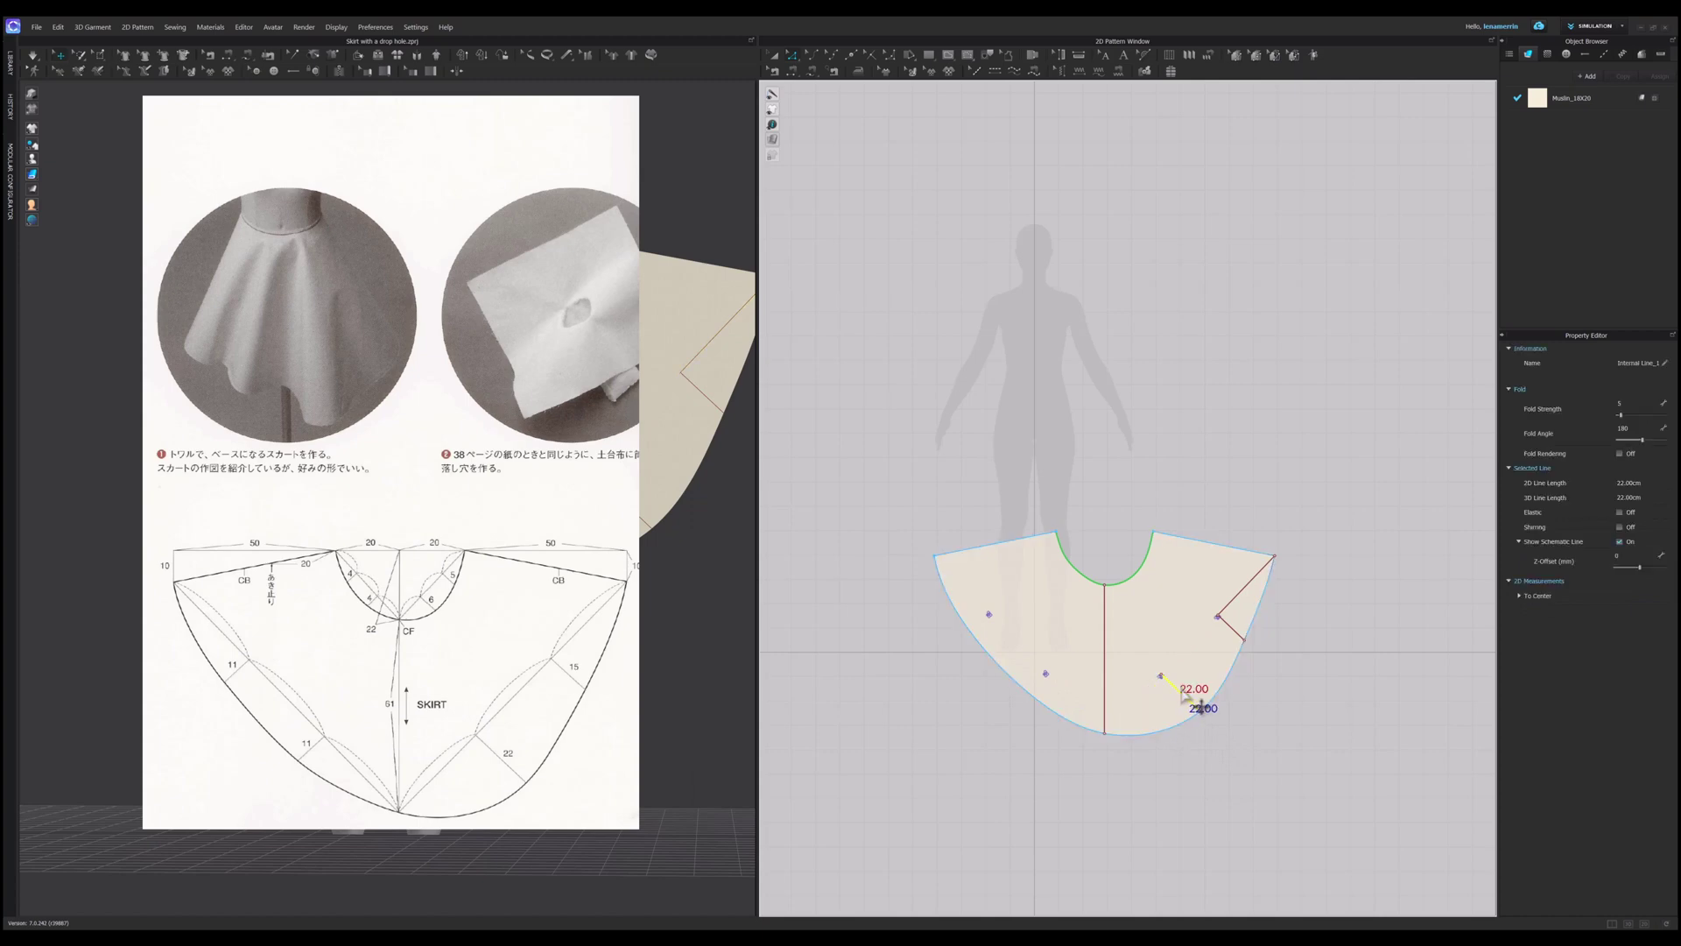
key("Delete")
left_click(1232, 625)
key("Delete")
left_click(1250, 591)
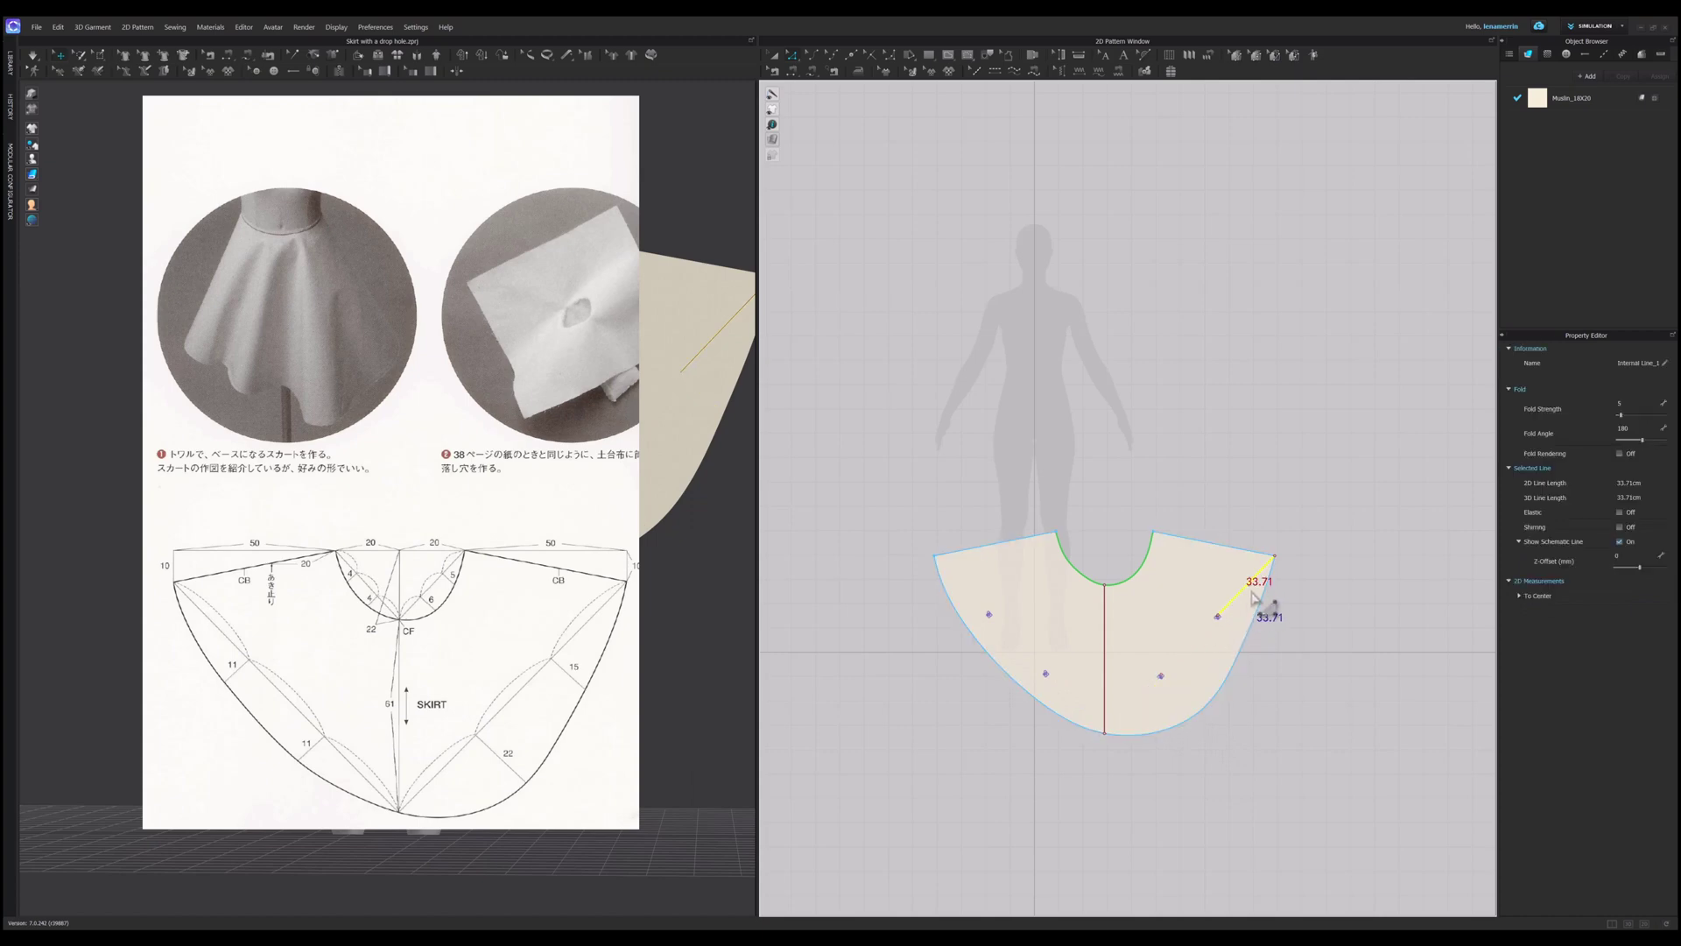
key("Delete")
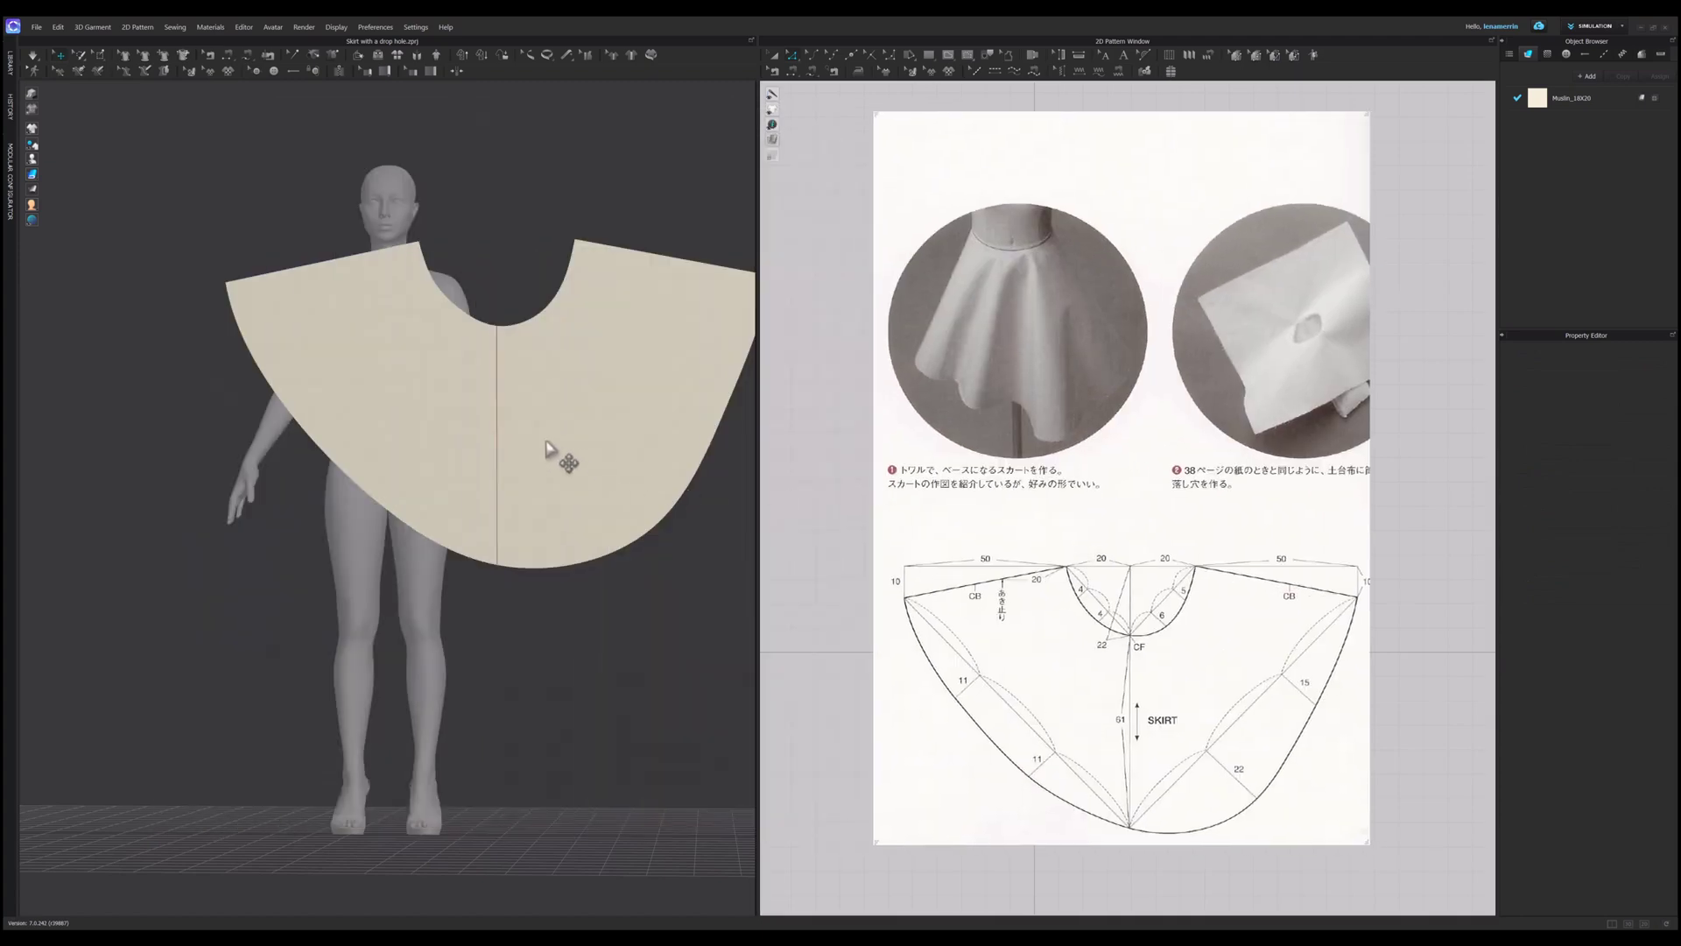
Step: Sew the skirt's two centre back edges together with segment sewing
scroll(538, 450, "down", 3)
scroll(517, 450, "down", 3)
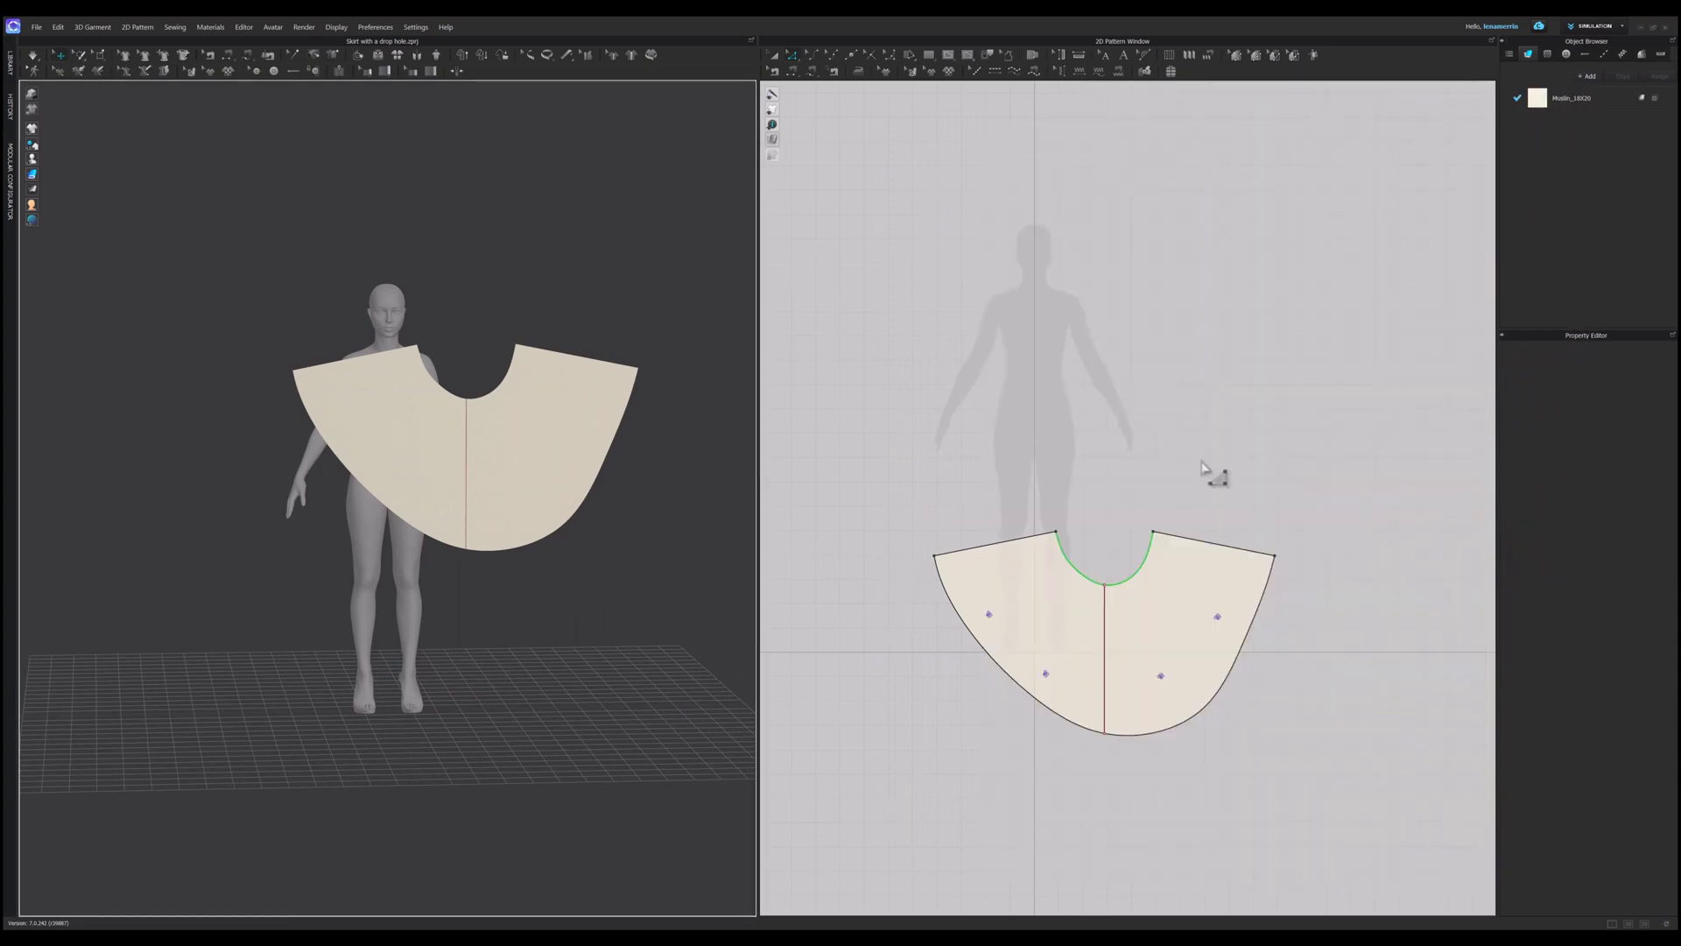
key("n")
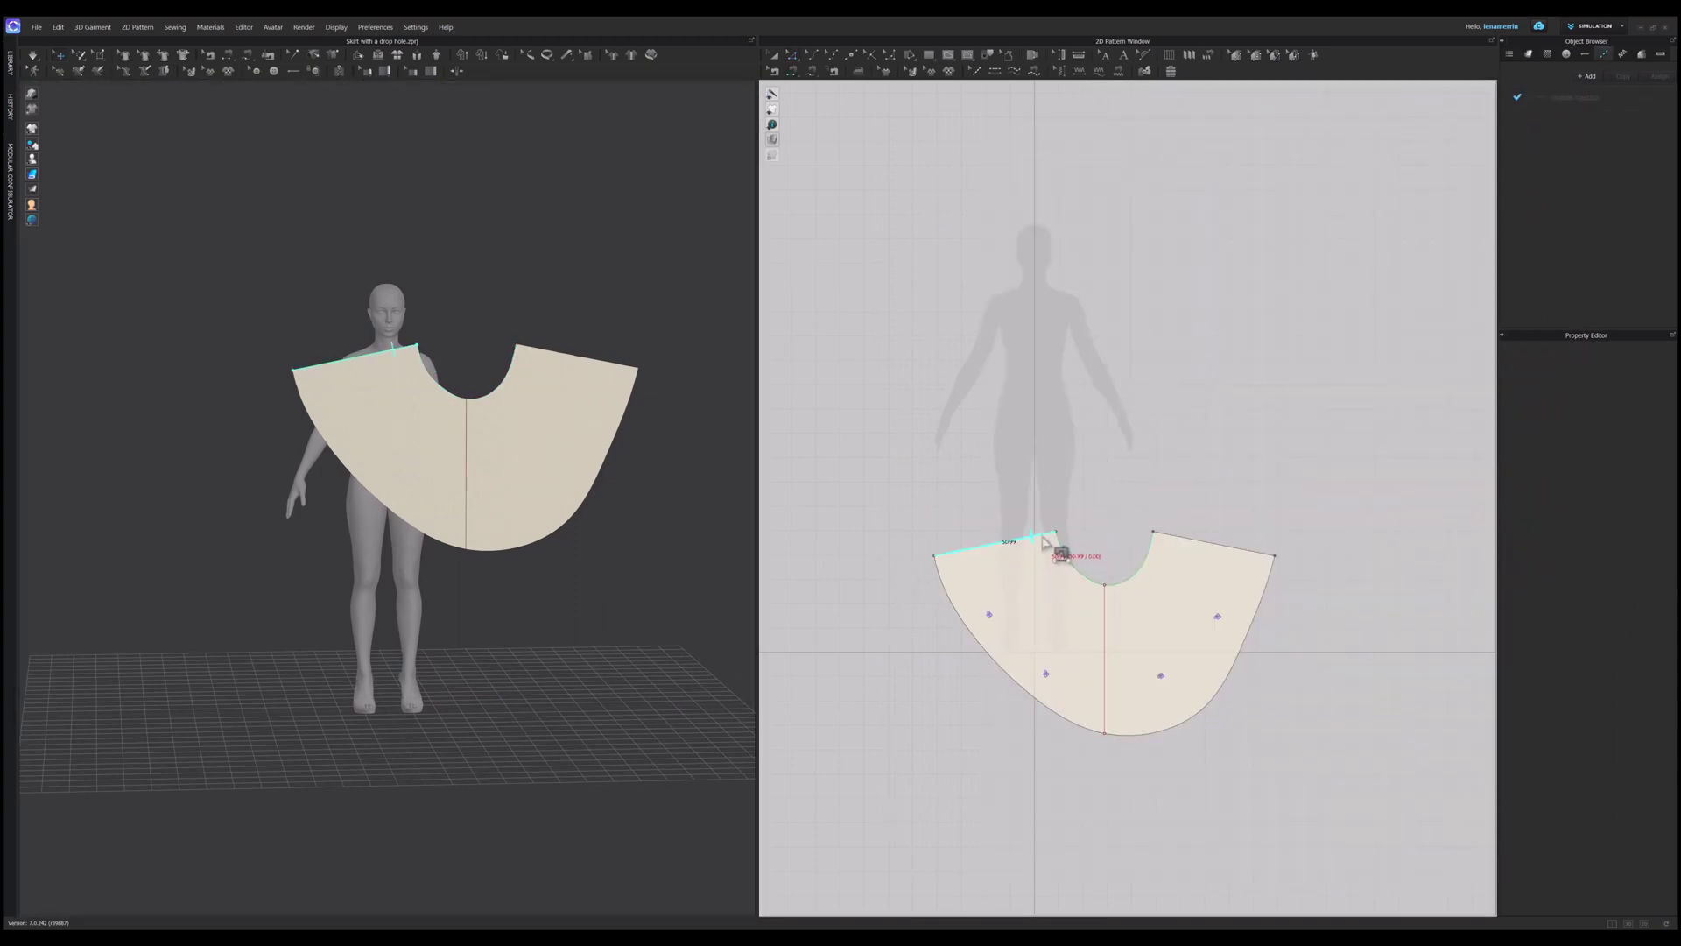
left_click(1044, 536)
left_click(1177, 541)
right_click_drag(421, 359, 526, 396)
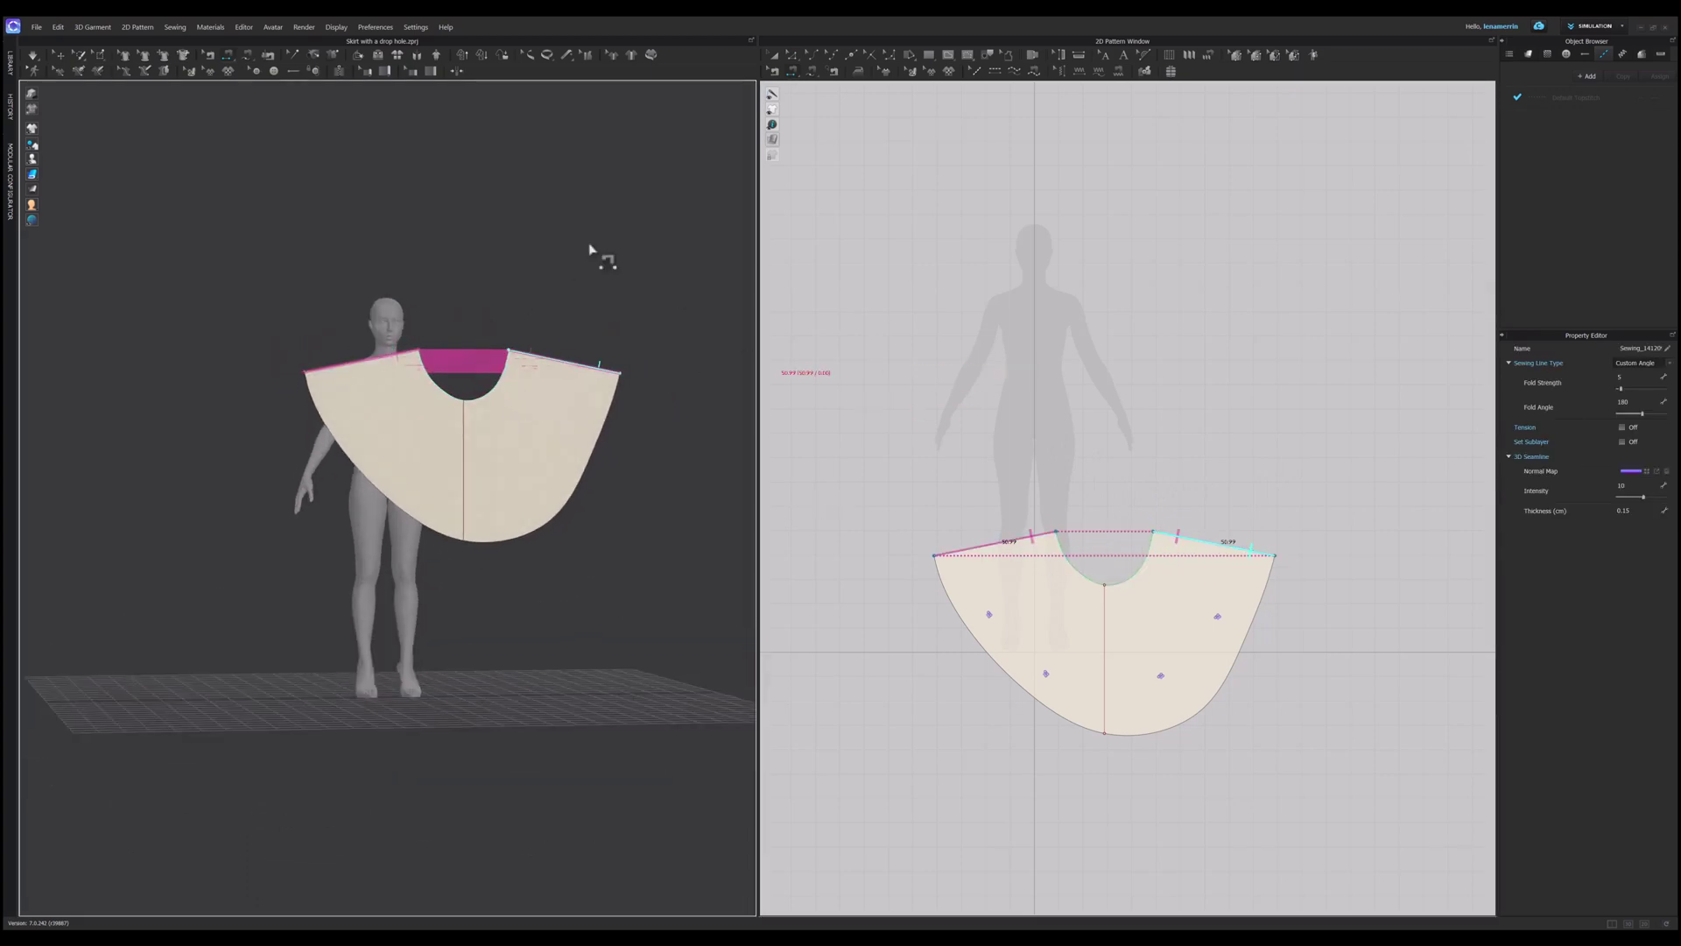
Step: Position the skirt pattern at the front of the avatar's waist, tilted close to horizontal and centred on the body
left_click(57, 54)
left_click_drag(548, 438, 460, 493)
right_click_drag(460, 493, 503, 454)
left_click(569, 448)
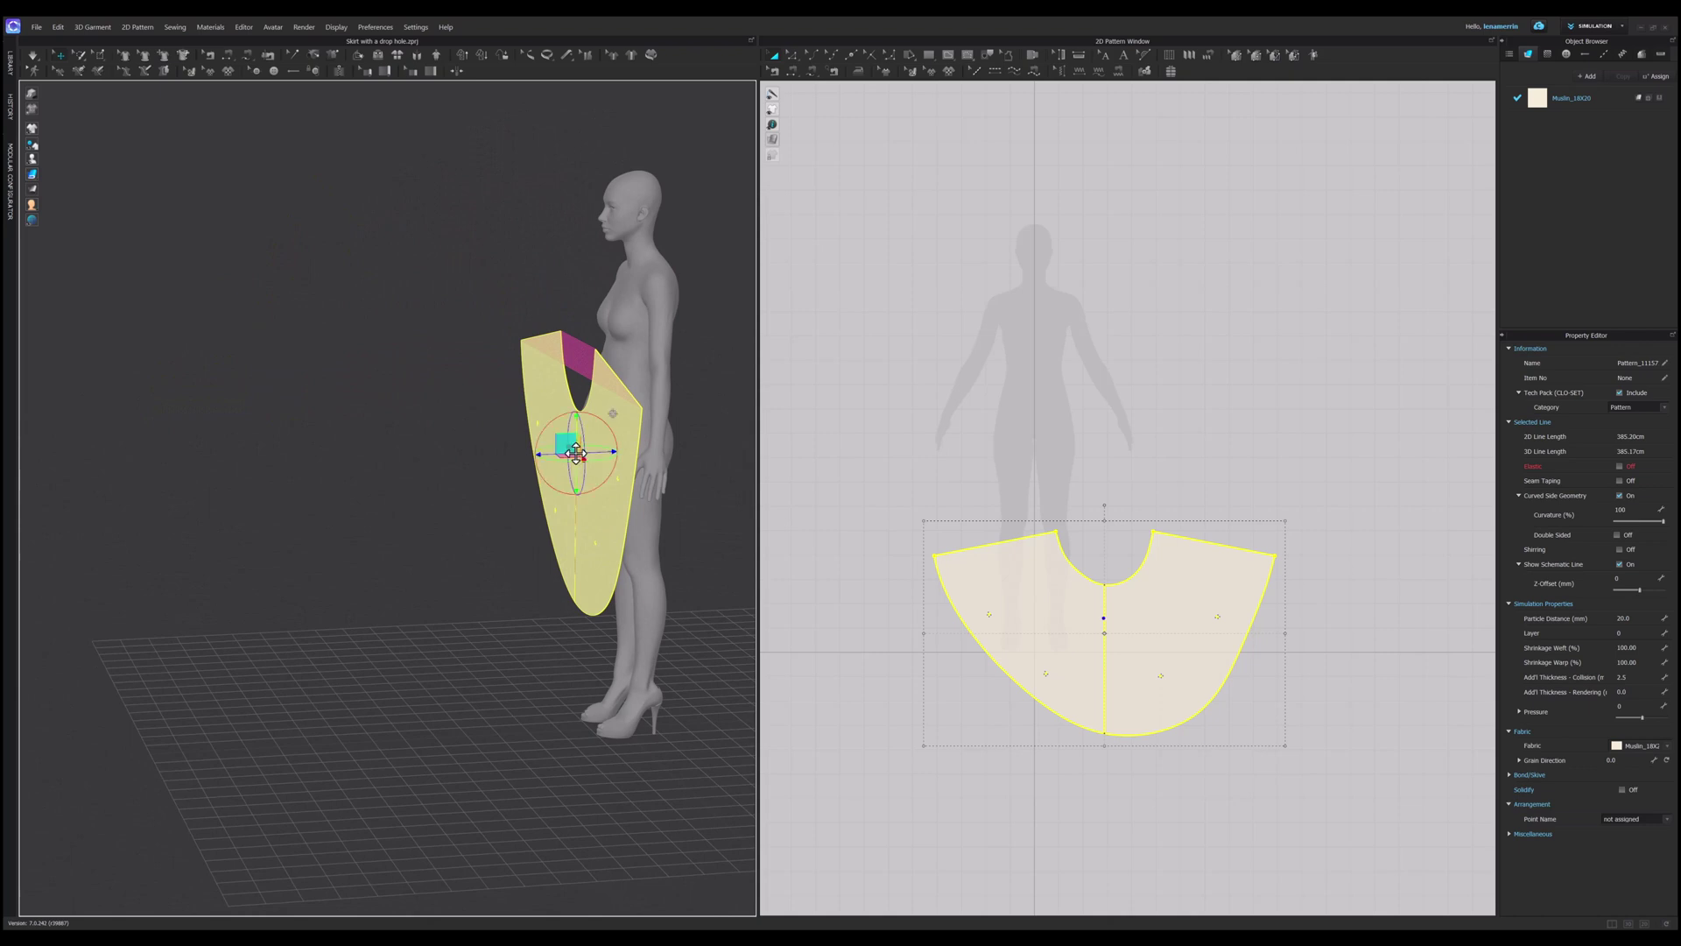
left_click_drag(588, 425, 536, 402)
right_click_drag(566, 507, 604, 443)
left_click_drag(605, 423, 618, 416)
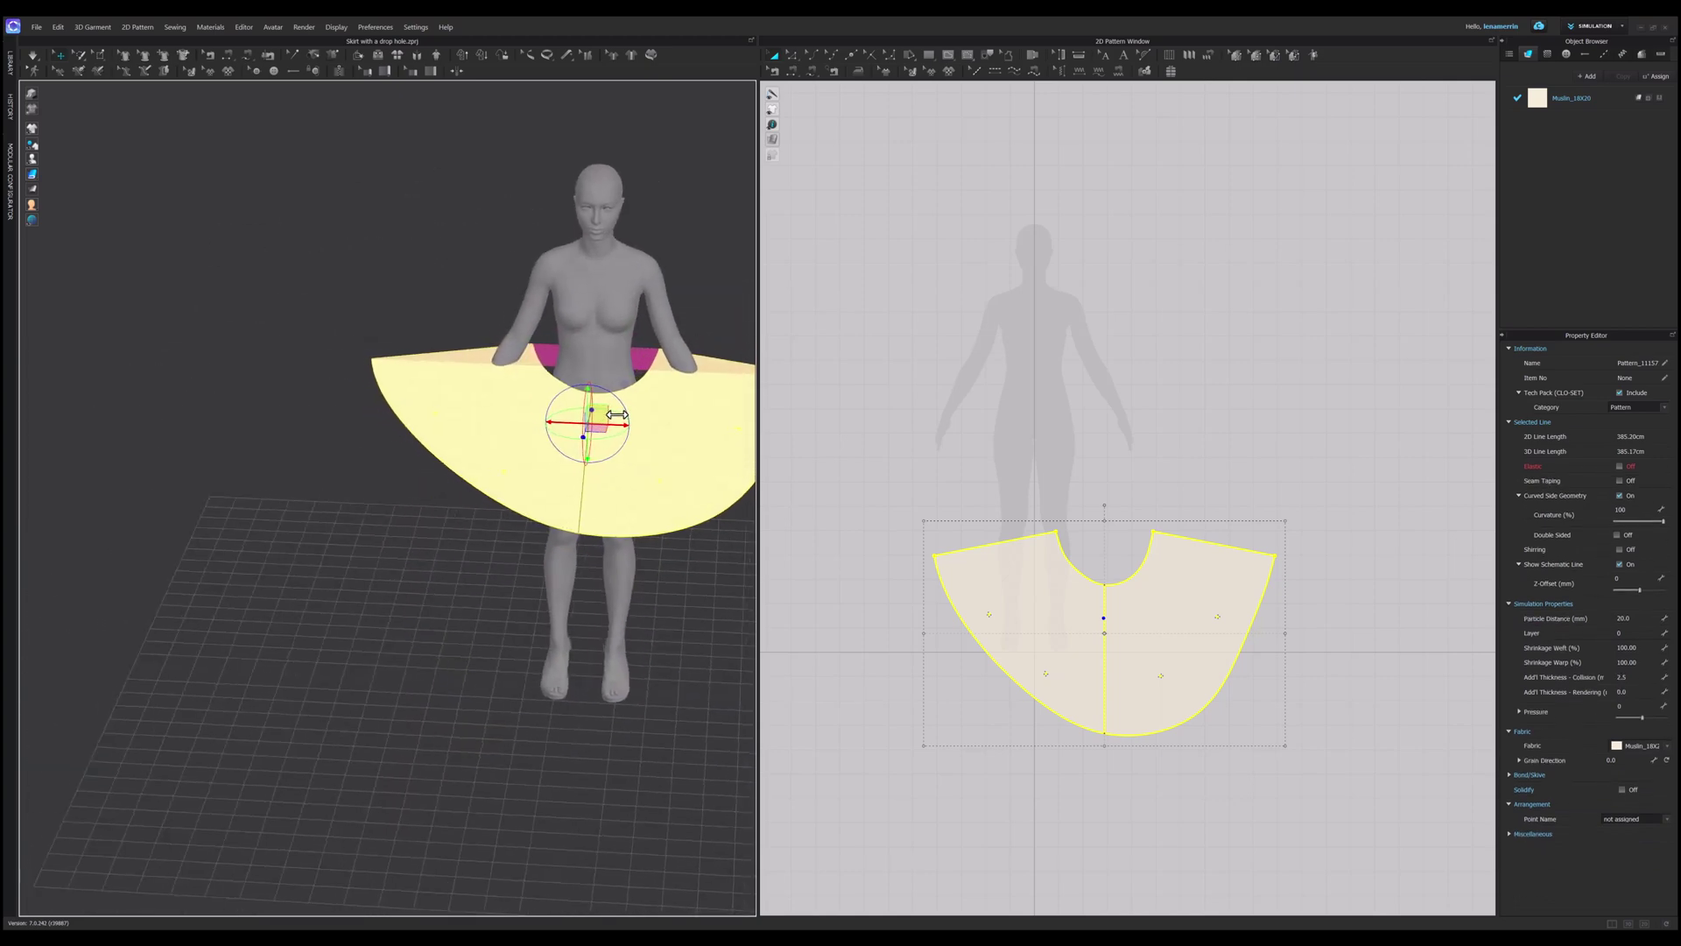
right_click_drag(640, 460, 643, 434)
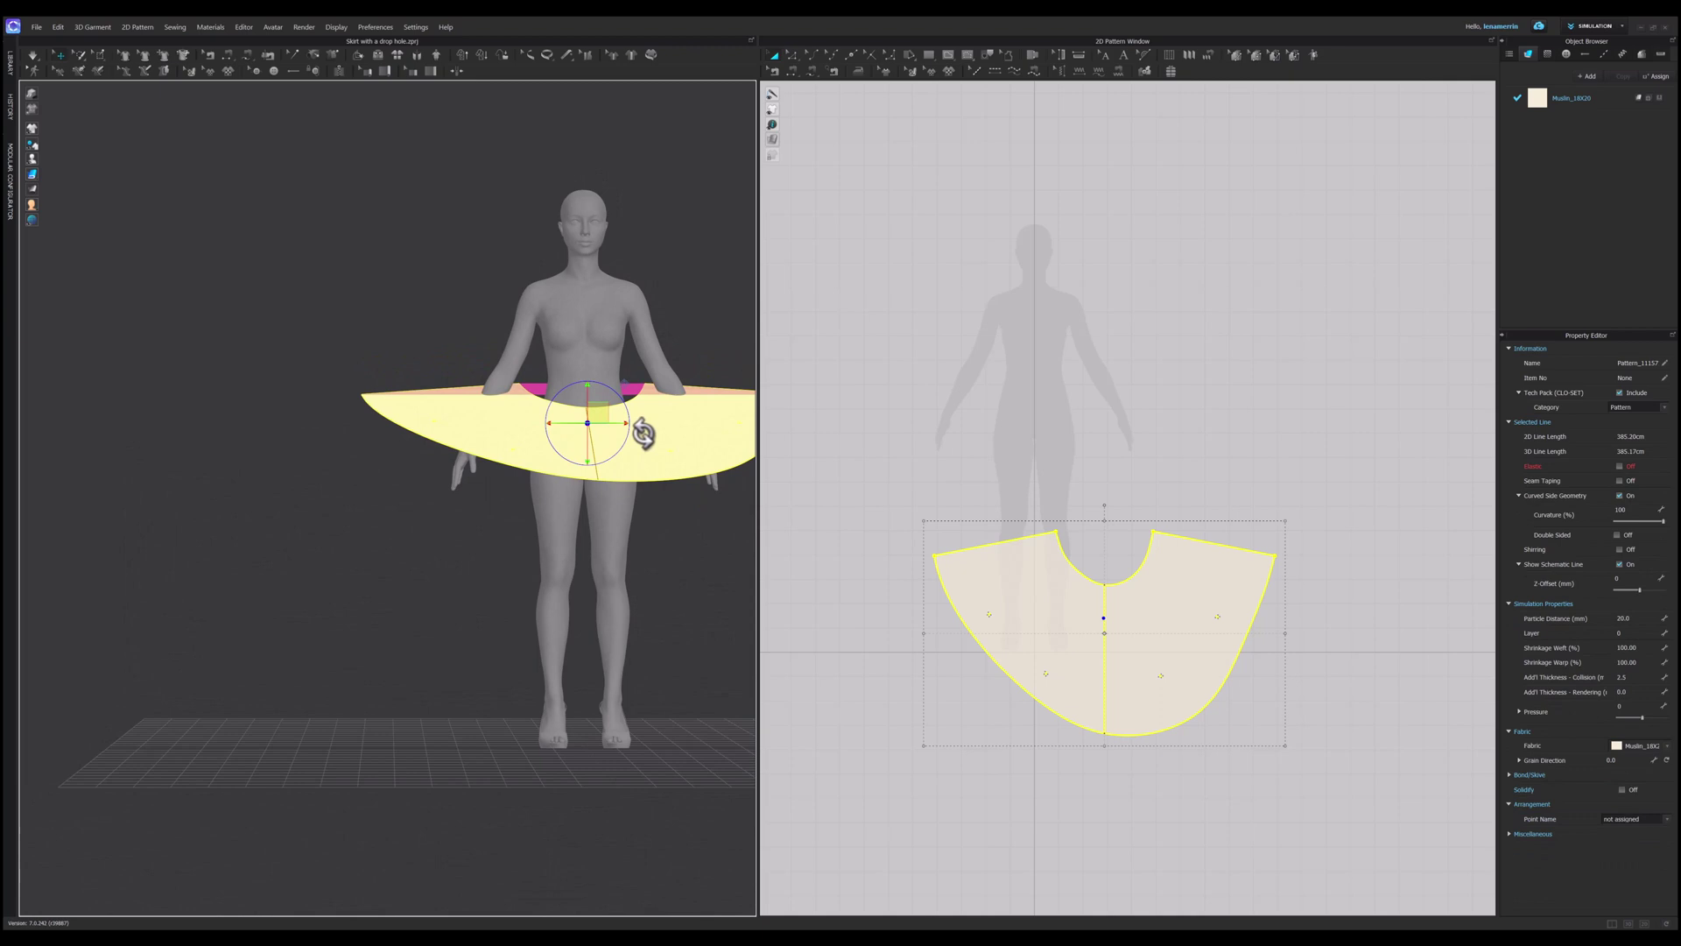
Step: Fold the skirt along its centre front line with Fold Arrangement so both halves wrap down around the avatar's hips
left_click(359, 56)
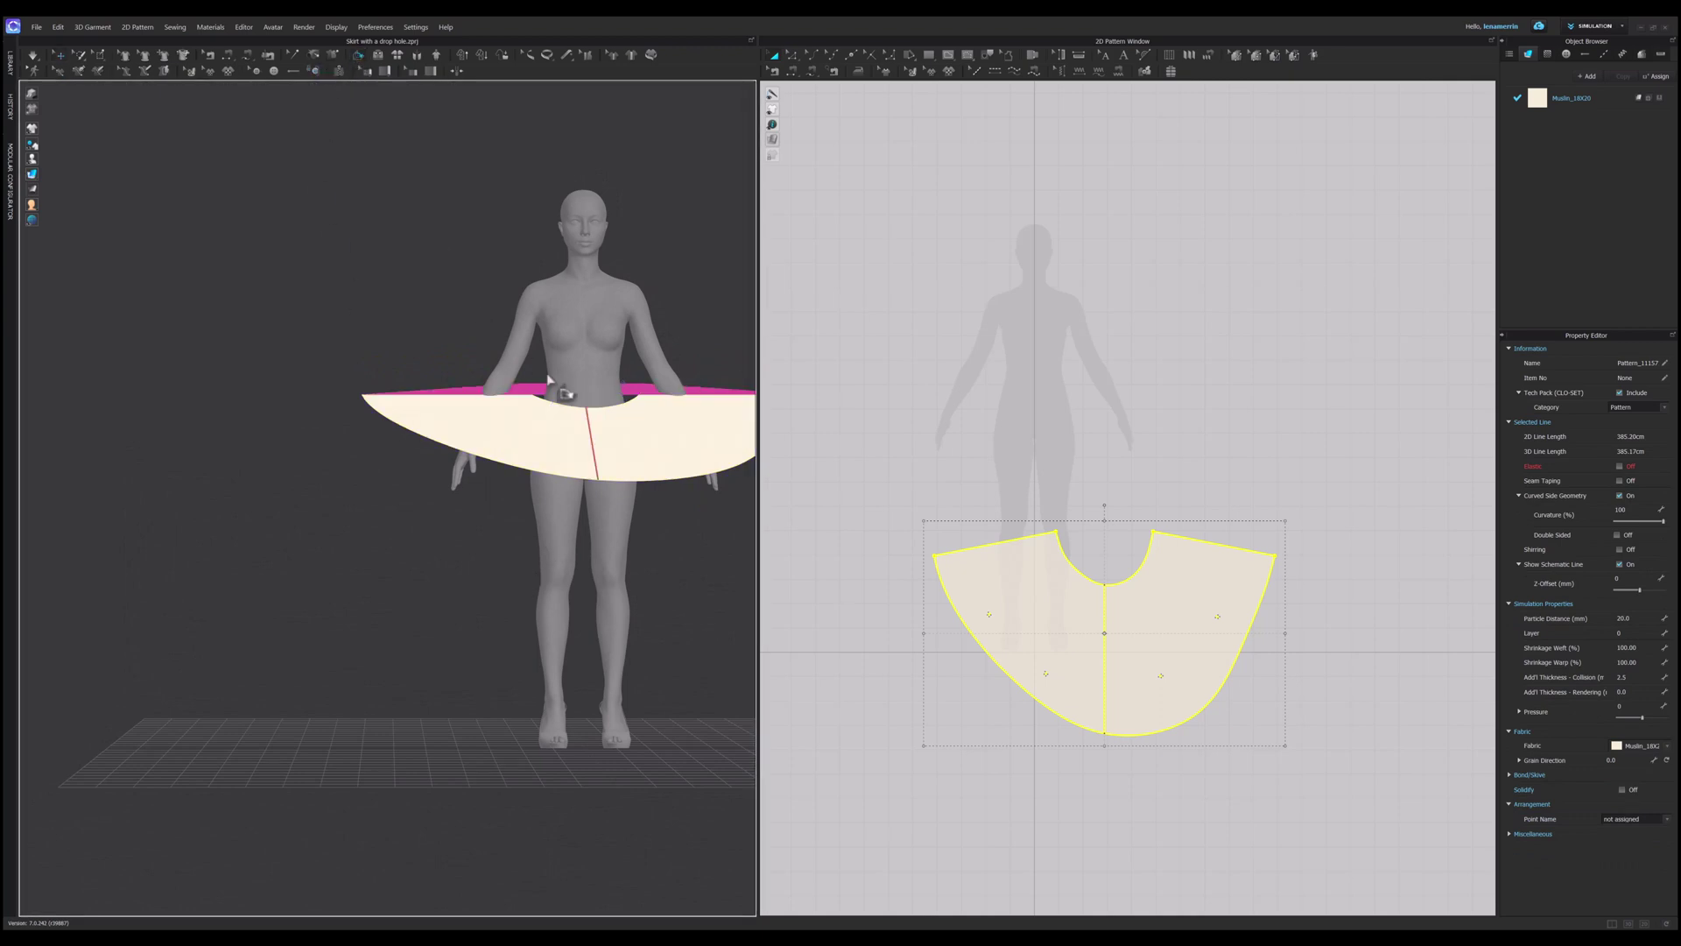
left_click(591, 436)
left_click_drag(557, 428, 617, 453)
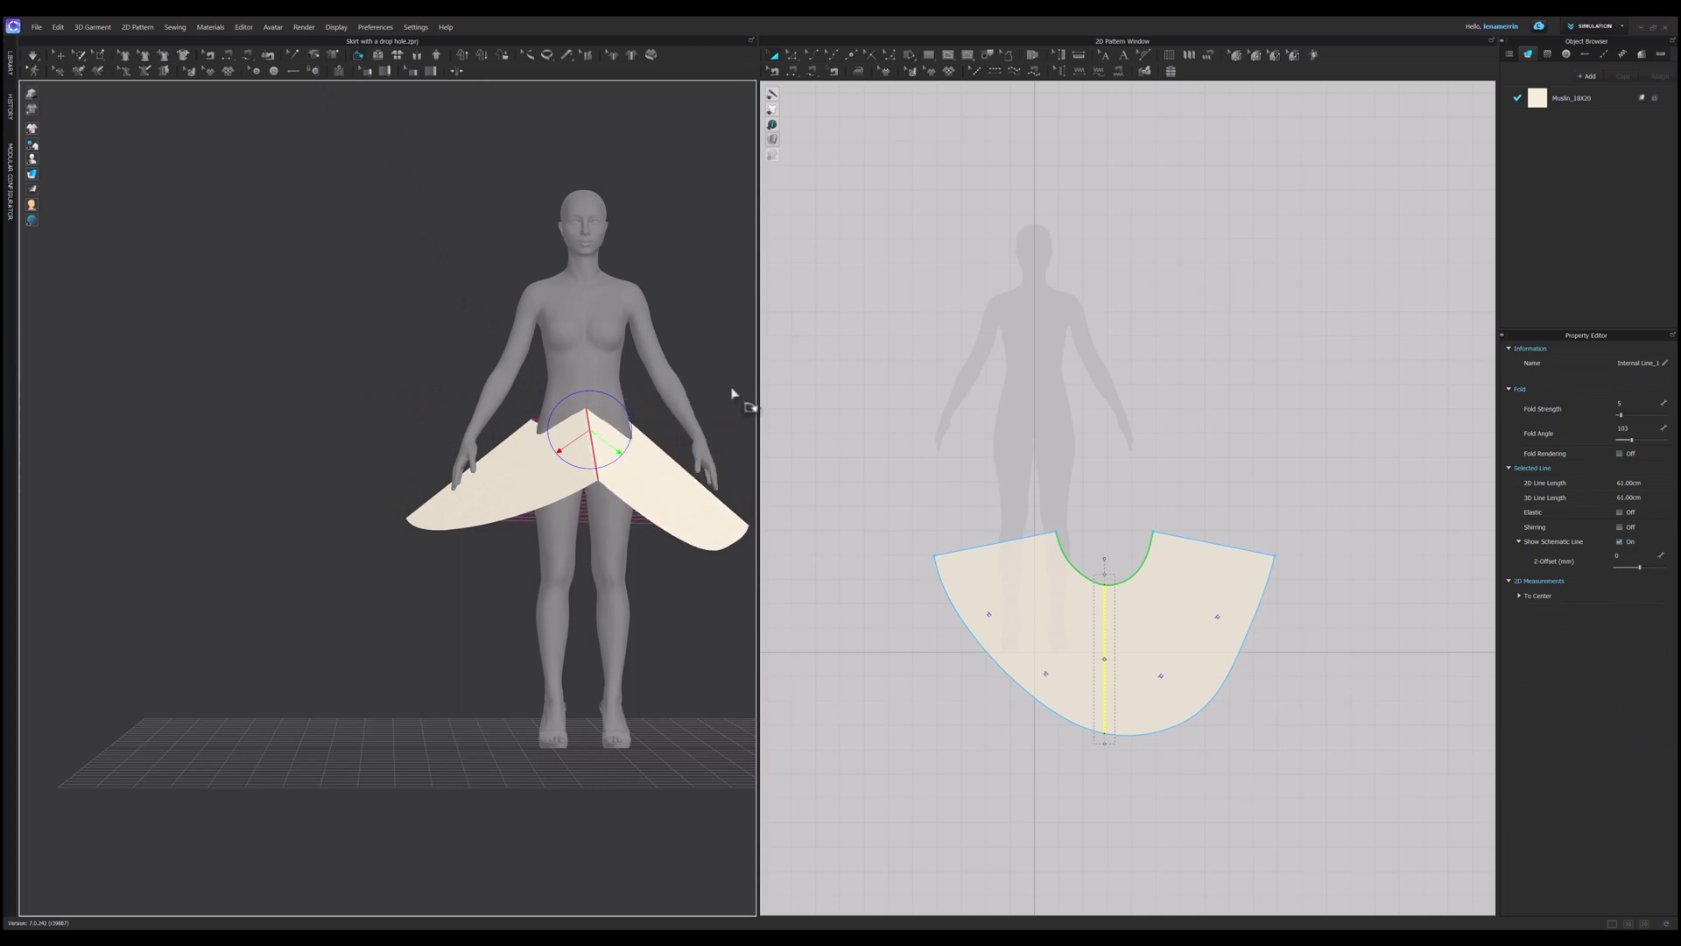
right_click_drag(734, 393, 598, 392)
middle_click_drag(640, 407, 486, 451)
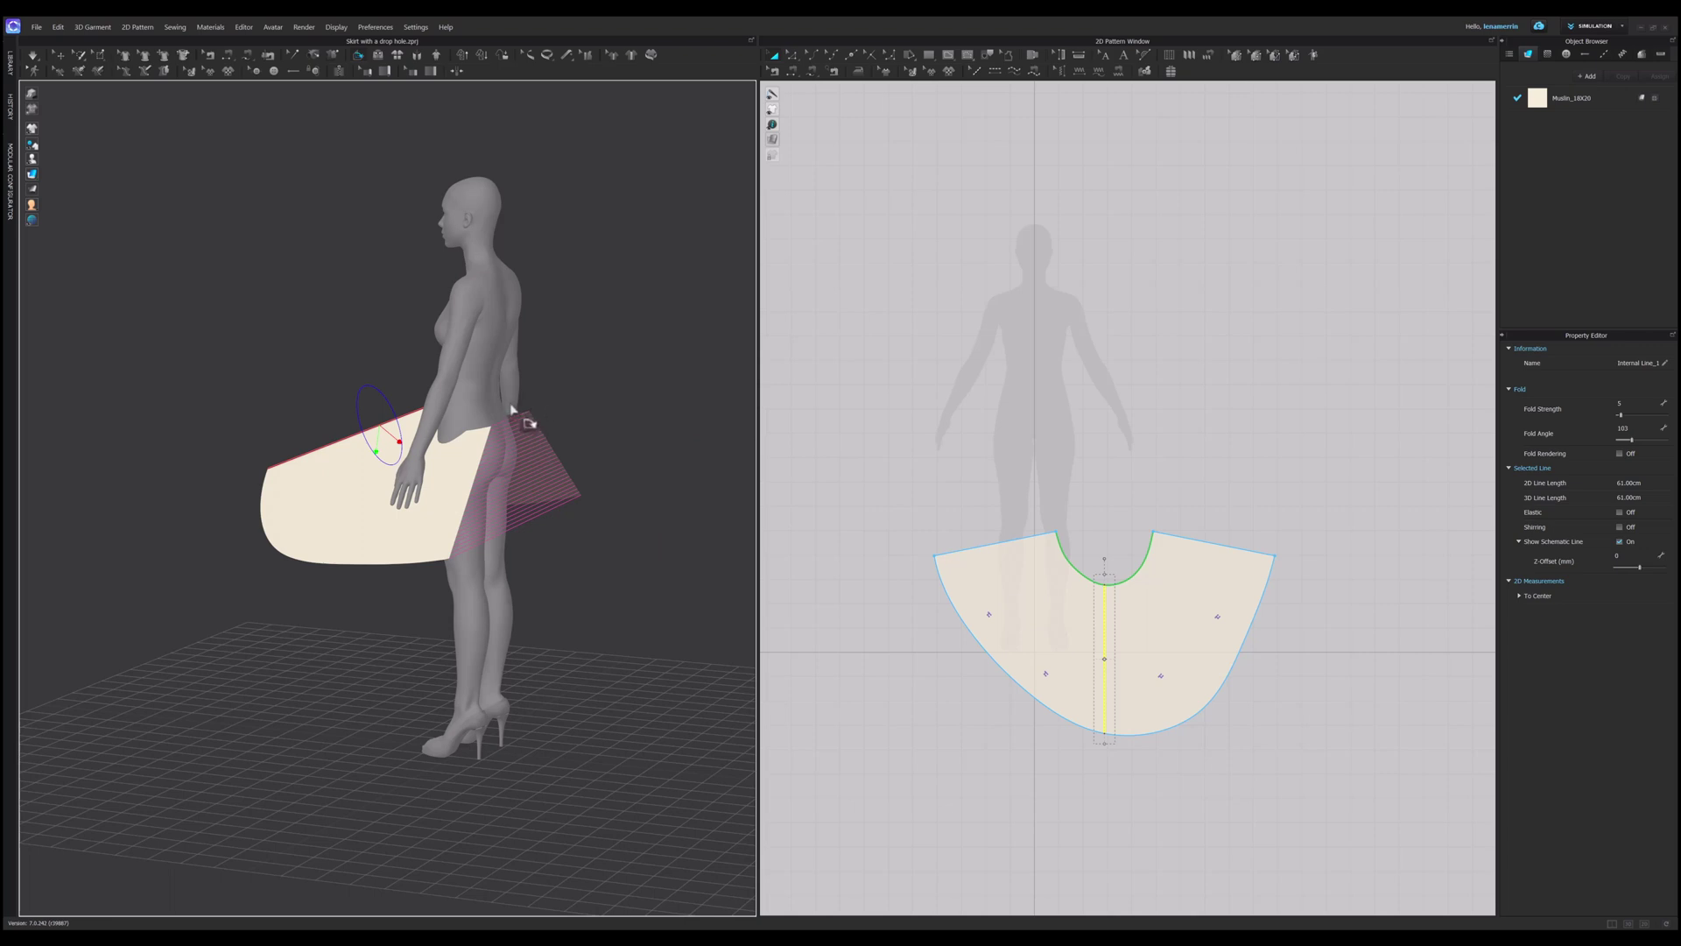
Step: Simulate the skirt and pull the fabric into place around the avatar's waist
key("space")
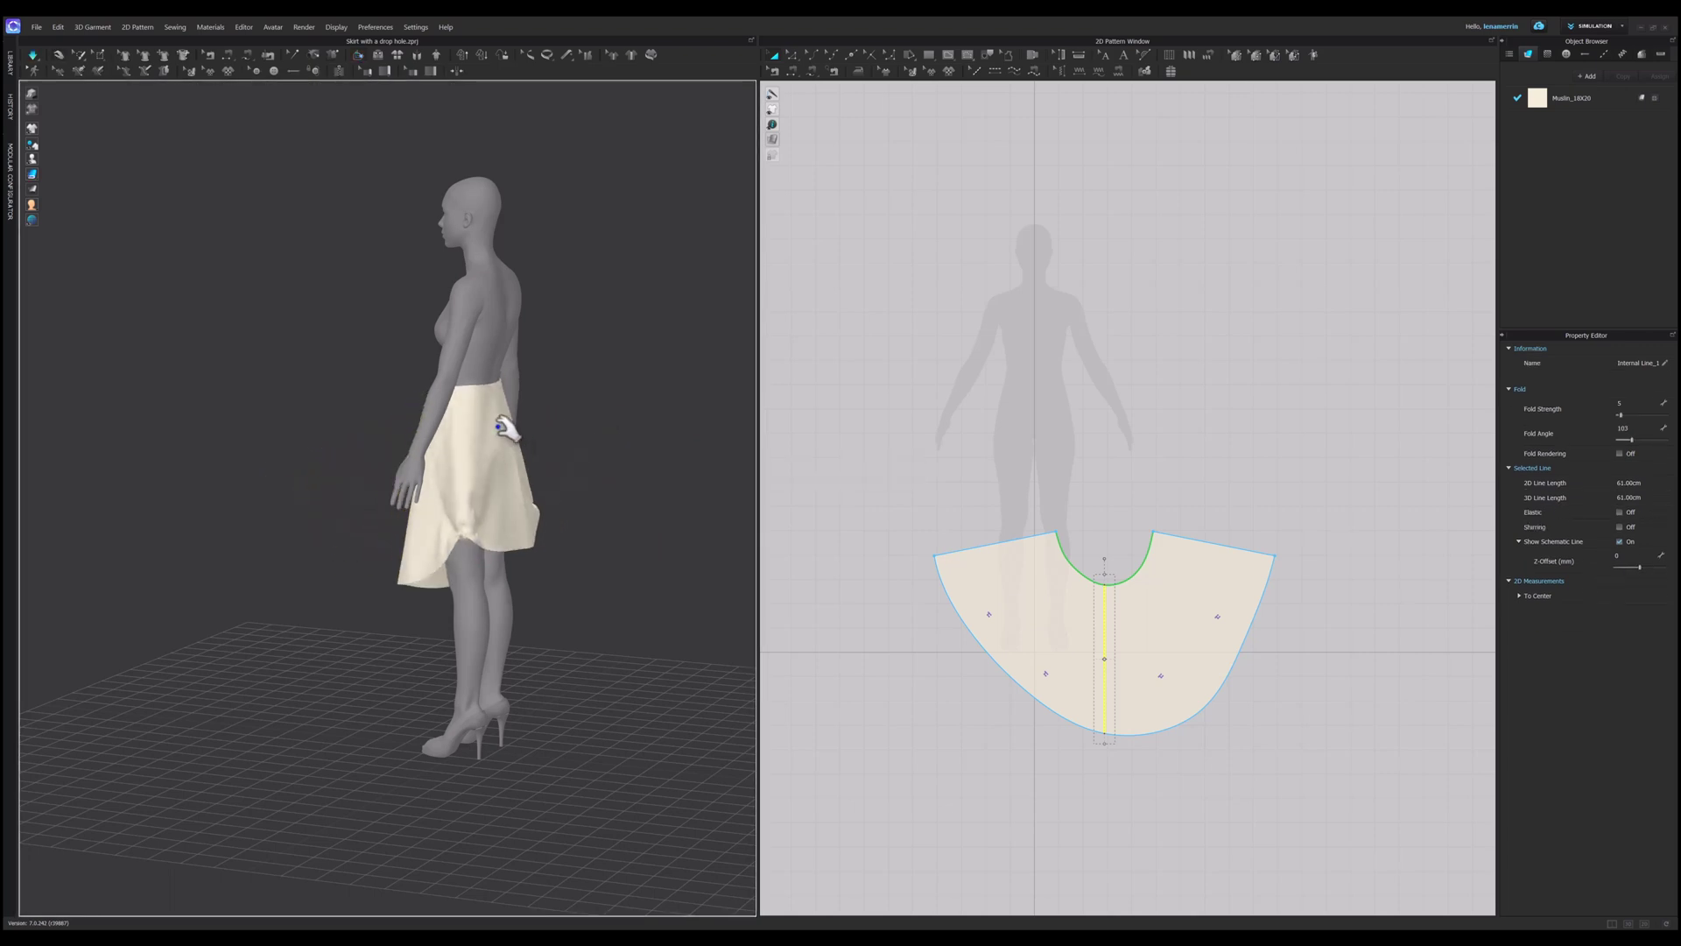
left_click(460, 561)
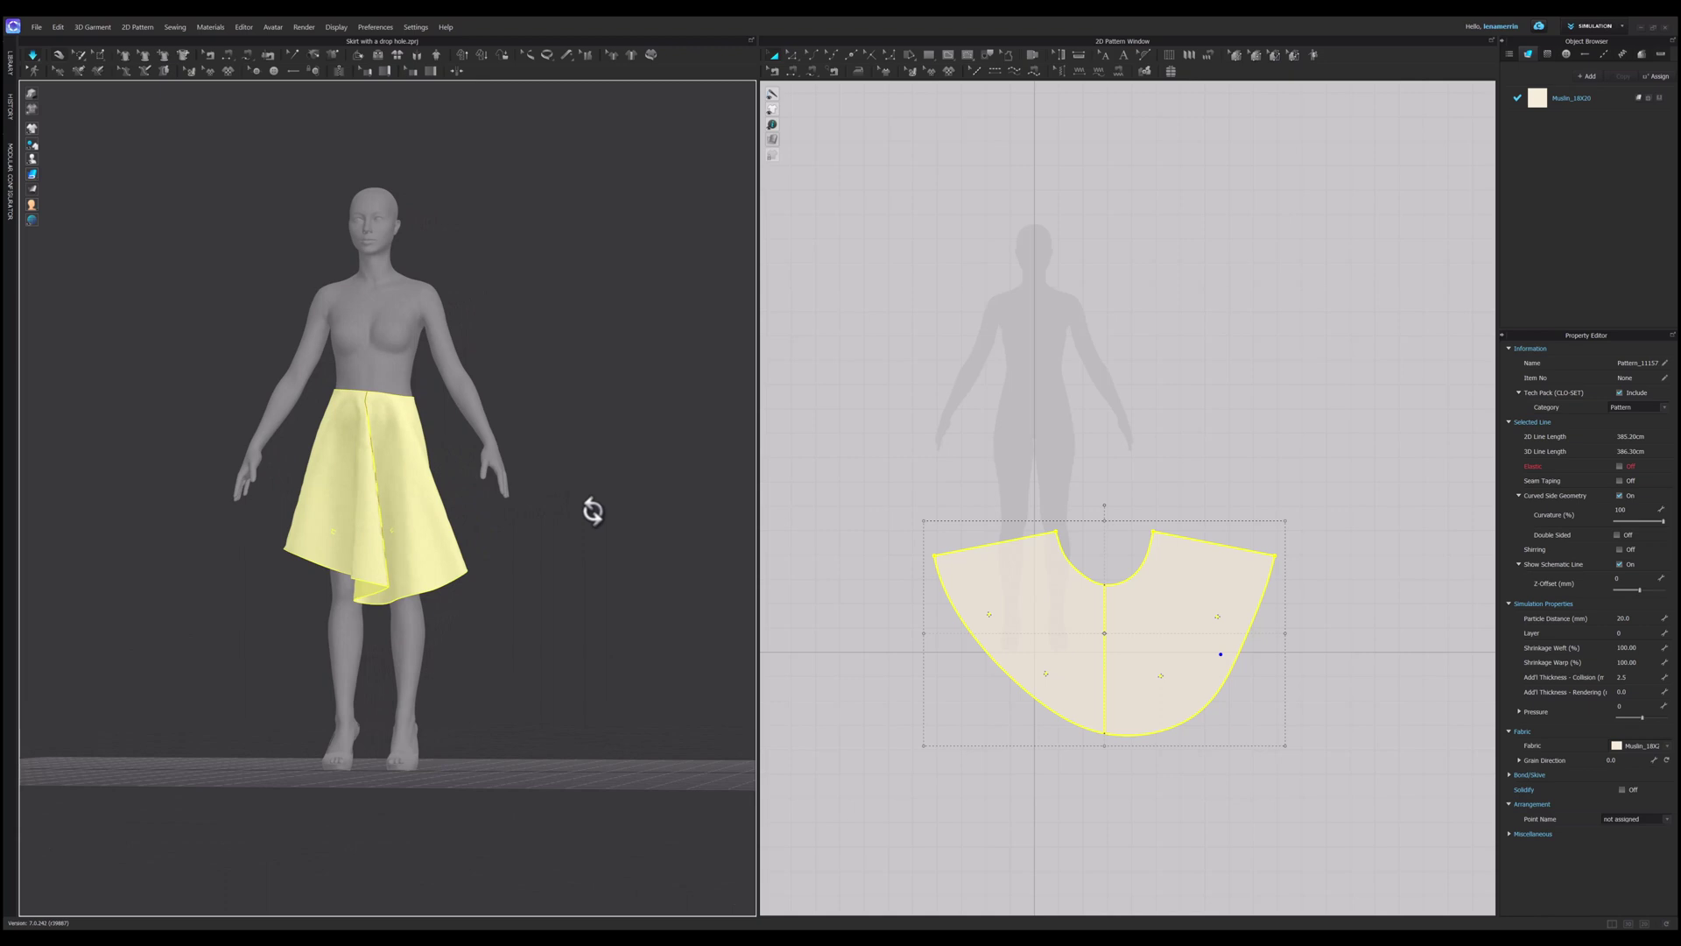
right_click_drag(592, 511, 525, 469)
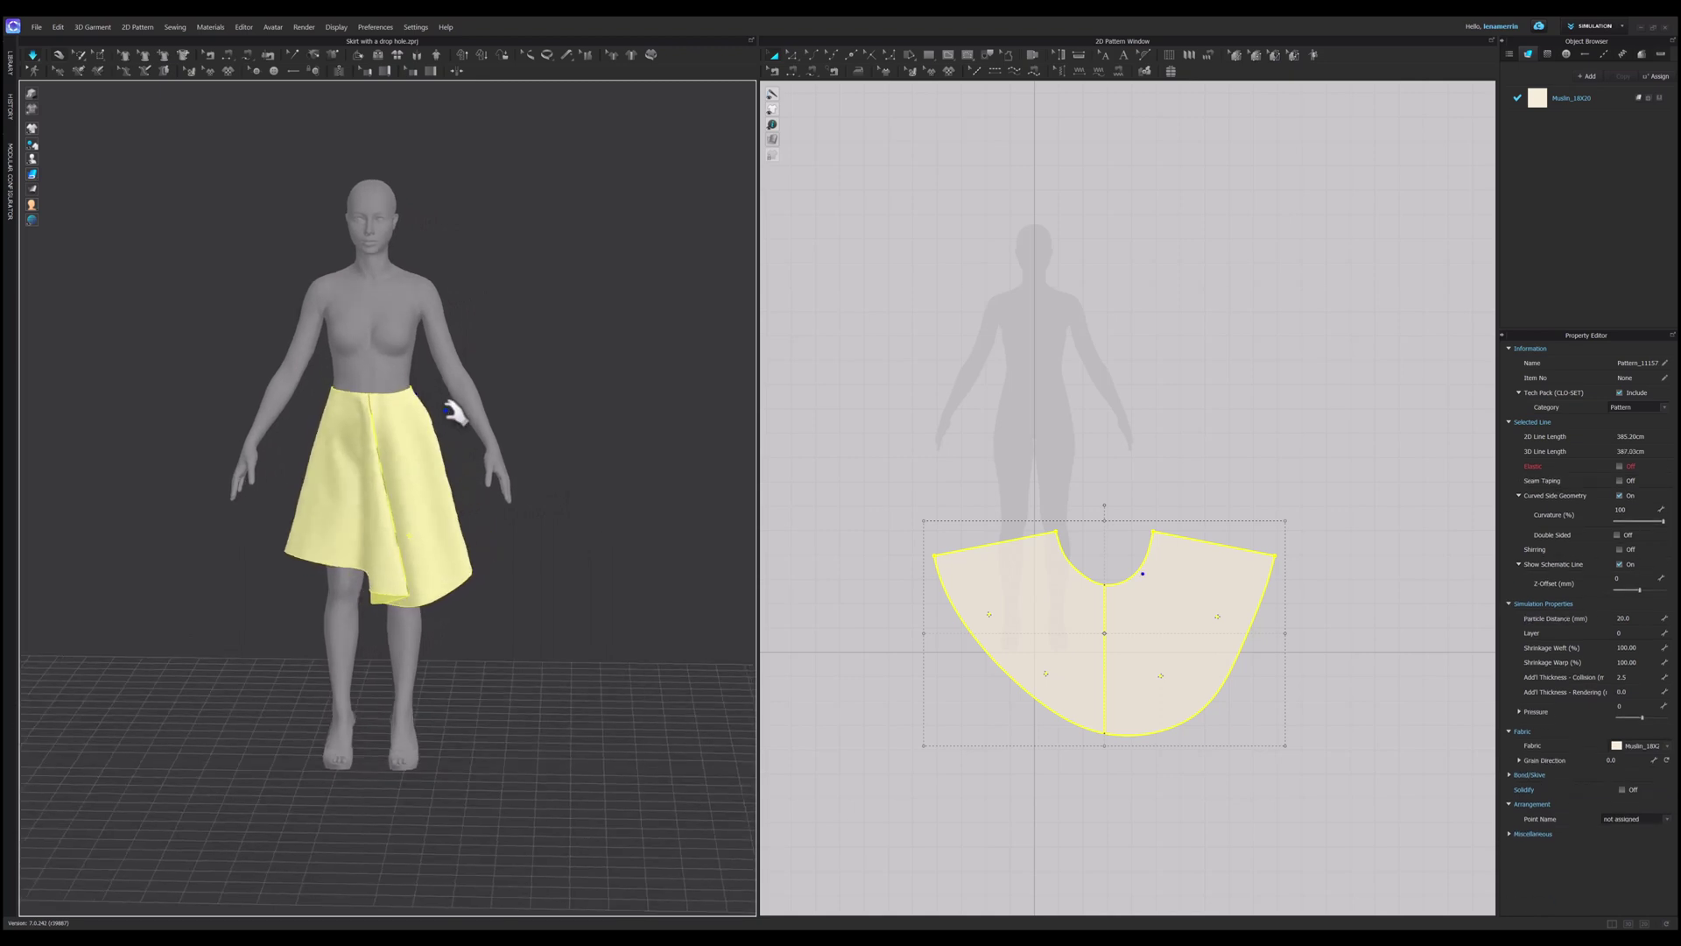
scroll(429, 366, "up", 4)
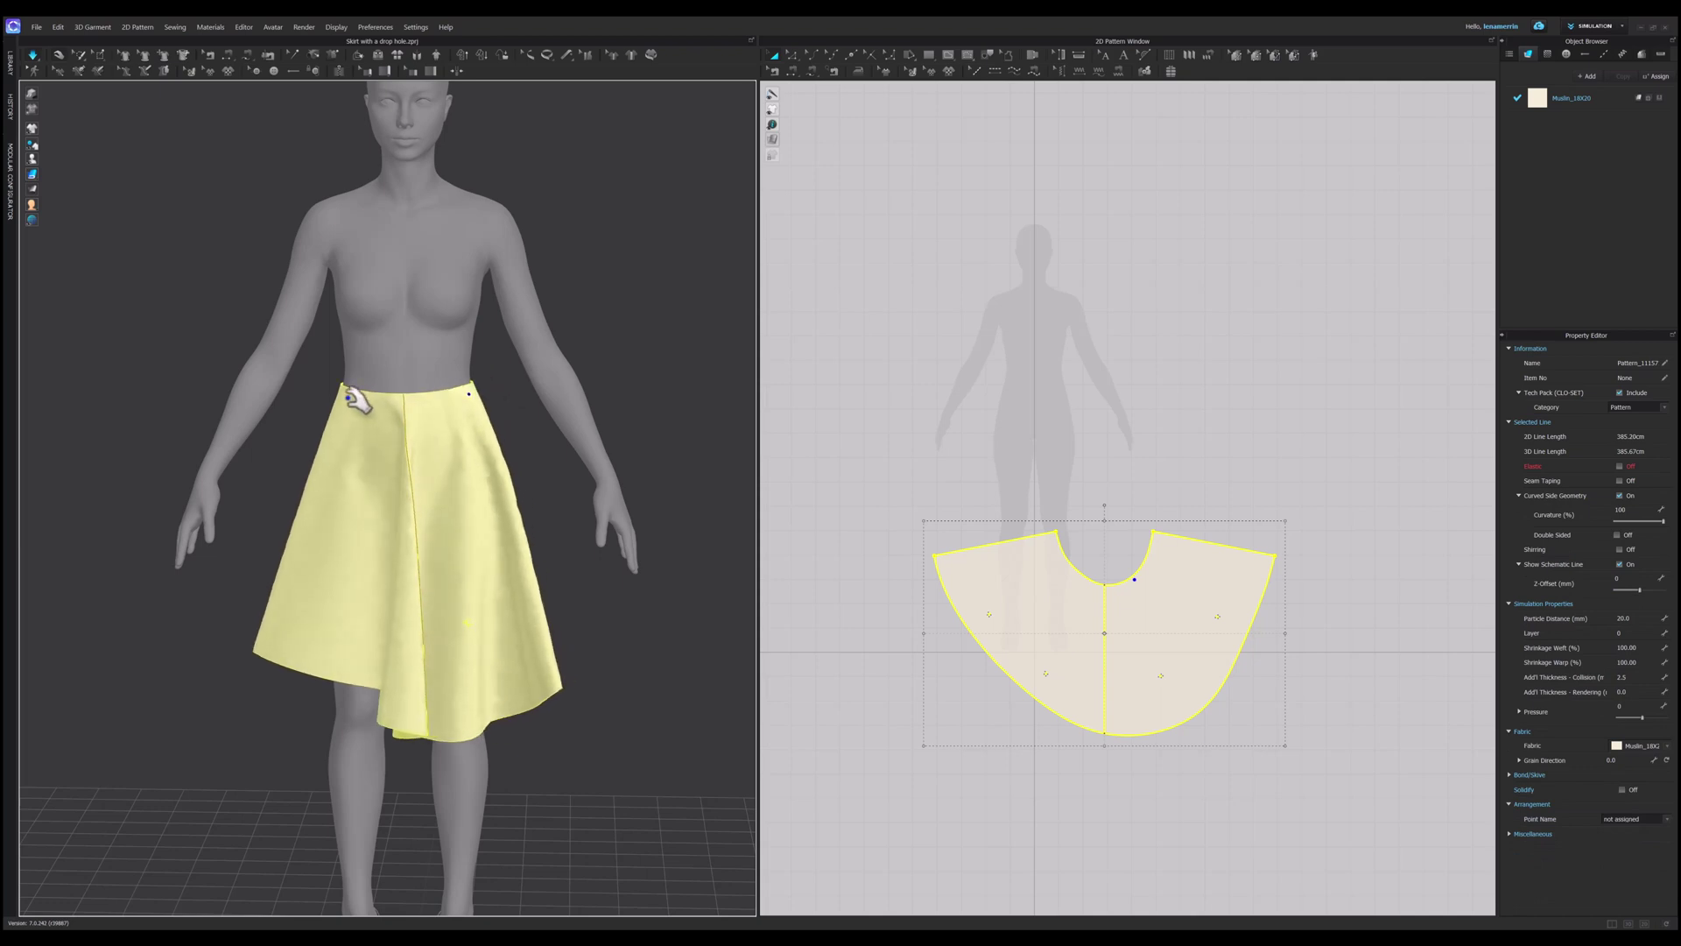
Step: Show the style lines on the avatar to check the skirt's waist and centre front alignment
mouse_move(63, 158)
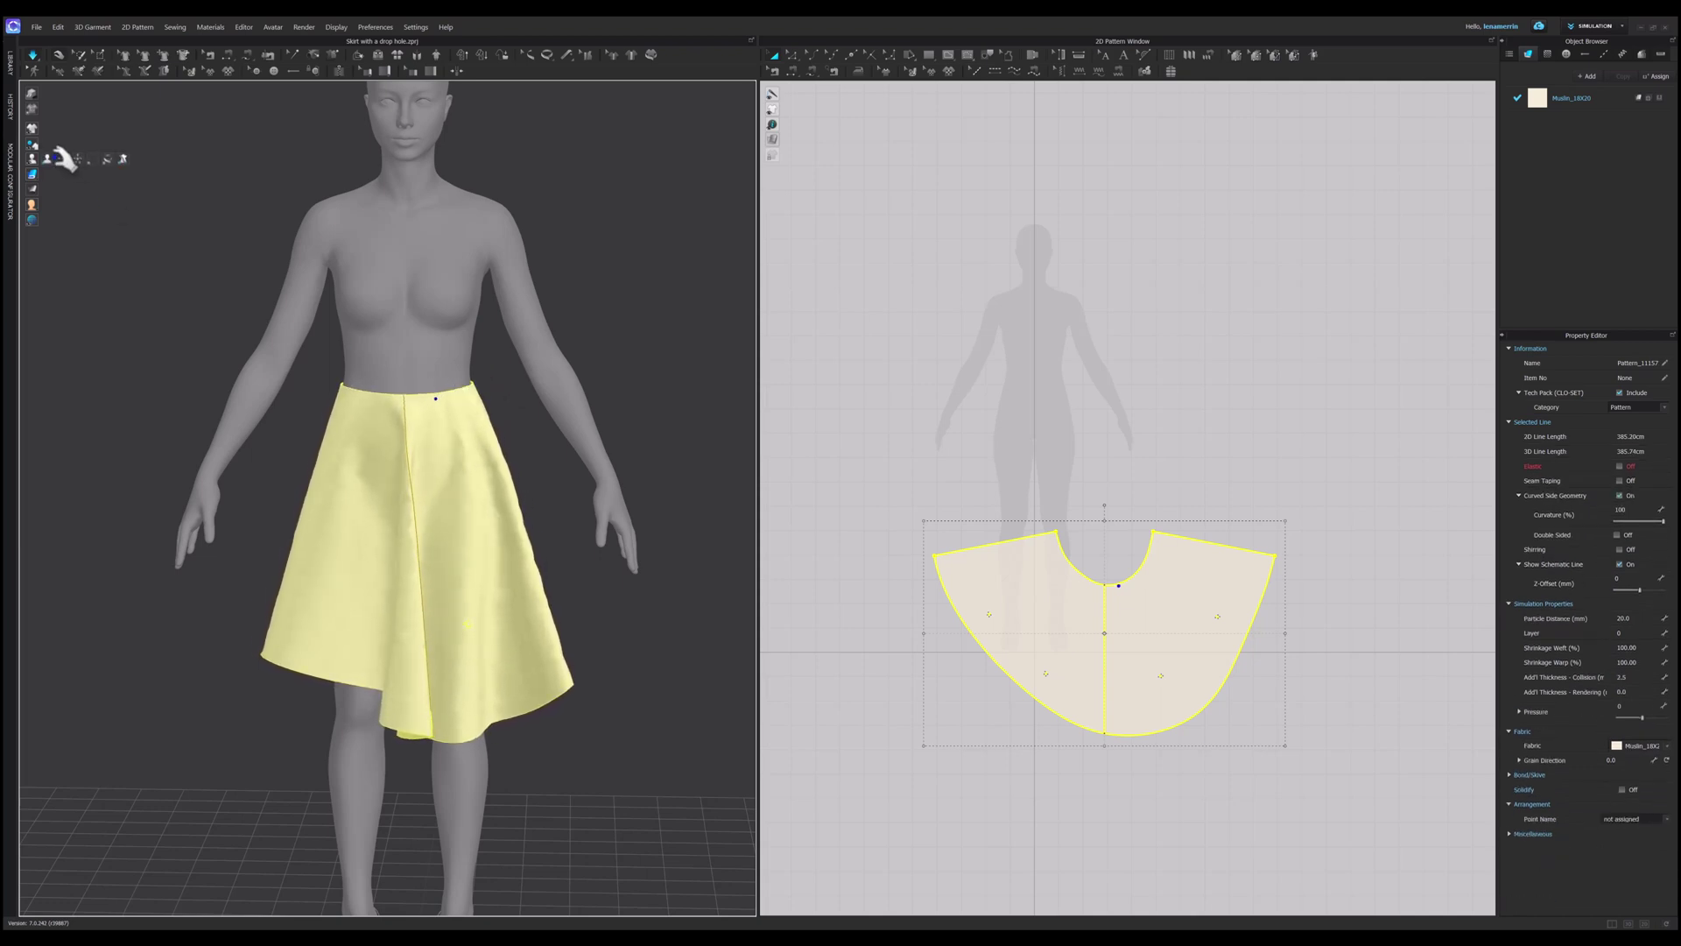
left_click(117, 161)
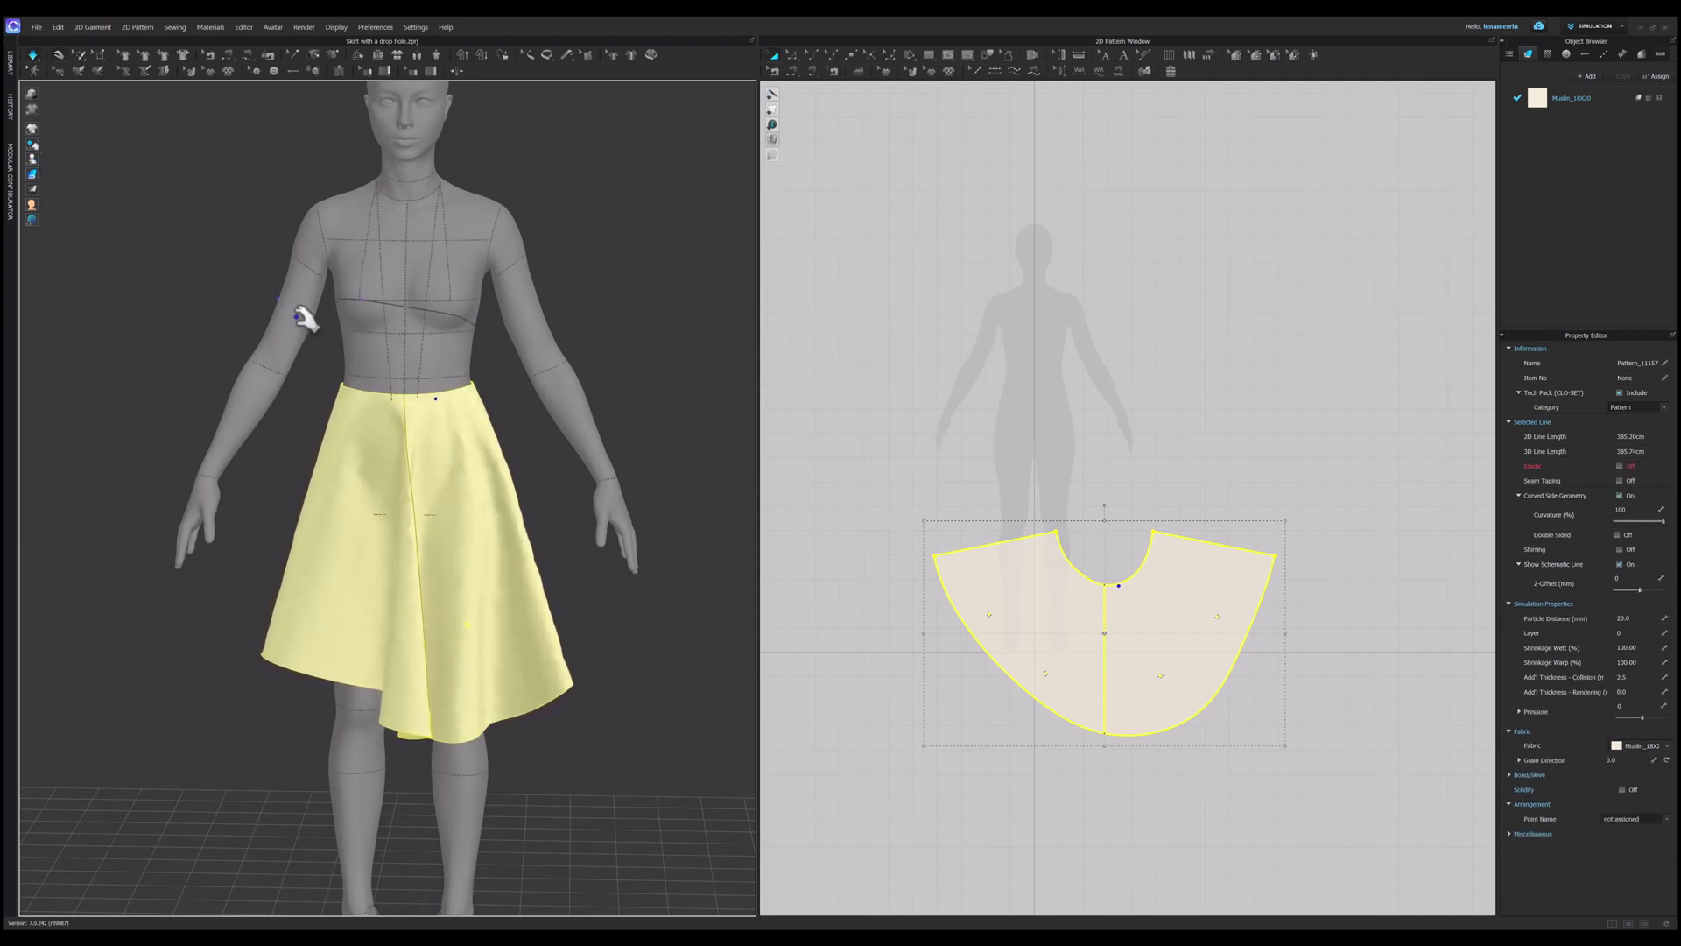
scroll(578, 389, "up", 2)
scroll(442, 412, "down", 3)
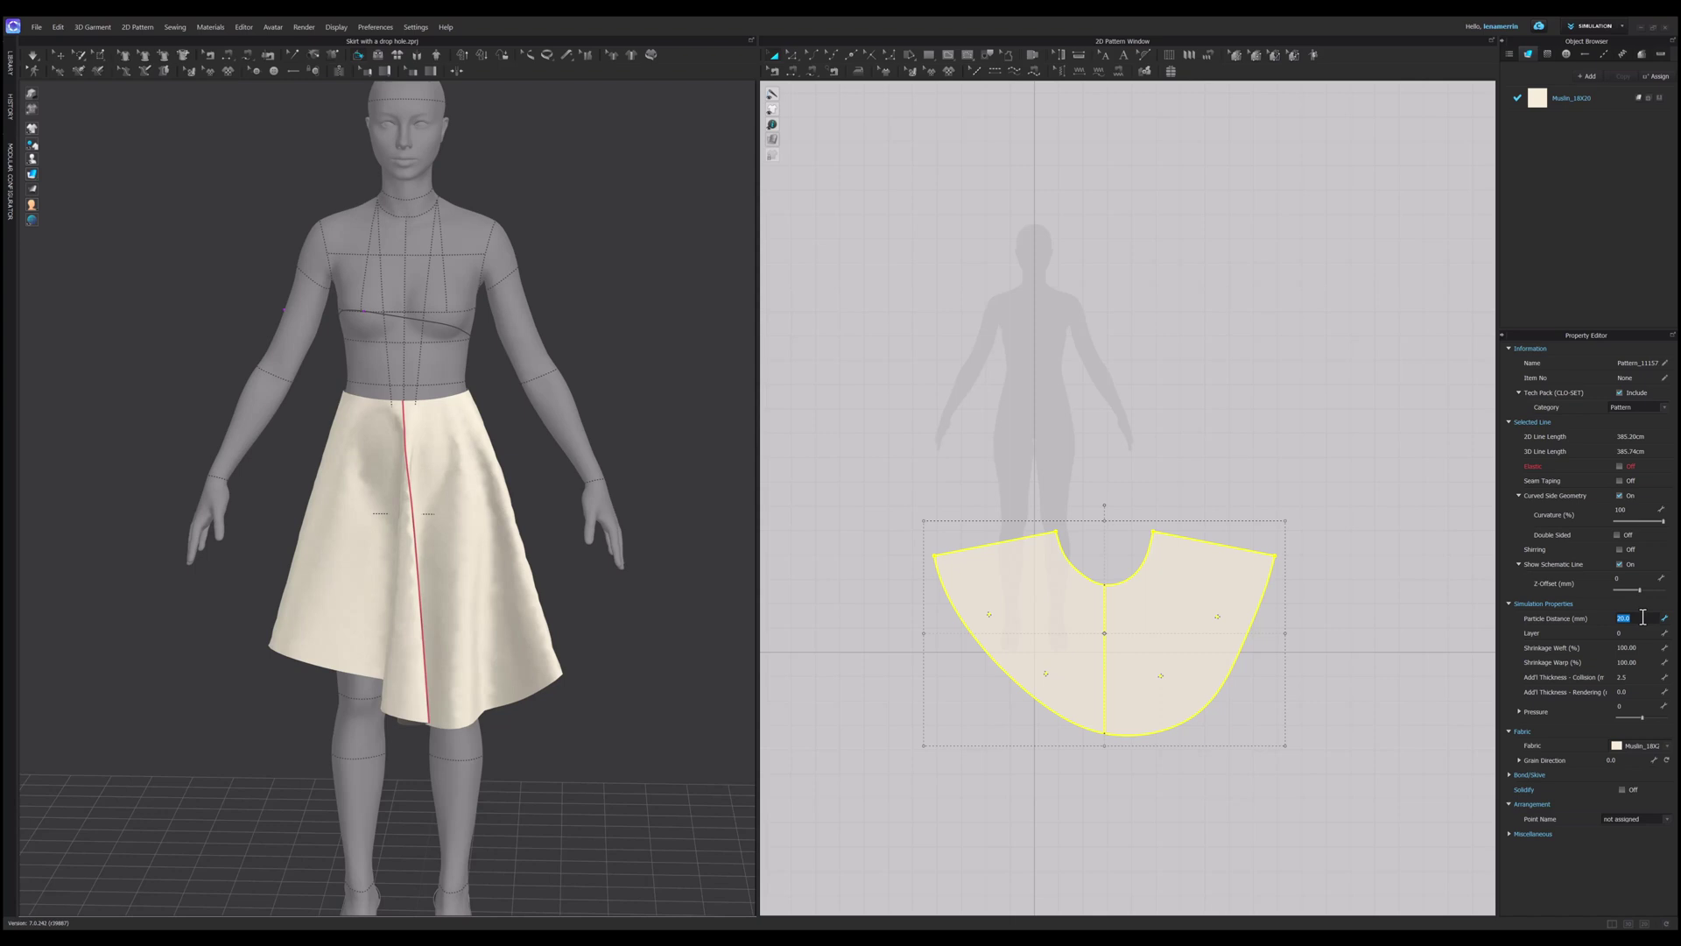
Step: Set the skirt's particle distance to 10 mm and enter a new fold angle for the centre front line
type("10")
key("Return")
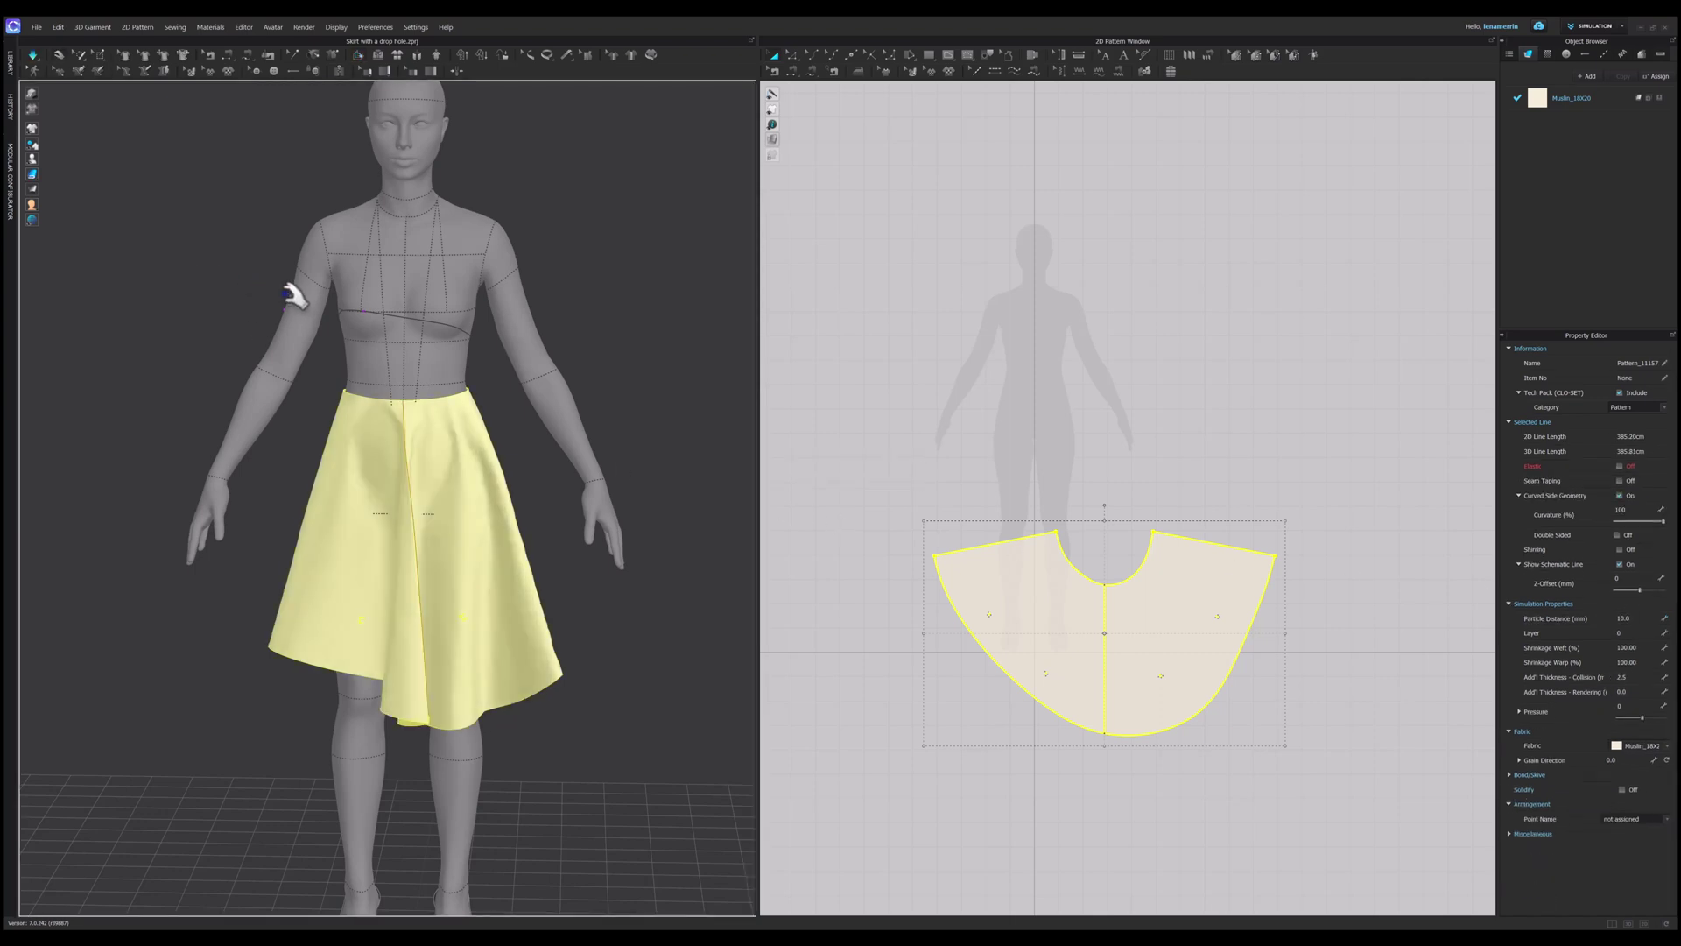
left_click(1128, 404)
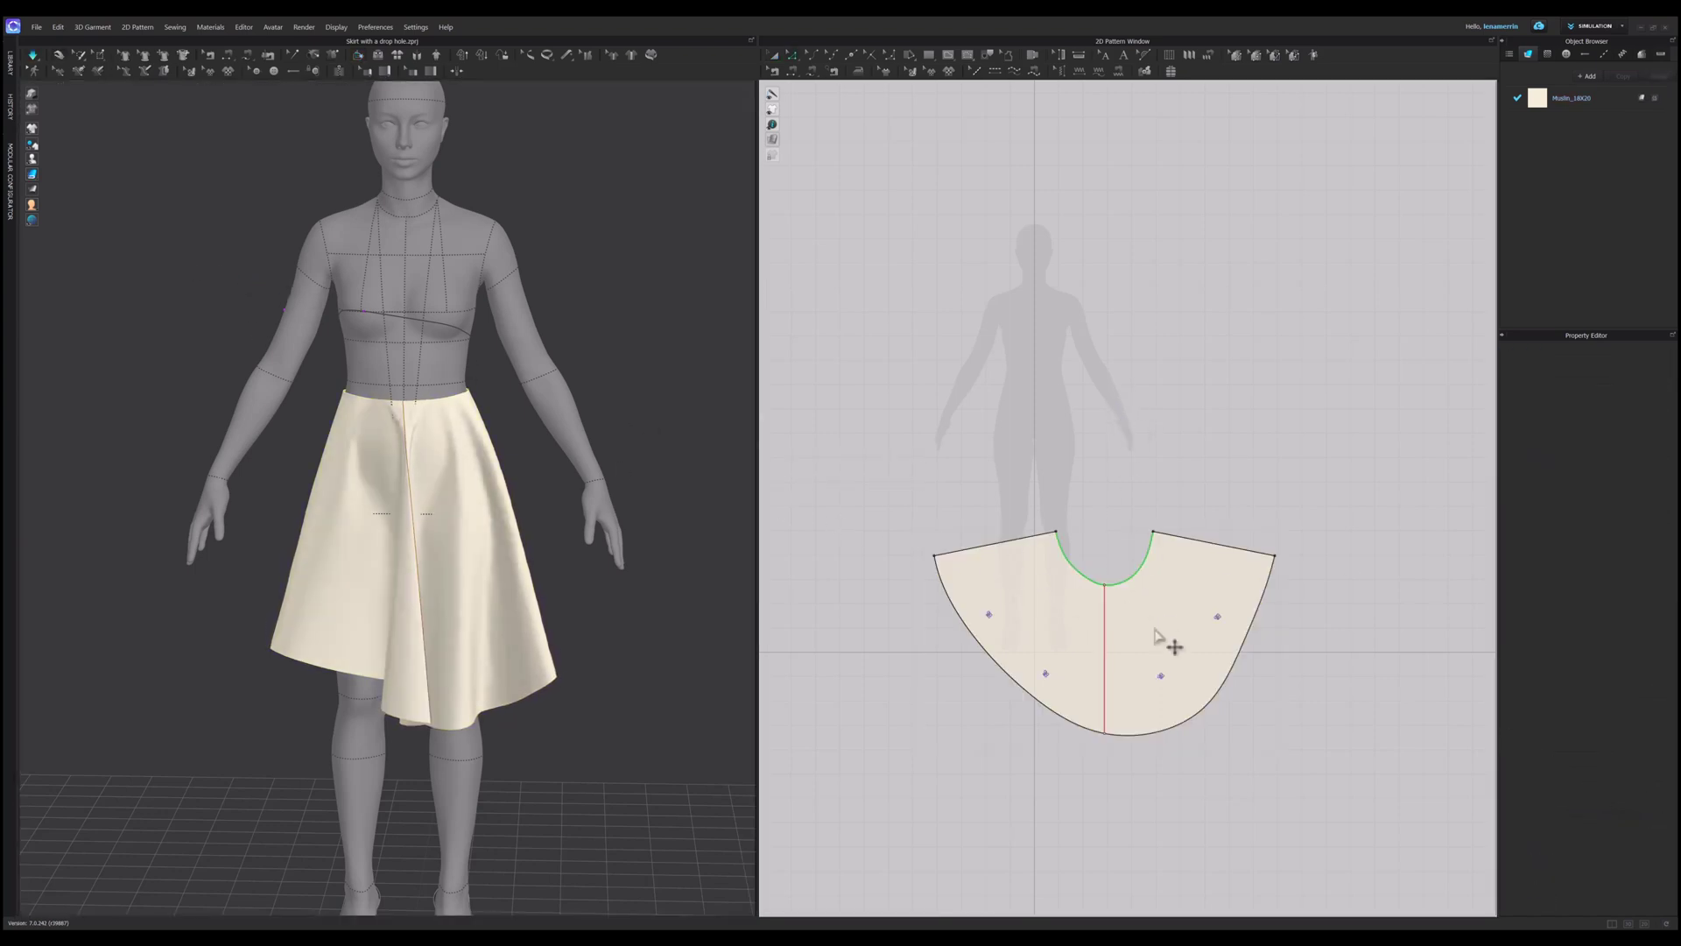
left_click(1106, 648)
left_click(1634, 429)
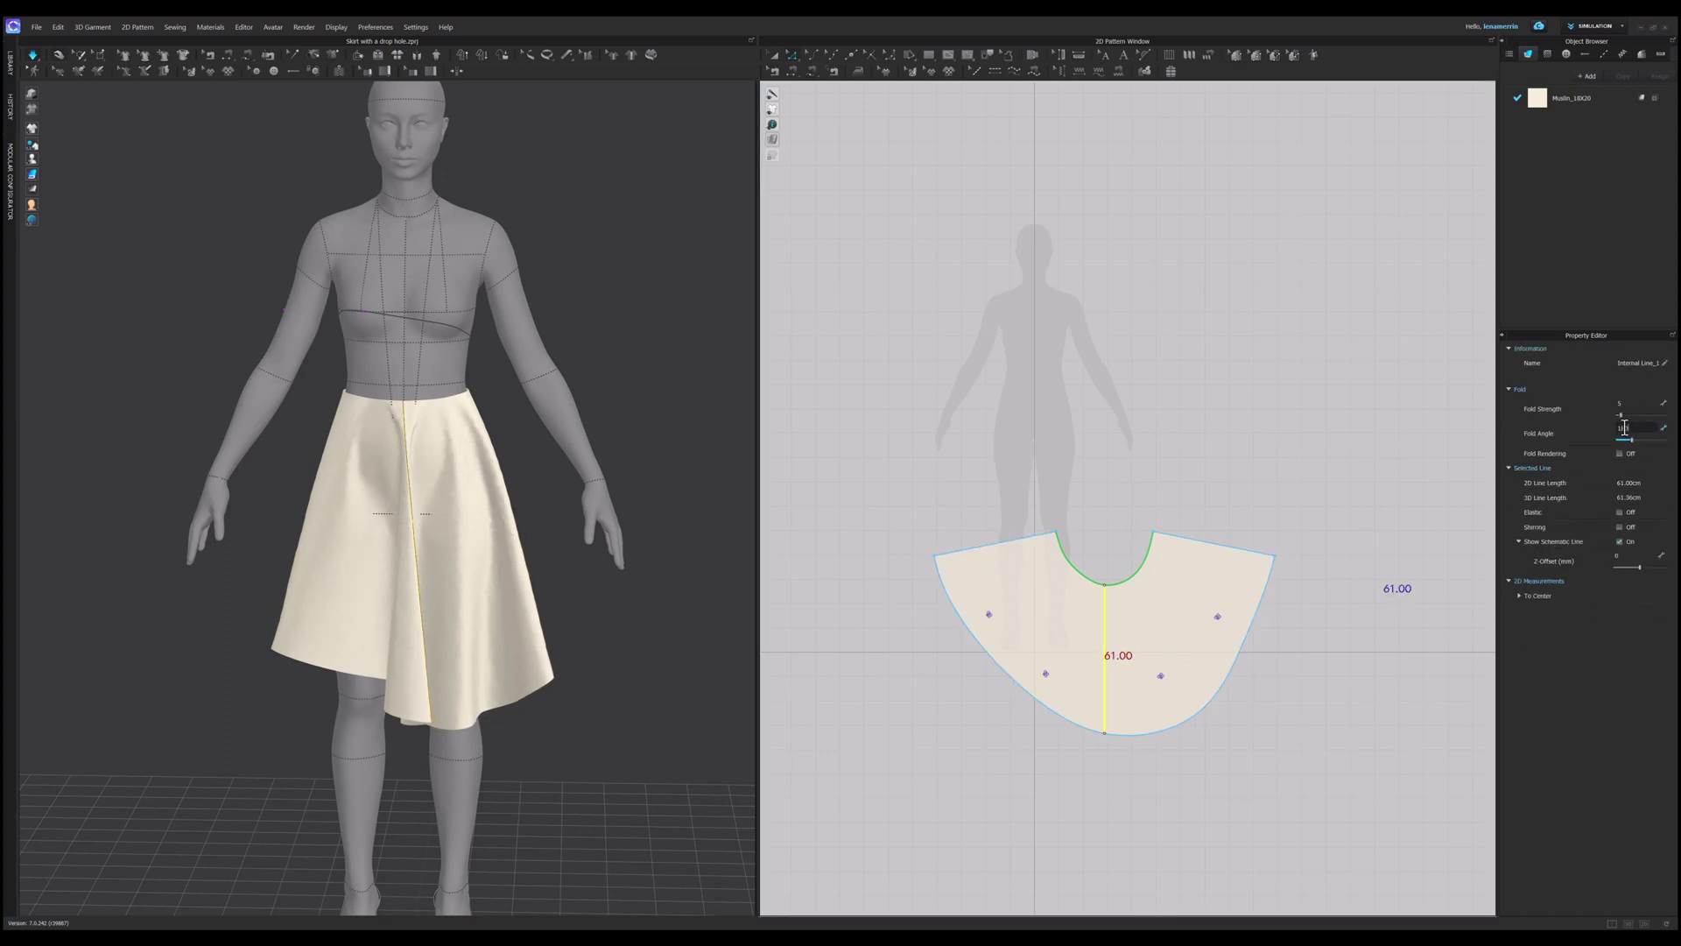
key("Return")
Step: Hide the style lines on the avatar
left_click(659, 352)
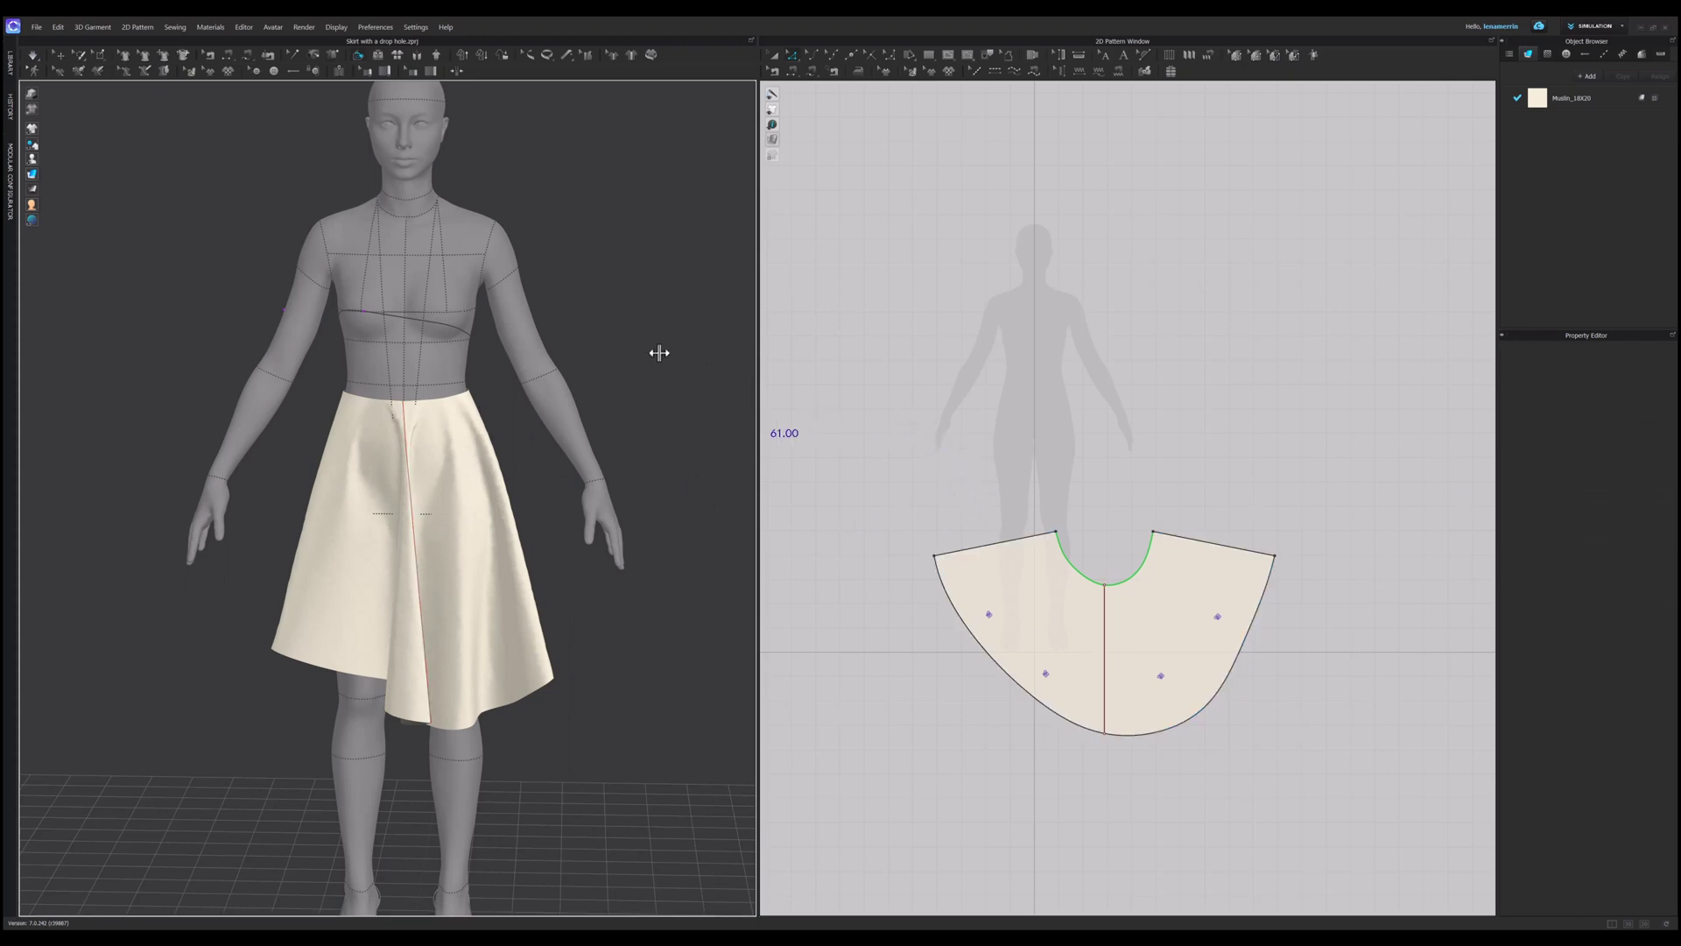
scroll(570, 333, "up", 1)
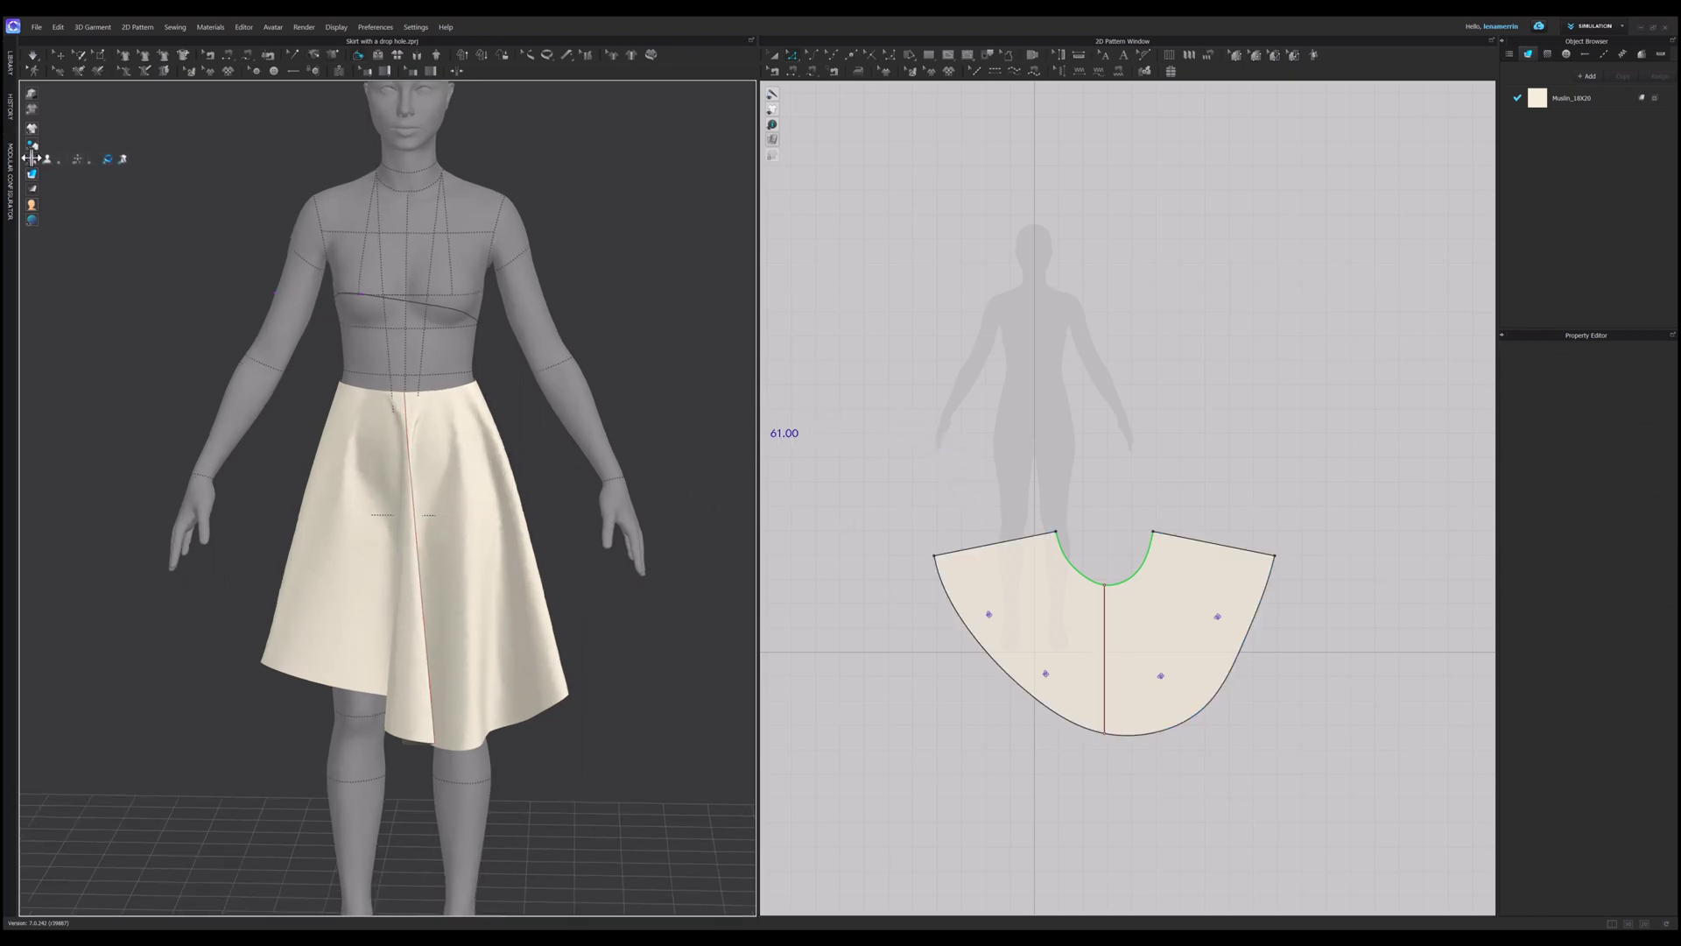
left_click(107, 159)
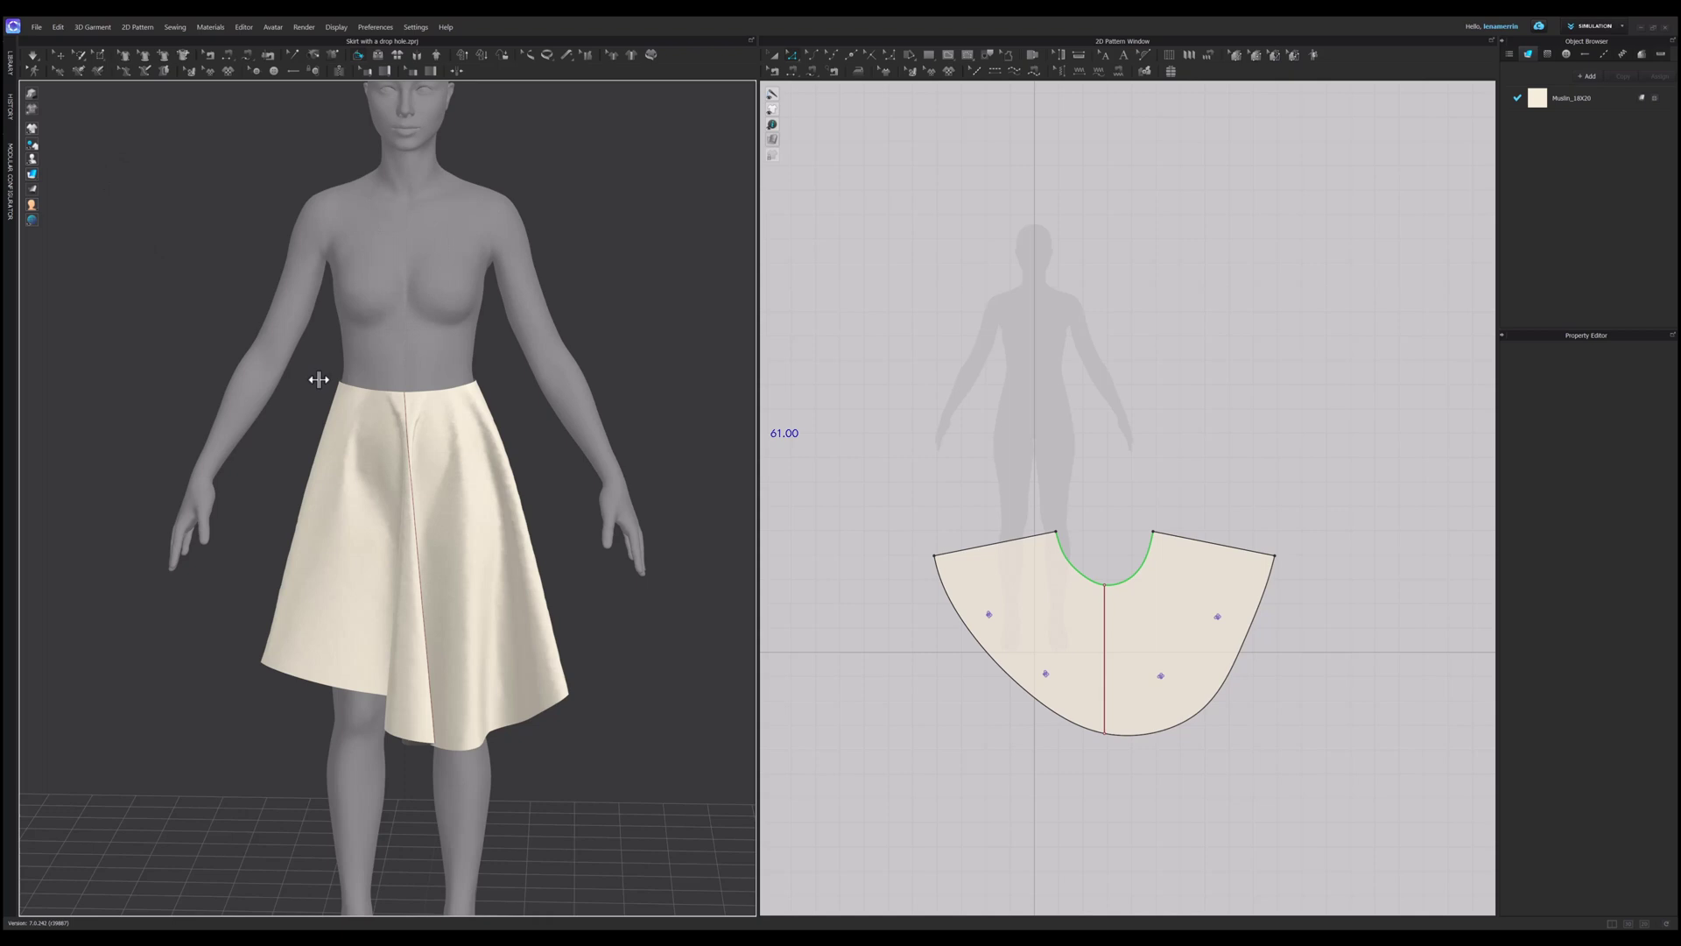
Step: Simulate the skirt again and pull its back and front hem to even out the drape
scroll(318, 376, "down", 2)
right_click_drag(359, 399, 452, 392)
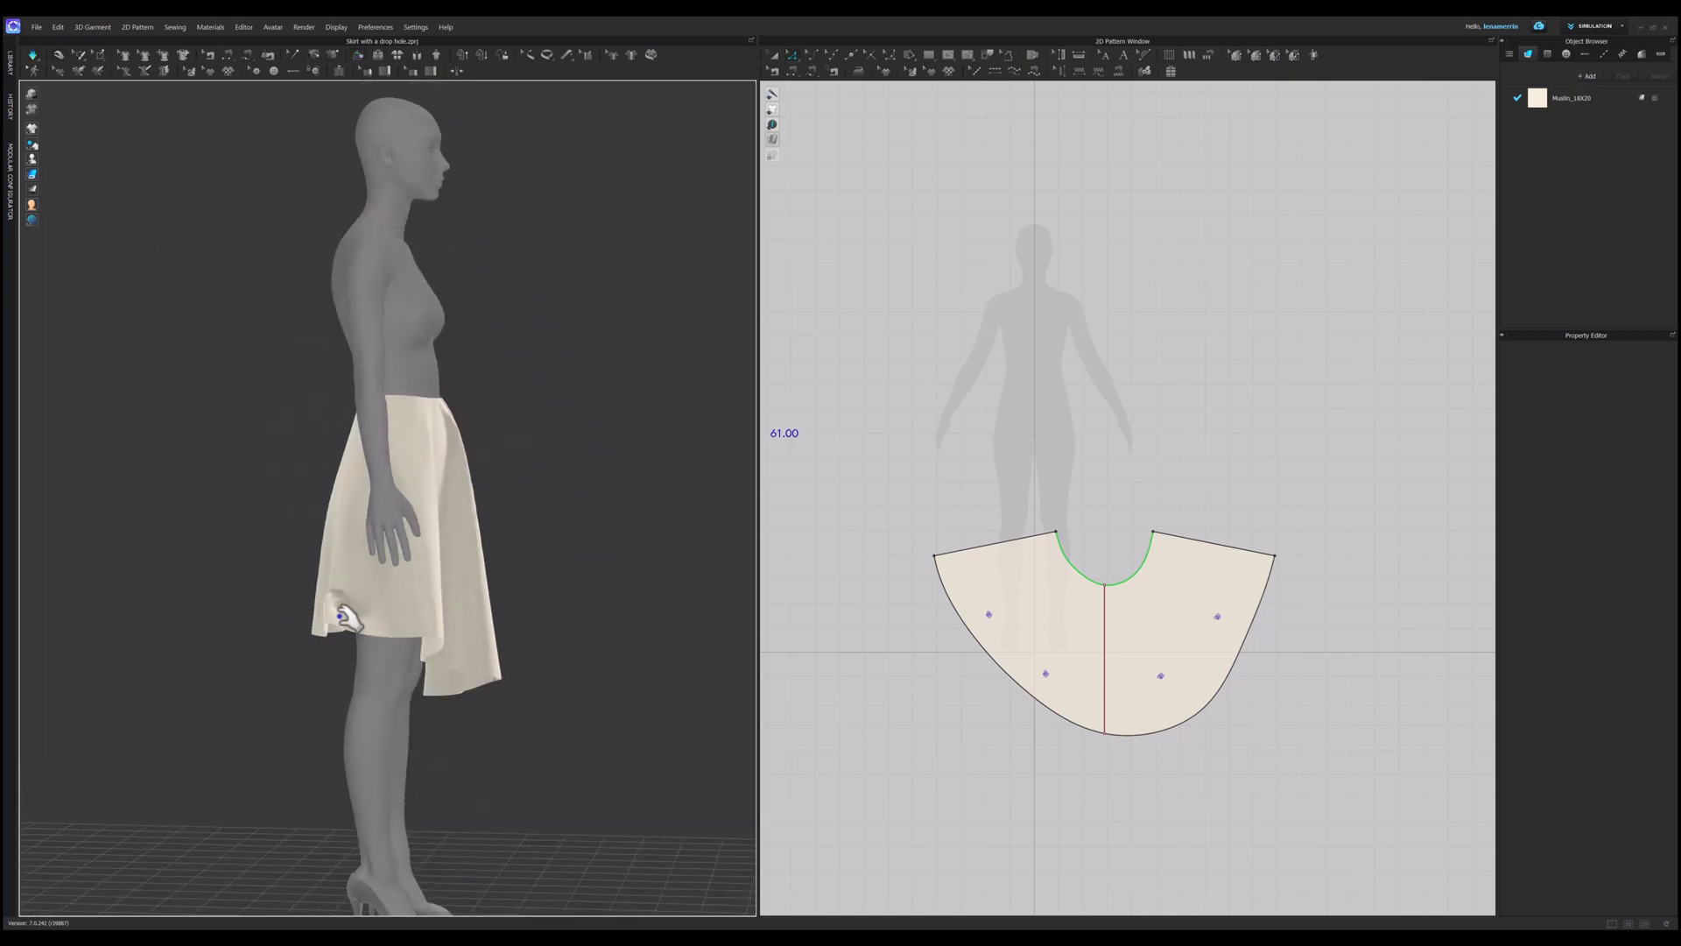
left_click(315, 630)
right_click_drag(392, 599, 306, 620)
left_click(496, 722)
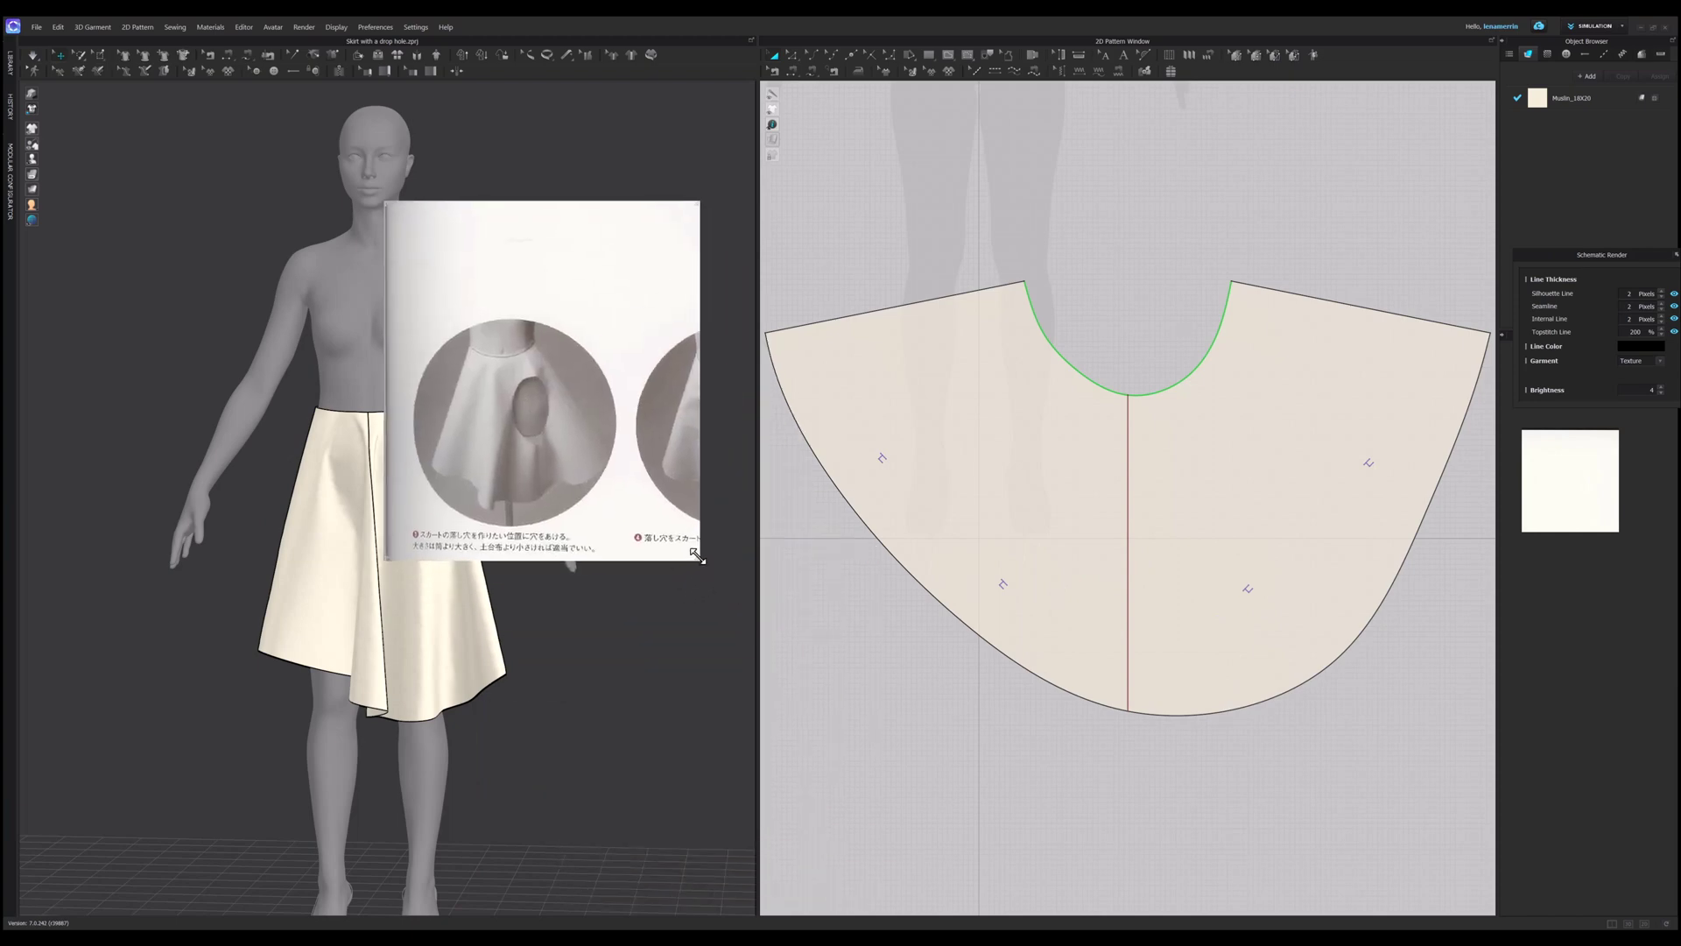
Step: Enlarge the reference page to study the drop-hole photos, and shrink it to a small view beside the skirt pattern
left_click_drag(697, 556, 928, 909)
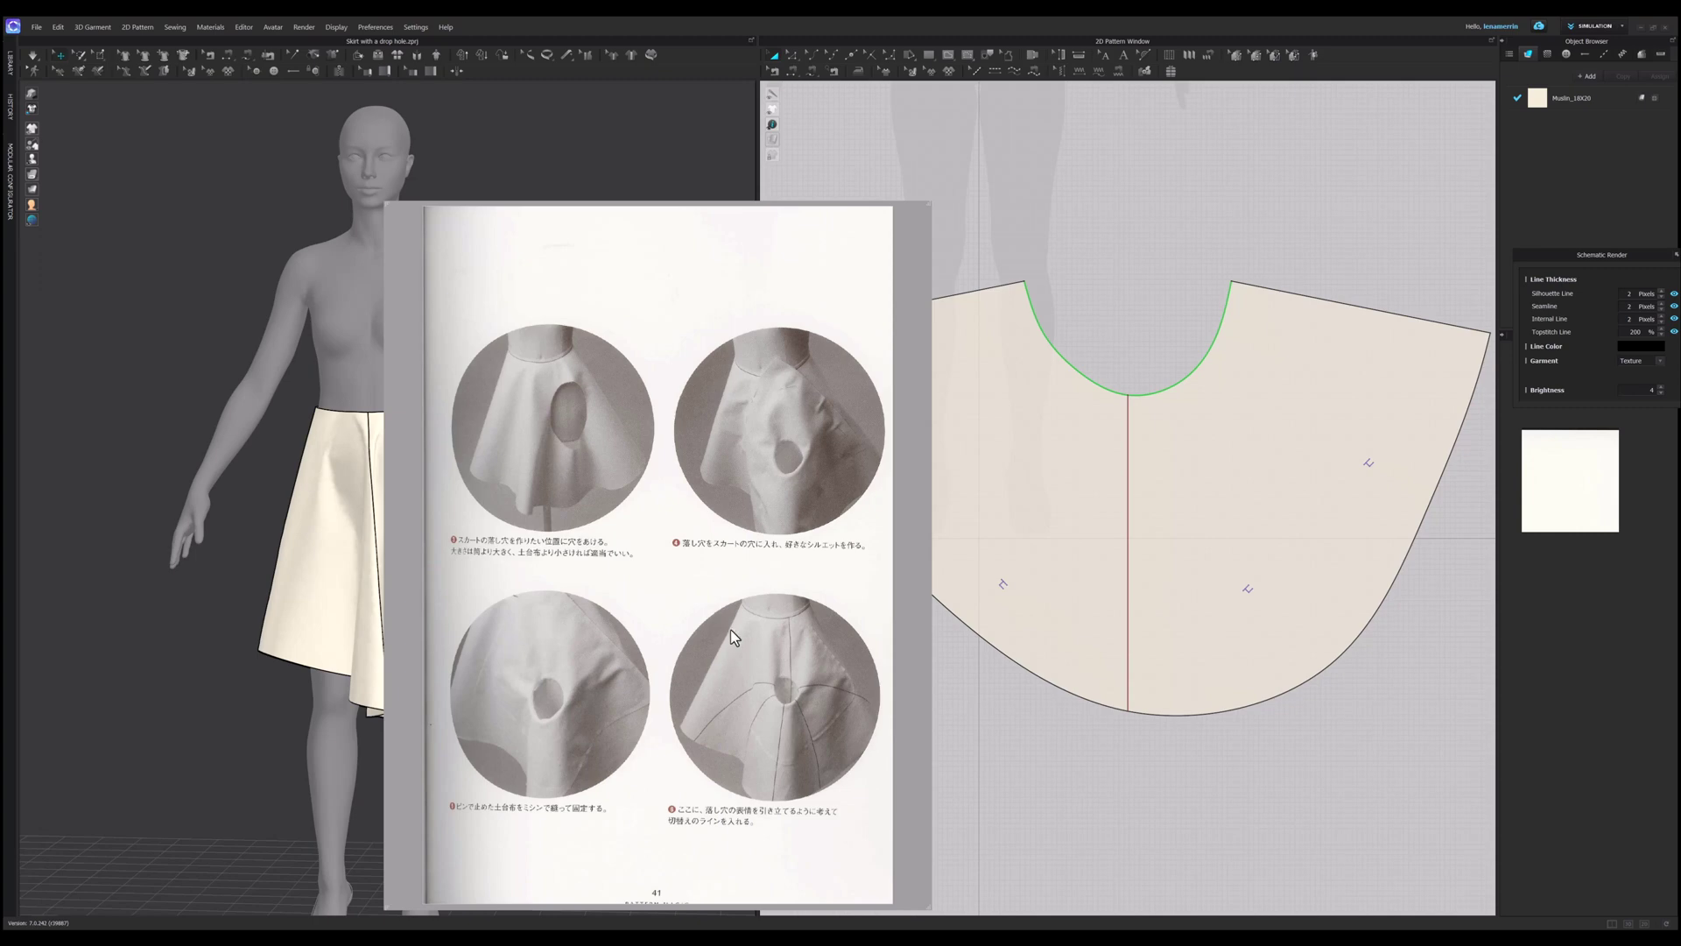
left_click_drag(927, 907, 604, 431)
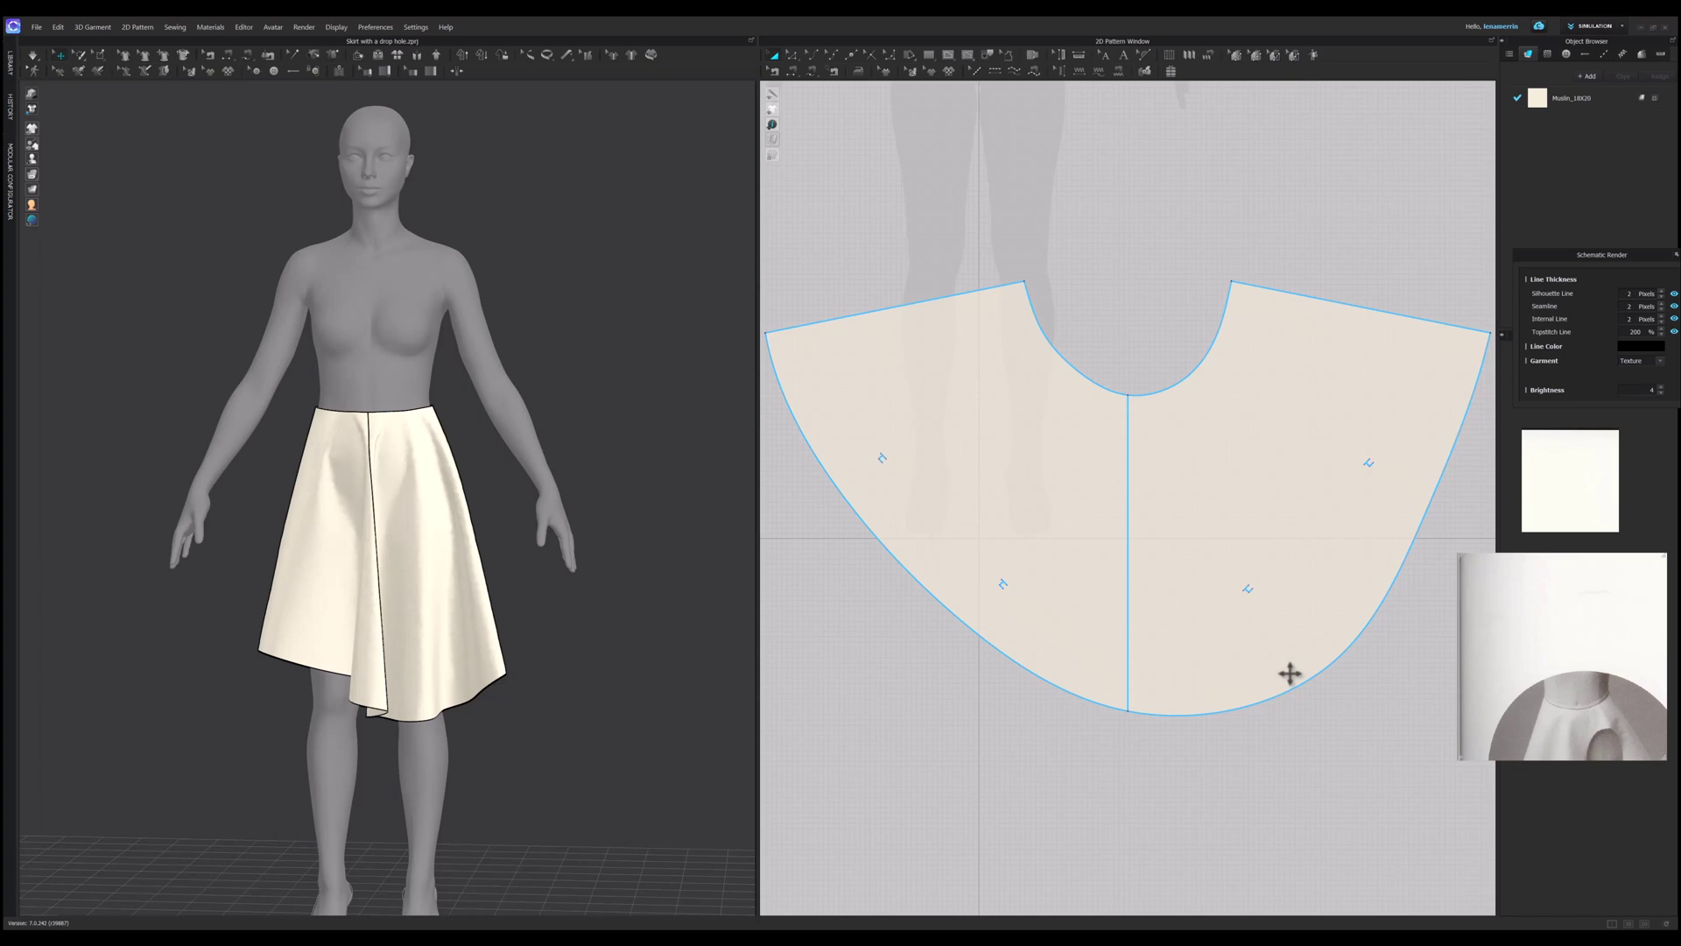
scroll(913, 506, "down", 2)
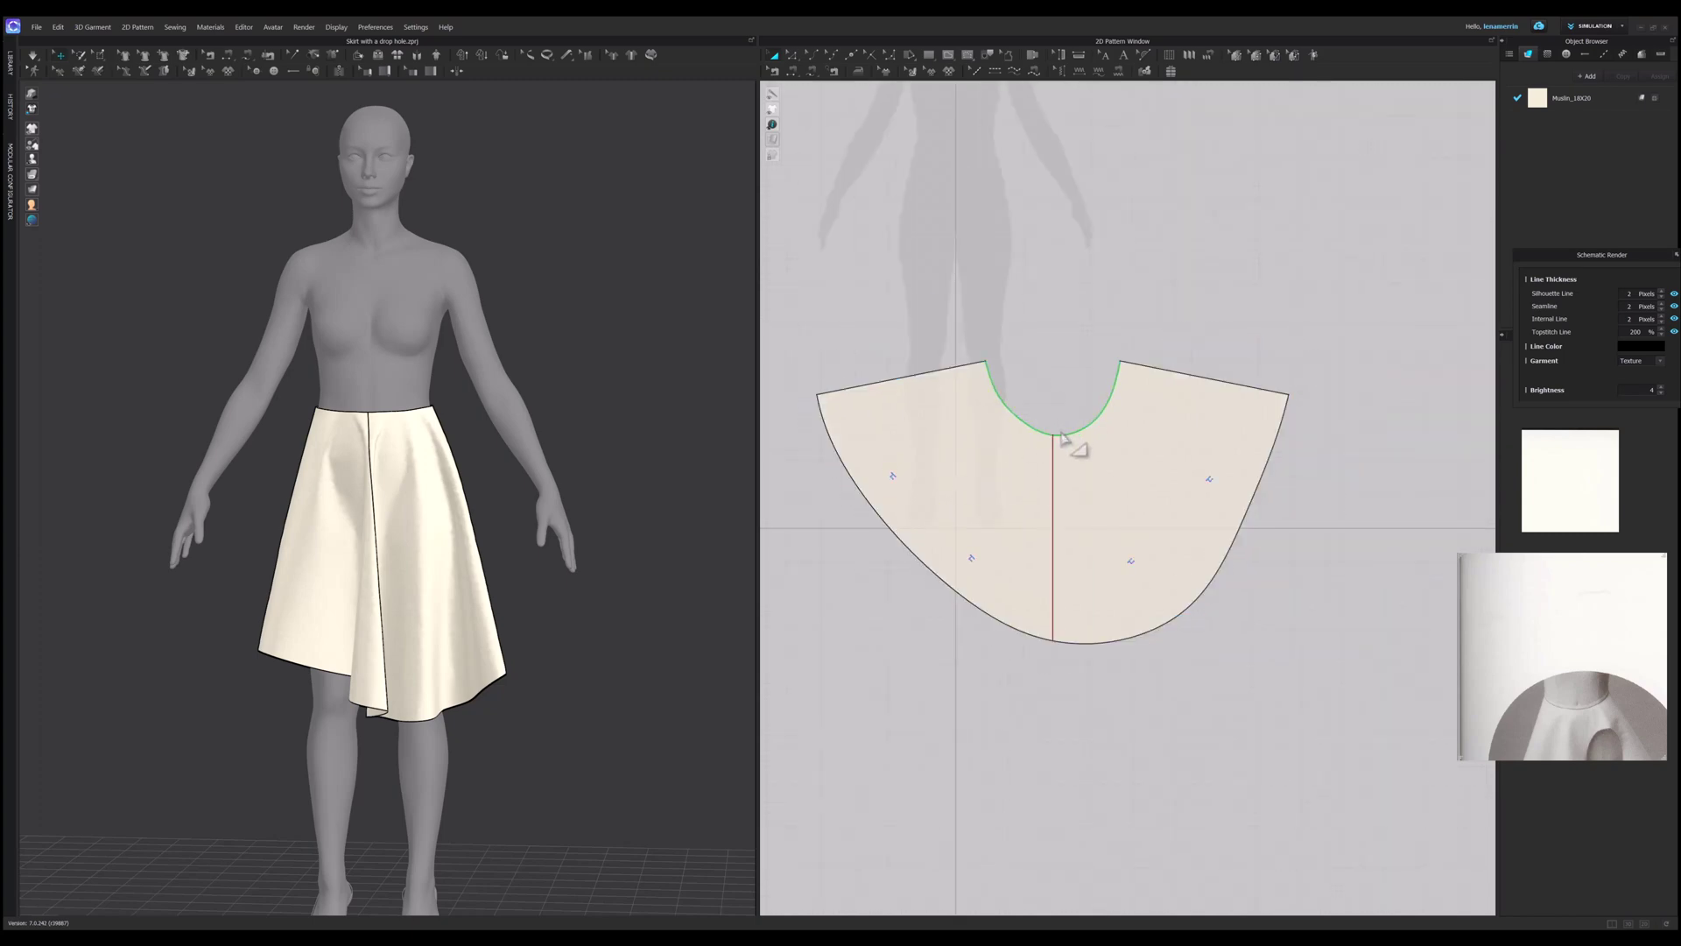
Step: Add a point on the waistline where the centre front line meets it, and delete the centre front line
scroll(1075, 443, "up", 1)
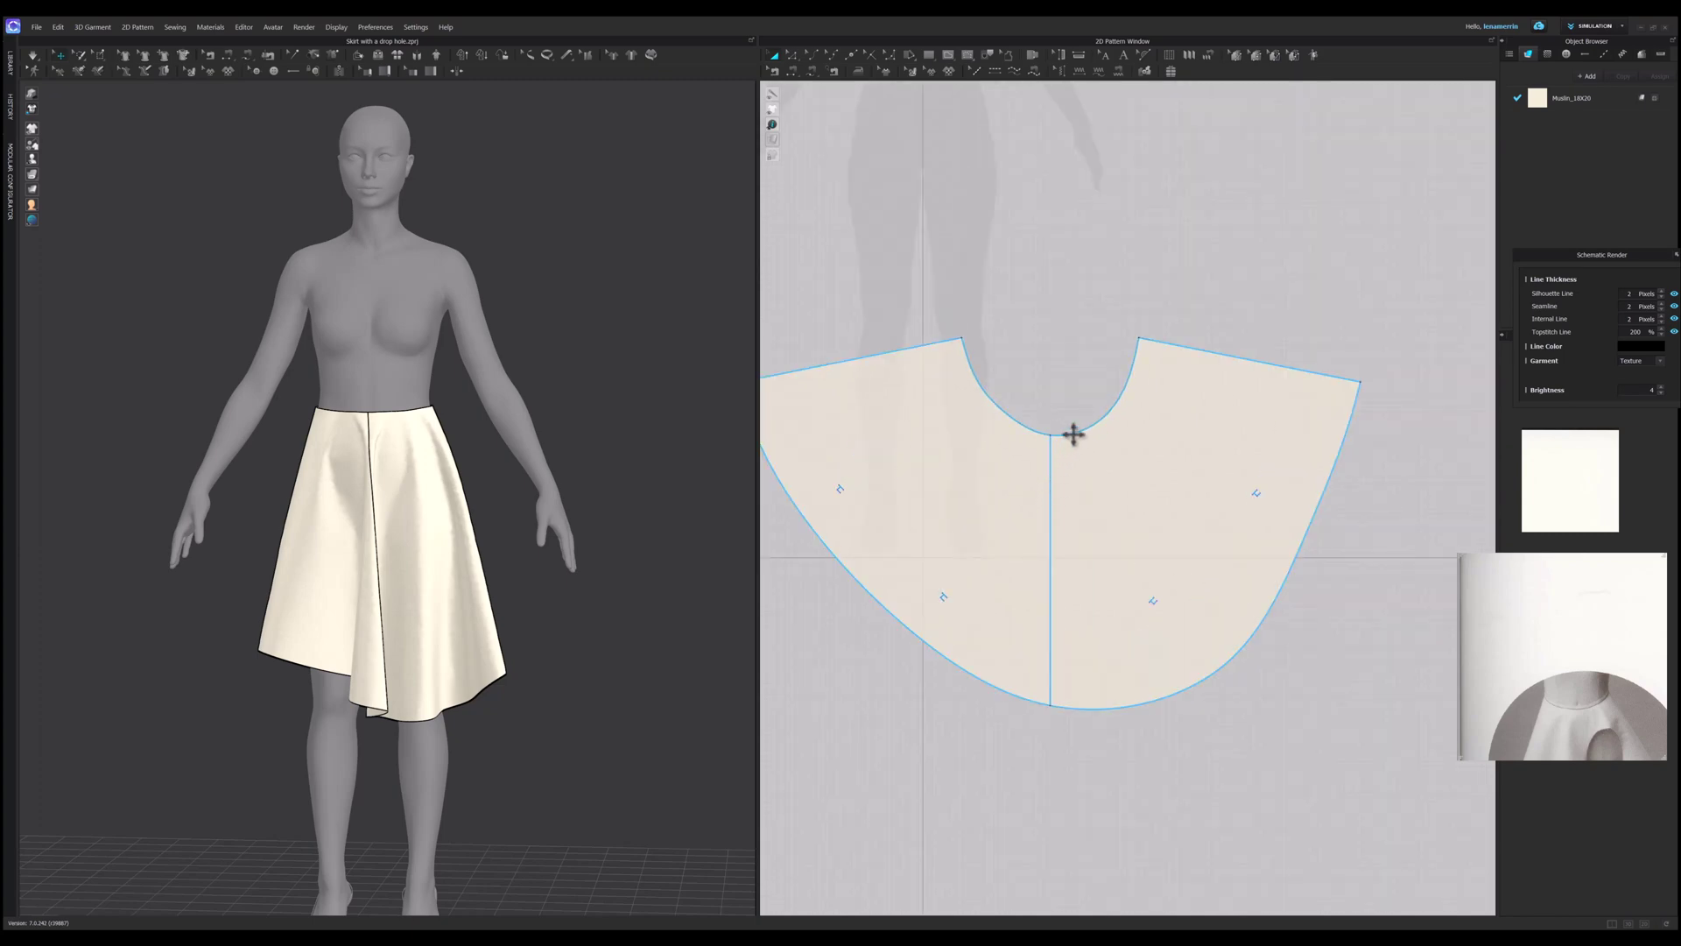
left_click(1074, 432)
left_click(1069, 396)
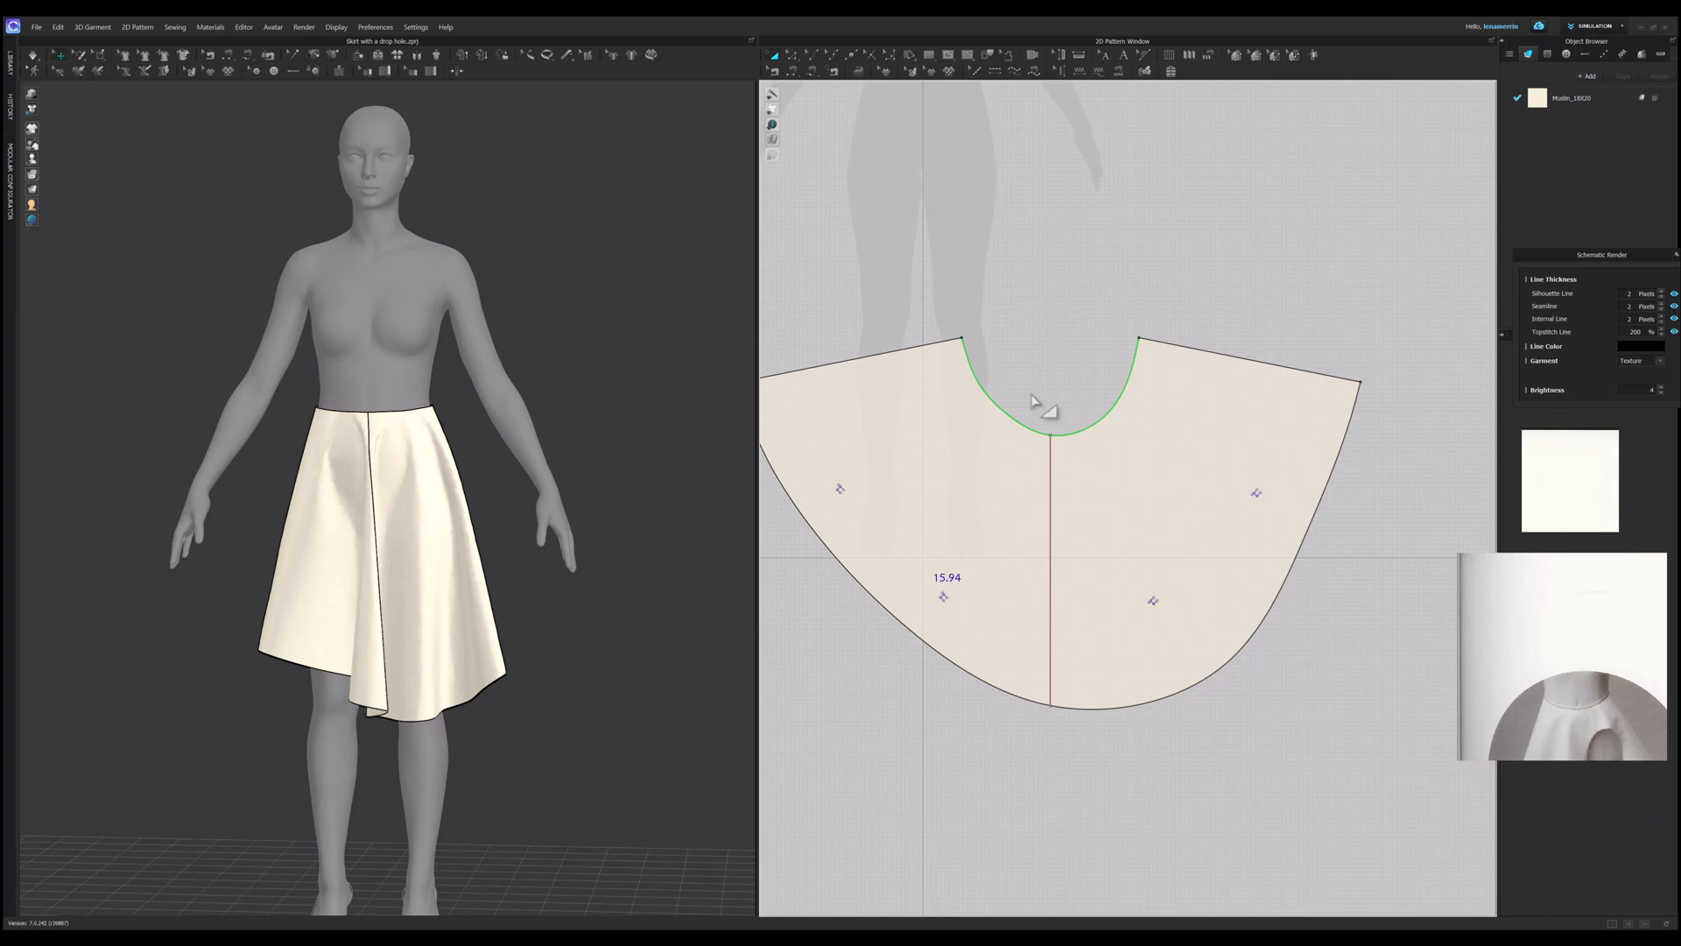
right_click(1067, 443)
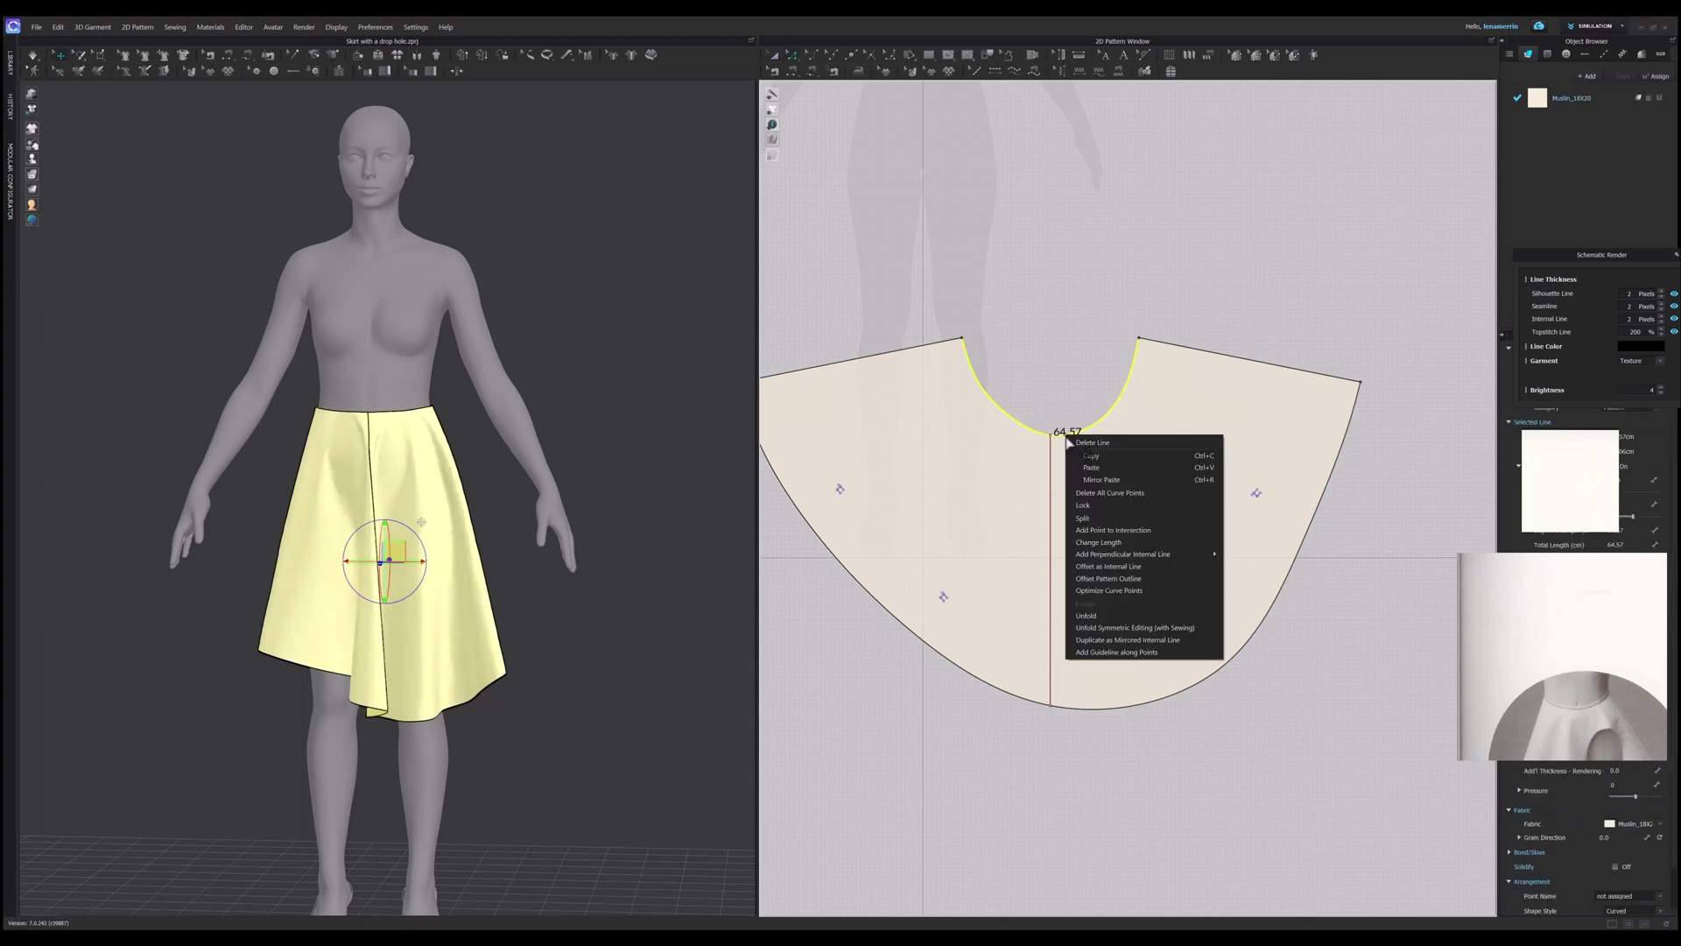
left_click(1096, 529)
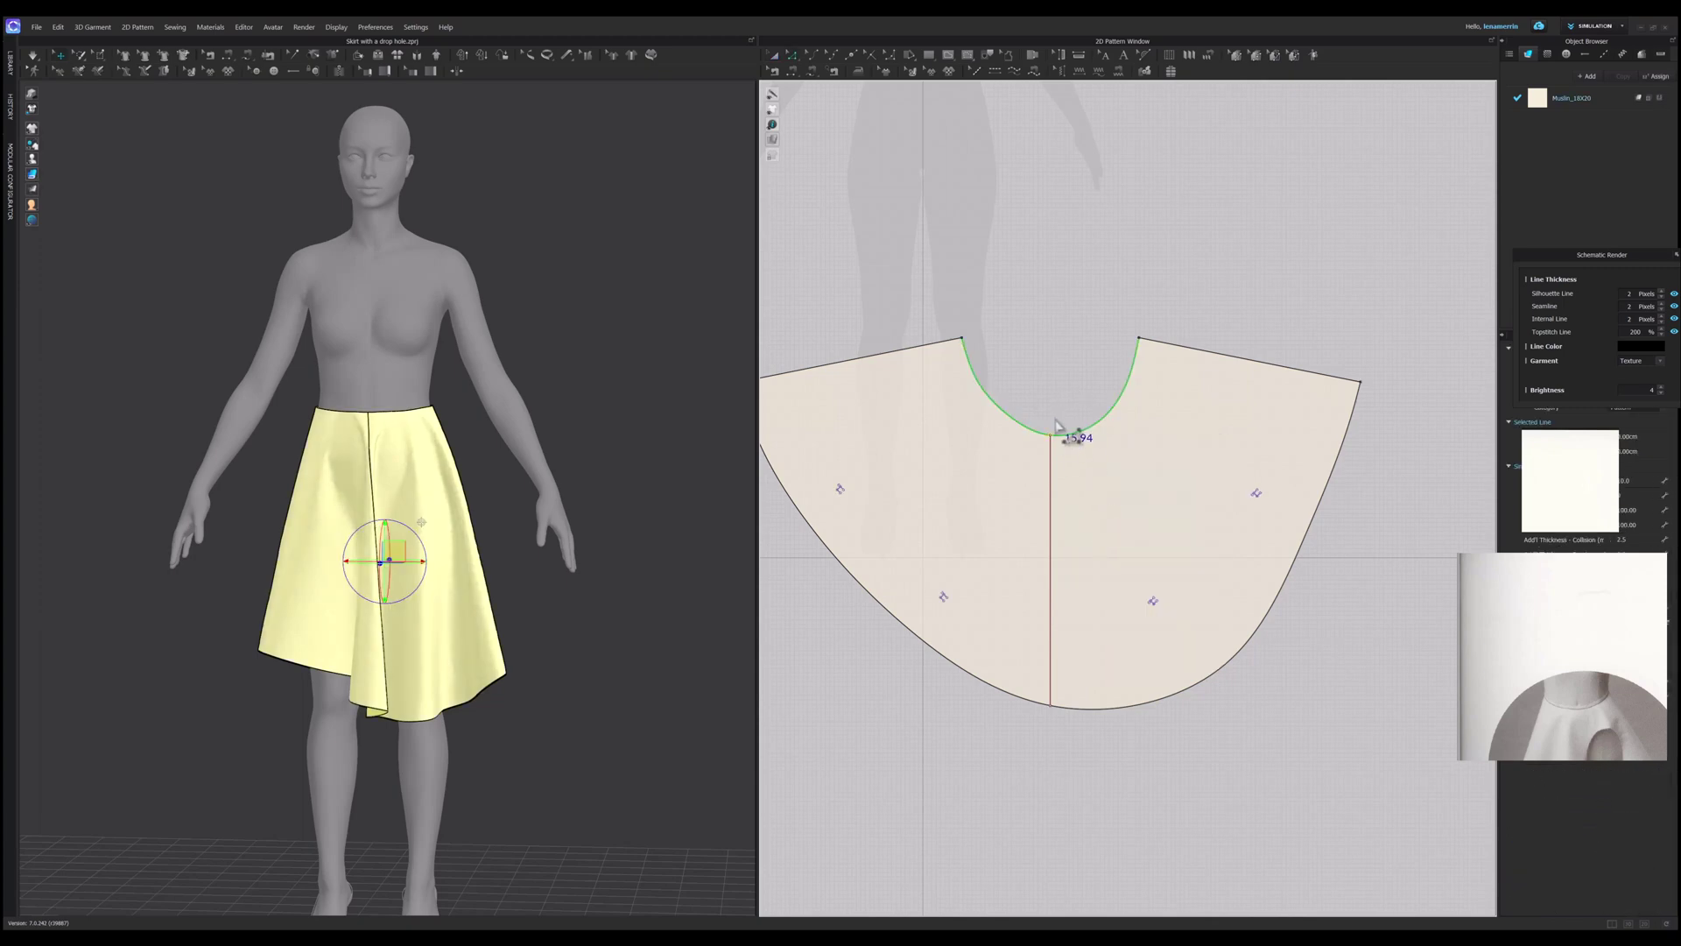
left_click(1065, 556)
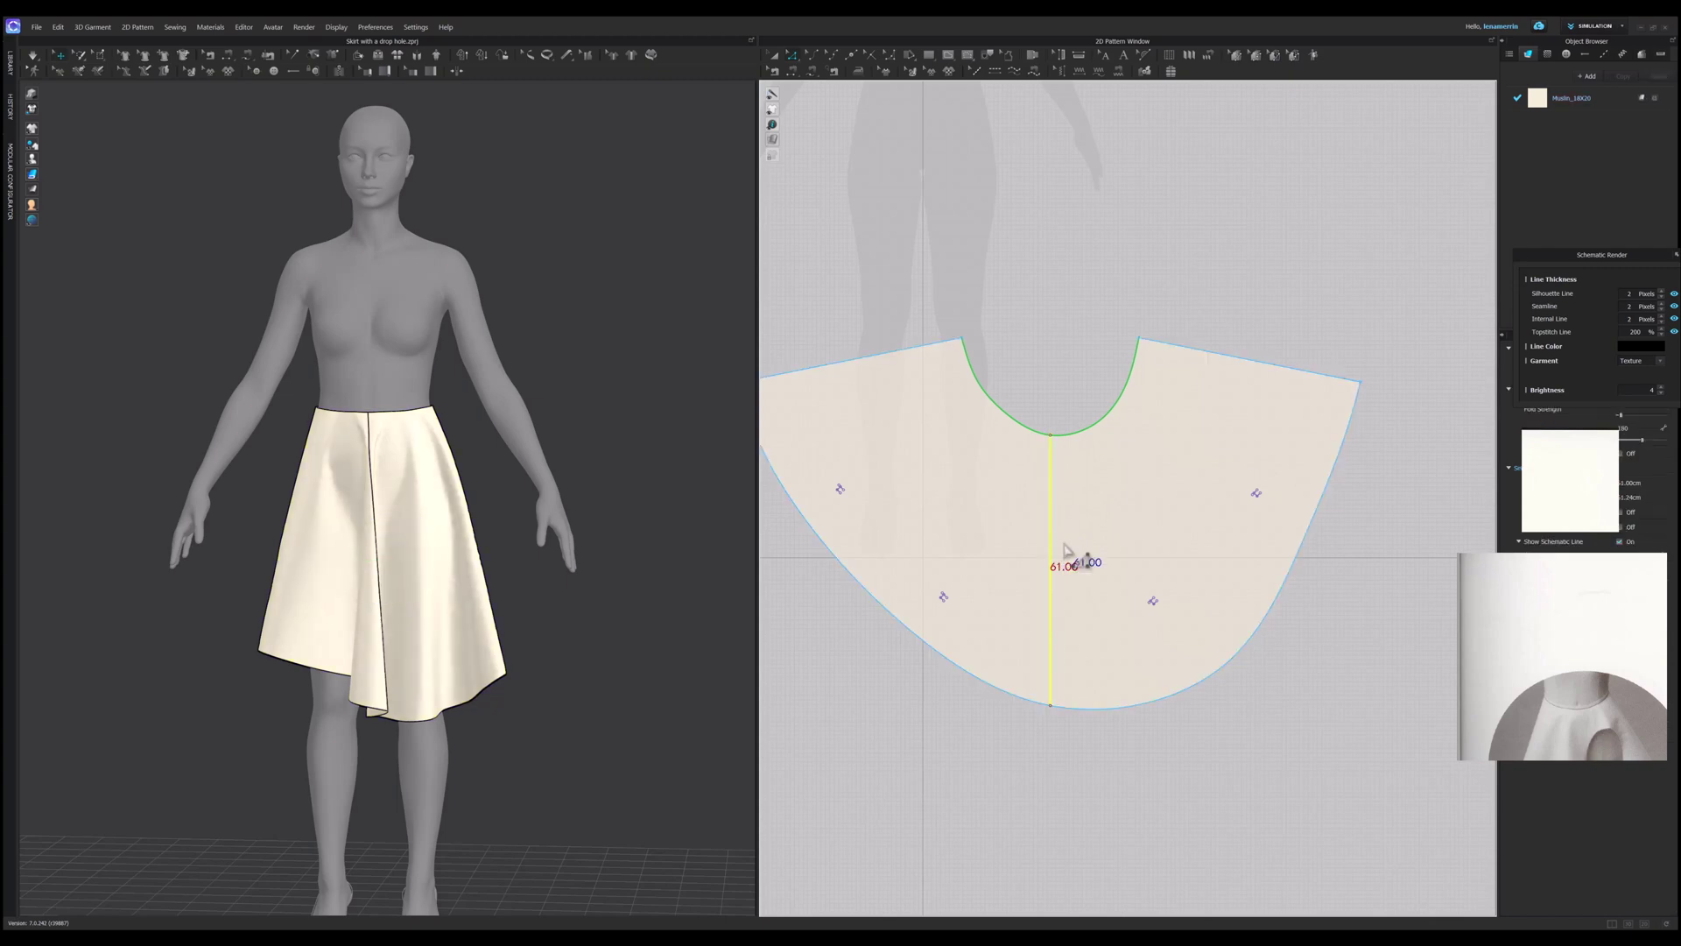
key("Delete")
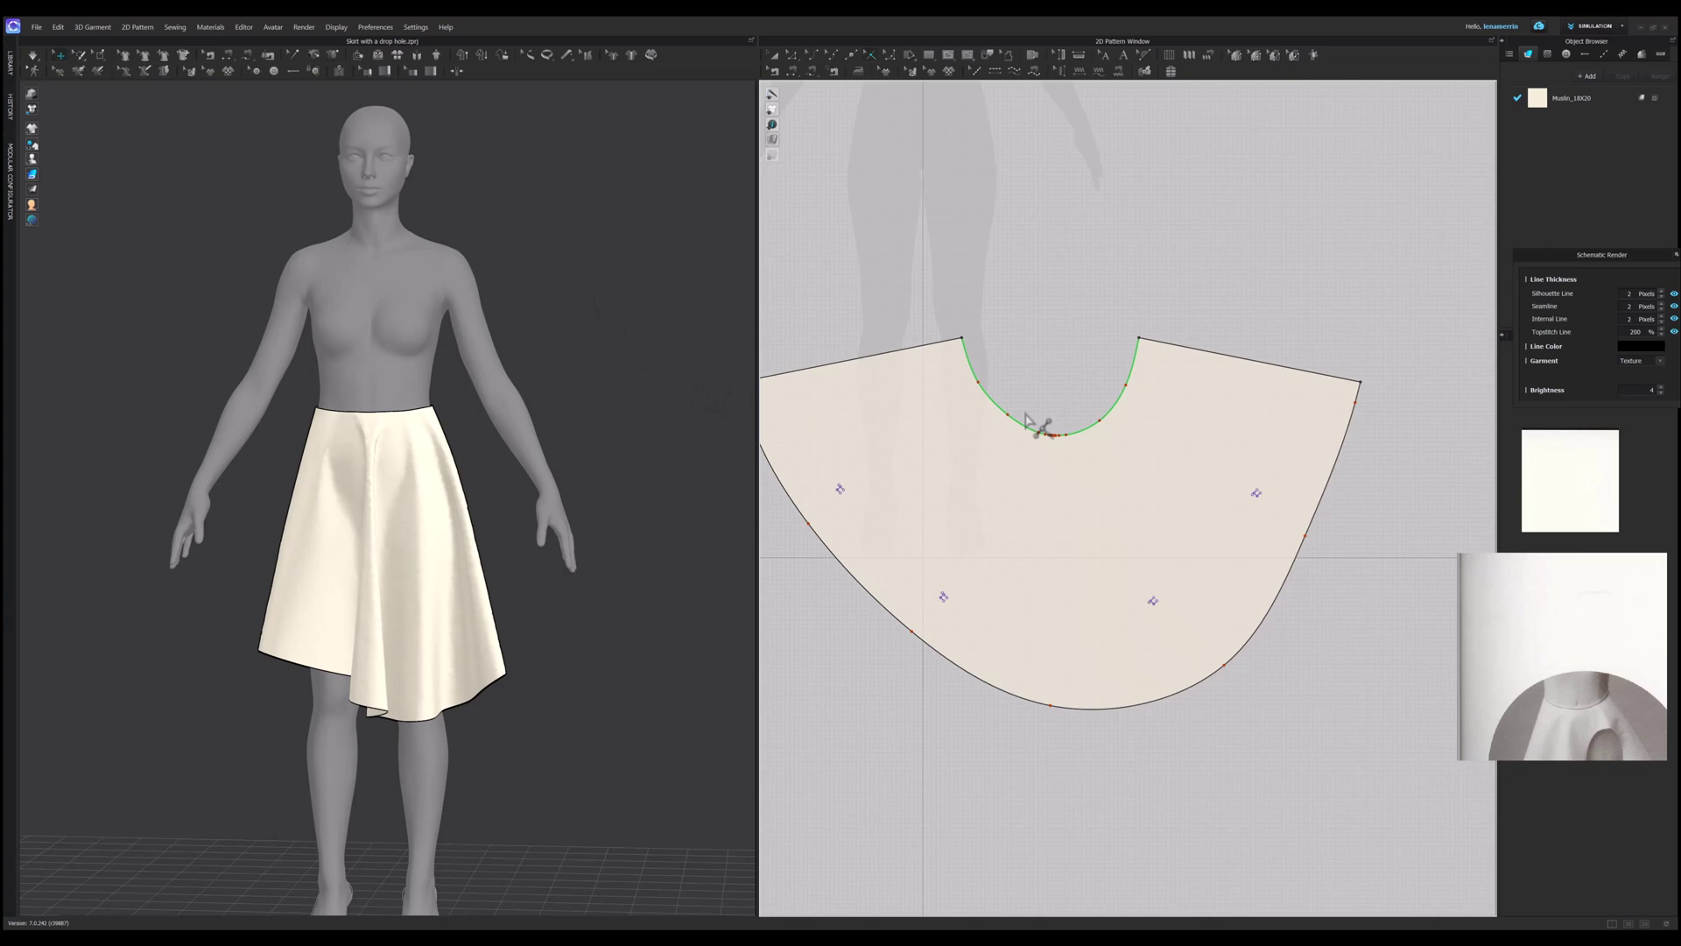
scroll(1040, 427, "up", 3)
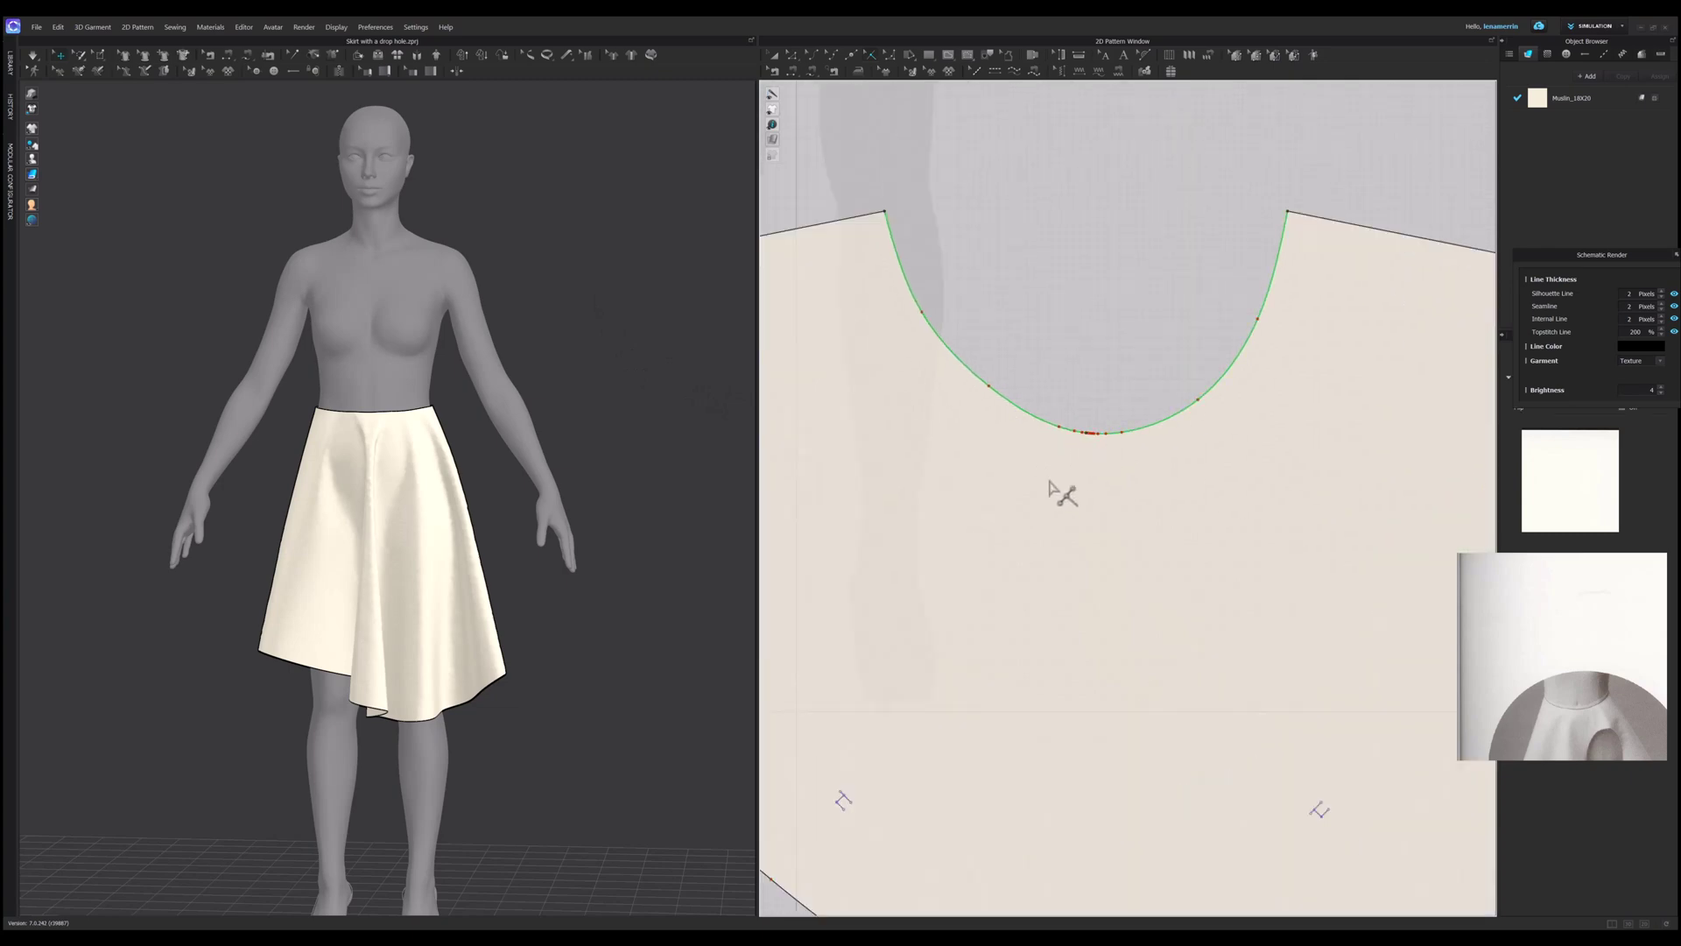
scroll(1021, 481, "down", 3)
right_click(1115, 237)
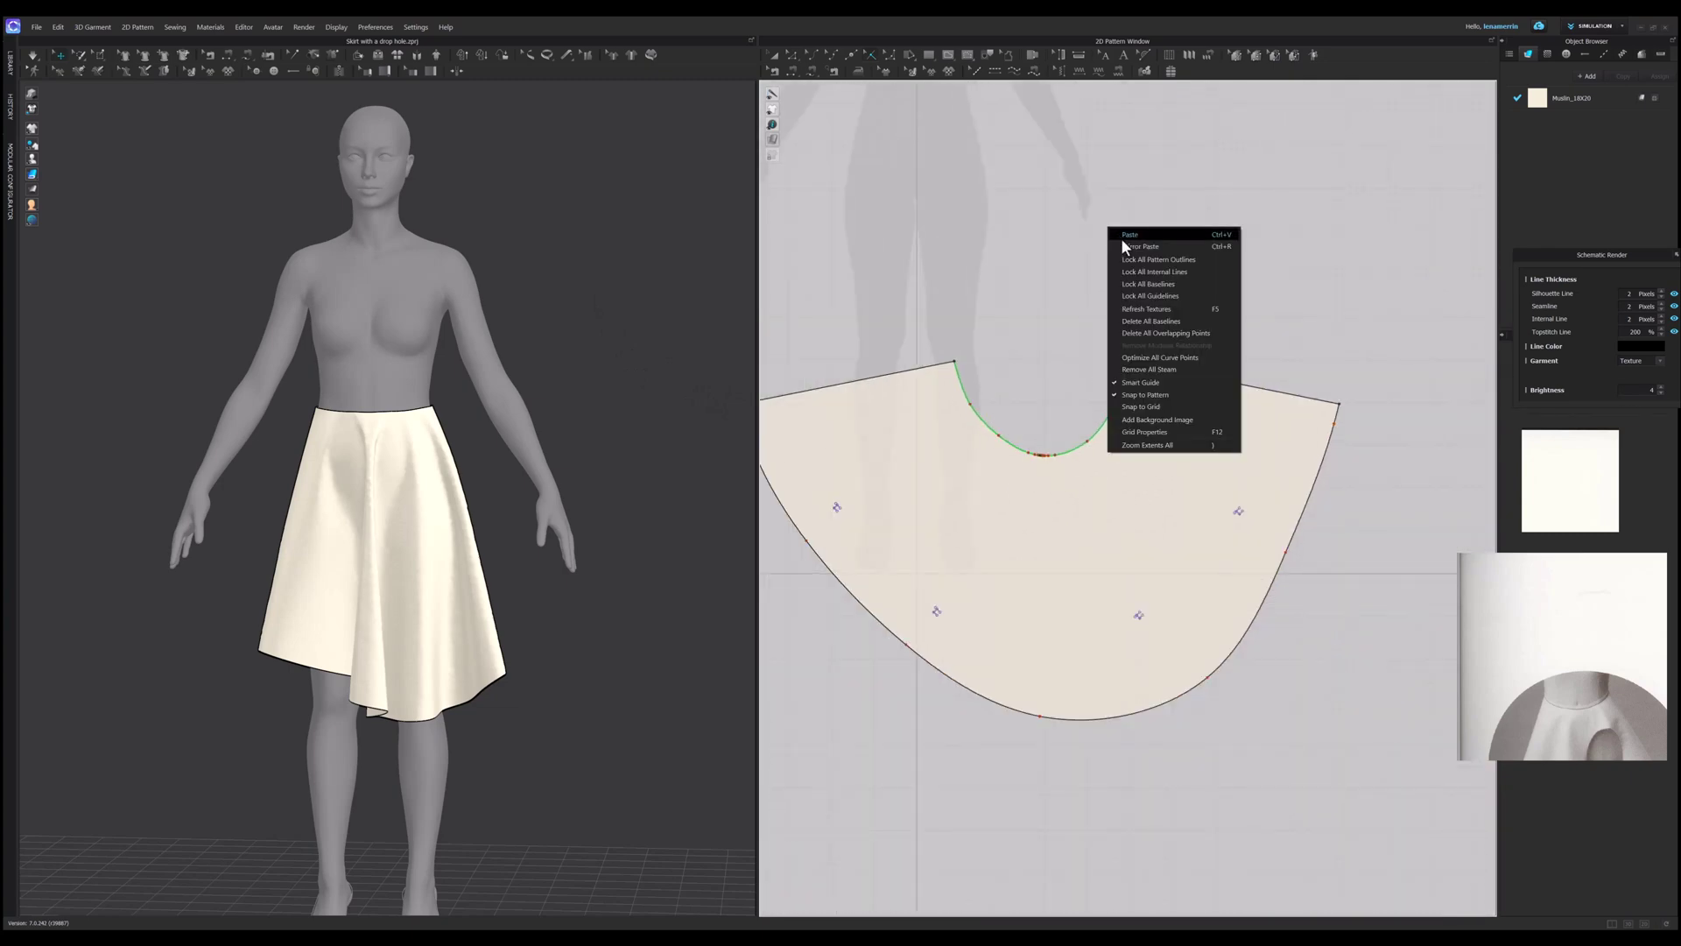
left_click(1155, 318)
Step: Place an internal circle with a 10 cm diameter on the skirt pattern, beside the centre front and below the waist curve
scroll(1135, 351, "down", 1)
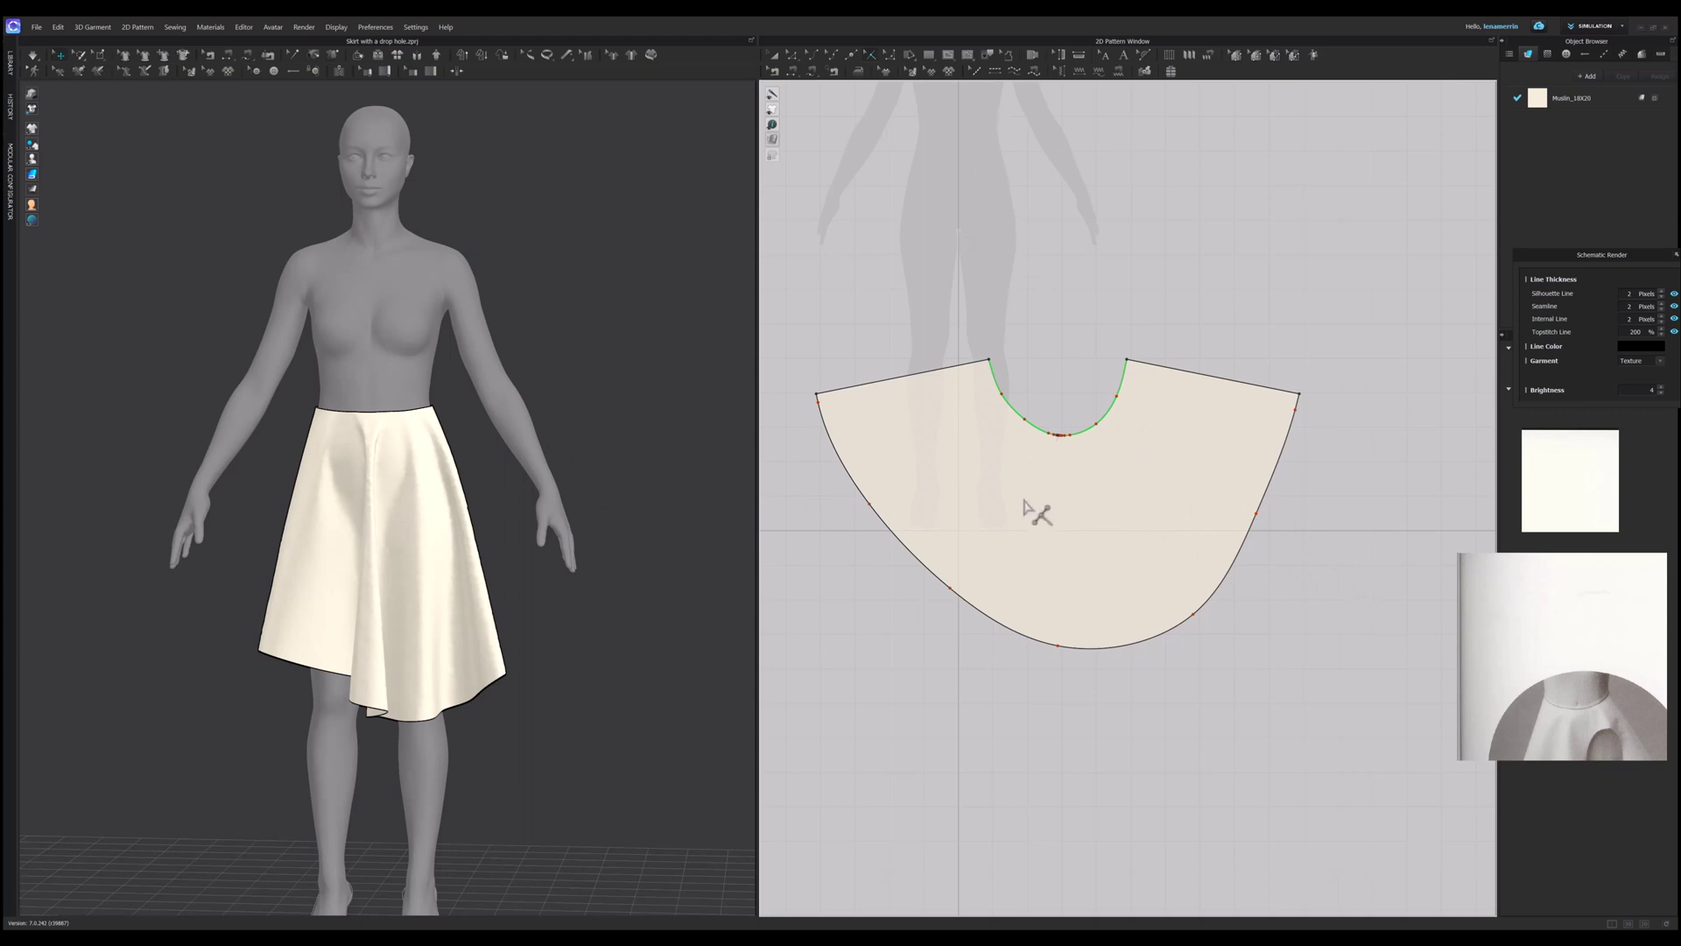
left_click(1128, 487)
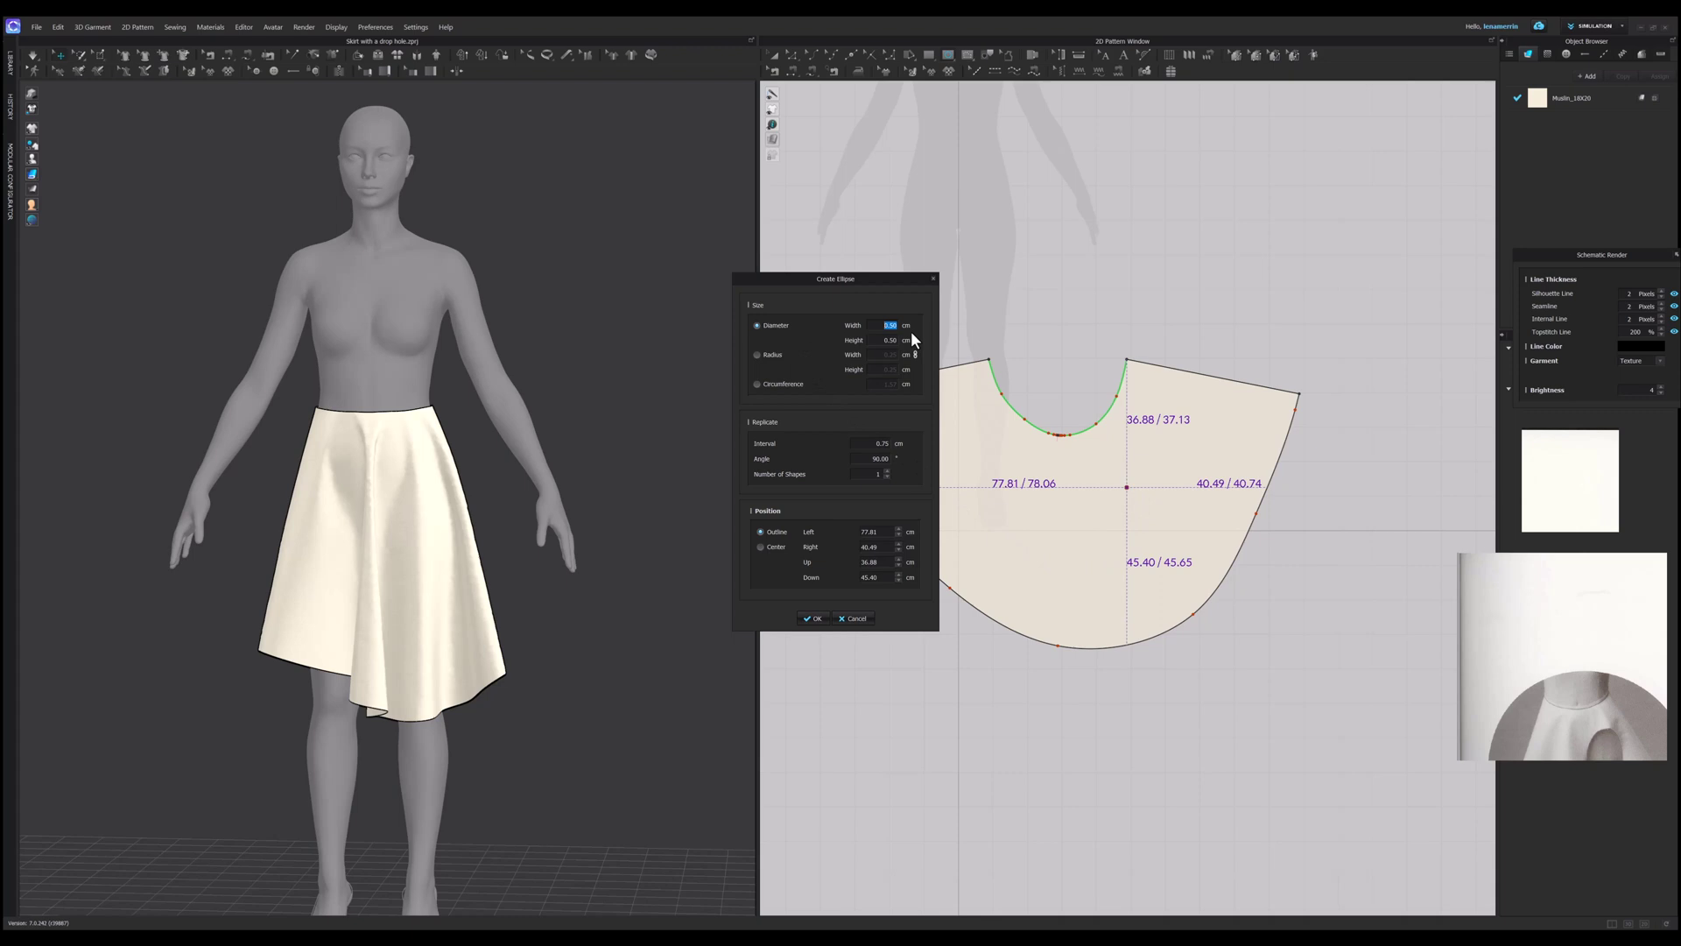
type("10")
left_click(811, 618)
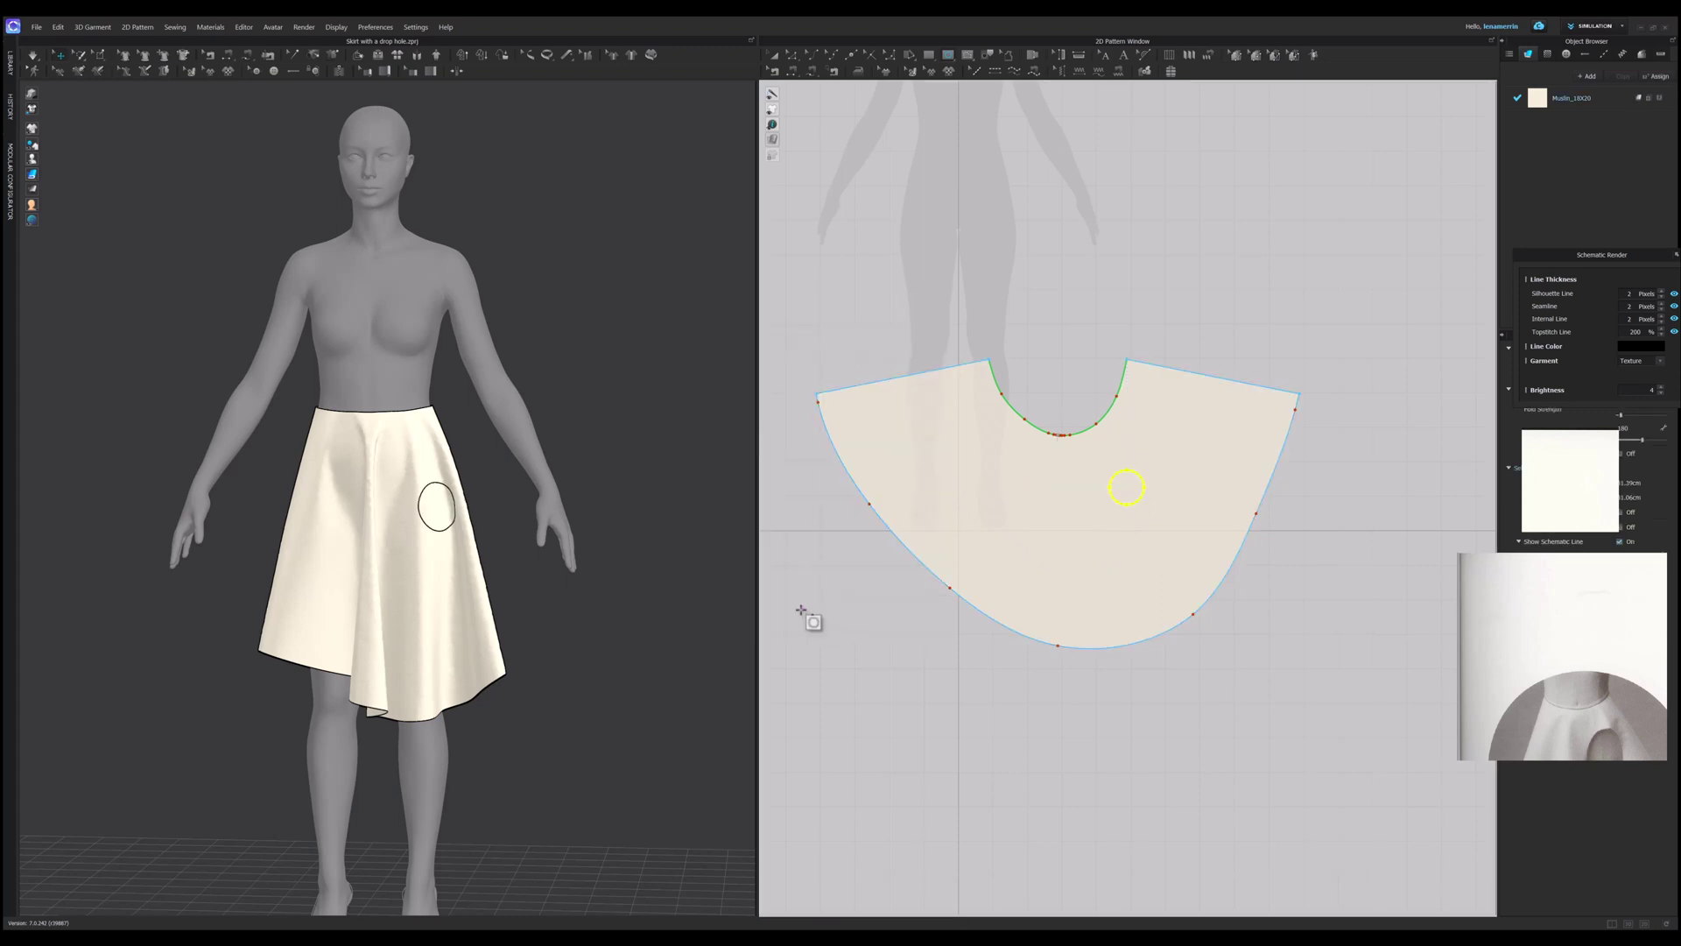
Step: Move the internal circle slightly down and closer to the skirt's centre front
scroll(406, 544, "up", 2)
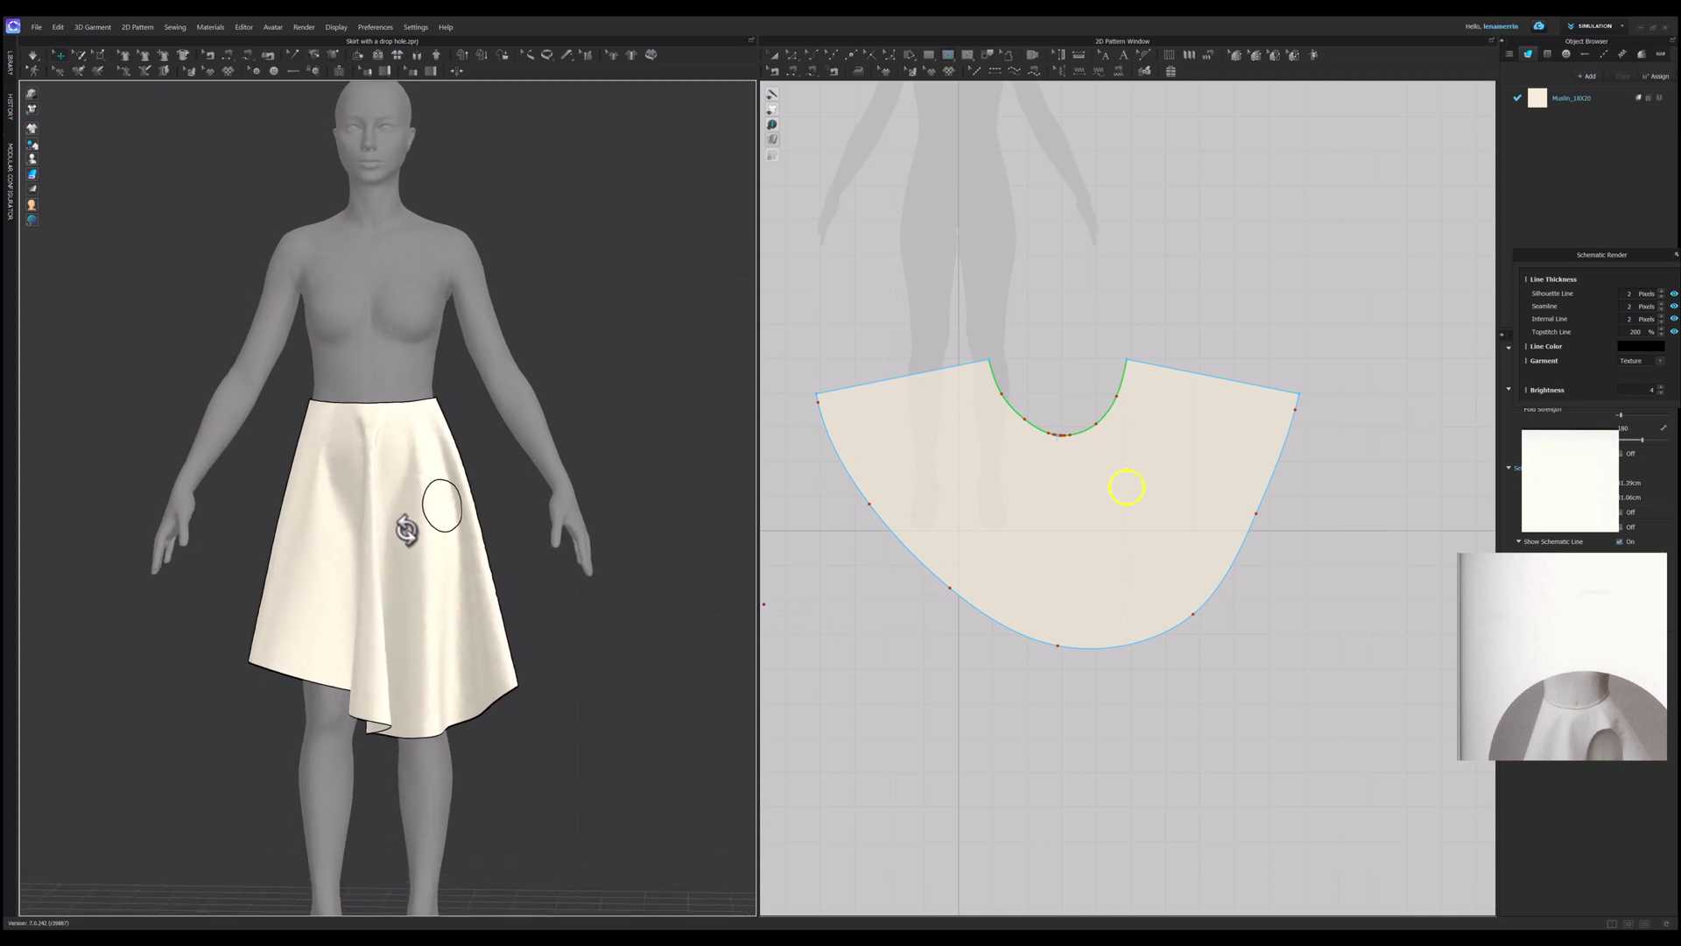
left_click(774, 54)
left_click(1120, 501)
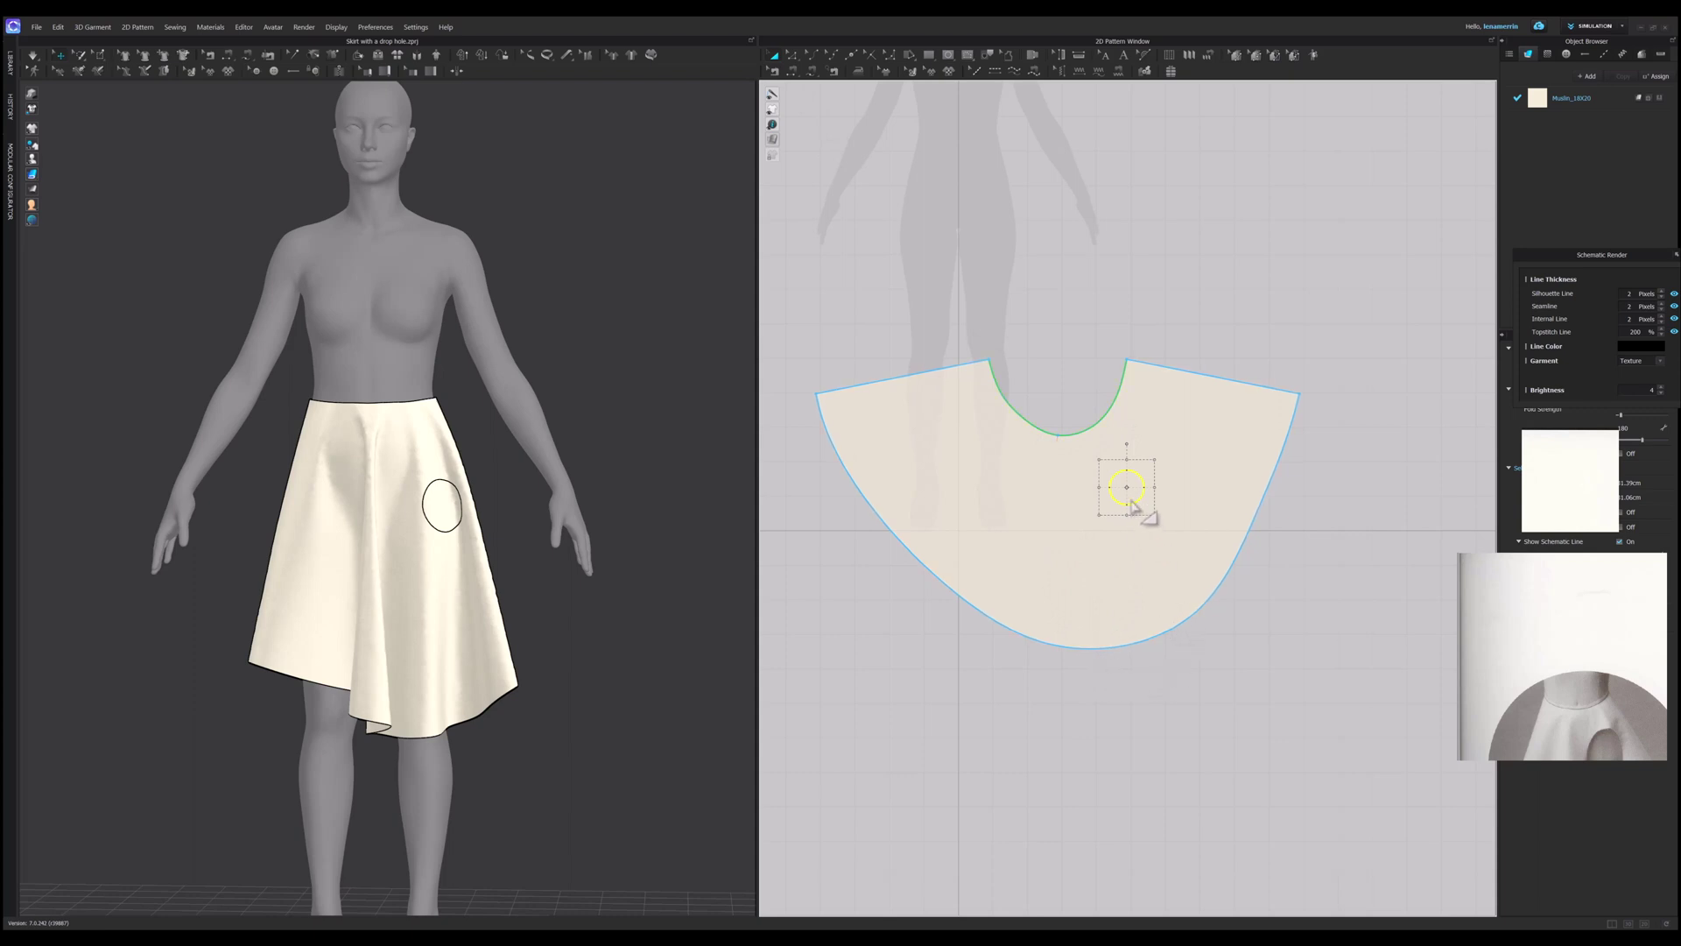
left_click_drag(1127, 516, 1111, 522)
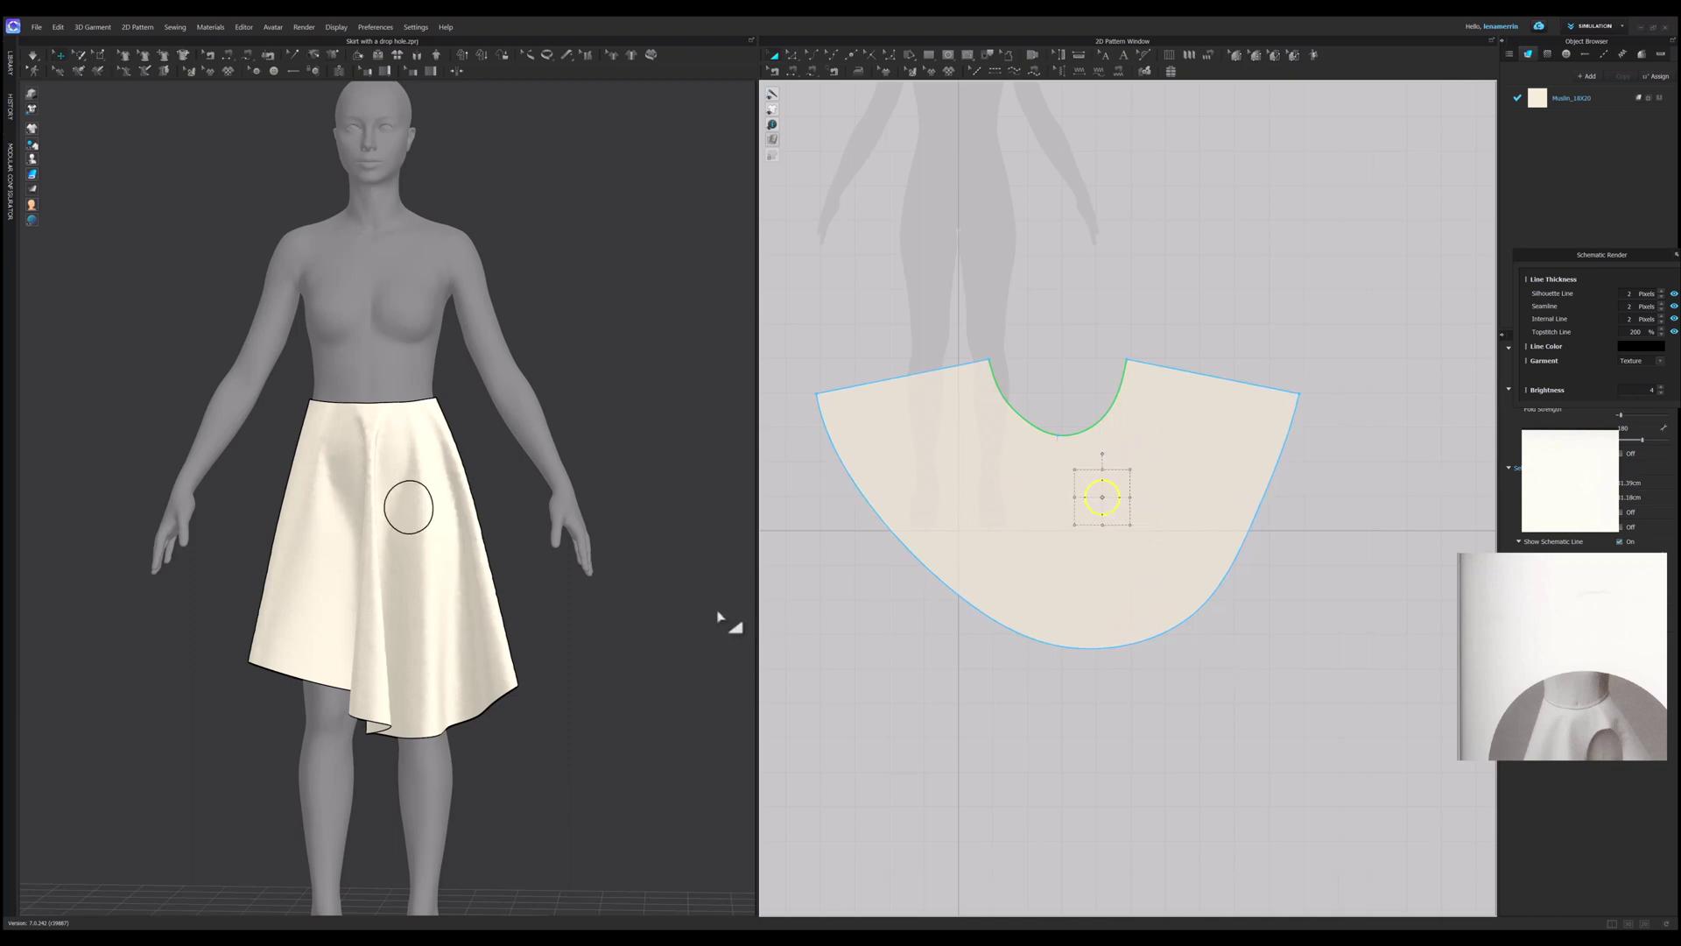
left_click_drag(1118, 518, 1118, 519)
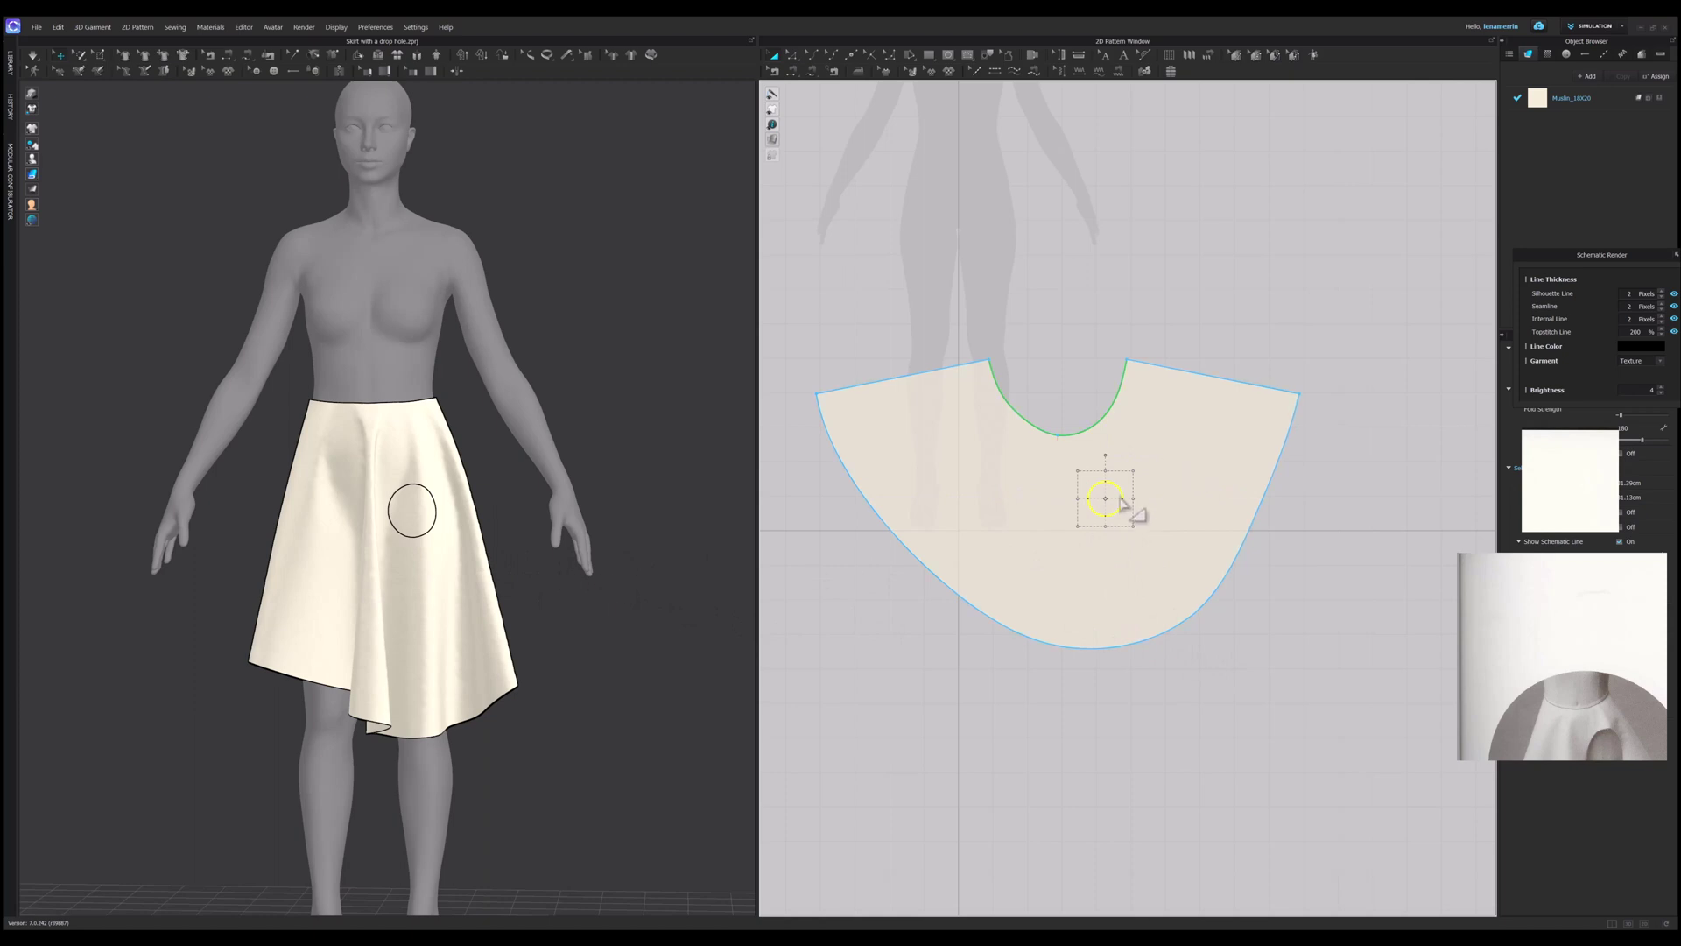
Step: Draw a straight internal line from the waist curve down to the top of the circle
left_click(1103, 399)
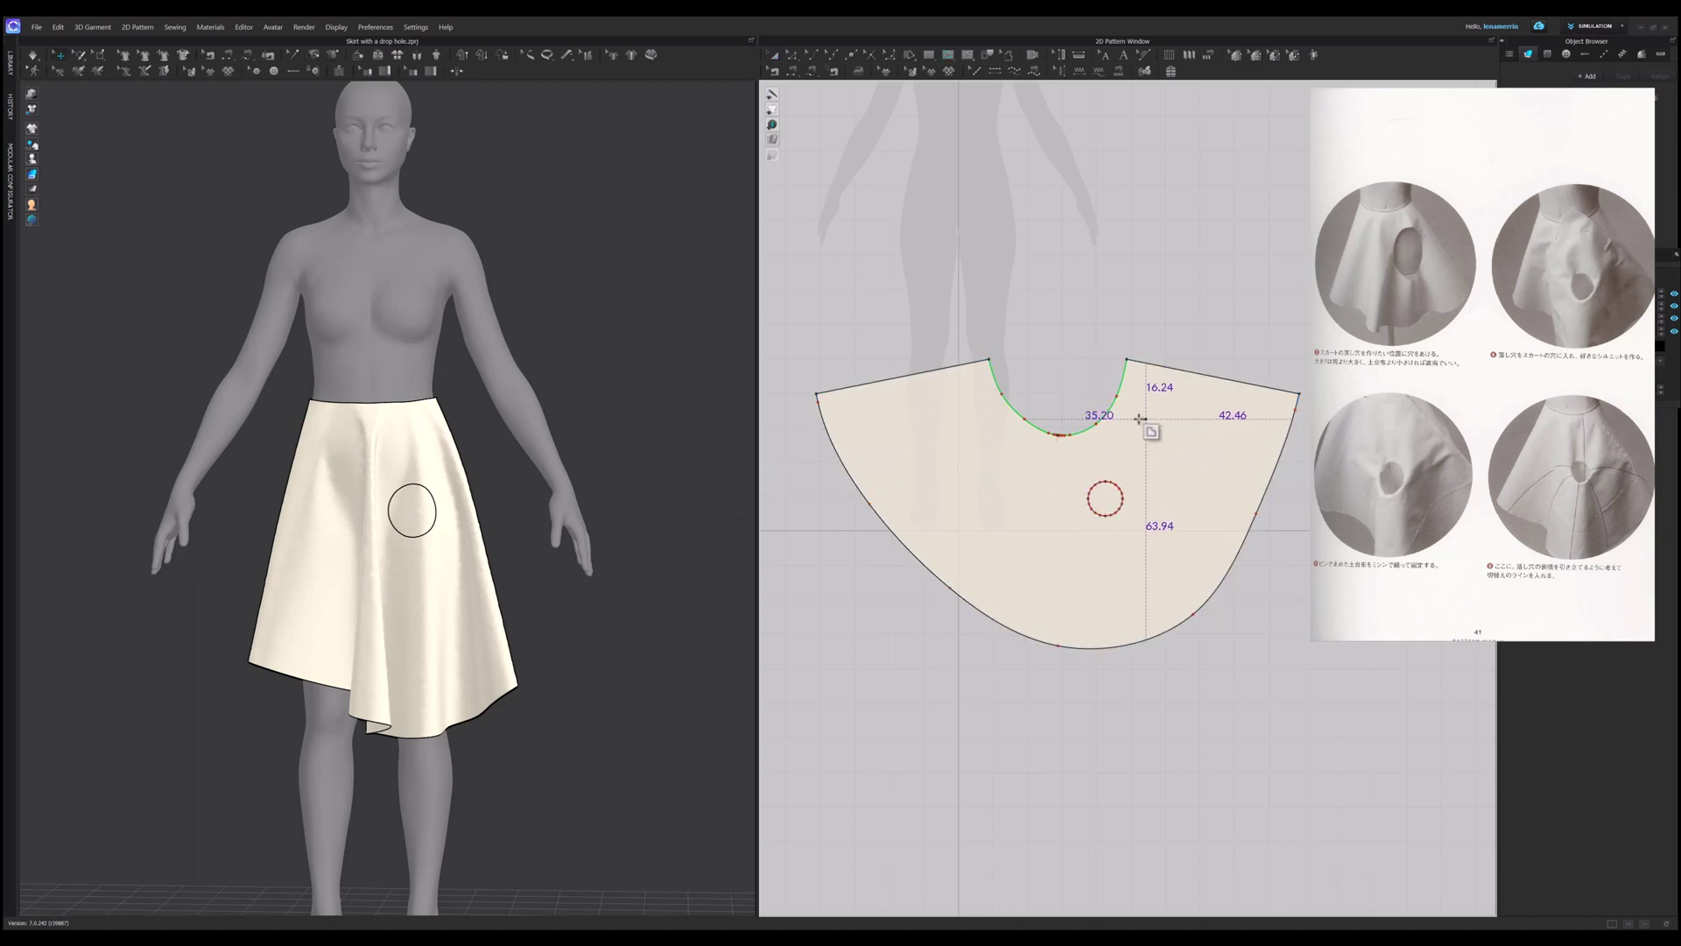
scroll(1106, 478, "up", 3)
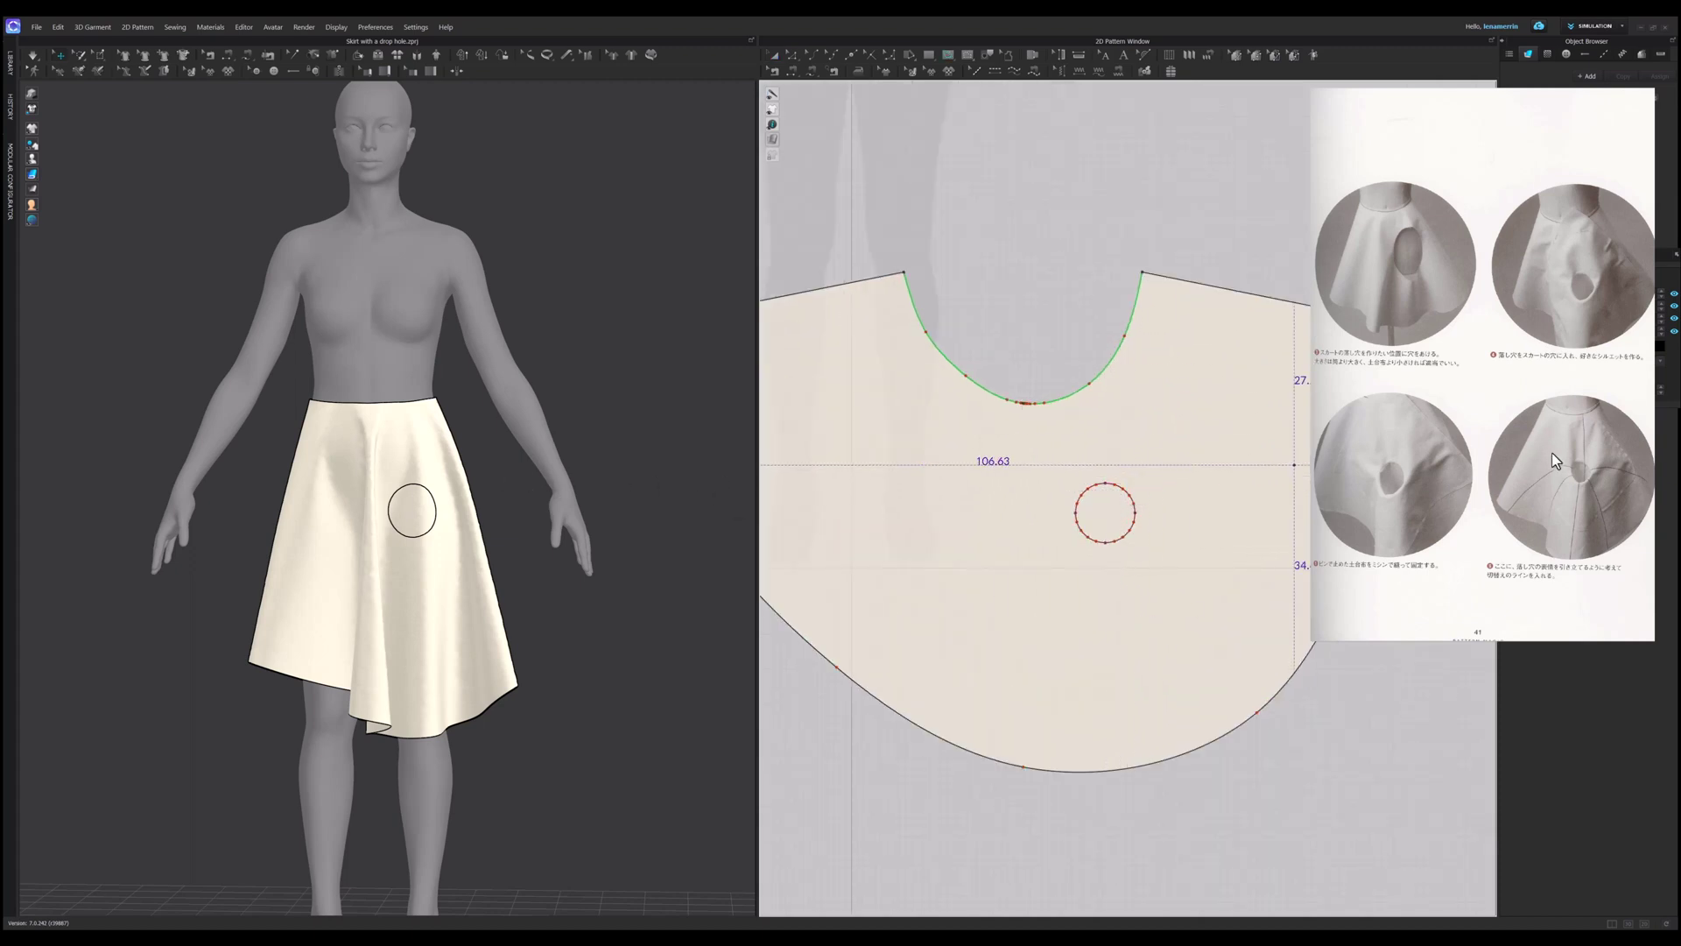
left_click(1100, 374)
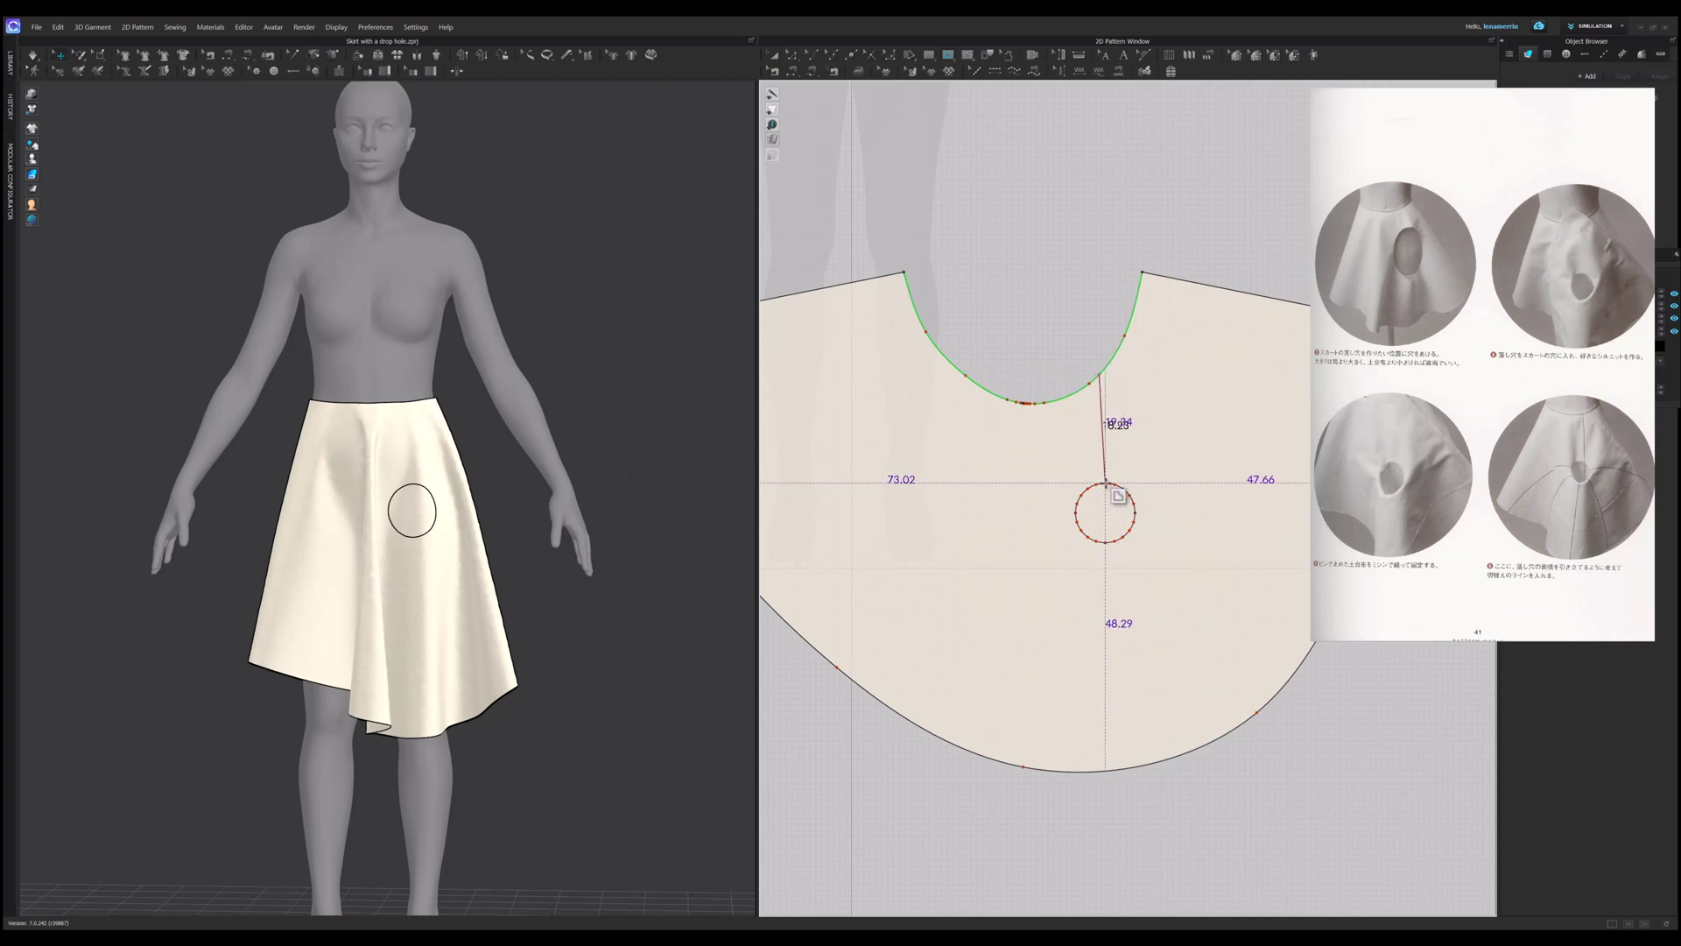
double_click(1105, 482)
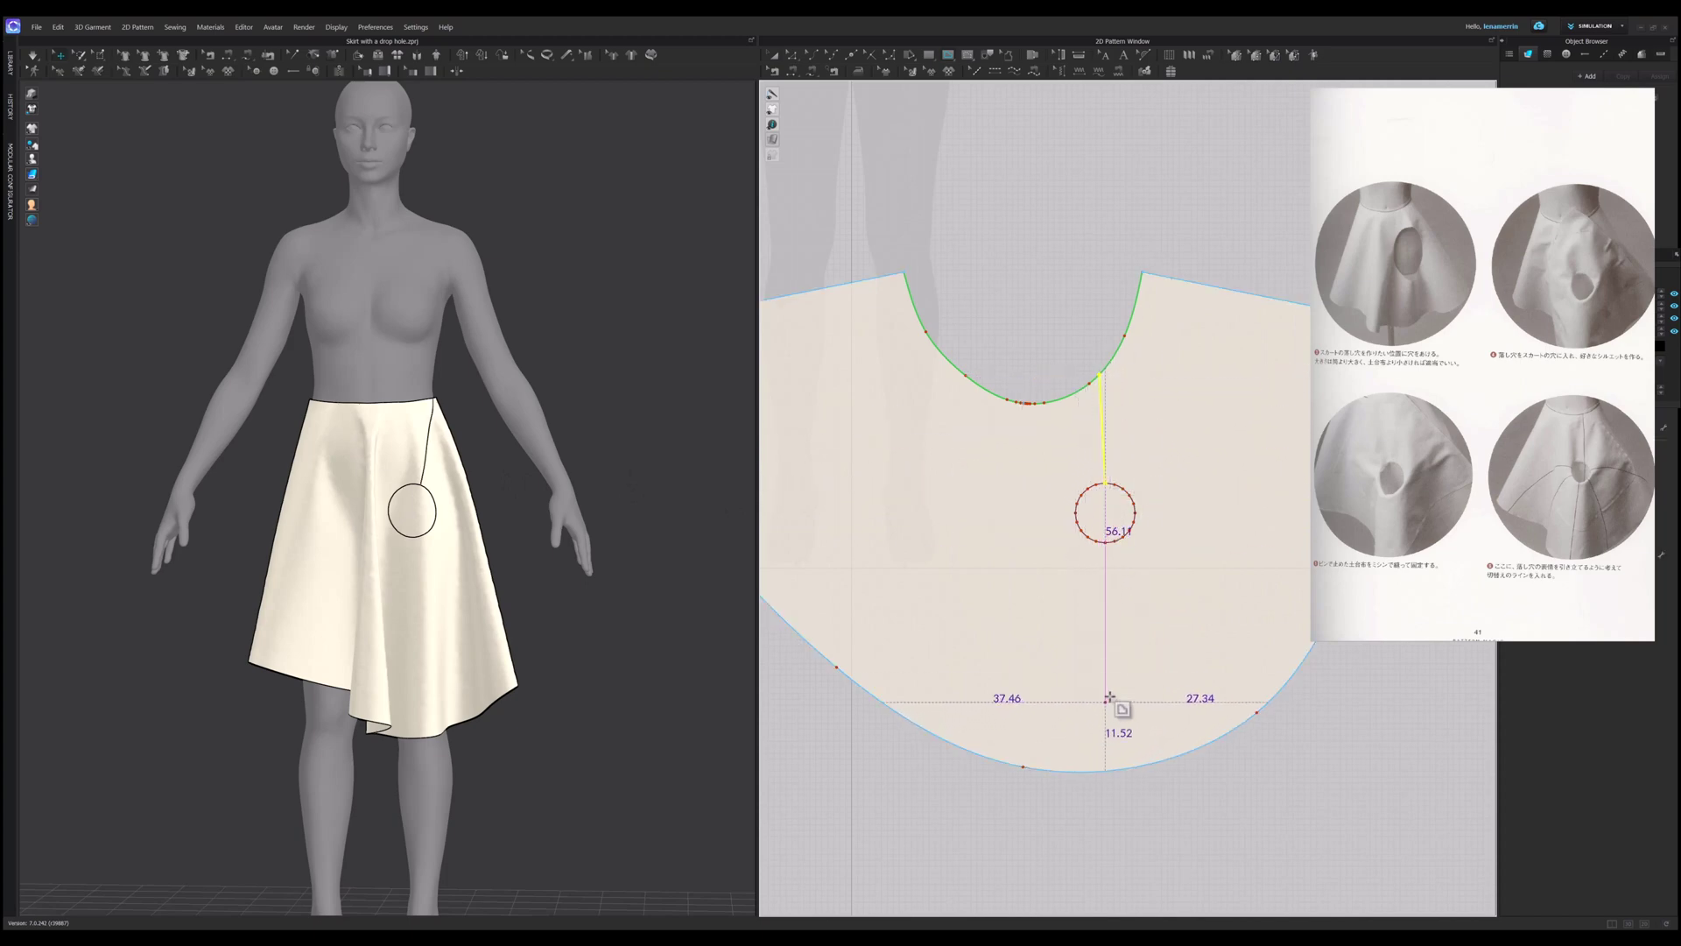
Step: Slide the upper end of the internal line along the waist curve towards the centre front
key("z")
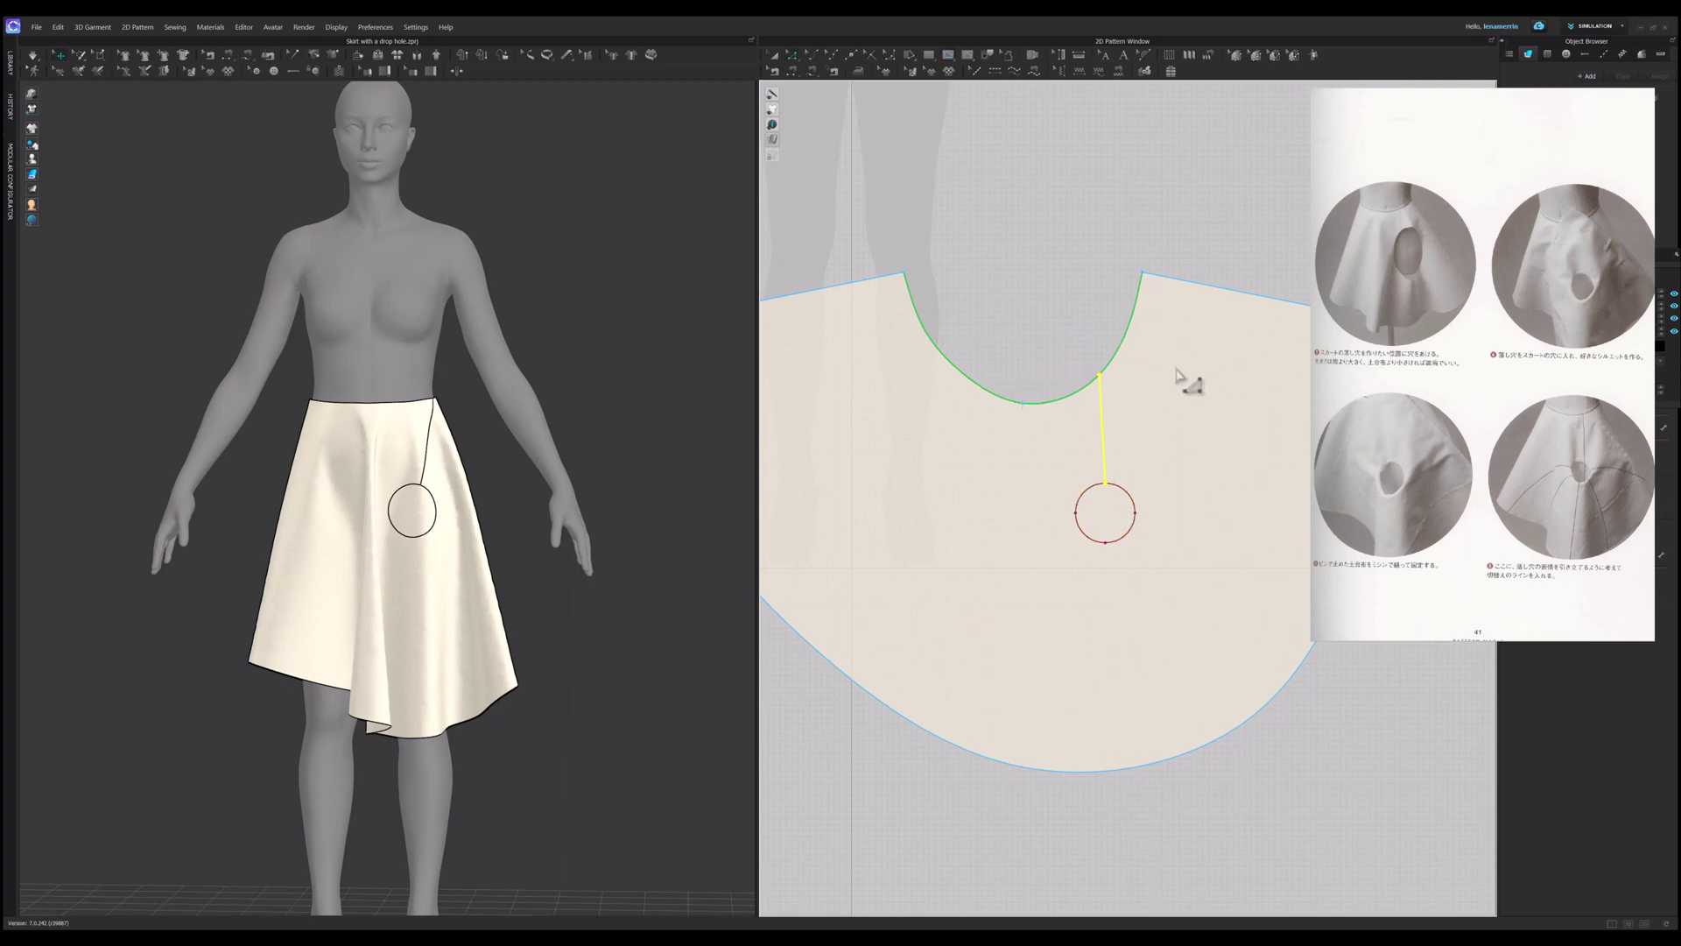
left_click(1079, 319)
left_click_drag(1100, 374, 1083, 390)
left_click(1069, 348)
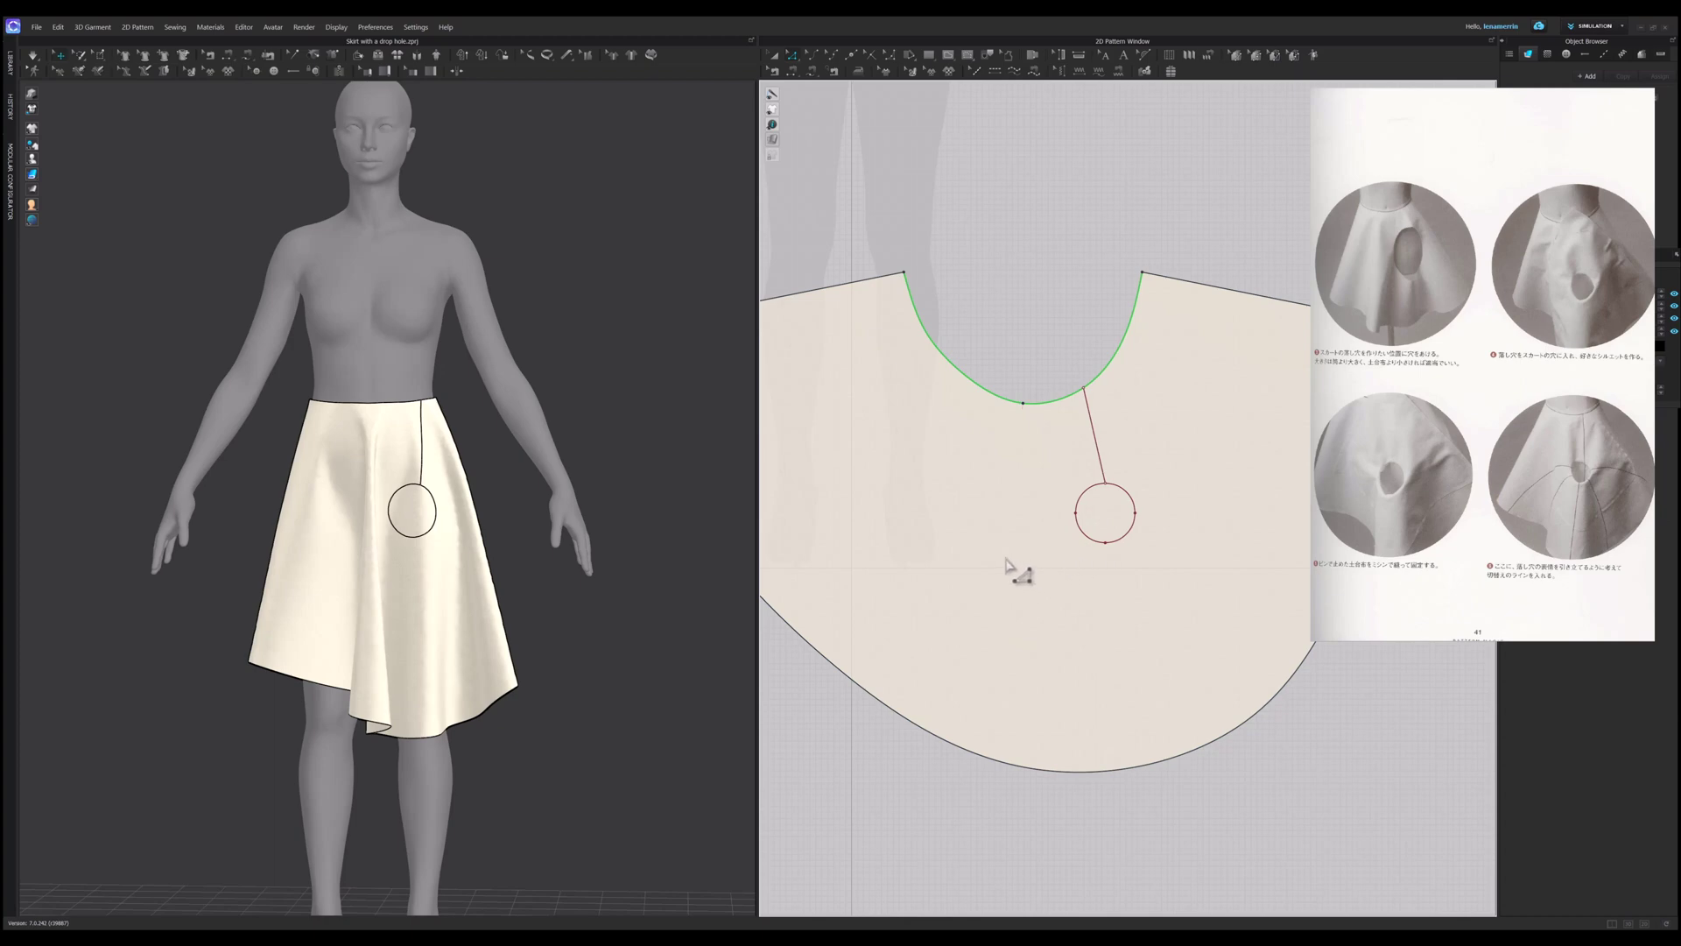
Step: Draw a curved internal line about 51 cm long from the circle's left edge out to the hem
left_click(1077, 506)
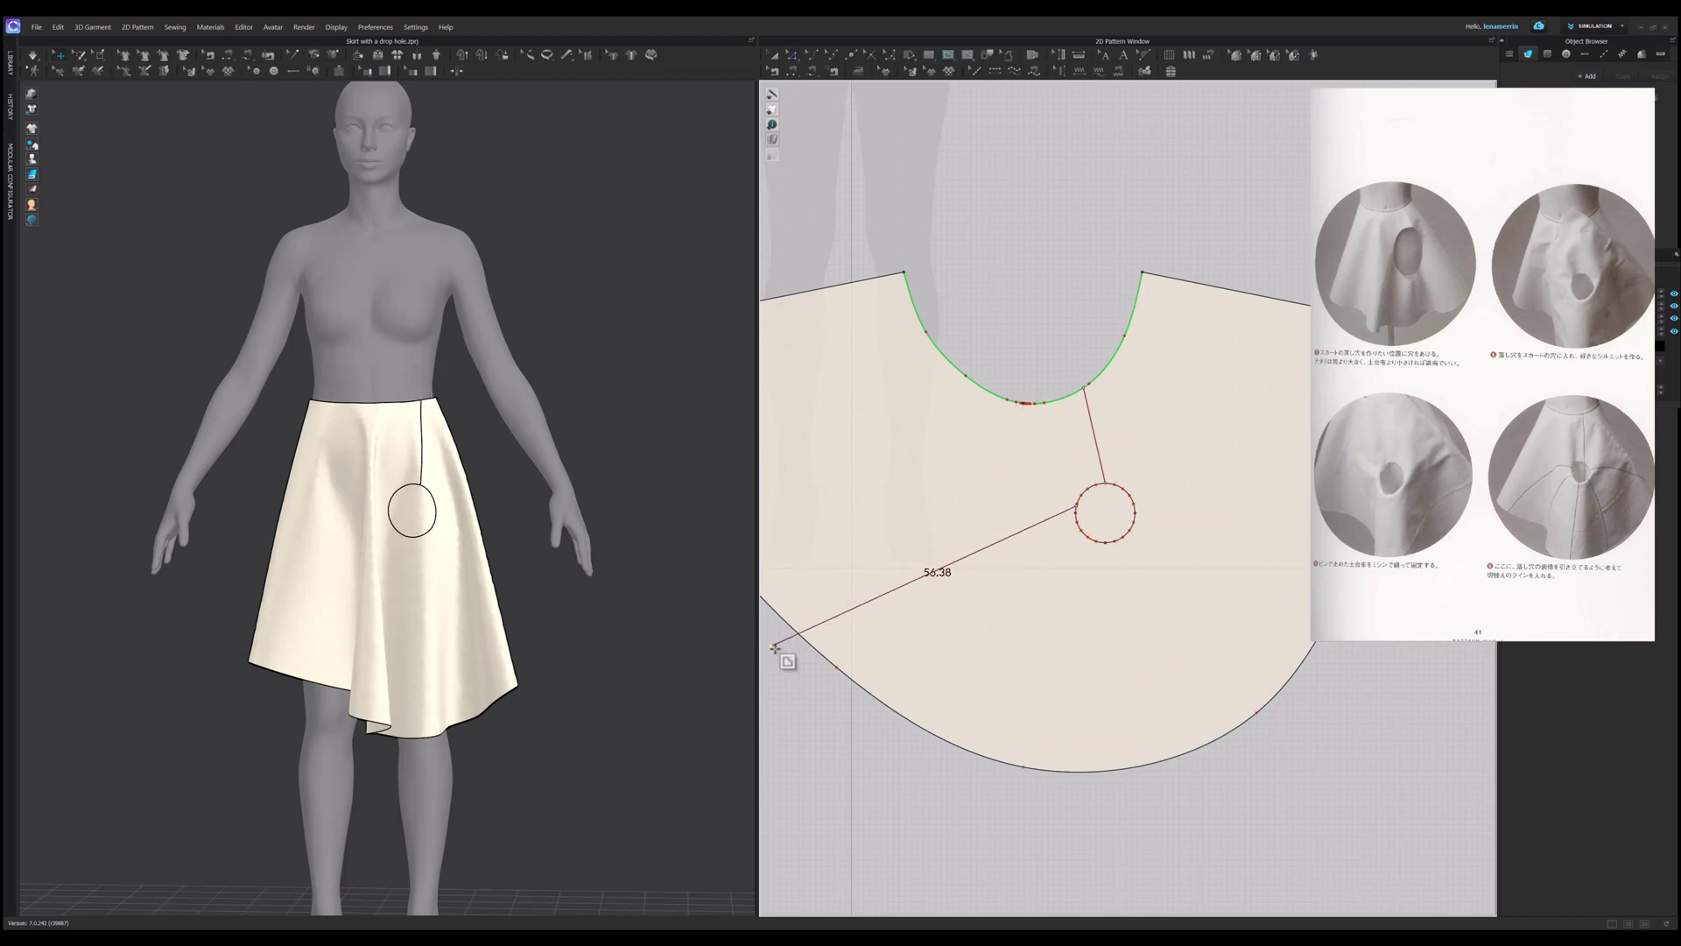
left_click_drag(816, 650, 672, 788)
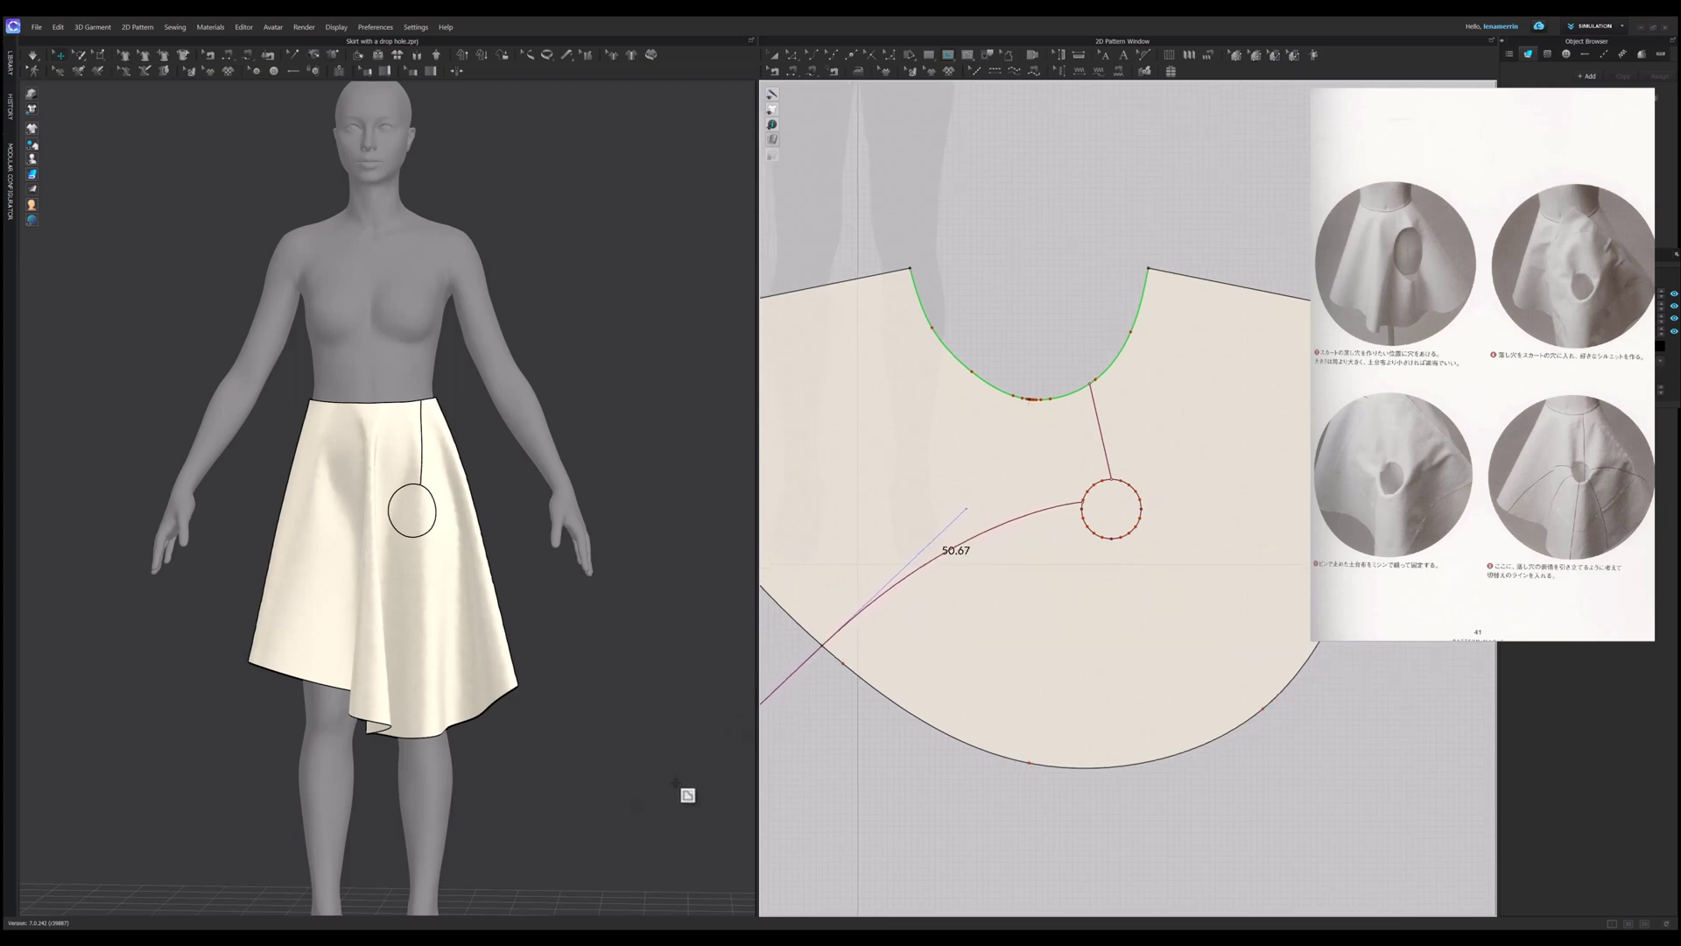
left_click(844, 633)
scroll(900, 550, "down", 1)
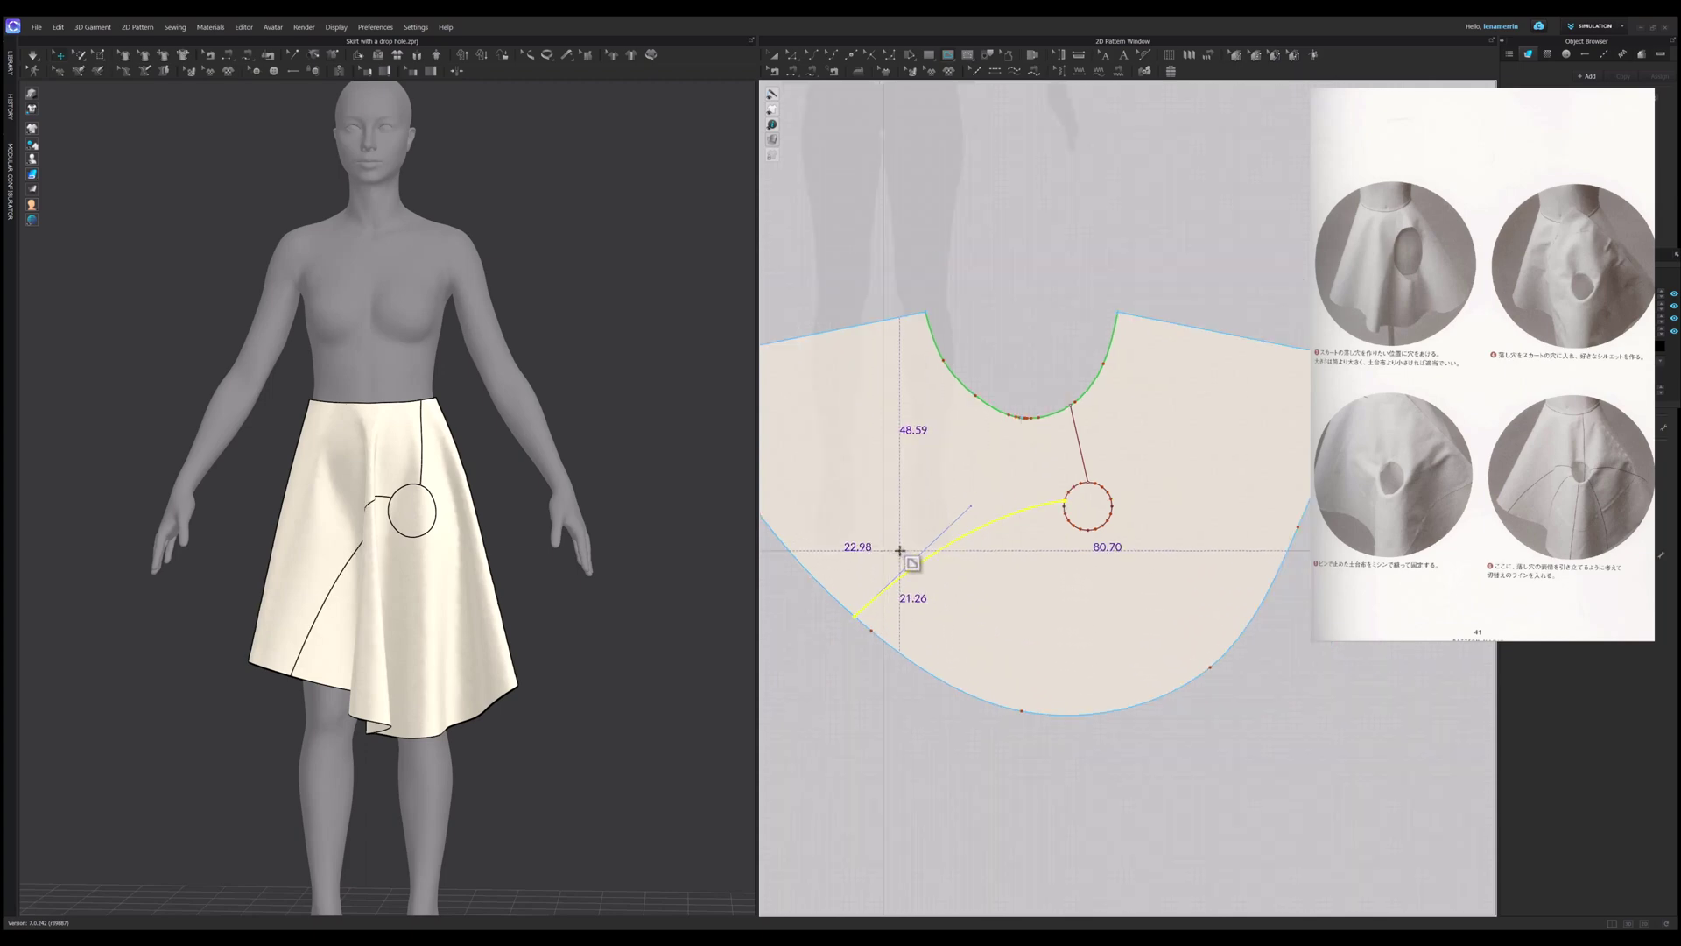
Step: Bring the next reference page beside the pattern and enlarge its photo of the flat skirt with the hole
scroll(901, 549, "down", 1)
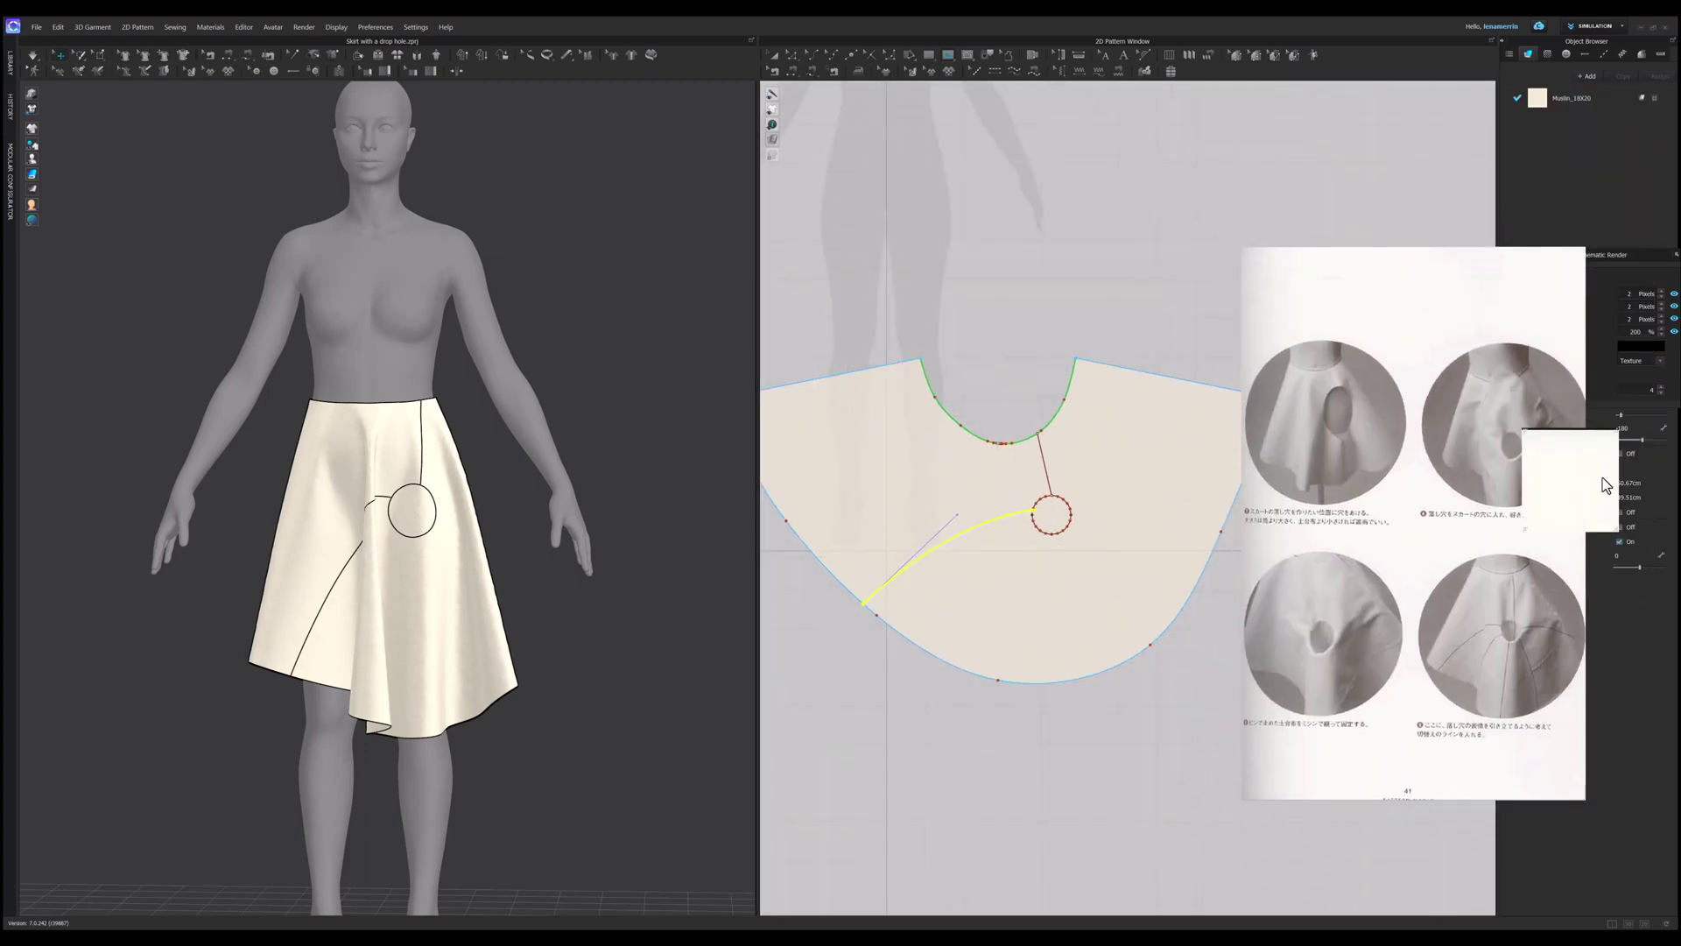
left_click_drag(1440, 314, 1645, 767)
scroll(1541, 638, "down", 1)
scroll(1543, 645, "up", 4)
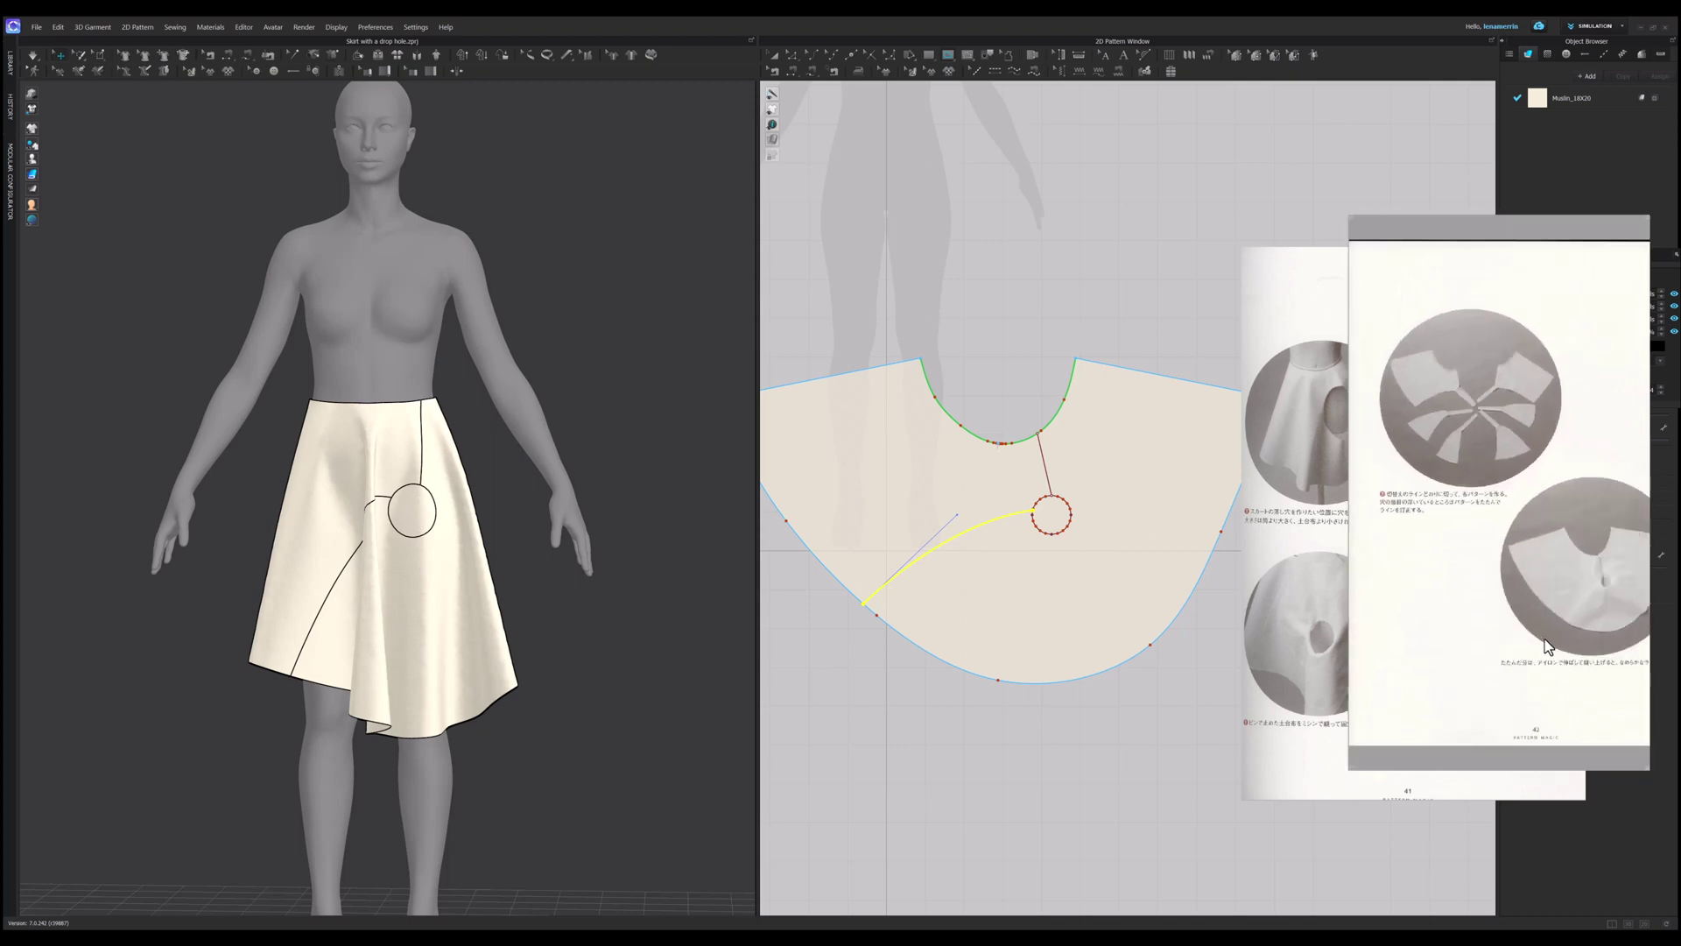
scroll(1551, 613, "up", 4)
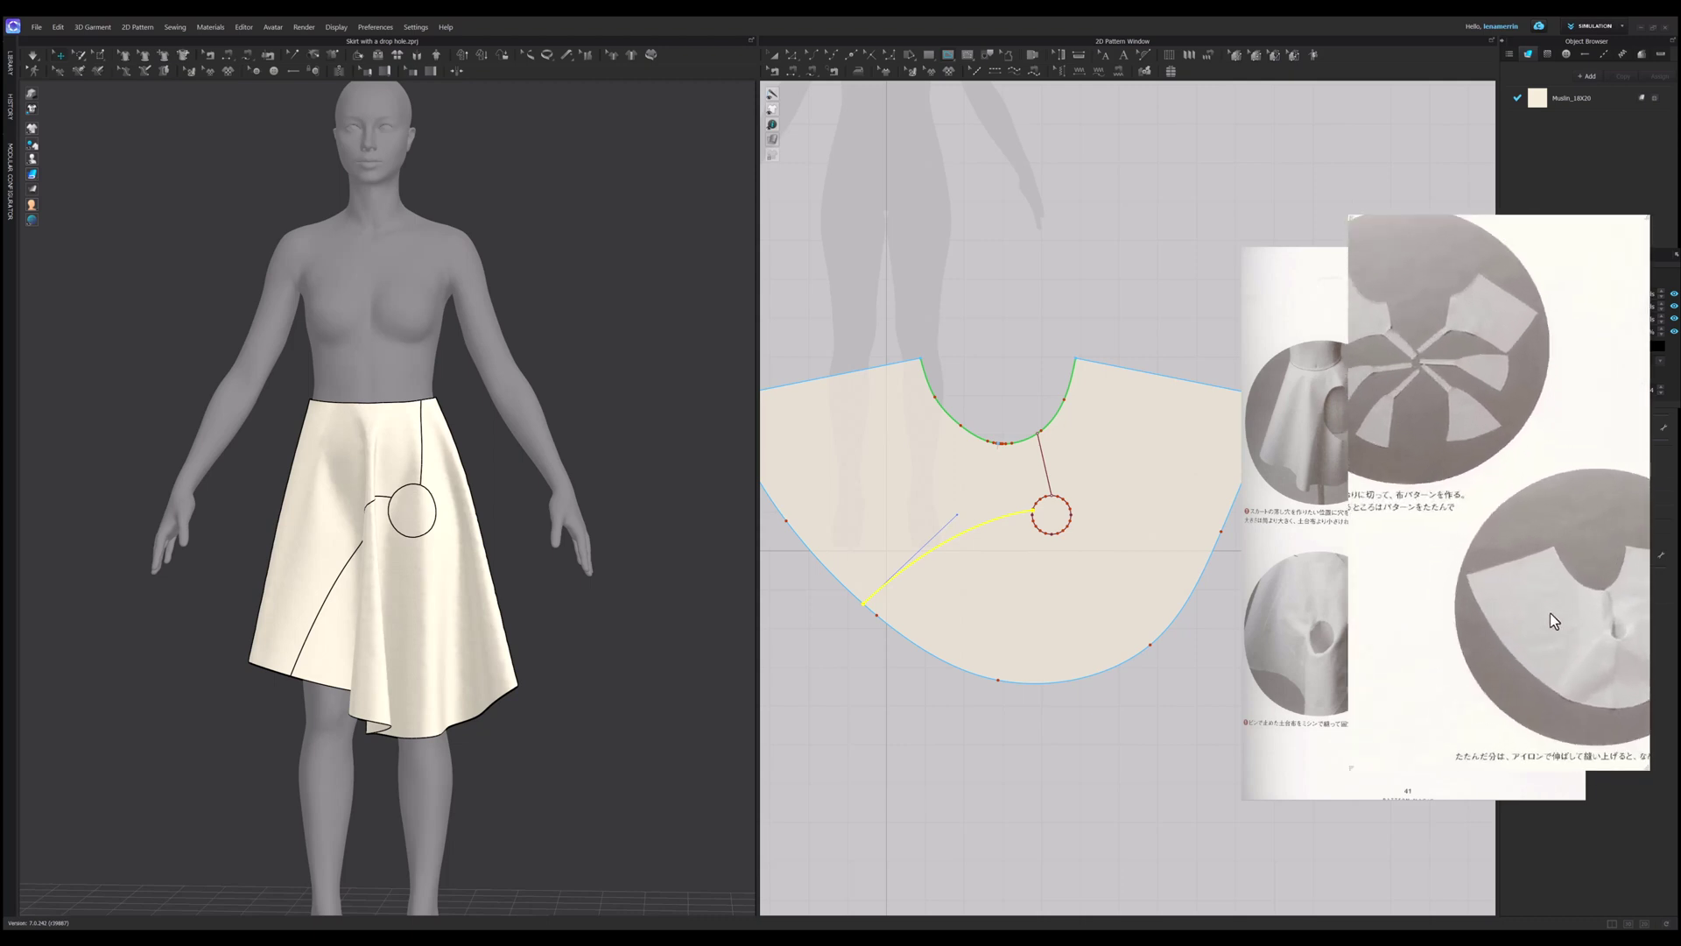
scroll(1539, 578, "up", 1)
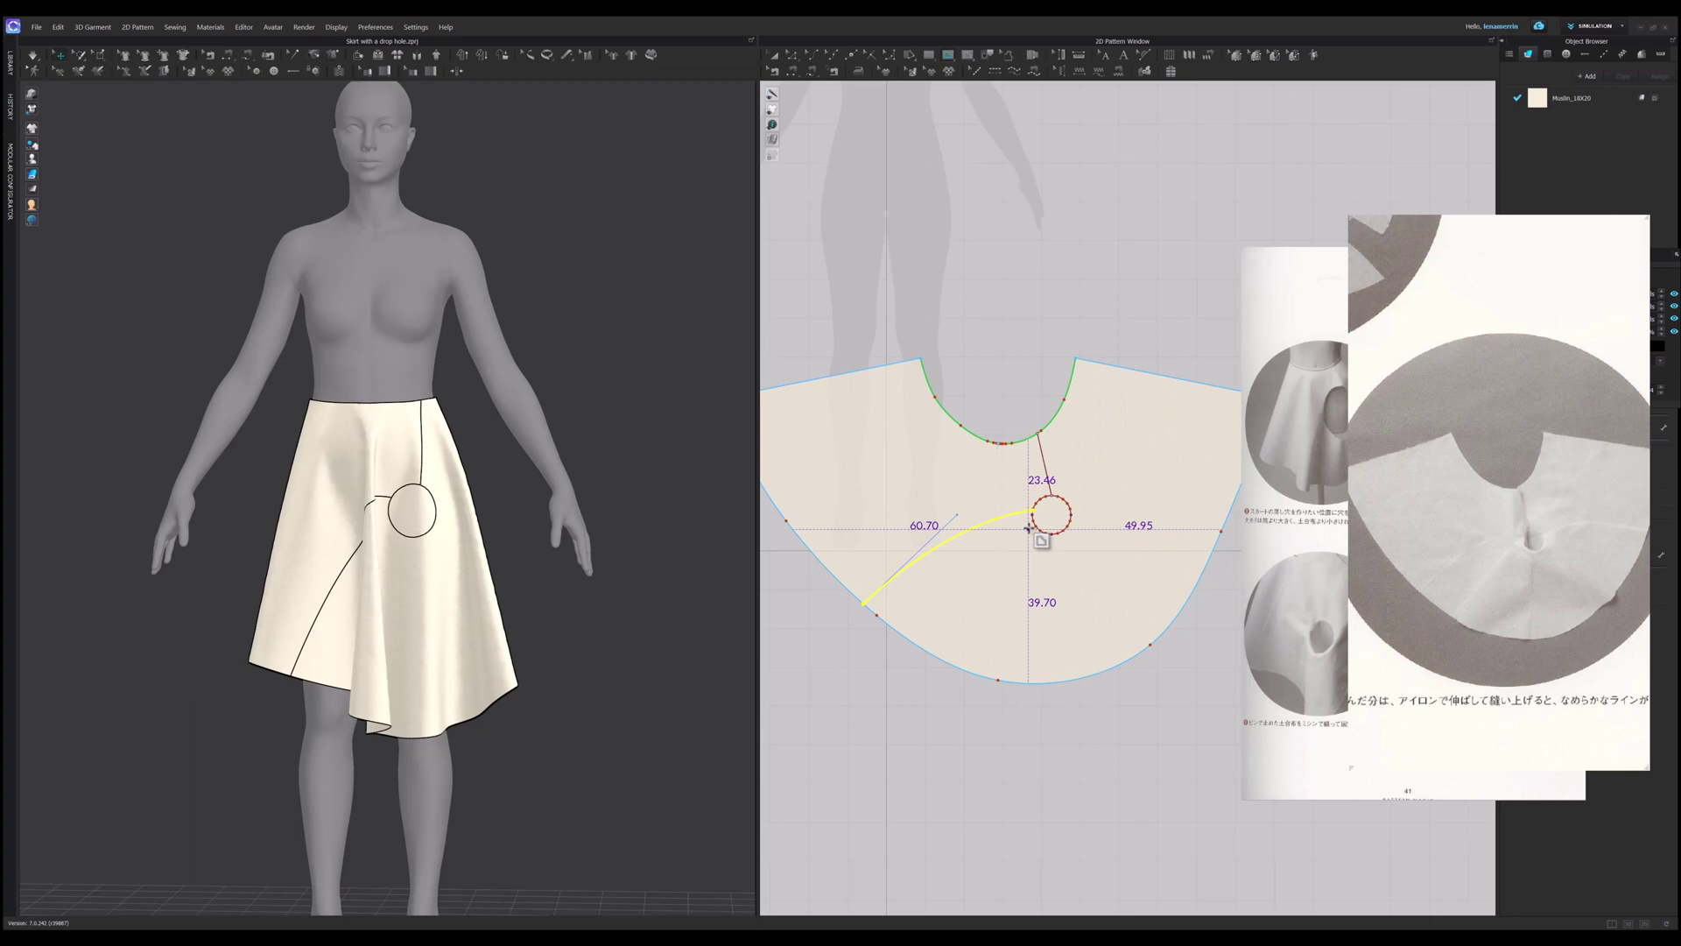
Step: Draw a curved internal line about 43 cm long from the circle's lower-left edge and a straight one about 38 cm long from its bottom to the hem
scroll(1033, 523, "up", 2)
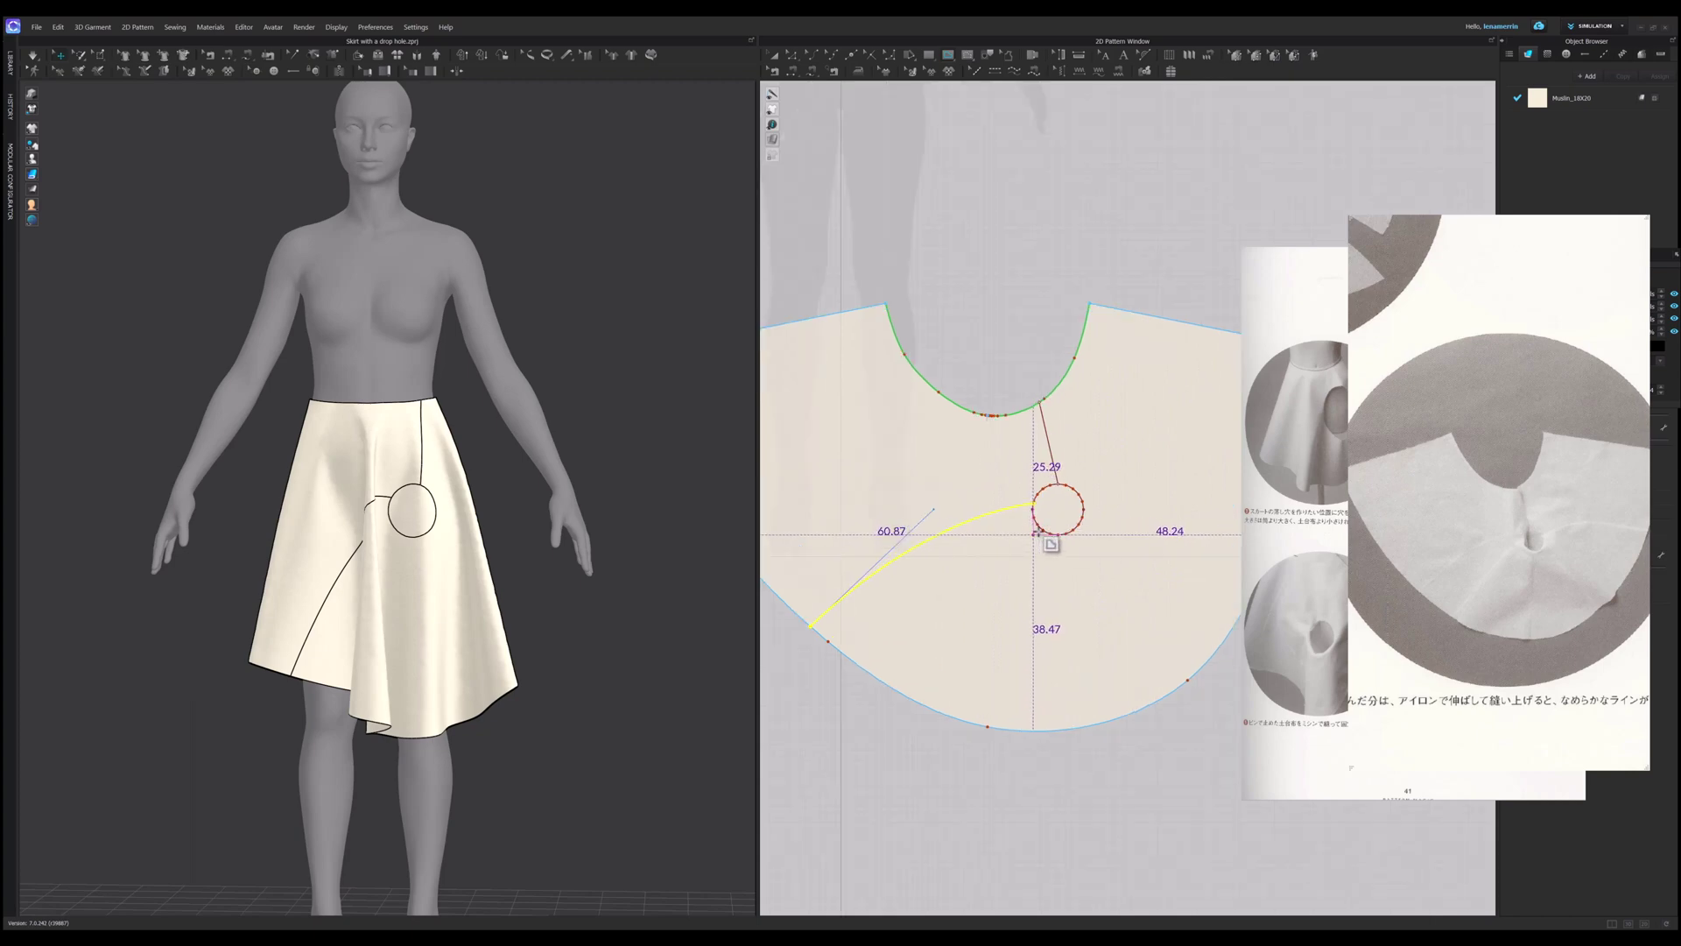
scroll(1033, 522, "up", 3)
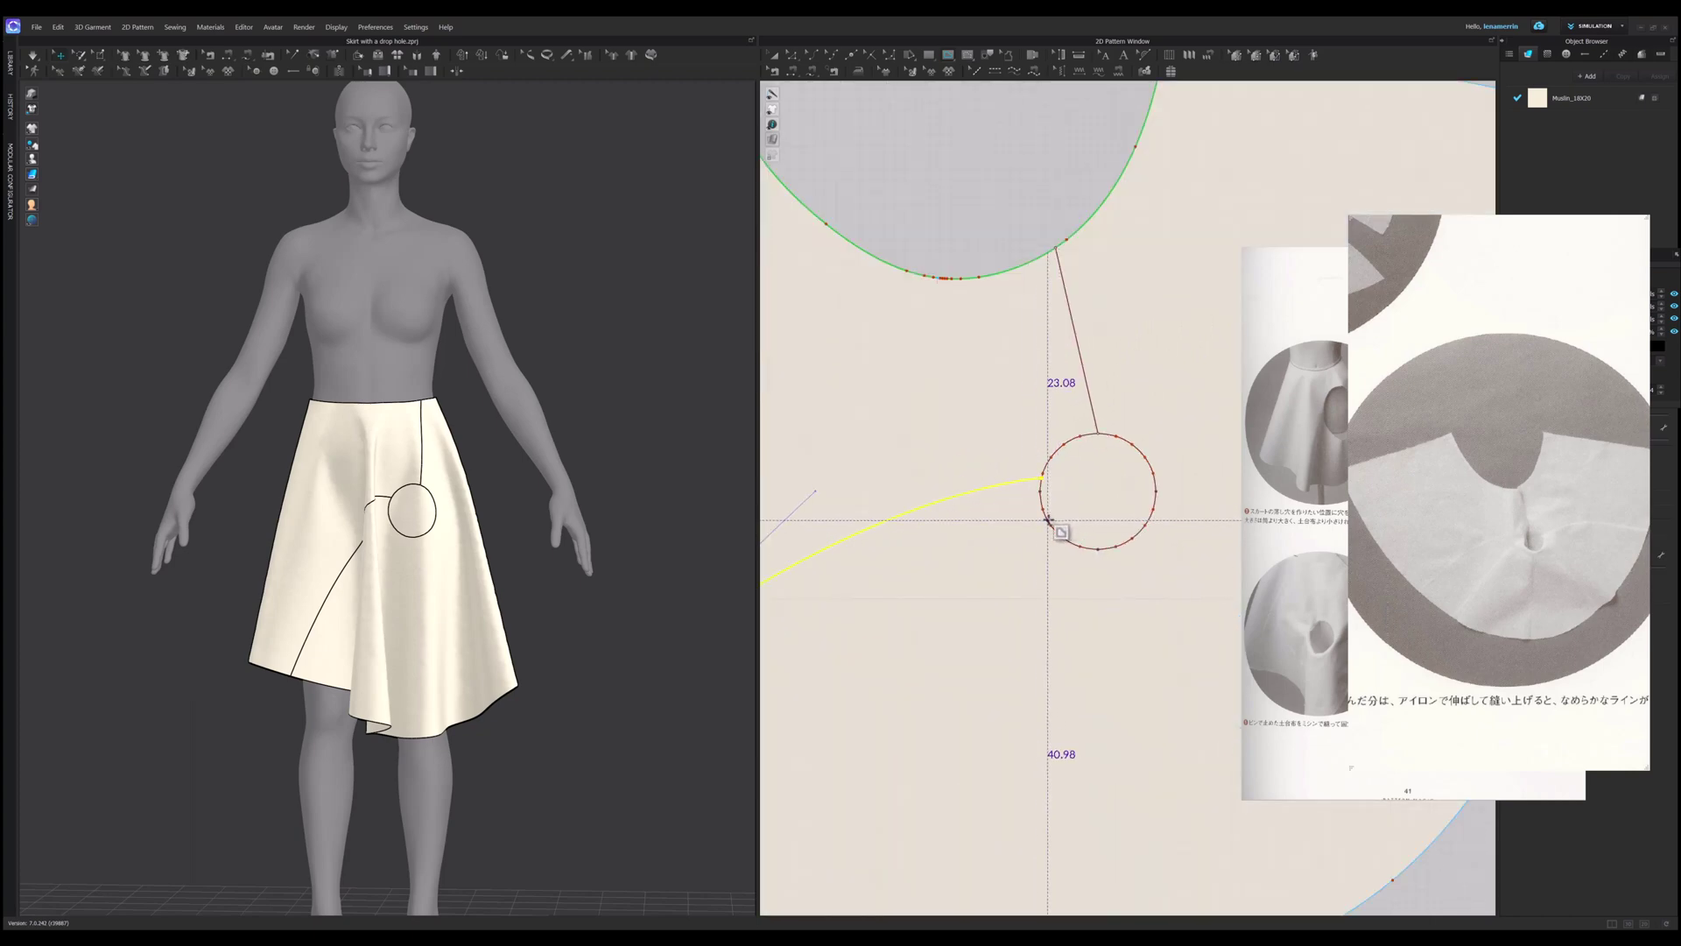
scroll(1035, 516, "down", 2)
scroll(1034, 516, "down", 2)
left_click(1037, 519)
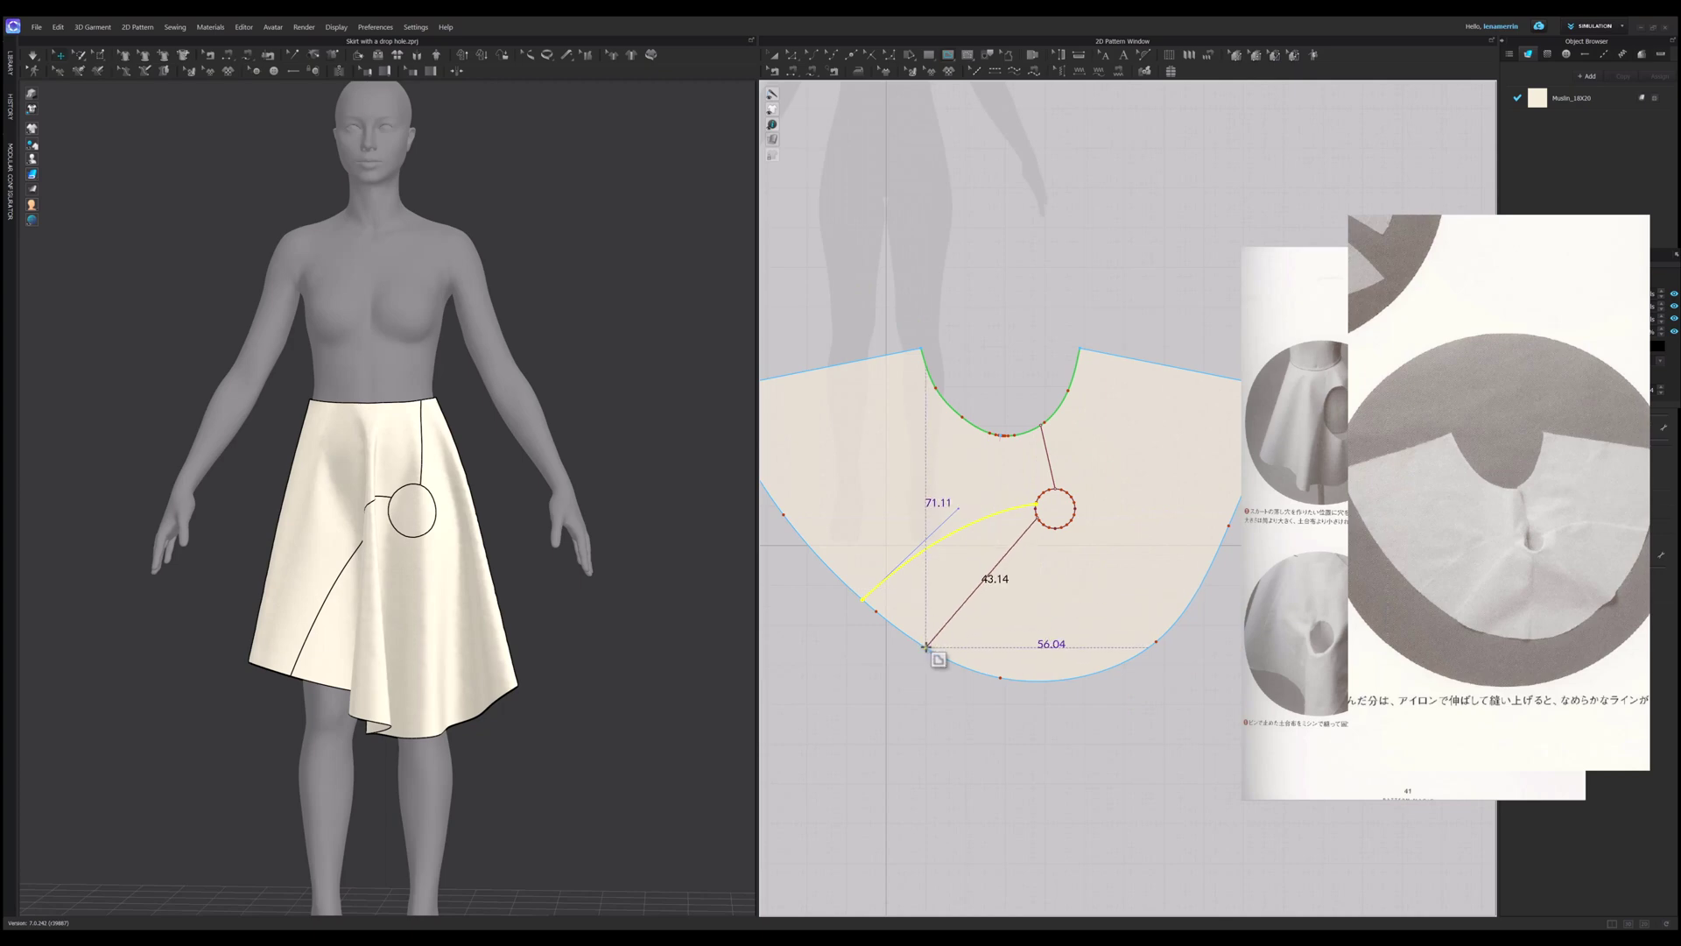
left_click_drag(929, 649, 865, 724)
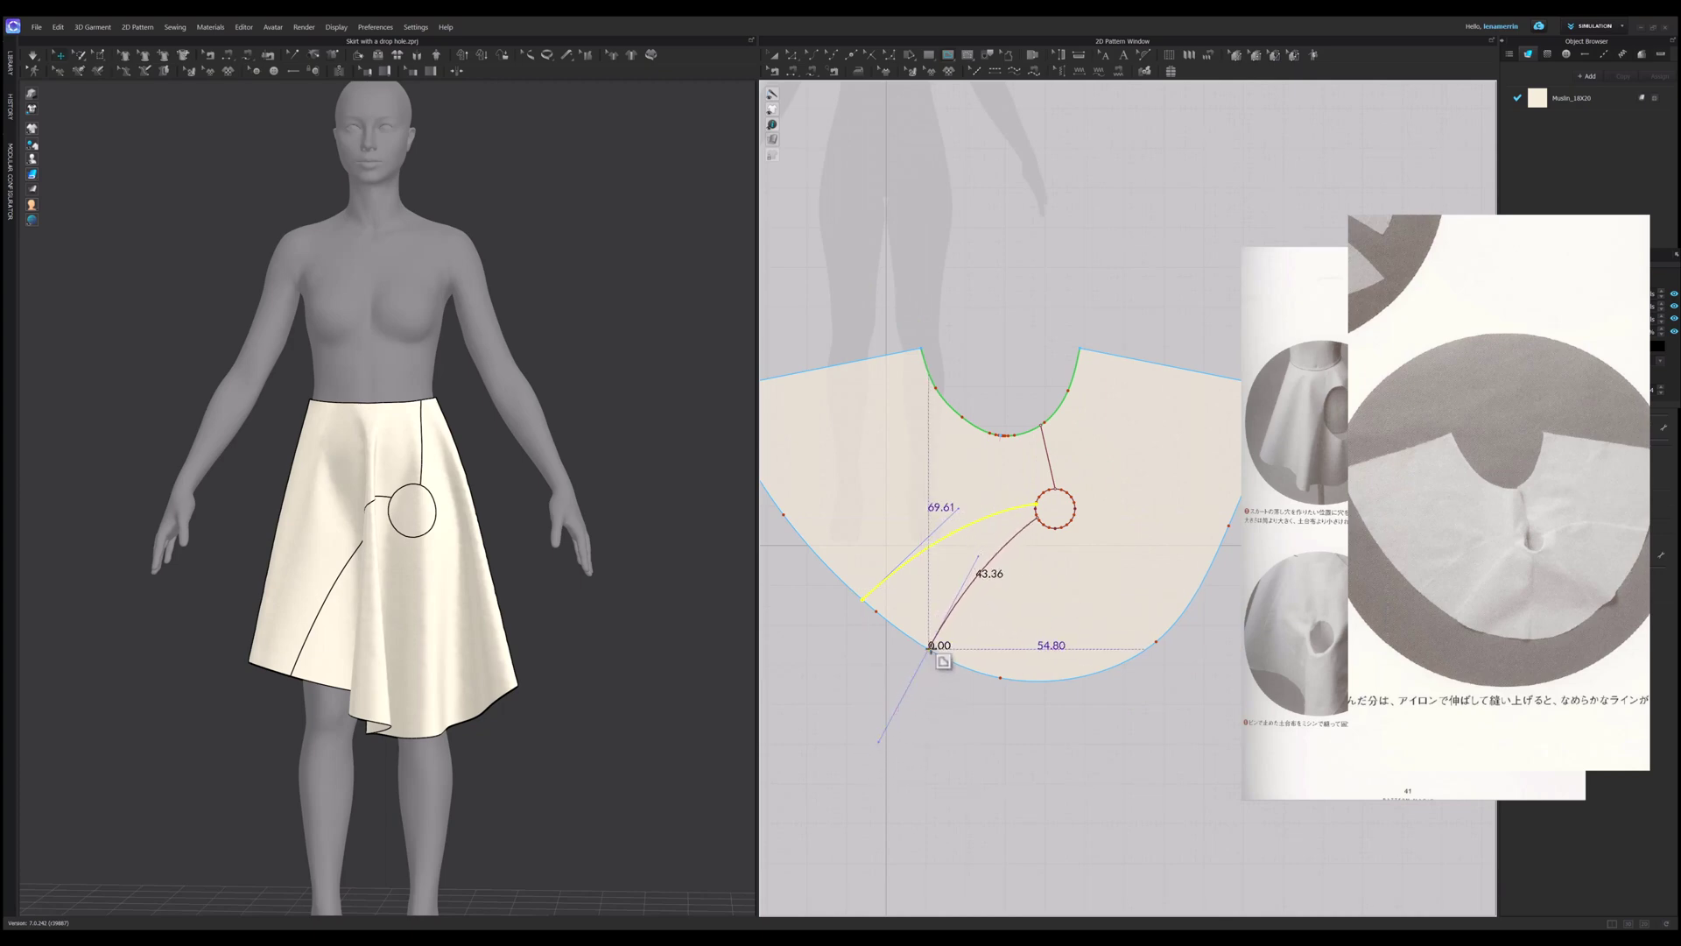
double_click(928, 649)
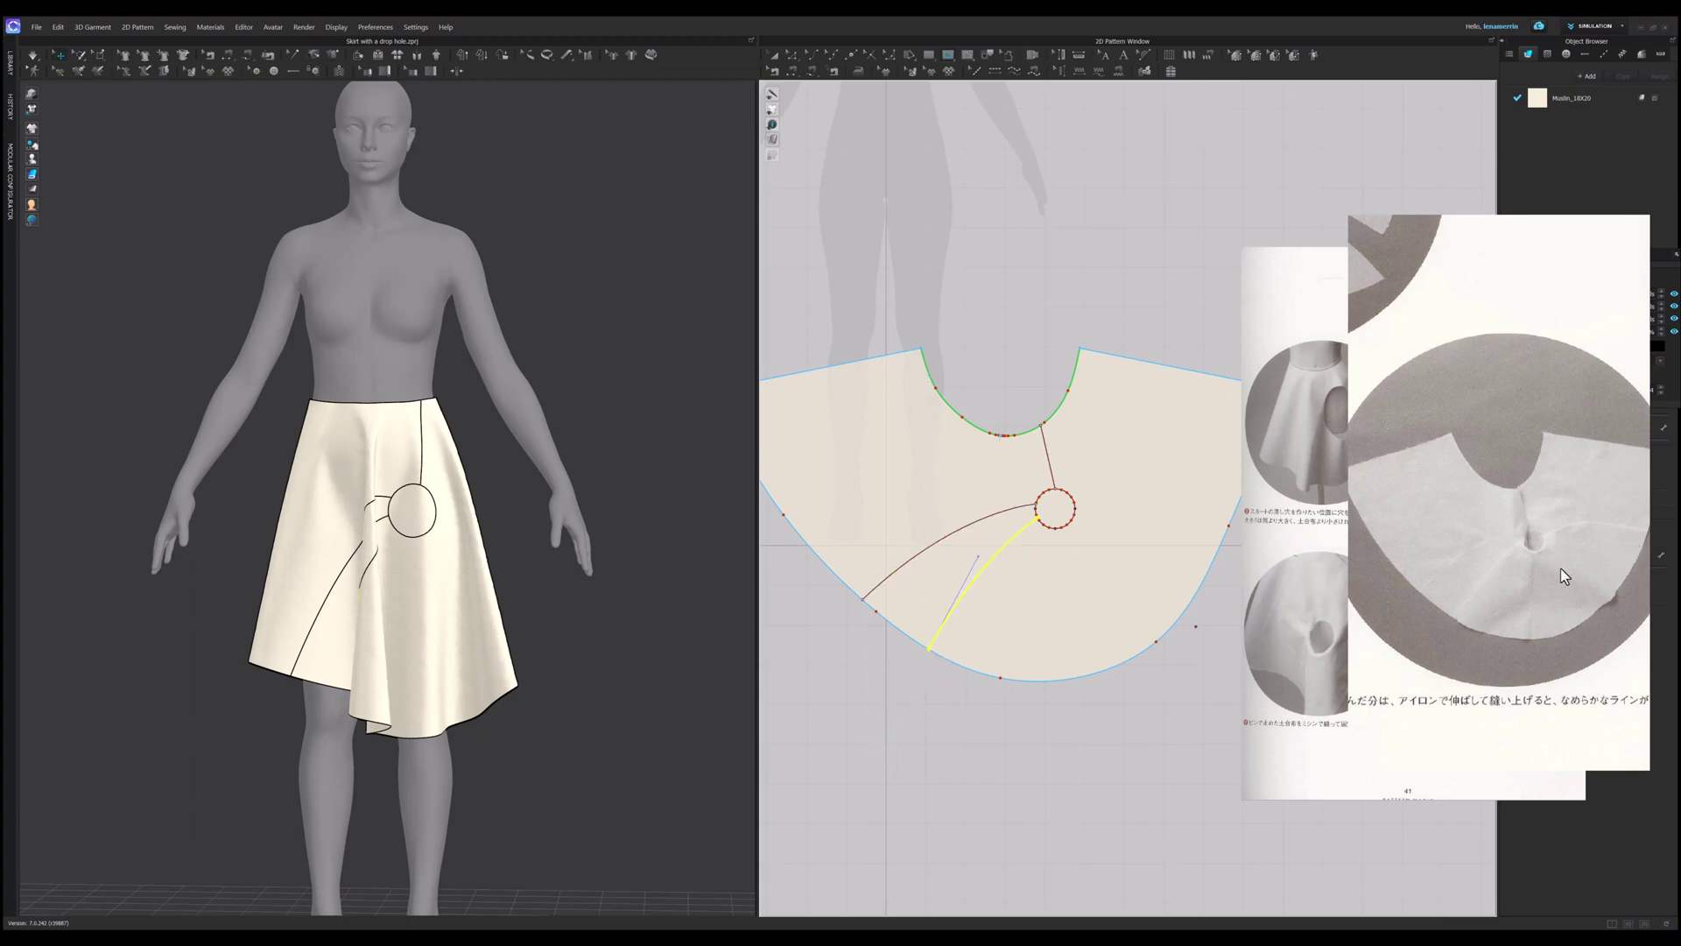
left_click(1062, 526)
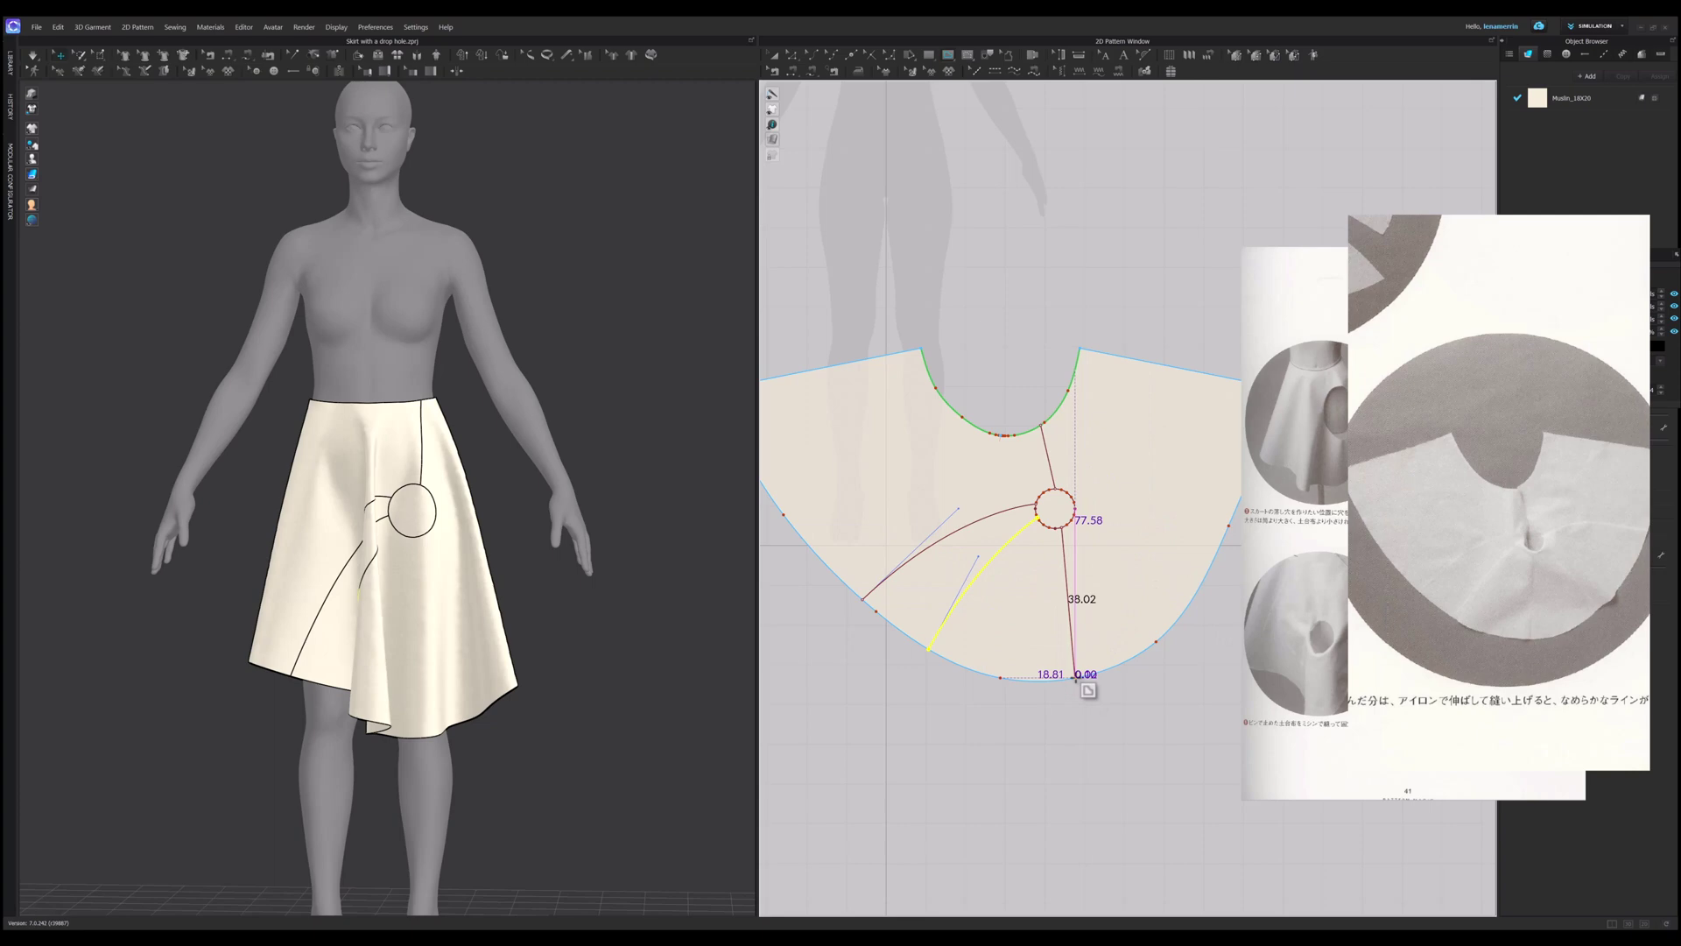
double_click(1075, 678)
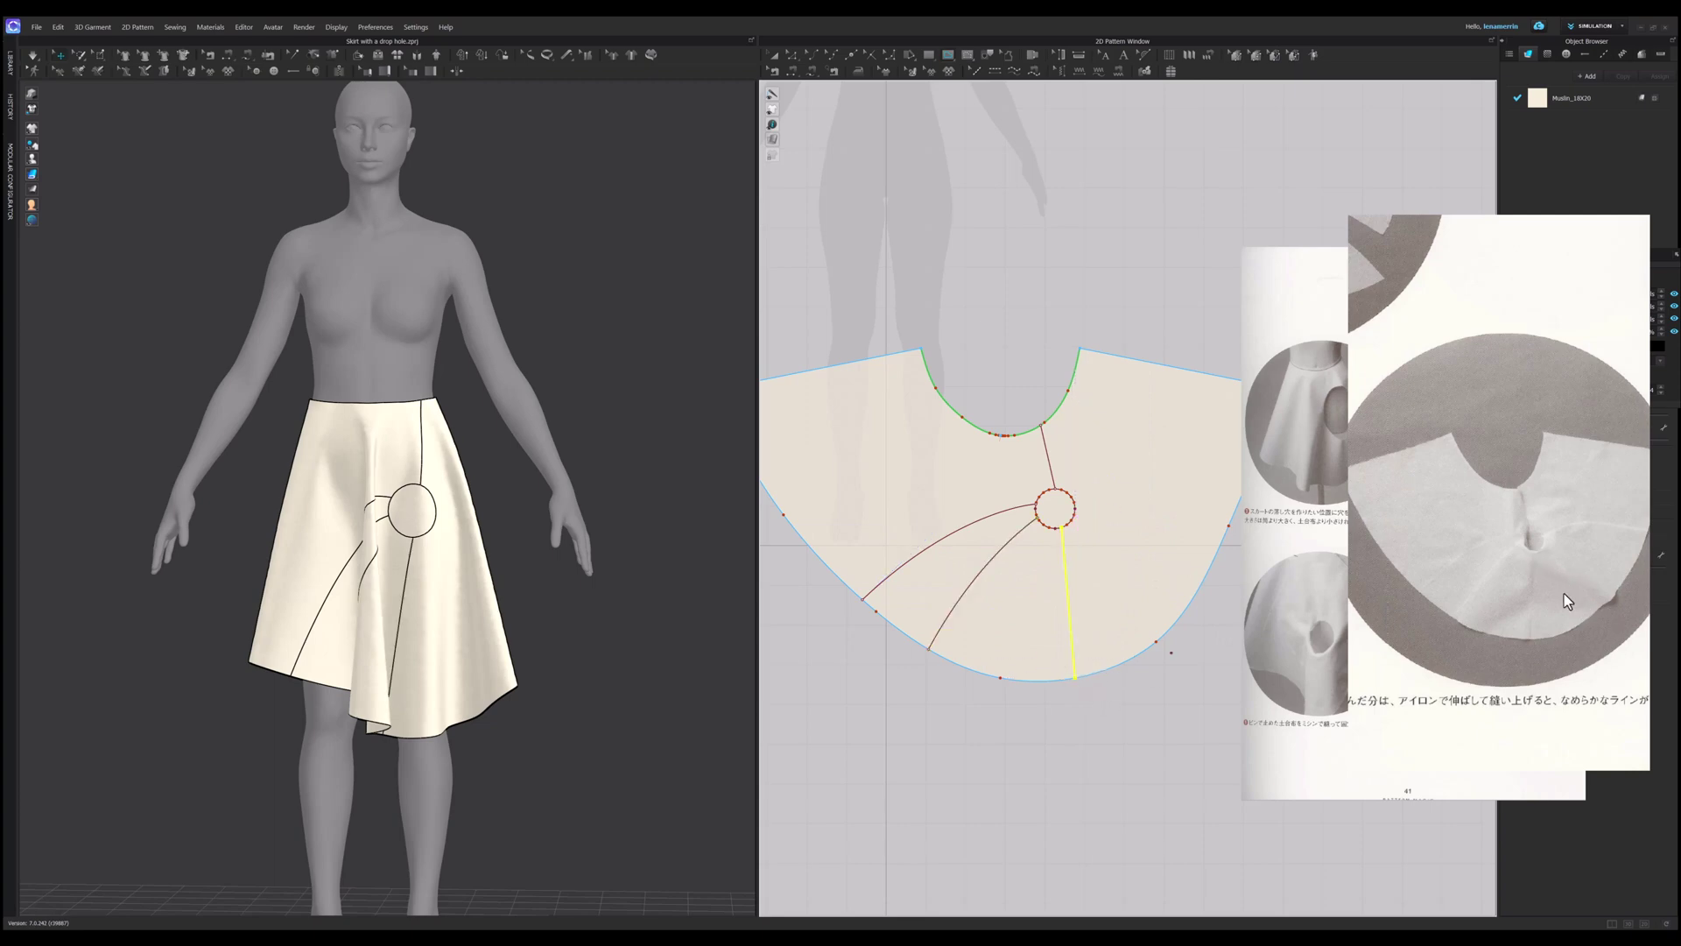
Step: Draw a curved internal line about 37 cm long from the circle's lower-right edge to the hem
left_click(1073, 518)
left_click_drag(1188, 604, 1252, 674)
middle_click_drag(1252, 674, 1233, 647)
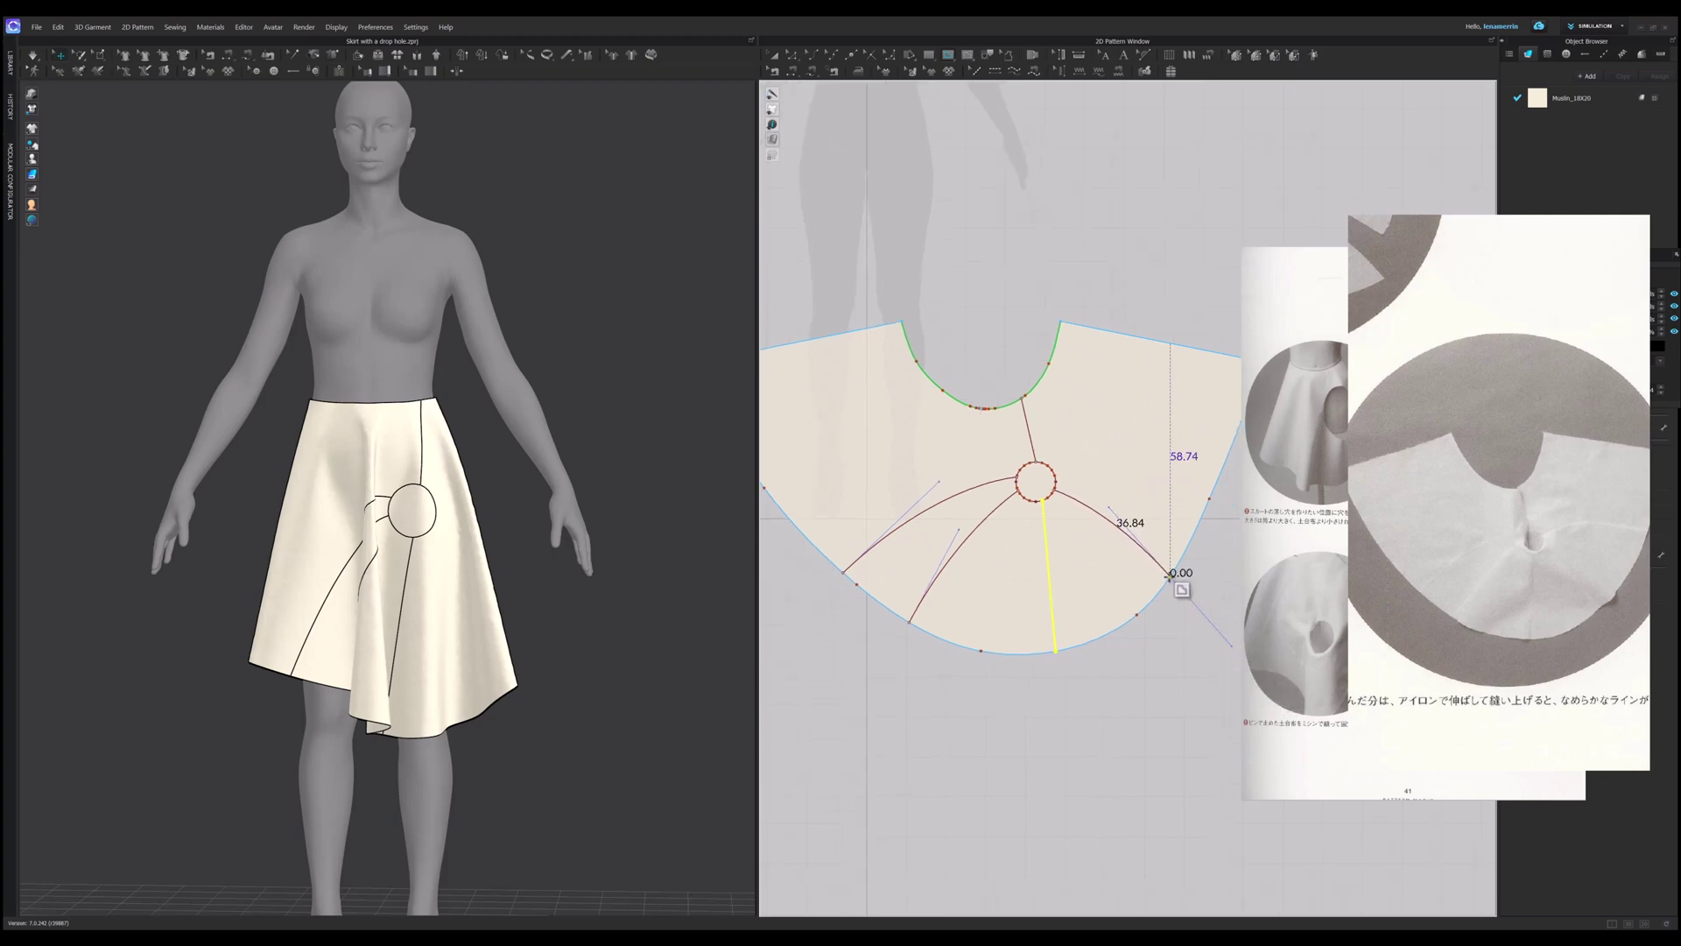
left_click(1171, 575)
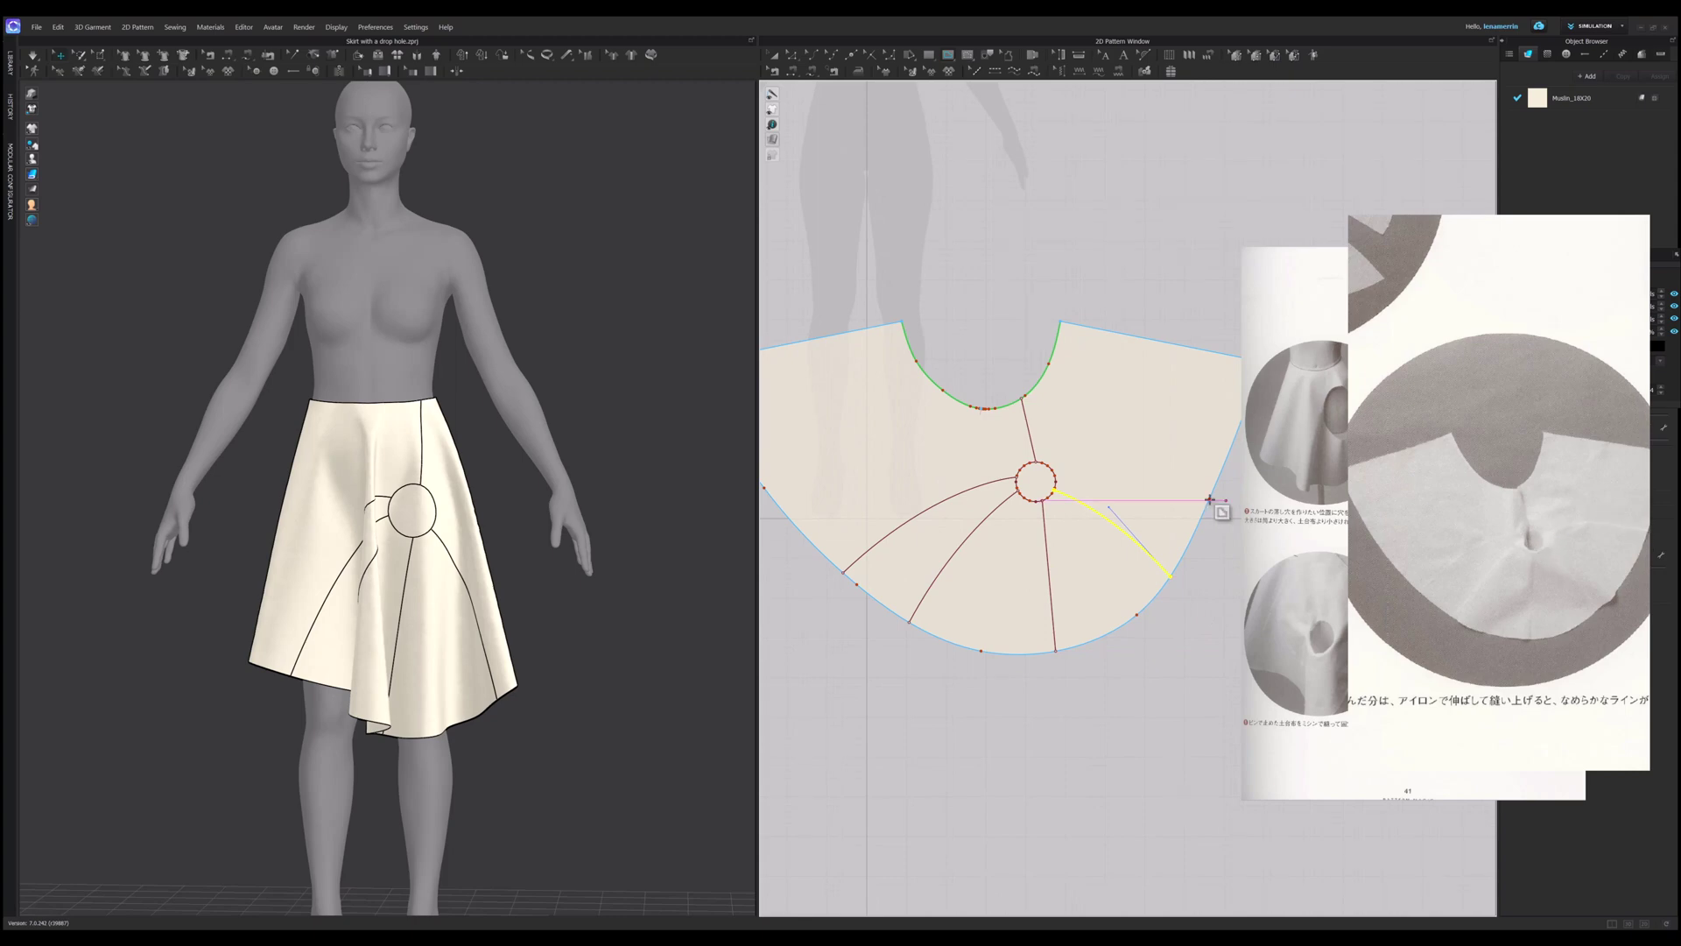
Step: Draw a curved internal line about 45 cm long from the circle's upper-right edge out to the hem near the side seam
left_click(1052, 469)
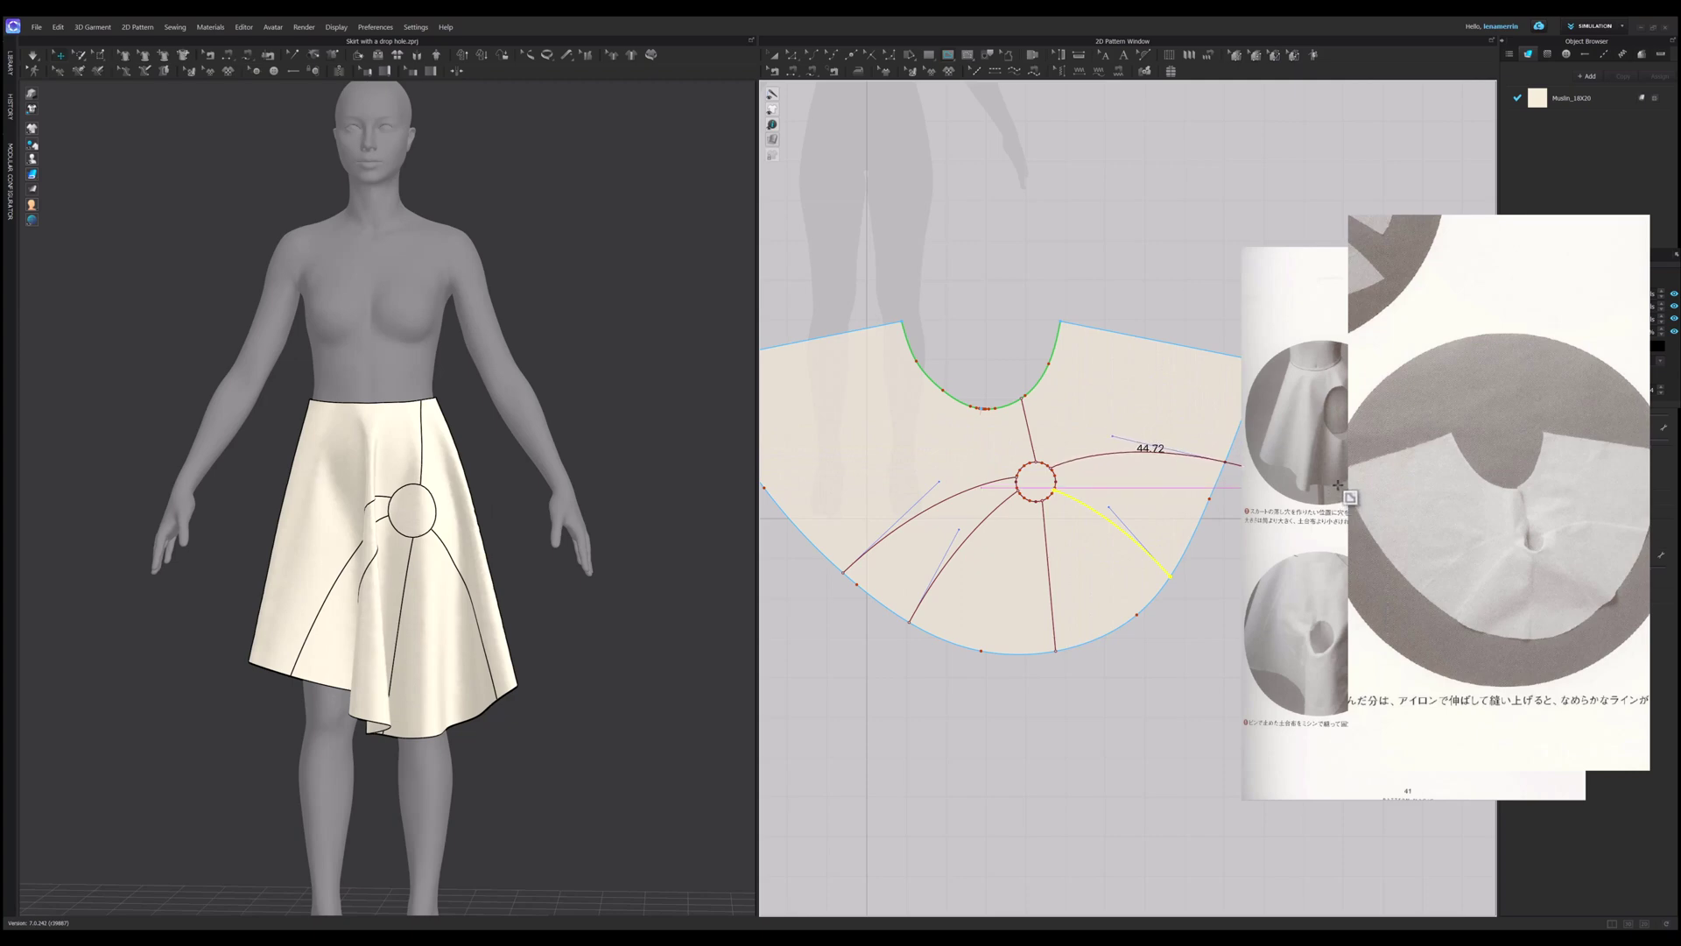
middle_click_drag(1313, 476, 1235, 483)
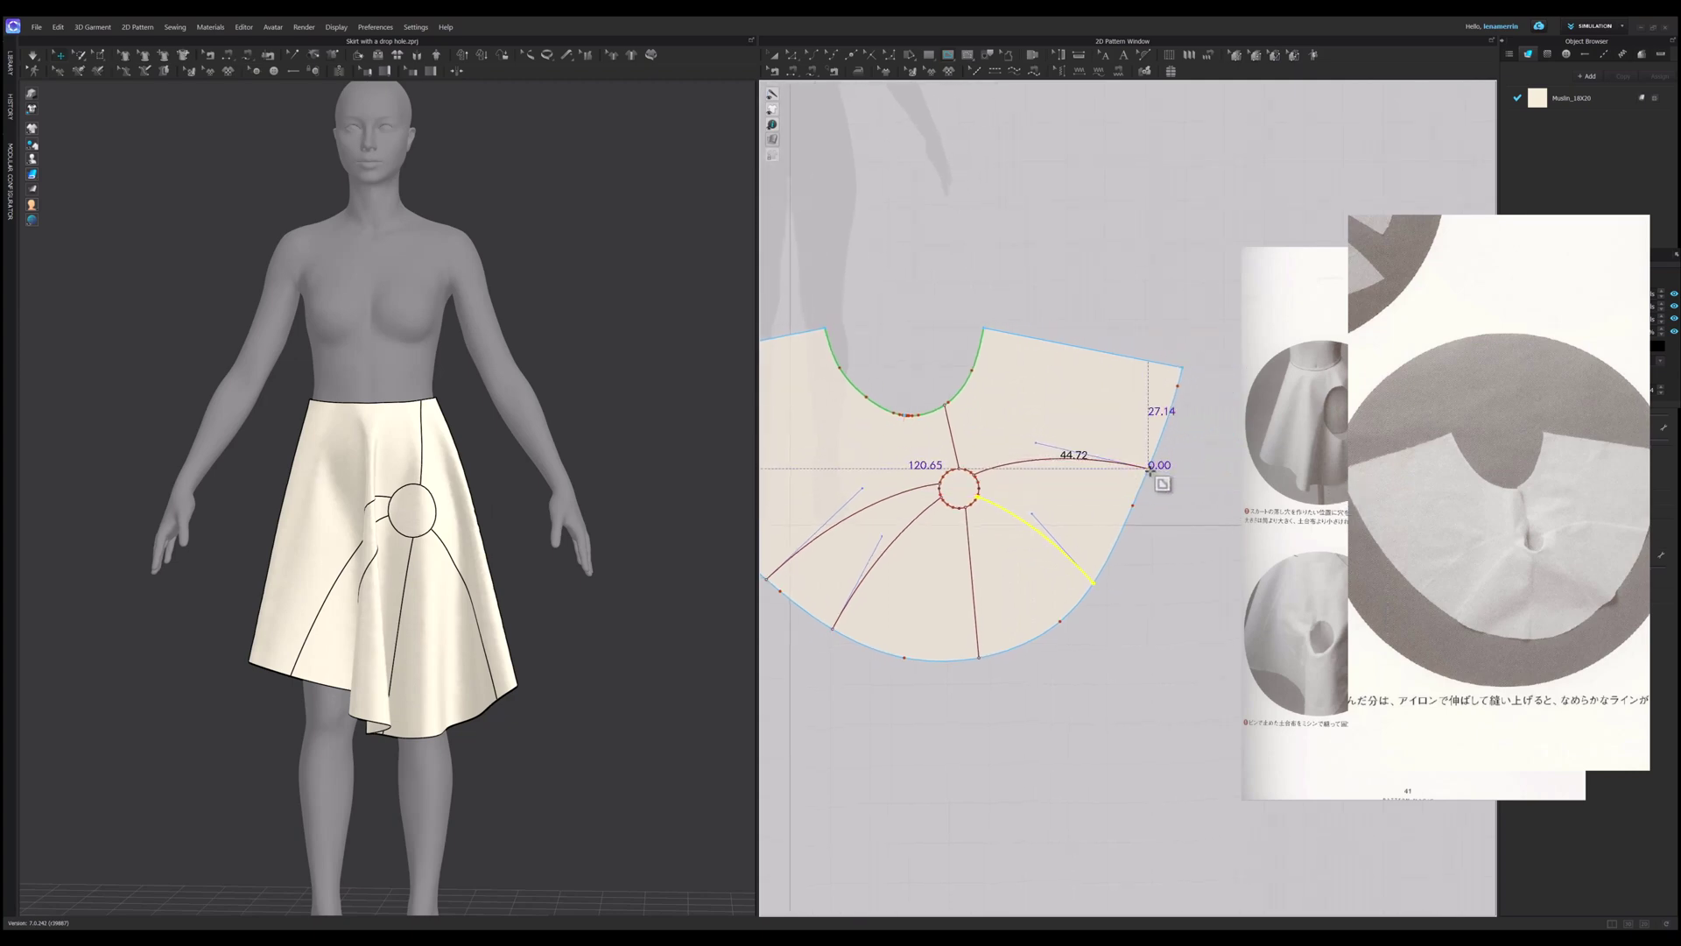
left_click(1151, 472)
scroll(1238, 488, "down", 3)
right_click_drag(555, 631, 546, 574)
Step: Bring the reference page with the four skirt photos forward, clear of the pattern, and compare its style lines with the drawn ones
left_click(1330, 461)
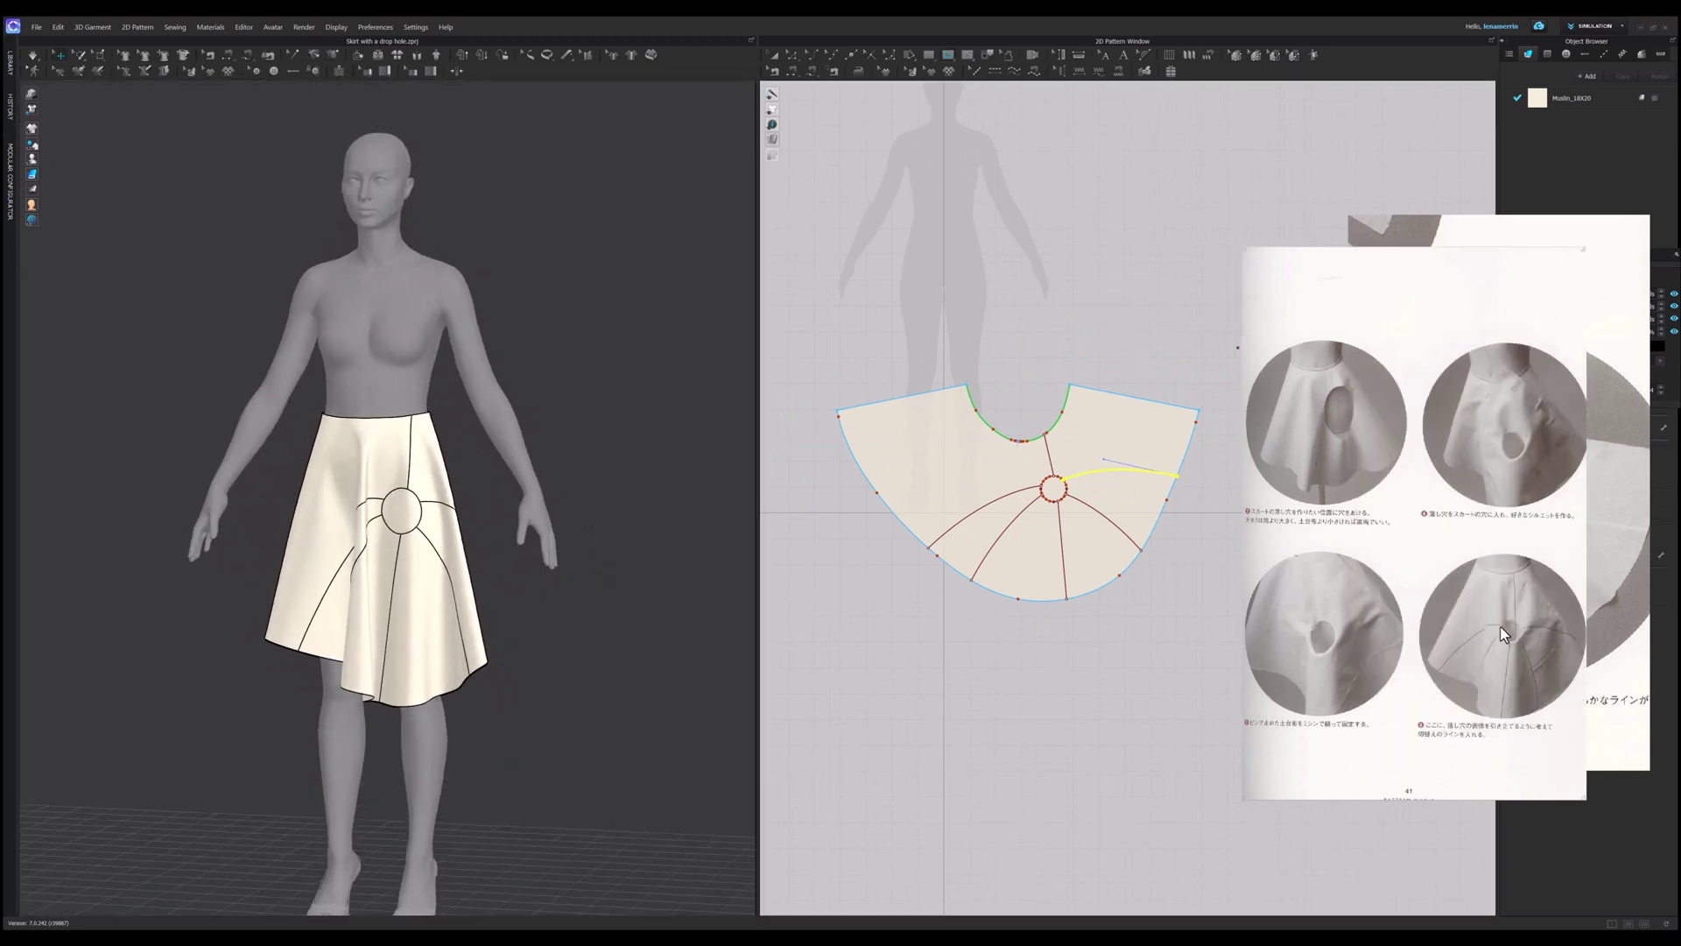
left_click_drag(1453, 443, 1519, 406)
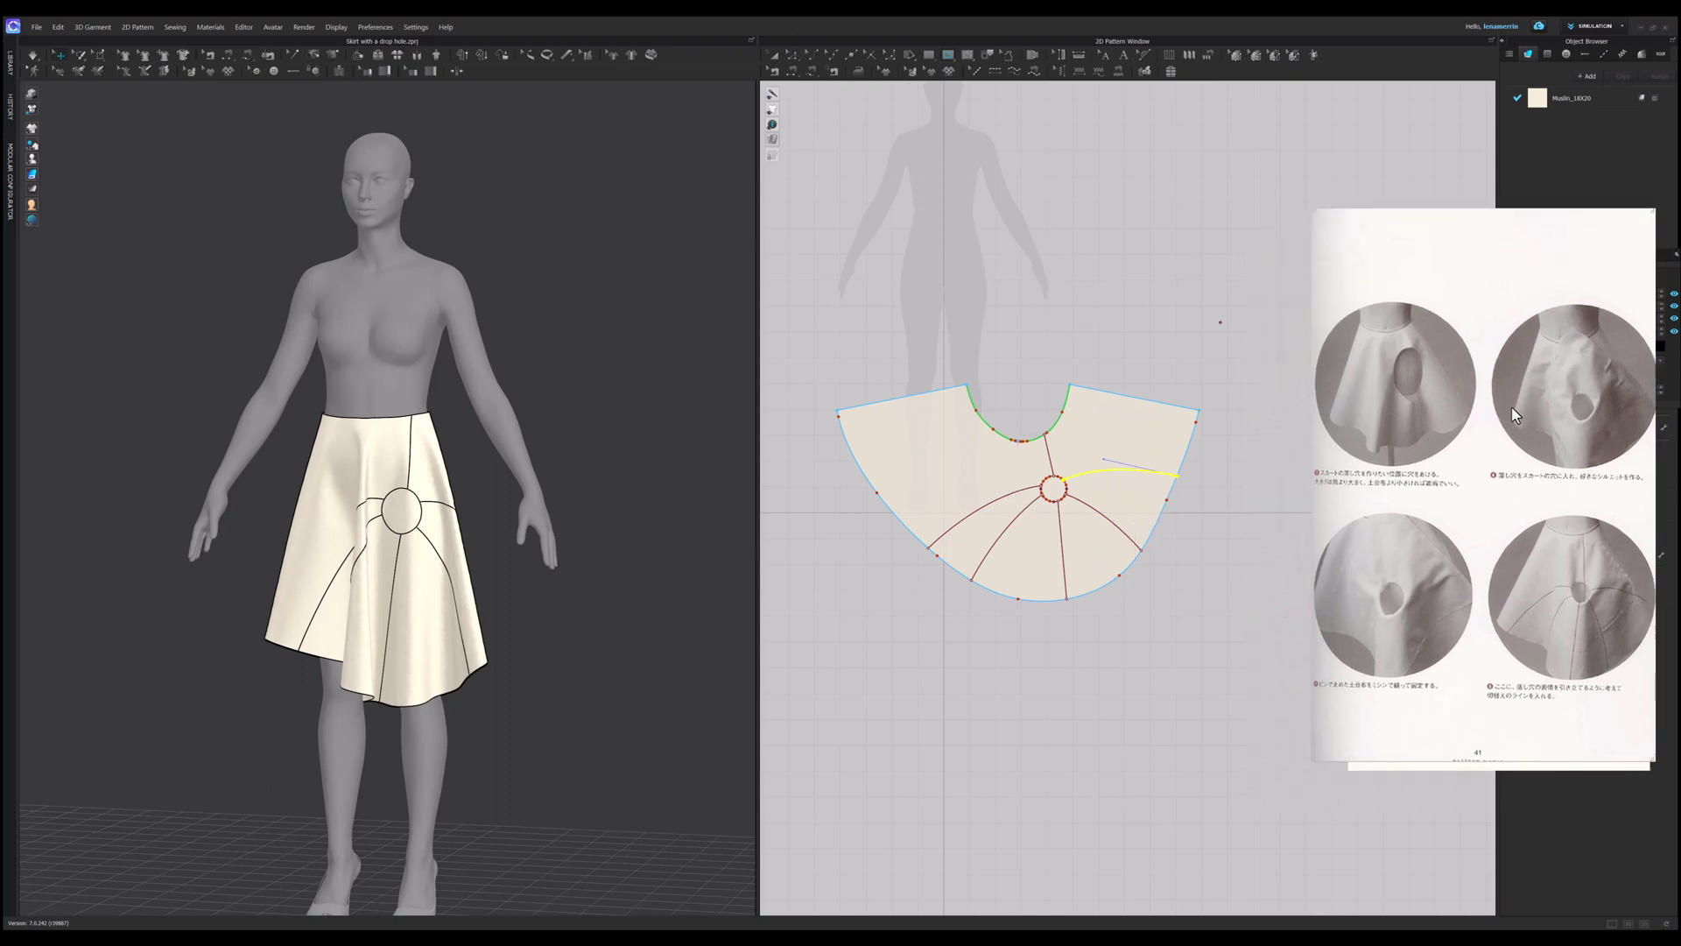
scroll(1134, 477, "up", 3)
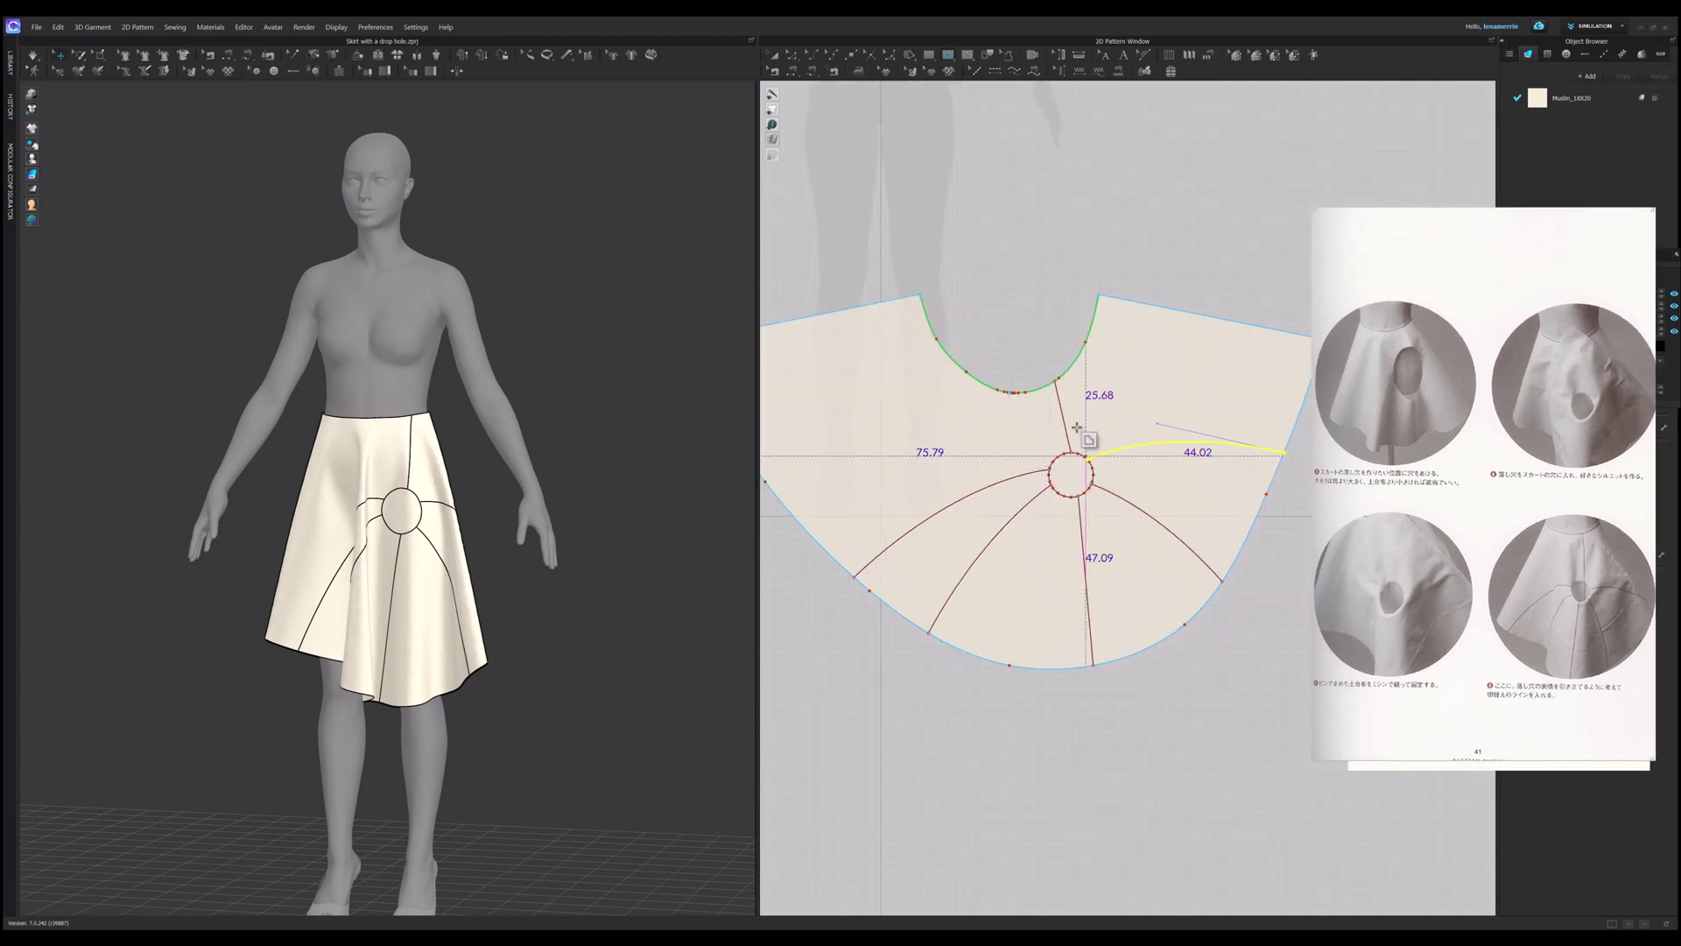
key("Escape")
left_click(772, 54)
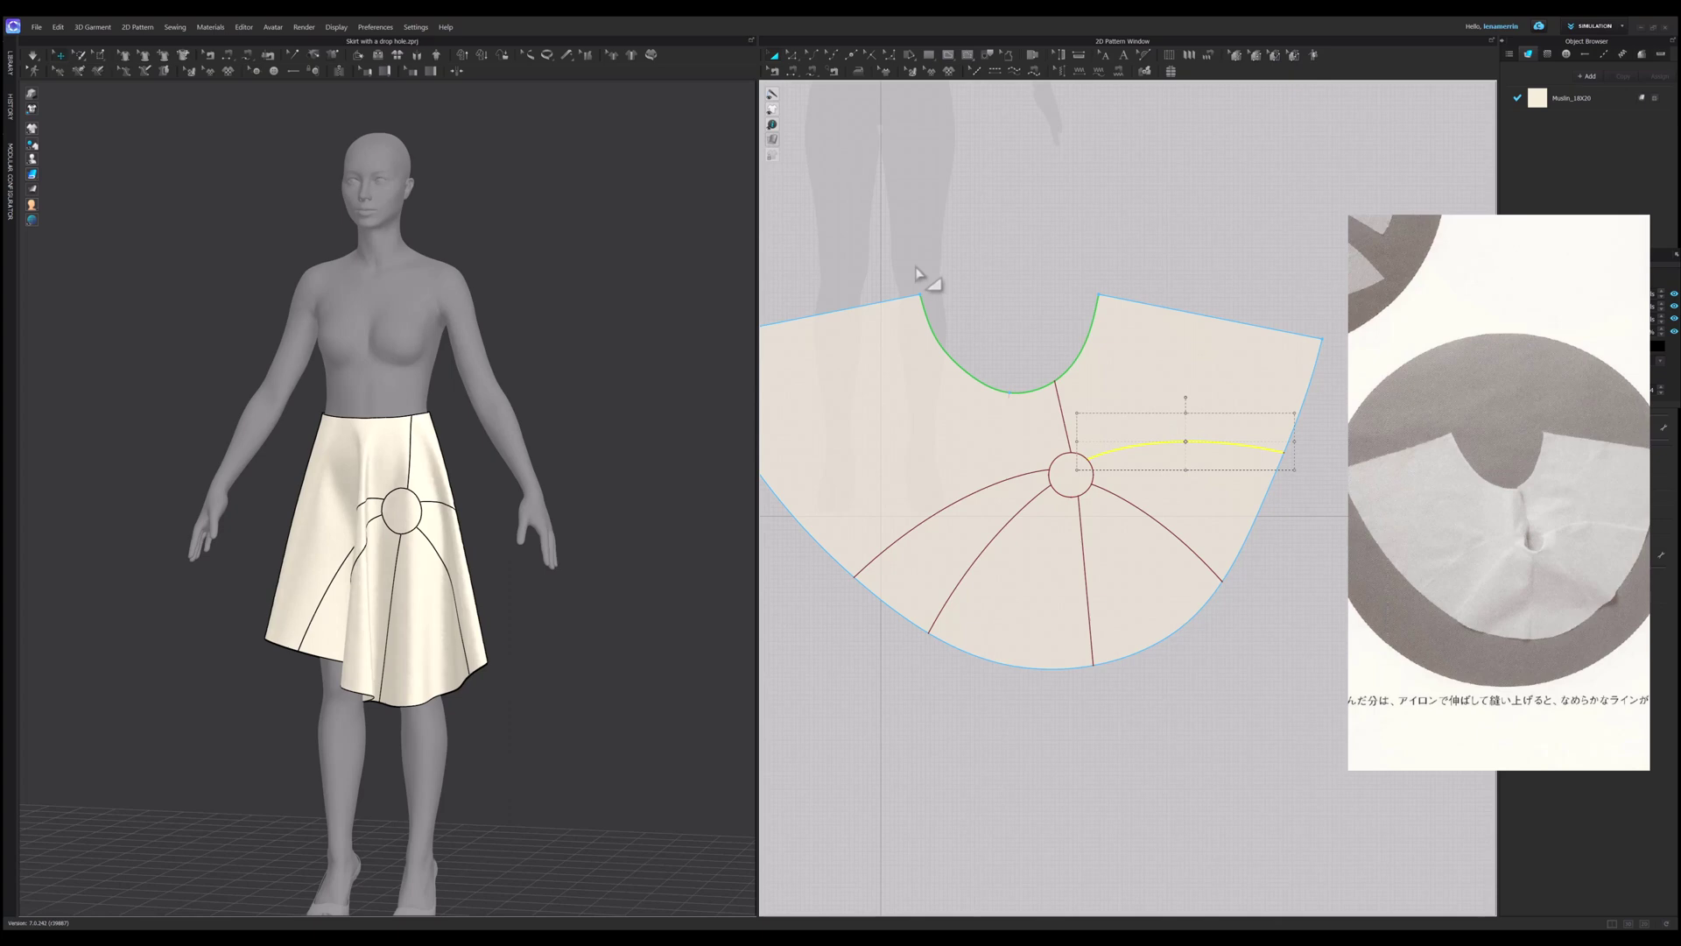
left_click(1070, 474)
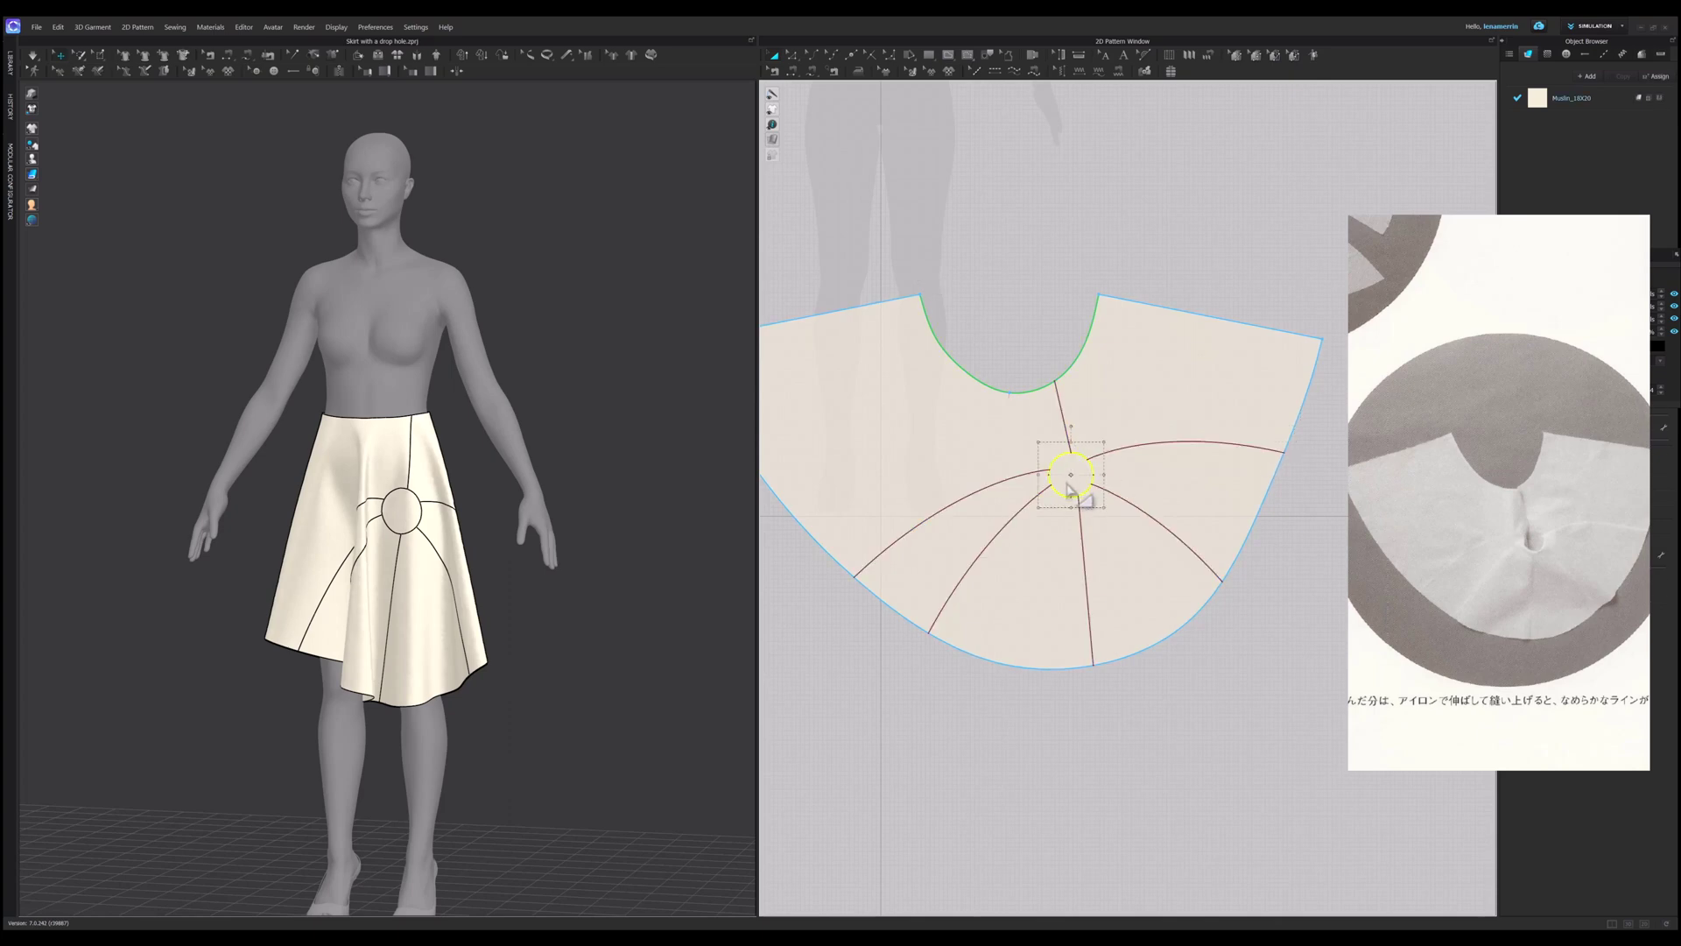
key("Delete")
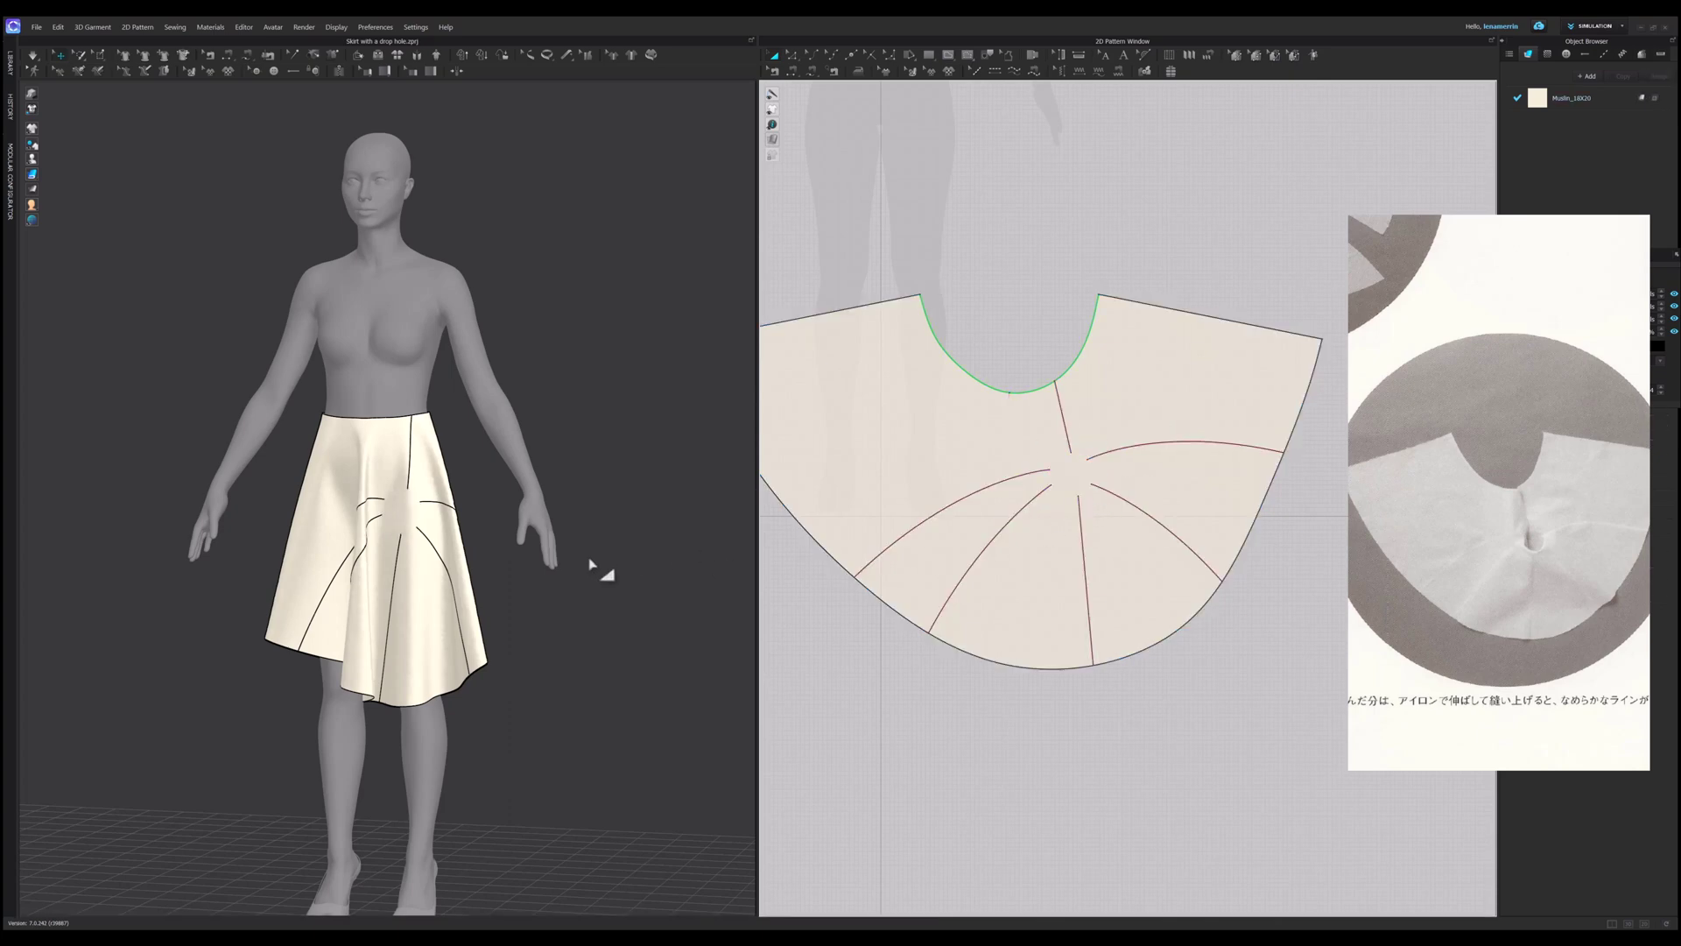
key("ctrl+z")
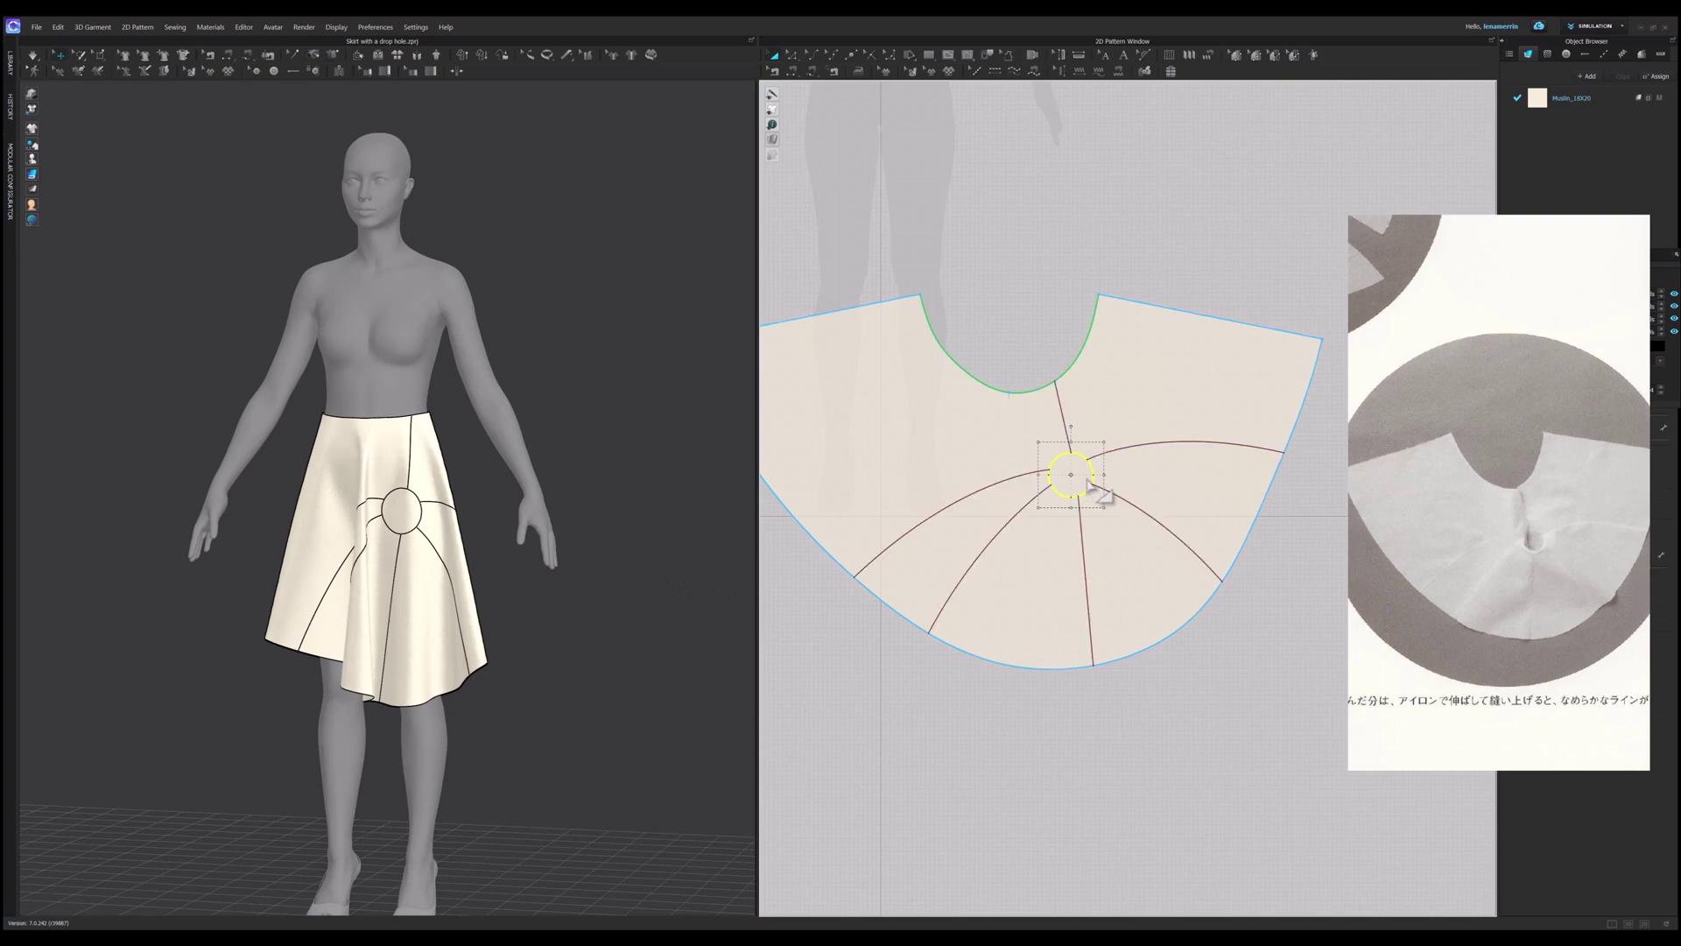
Step: Cut the skirt pattern along the hole circle and delete the circular piece
right_click(1086, 479)
left_click(1129, 654)
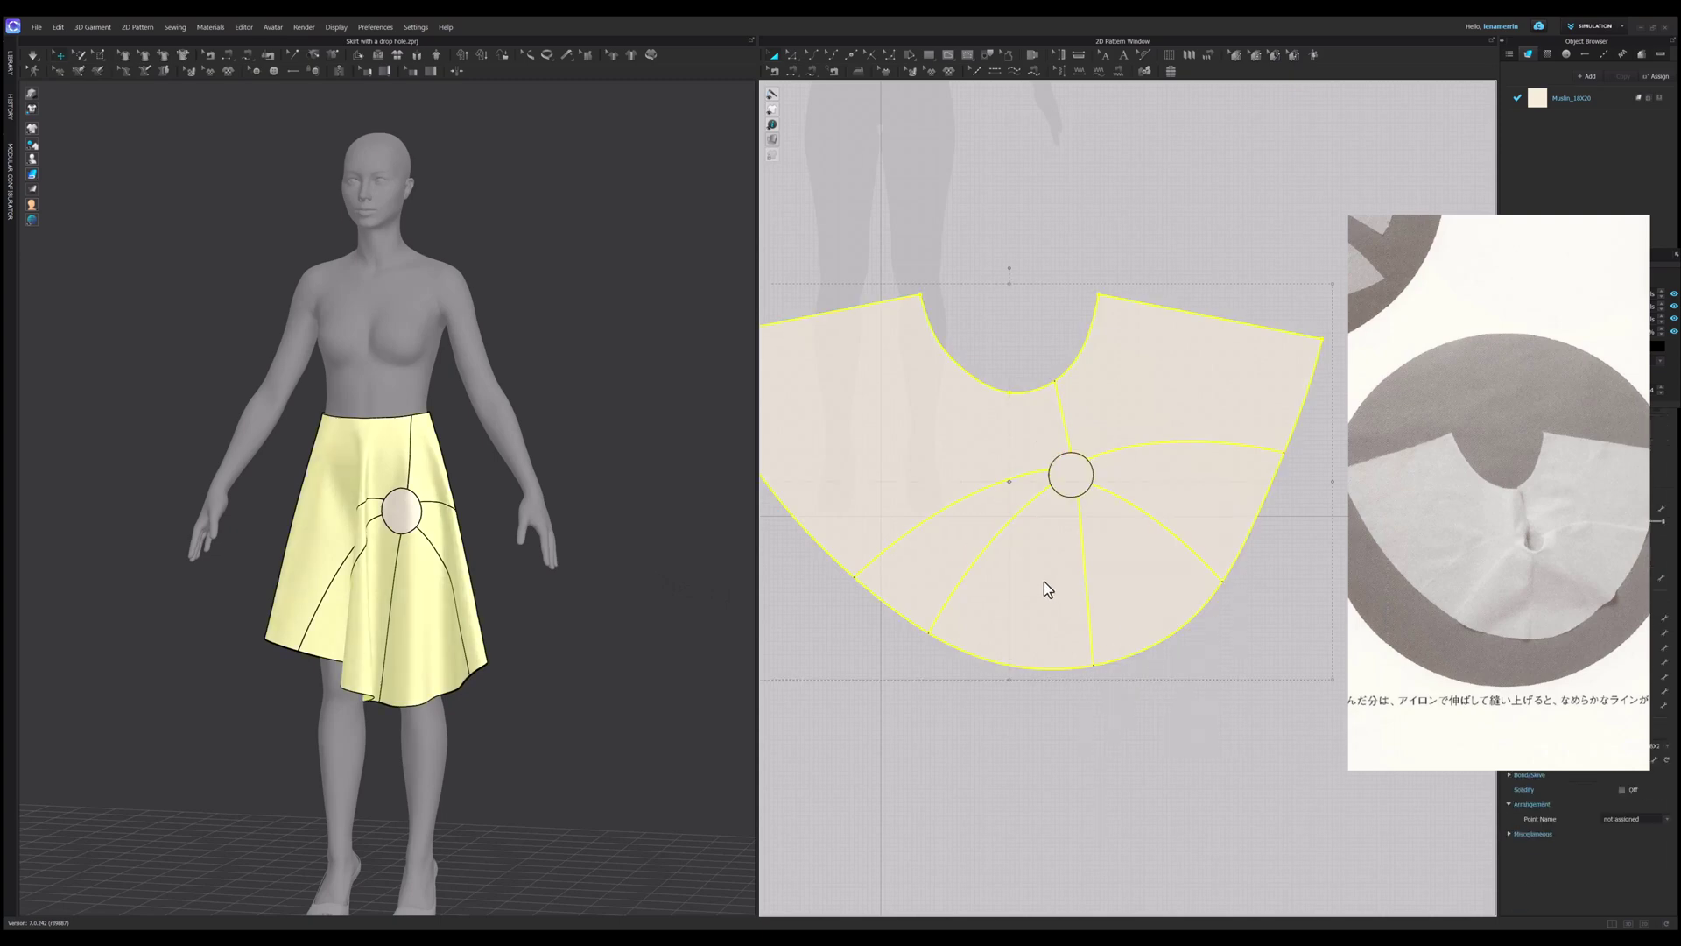
left_click(1072, 484)
key("Delete")
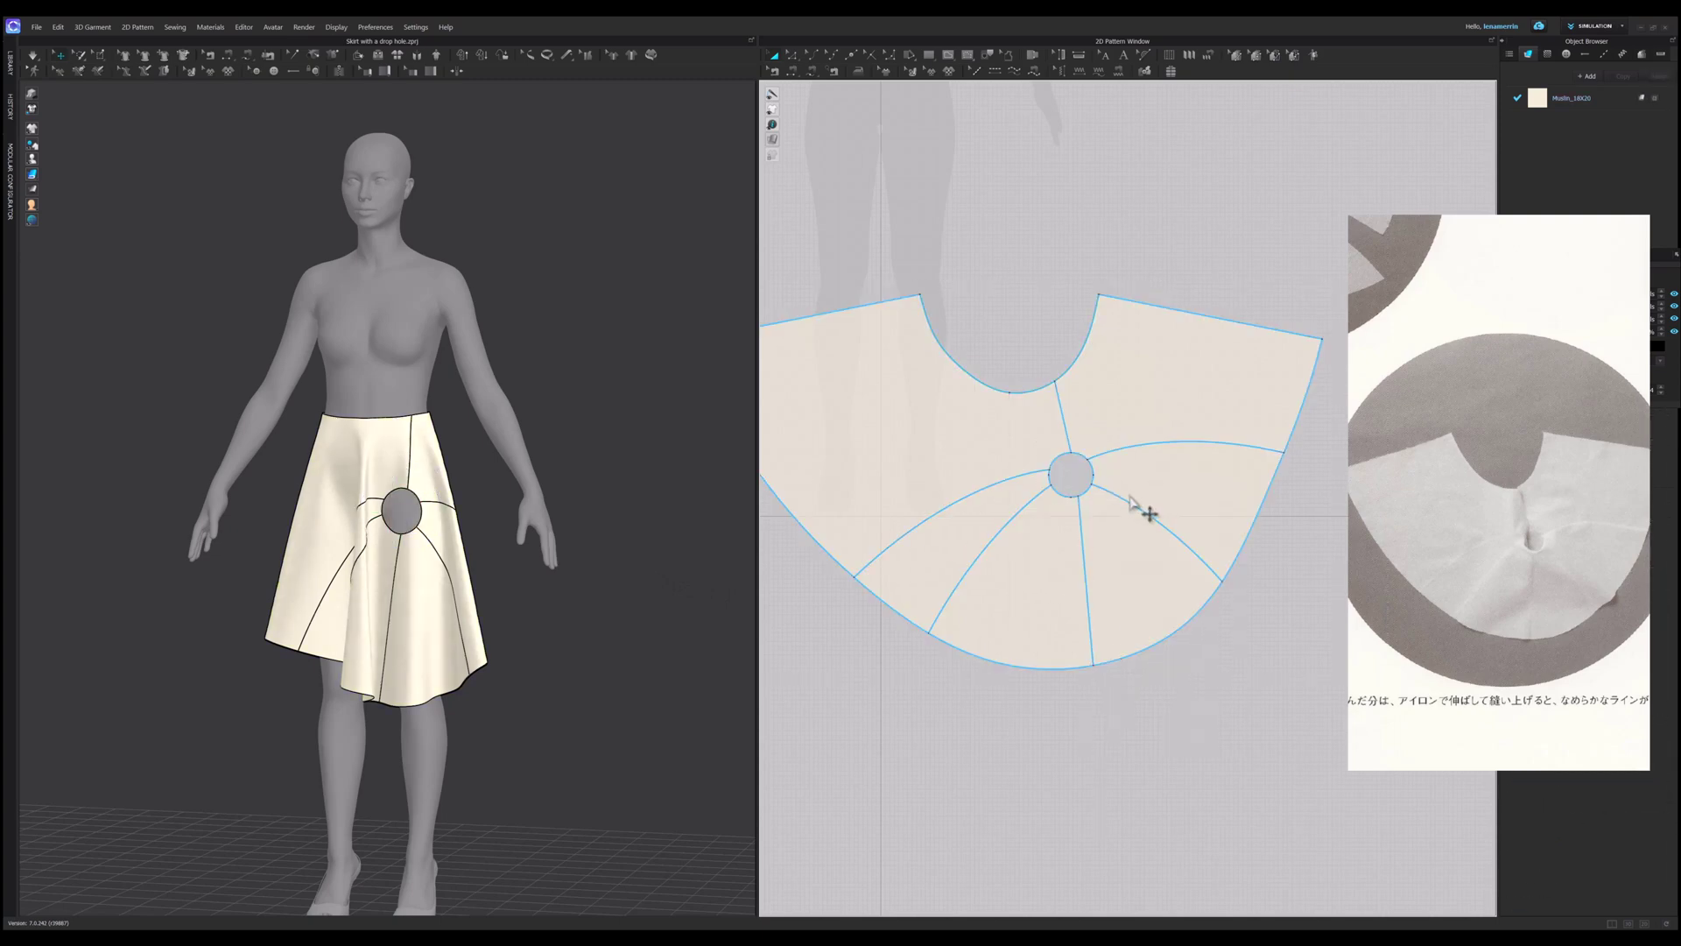
Step: Select all six internal lines radiating from the hole and apply Cut & Sew to them
right_click_drag(398, 554, 438, 562)
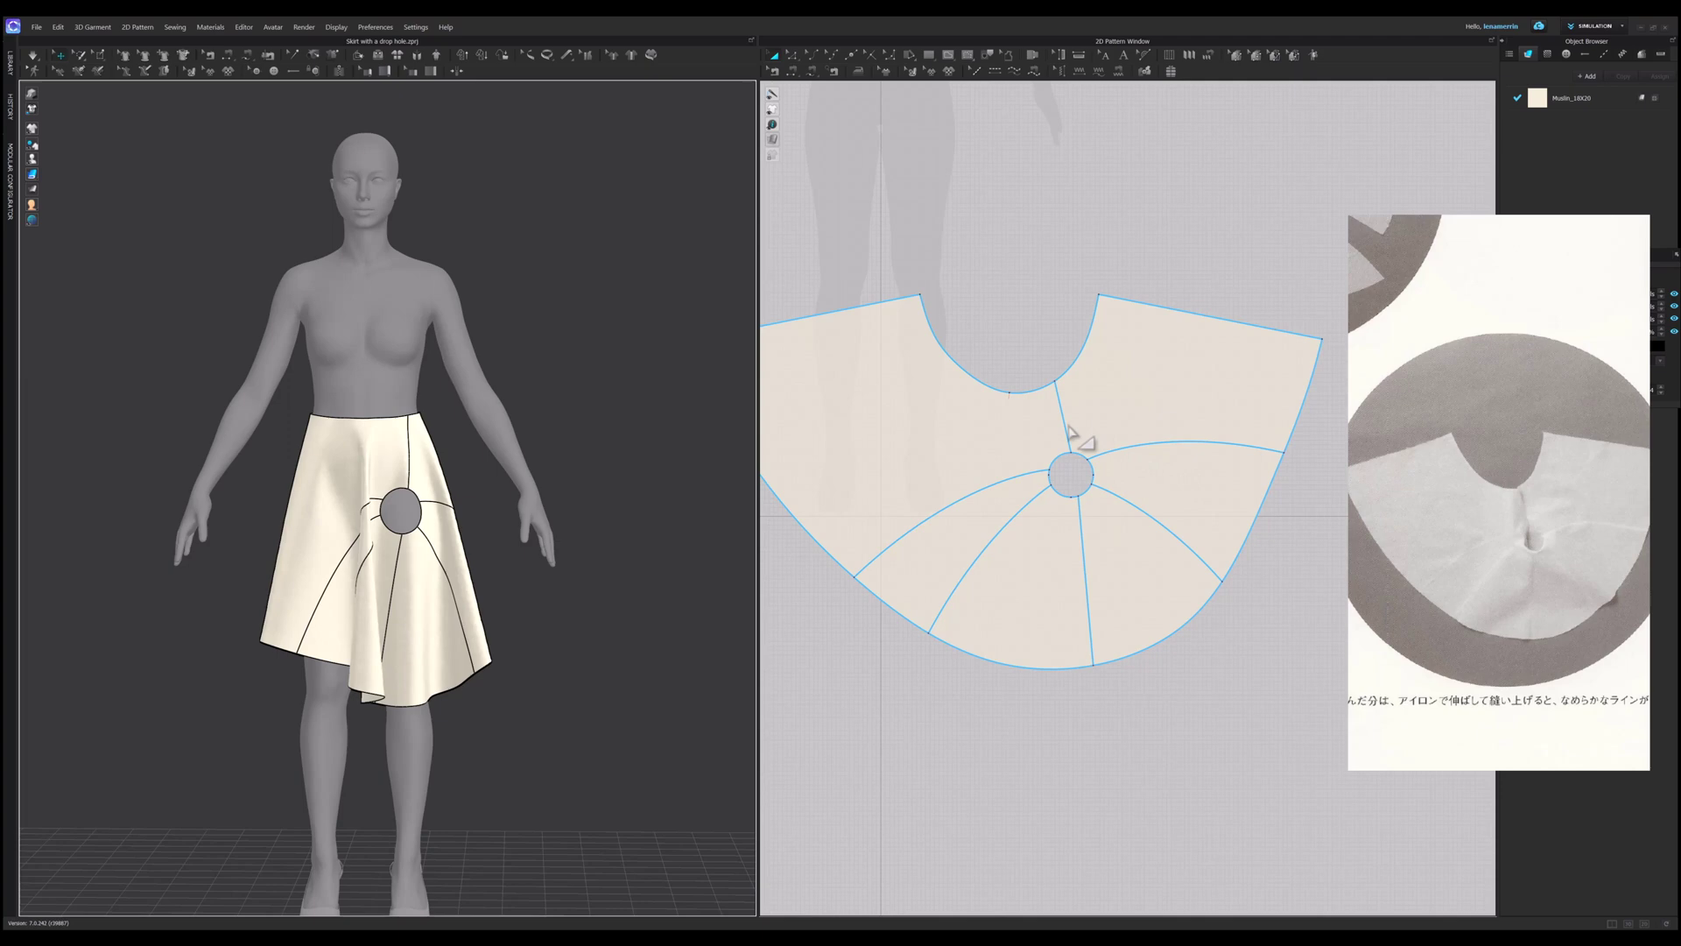
left_click(1065, 451)
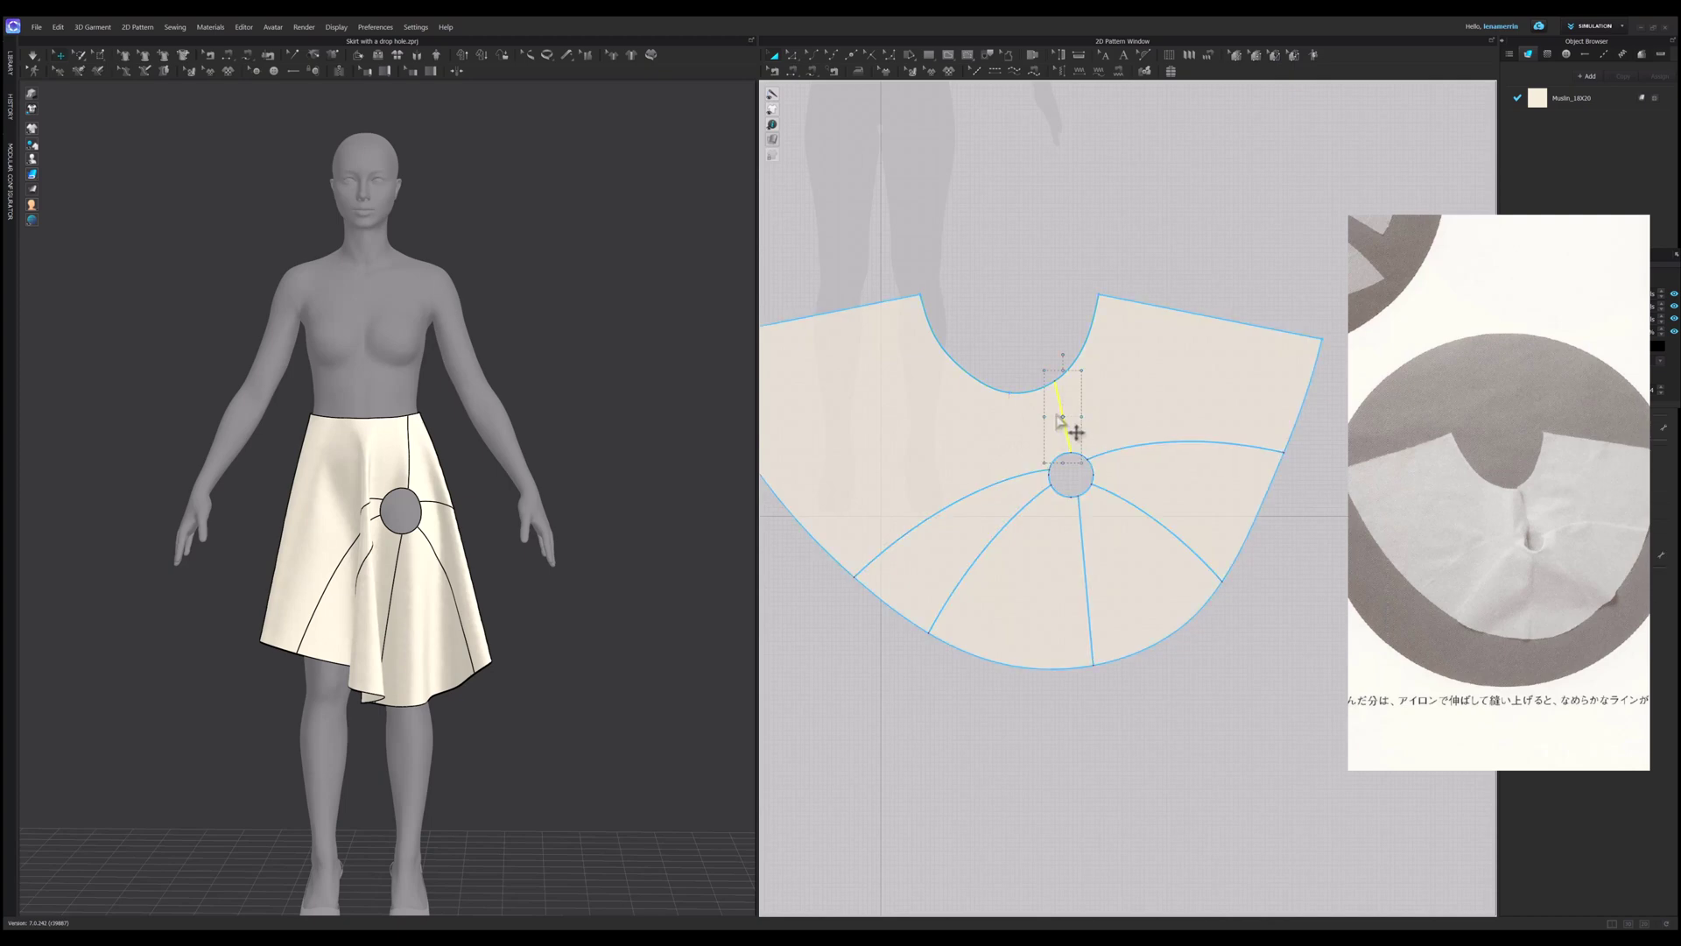
left_click(1001, 480, "shift")
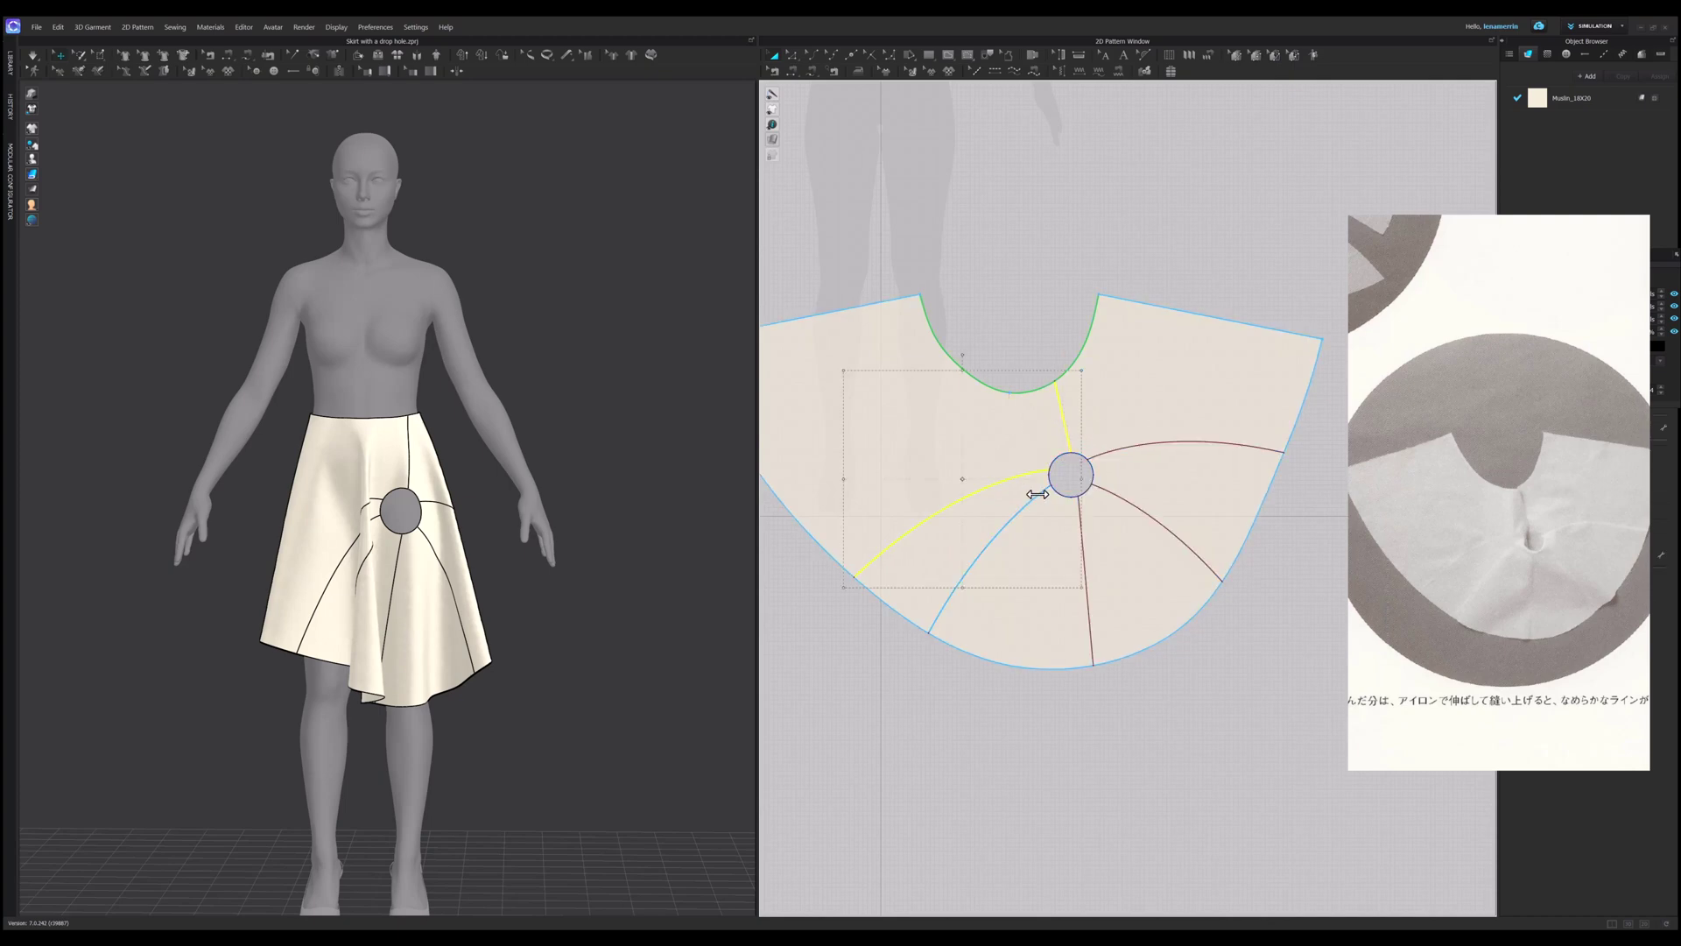
left_click(1038, 494, "shift")
left_click(1081, 514, "shift")
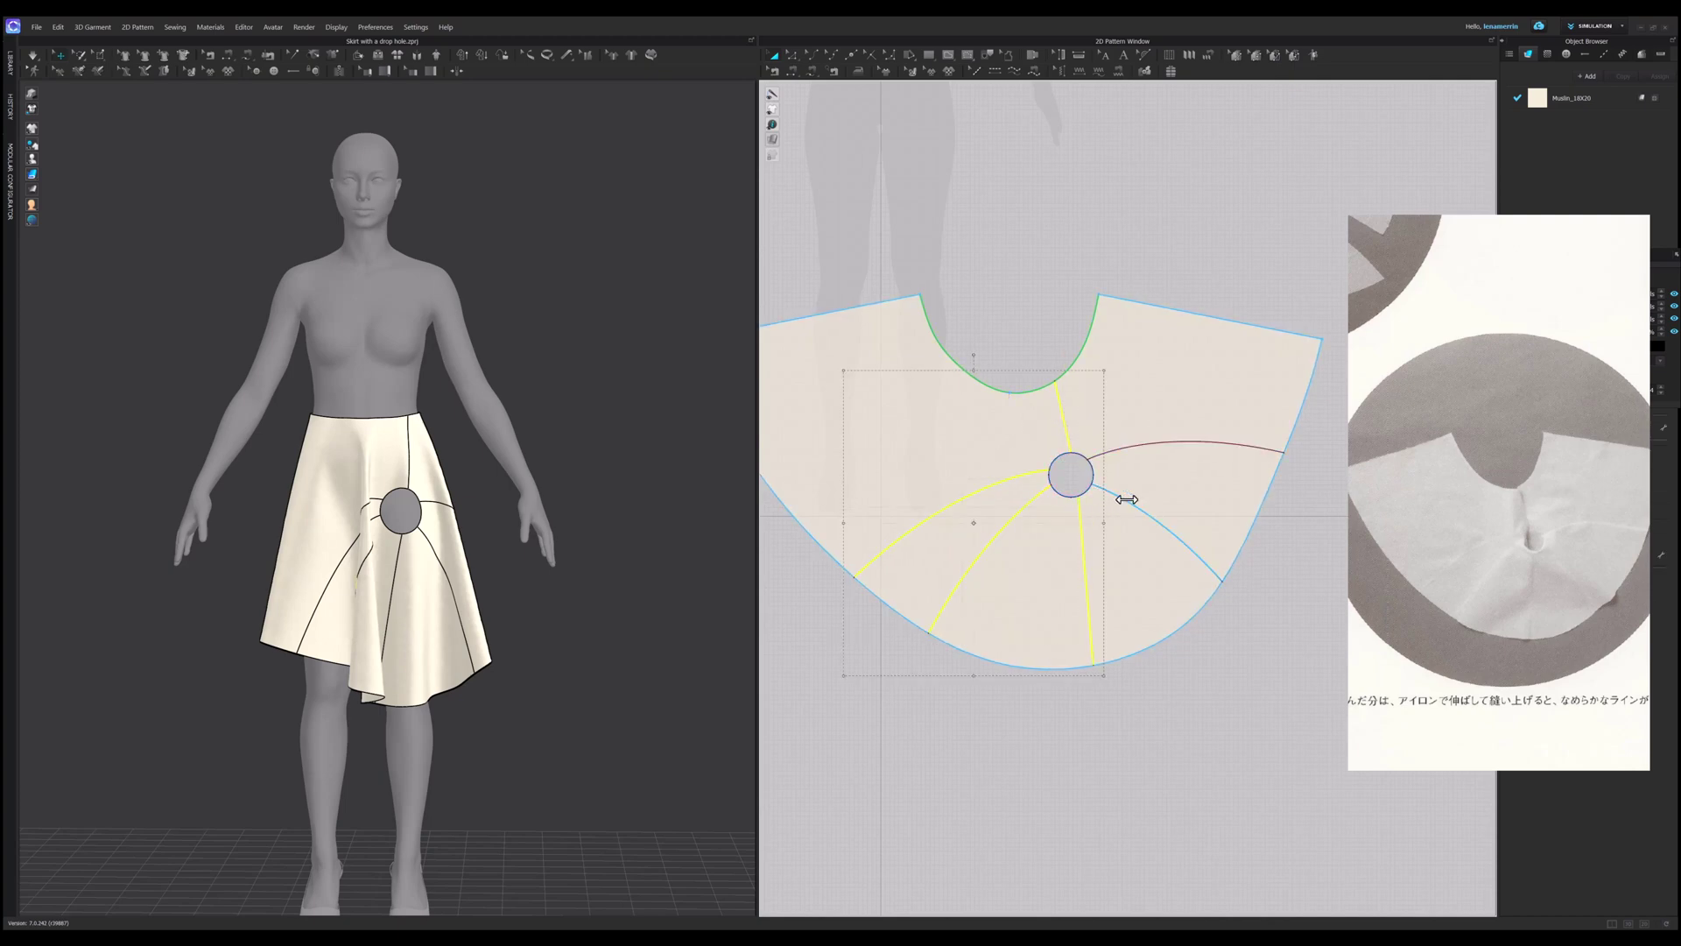
left_click(1127, 501, "shift")
left_click(1137, 443, "shift")
right_click(1138, 444)
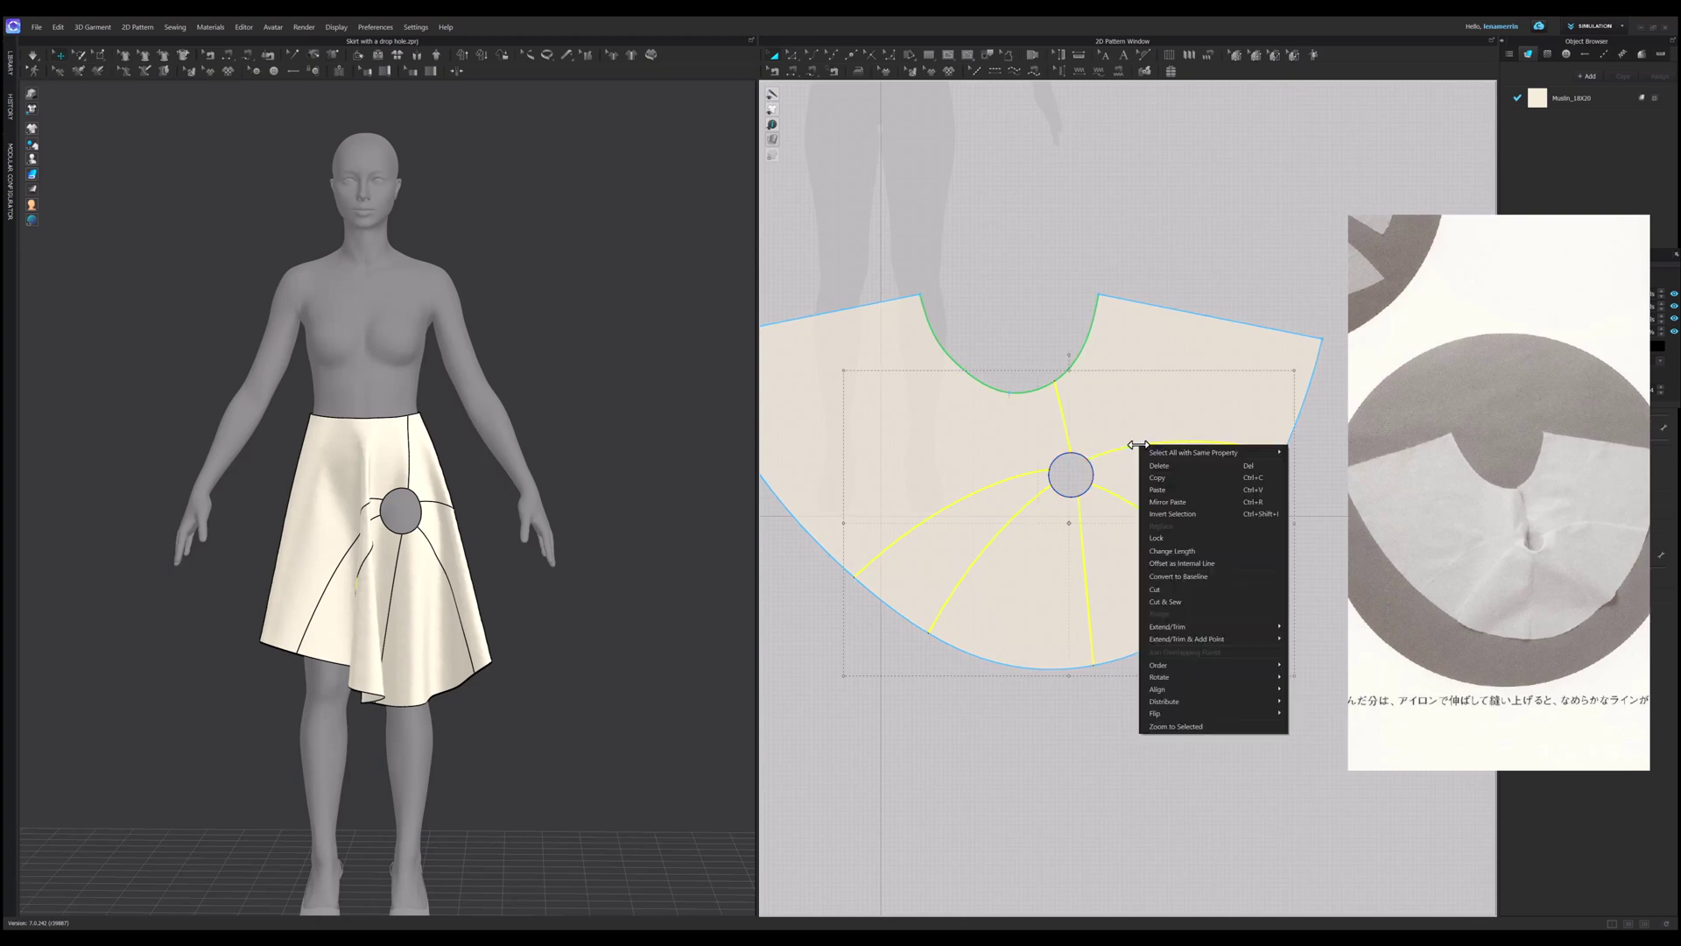
left_click(1196, 602)
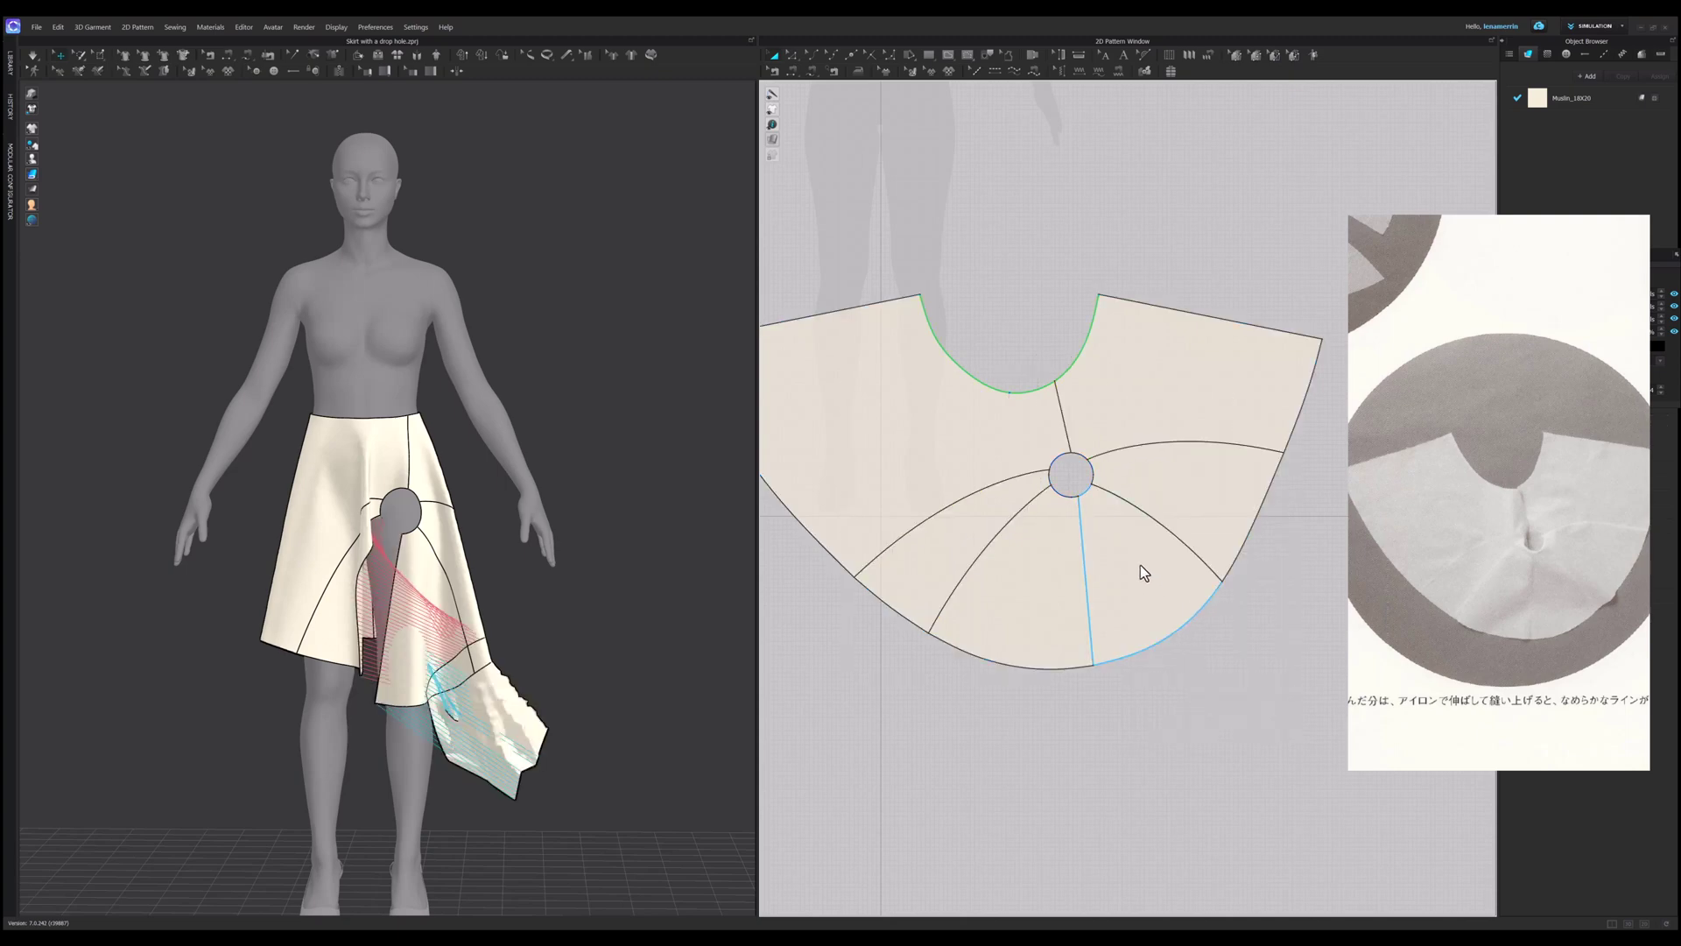
Step: Spread the six cut skirt panels apart in the pattern layout, keeping their radial arrangement around the hole
scroll(1139, 562, "down", 3)
left_click_drag(1010, 493, 971, 461)
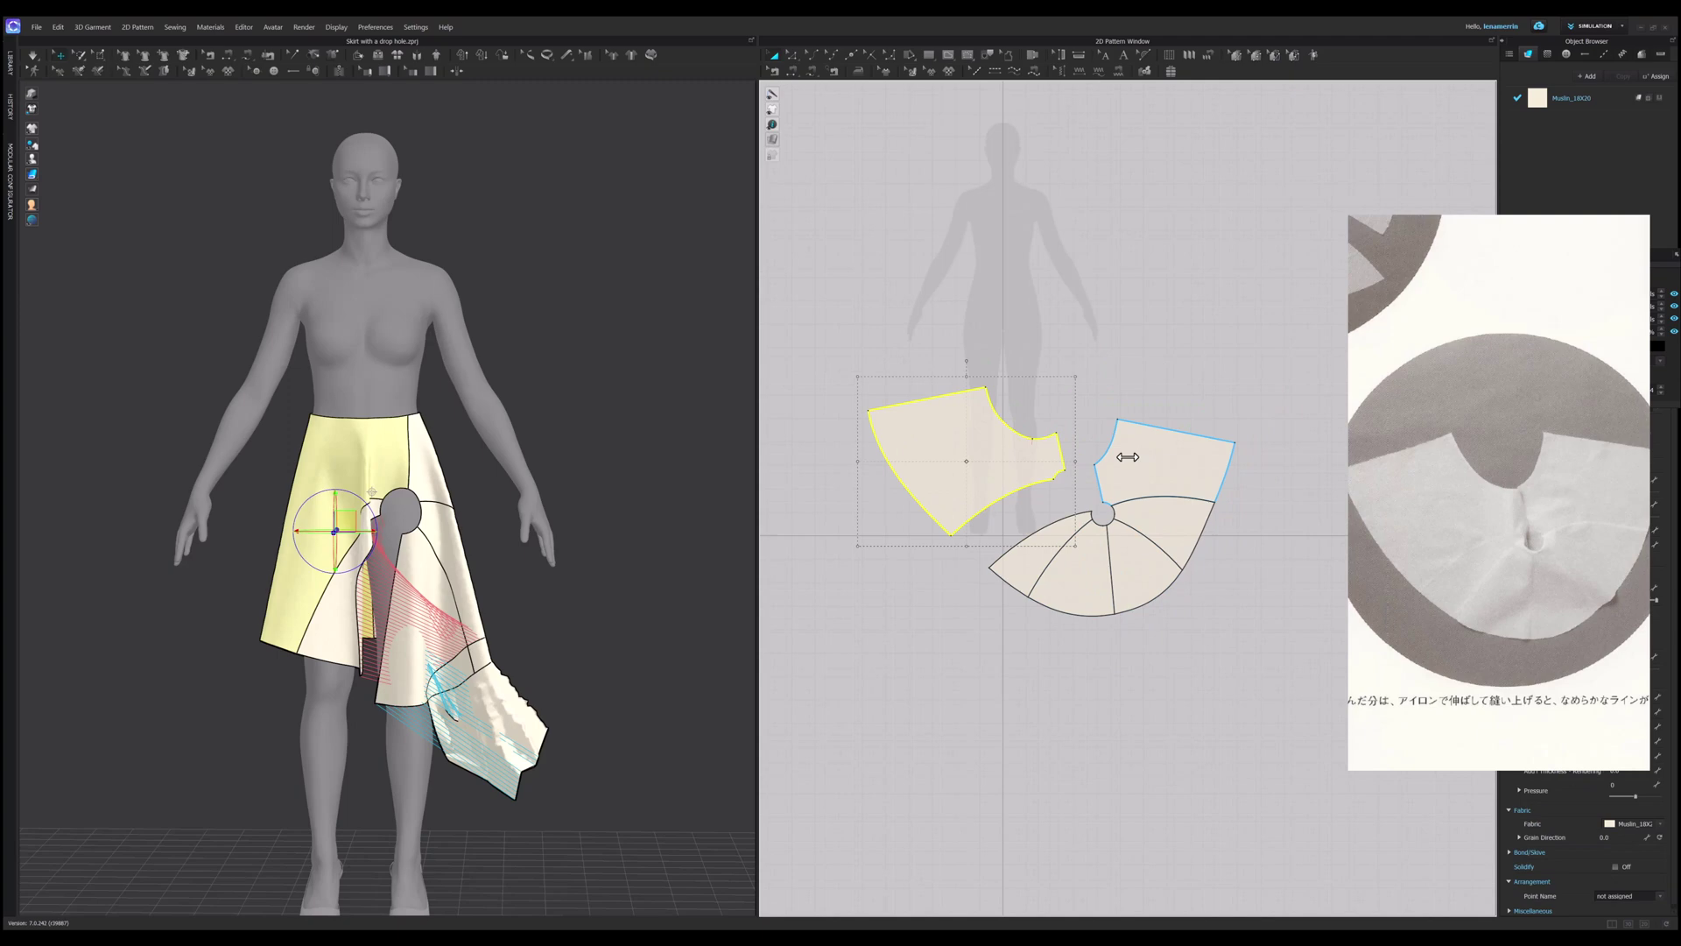
left_click_drag(1145, 463, 1186, 426)
left_click_drag(1171, 528, 1223, 535)
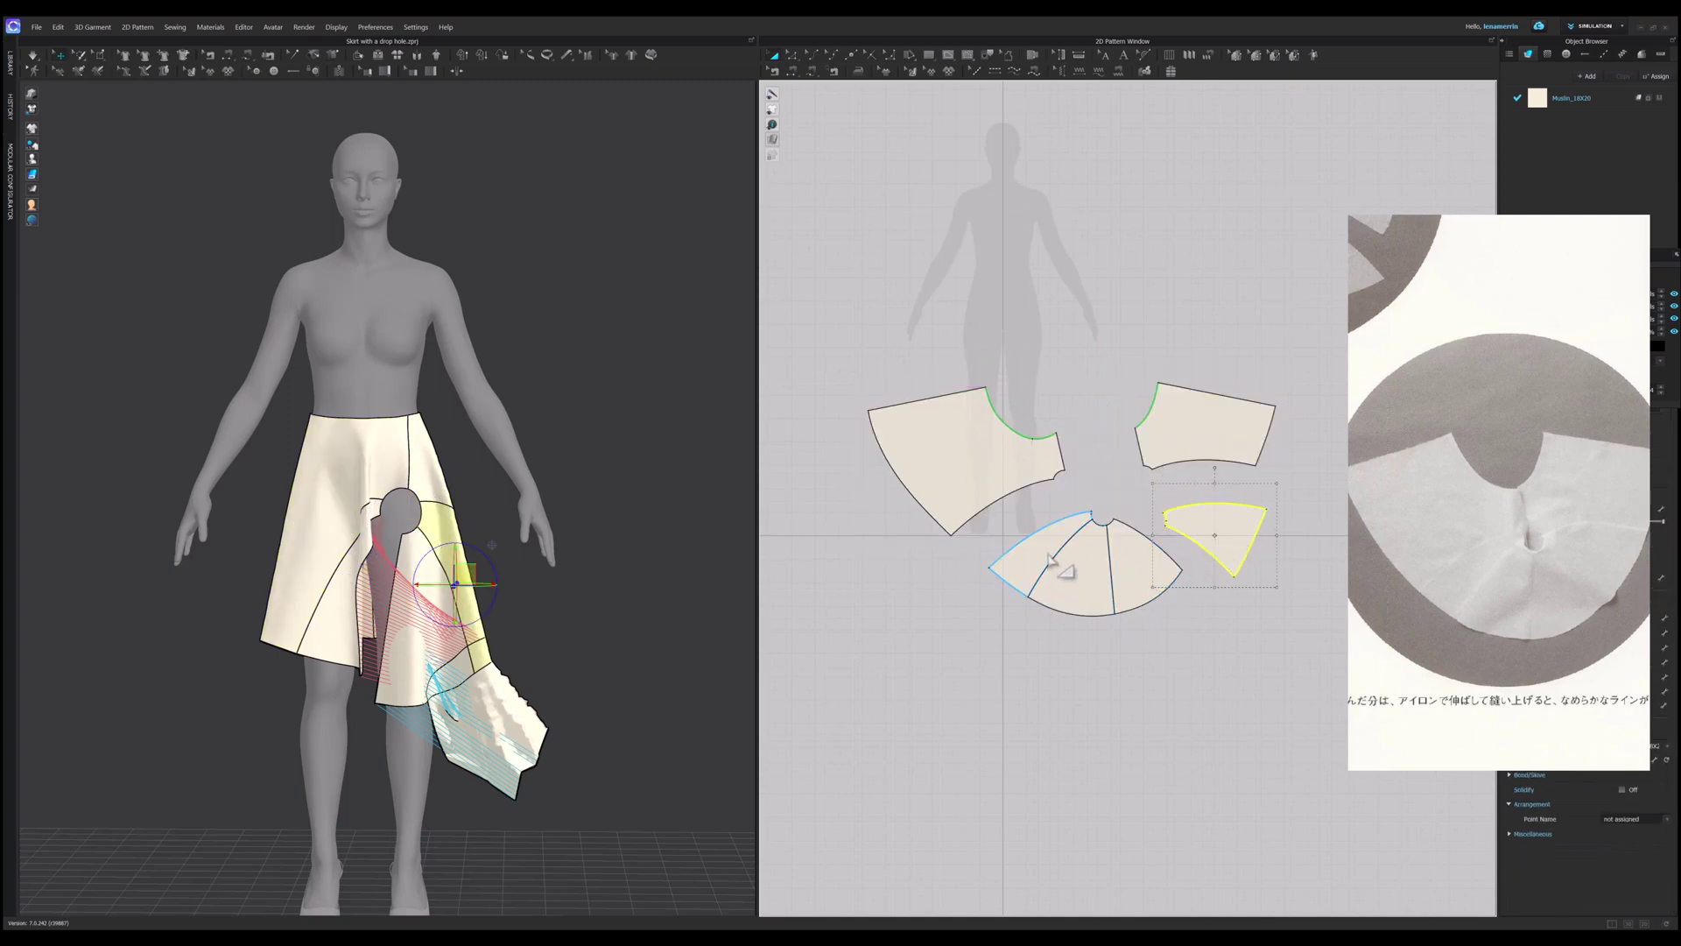
left_click_drag(1037, 552, 962, 560)
left_click_drag(1082, 583, 1058, 620)
left_click_drag(1152, 588, 1196, 627)
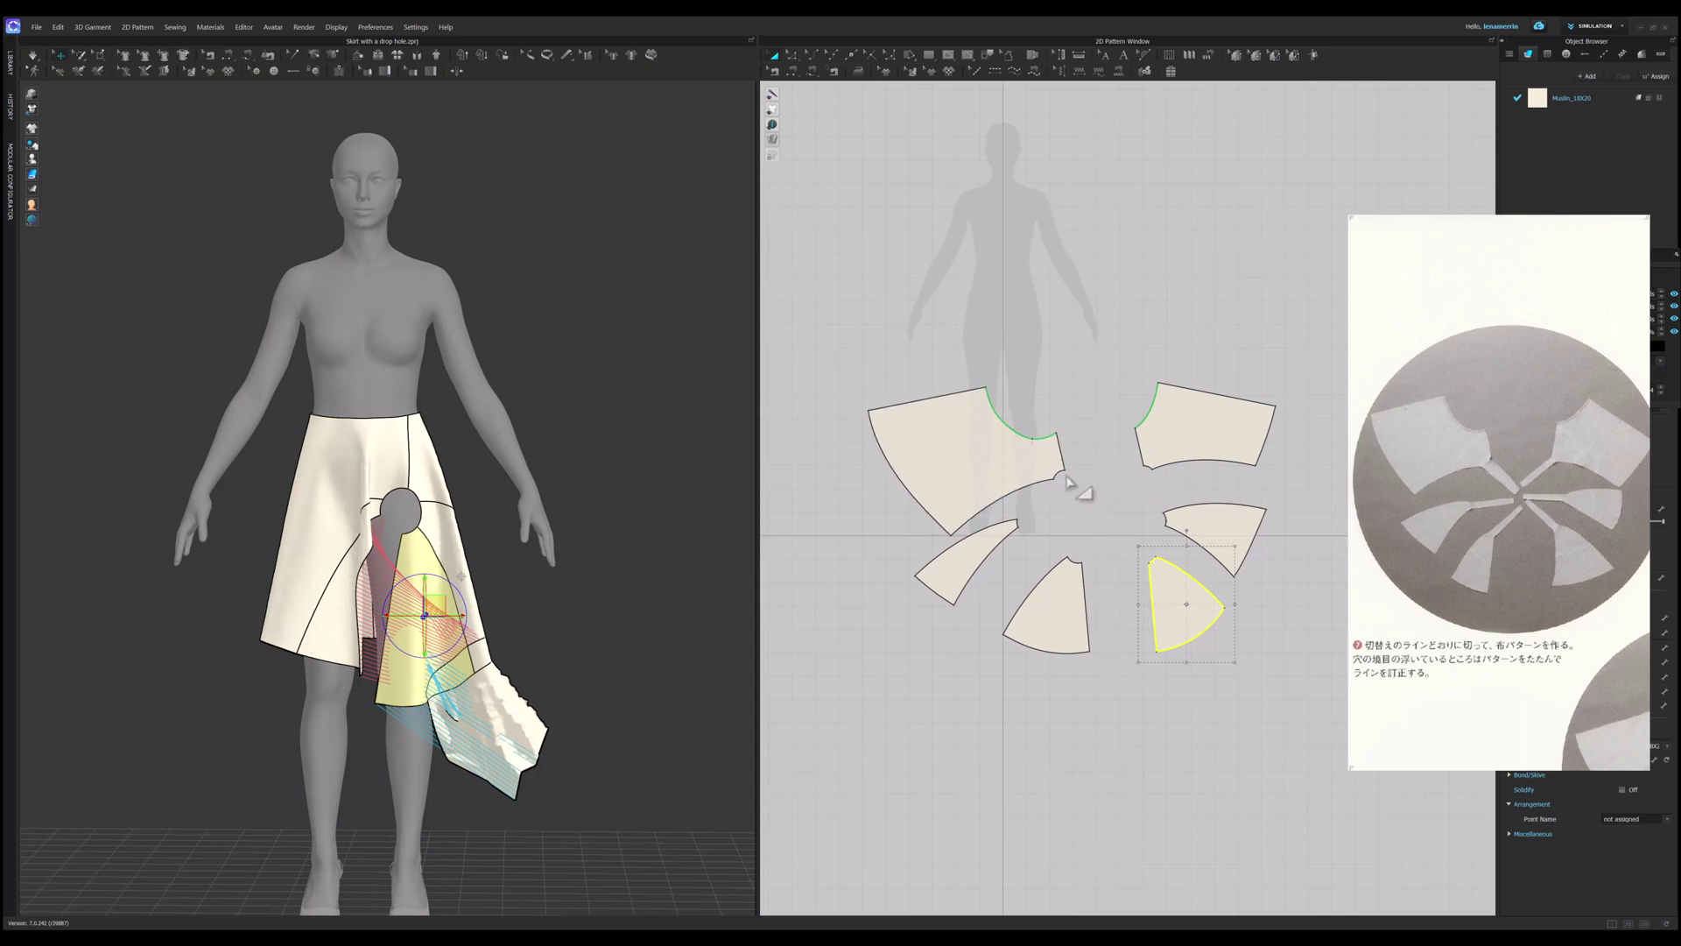
scroll(1073, 490, "up", 2)
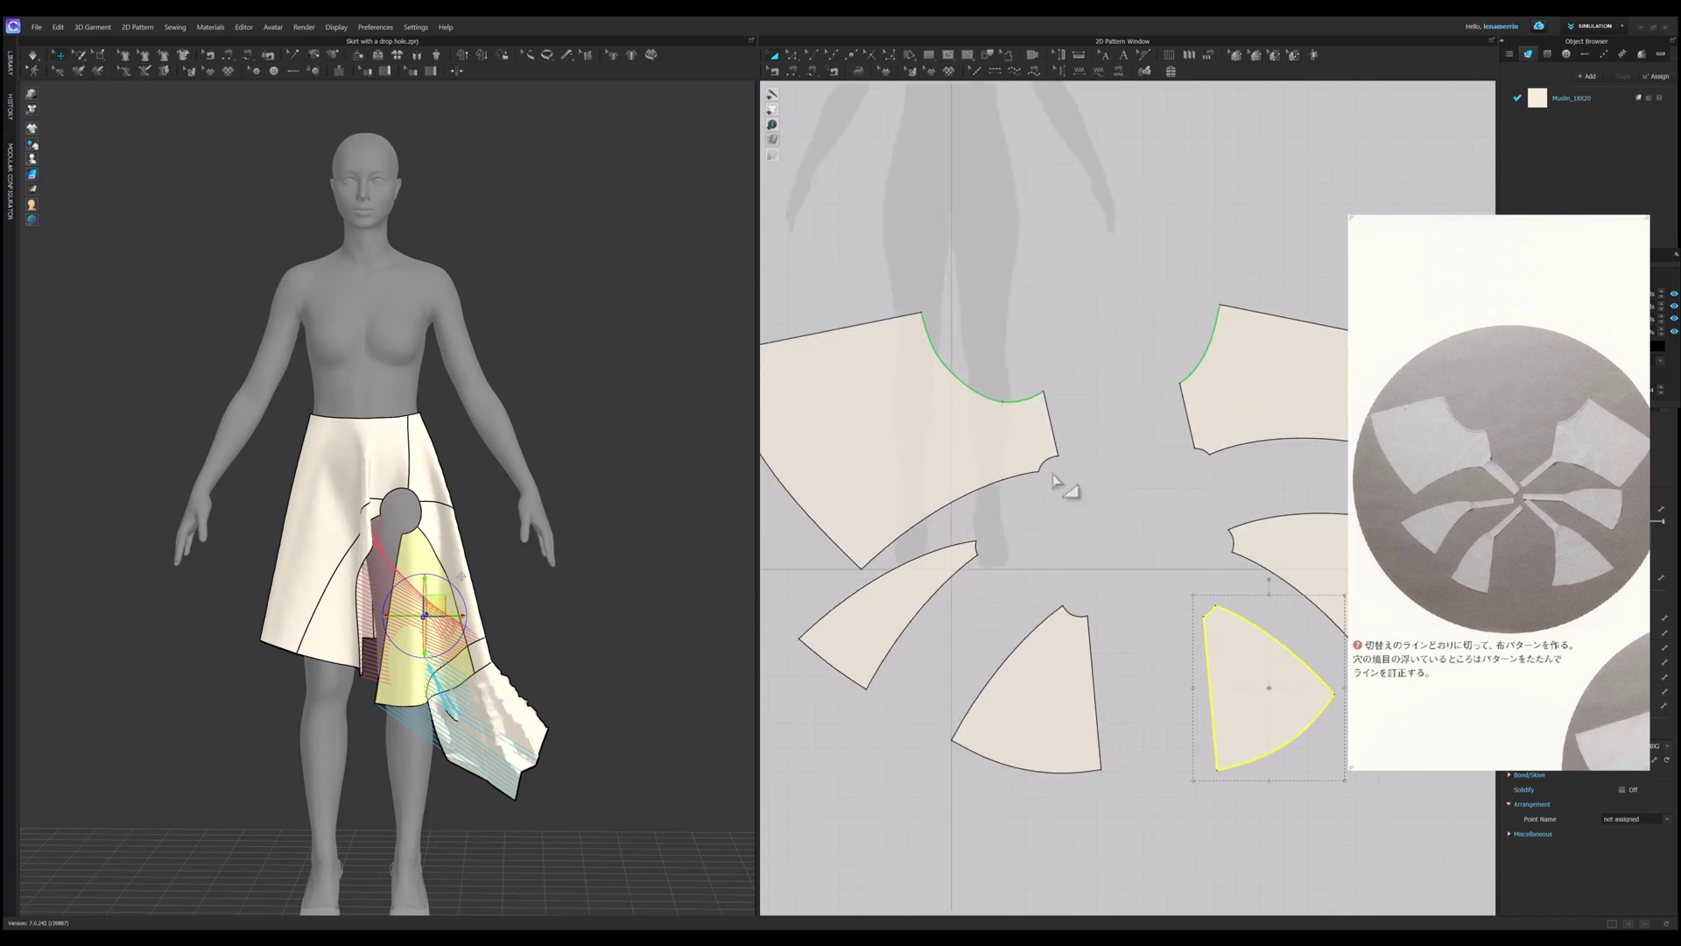
left_click(1053, 473)
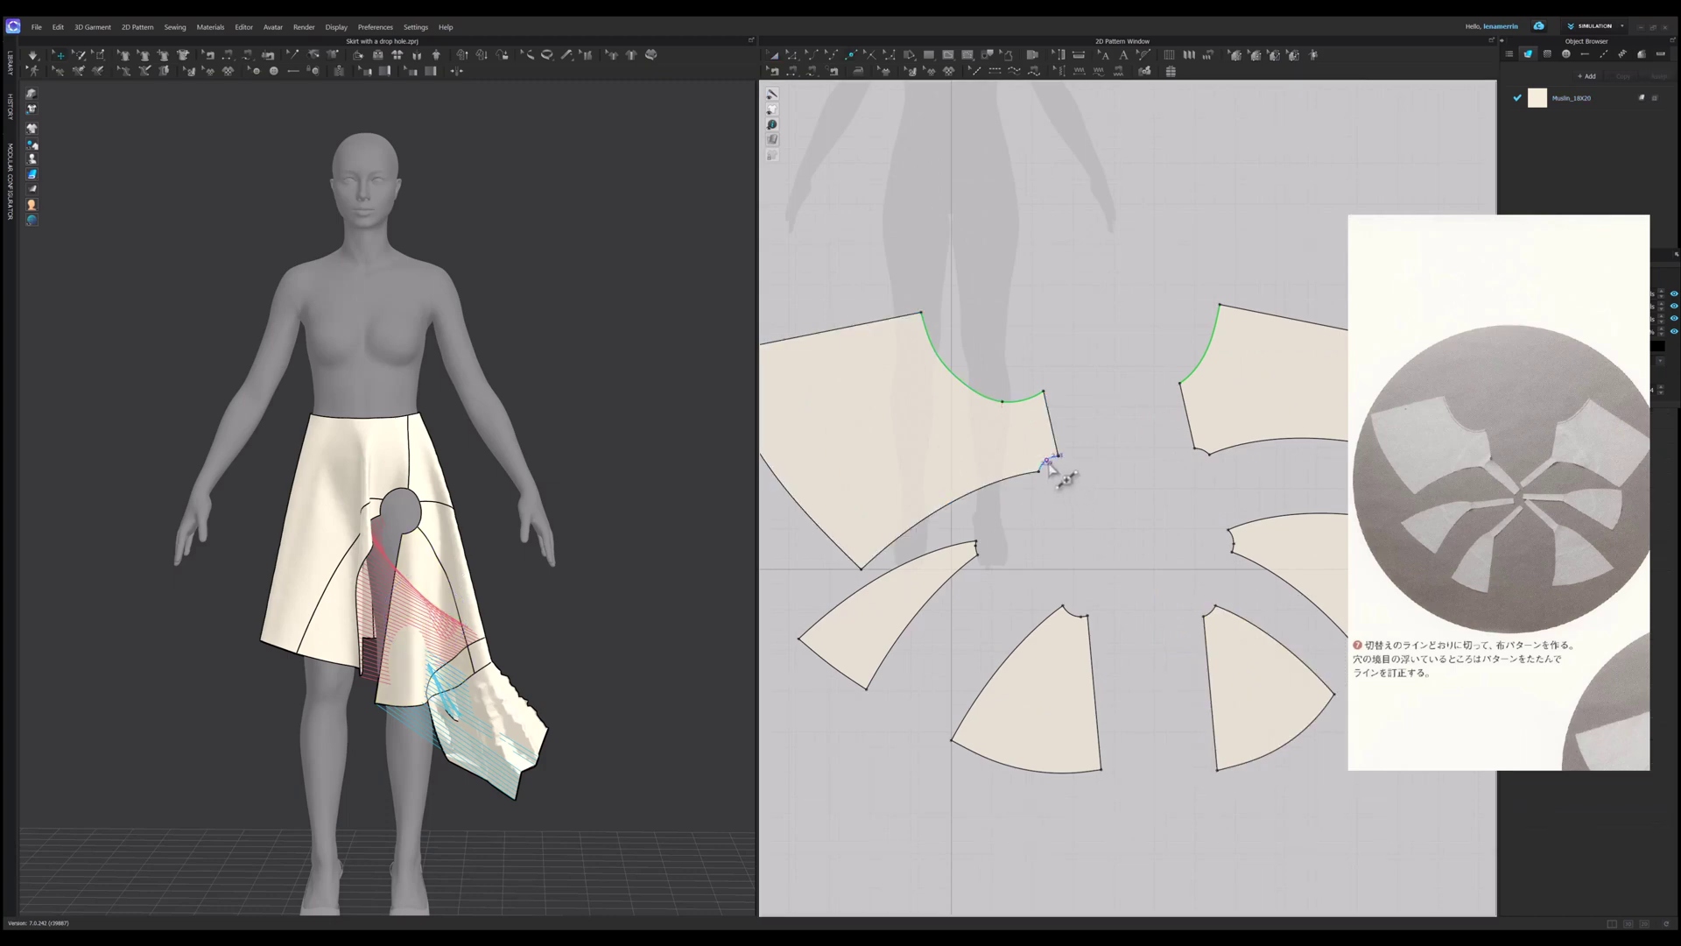
left_click(1205, 451)
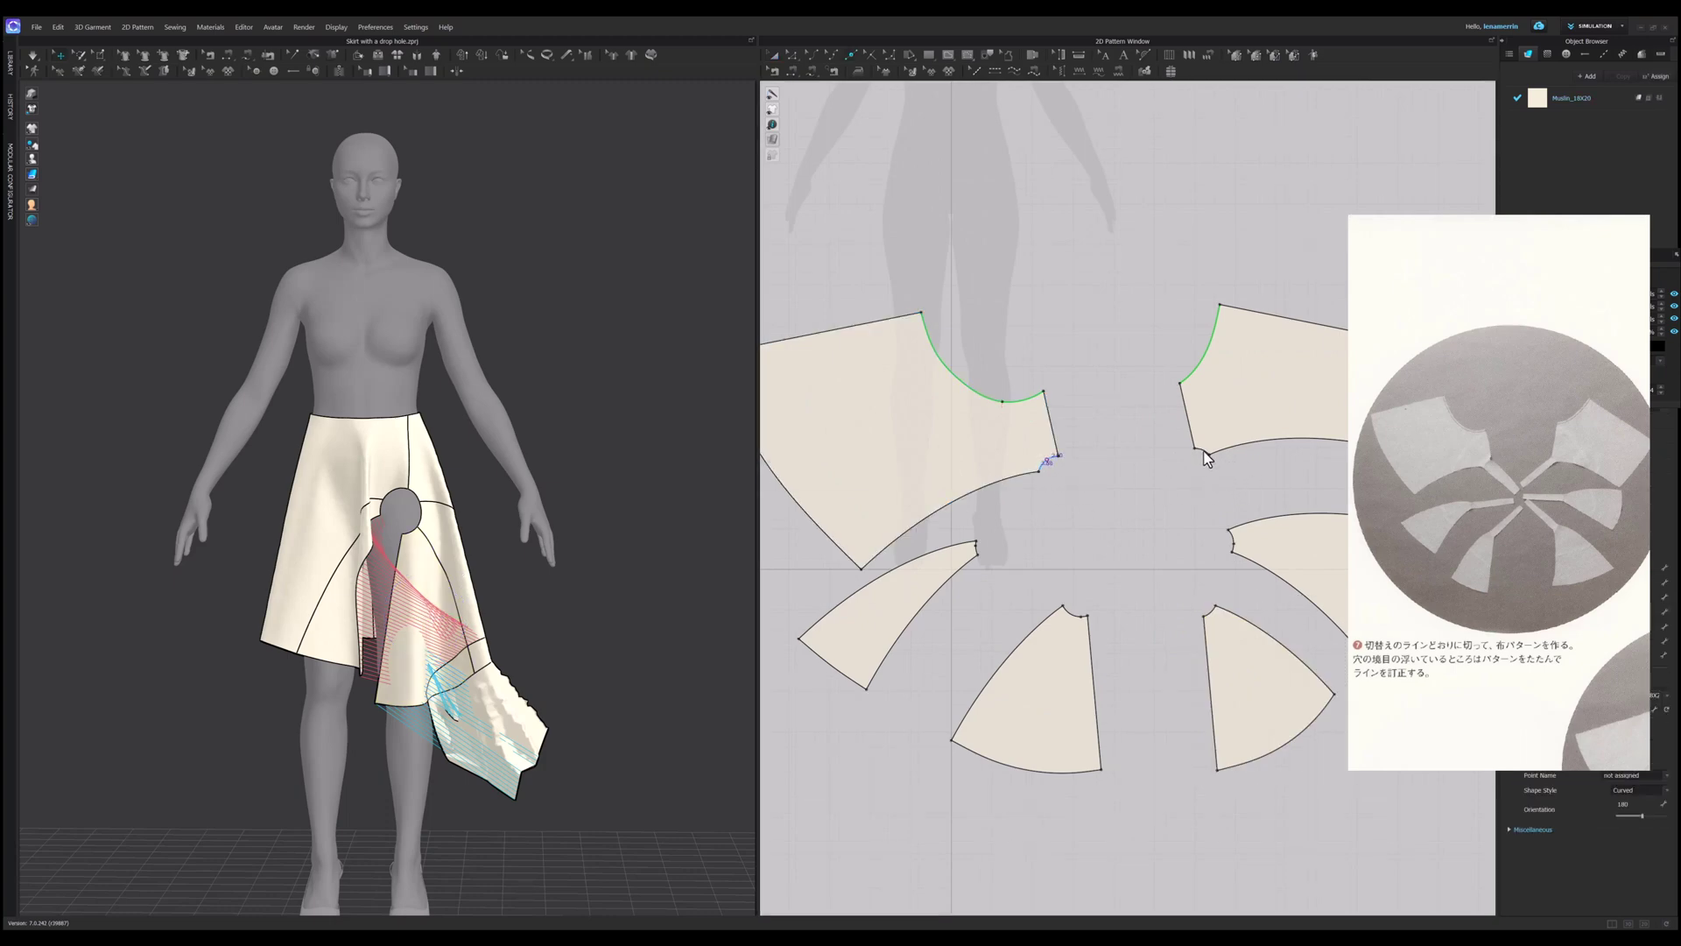
left_click(1203, 450)
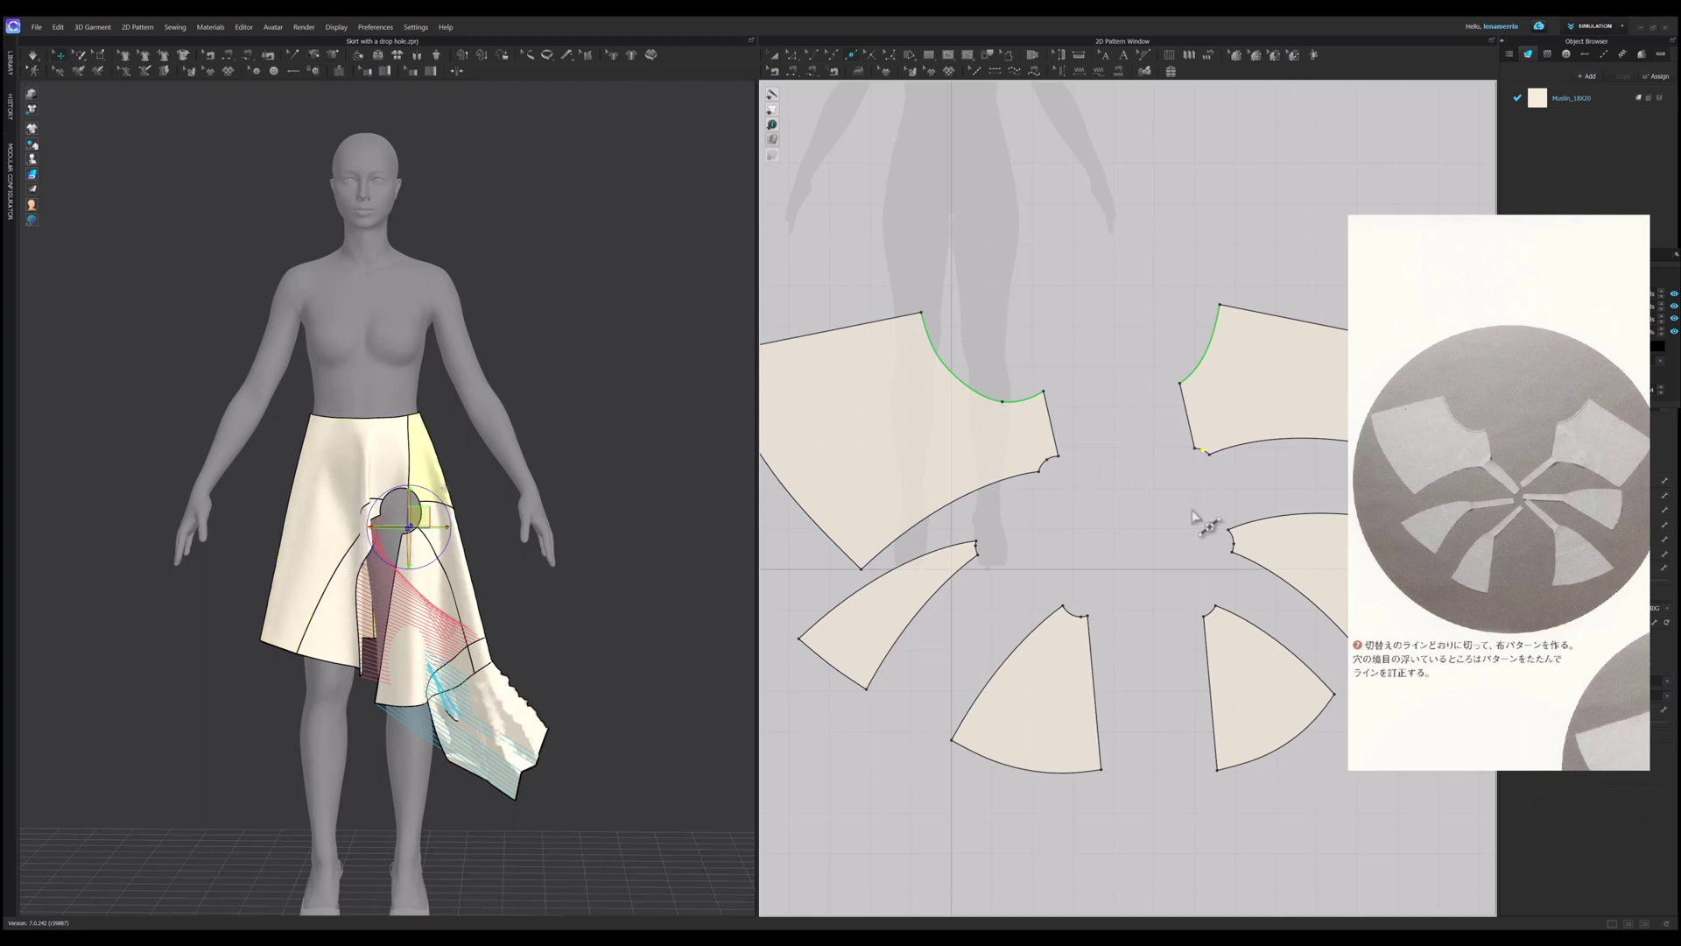
left_click(1211, 612)
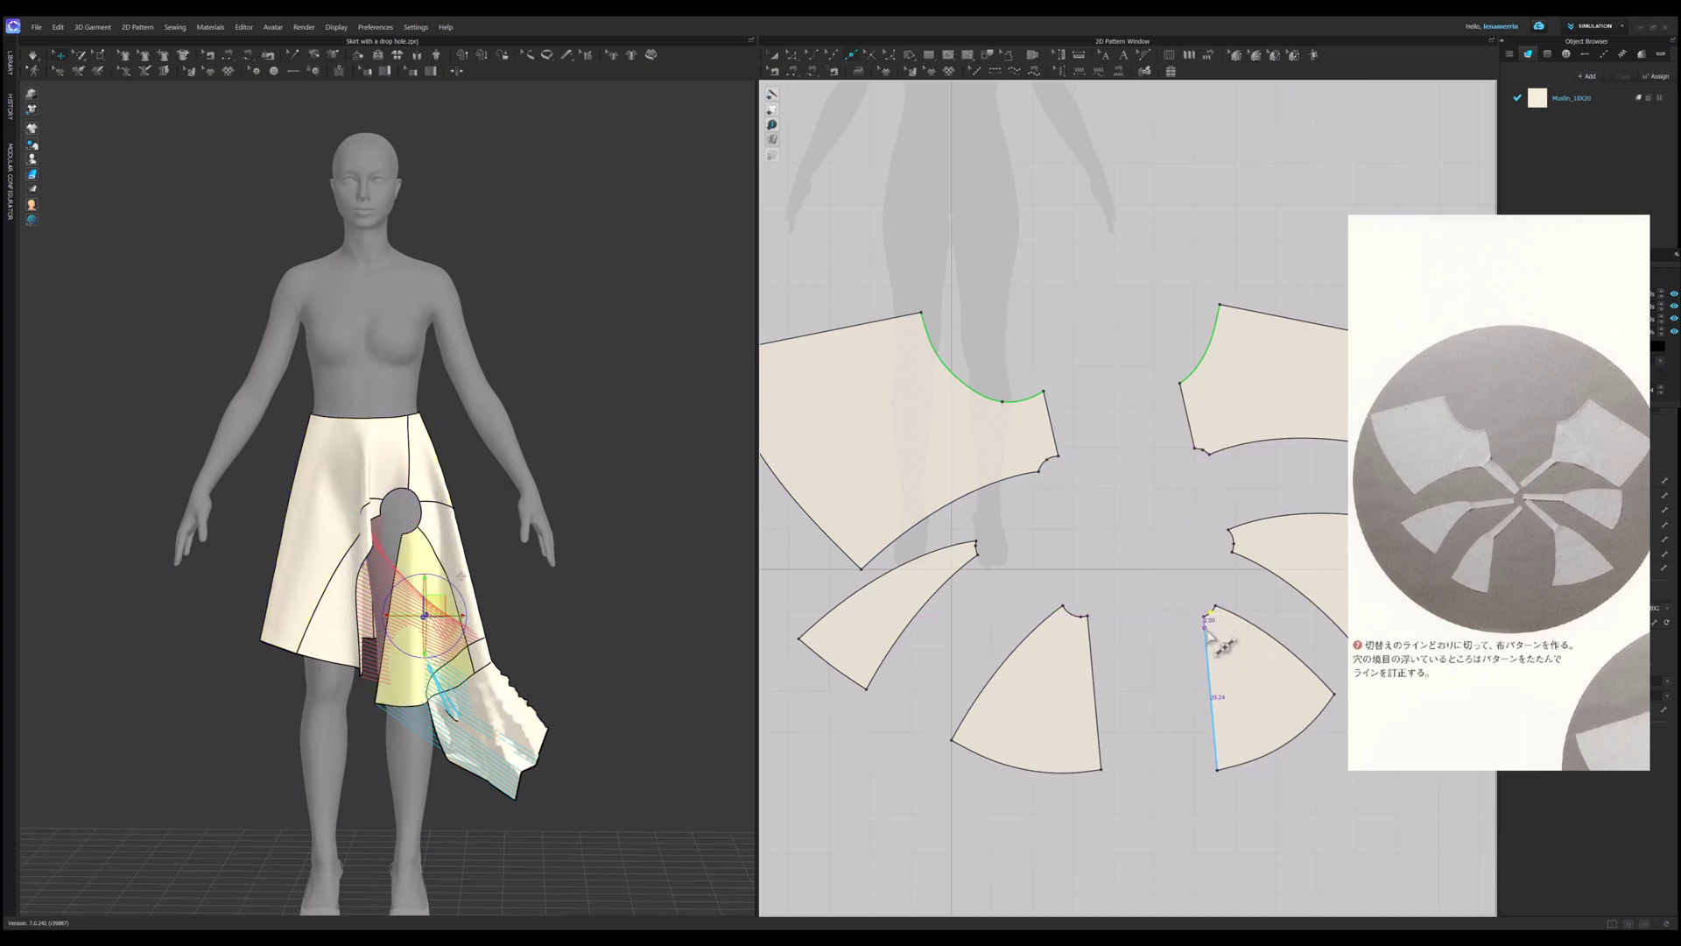
Step: Straighten the curved hole edge of the upper-left panel
left_click(1047, 460)
left_click(1028, 518)
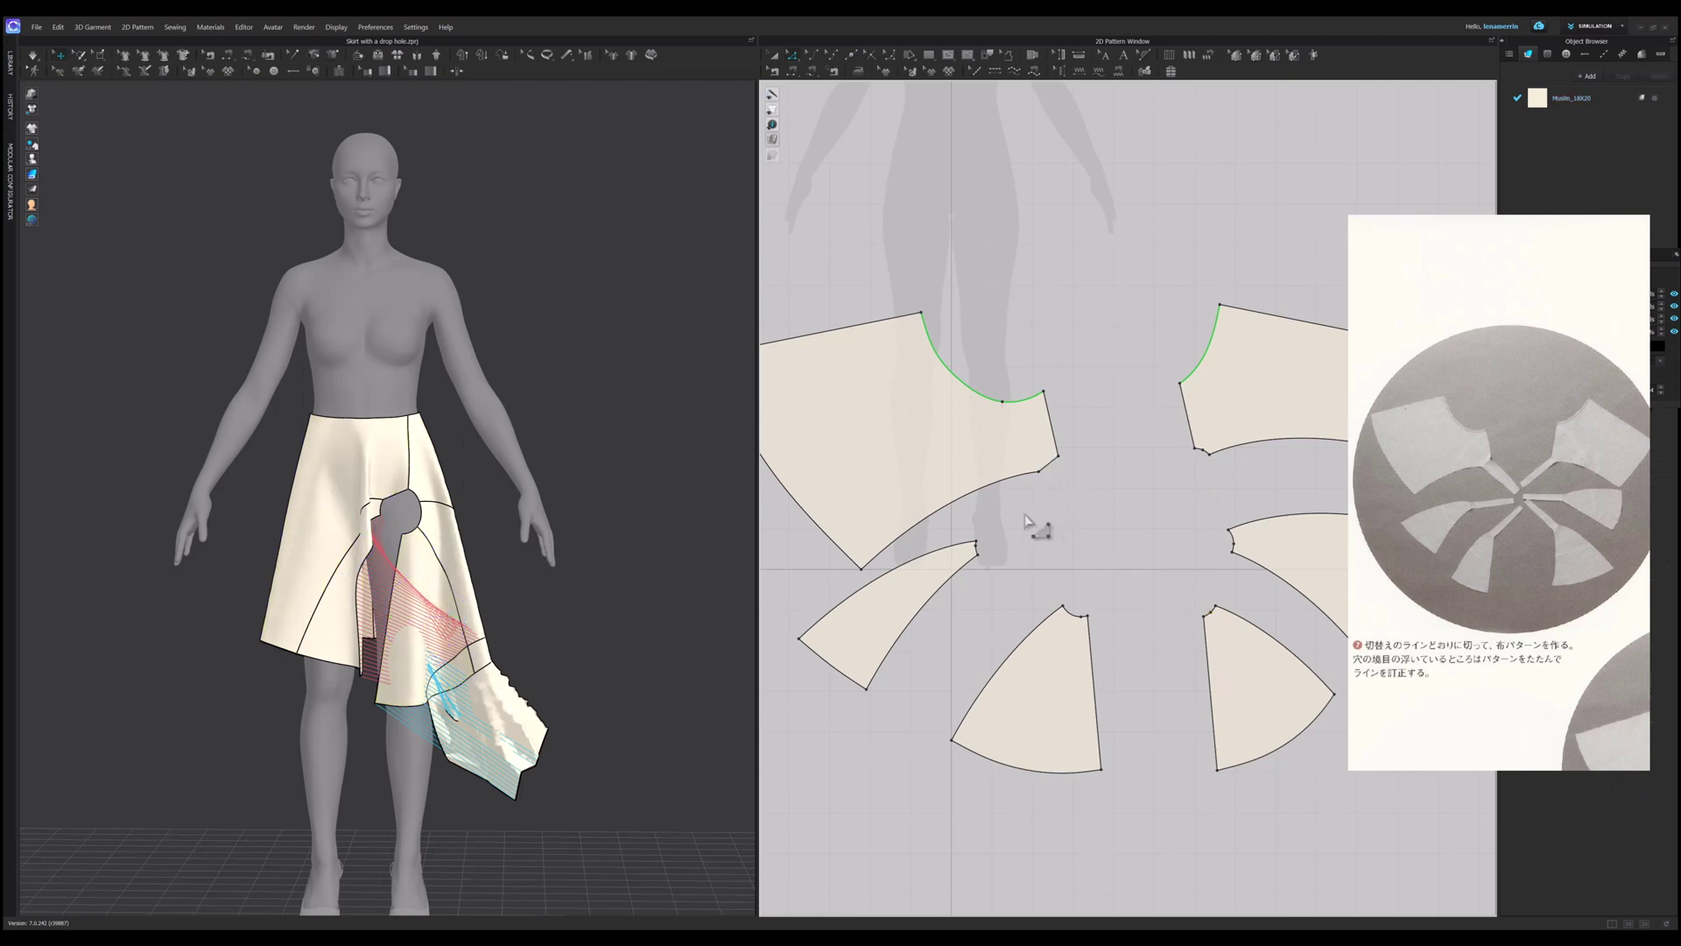
left_click(970, 552)
key("Delete")
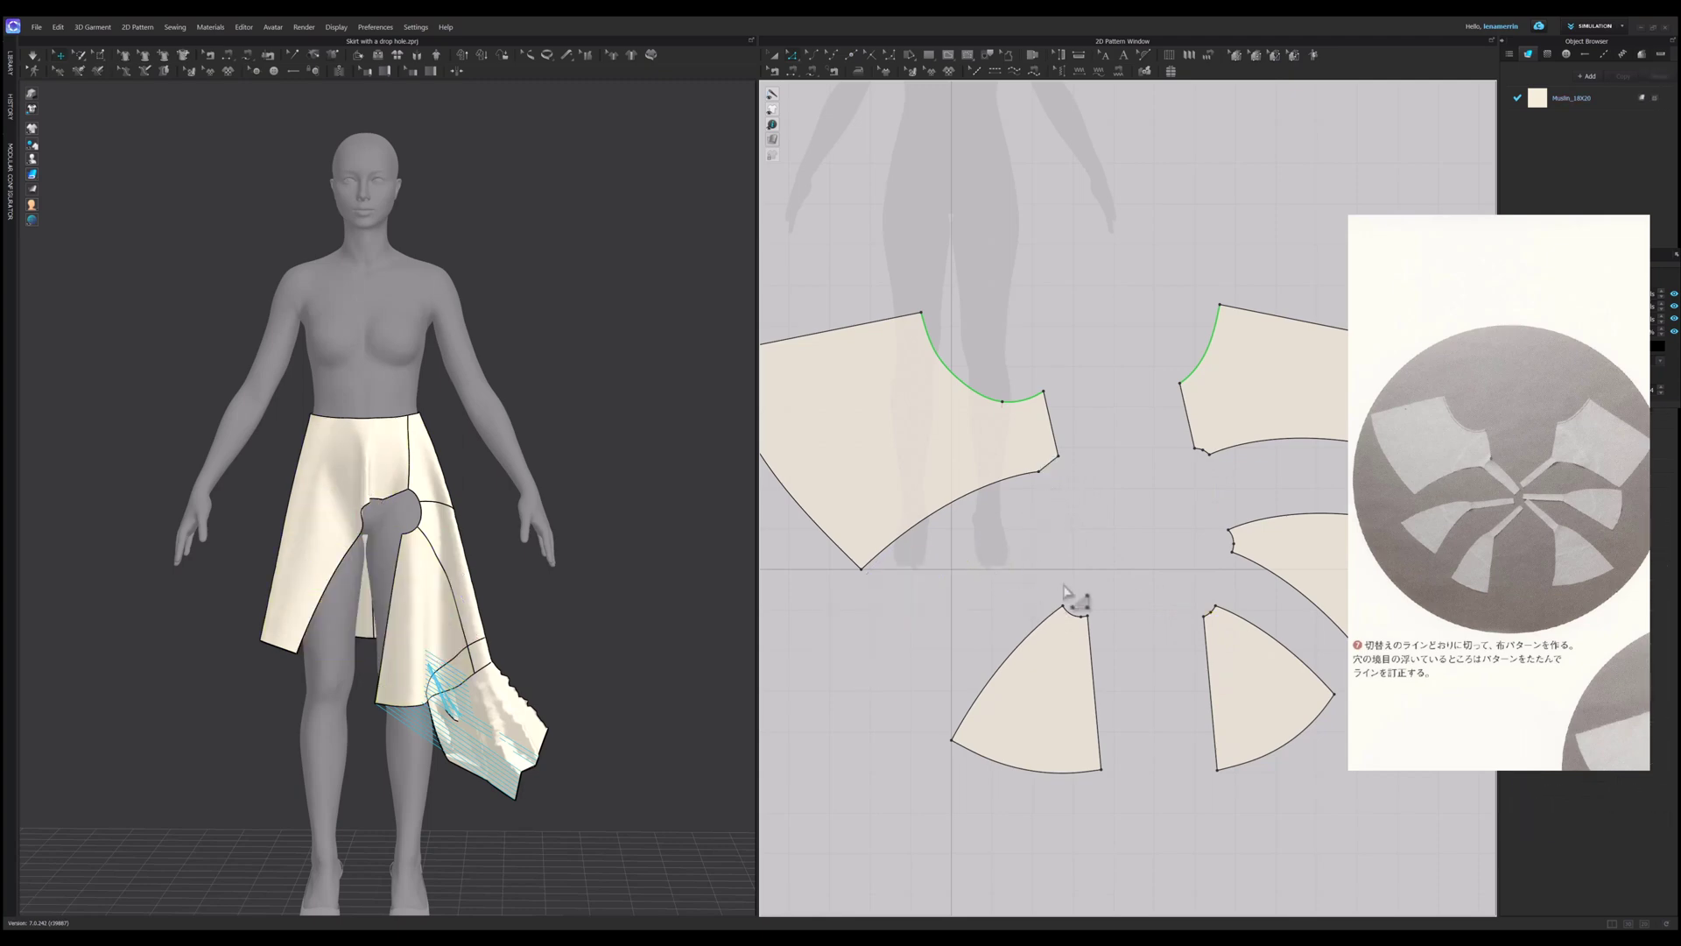
key("ctrl+z")
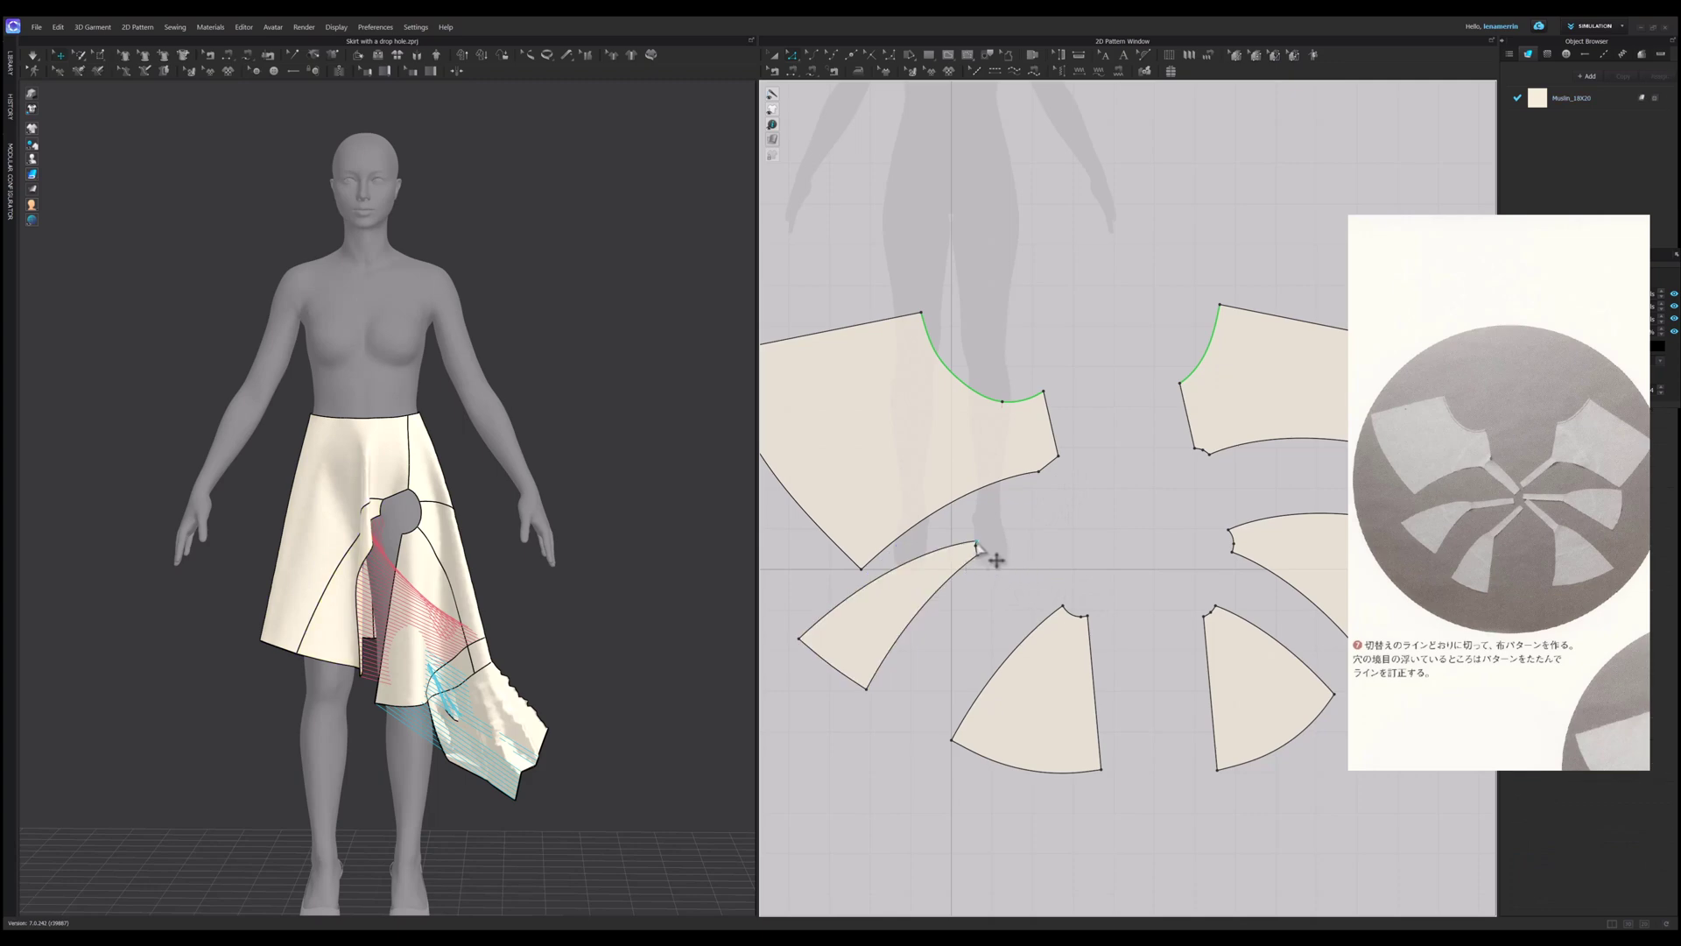
Step: Straighten the curved hole edges of the remaining five panels, starting with the narrow left one
left_click(978, 545)
left_click(1007, 561)
scroll(1099, 627, "up", 3)
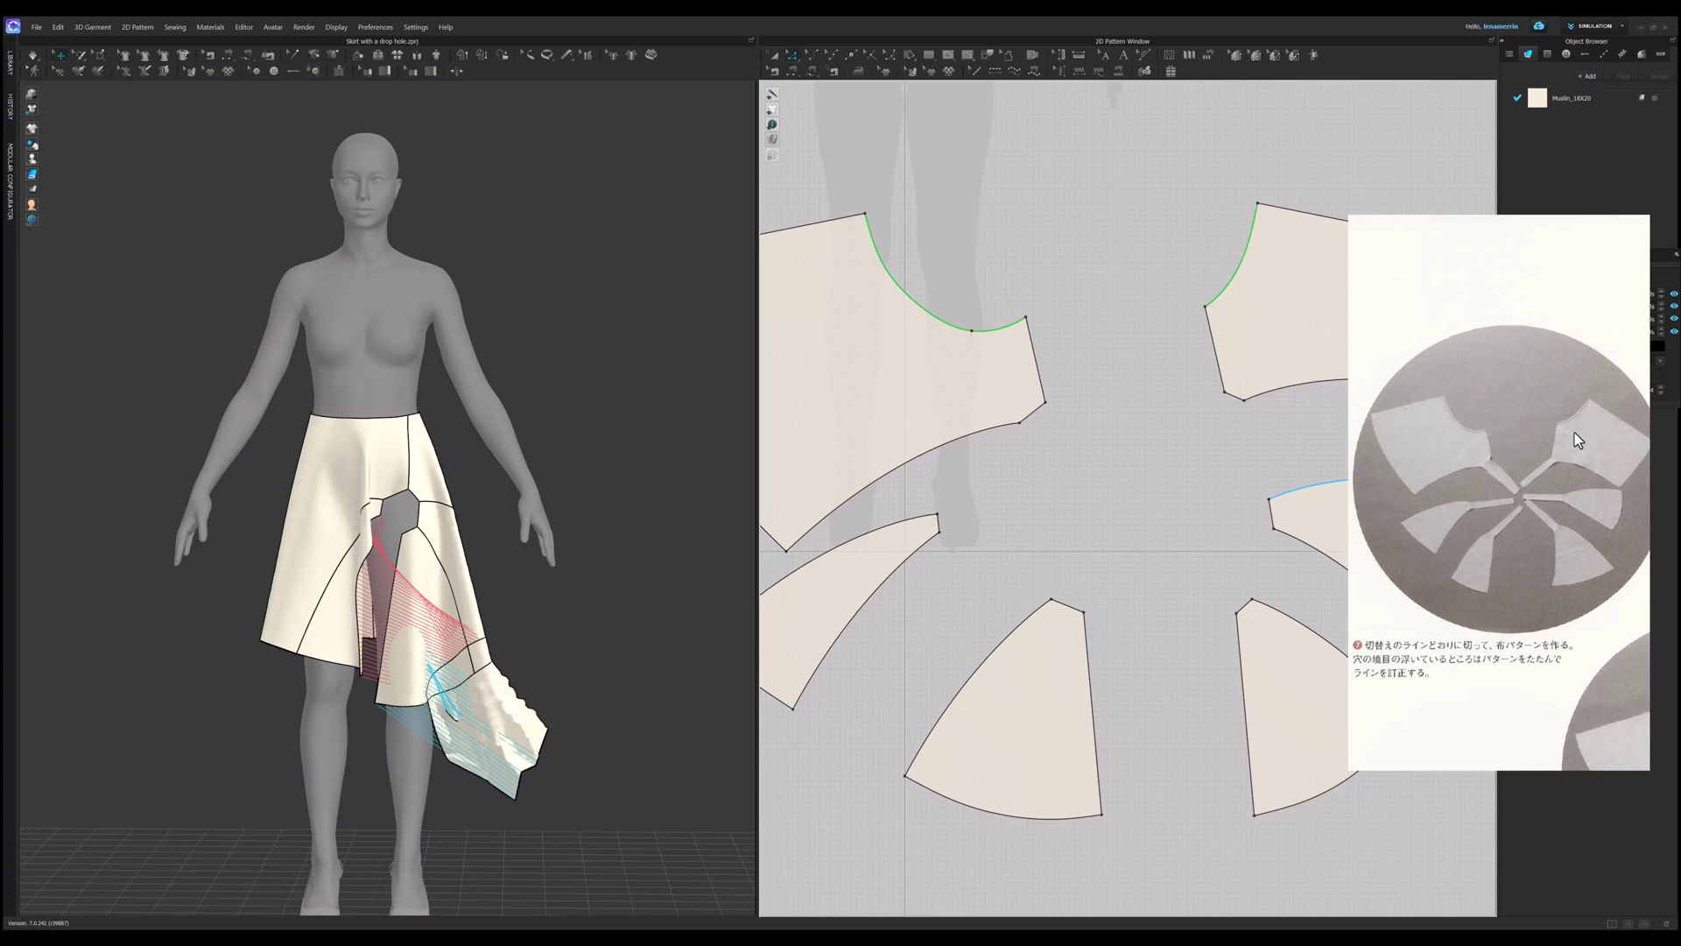
Step: Offset the upper-left panel's hole edge outward by 20 cm with the Extend direction and default corners
right_click(1035, 419)
left_click(1100, 531)
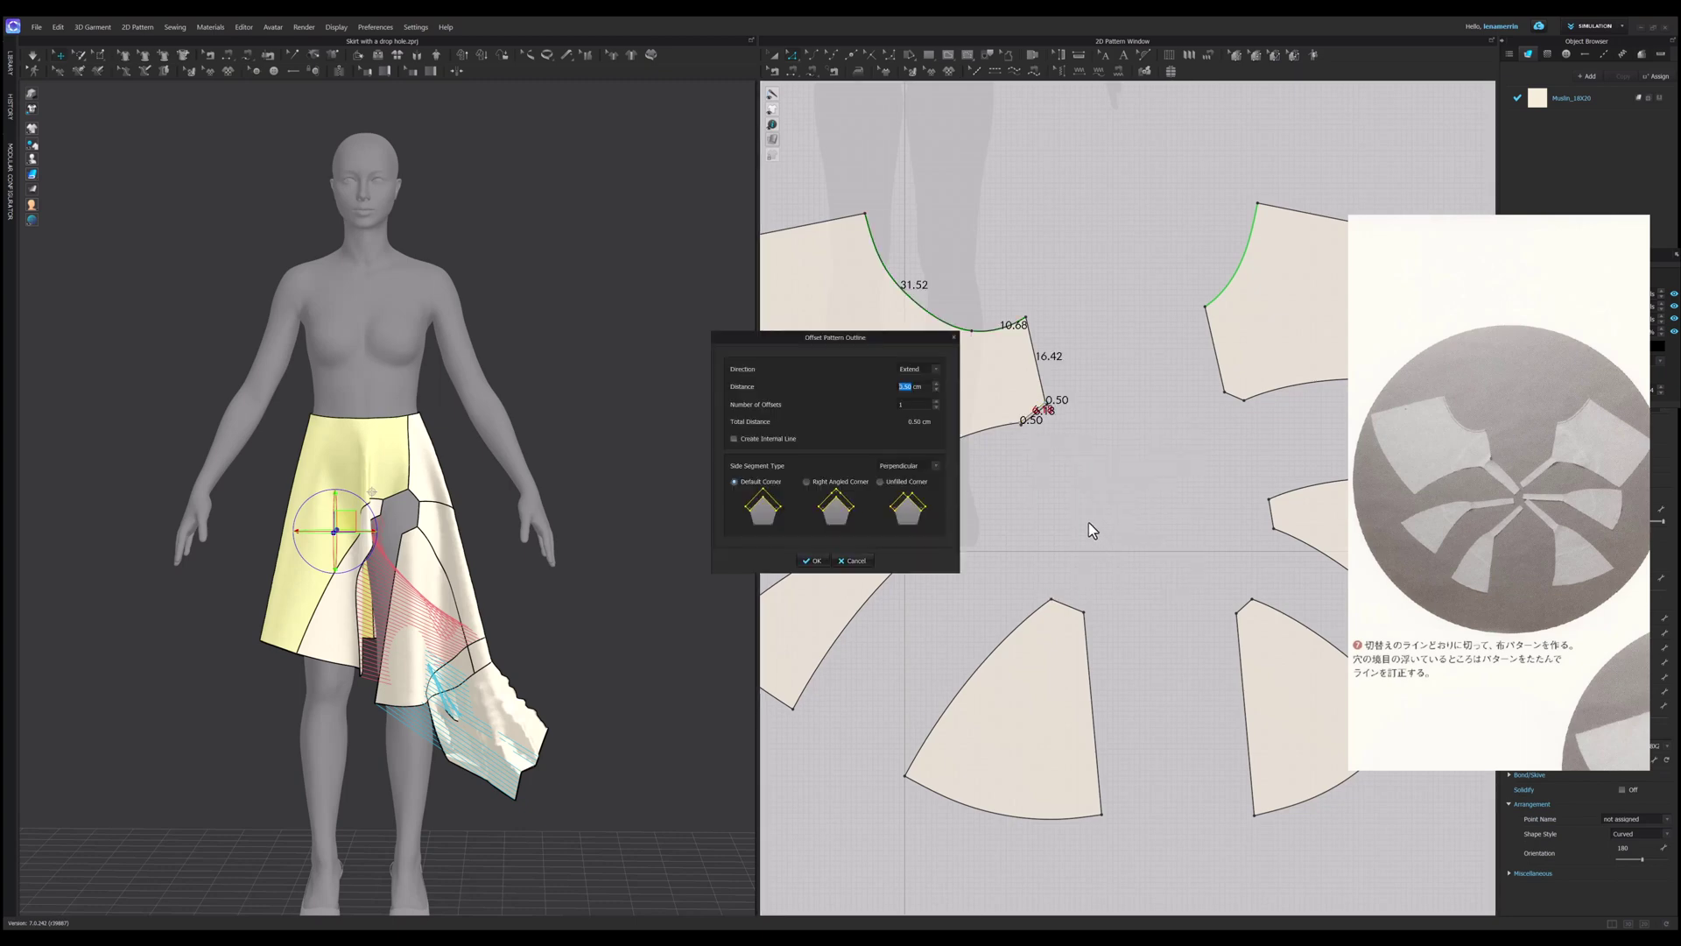
type("20")
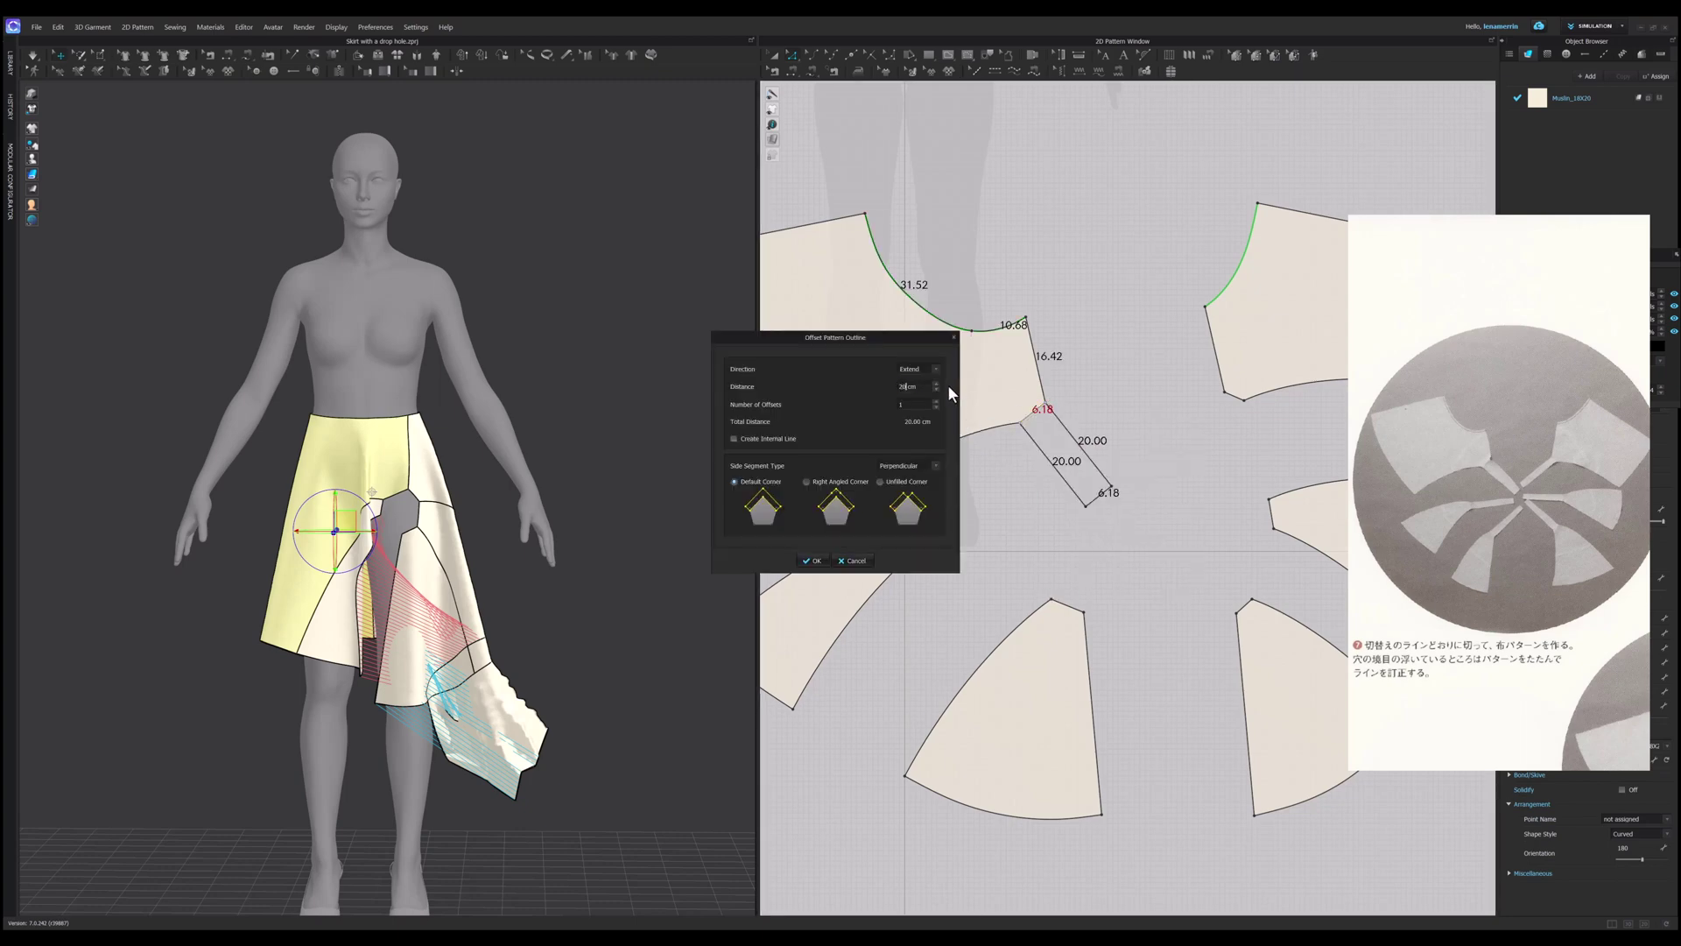
left_click(813, 560)
Step: Extend the hole edges of the narrow left panel and the two bottom panels outward by the same 20 cm
right_click(939, 524)
left_click(995, 639)
left_click(813, 561)
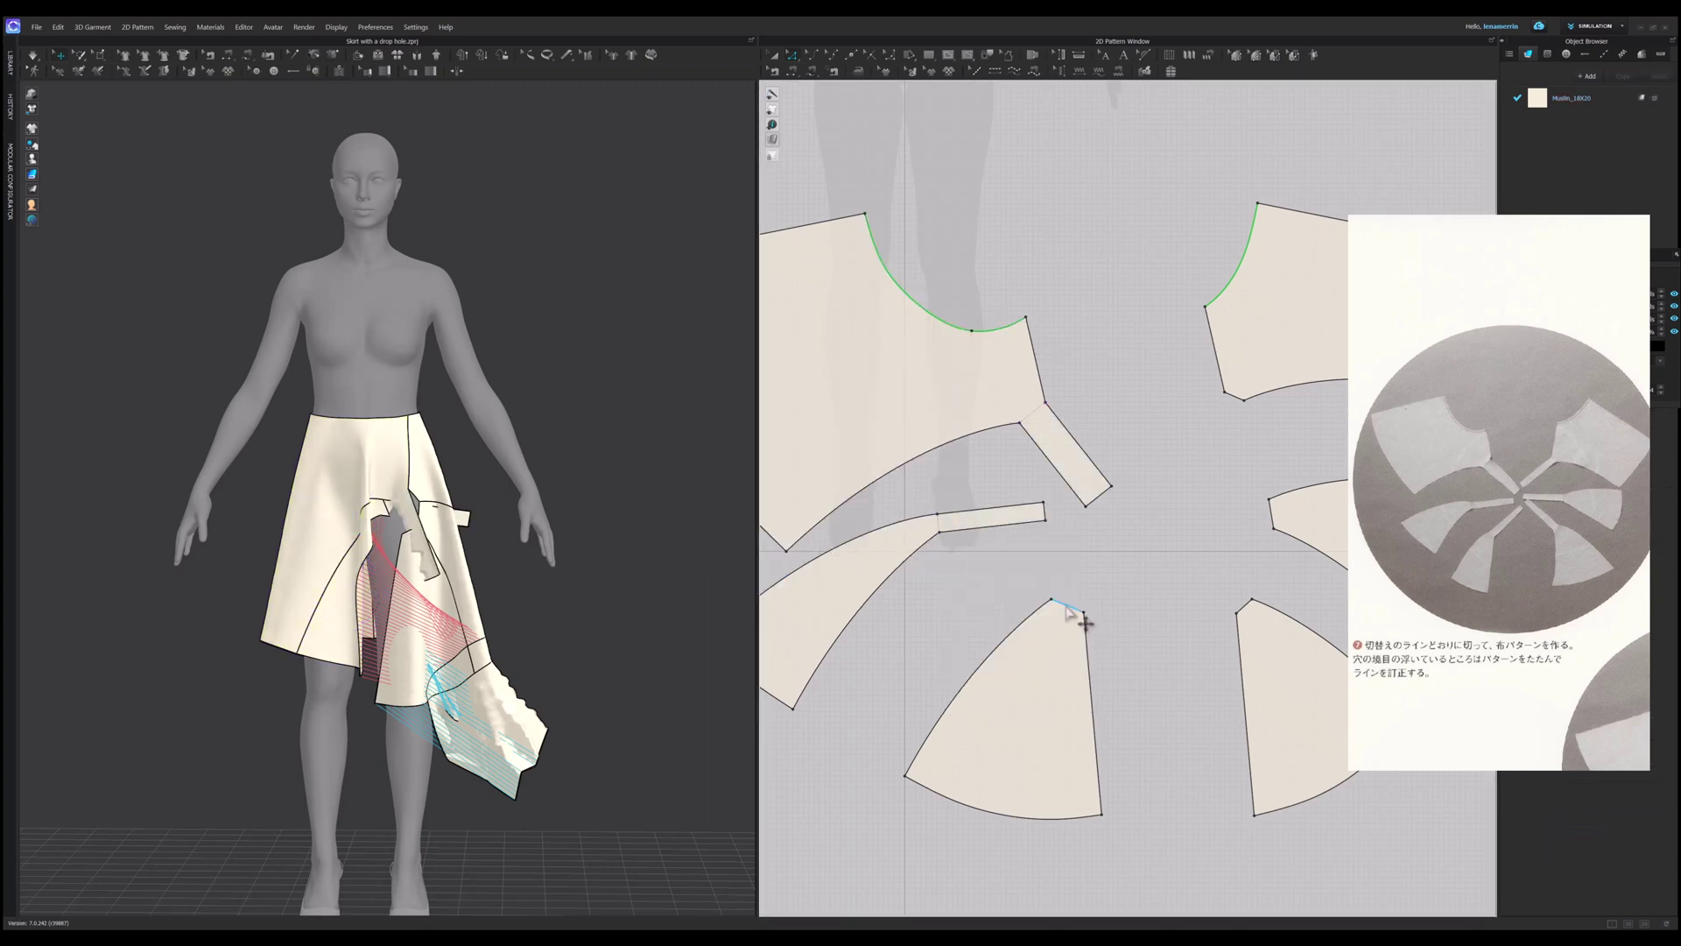
right_click(1066, 605)
left_click(1122, 719)
left_click(813, 560)
right_click(1243, 605)
left_click(1301, 723)
left_click(812, 560)
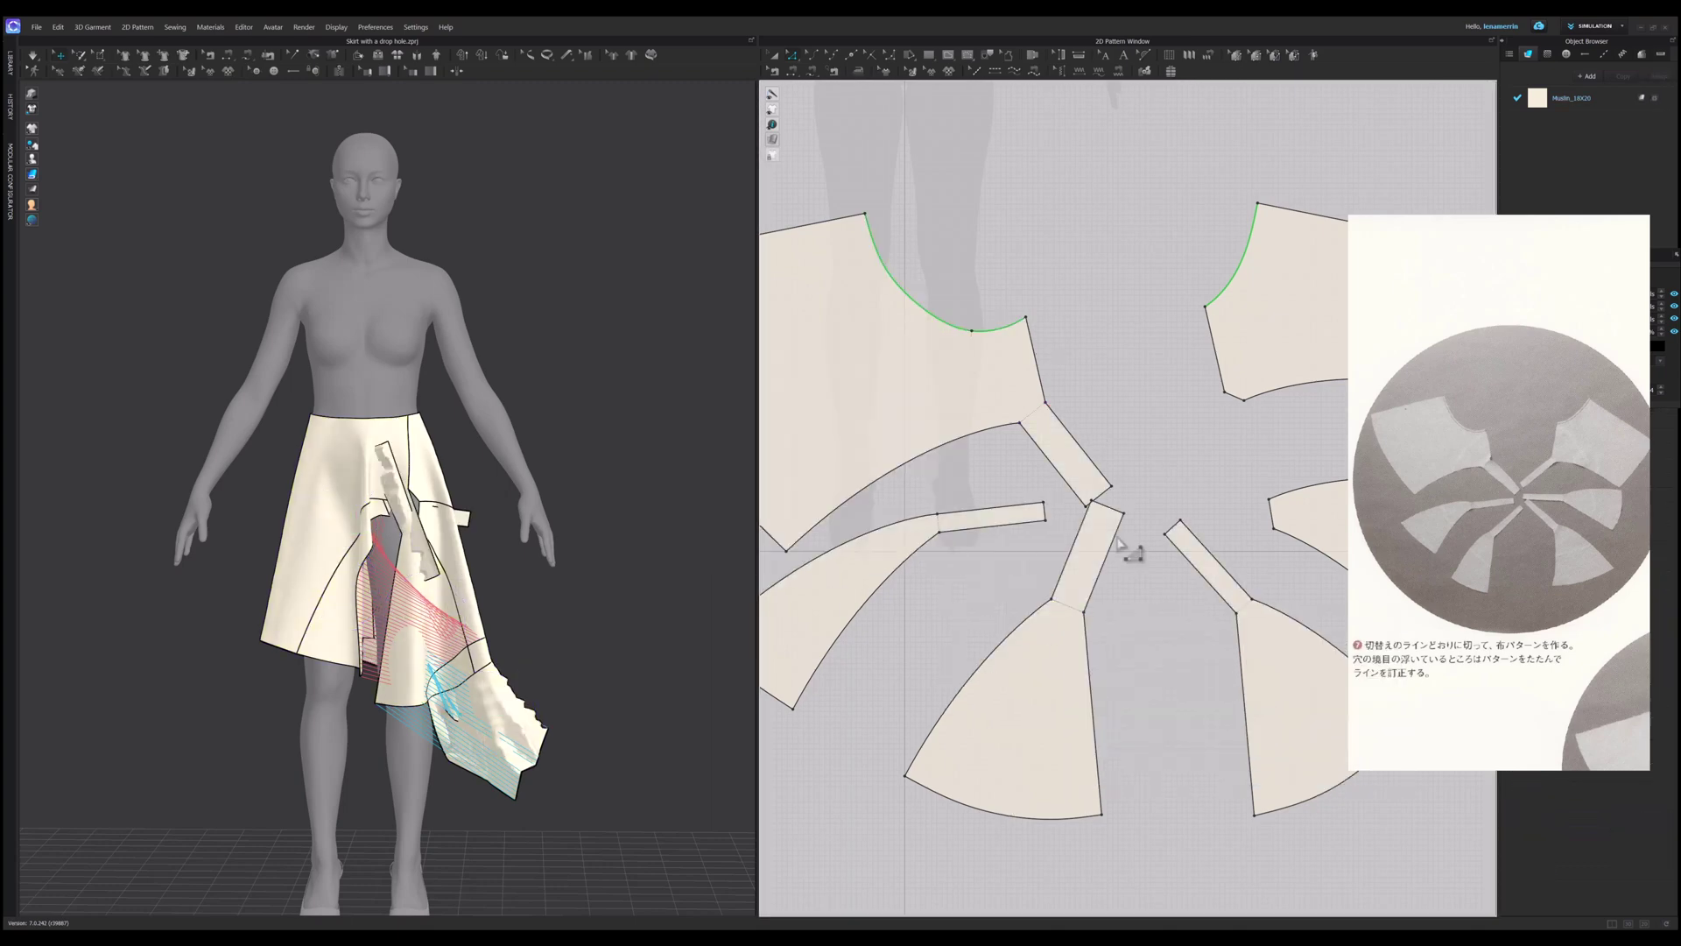
Step: Extend the hole edges of the right and upper-right panels outward by the same 20 cm
right_click(1273, 515)
left_click(1327, 637)
left_click(812, 561)
right_click(1237, 394)
left_click(1280, 515)
left_click(812, 561)
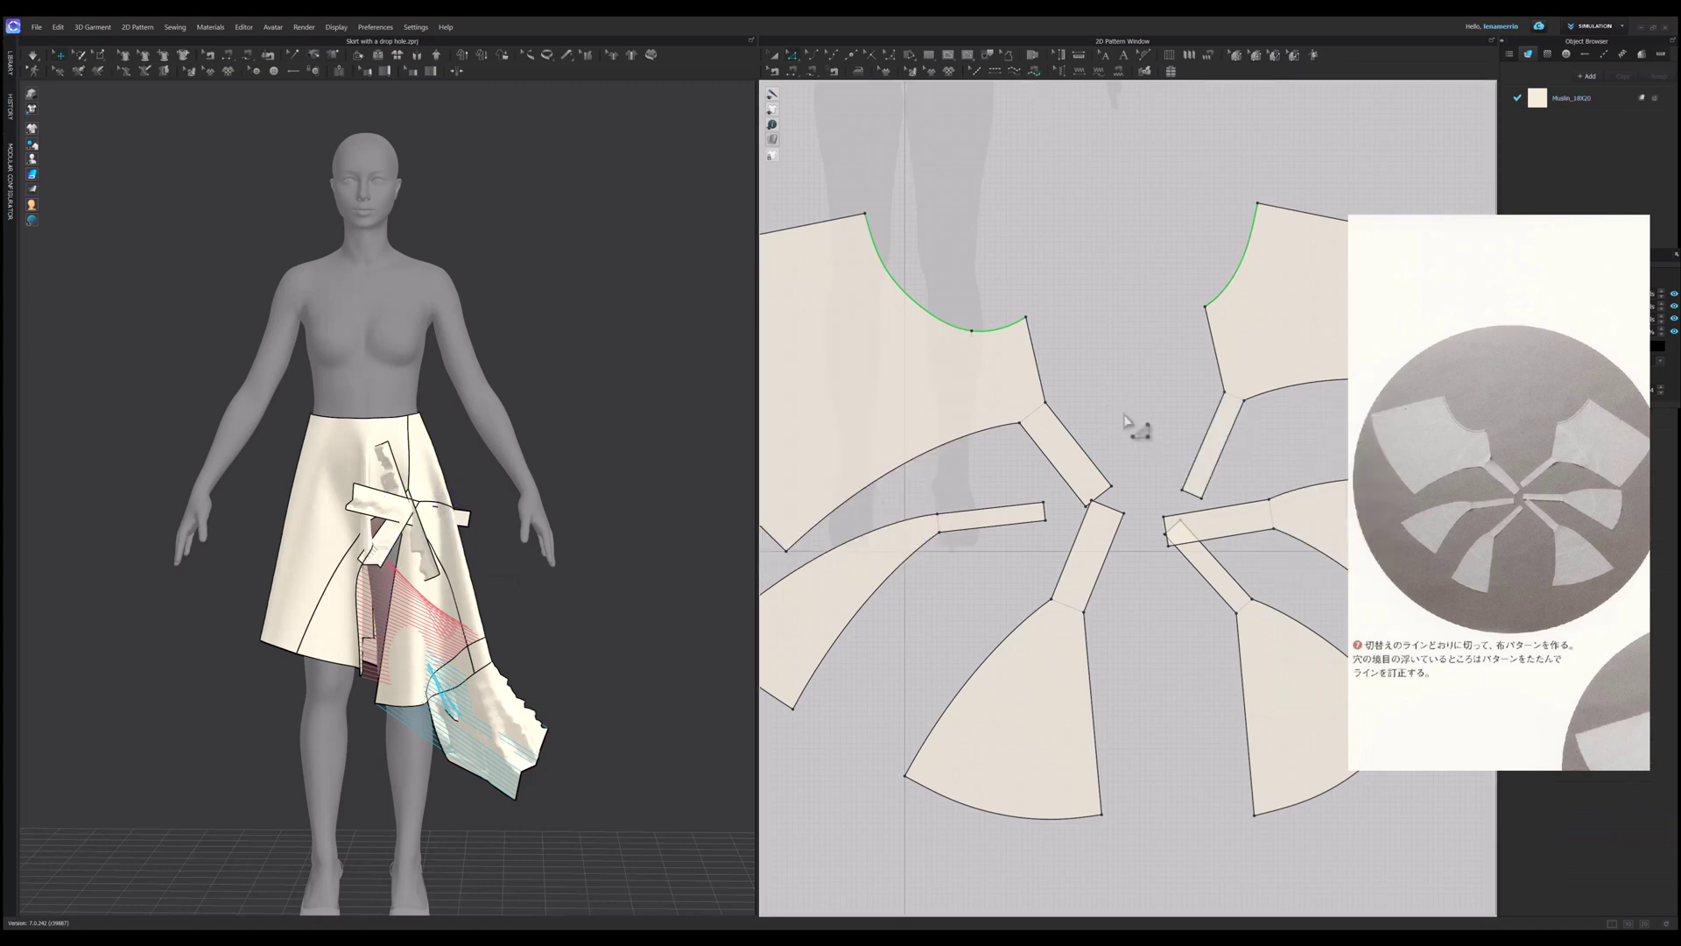
Step: Spread the 2D panels apart, moving the two upper panels up and the two bottom panels down so their extensions no longer overlap
scroll(1127, 420, "down", 1)
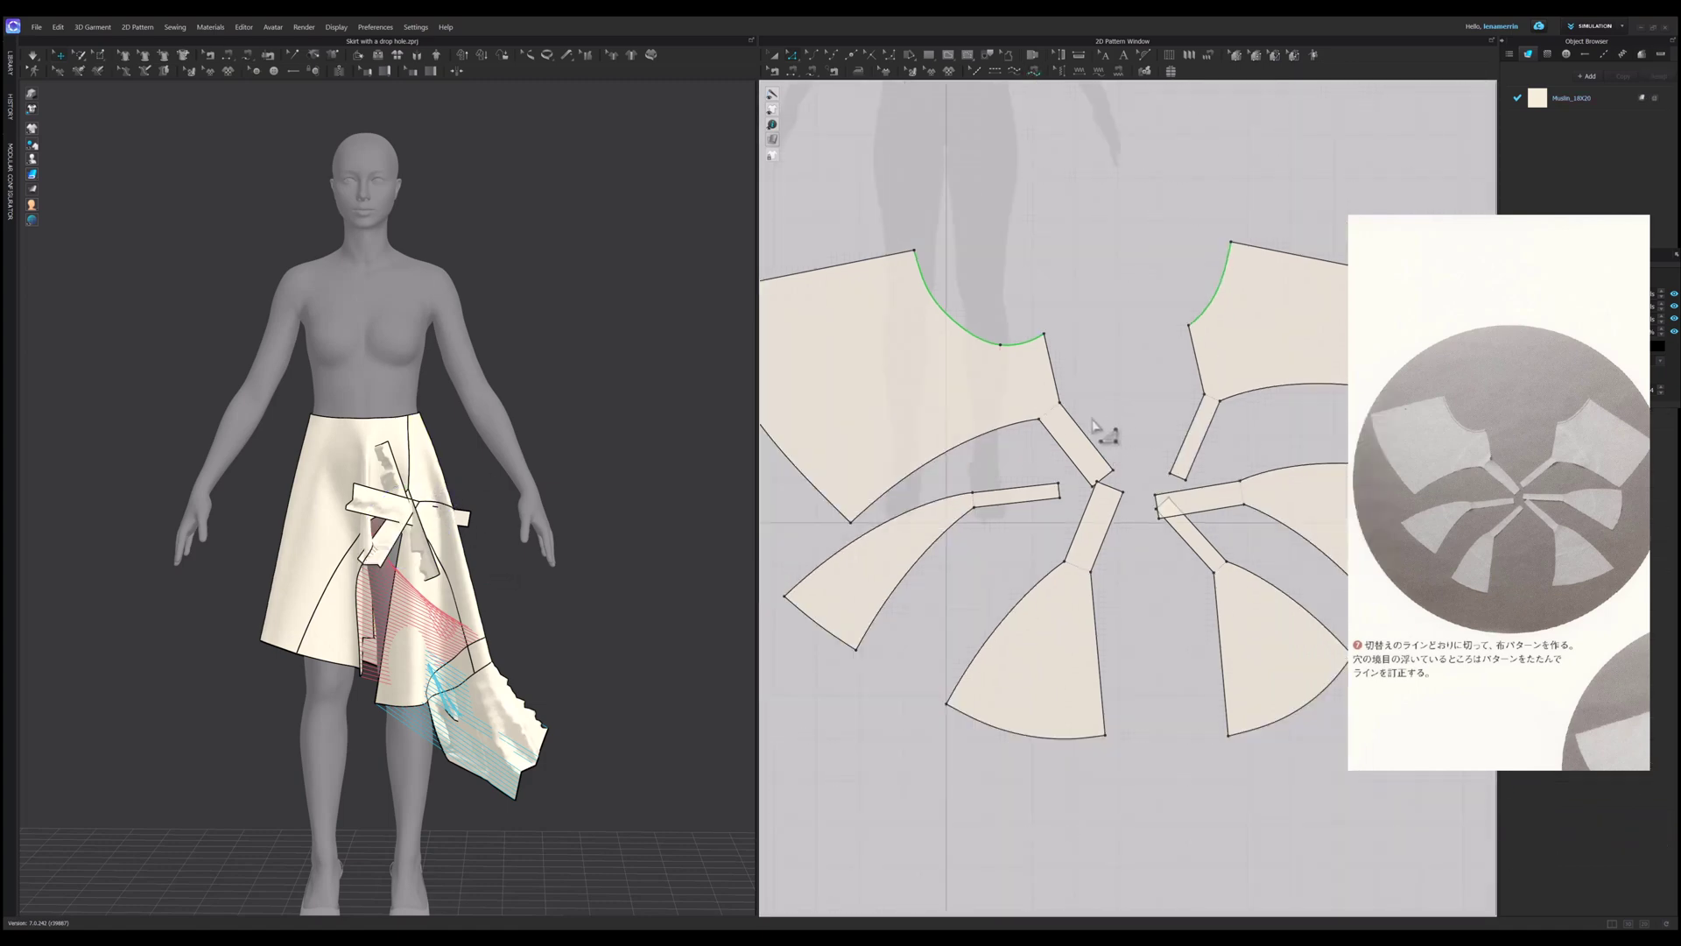
key("a")
left_click_drag(1012, 390, 1022, 322)
left_click_drag(1246, 352, 1230, 308)
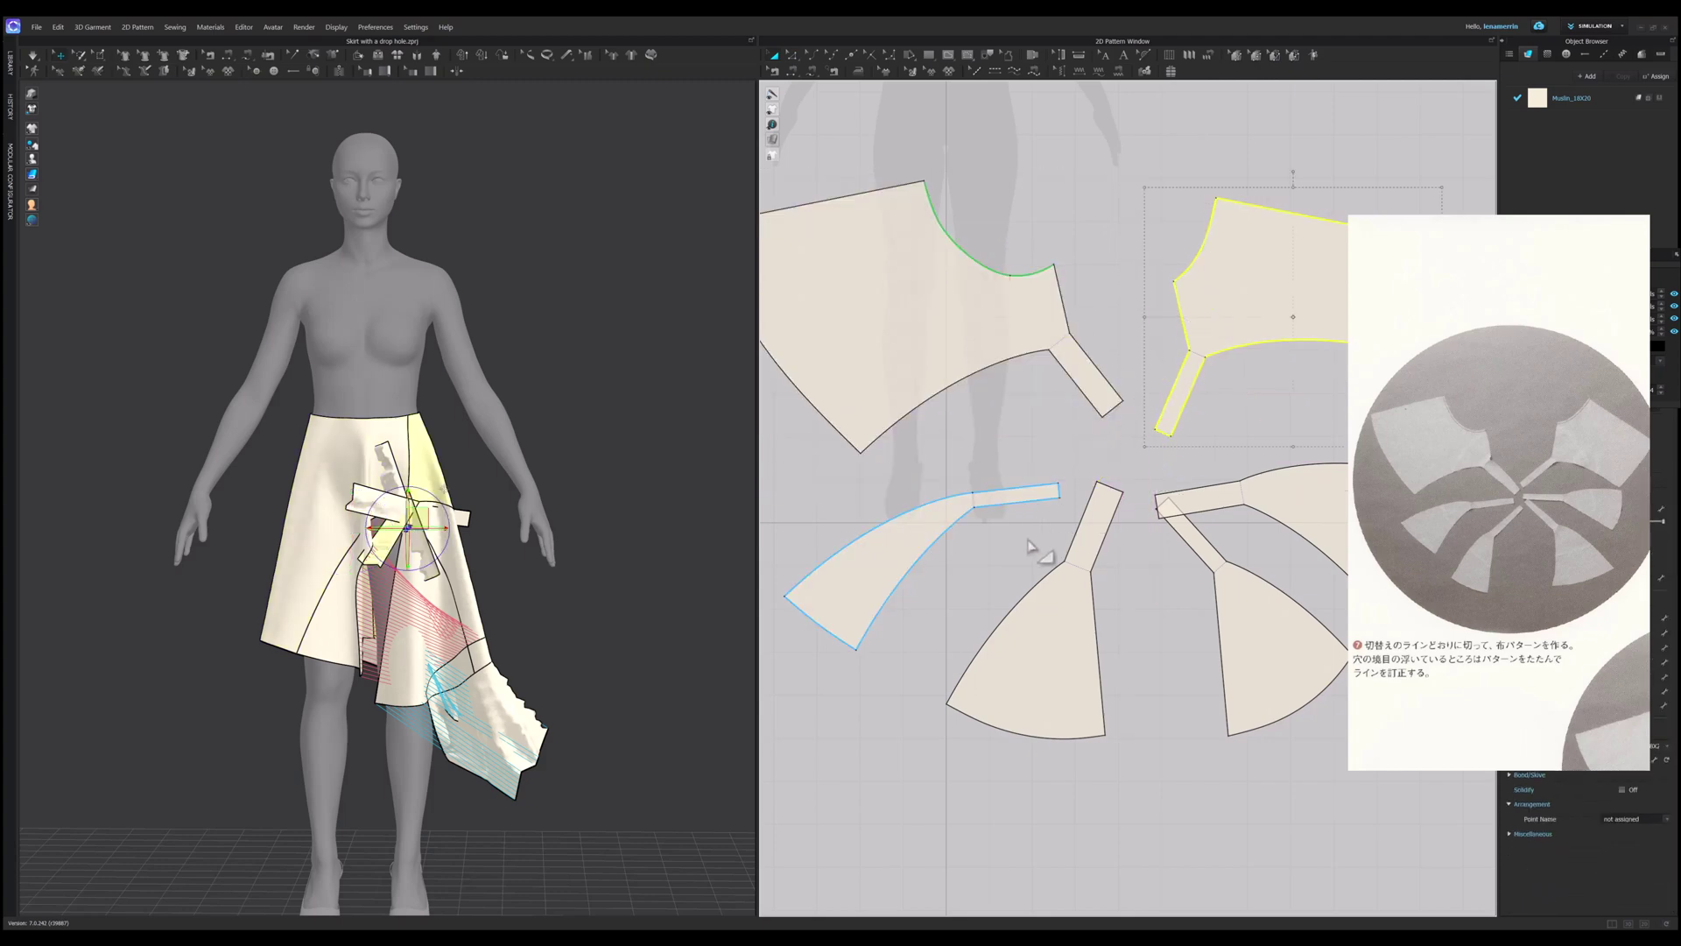
left_click_drag(1029, 545, 1018, 613)
left_click_drag(1250, 634, 1252, 698)
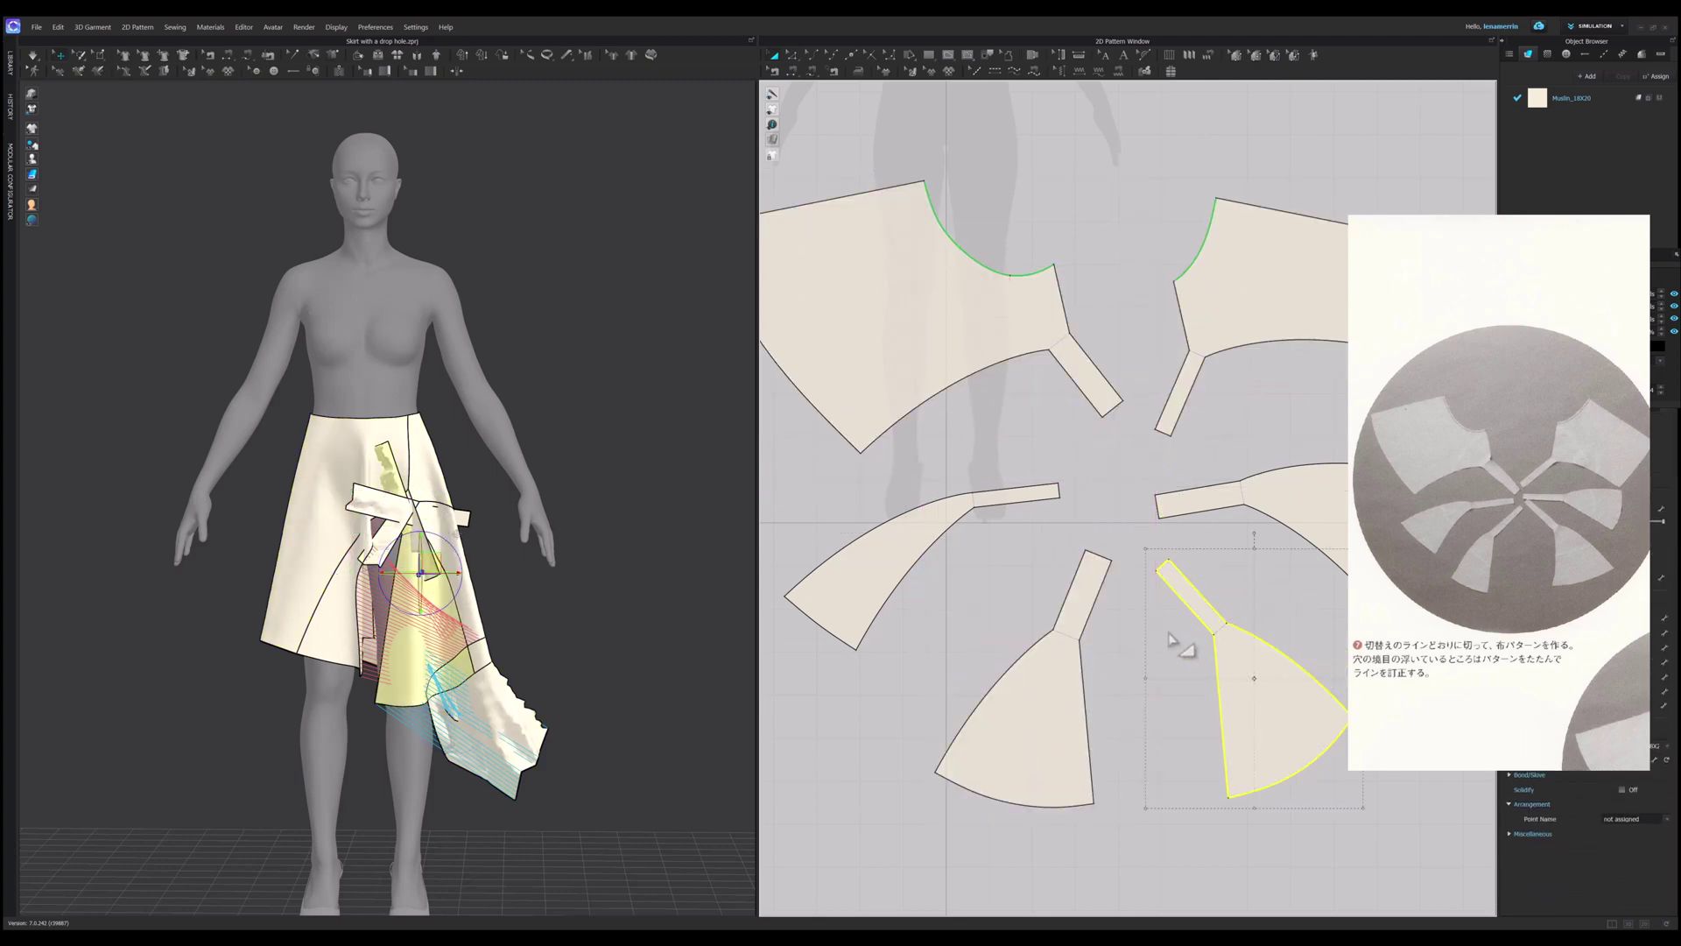
Step: Sew the upper-left panel's extension to the upper-right one, and the upper-right extension's other long edge to the right panel's upper extension edge
key("n")
left_click(1095, 366)
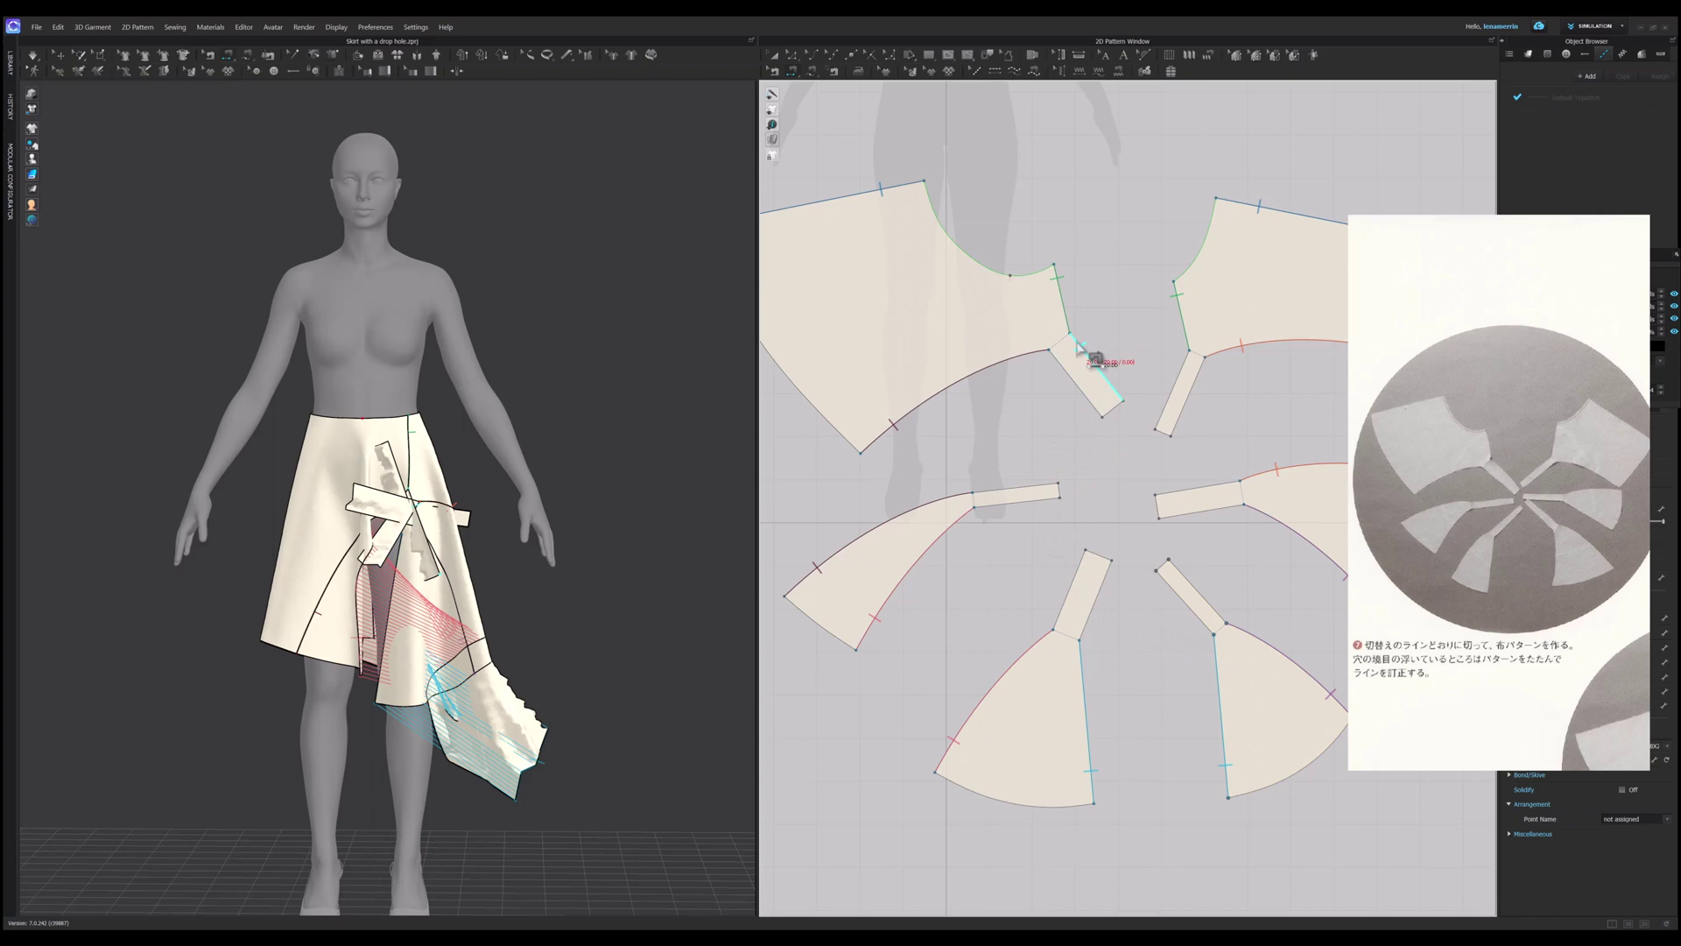
left_click(1078, 344)
left_click(1198, 367)
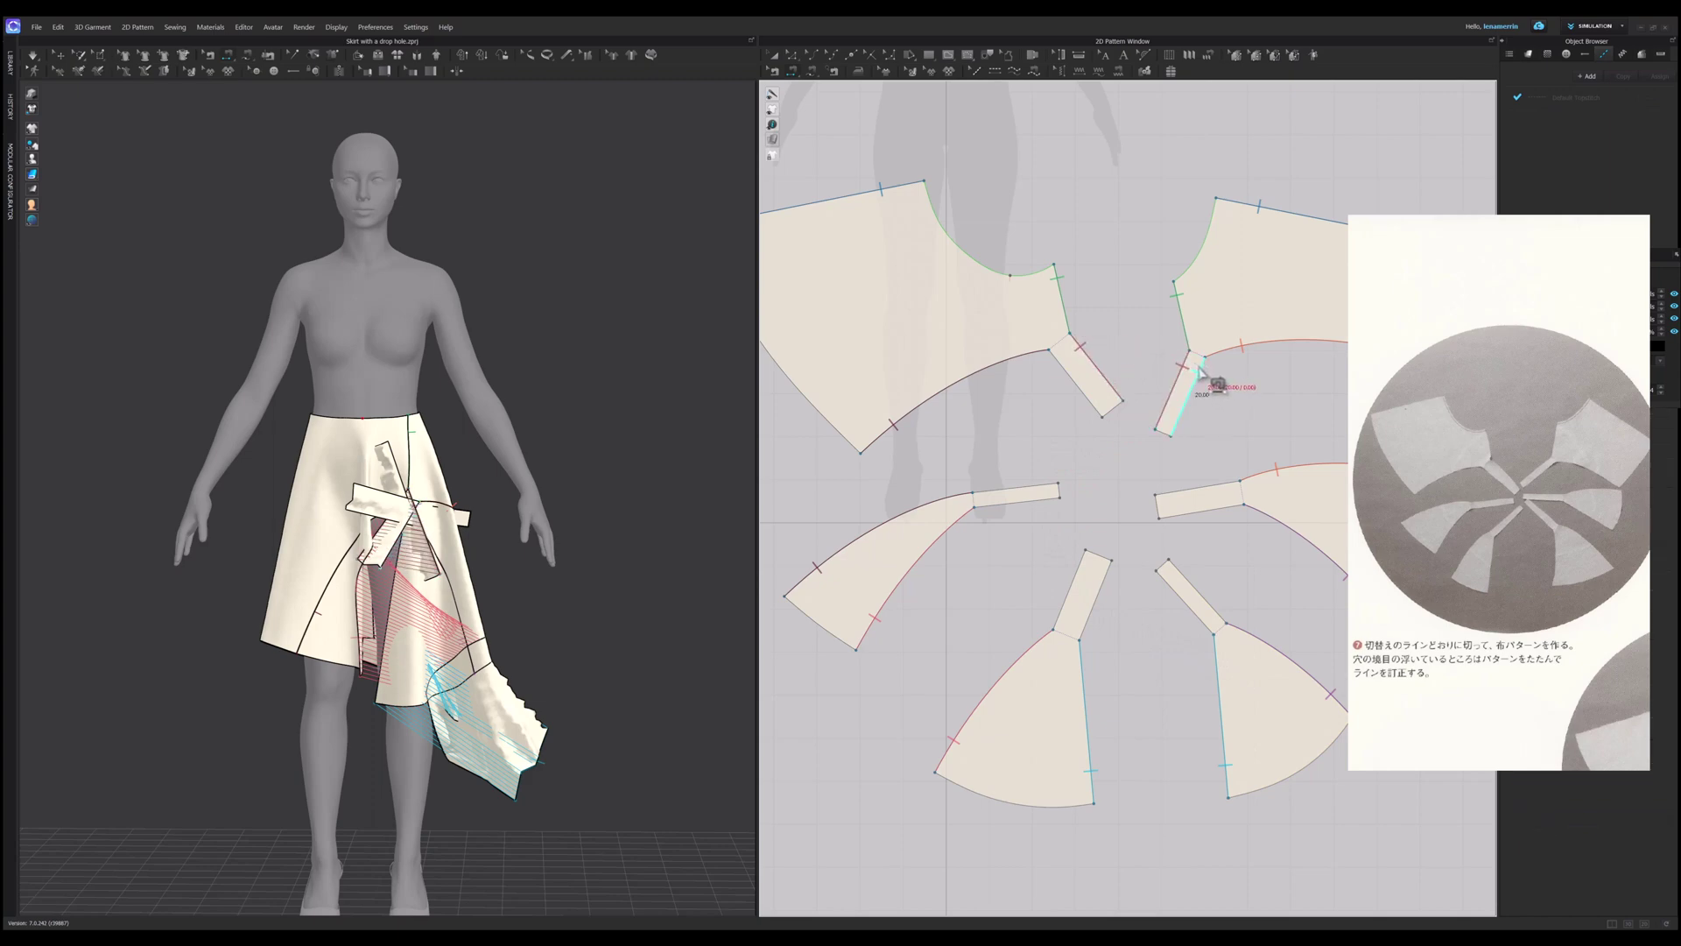
left_click(1227, 484)
Step: Sew the remaining extension edges between neighbouring panels, from the right panel through both bottom panels and the narrow left panel to the upper-left panel
left_click(1225, 508)
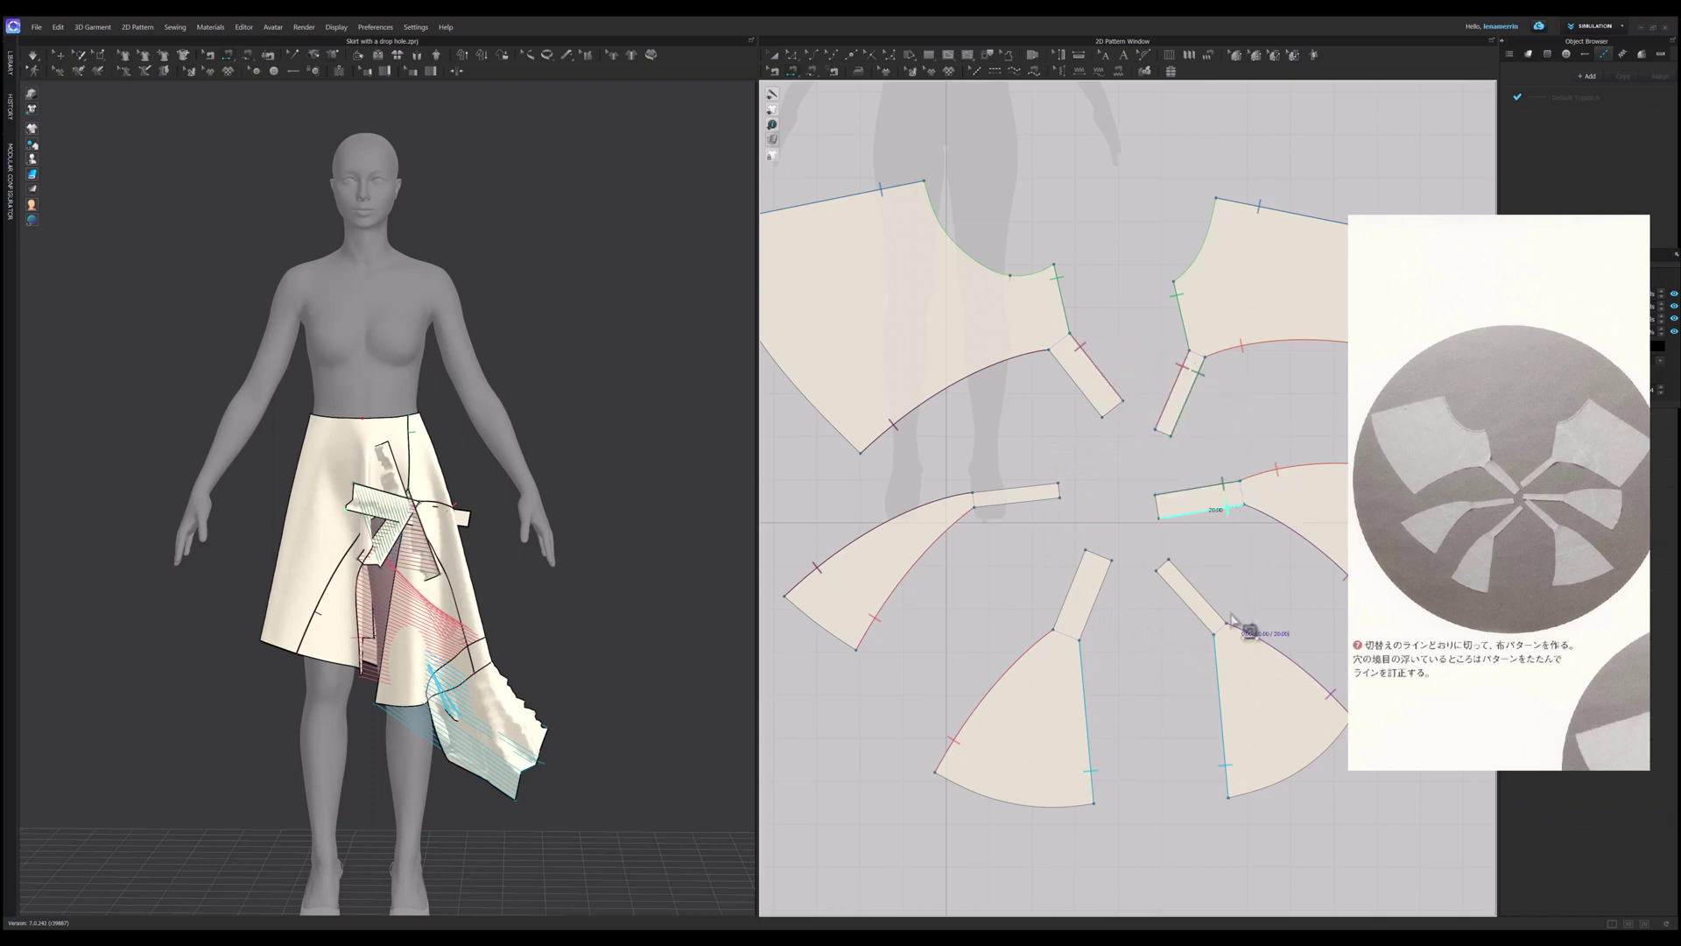
left_click(1212, 624)
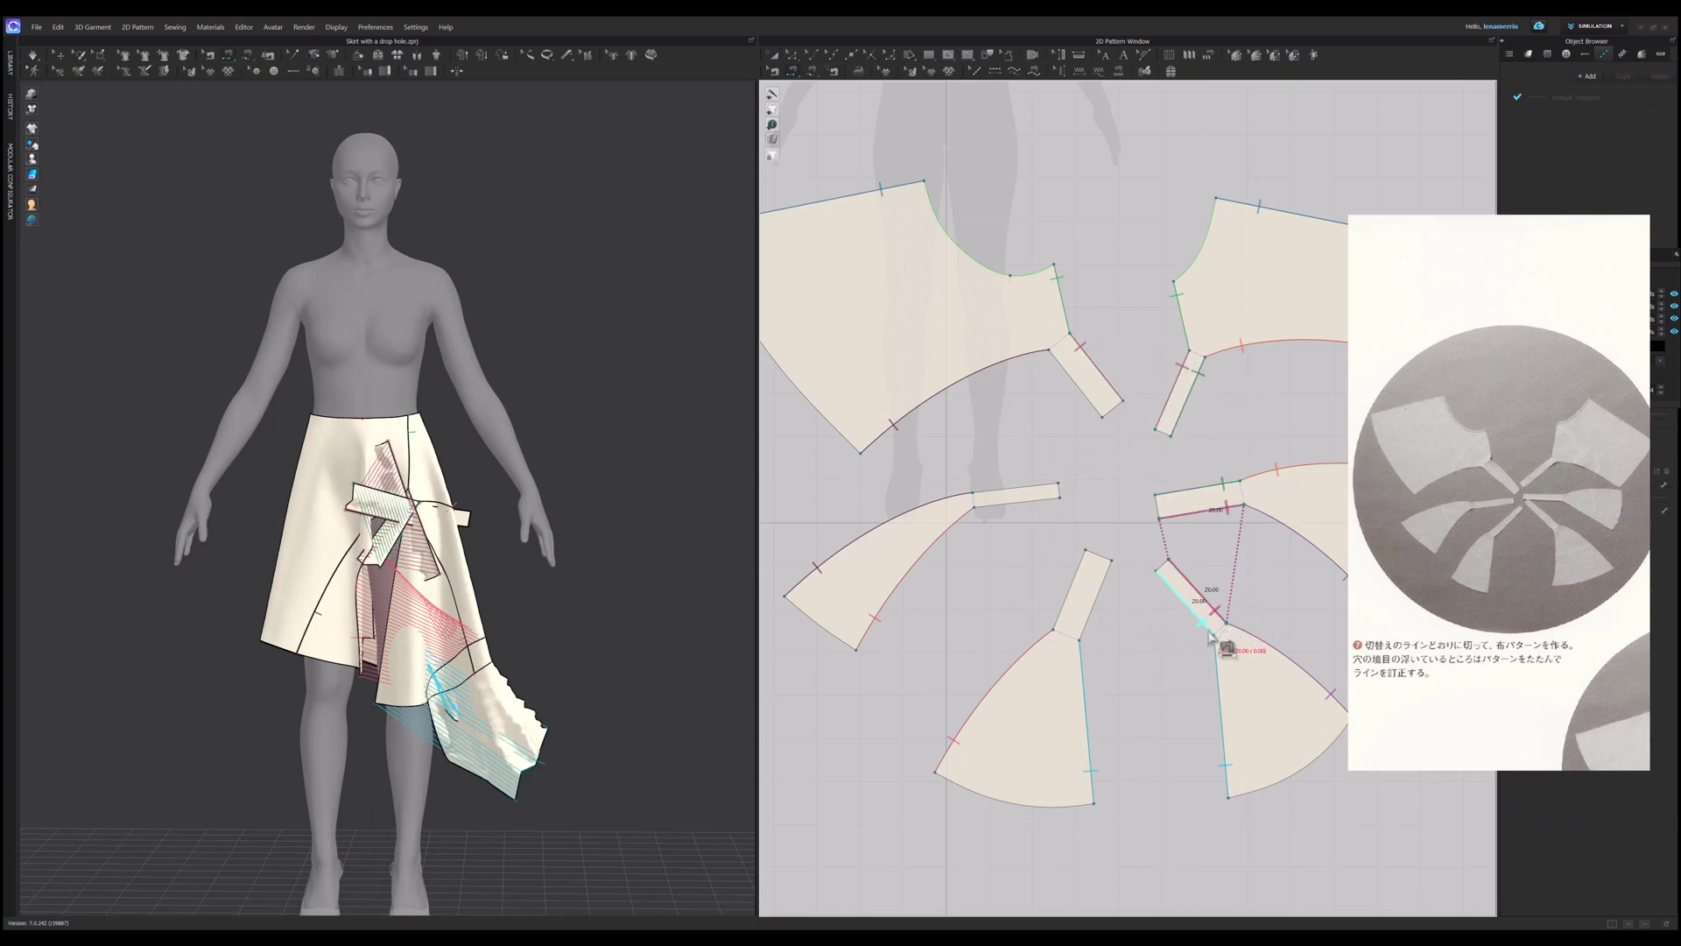
left_click(1086, 639)
left_click(1057, 627)
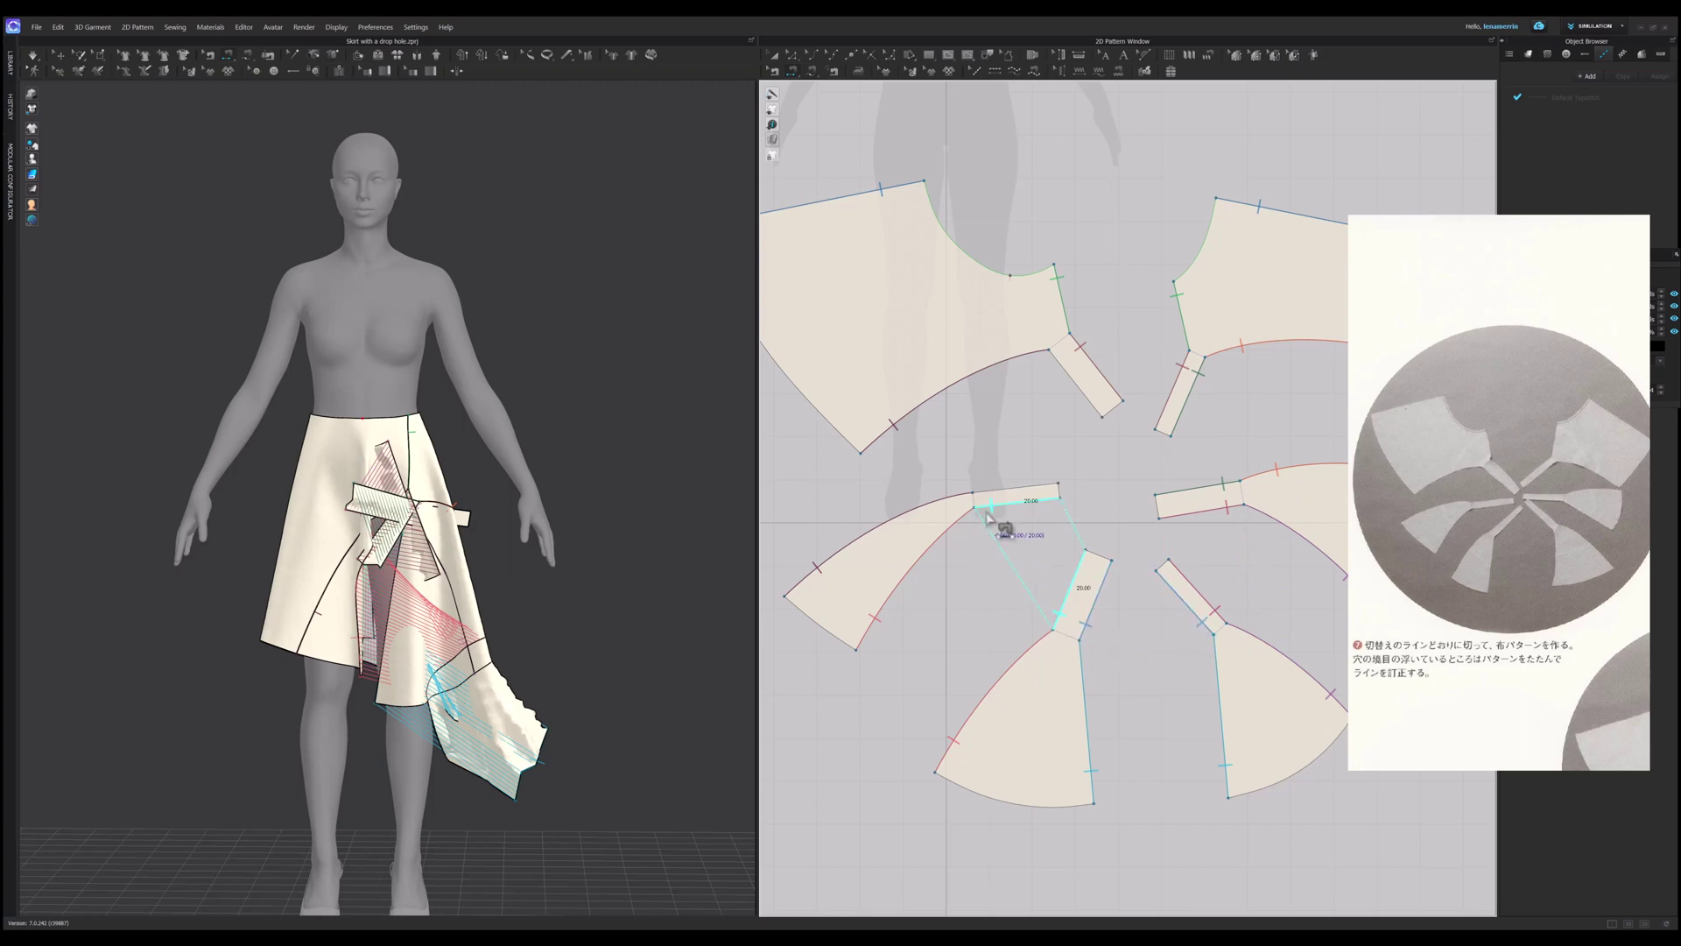
left_click(1011, 503)
left_click(1007, 490)
left_click(1077, 381)
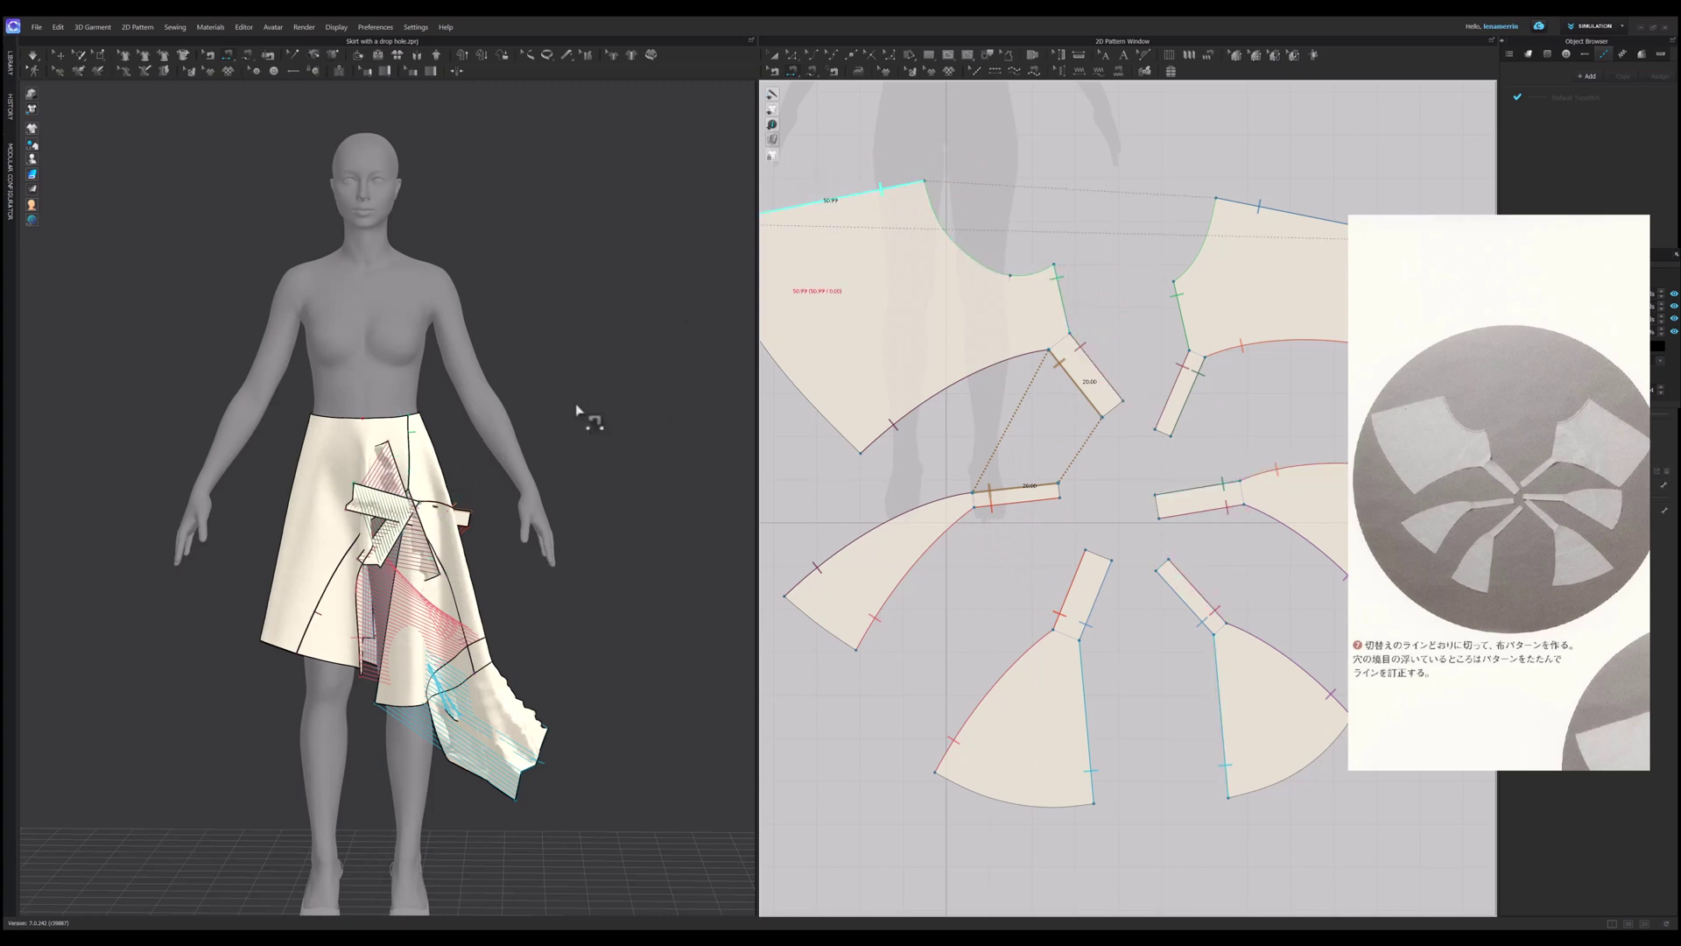
Step: Trace the base lines of the panel extensions as internal lines so they can serve as fold lines
right_click_drag(581, 420, 495, 396)
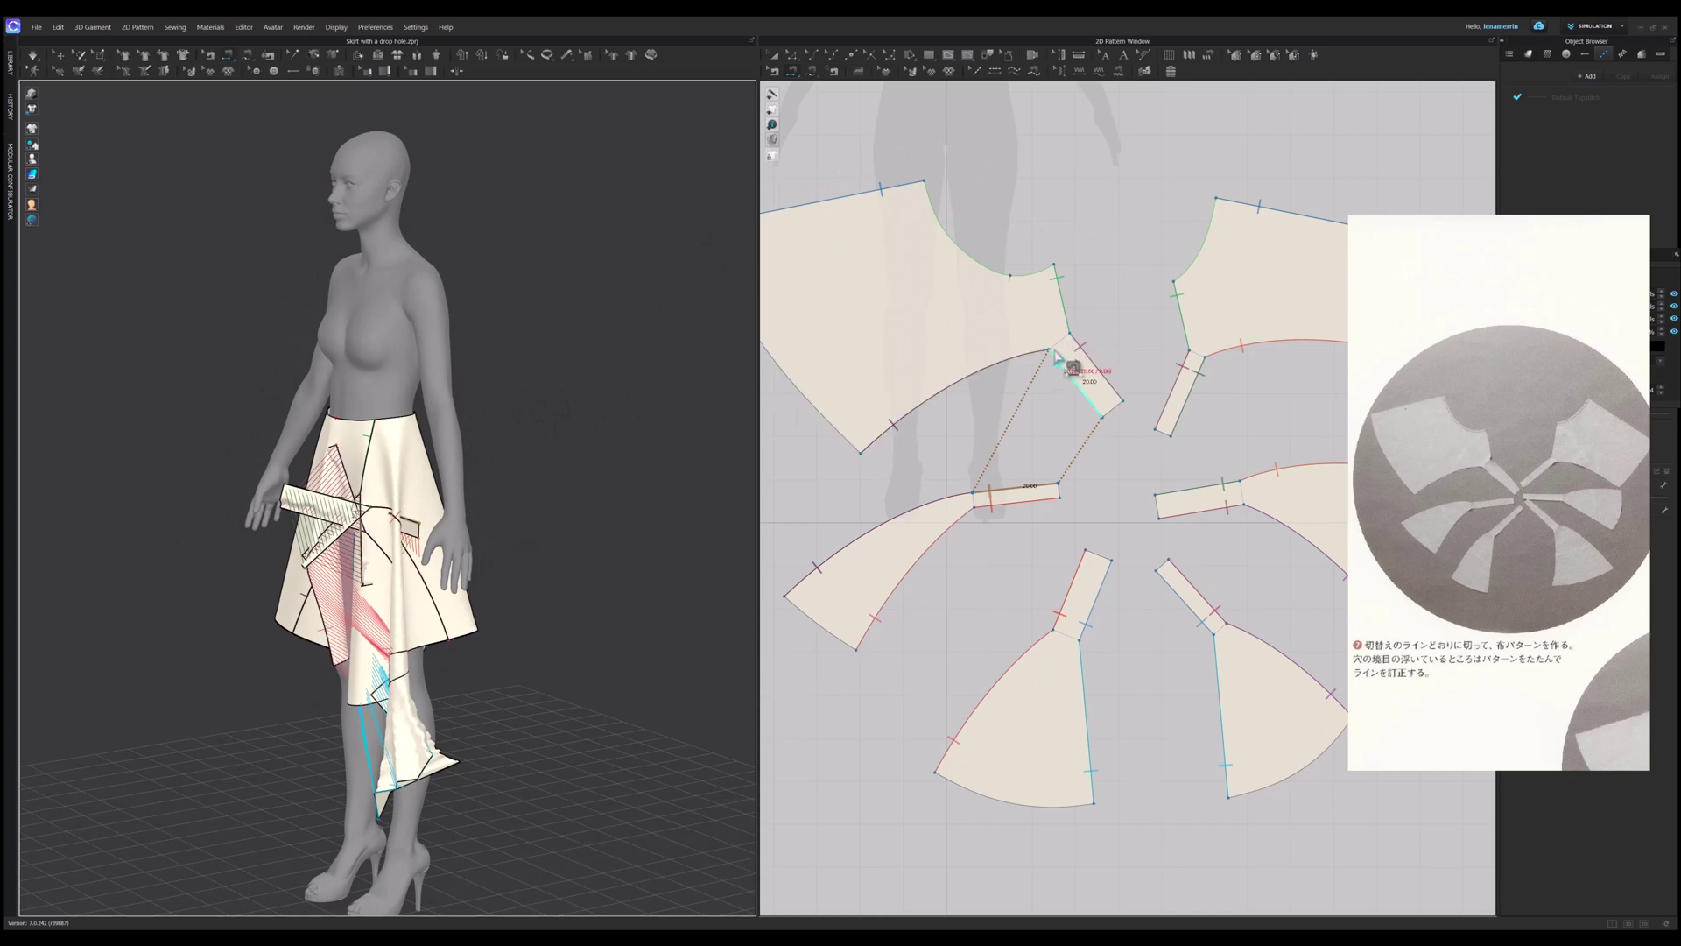
key("z")
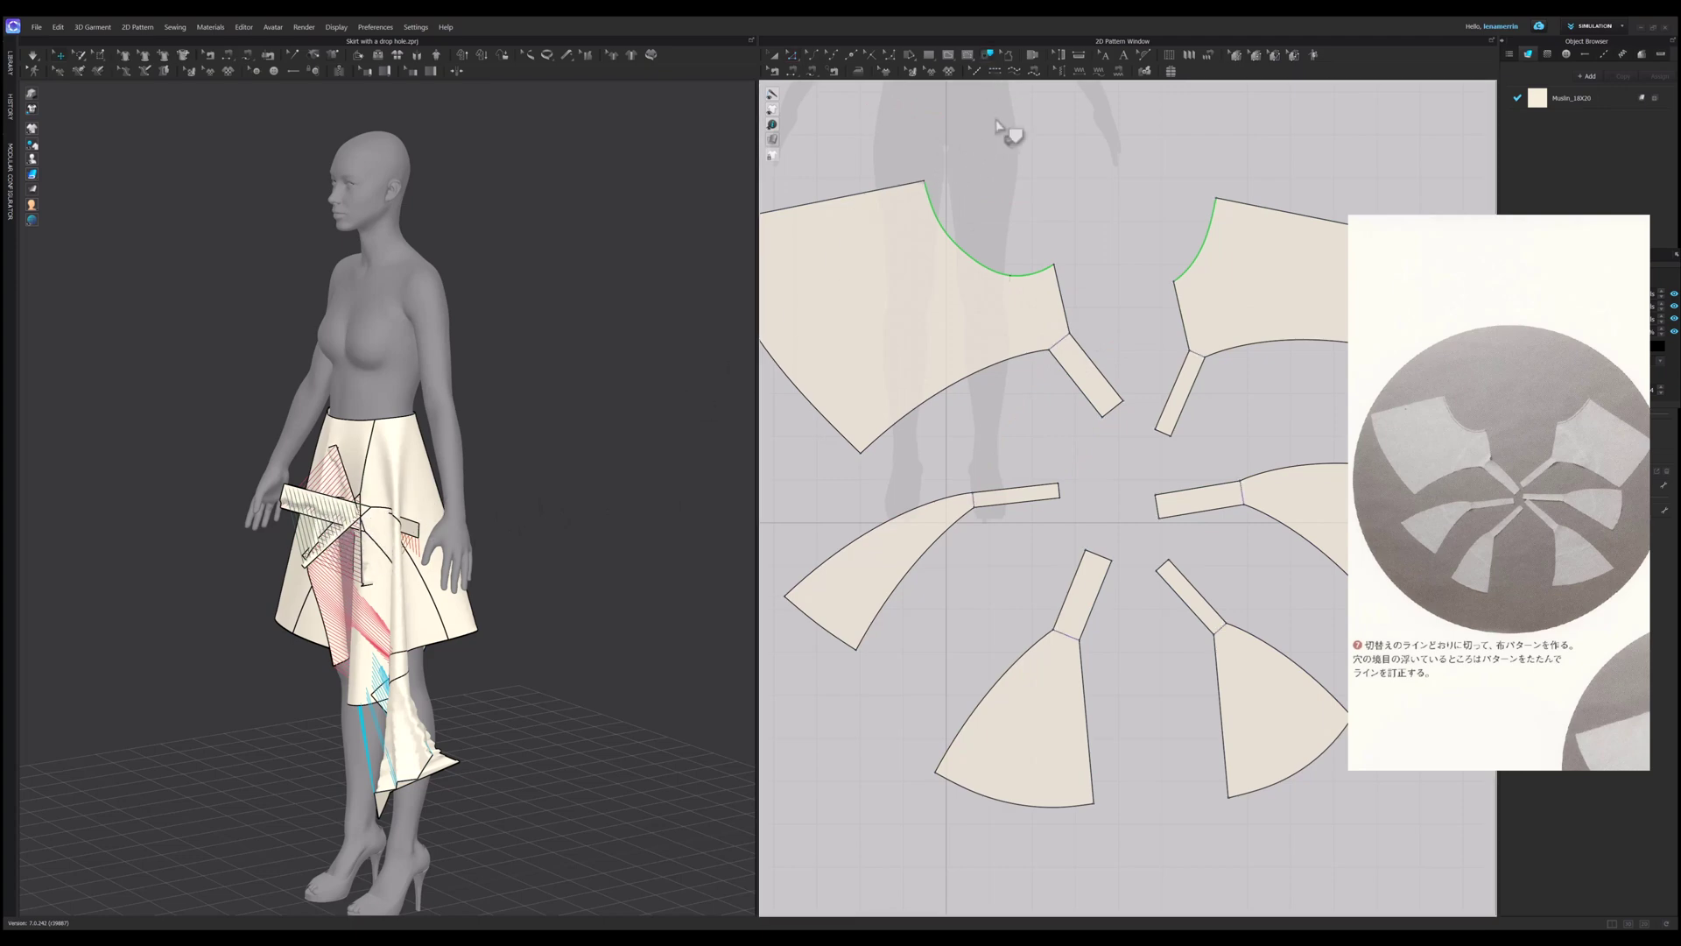
right_click(1065, 339)
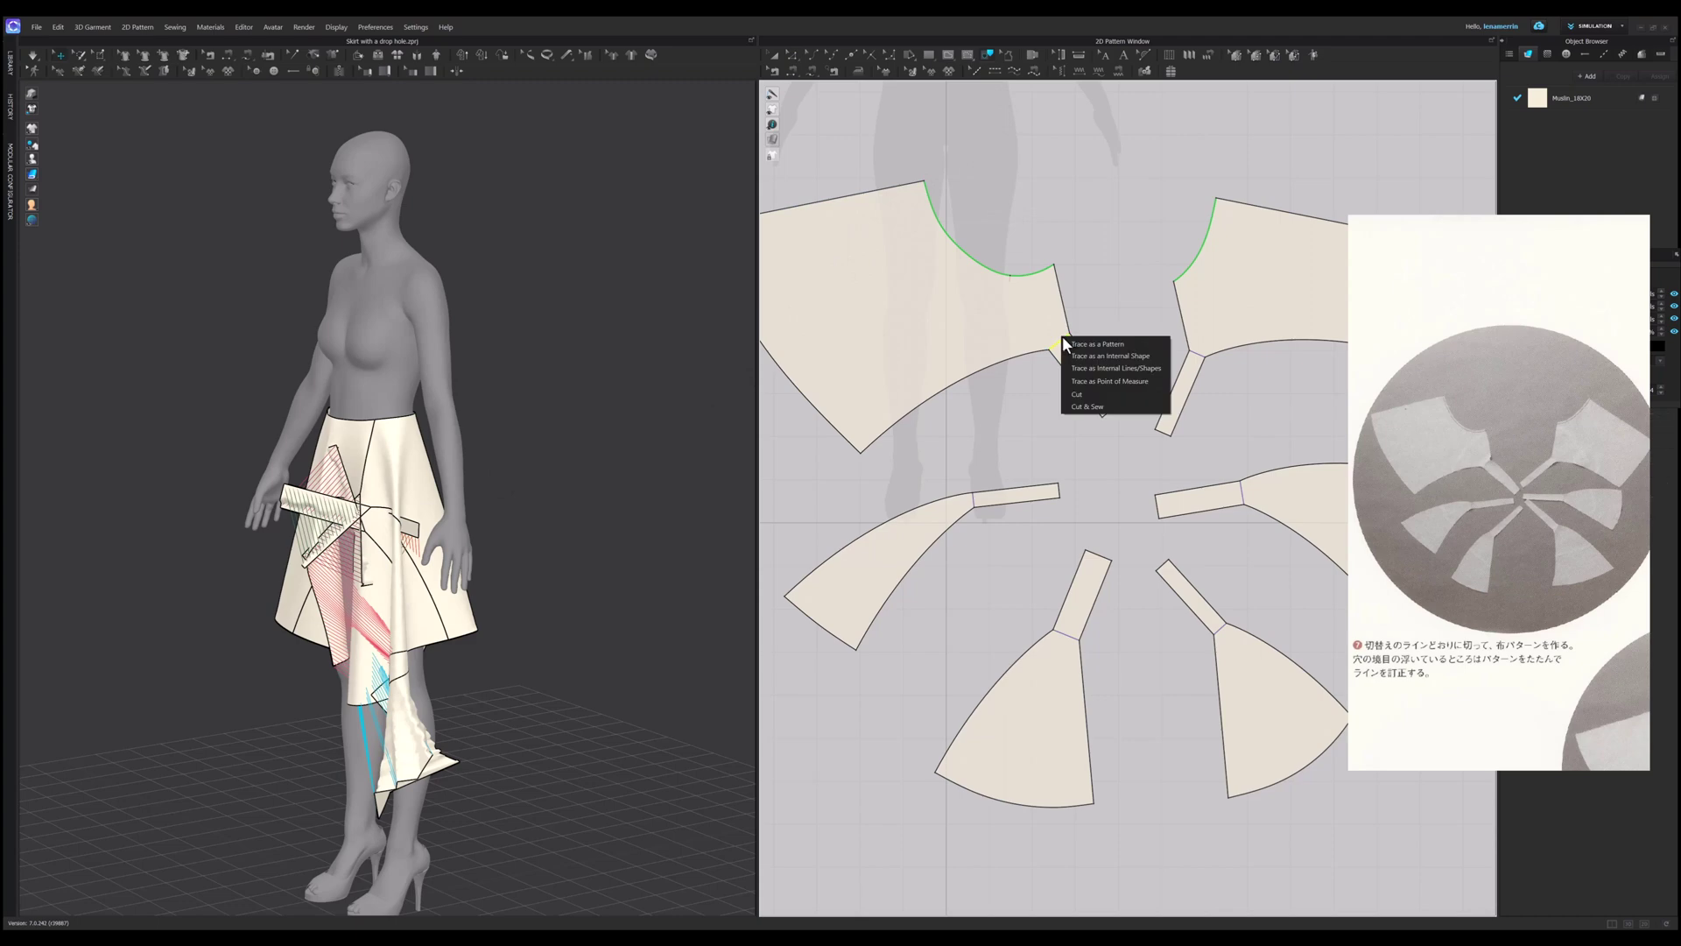
left_click(598, 254)
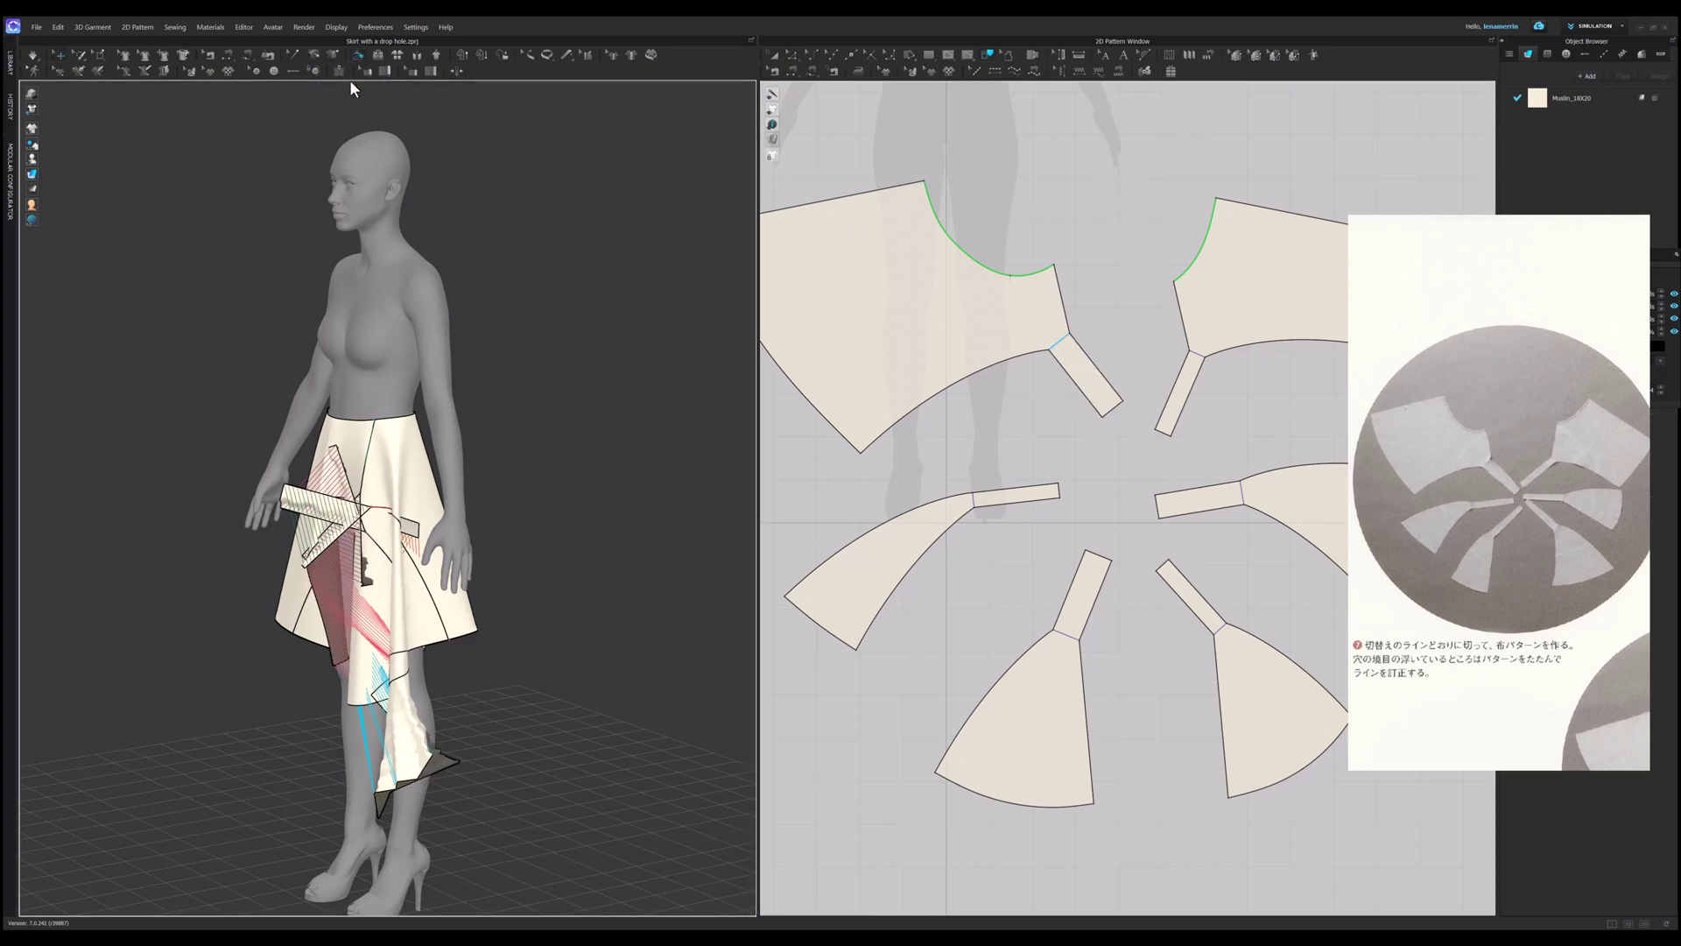
Step: Pull the skirt panels apart in 3D, moving the upper, side and bottom-right panels away from the avatar to expose the tangled extensions
scroll(368, 519, "up", 5)
scroll(365, 515, "down", 3)
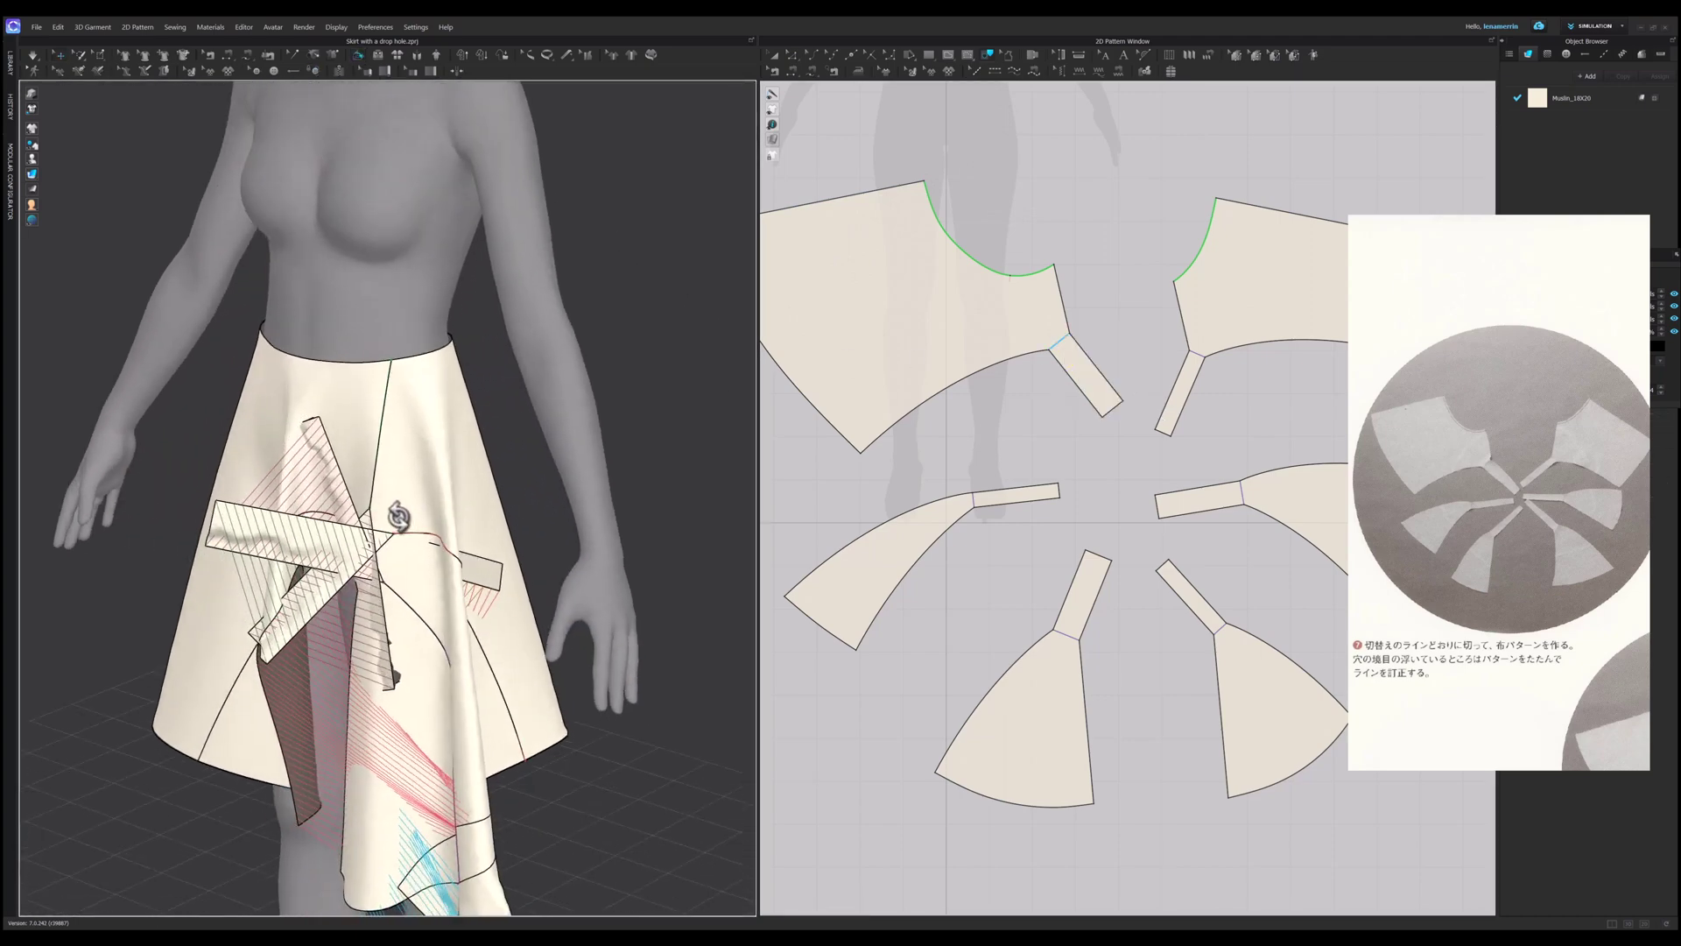
left_click(58, 54)
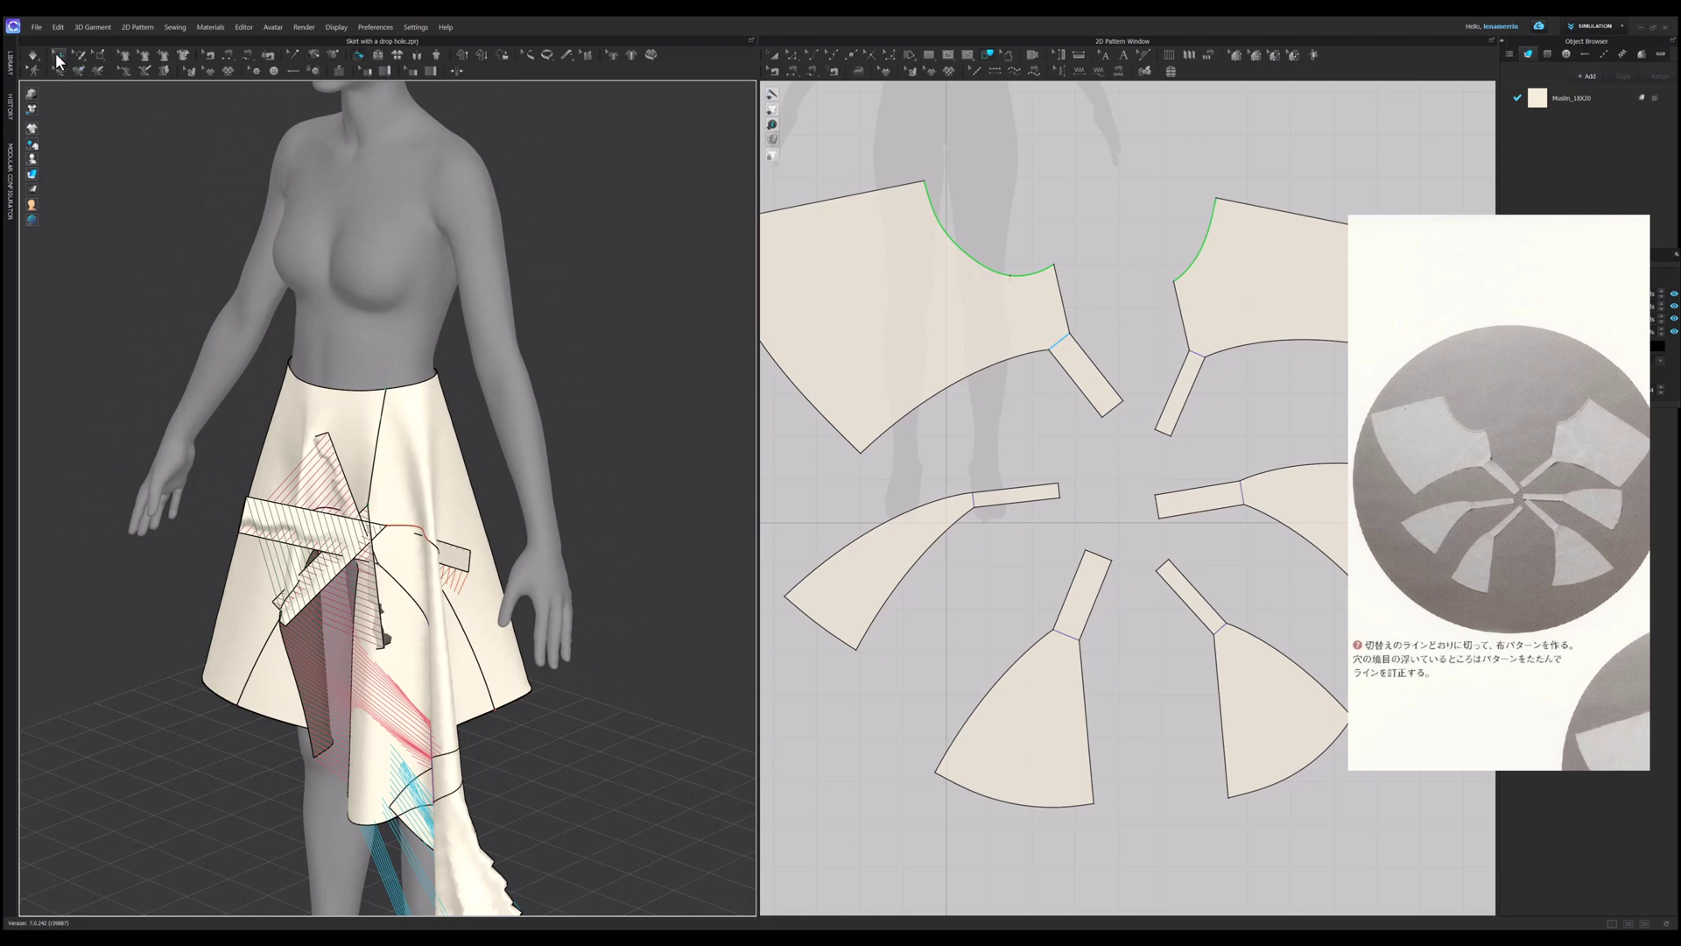
left_click(296, 454)
left_click_drag(415, 463, 461, 460)
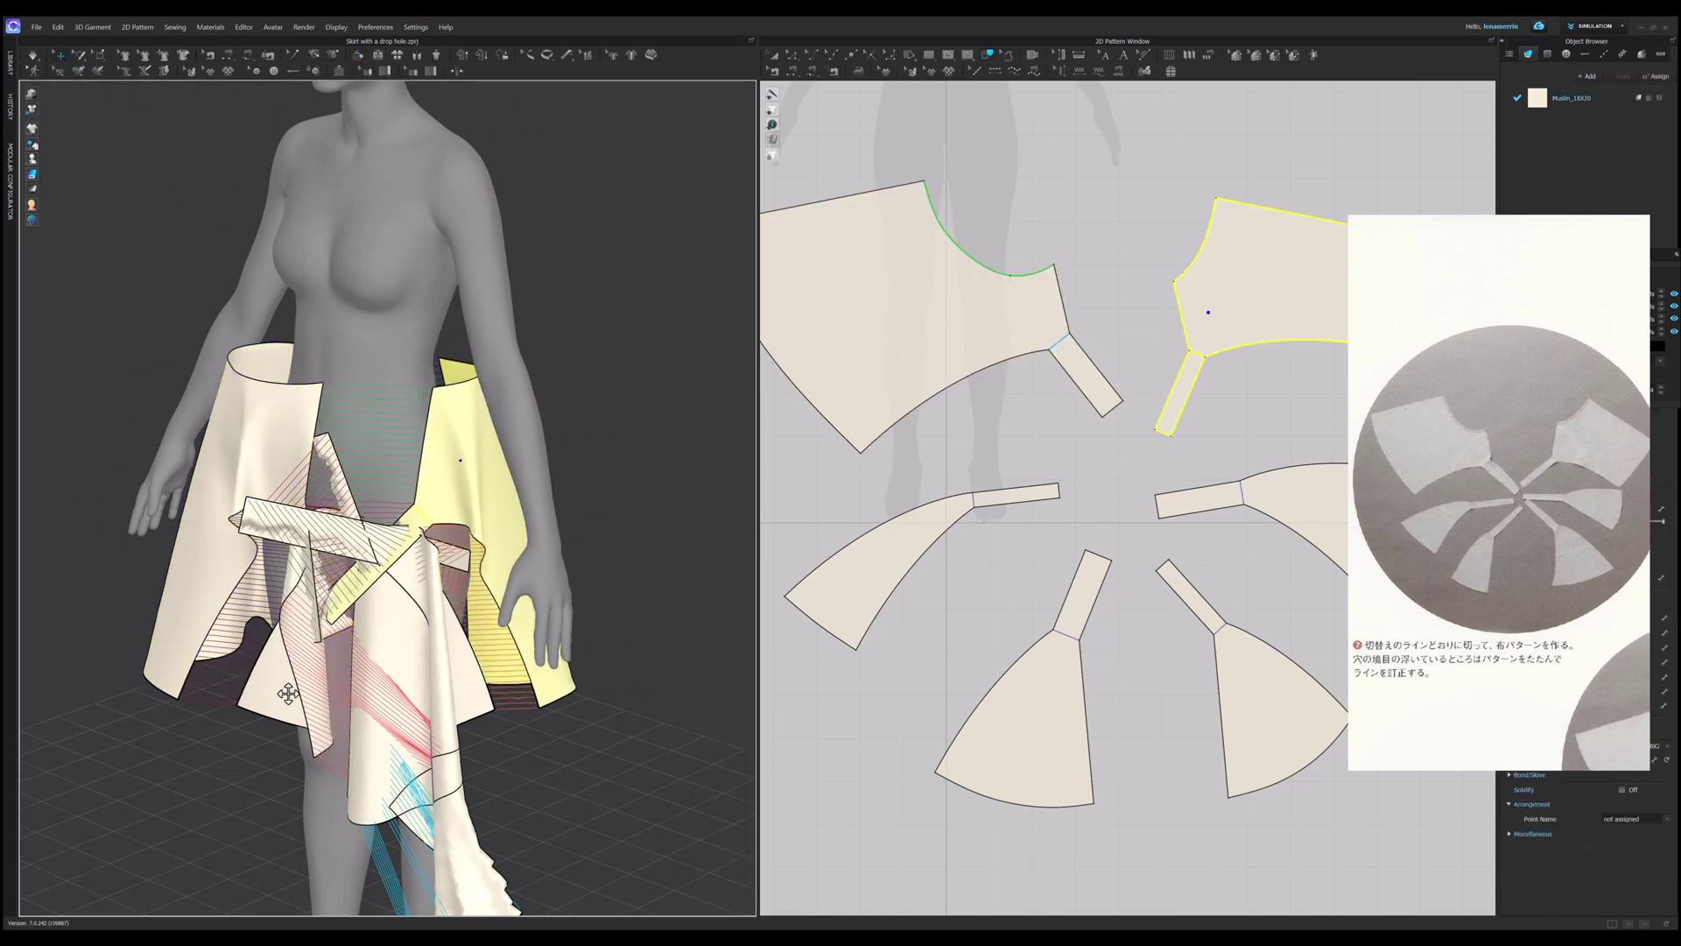
left_click_drag(283, 691, 226, 768)
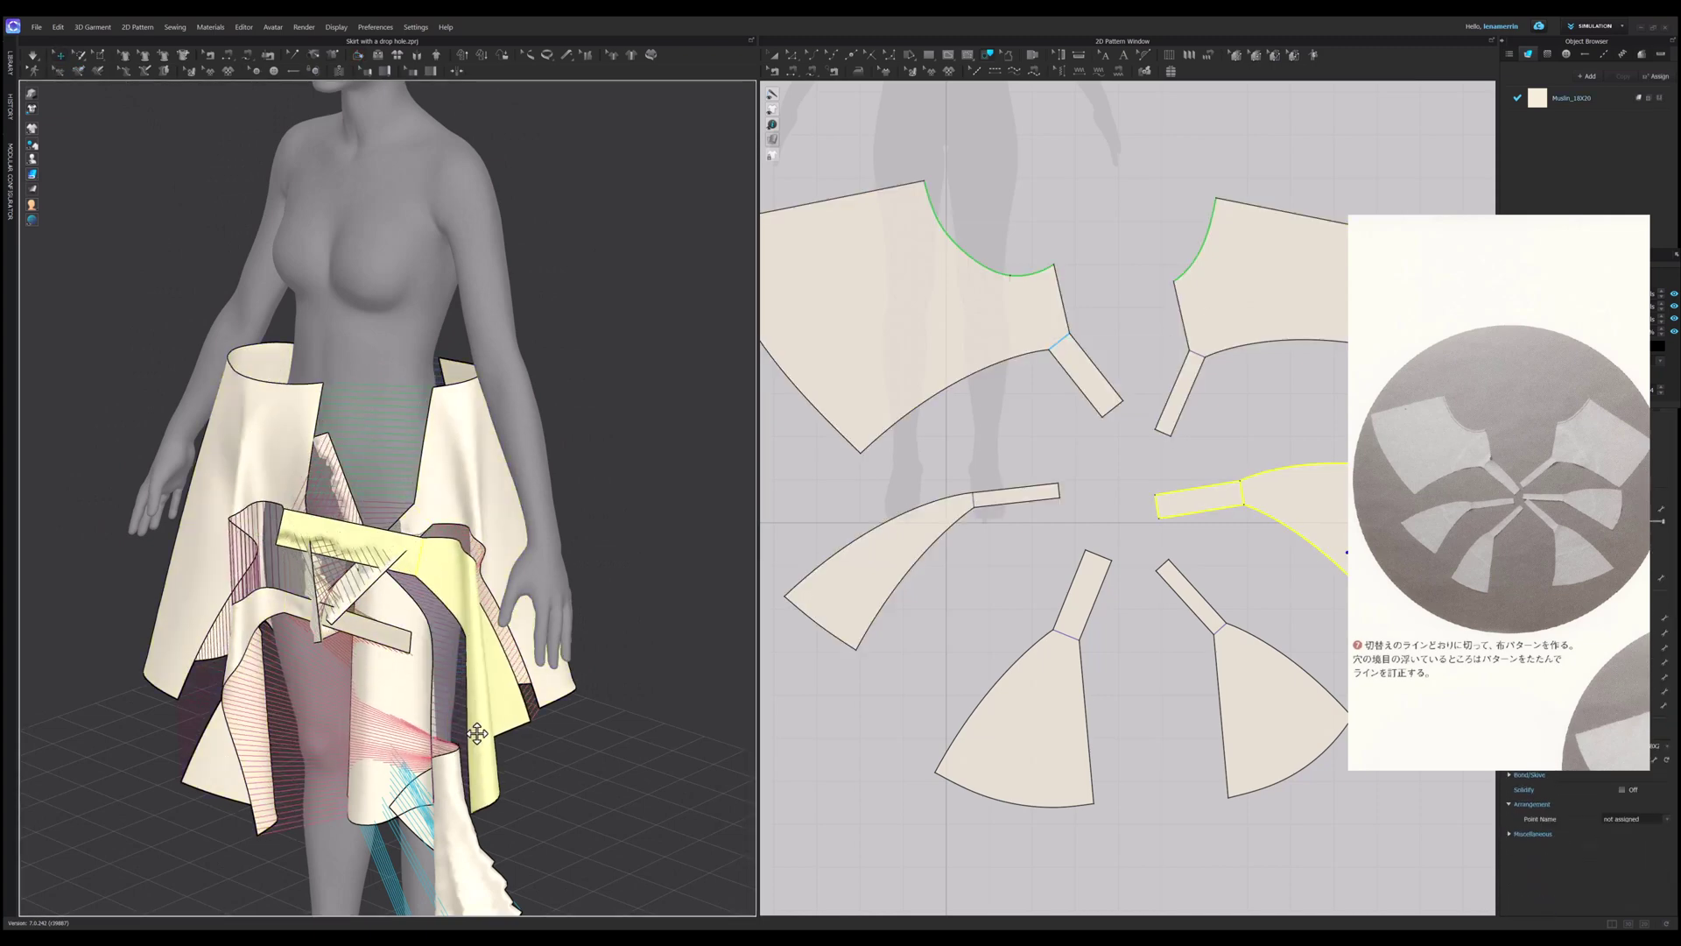
left_click(362, 824)
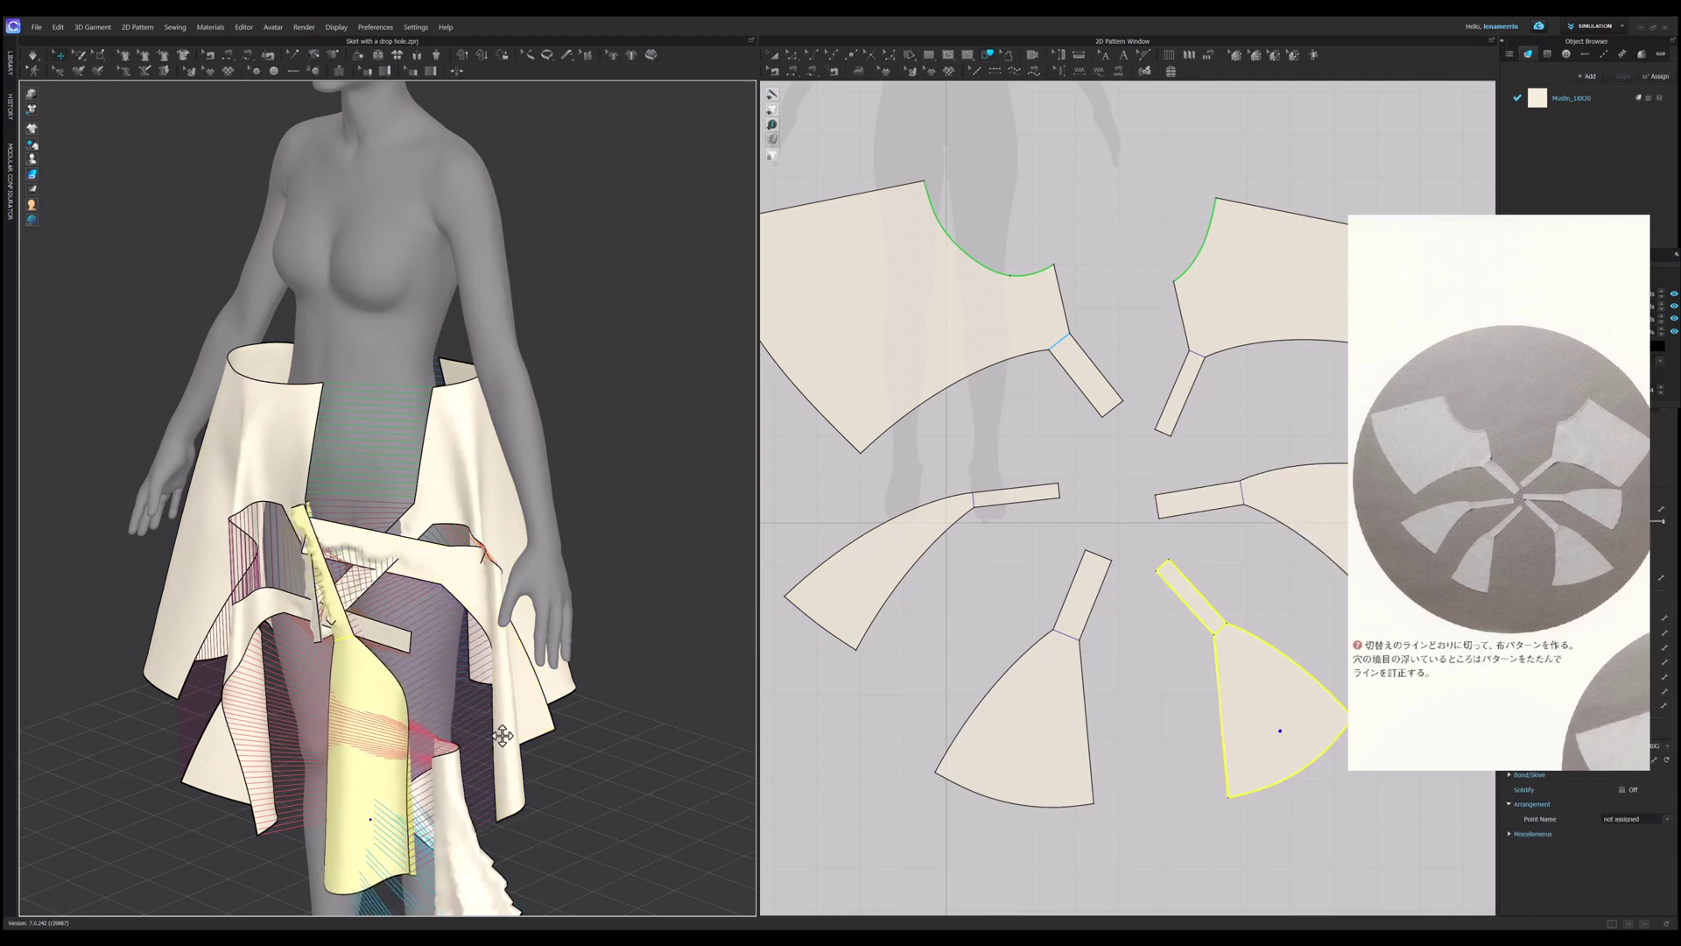
Step: Move the narrow left panel and the bottom-right panel farther out in front of the avatar in 3D
scroll(499, 740, "down", 3)
right_click_drag(491, 766, 519, 682)
left_click(433, 714)
scroll(514, 703, "down", 2)
left_click_drag(300, 625, 273, 647)
mouse_move(382, 649)
left_mouse_down()
mouse_move(363, 675)
mouse_move(373, 663)
left_mouse_up()
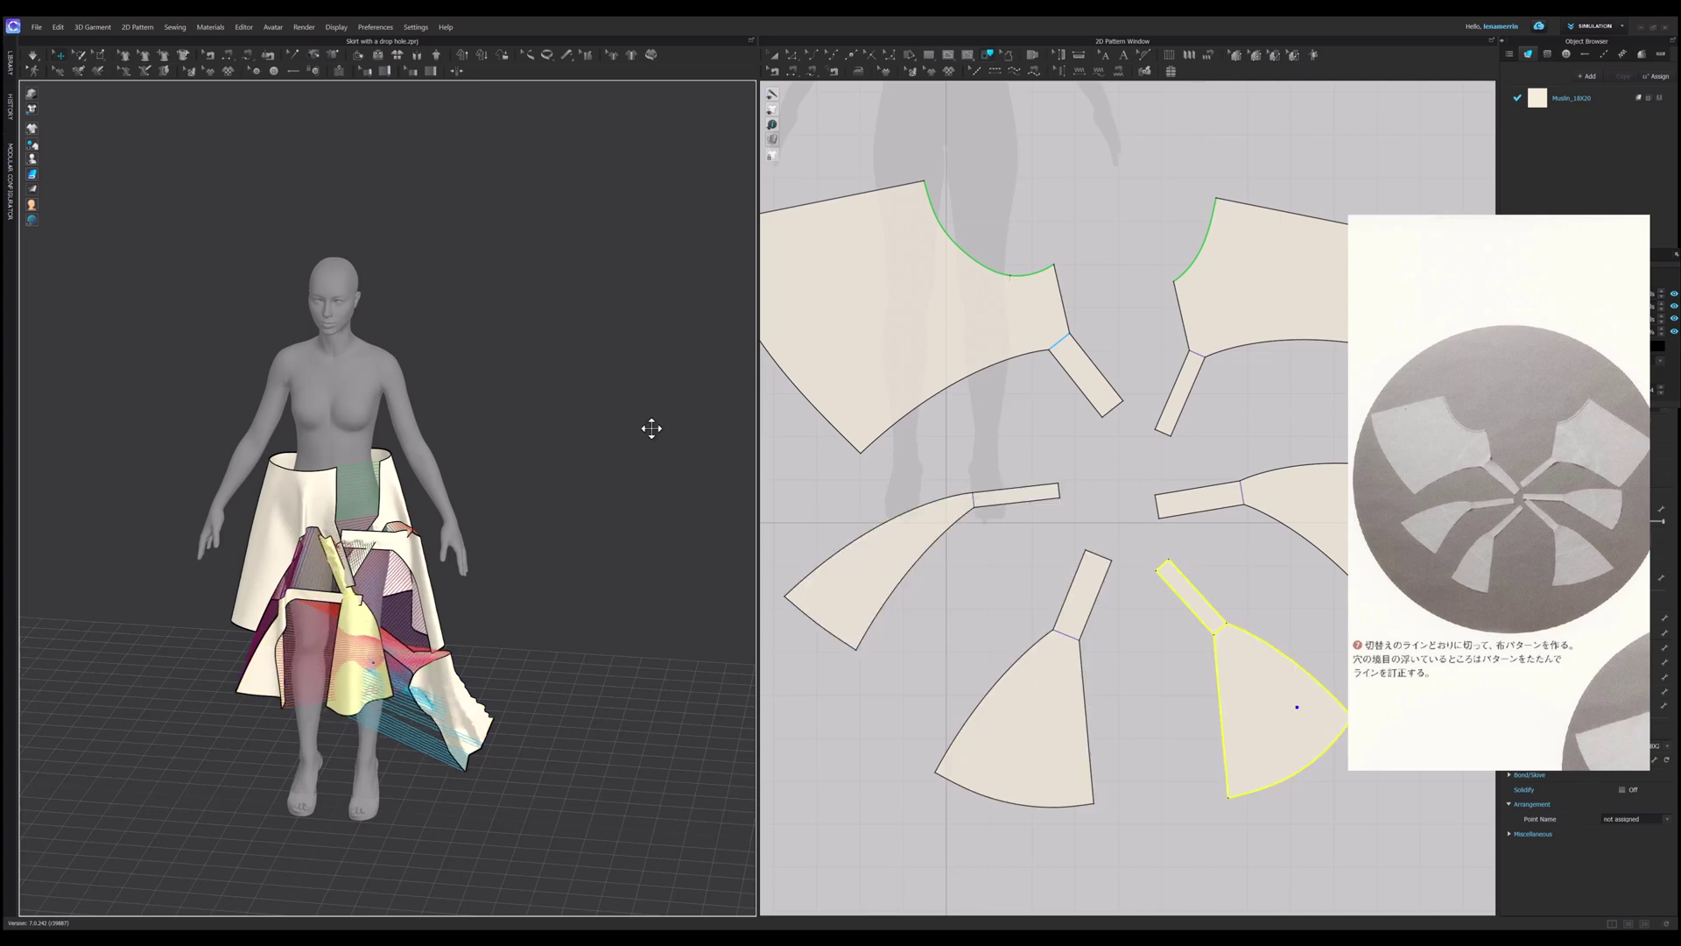
Step: Display each panel in its own color in both the 2D and 3D views, and locate the bottom-left panel on the avatar
left_click(788, 141)
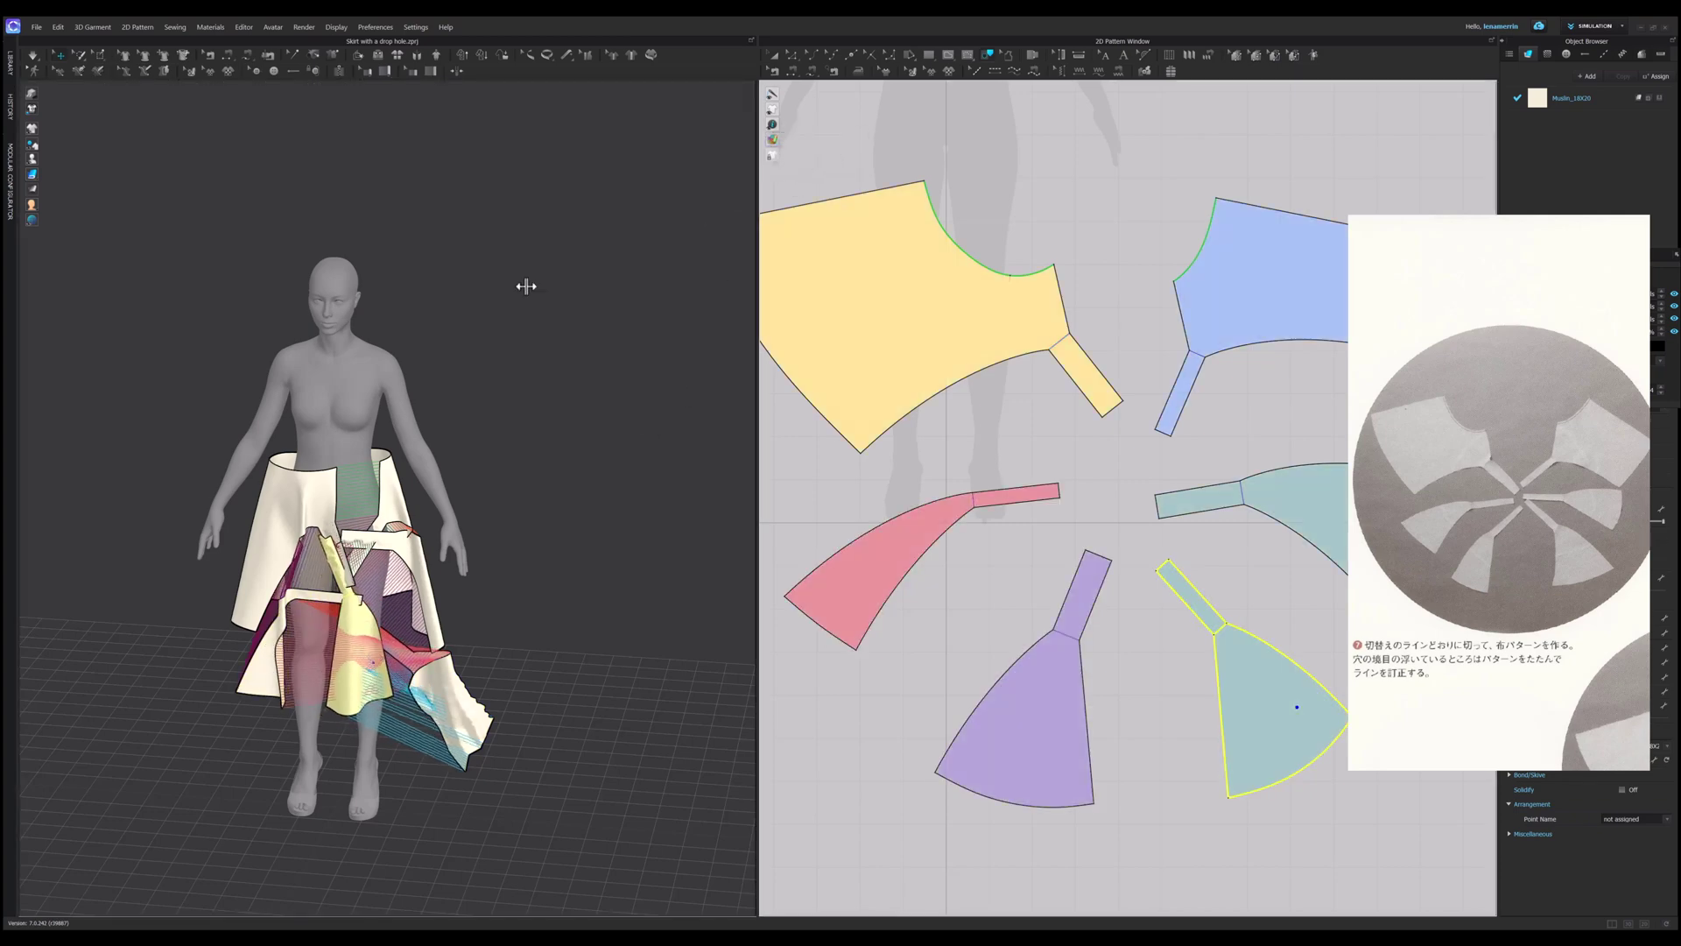
left_click(120, 173)
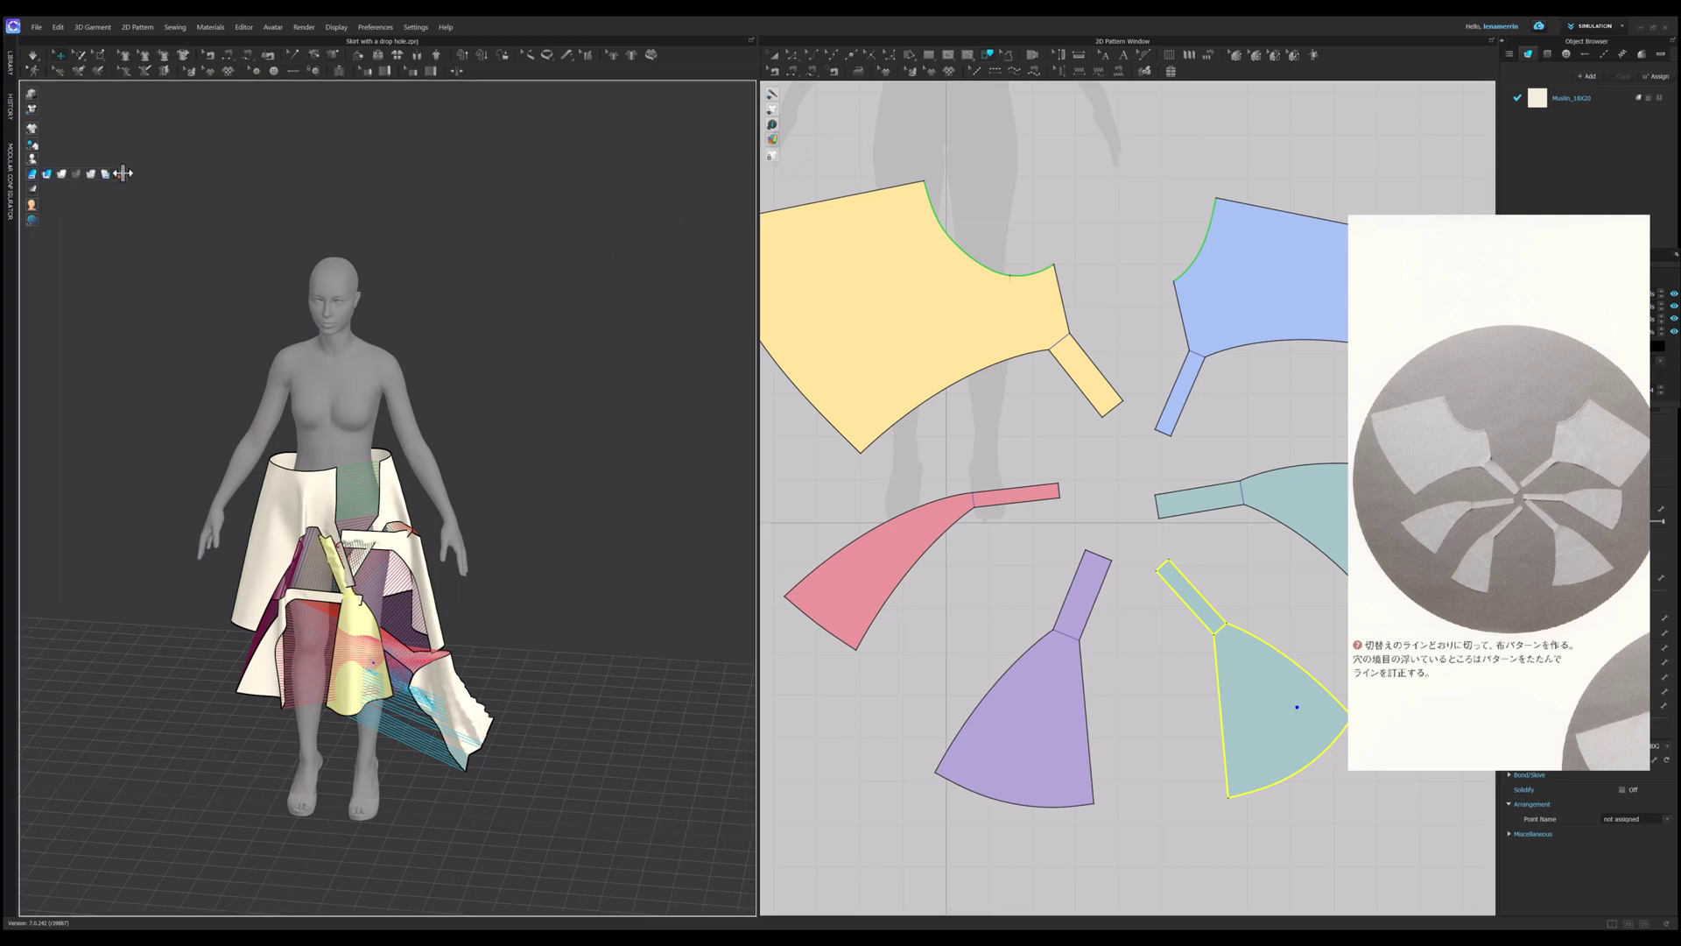
left_click(449, 683)
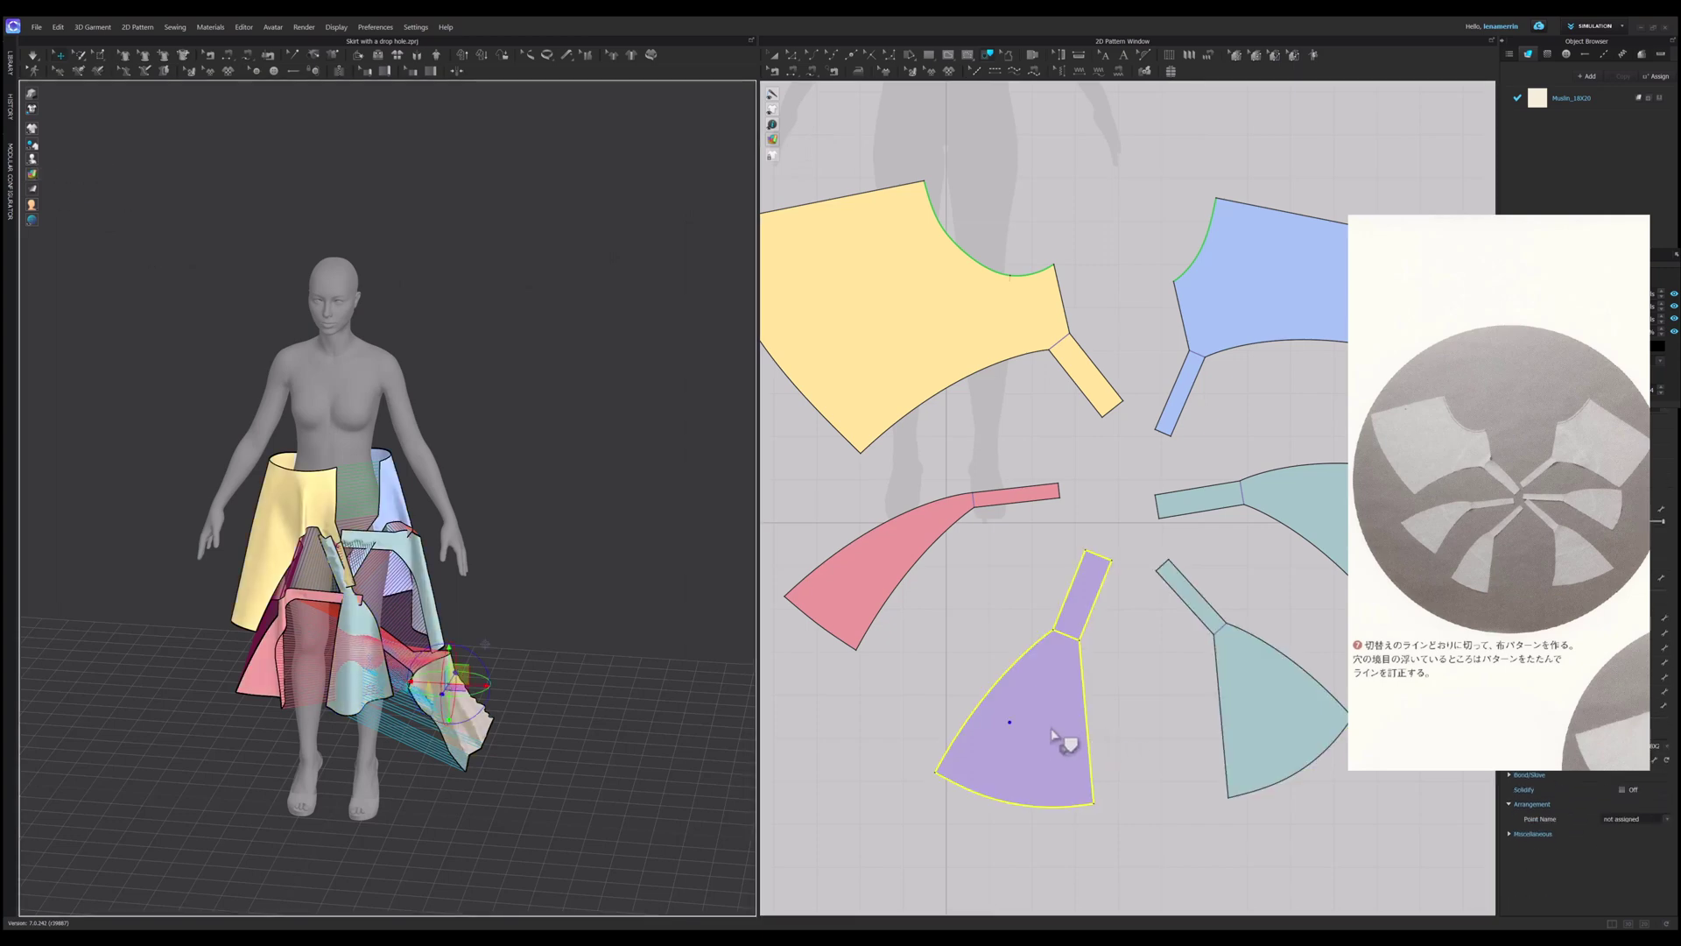
right_click_drag(503, 711, 456, 734)
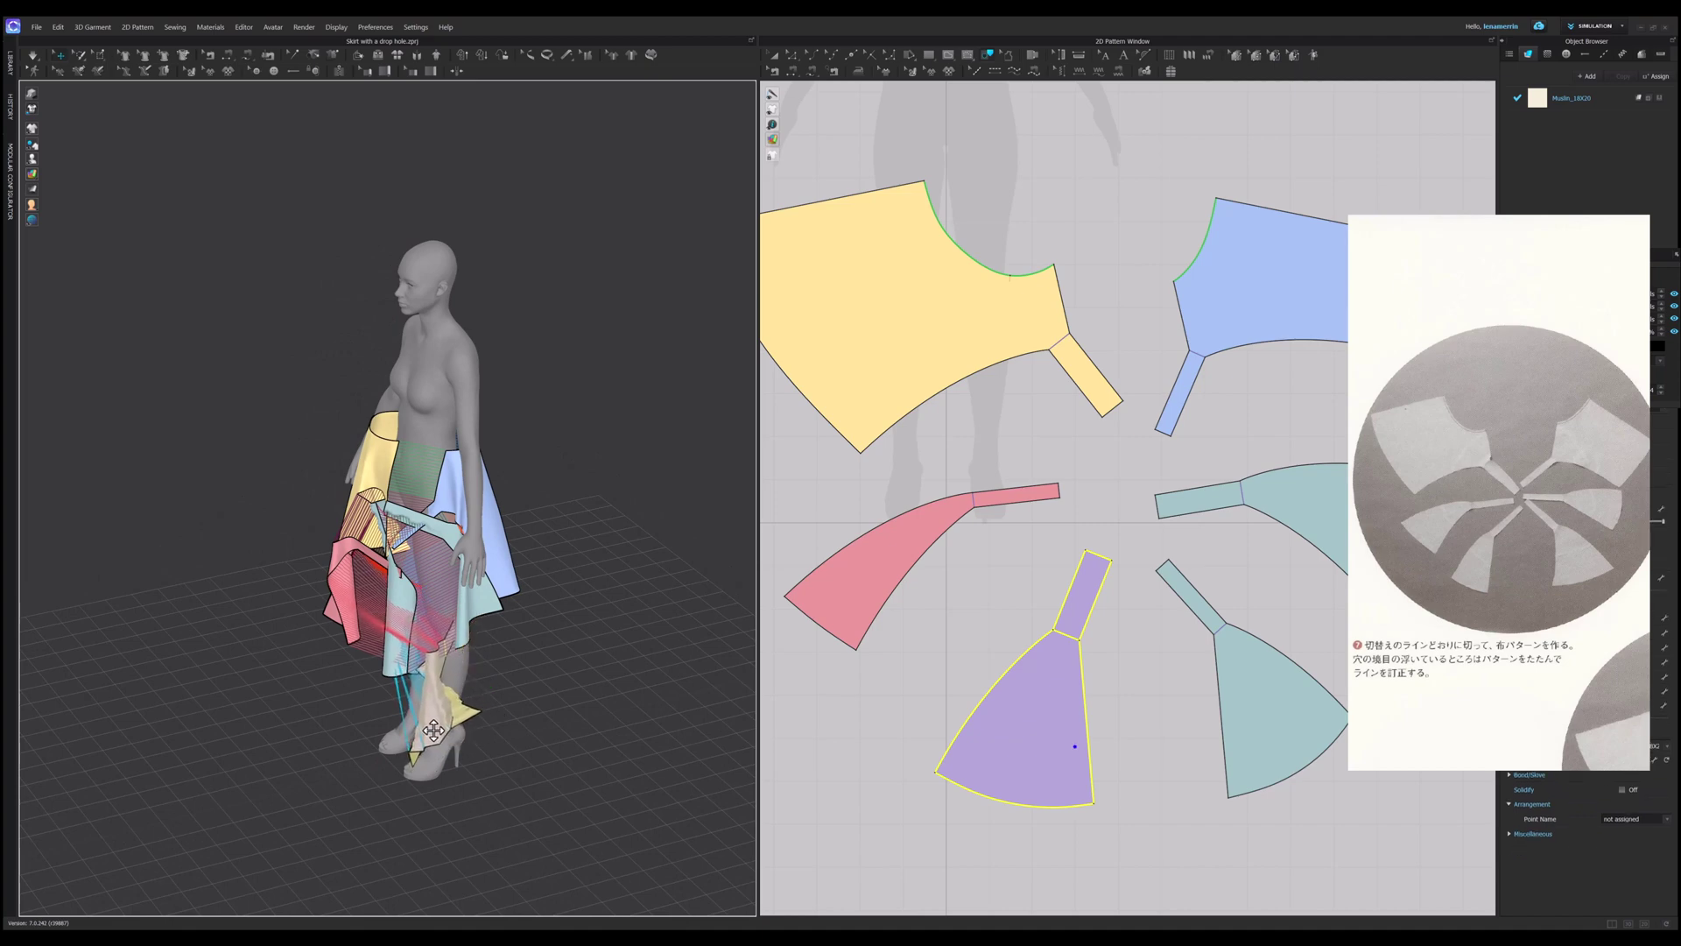
scroll(461, 691, "up", 2)
right_click_drag(462, 691, 608, 559)
Step: Fold the upper-left panel's extension inward along its base line with Fold Arrangement in 3D
left_click(358, 55)
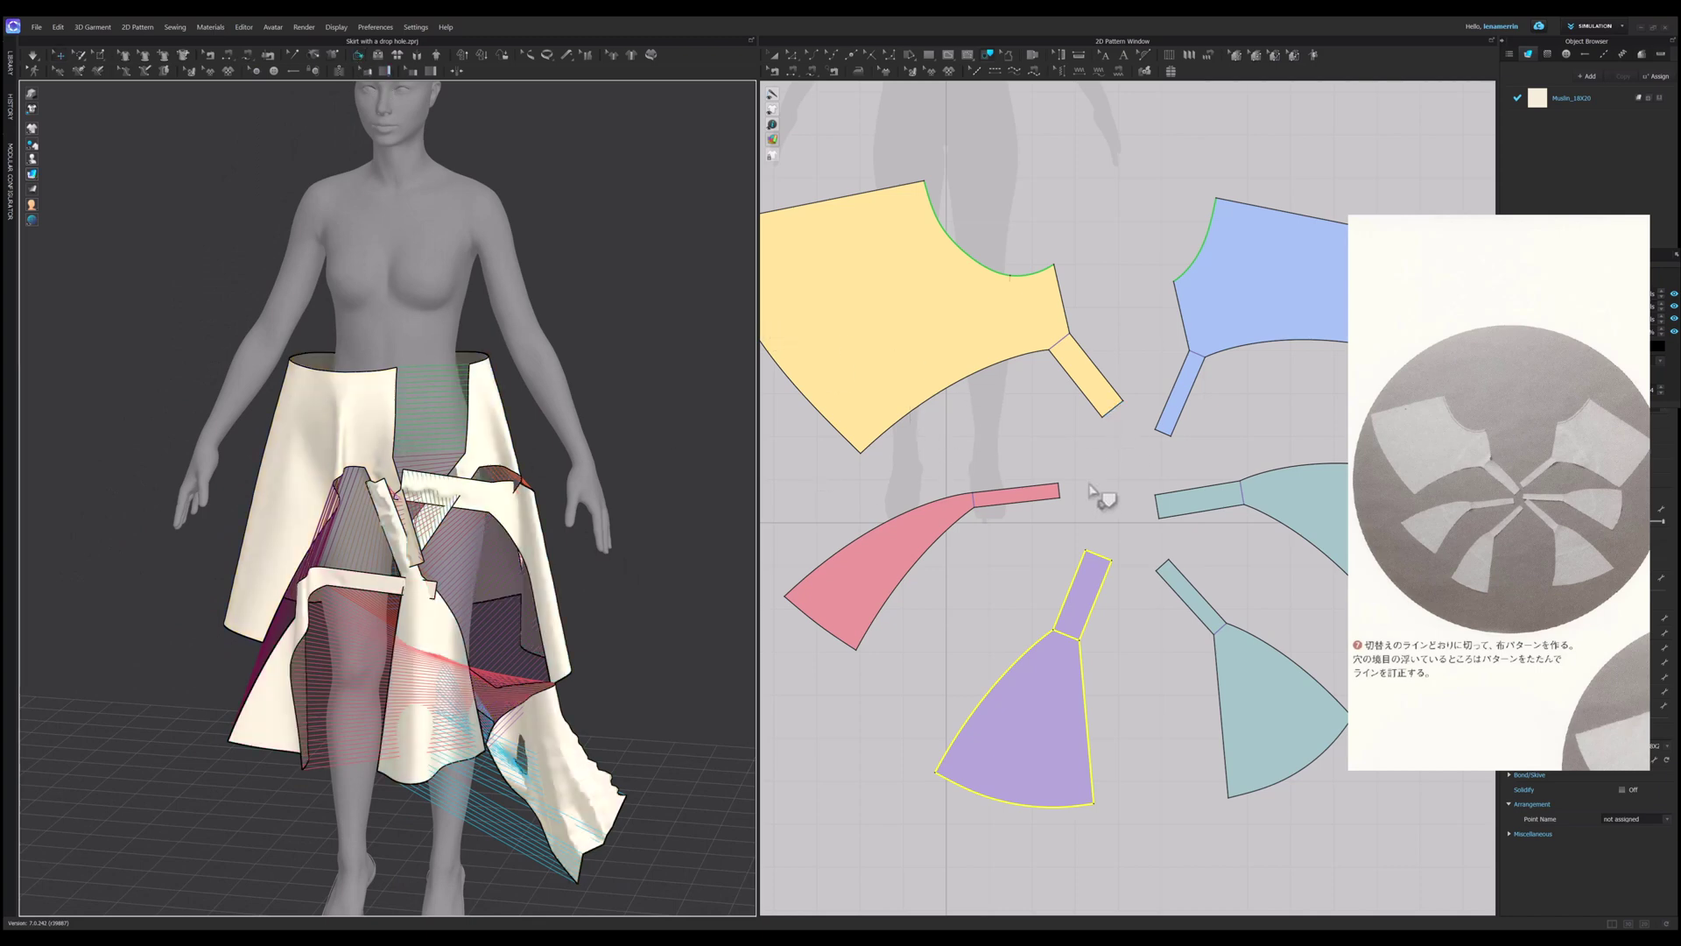
left_click(1060, 341)
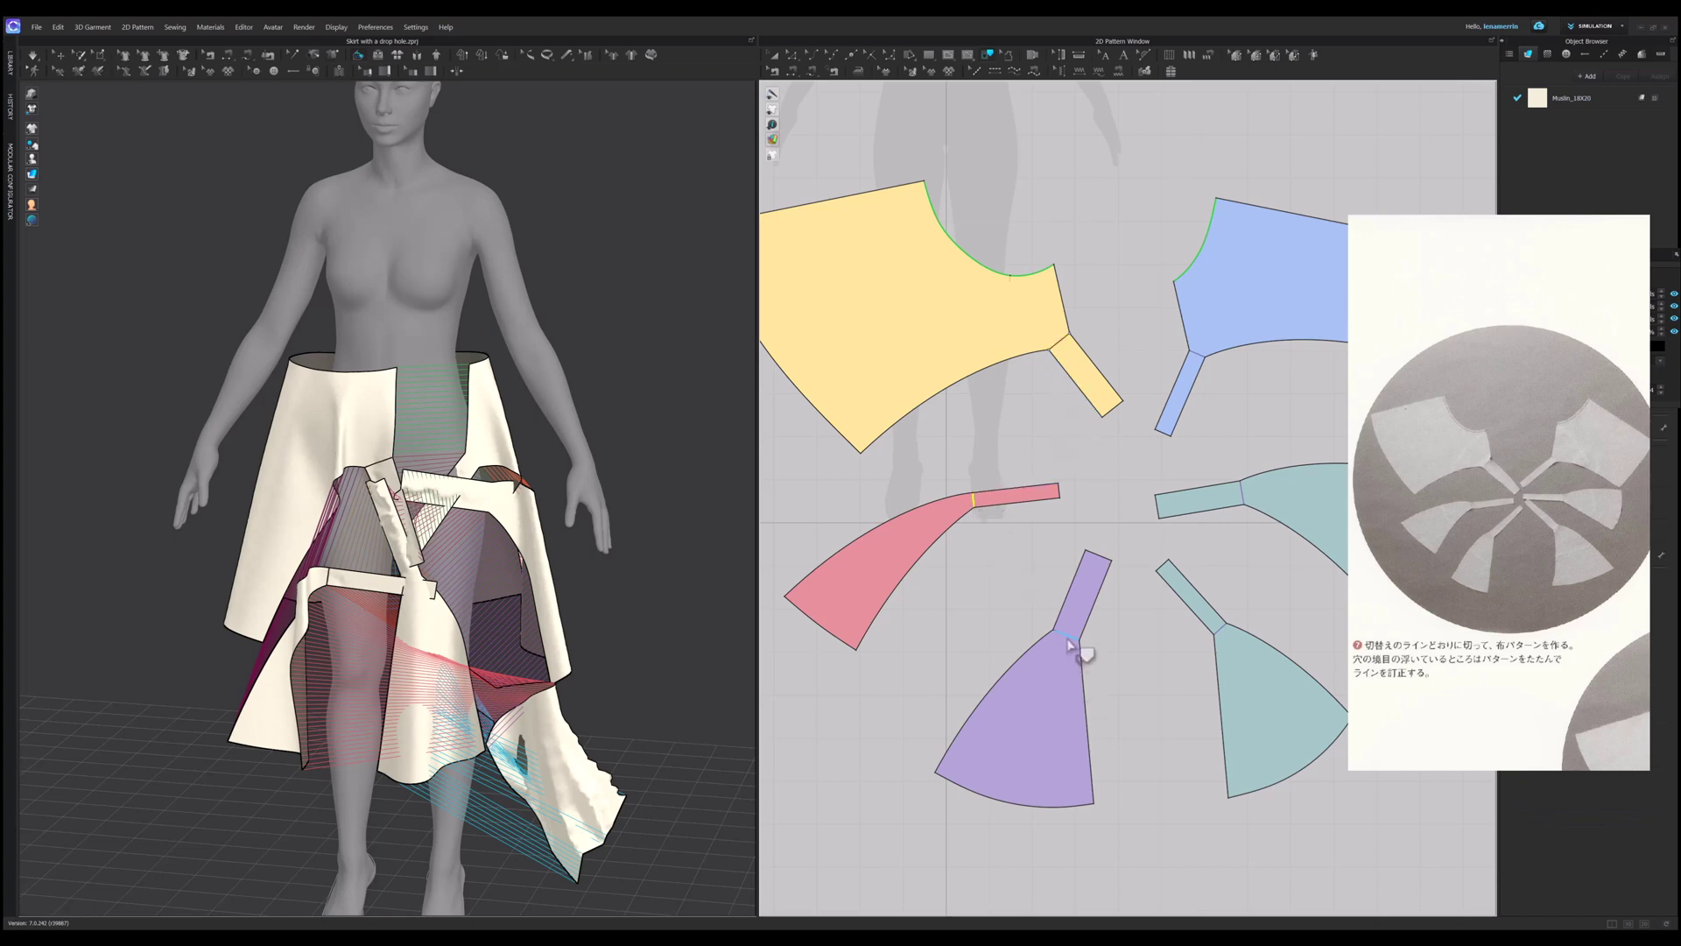
left_click(1241, 492)
scroll(446, 450, "up", 2)
right_click_drag(459, 444, 432, 454)
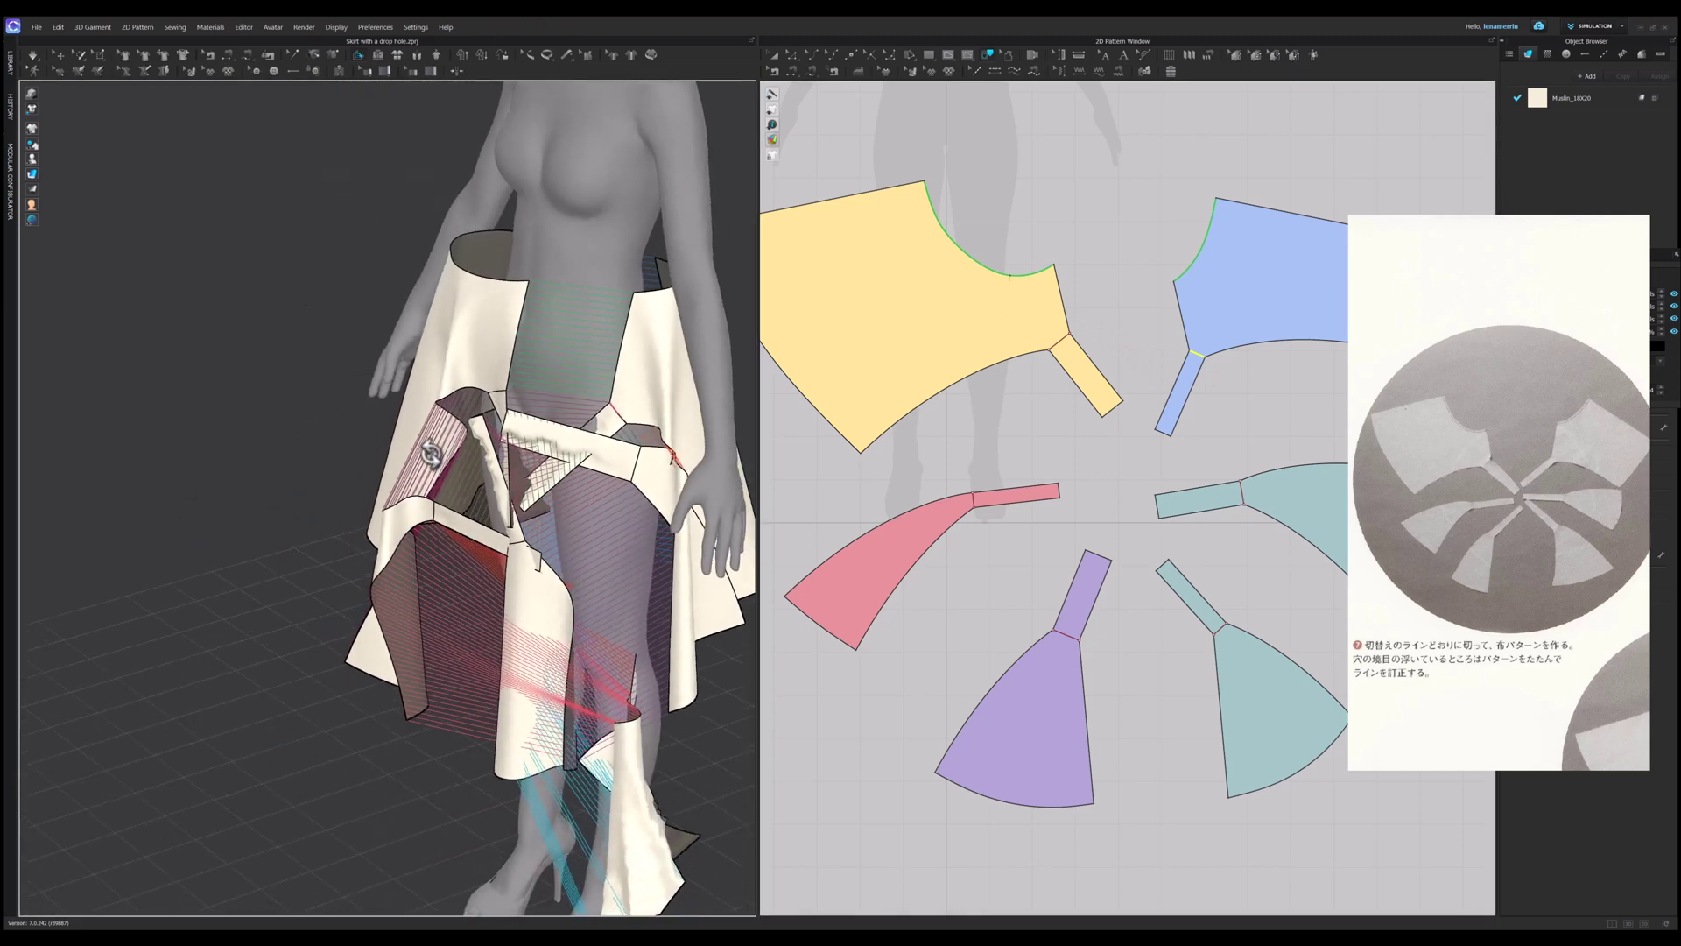
left_click(493, 391)
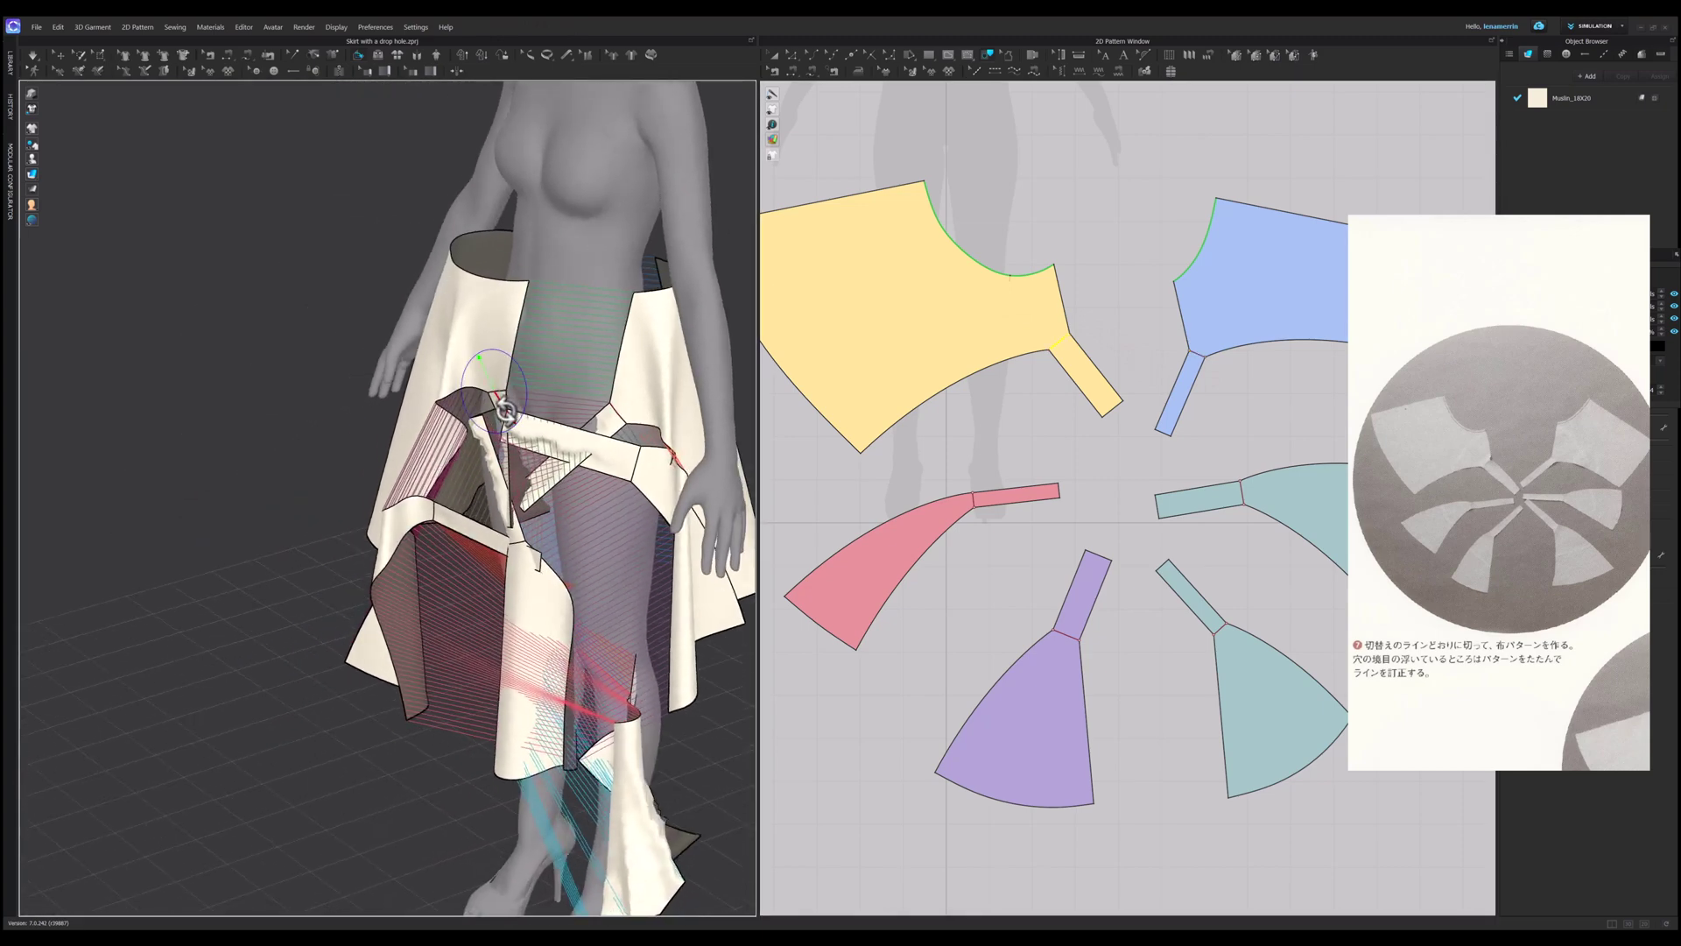
left_click_drag(505, 411, 527, 447)
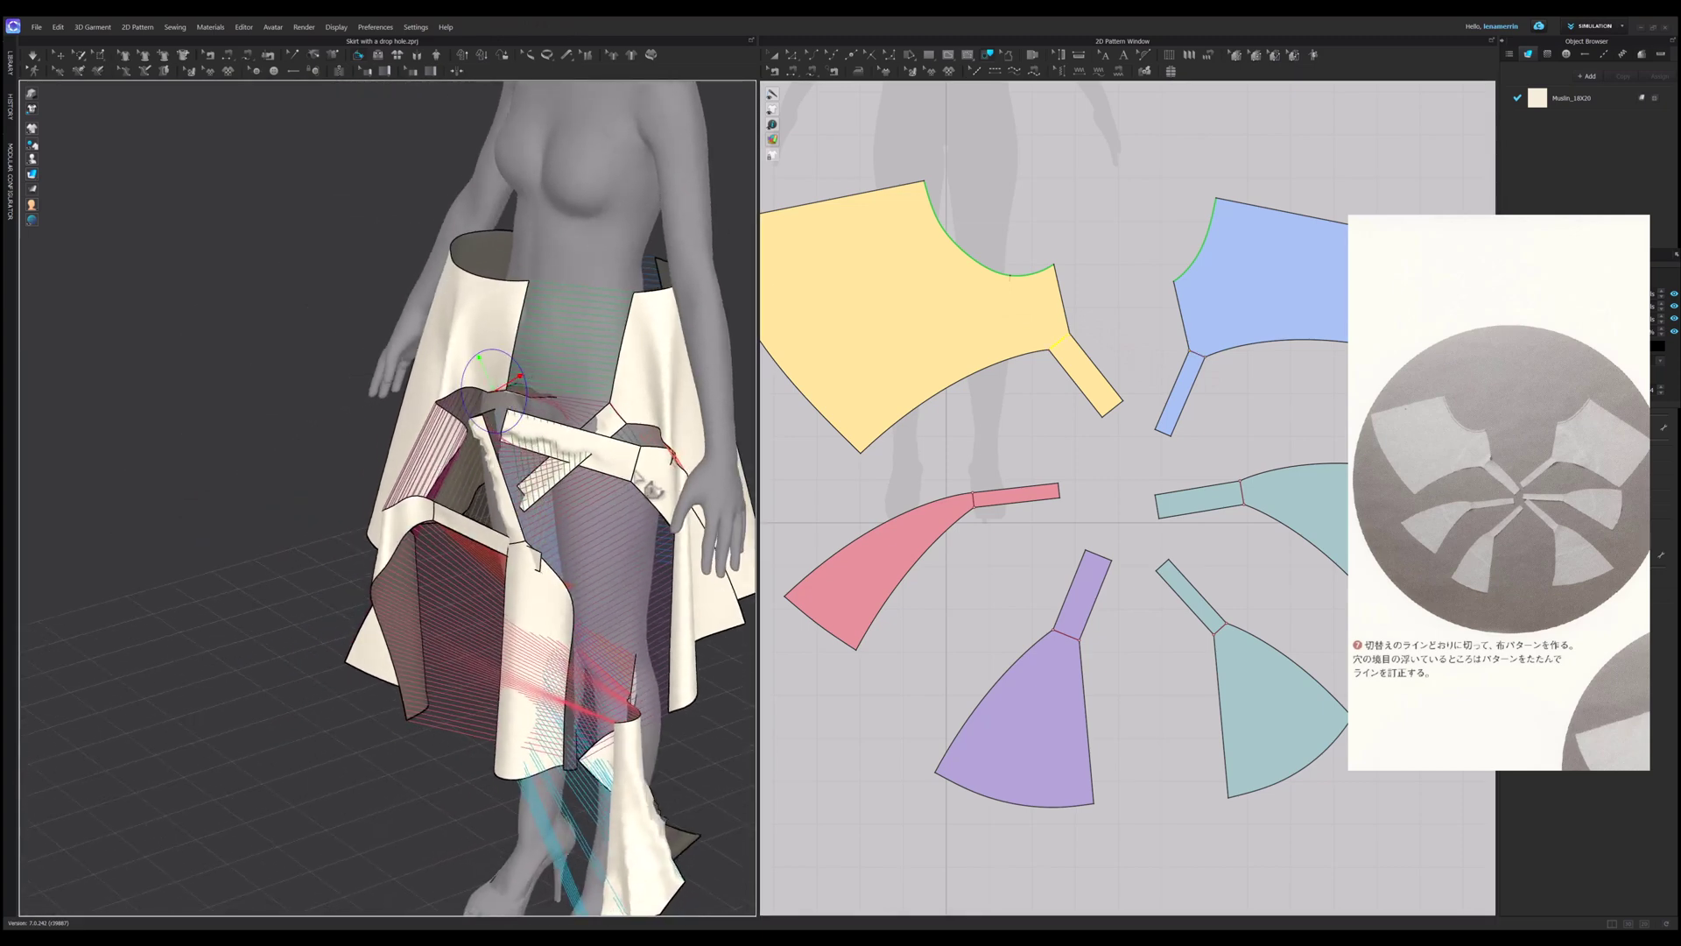
Step: Fold the extensions of the right and upper-right panels inward along their base lines in 3D
right_click_drag(652, 487, 378, 488)
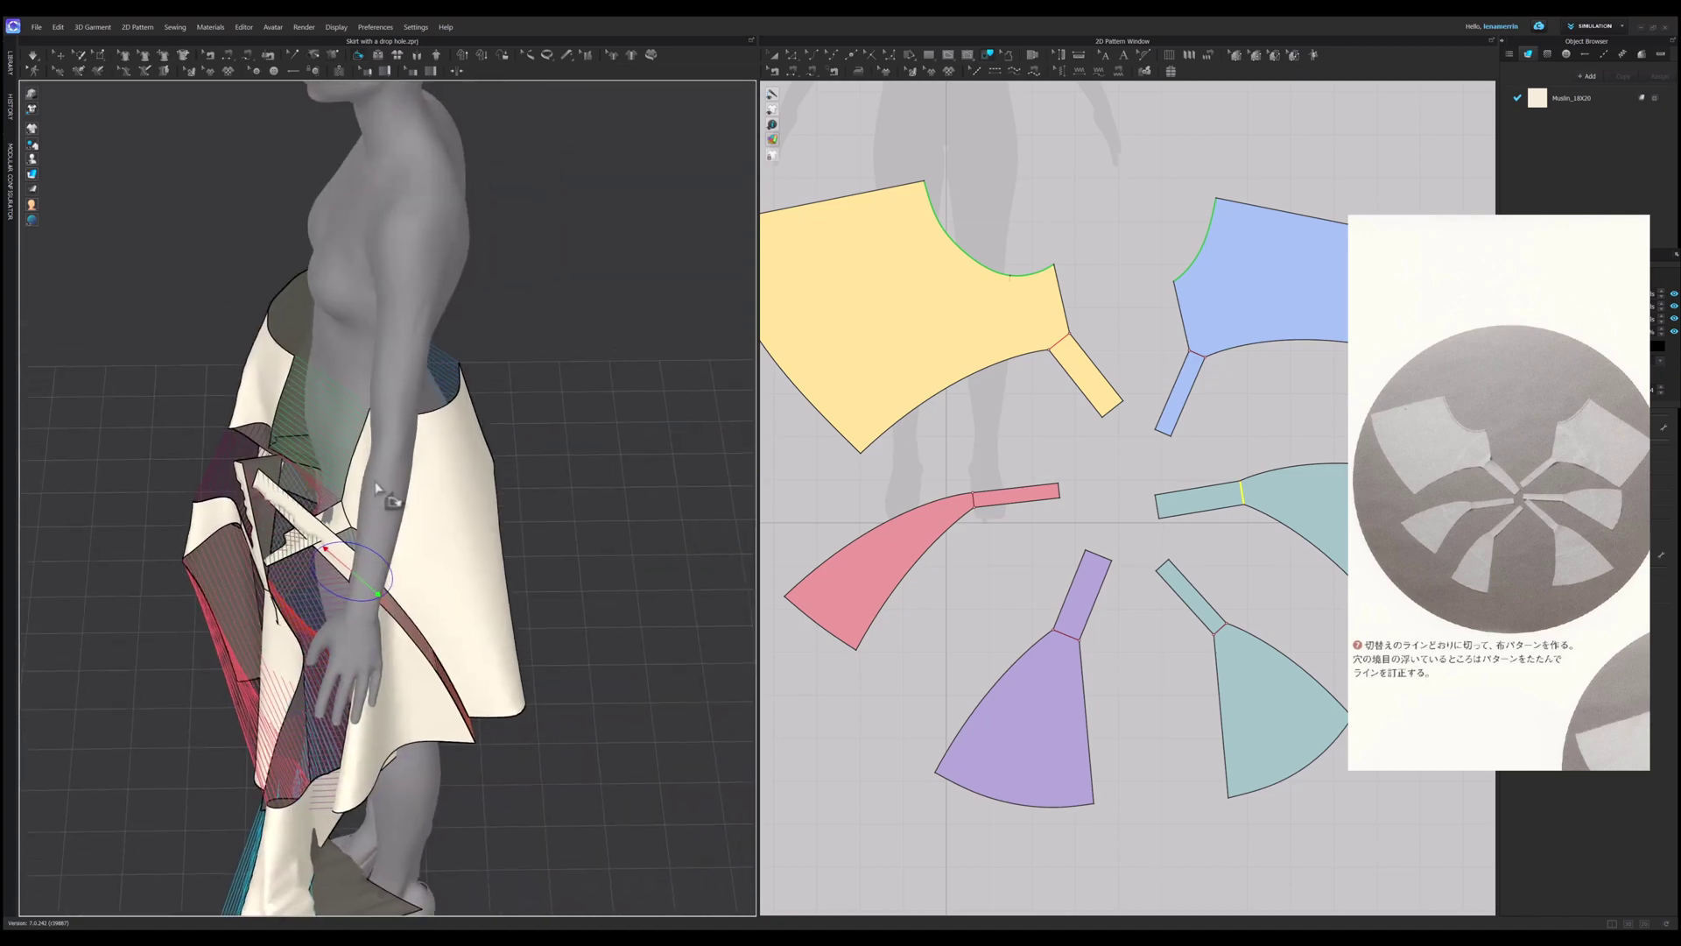
scroll(376, 486, "up", 2)
left_click_drag(320, 560, 363, 533)
left_click(339, 525)
right_click_drag(324, 523, 424, 555)
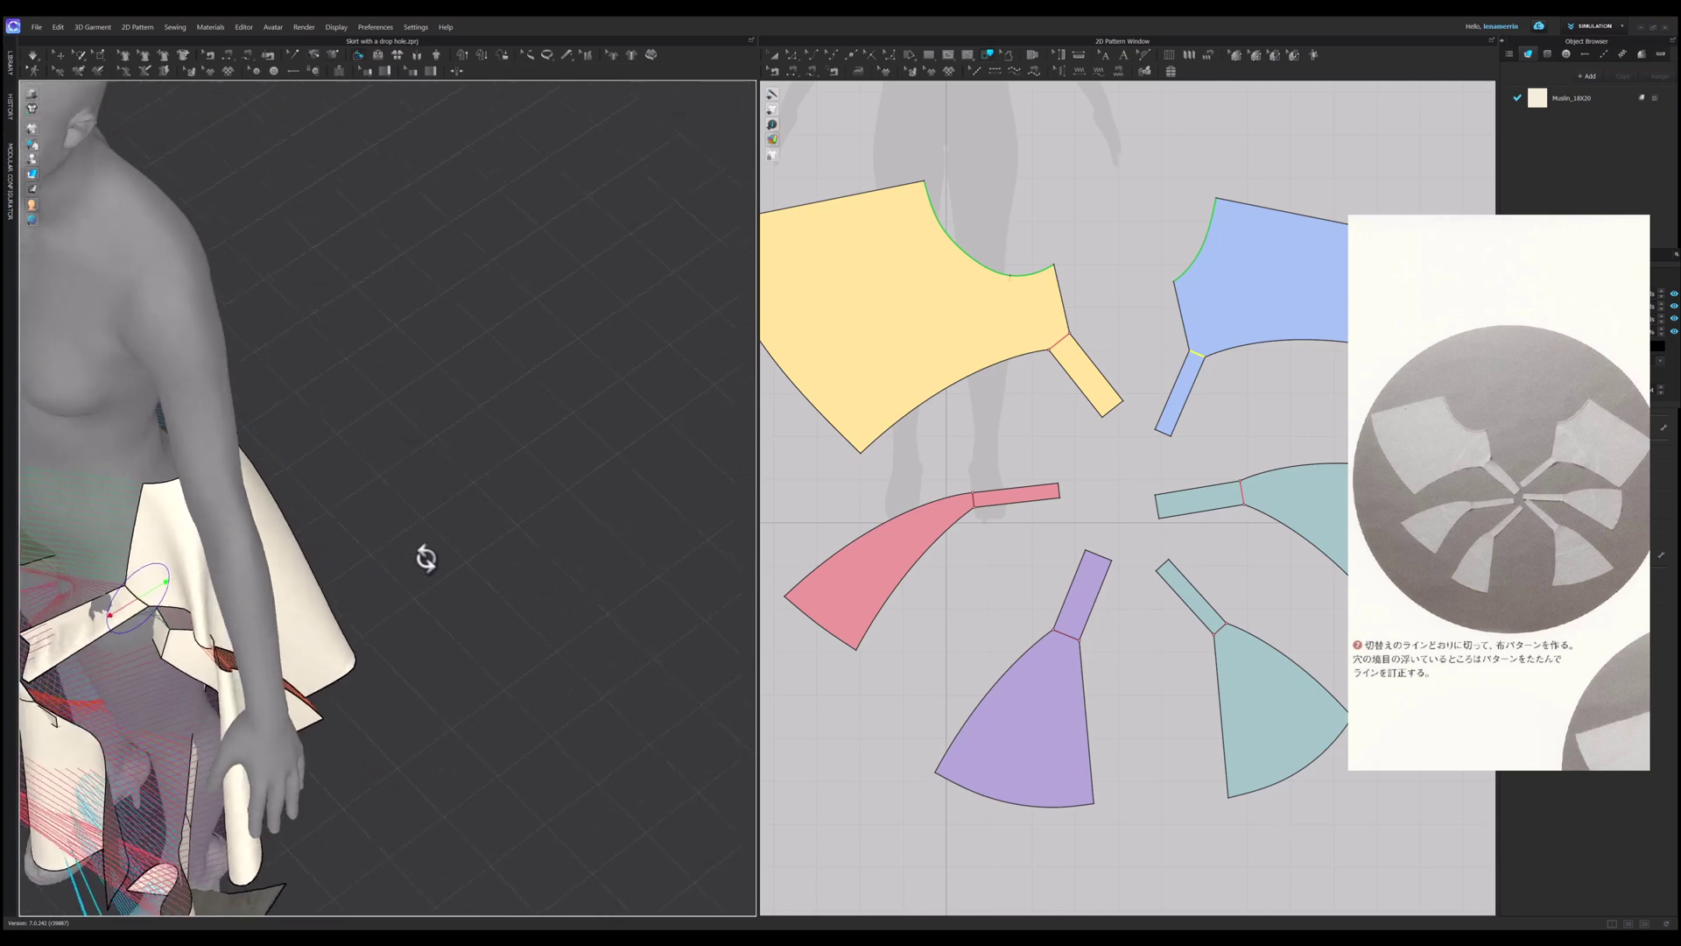
middle_click_drag(385, 556, 621, 483)
left_click_drag(389, 500, 386, 438)
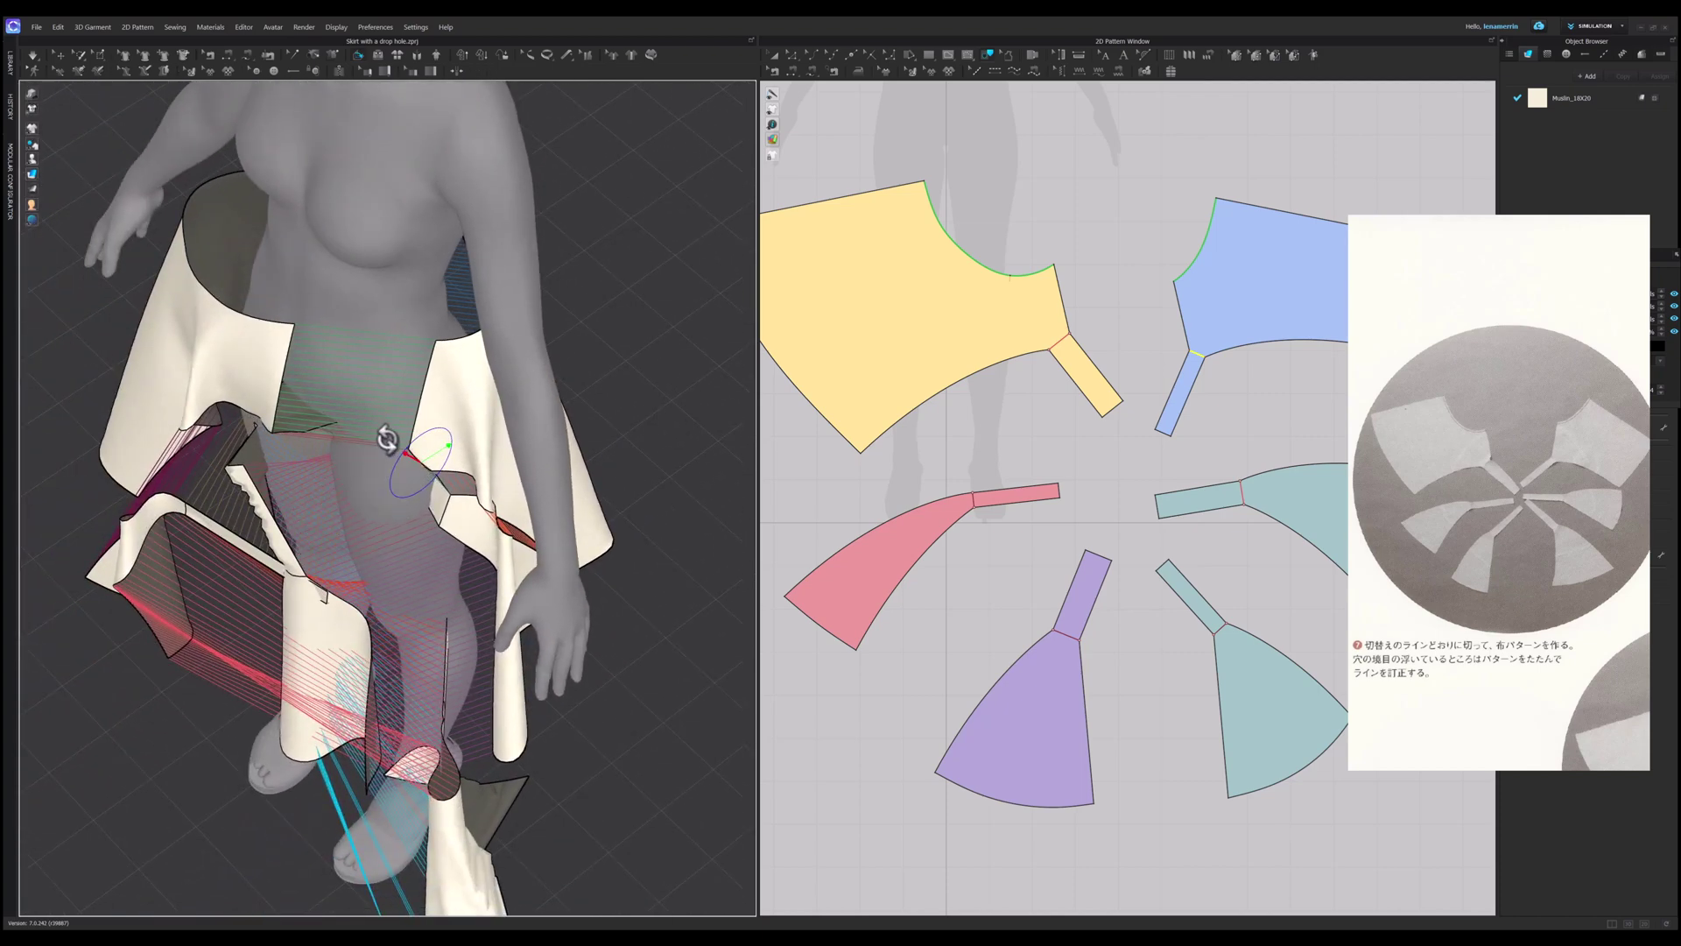
Step: Fold the extensions of the narrow left and bottom-right panels inward along their base lines in 3D
right_click_drag(335, 557, 449, 555)
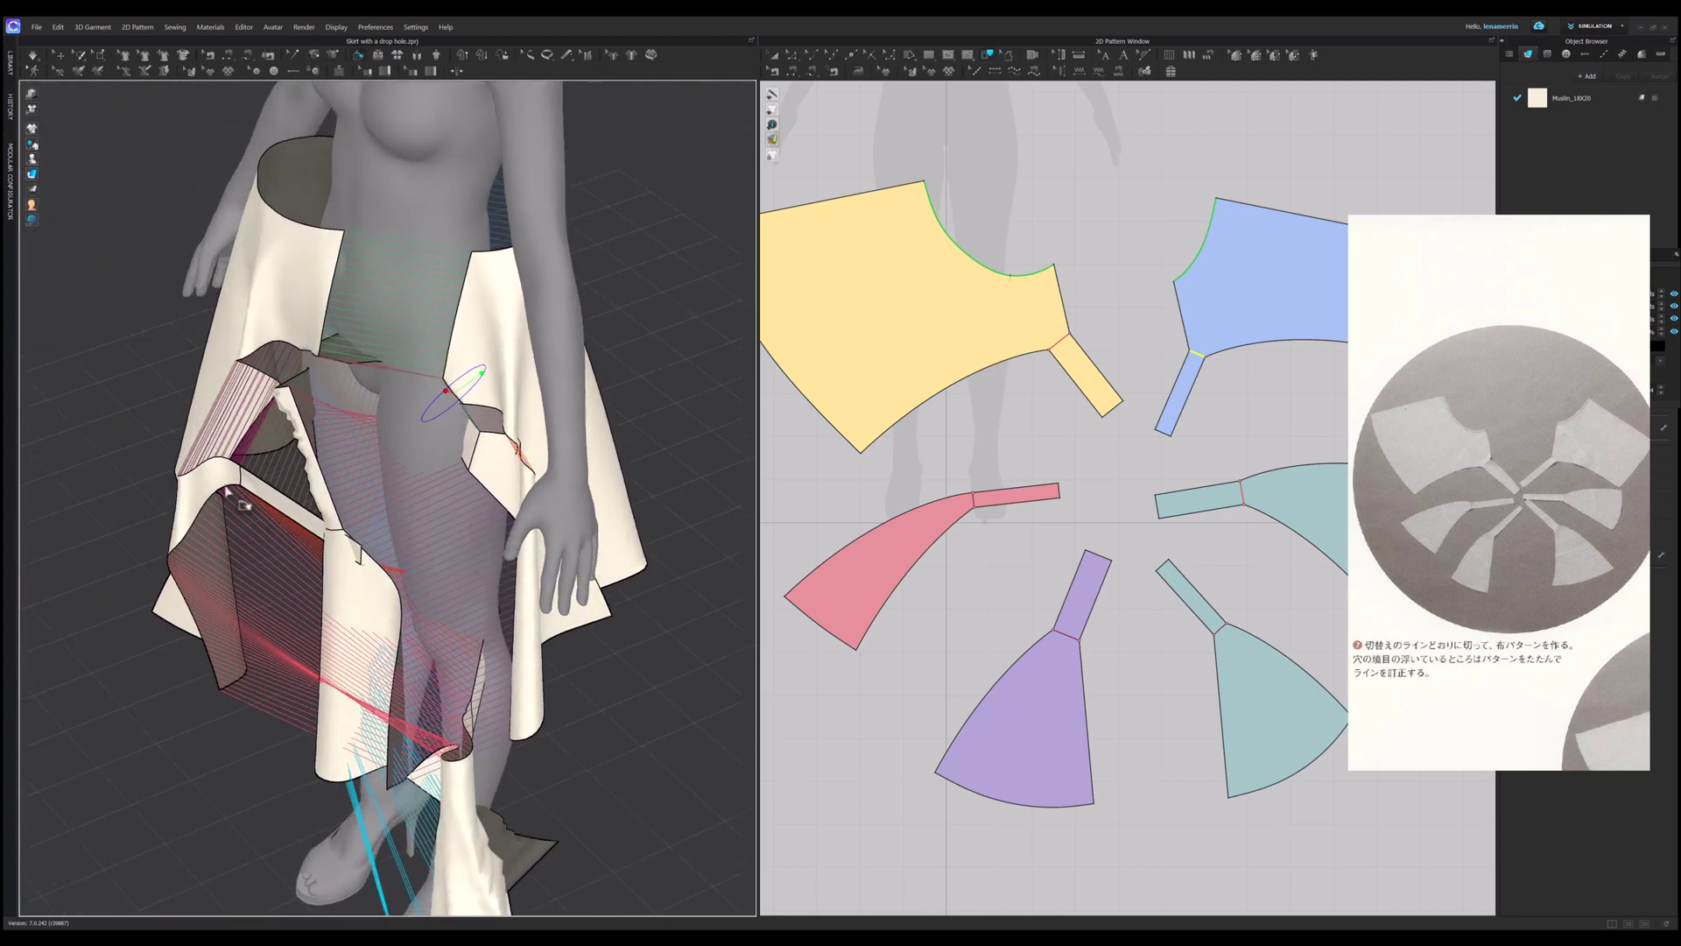
left_click(259, 495)
left_click_drag(272, 491, 279, 400)
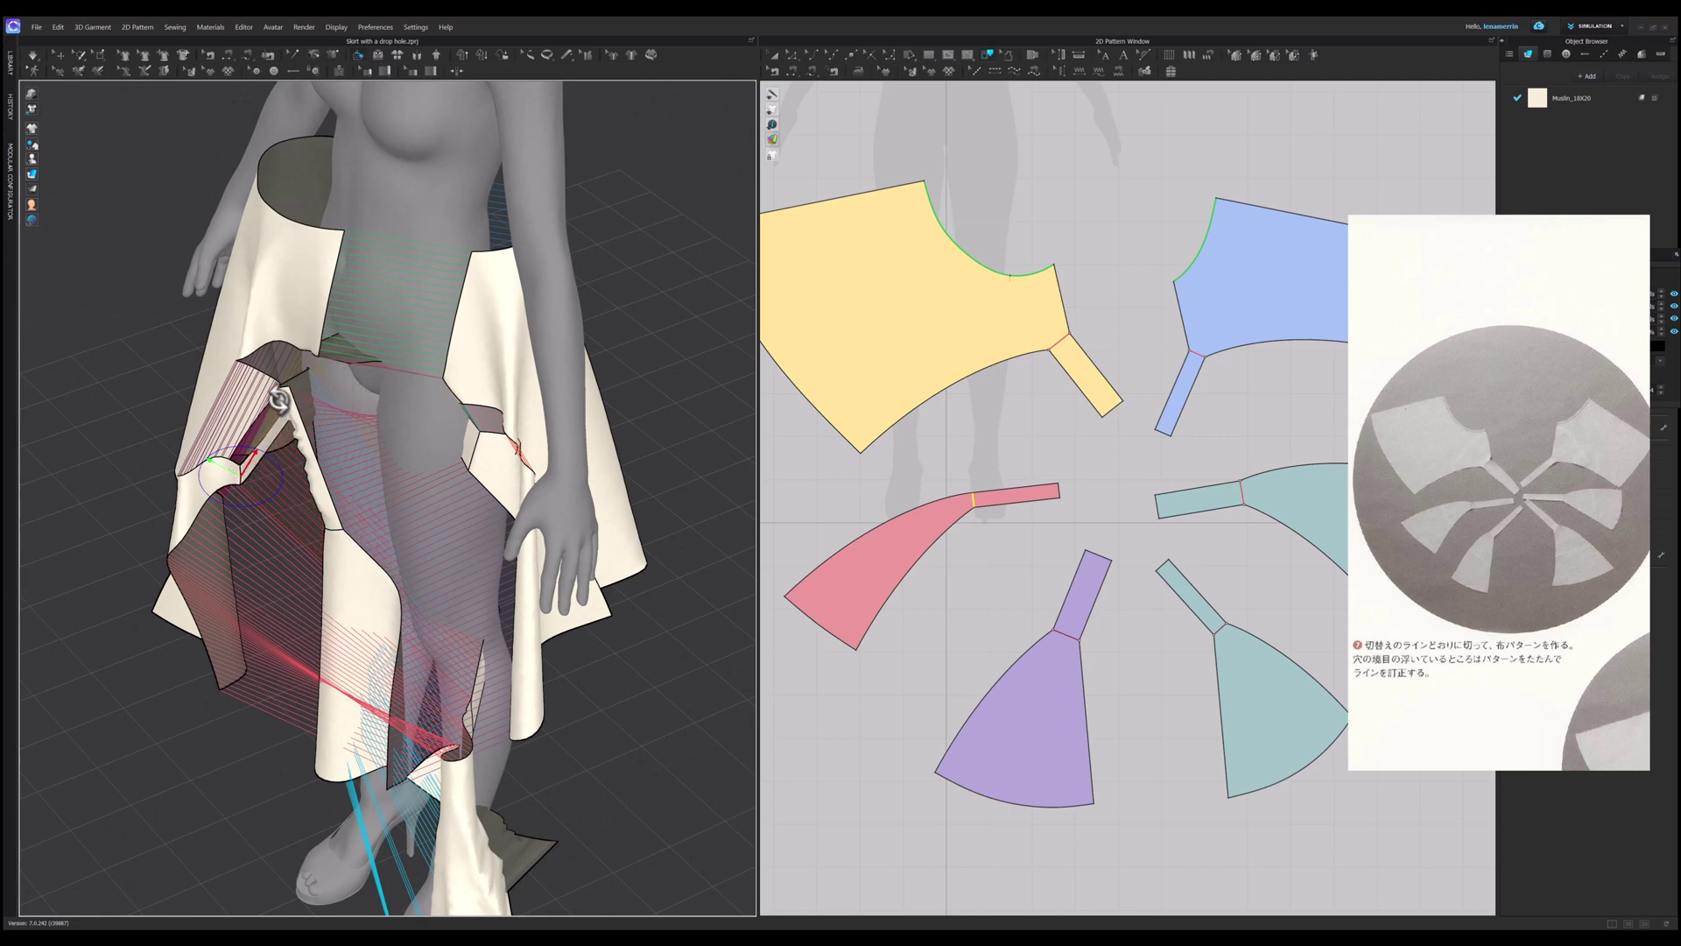
left_click(333, 531)
left_click_drag(317, 499, 368, 536)
right_click_drag(485, 648, 419, 600)
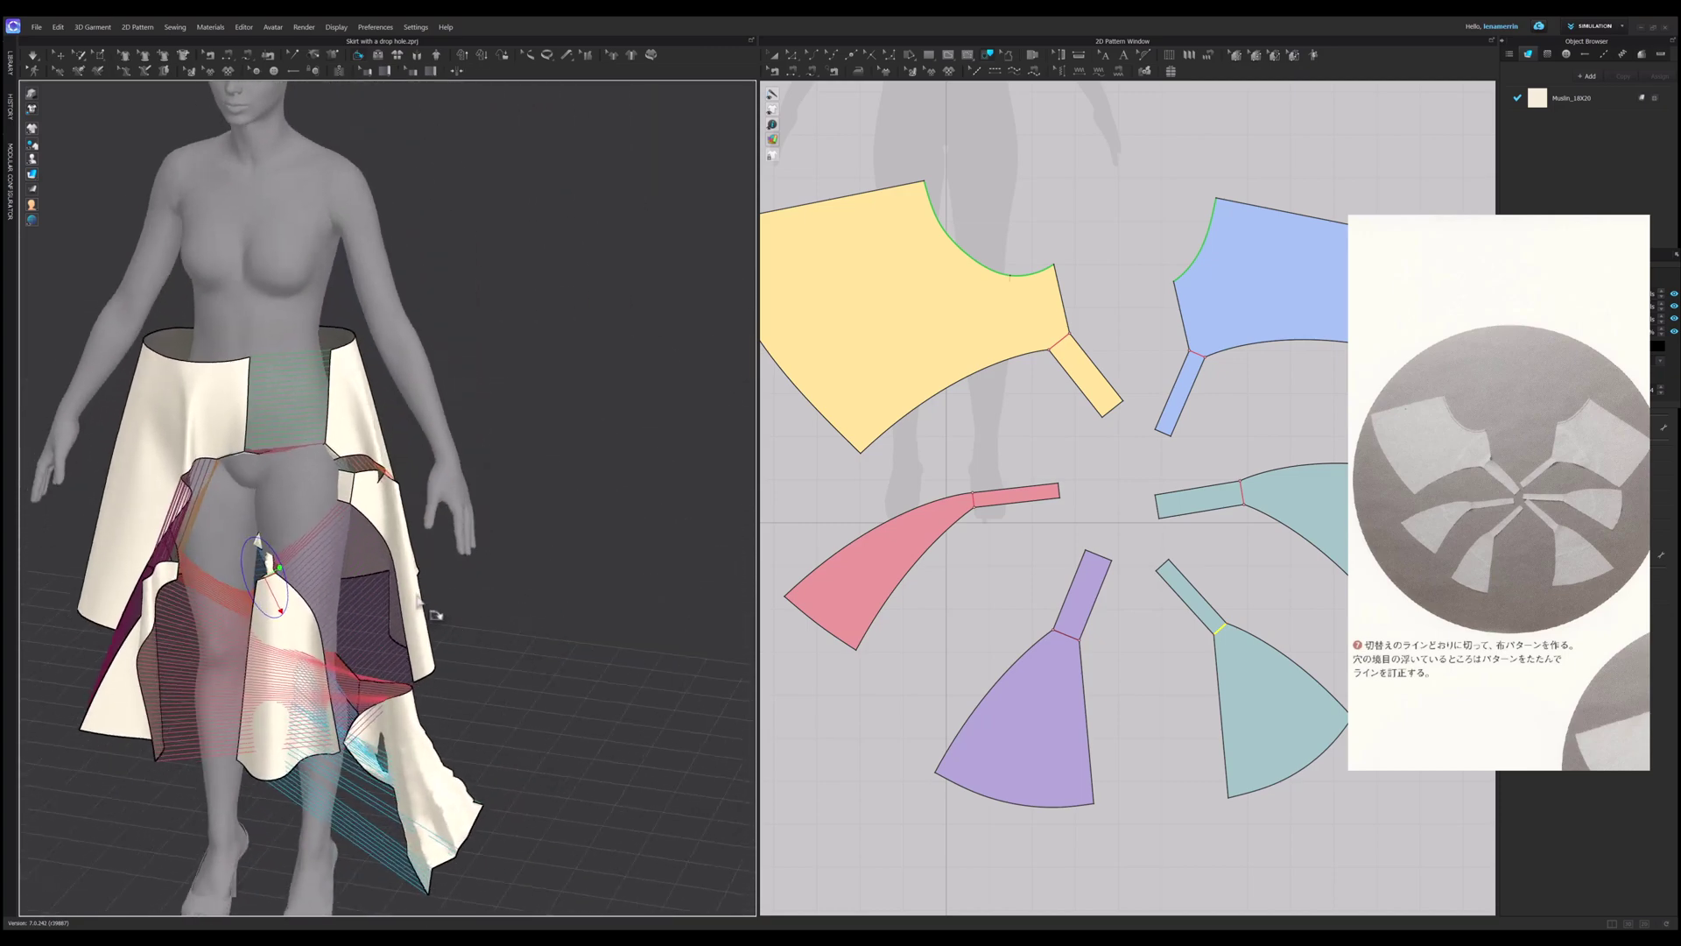
Step: Simulate the skirt on the avatar and pull the crumpled bottom-right panel outward to untangle the drape
middle_click_drag(419, 601, 501, 519)
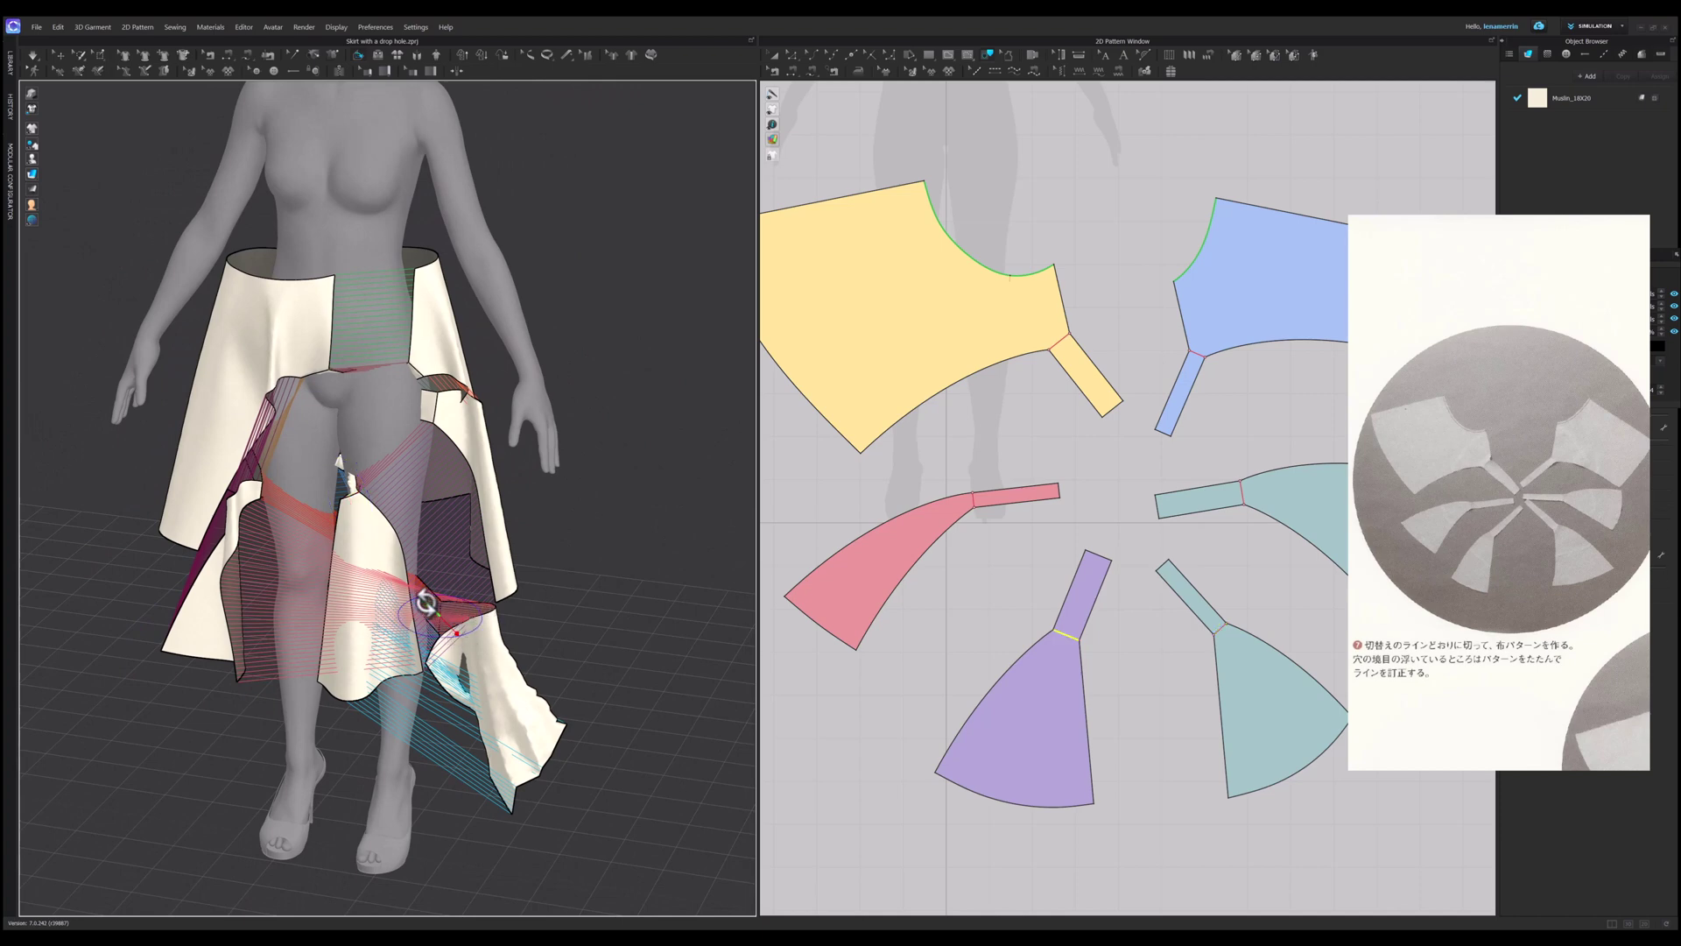
right_click_drag(517, 627, 574, 582)
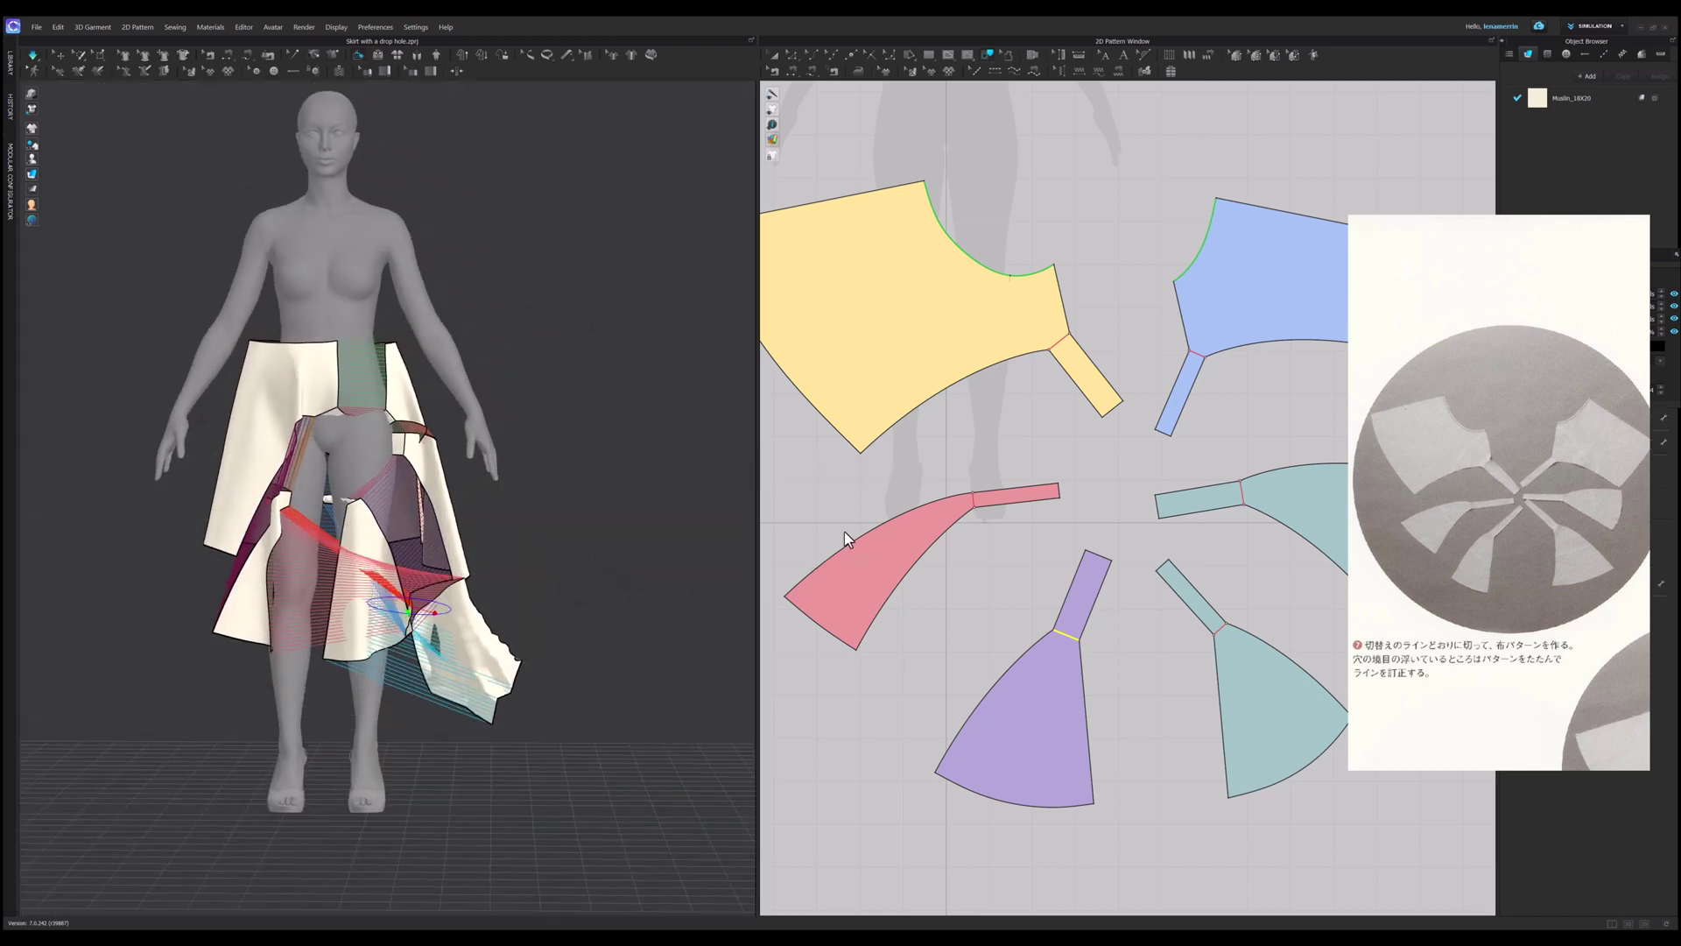
key("space")
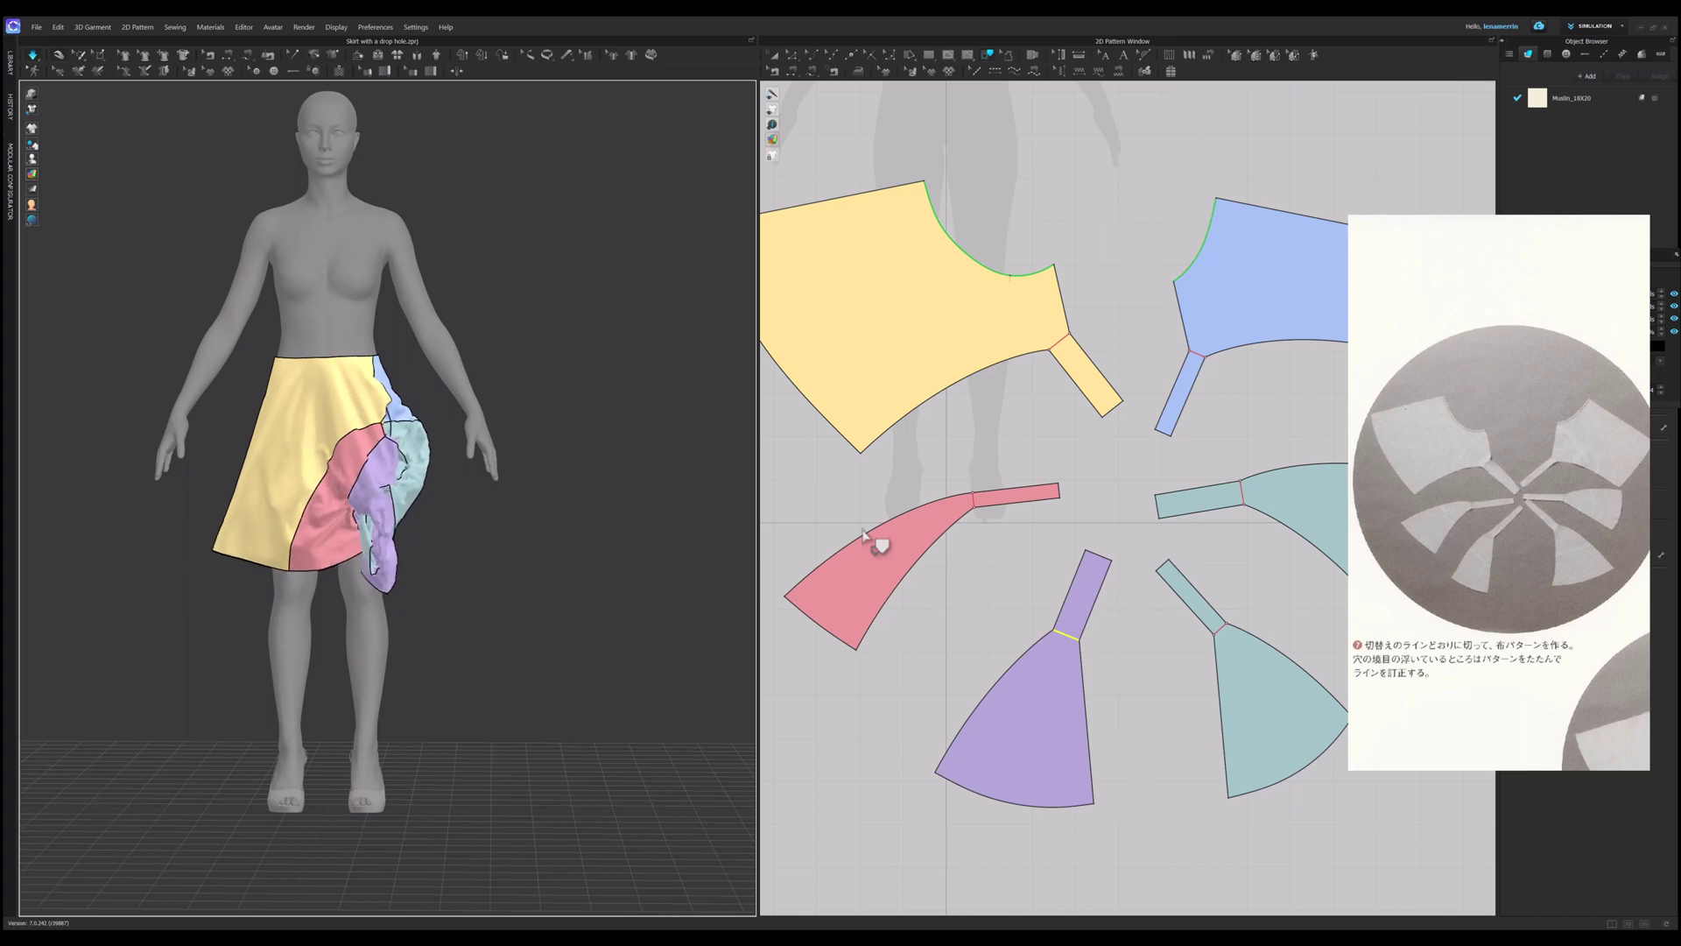
right_click_drag(457, 501, 440, 528)
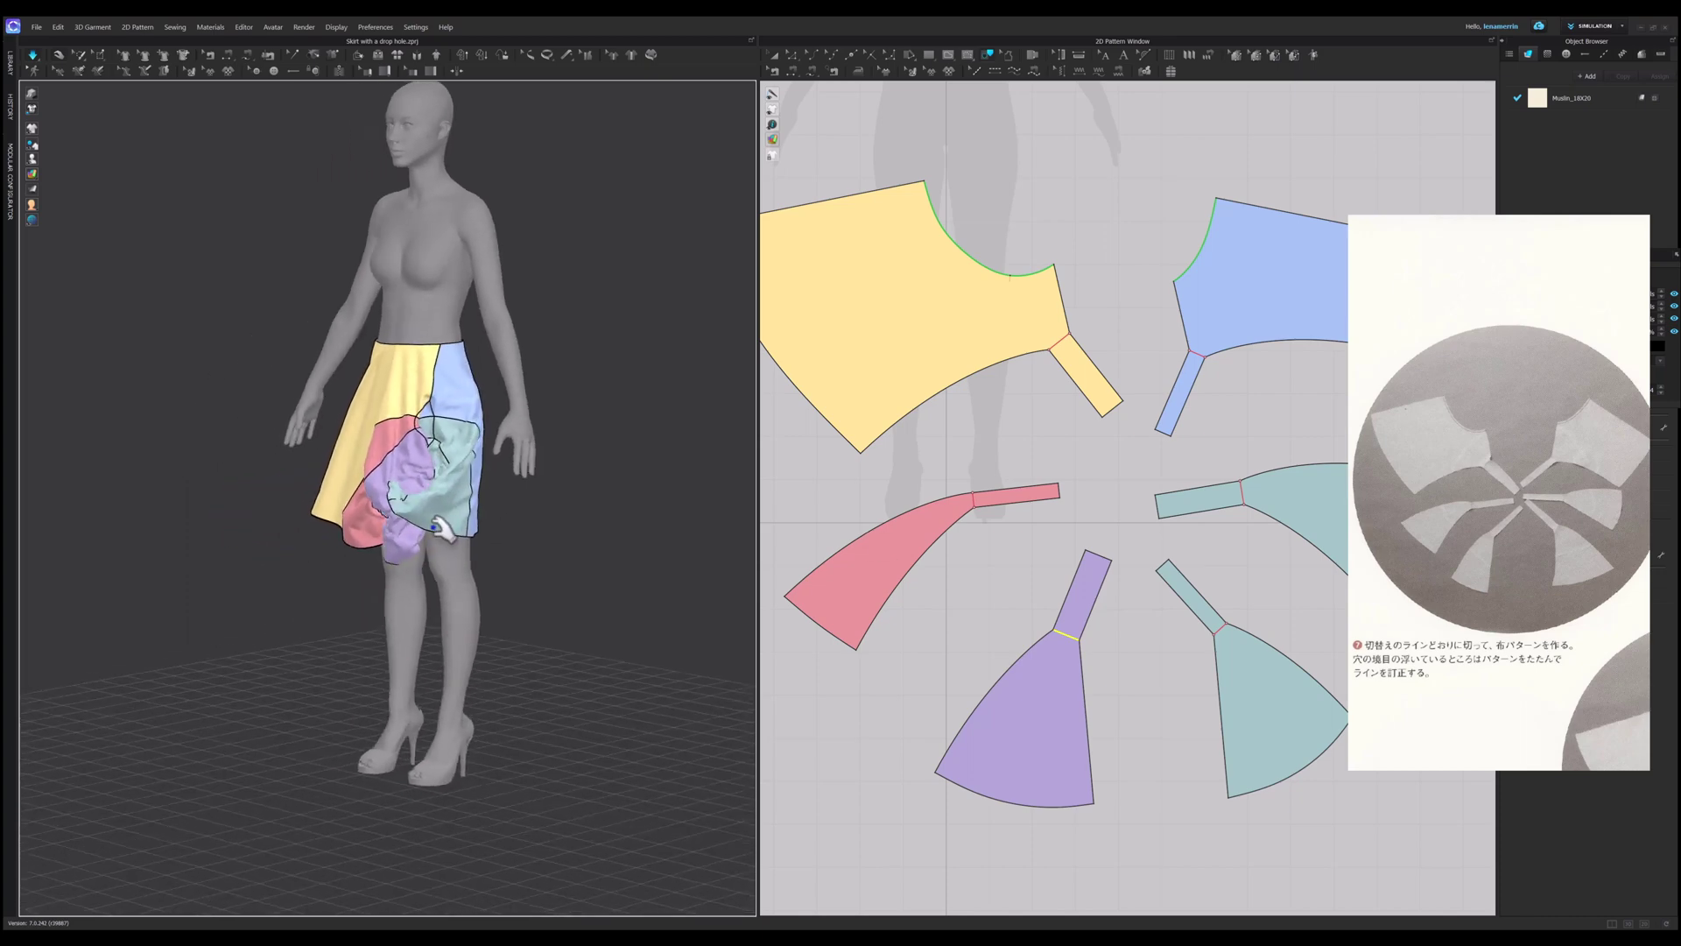
left_click_drag(437, 523, 530, 536)
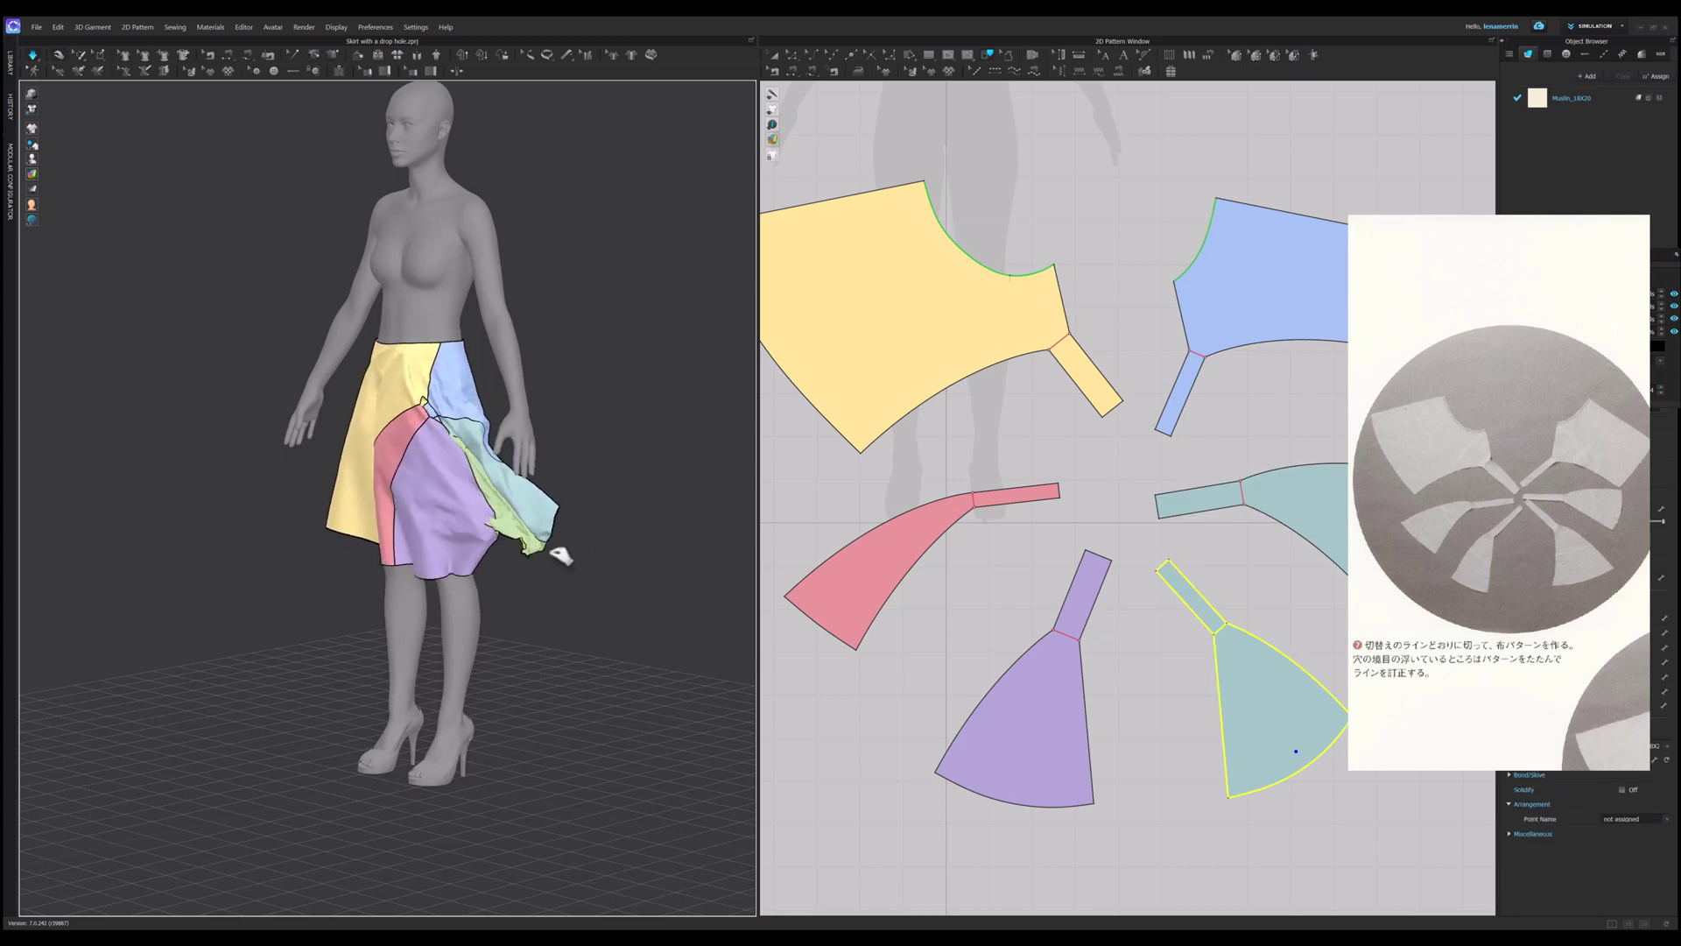
left_click_drag(554, 552, 606, 599)
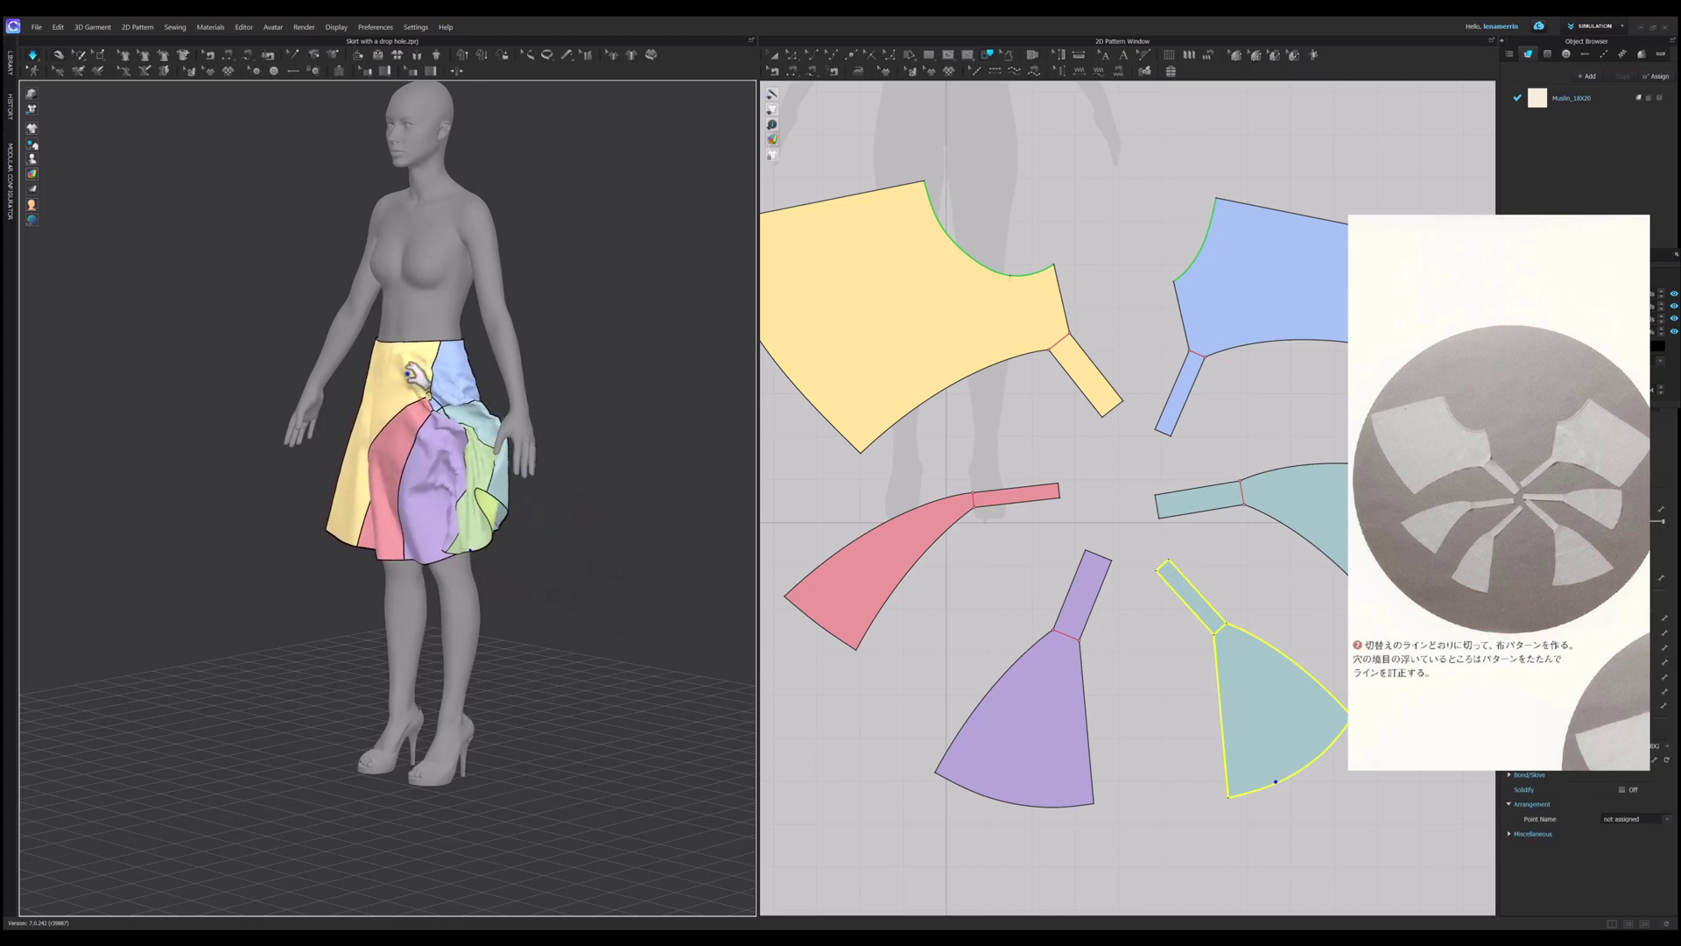
right_click_drag(412, 376, 456, 374)
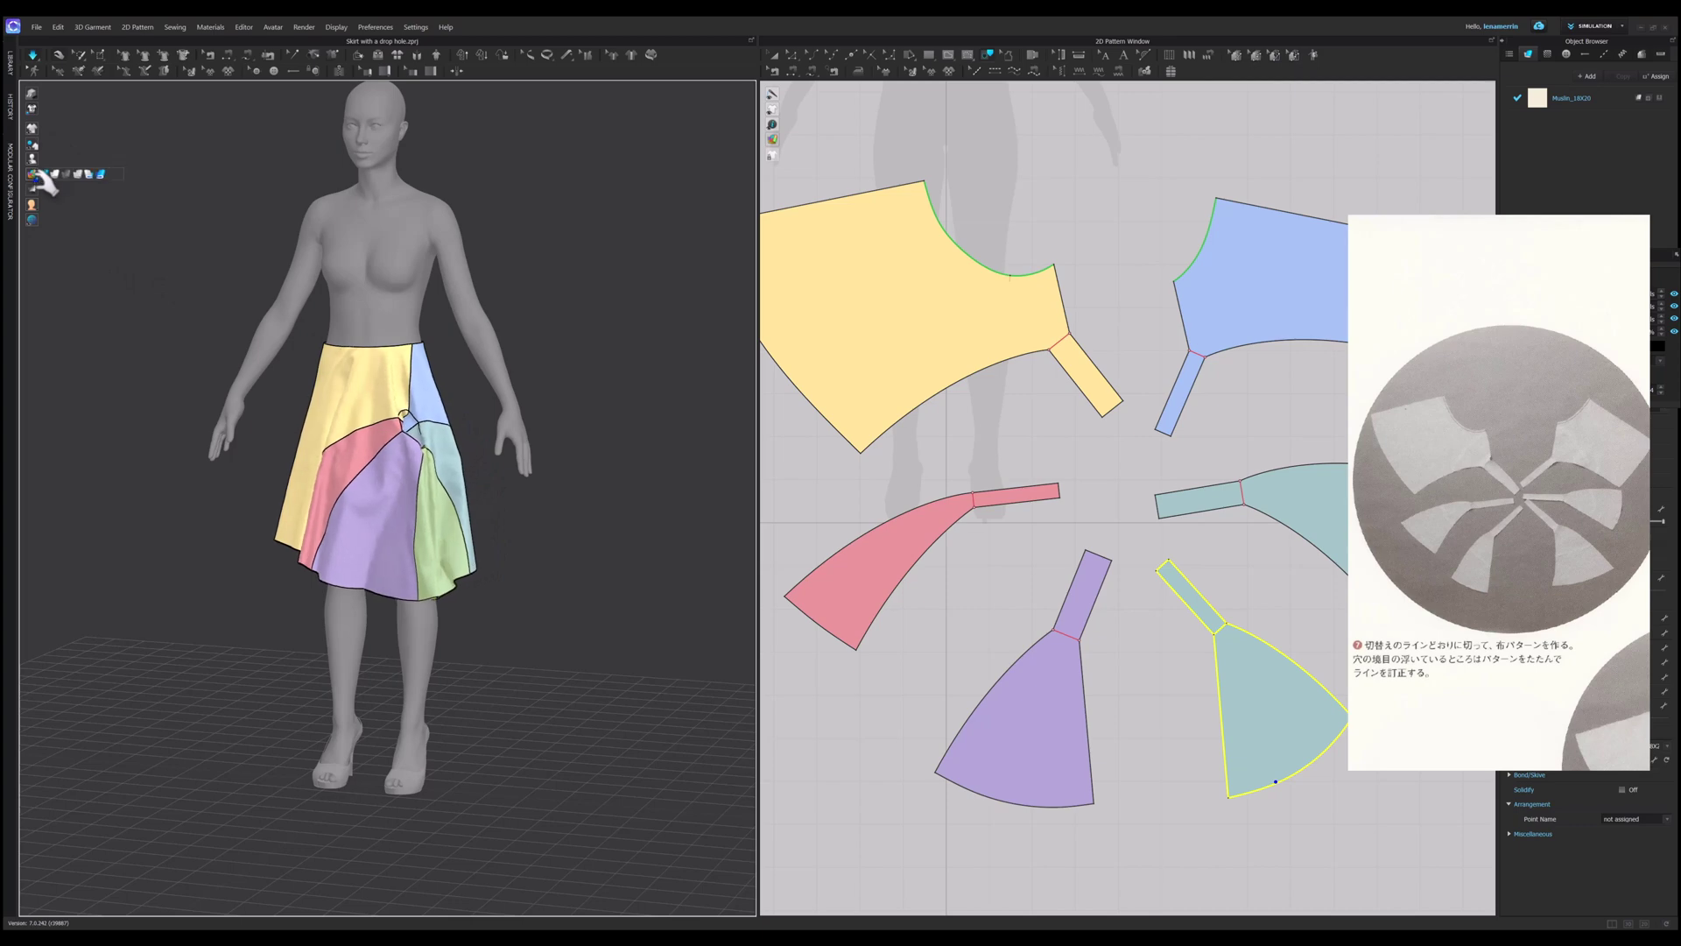
right_click_drag(157, 255, 117, 240)
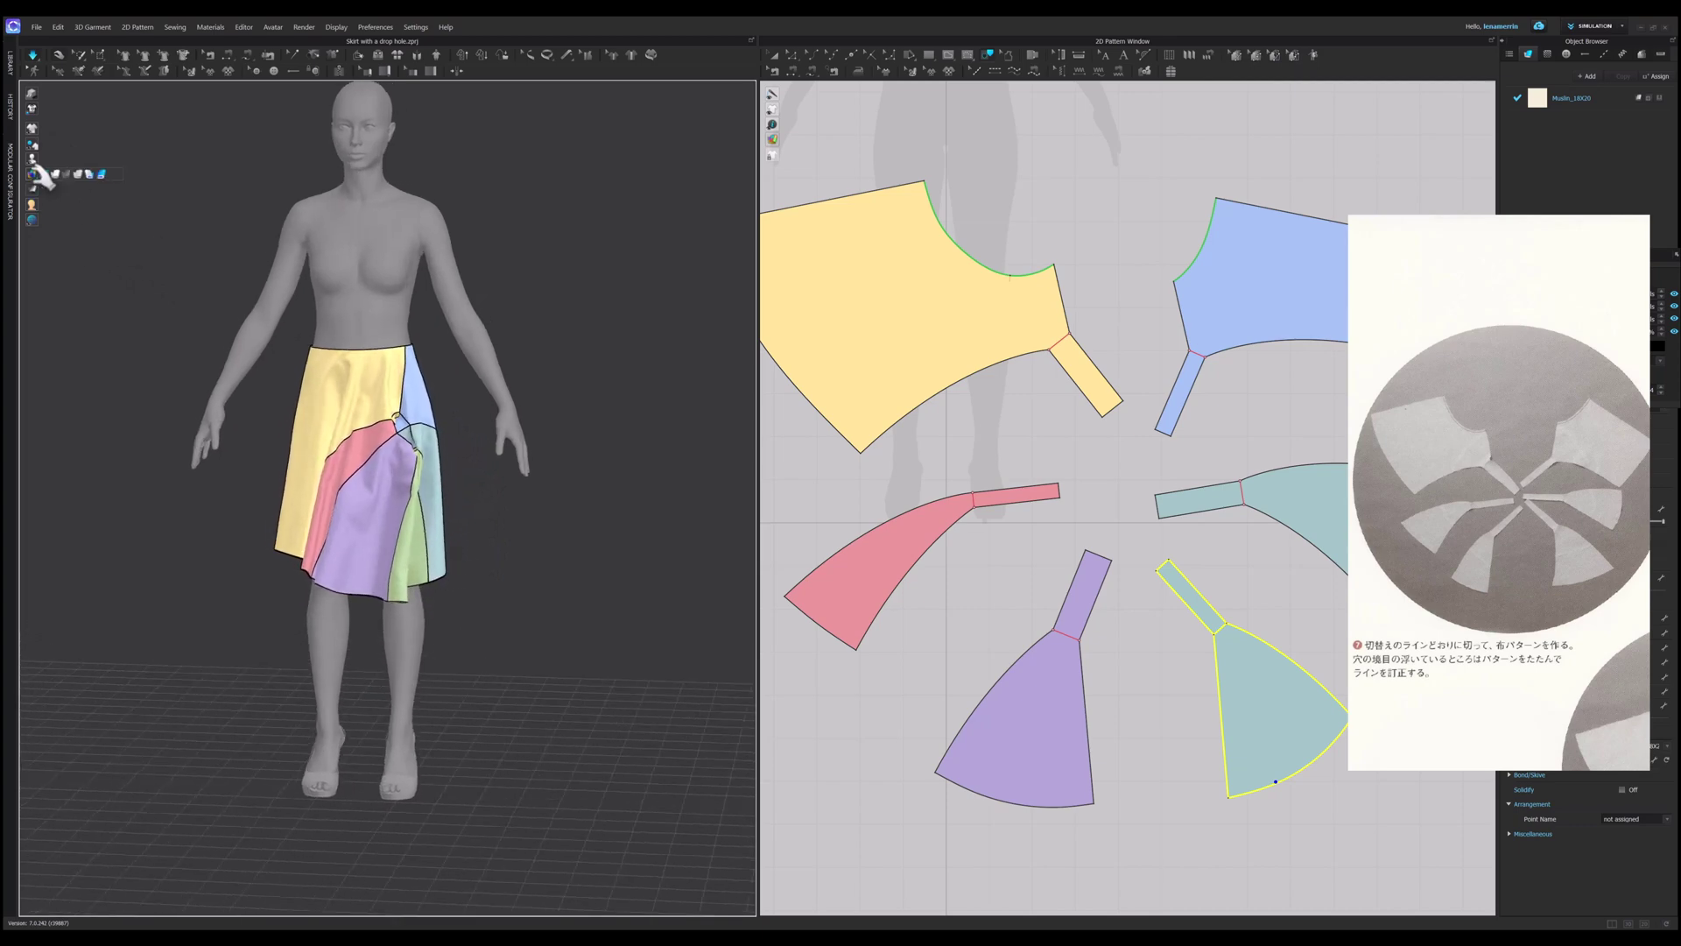
Step: Display the 3D garment in its fabric texture and pull the upper-left and upper-right panels to settle the waist on the avatar
left_click(122, 175)
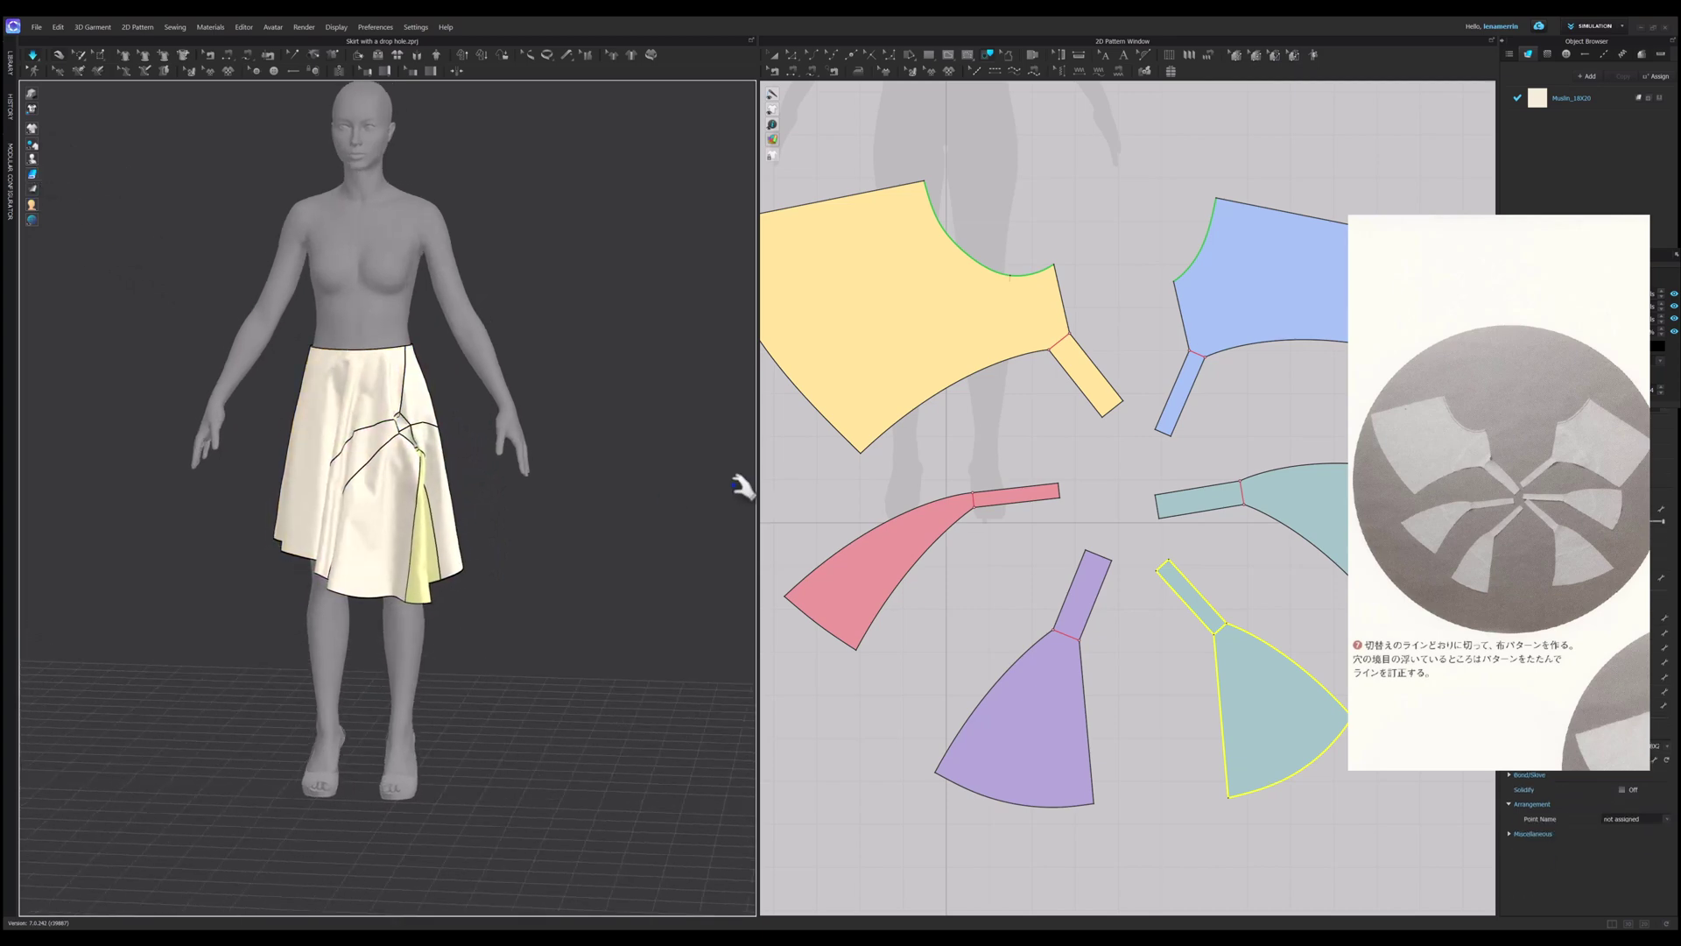
left_click(594, 524)
left_click(307, 302)
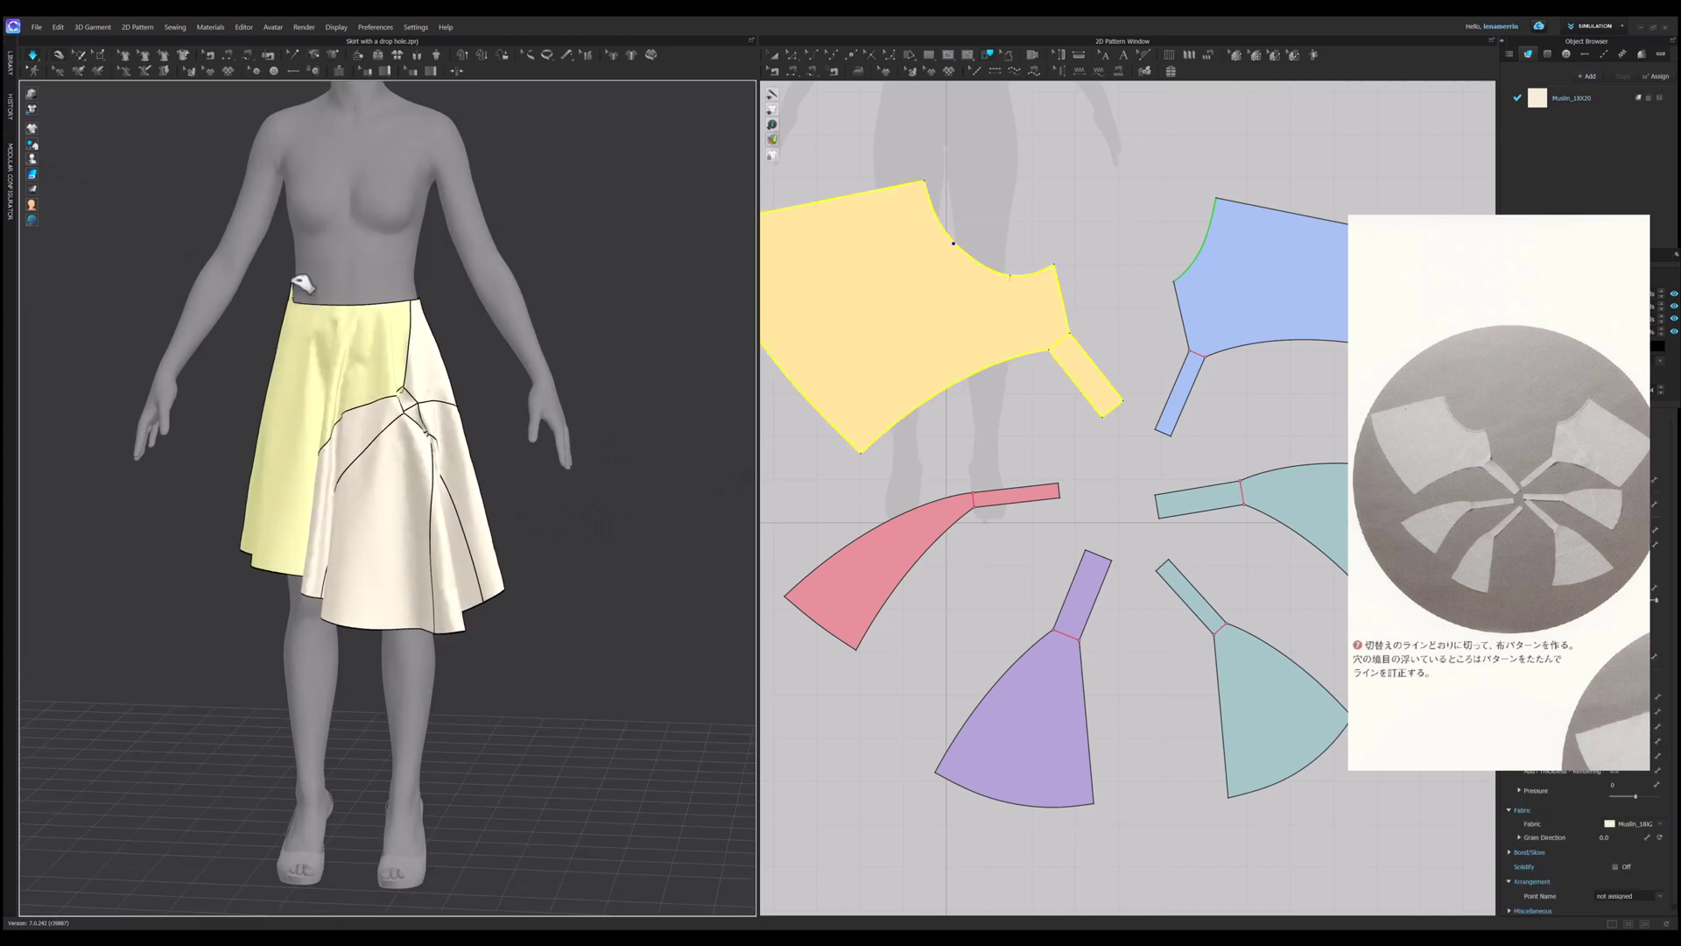
left_click(428, 316)
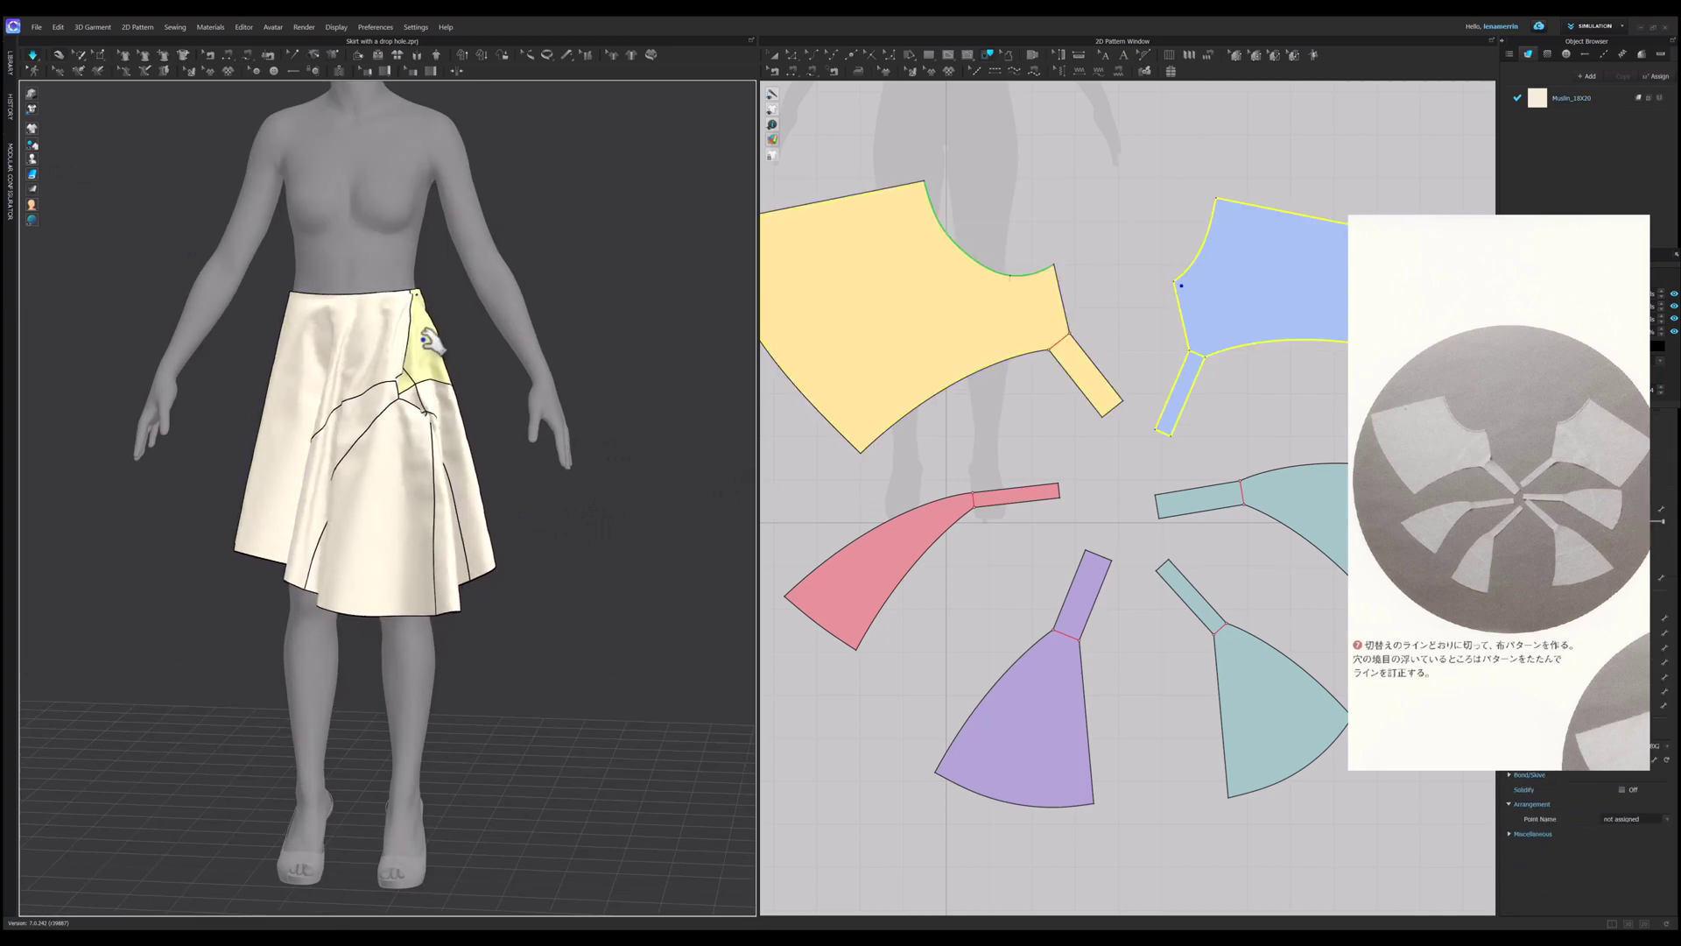
left_click(306, 324)
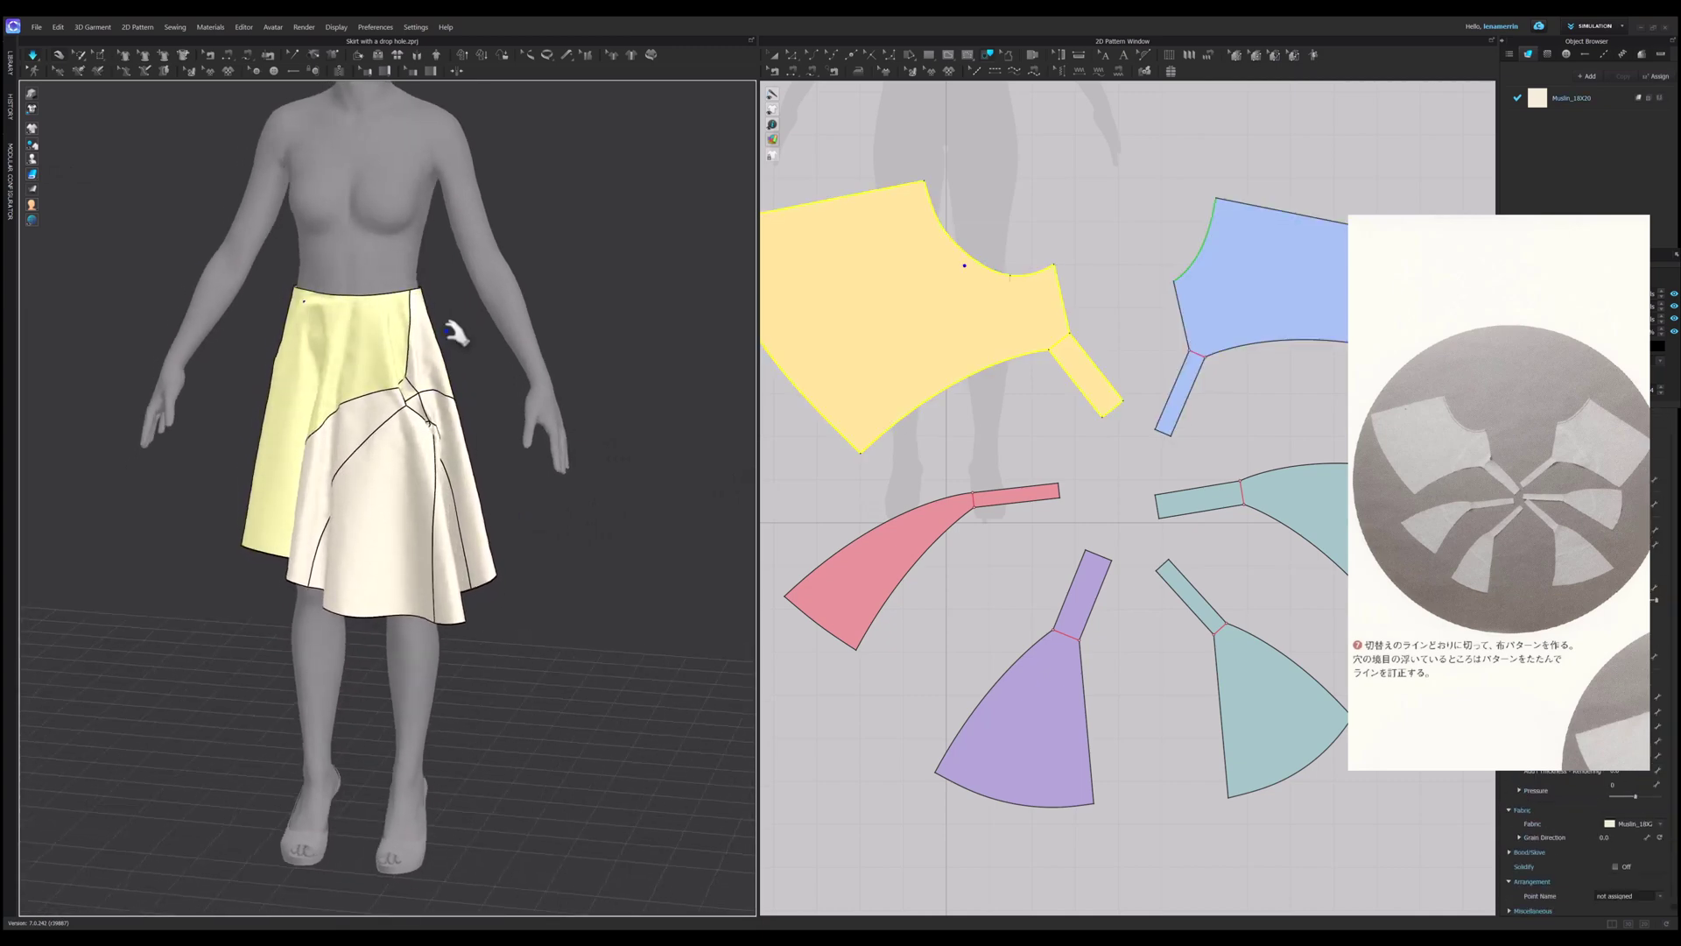
left_click(450, 356)
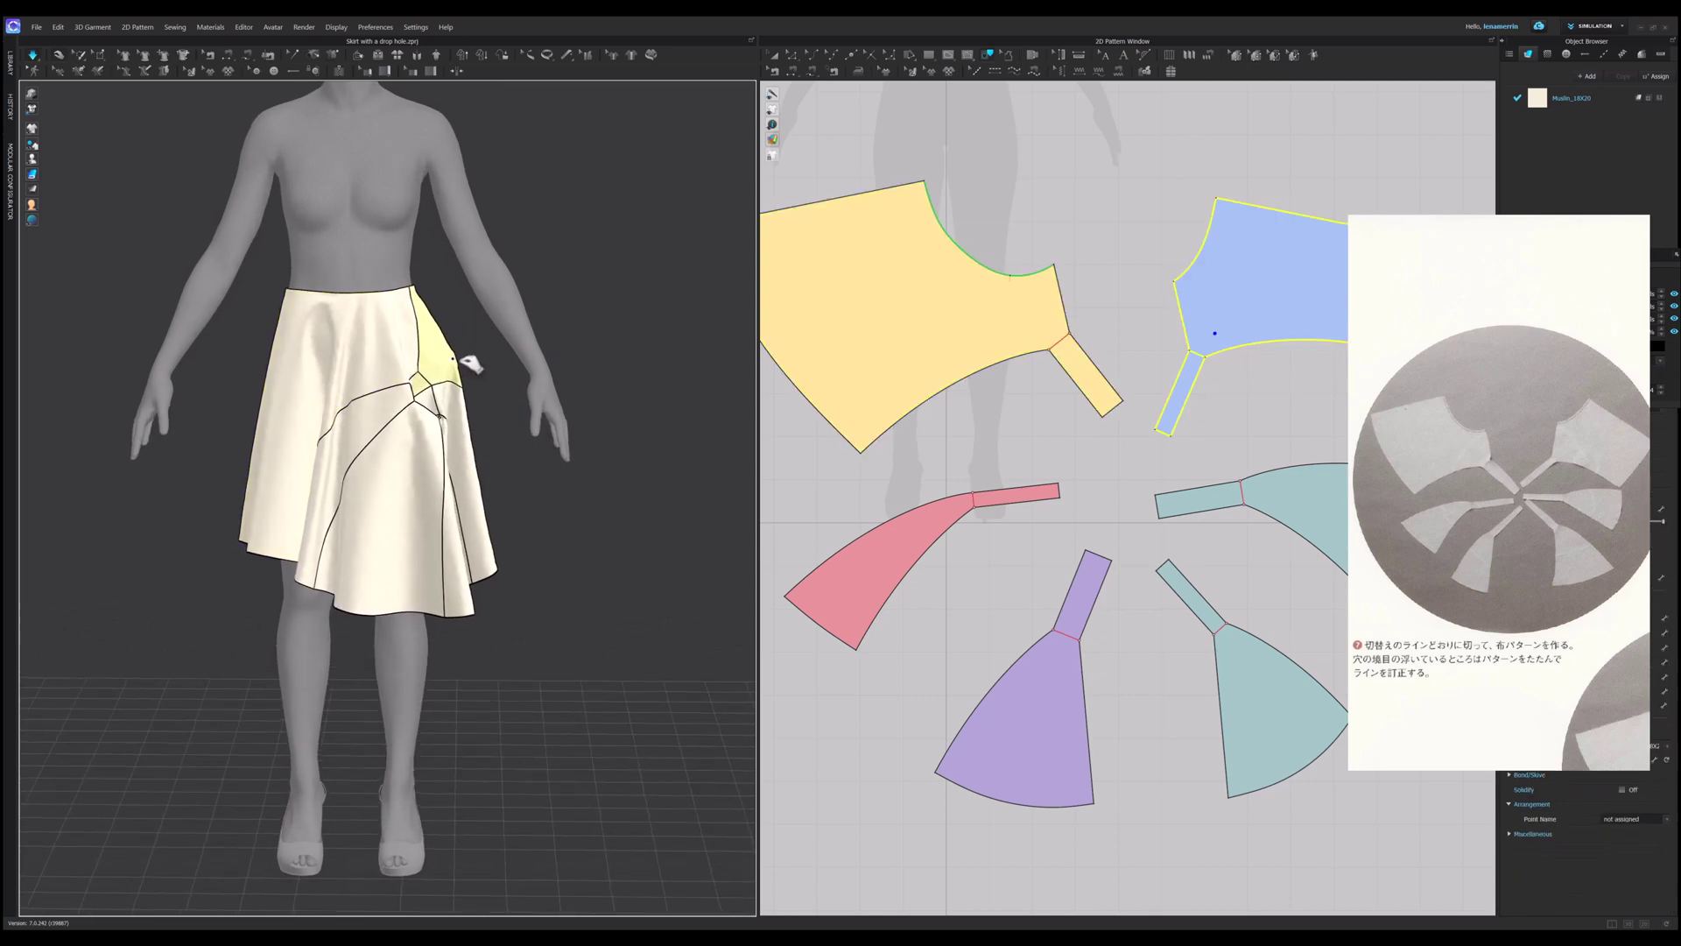
right_click_drag(488, 443, 489, 451)
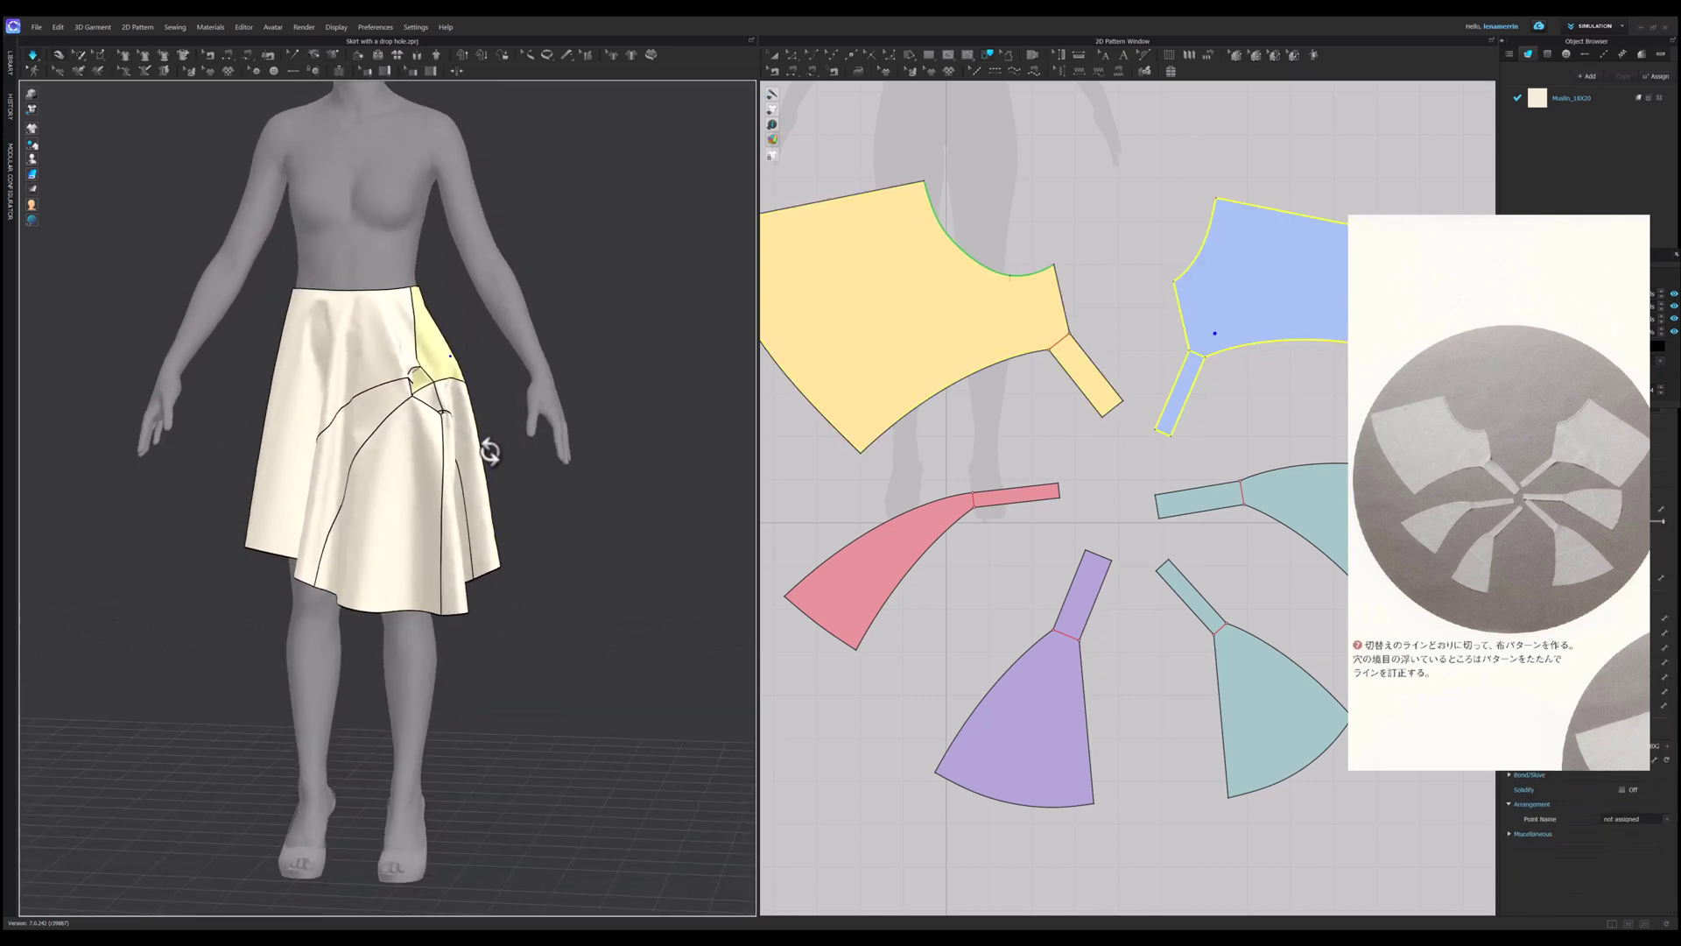
Step: Close the reference image, select all six panels and apply Strengthen to them
left_click(1457, 450)
double_click(1454, 445)
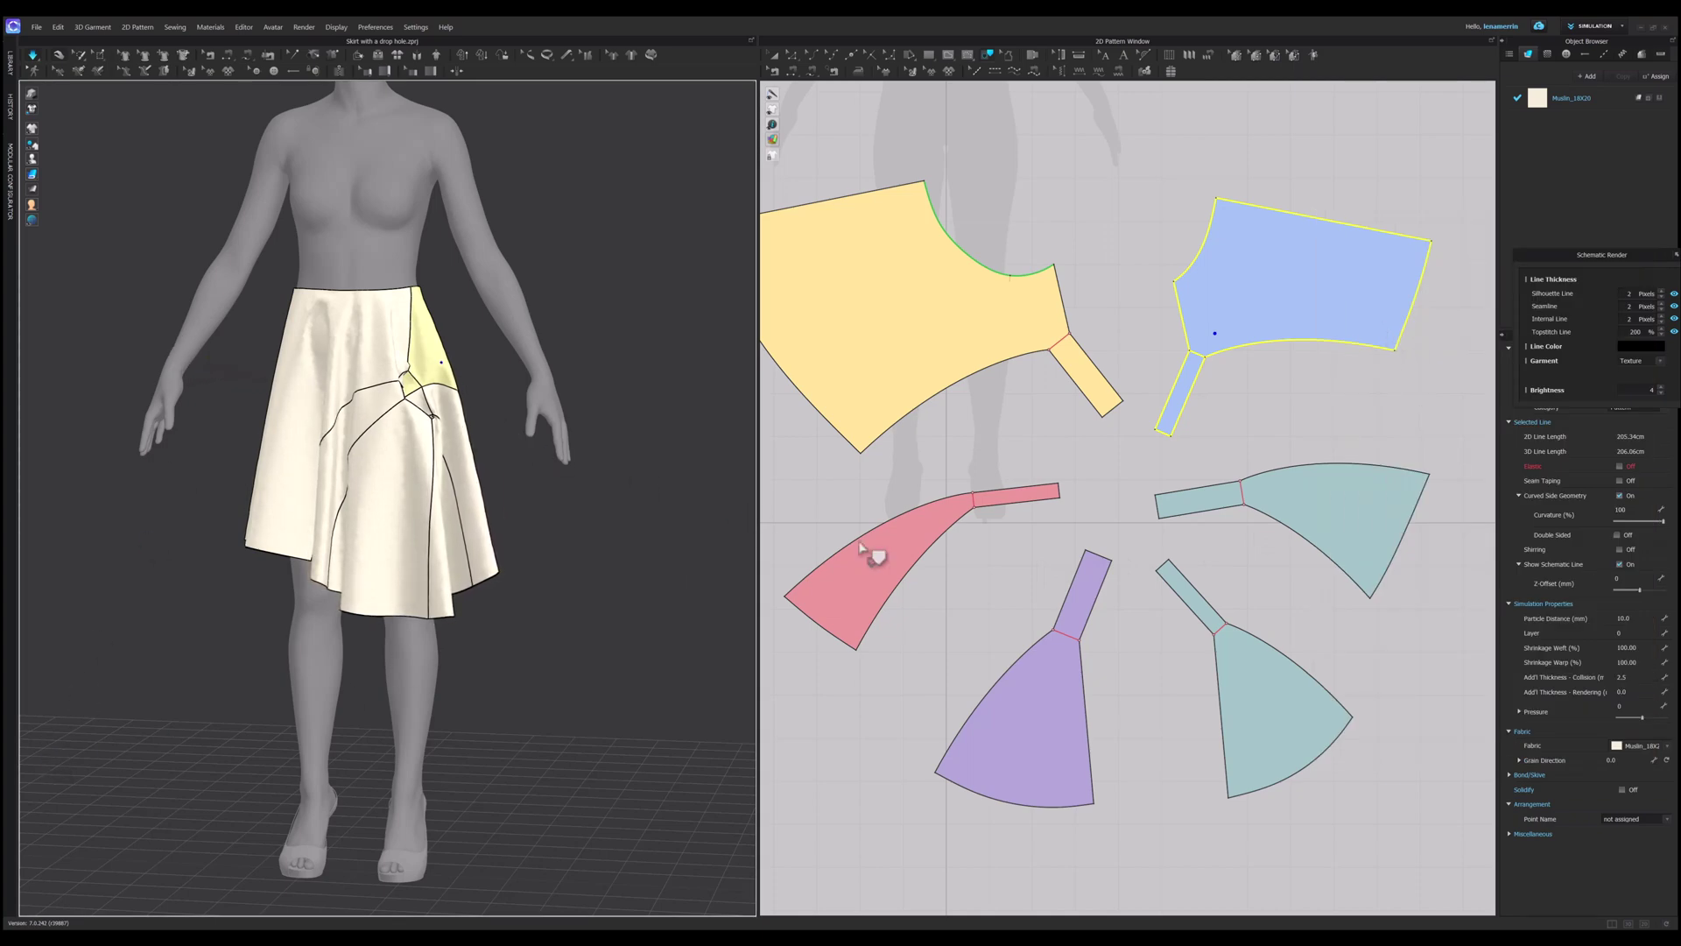
scroll(1017, 555, "down", 3)
left_click_drag(838, 313, 968, 312)
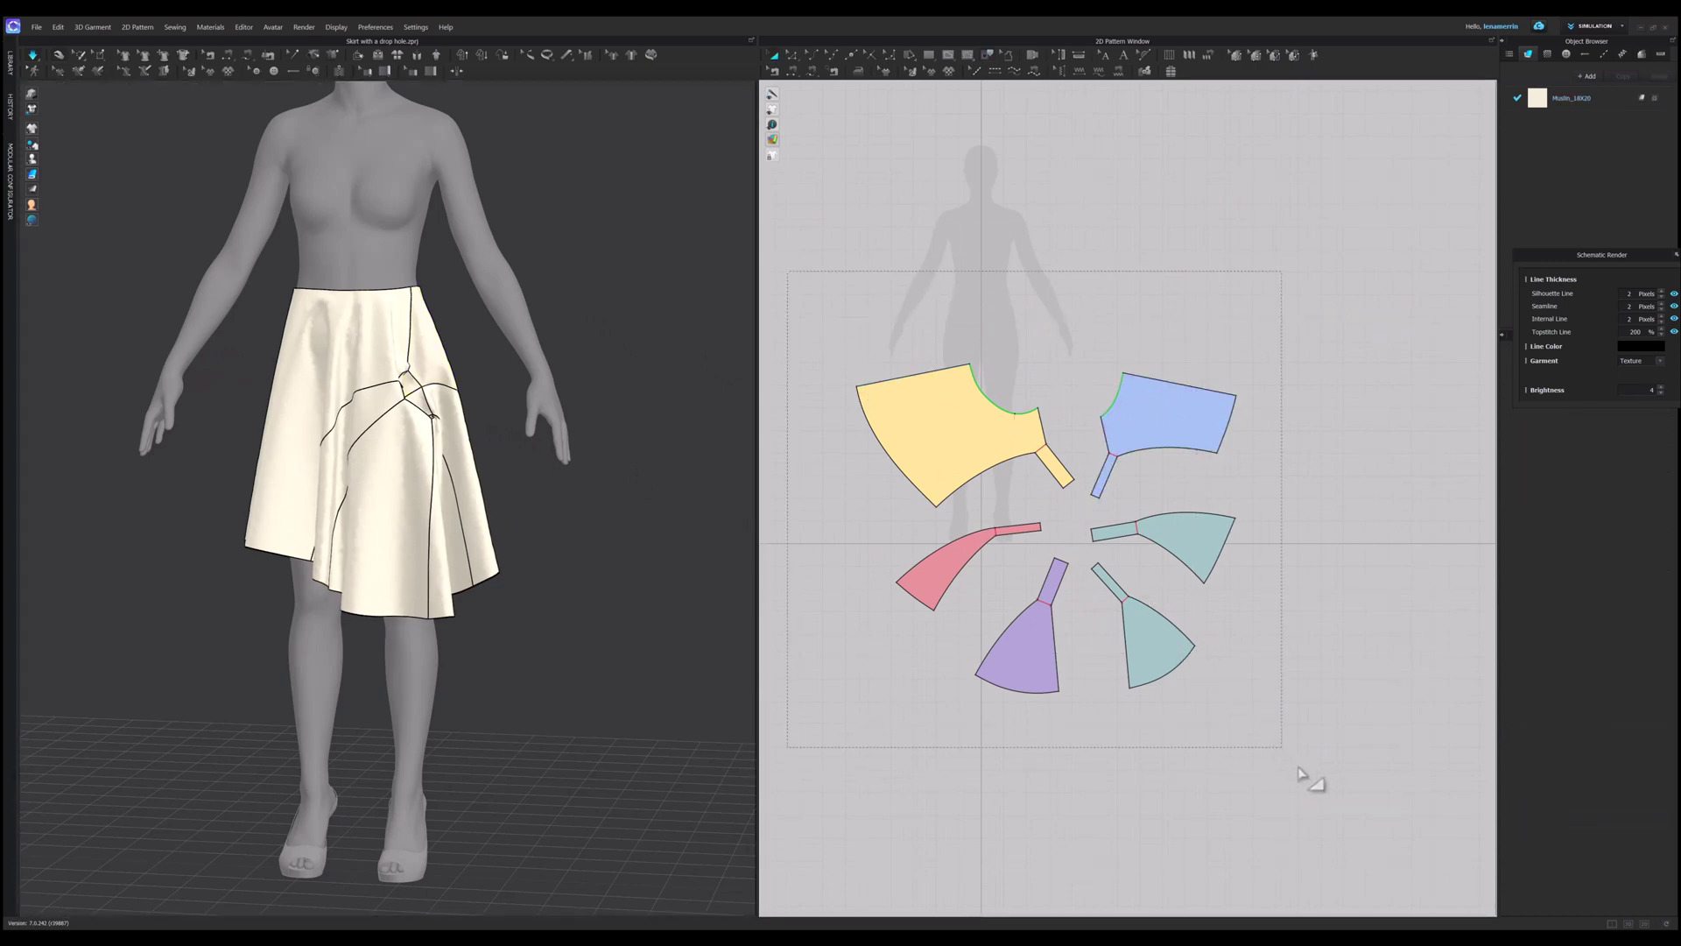
key("ctrl+a")
right_click(412, 457)
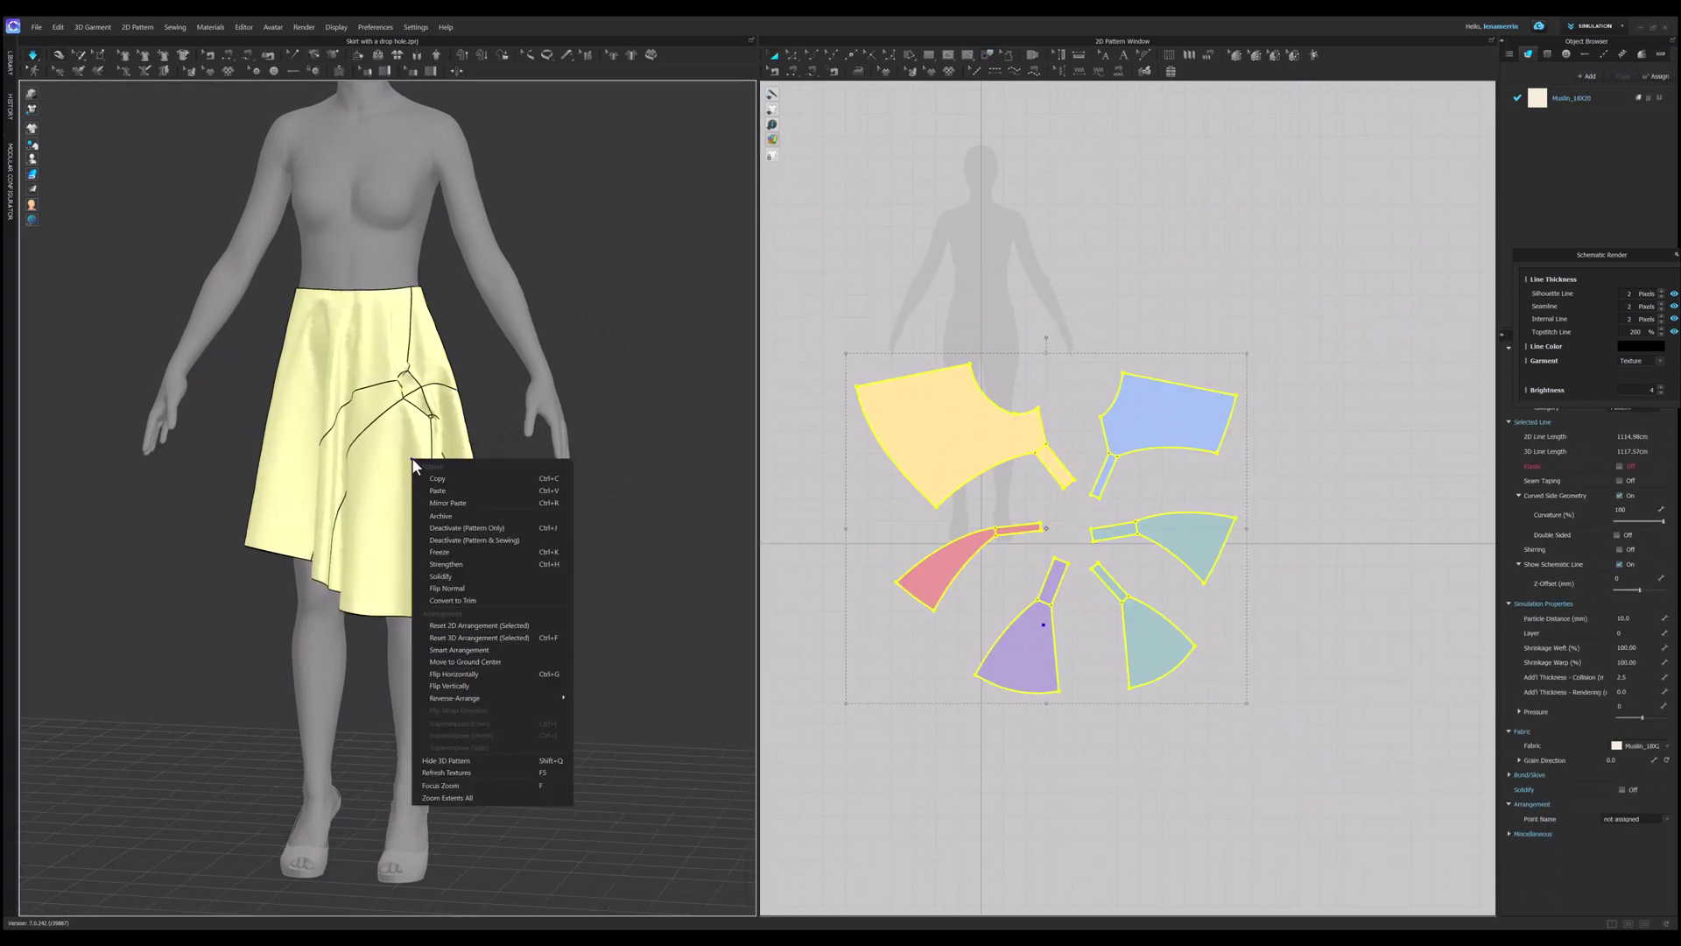
left_click(468, 564)
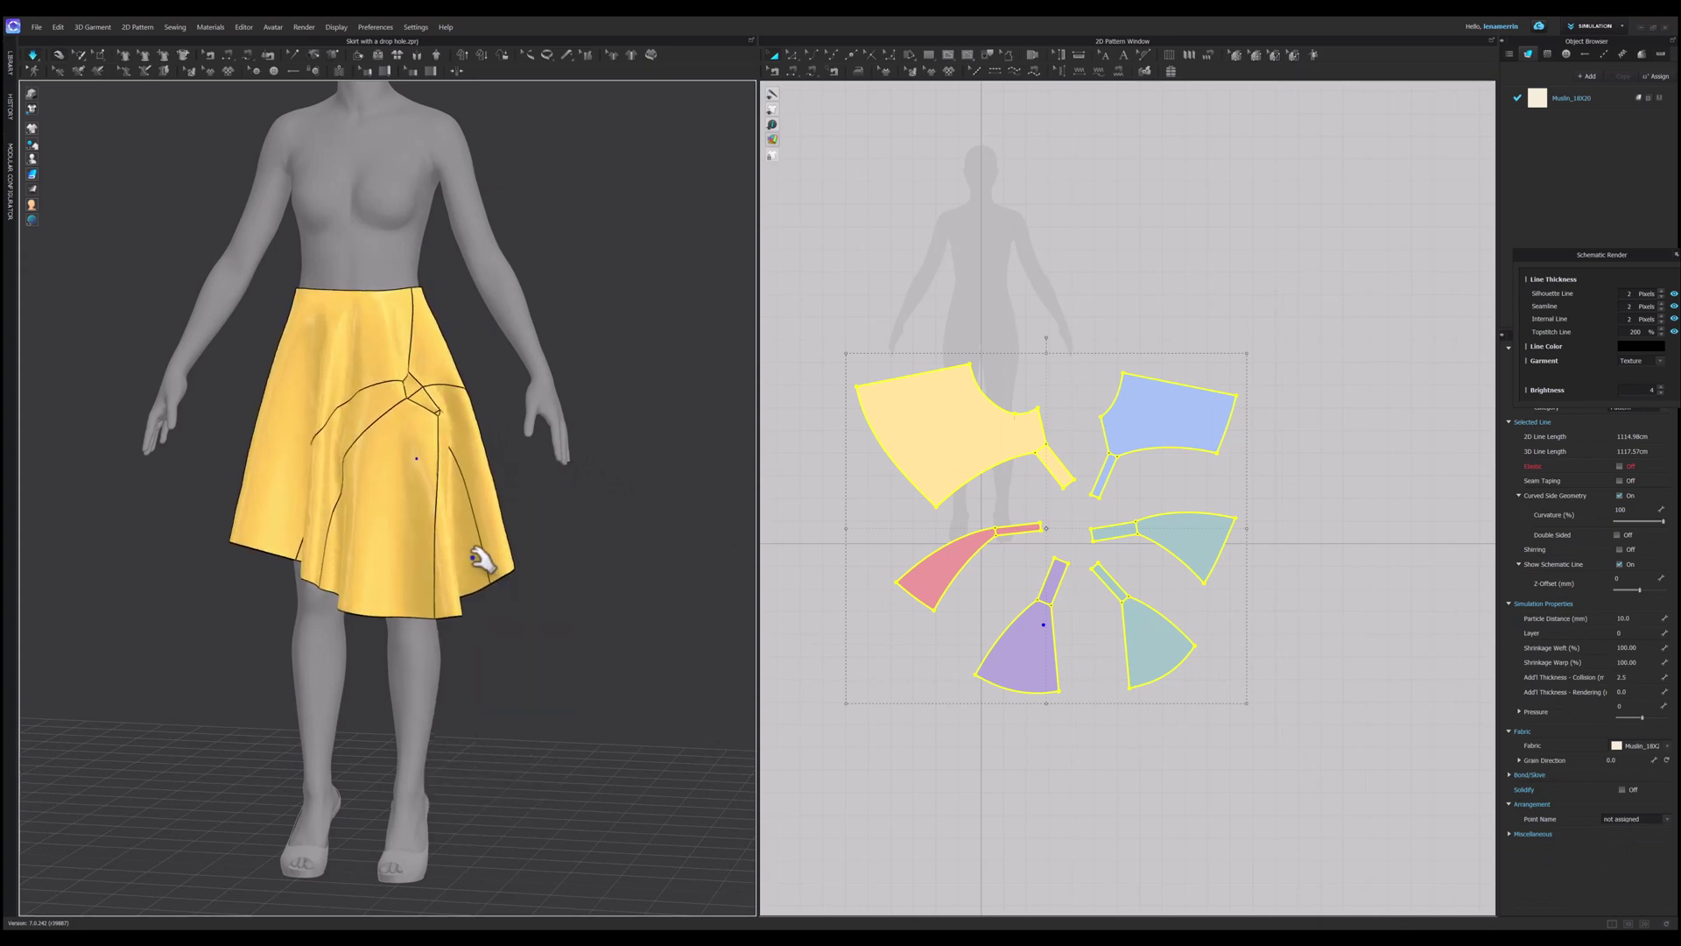
Step: Pull the hole's tube open and into place from beneath the skirt during simulation, checking it from above and below
right_click_drag(638, 555, 591, 496)
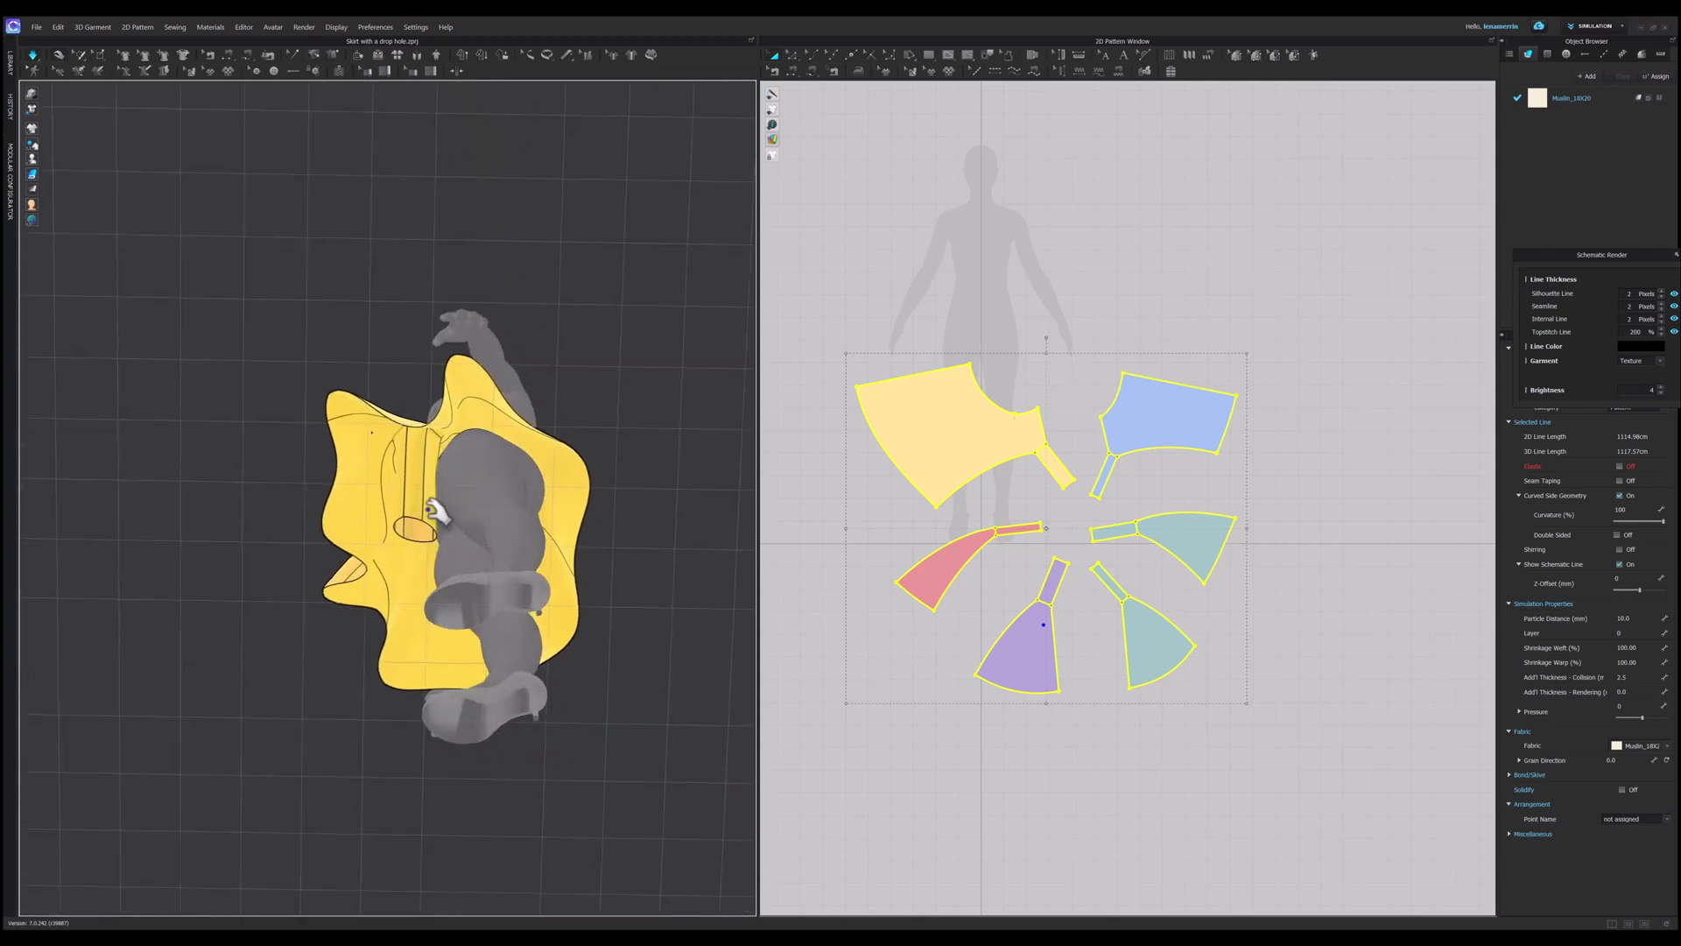
left_click_drag(427, 507, 425, 492)
right_click_drag(491, 499, 455, 507)
left_click_drag(455, 508, 491, 527)
right_click_drag(517, 509, 547, 610)
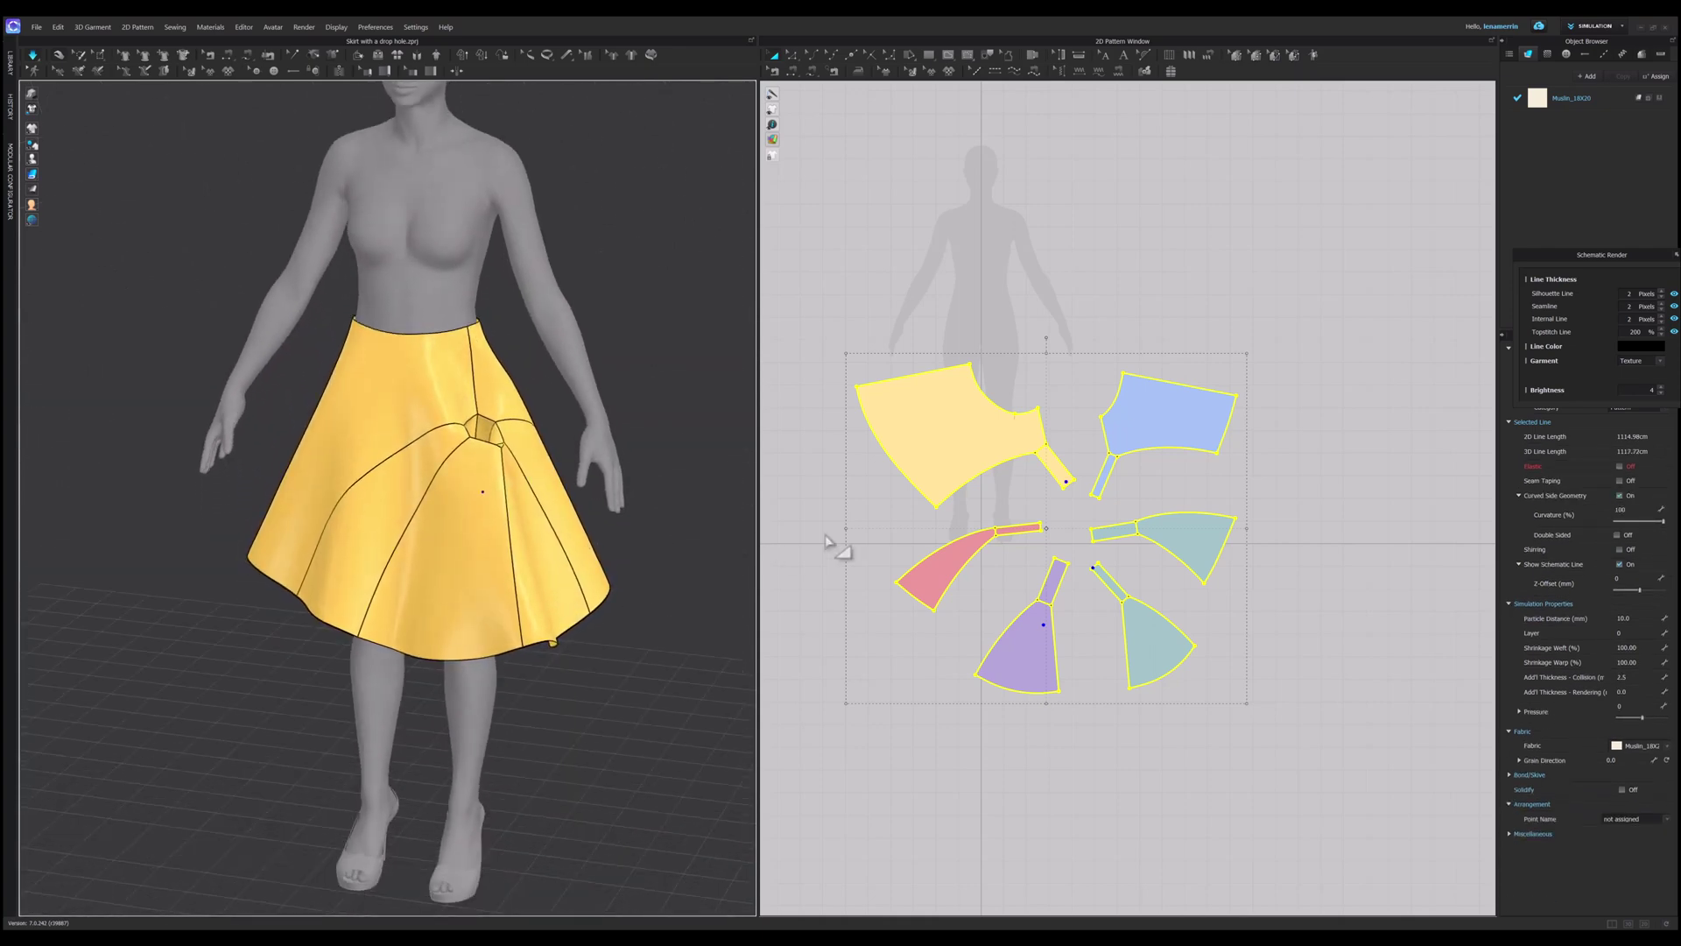
right_click_drag(692, 602, 505, 462)
left_click_drag(505, 461, 480, 499)
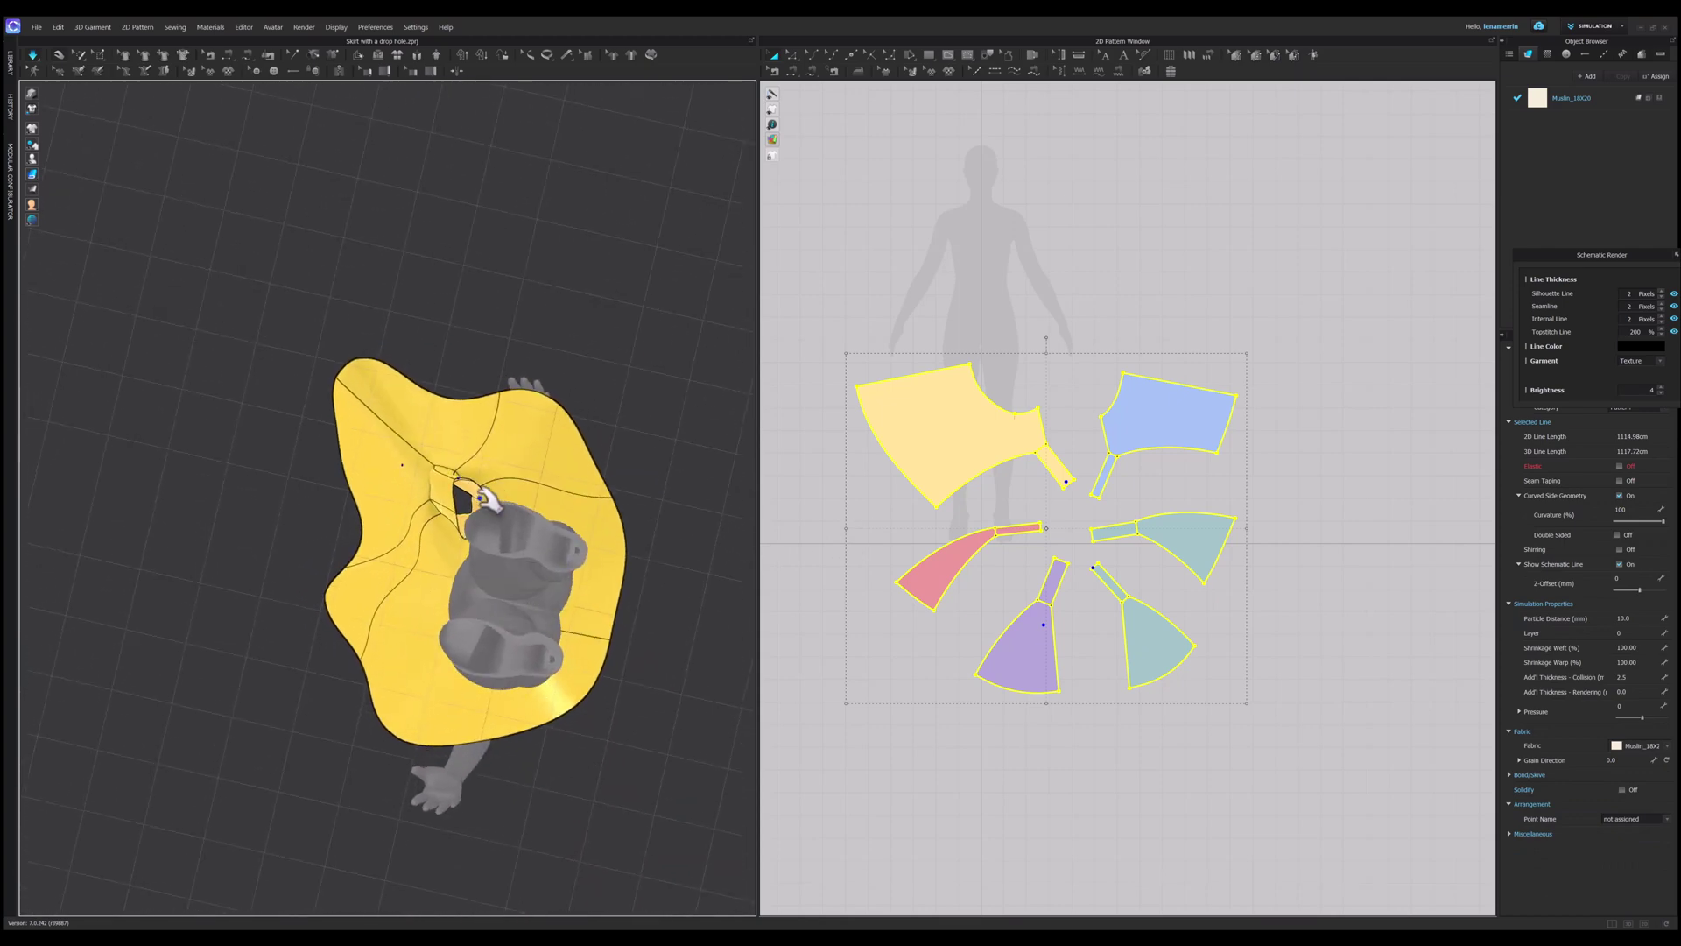
right_click_drag(473, 504, 500, 644)
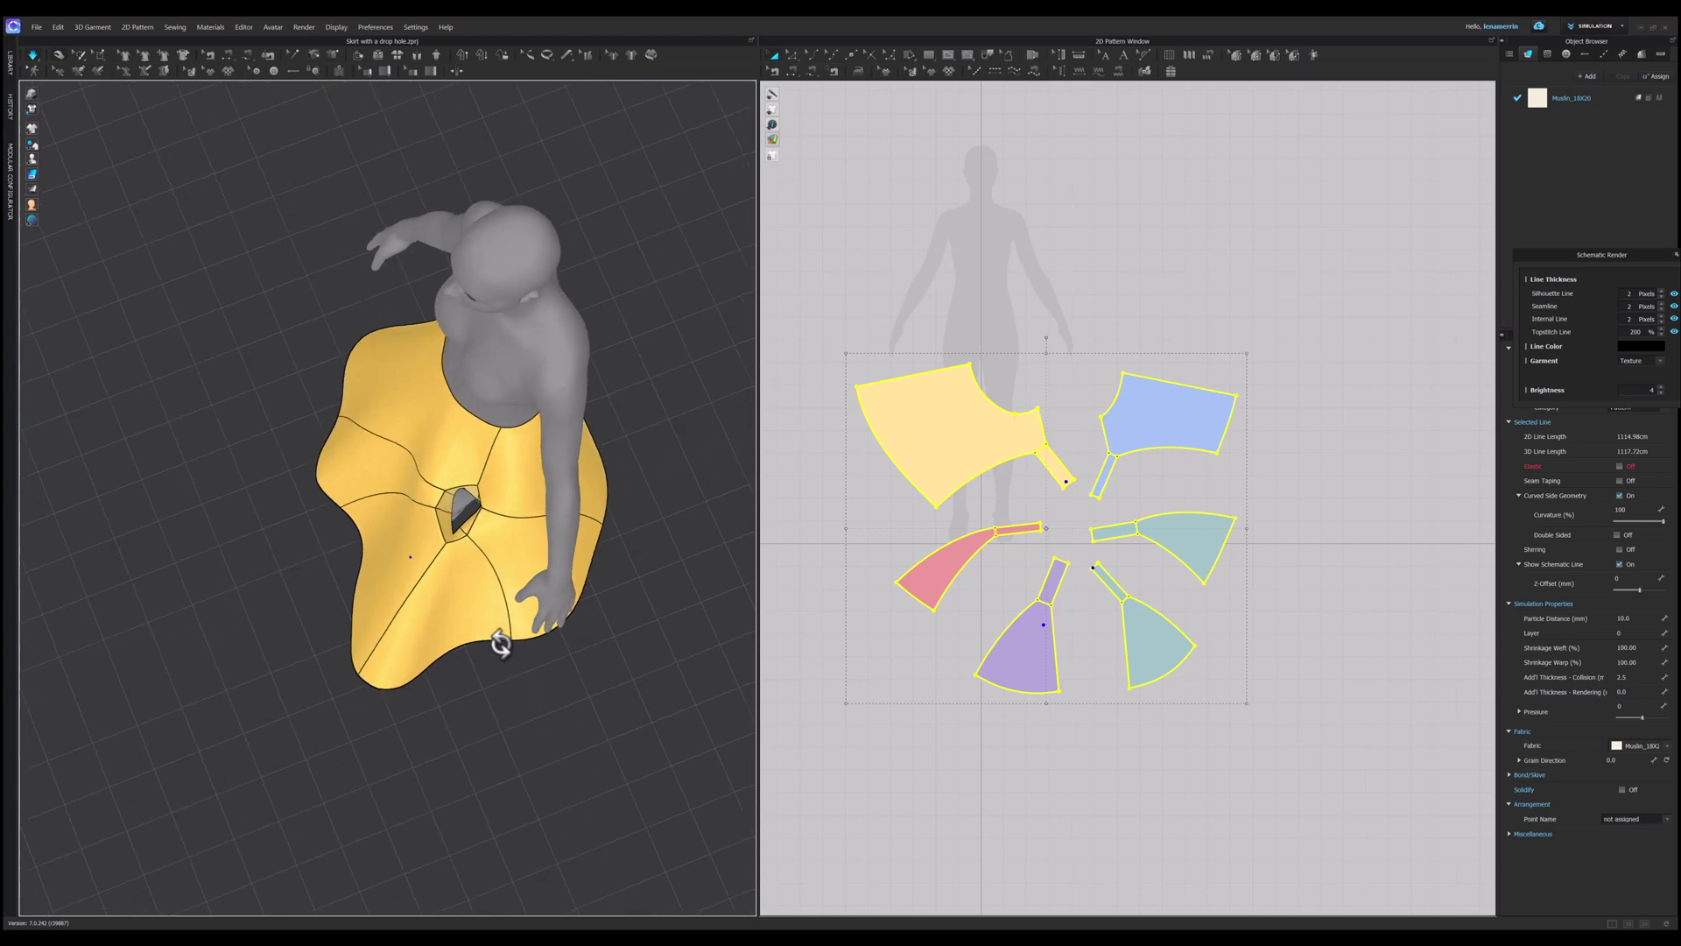
right_click_drag(472, 567, 501, 510)
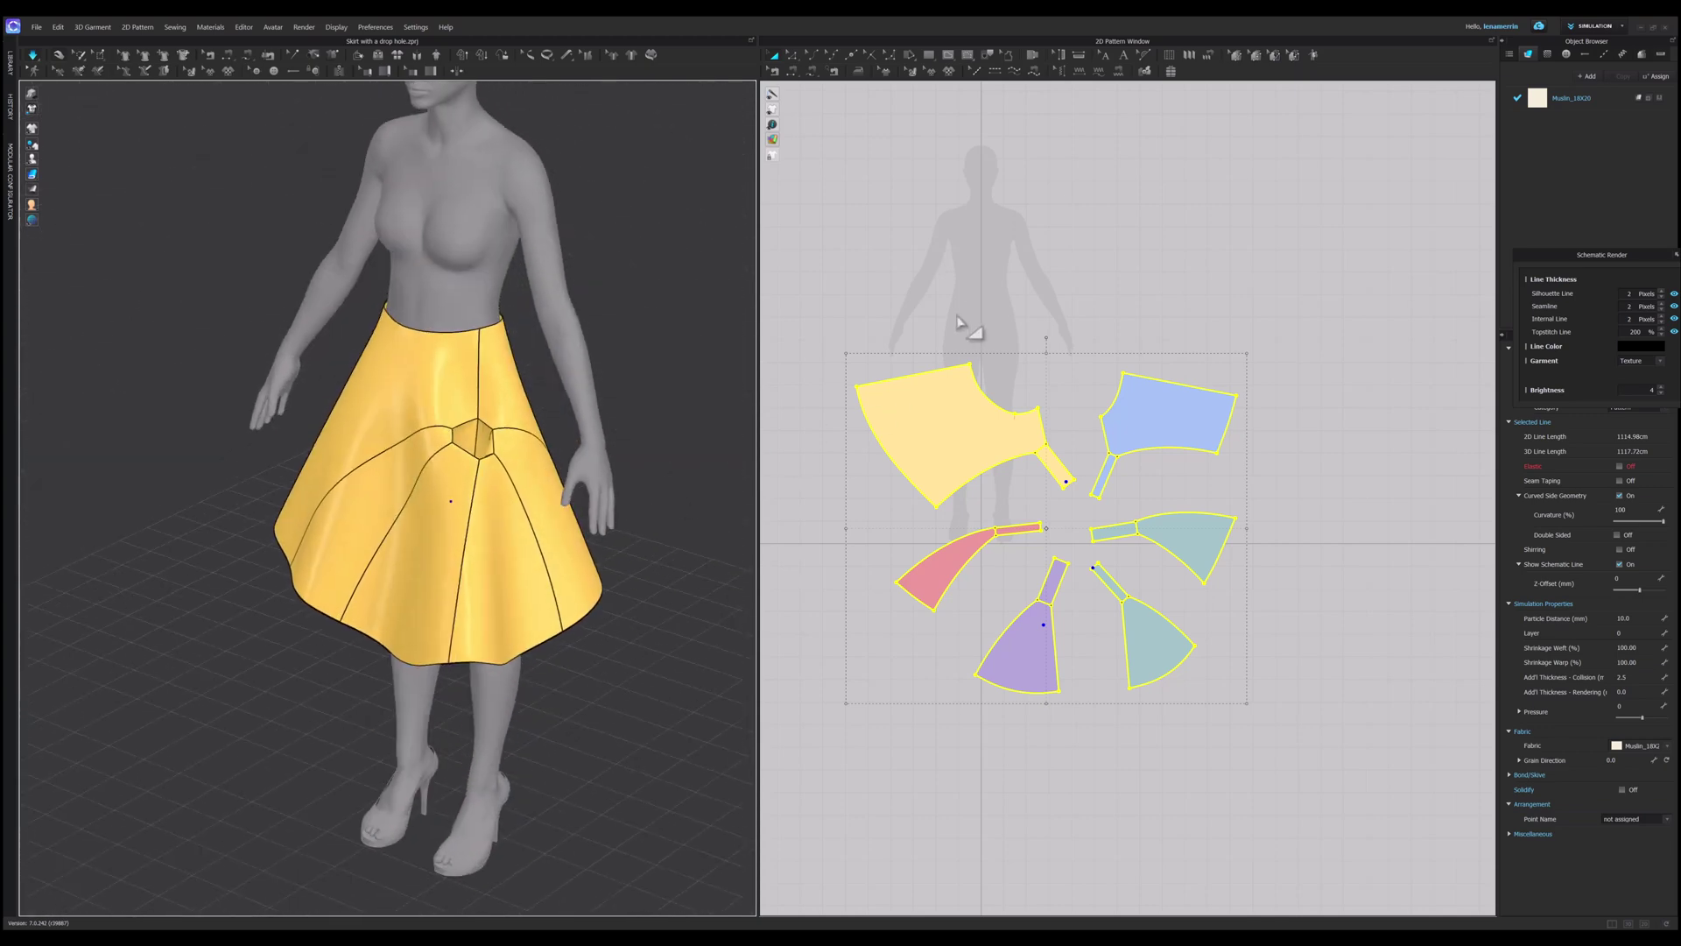
Step: Set the end edge of the yellow upper-left panel's extension to 2 cm, changing its length in both directions
left_click(972, 303)
scroll(1014, 453, "up", 5)
scroll(1182, 536, "up", 3)
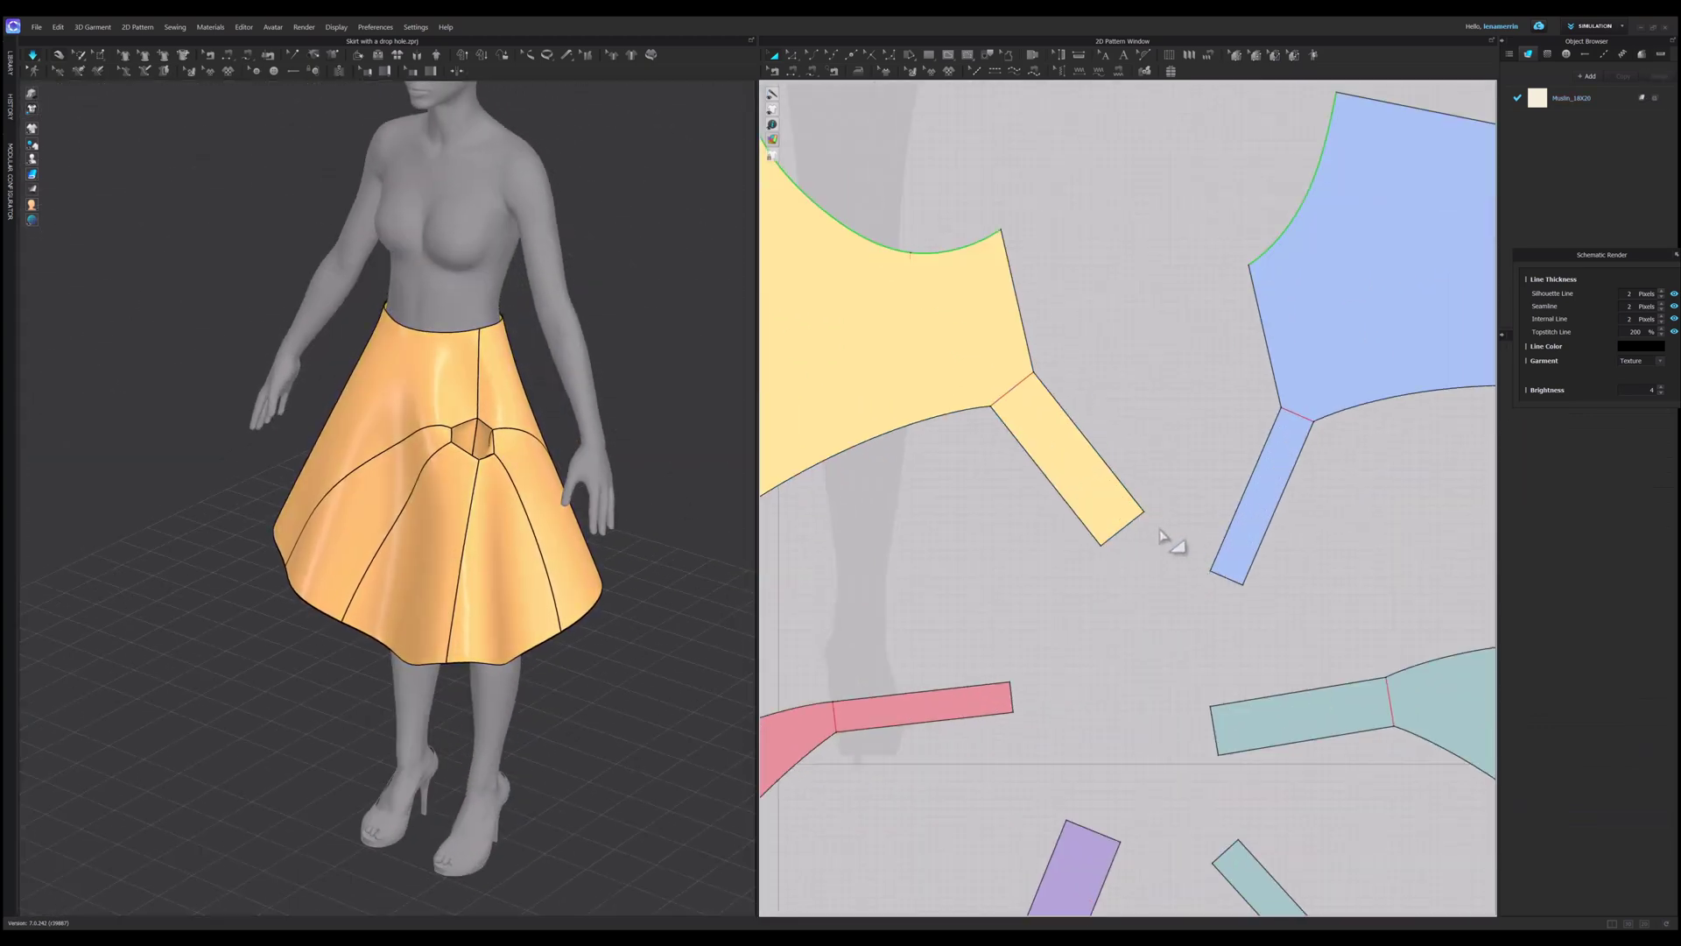
scroll(1138, 540, "up", 2)
right_click(1114, 530)
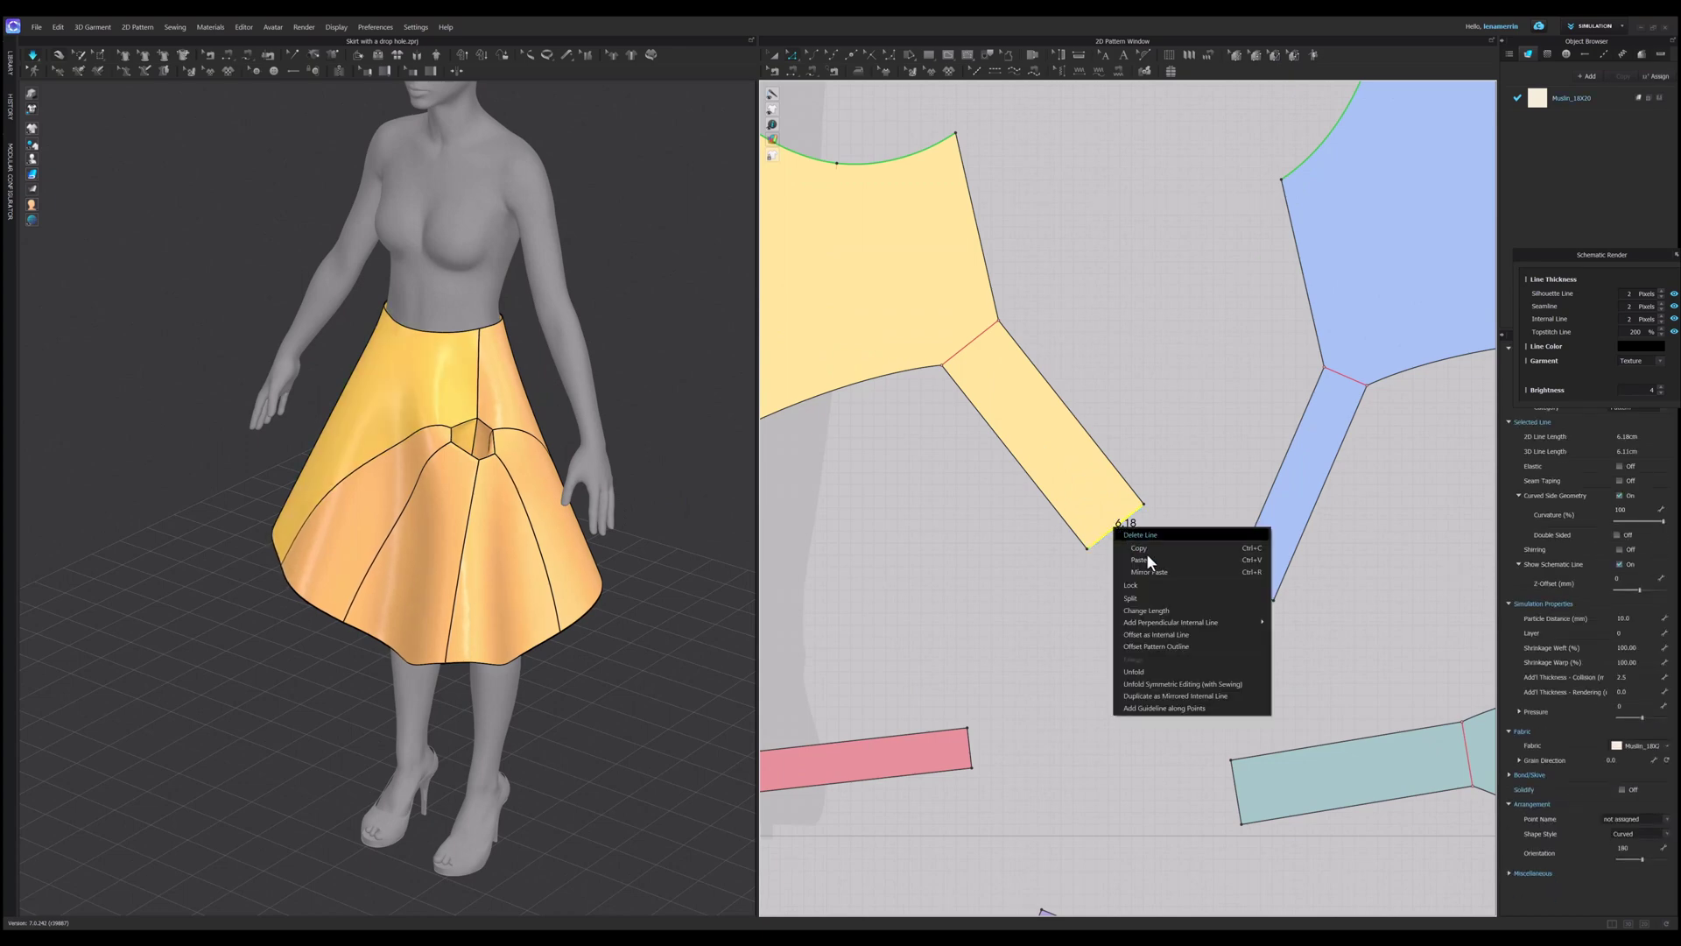
left_click(1161, 611)
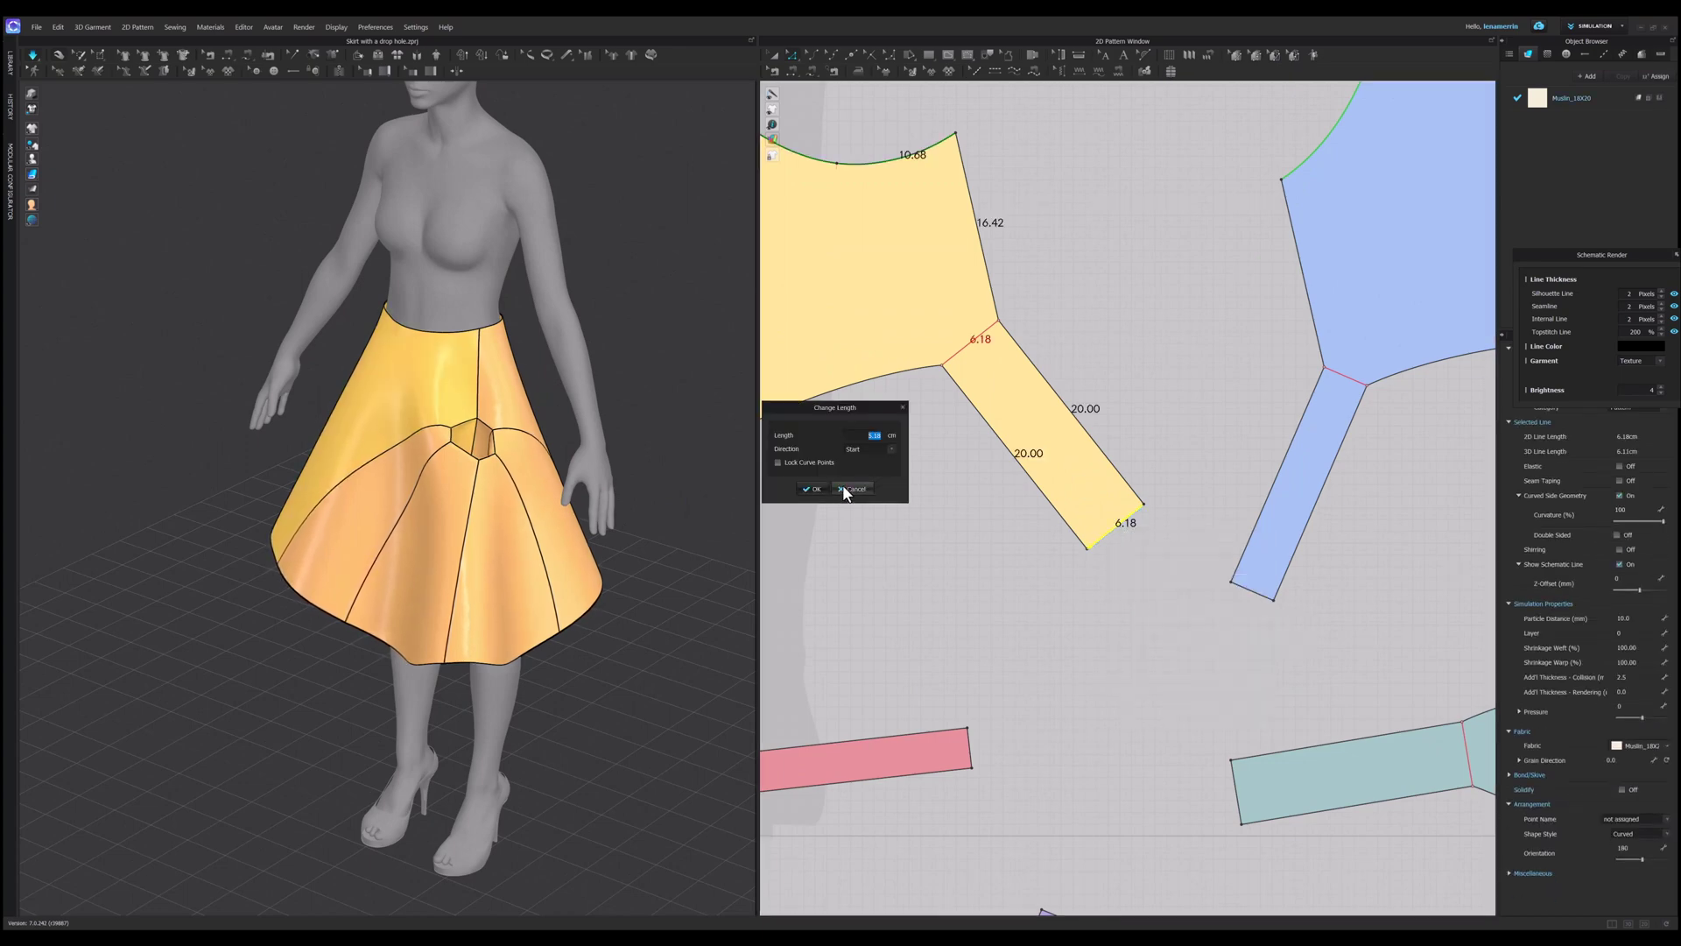
left_click(886, 448)
left_click(862, 476)
left_click_drag(864, 436, 901, 440)
type("2")
key("Return")
Step: Set the end edge of the narrow red panel's extension to 2 cm in both directions
right_click(973, 746)
left_click(1019, 830)
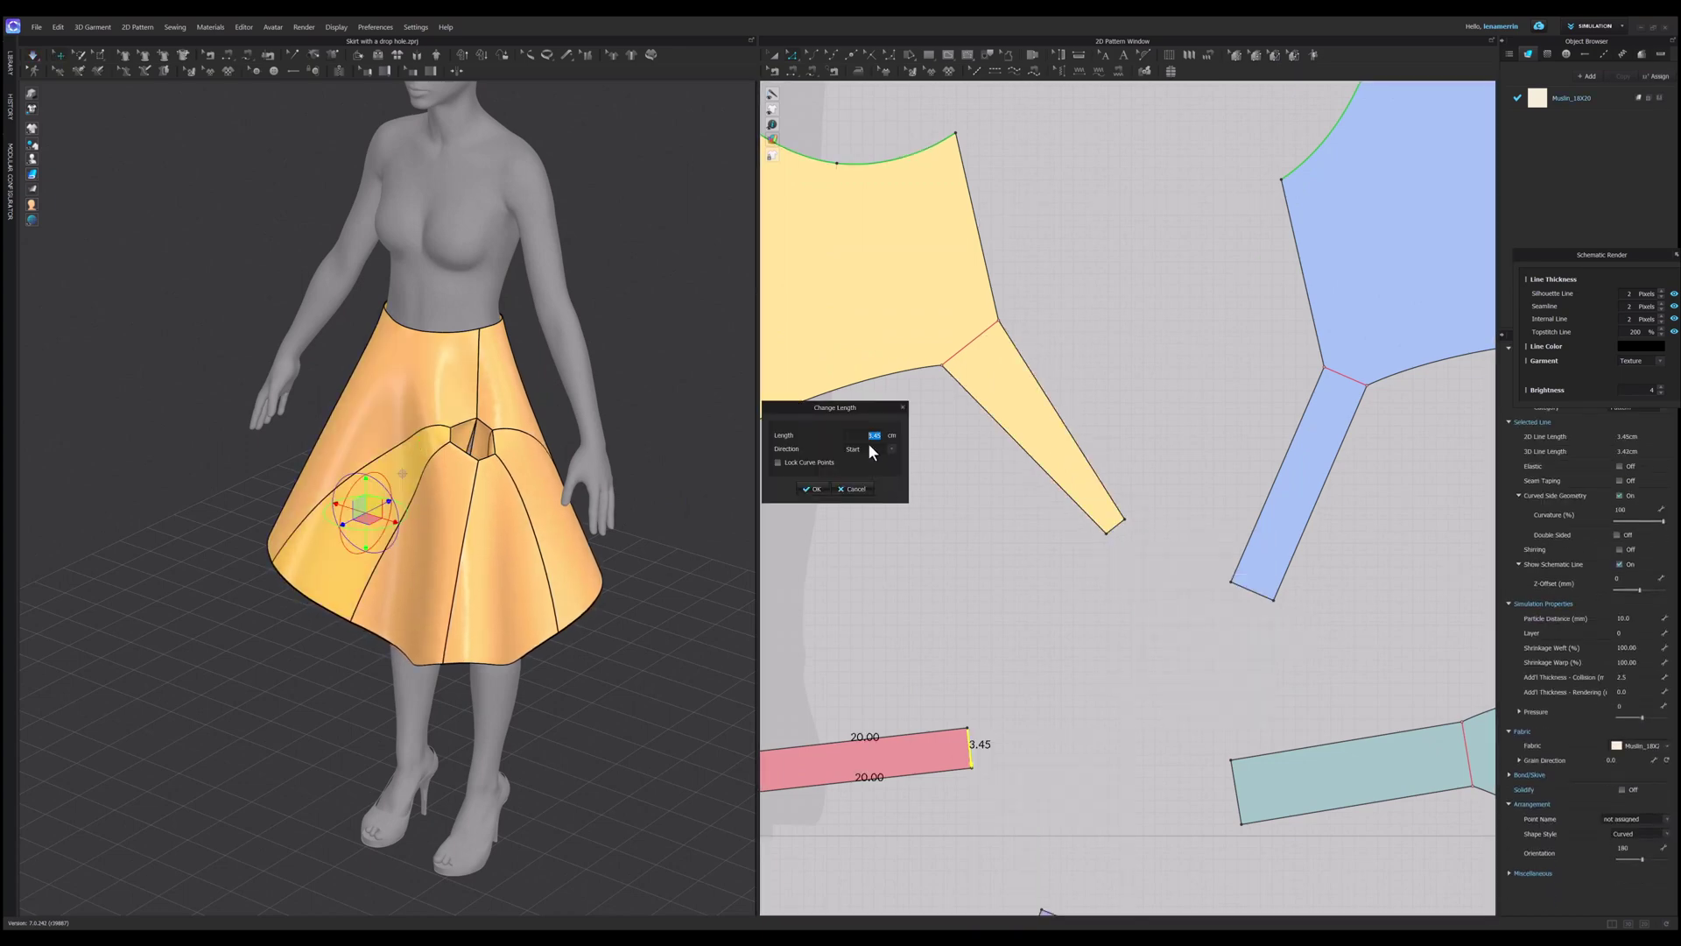
left_click(884, 448)
left_click(863, 475)
type("2")
key("Return")
Step: Set the end edges of the blue upper-right and purple bottom-left panels' extensions to 2 cm in both directions
right_click(1254, 593)
left_click(1301, 677)
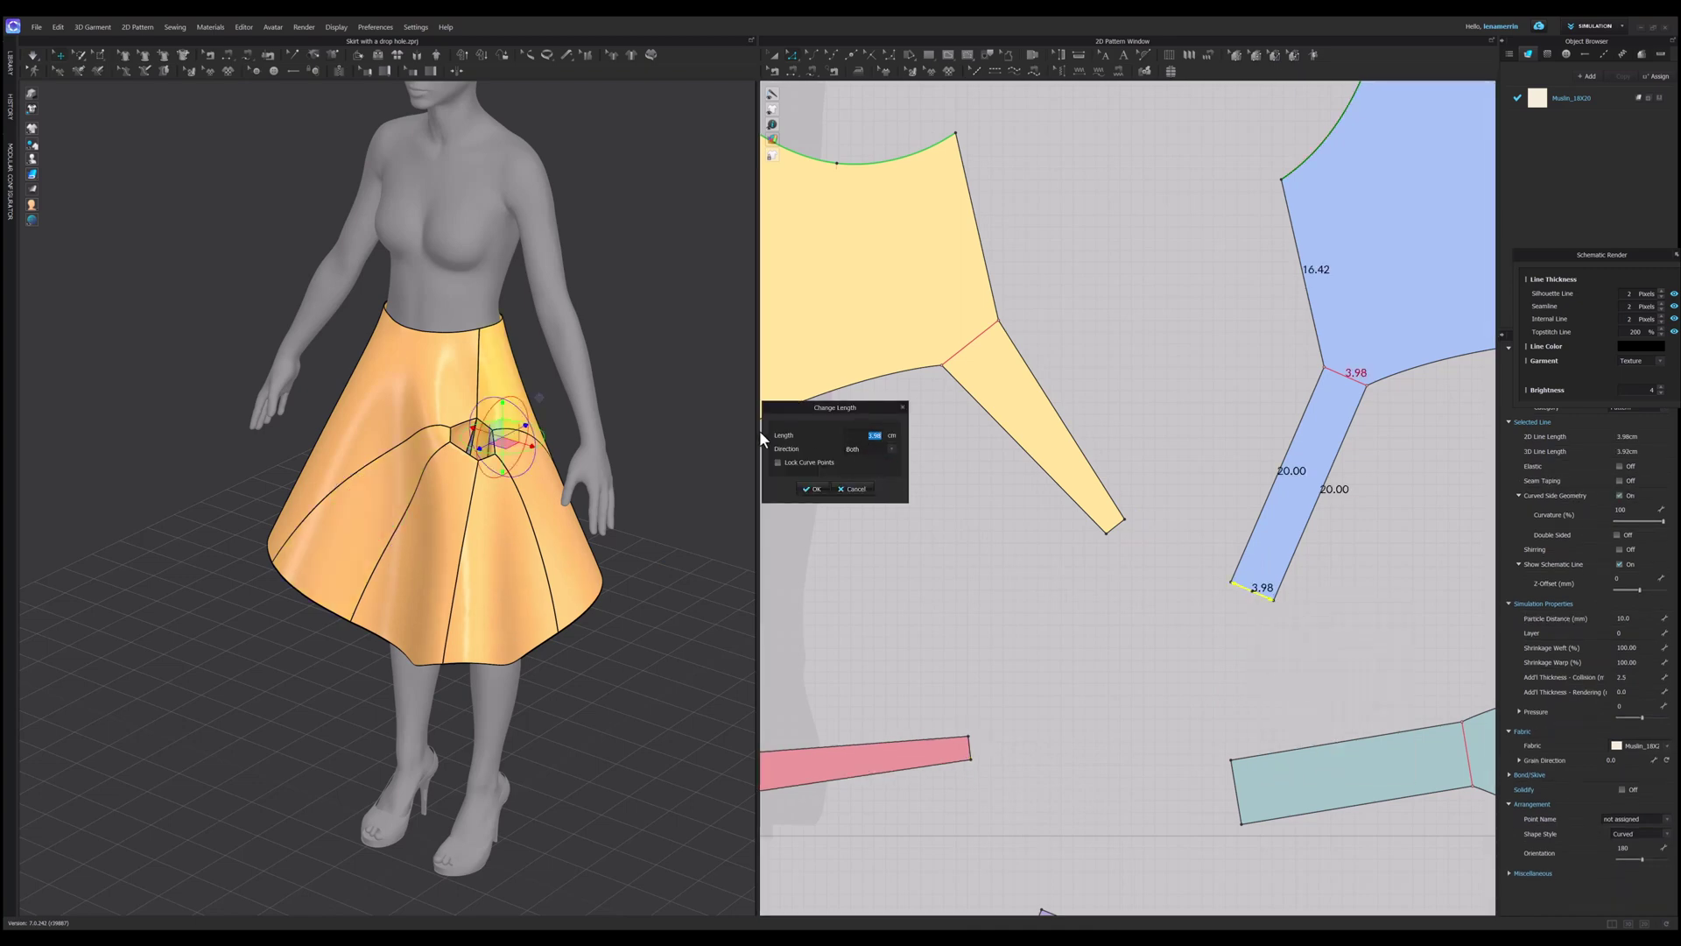
type("2")
key("Return")
scroll(1089, 584, "down", 3)
right_click(1082, 763)
left_click(1130, 847)
type("2")
left_click(886, 449)
left_click(862, 476)
Step: Set the end edges of the two teal panels' extensions to 2 cm in both directions
right_click(1166, 689)
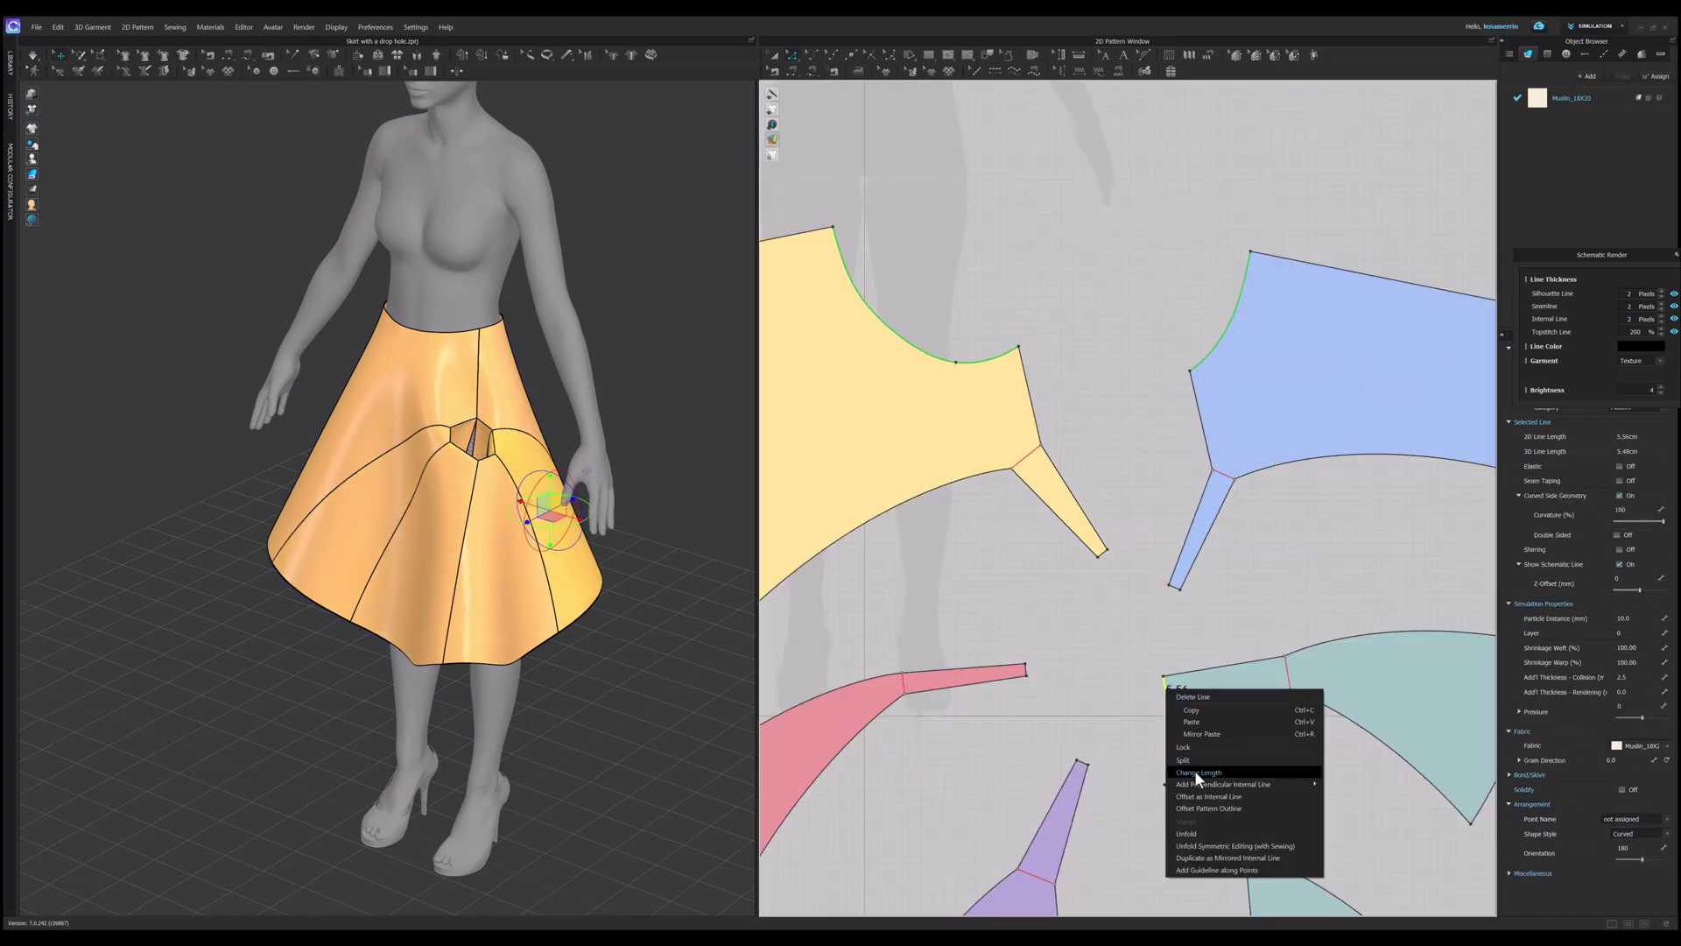
left_click(1196, 774)
left_click(869, 449)
left_click(862, 475)
type("2")
key("Return")
right_click(1173, 777)
left_click(1215, 671)
type("2")
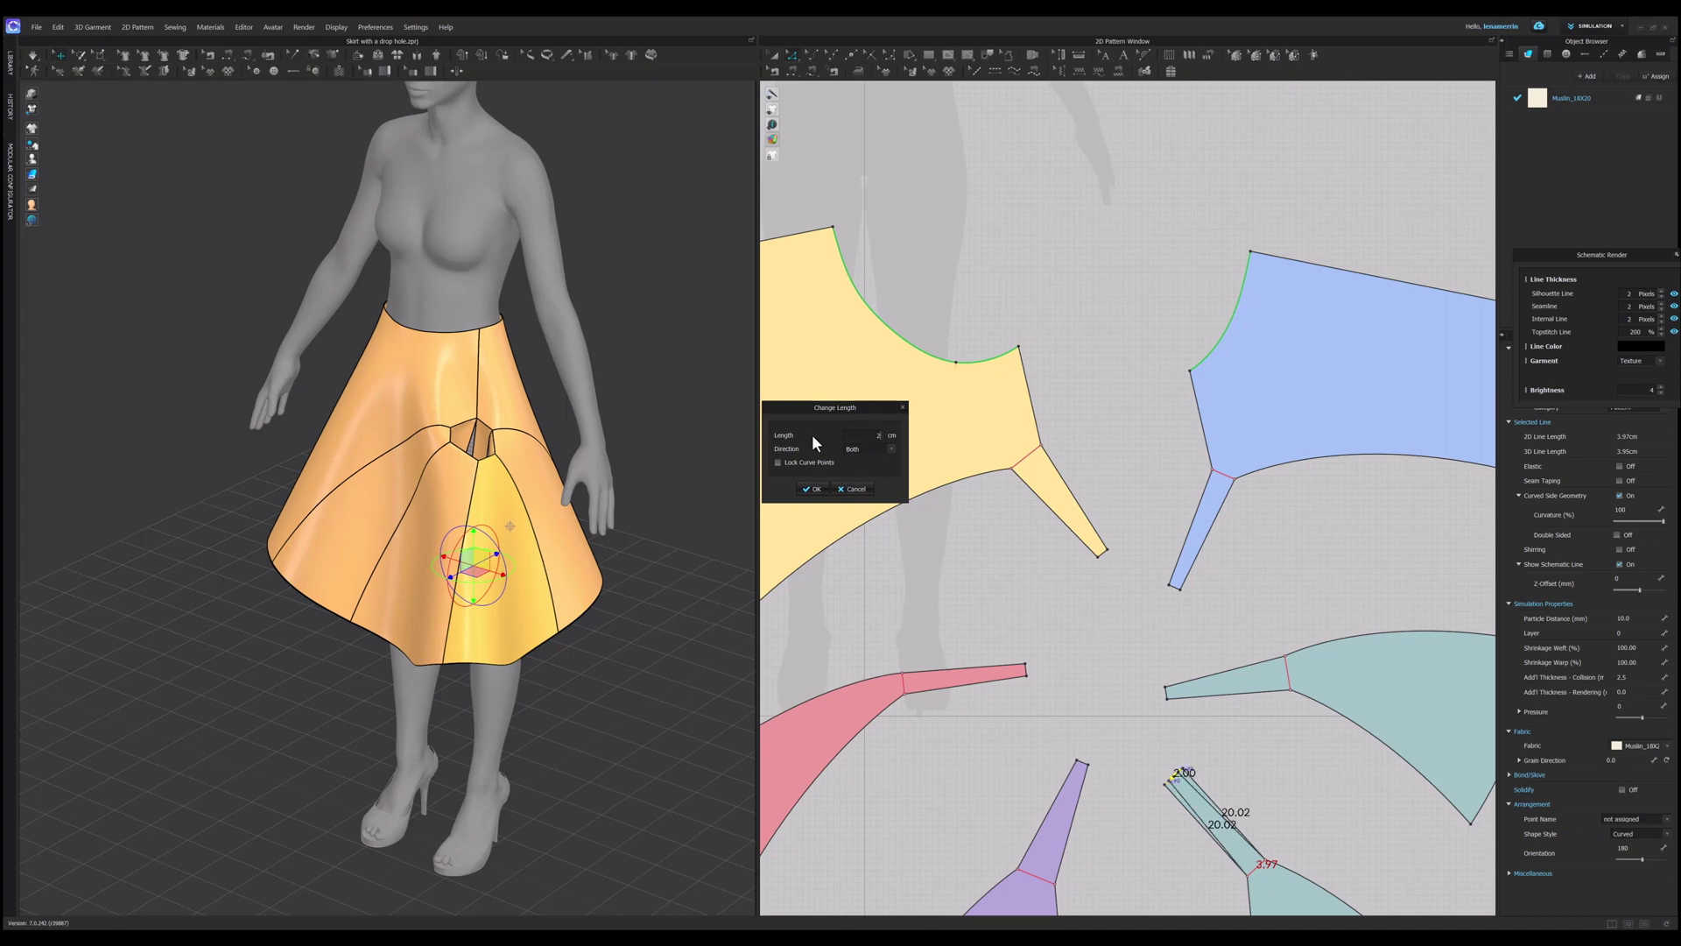
key("Return")
Step: Simulate the skirt with the tapered extensions and examine the drop hole from above and from the front
key("space")
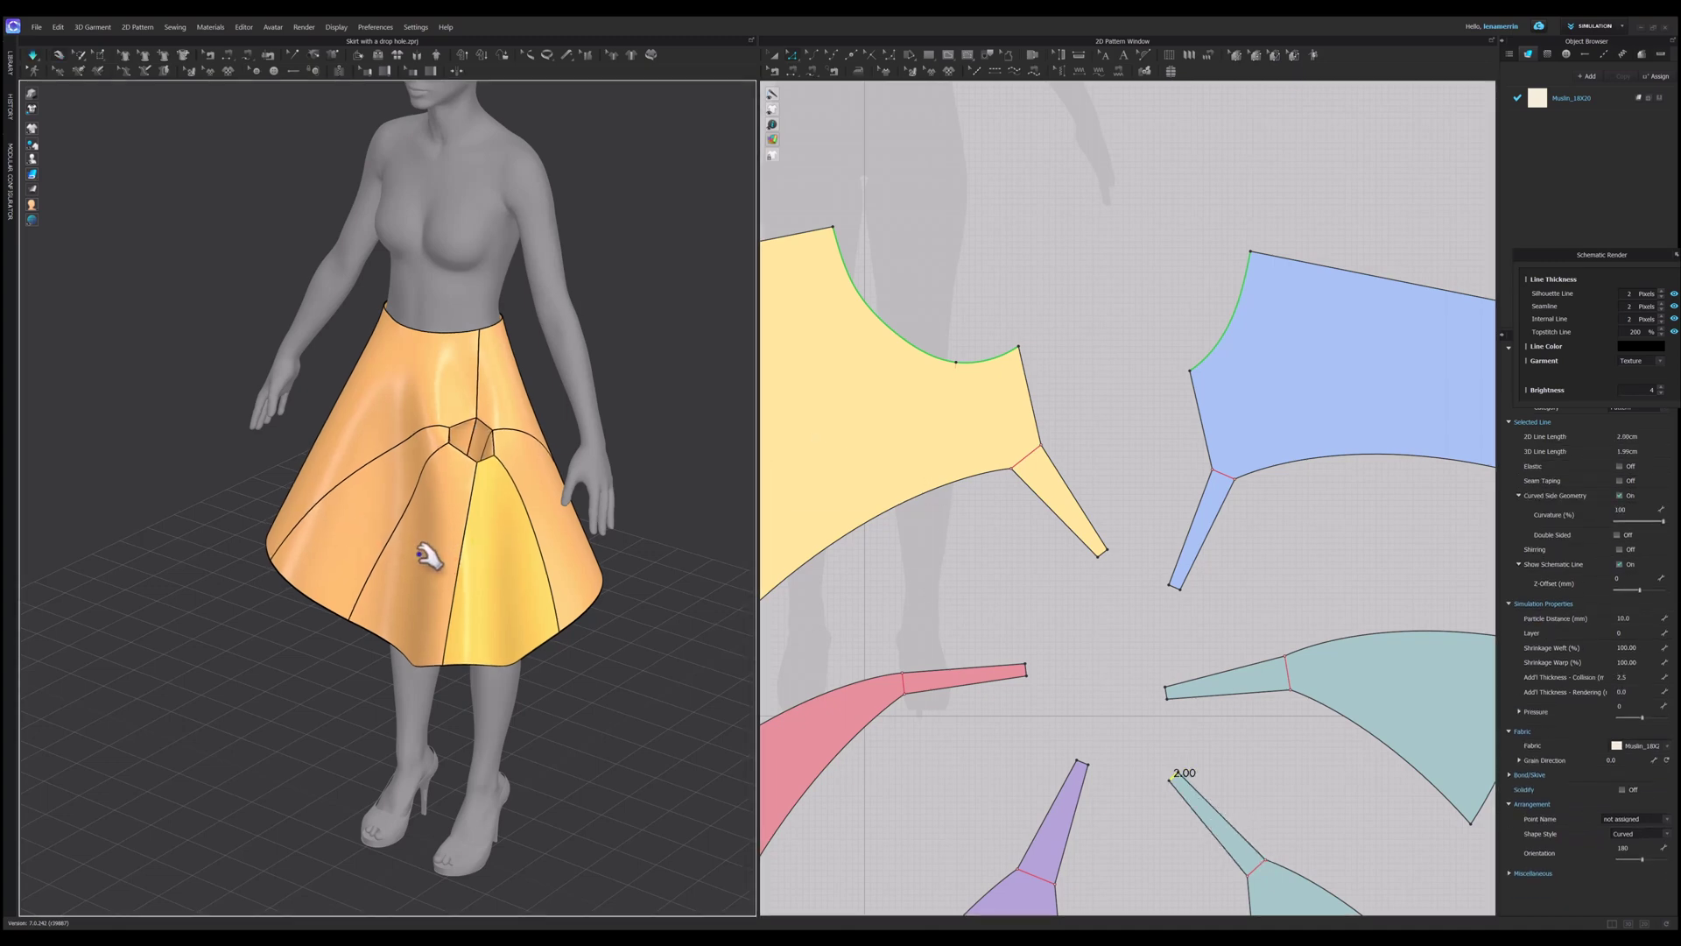
right_click_drag(499, 524, 520, 558)
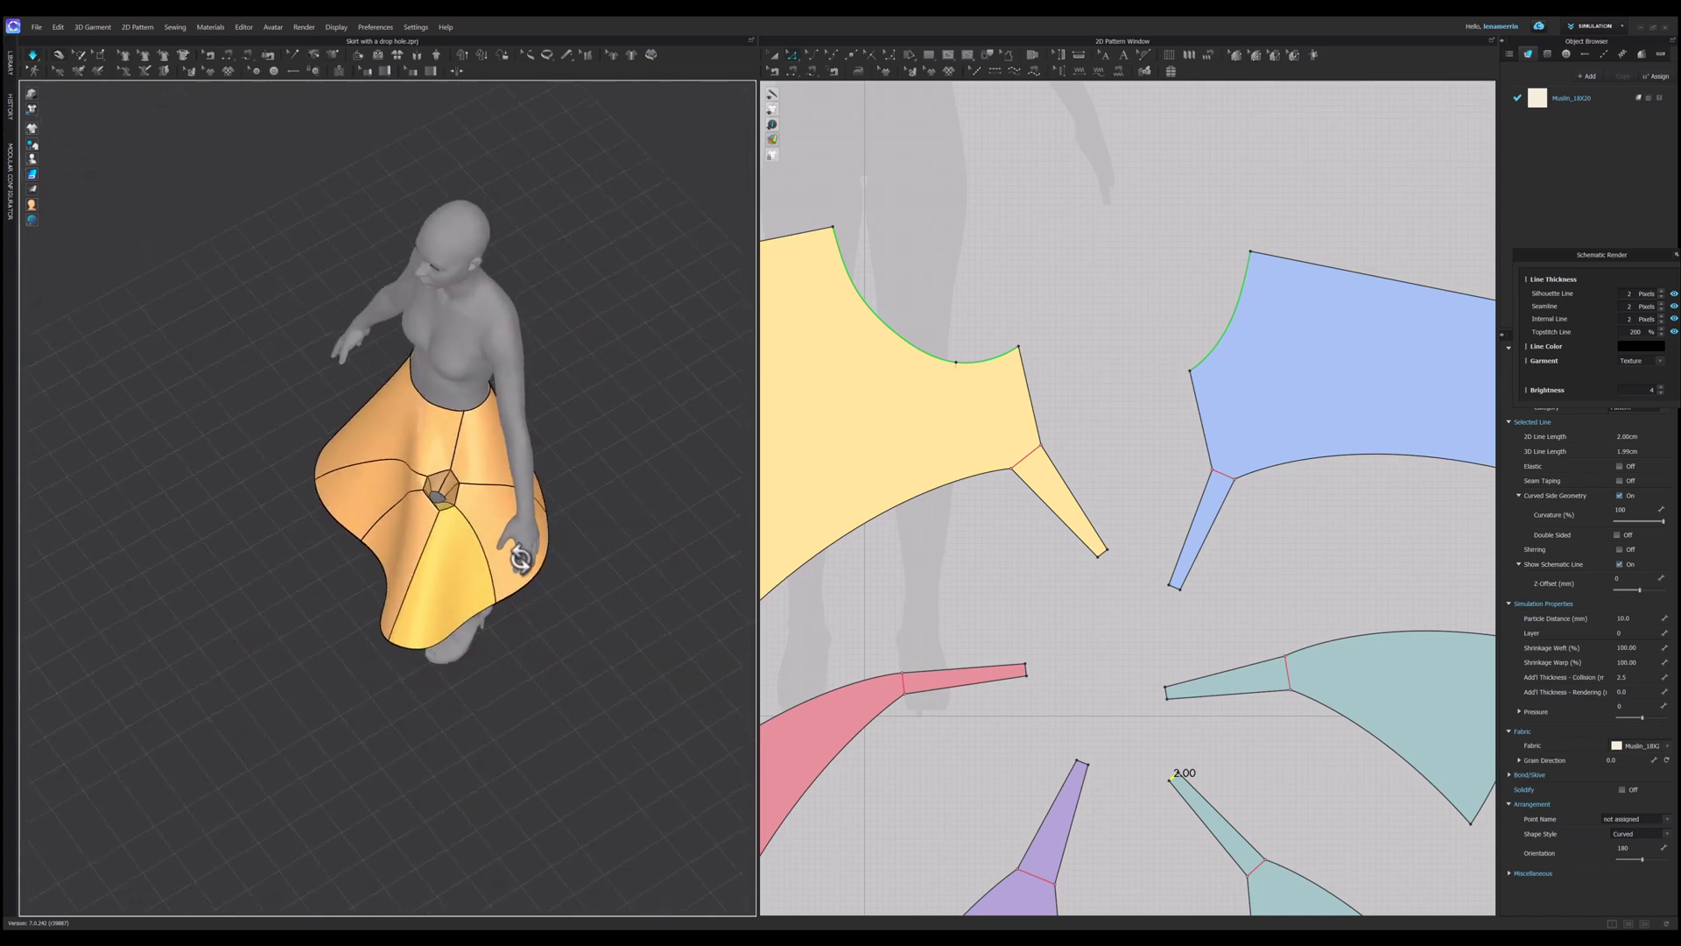
scroll(462, 487, "up", 5)
right_click_drag(461, 484, 565, 472)
scroll(556, 471, "down", 3)
middle_click_drag(545, 440, 510, 480)
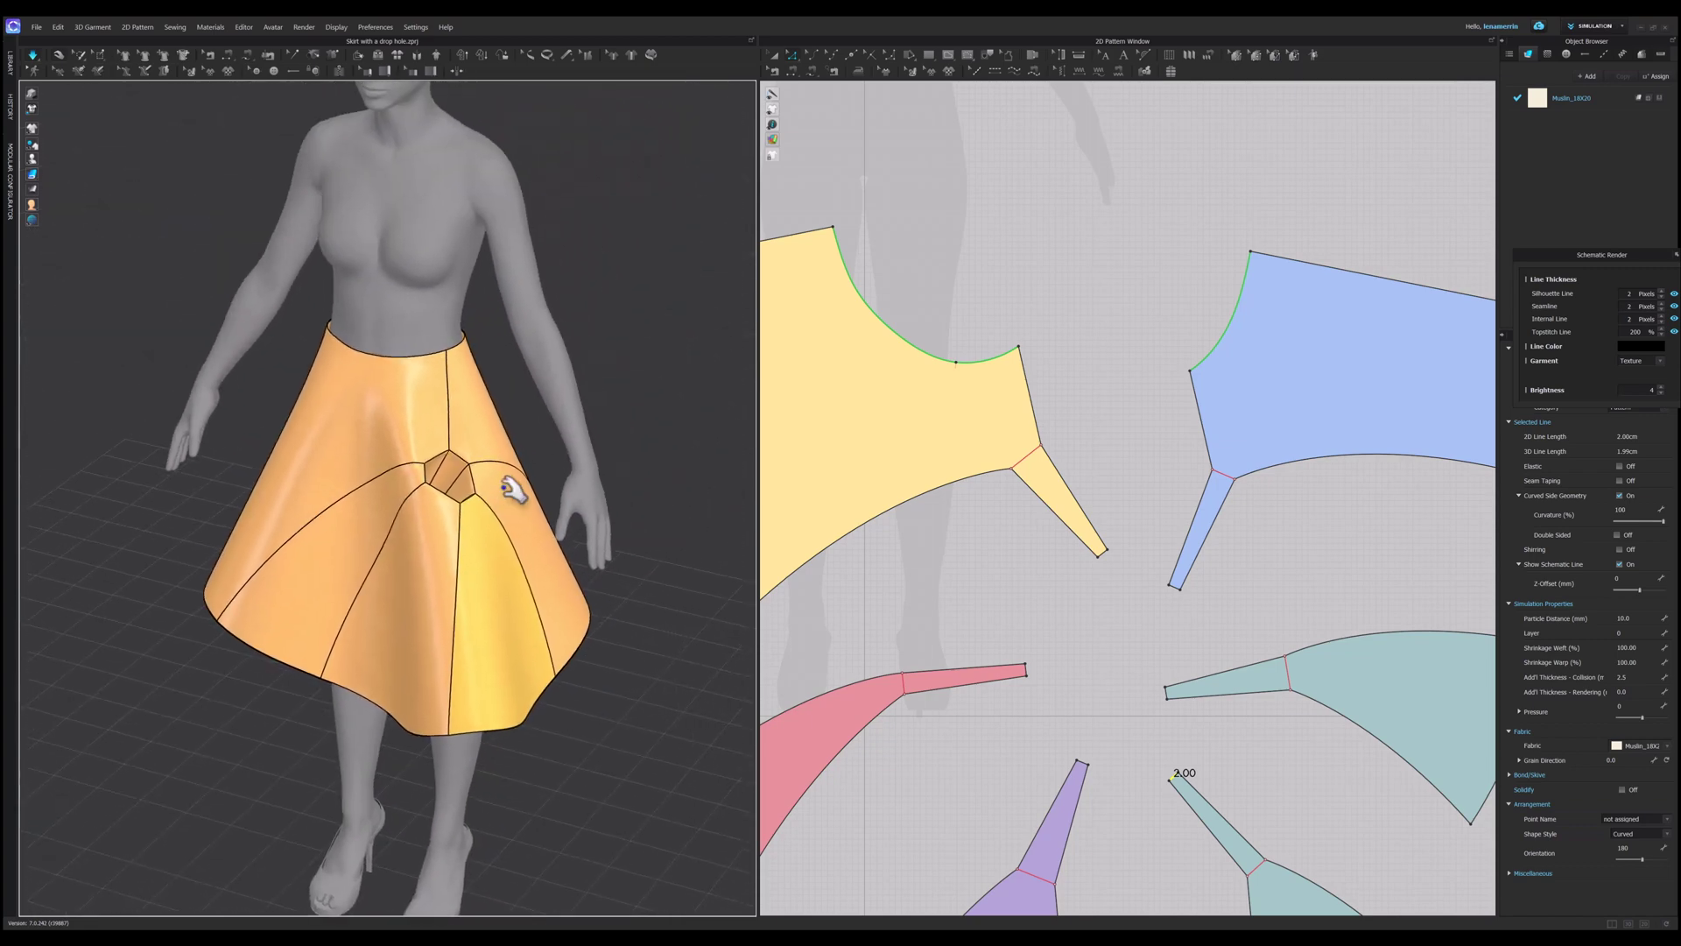
scroll(1235, 499, "down", 2)
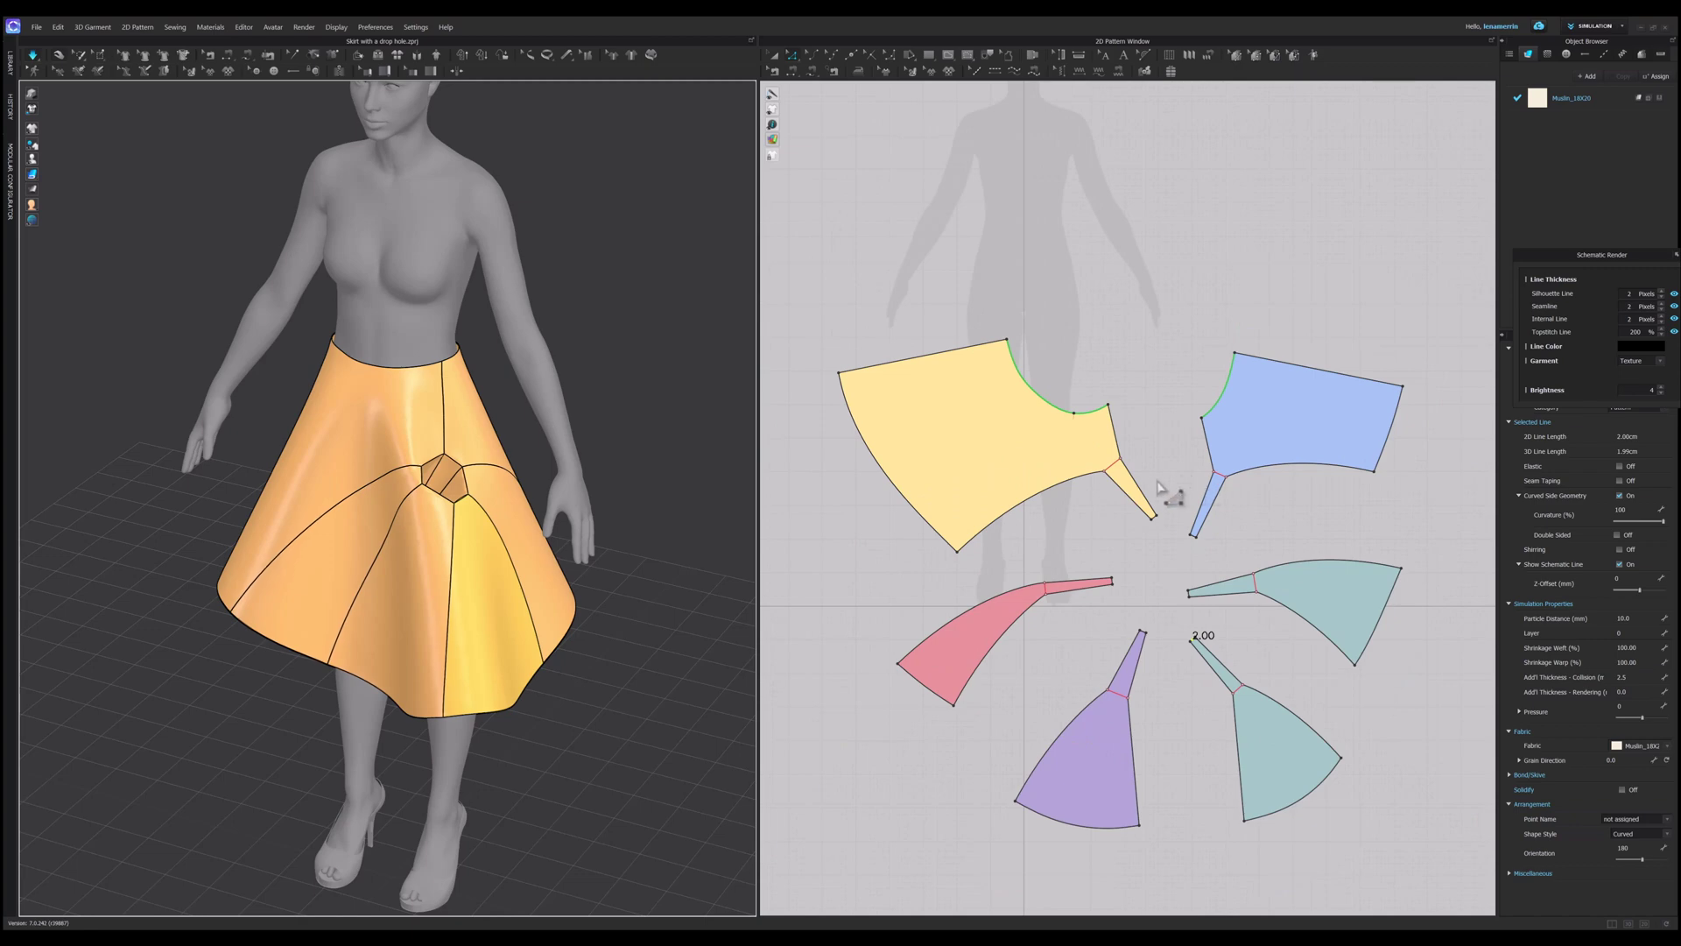
Step: Set the particle distance of all skirt panels to 5 mm and simulate the refined drape around the drop hole
left_click_drag(821, 278, 1471, 882)
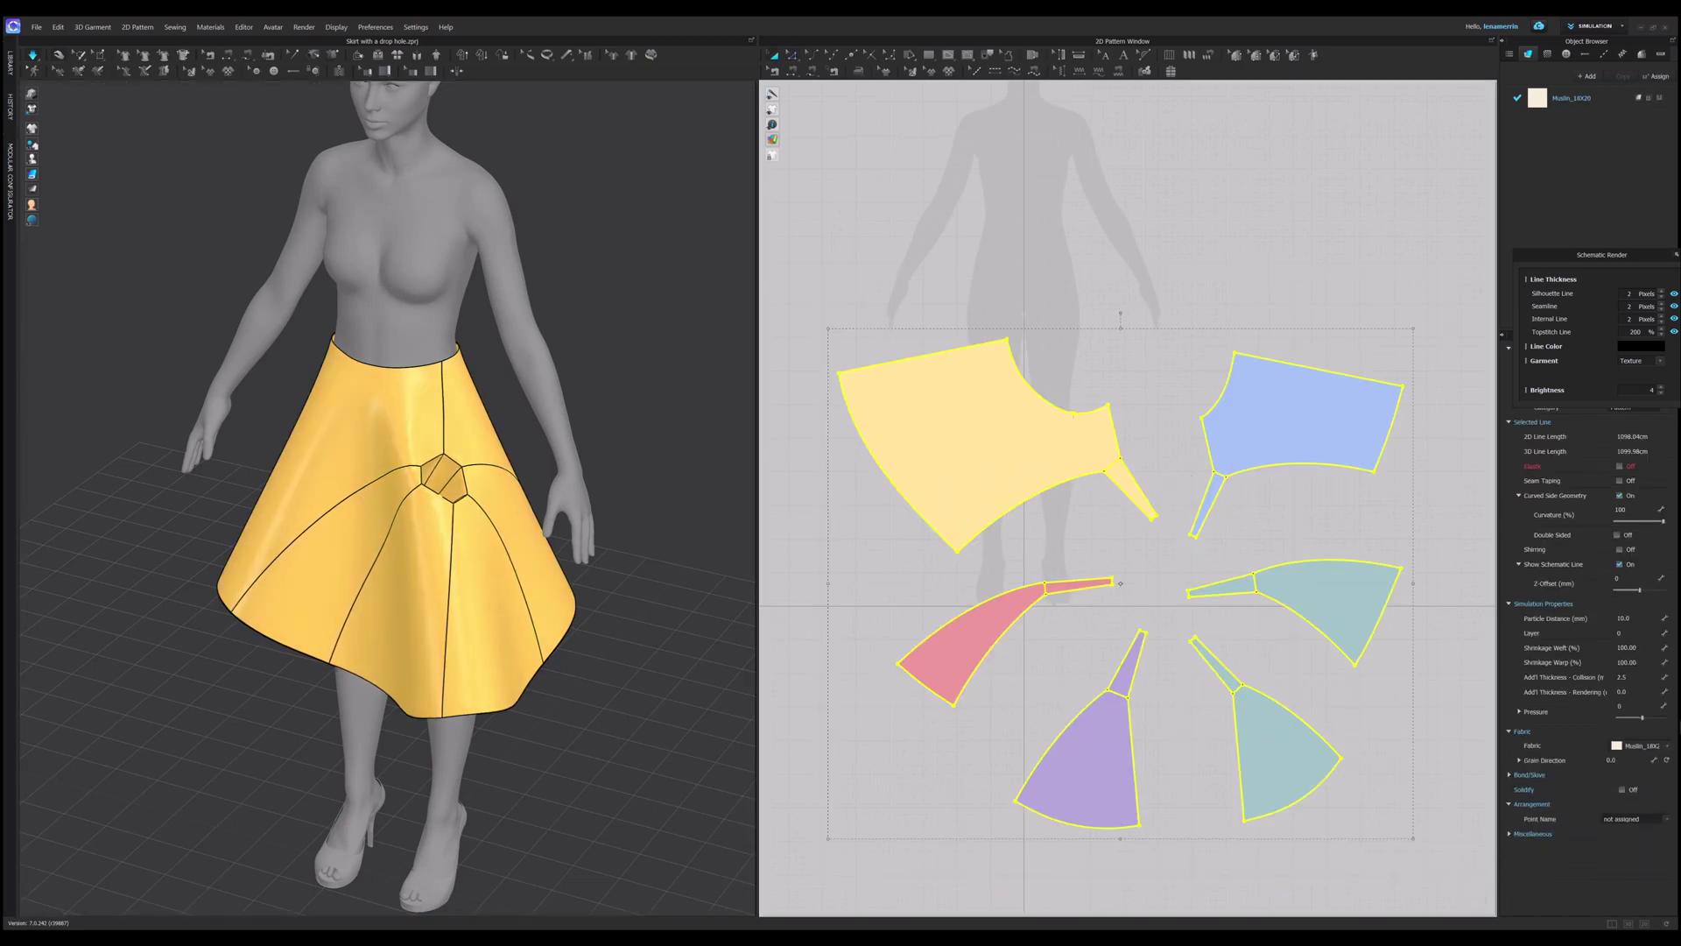
left_click(1636, 619)
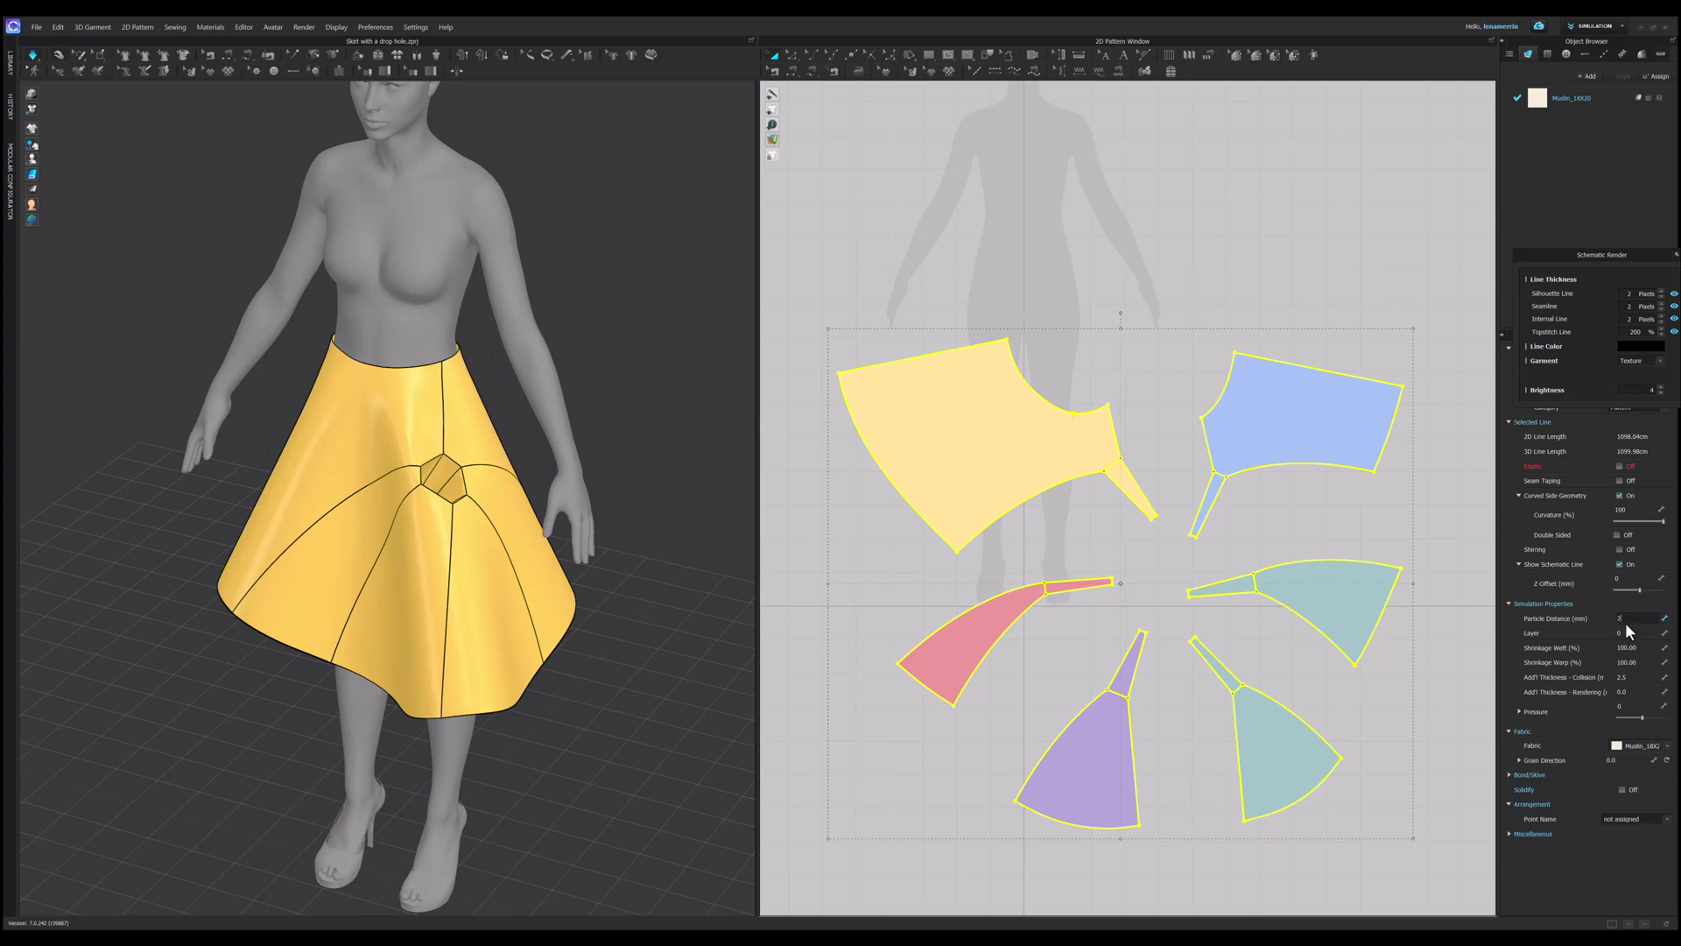
type("2")
key("Return")
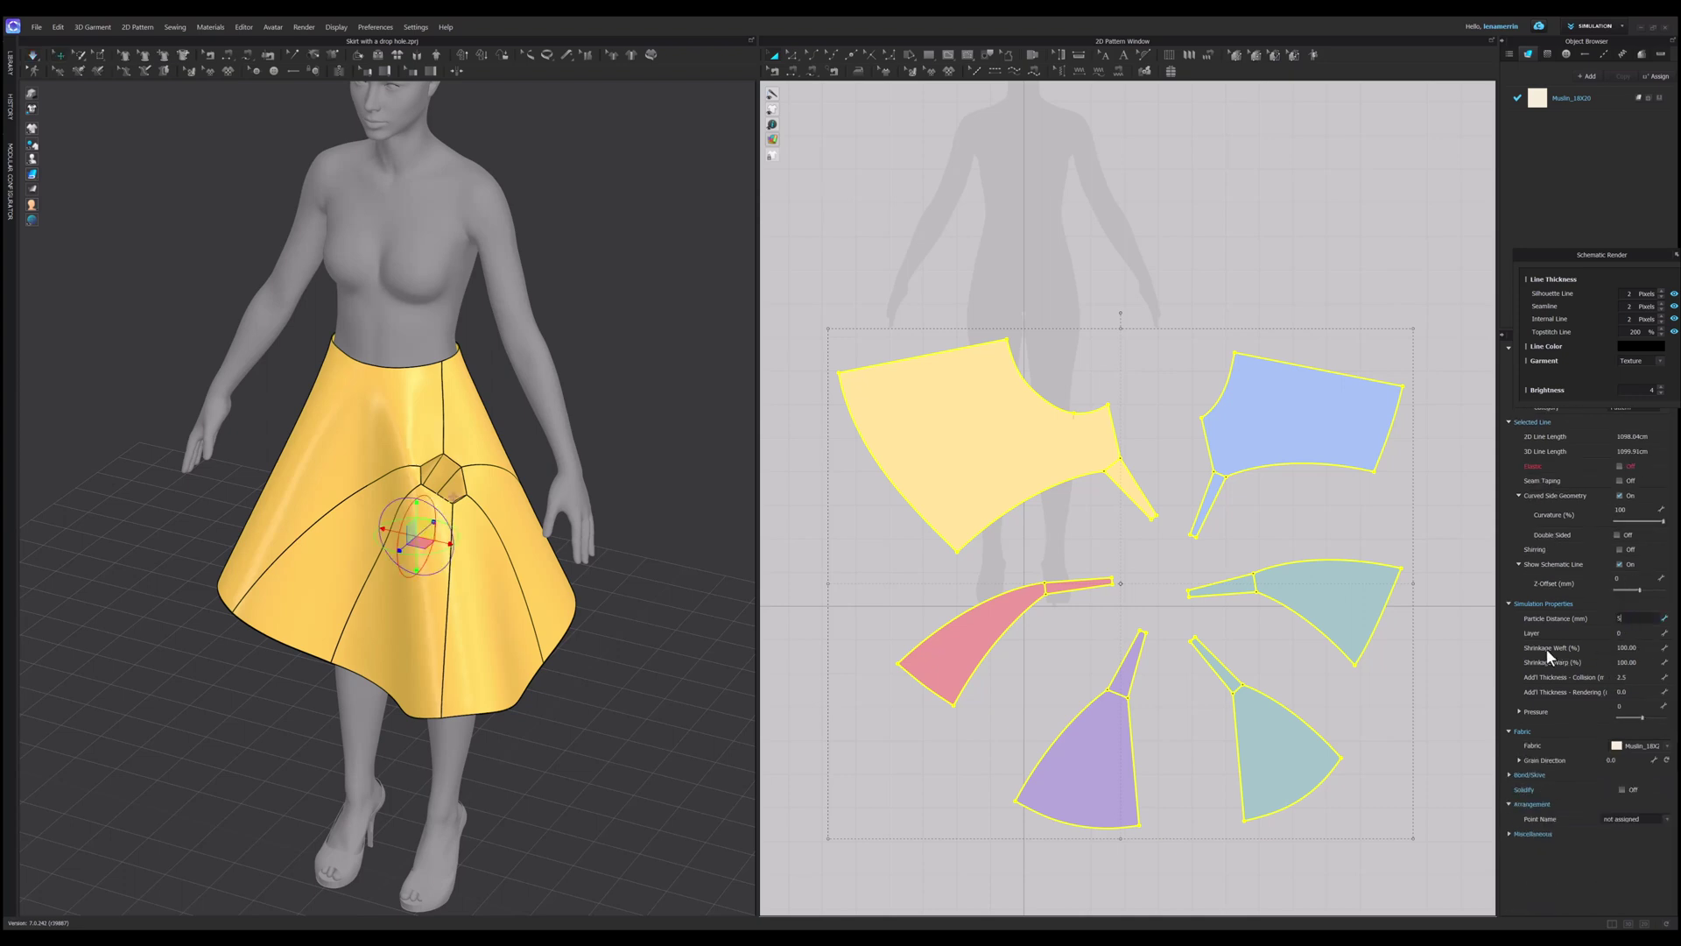
type("5")
key("Return")
scroll(493, 526, "down", 2)
key("space")
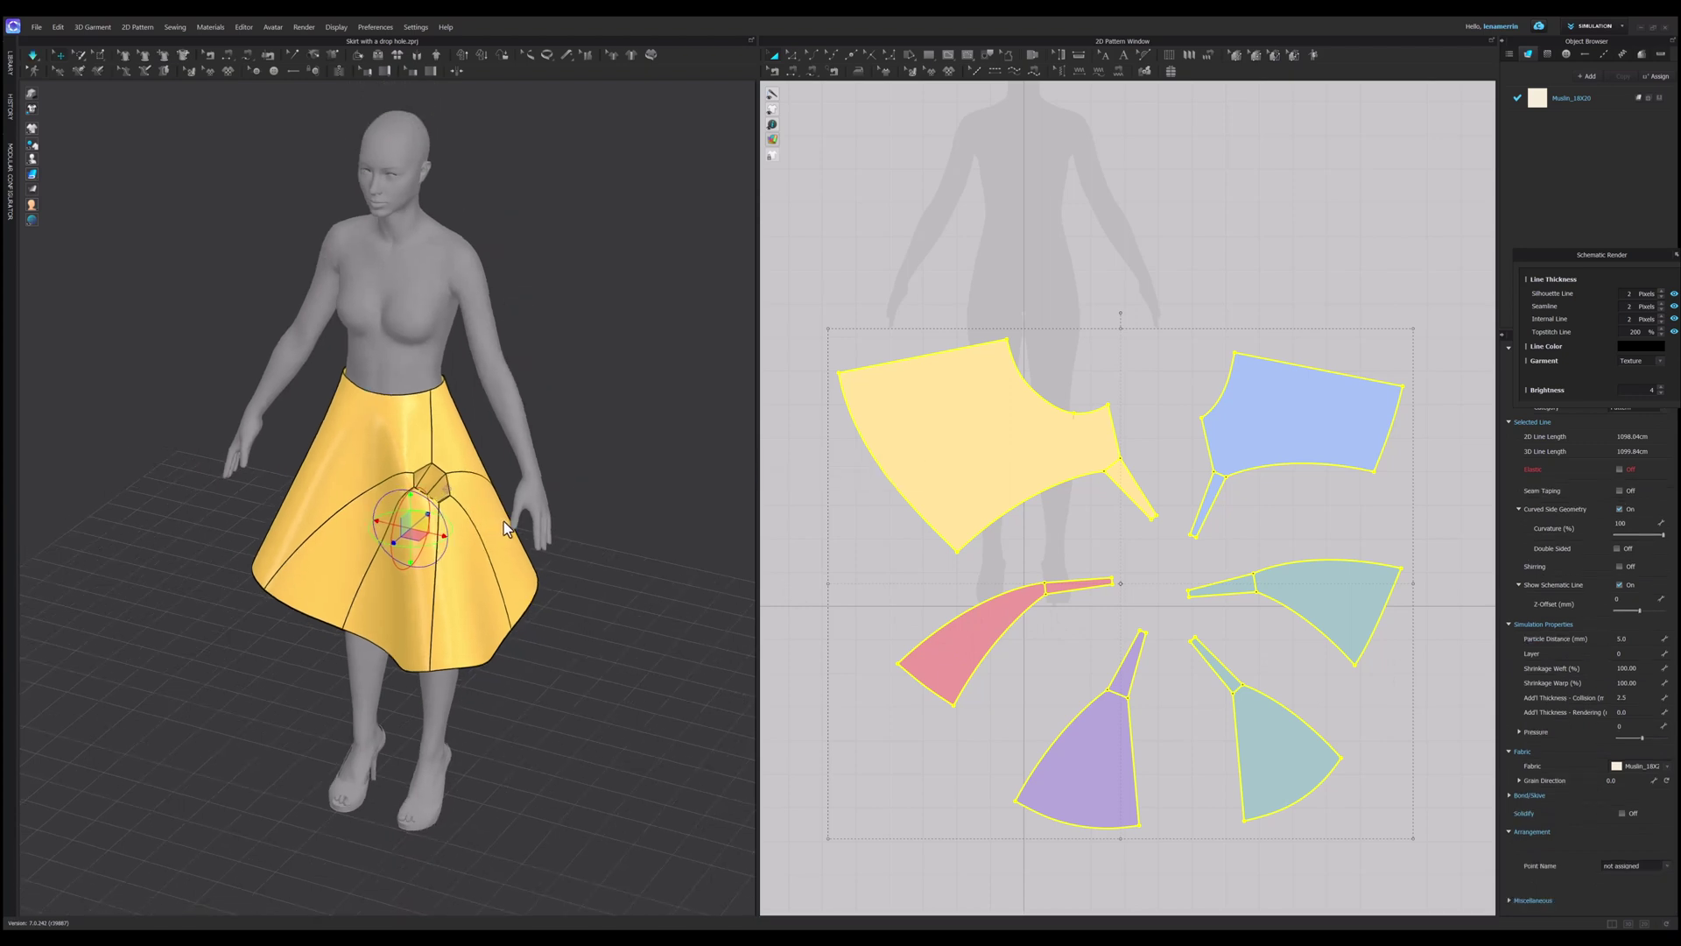
left_click(505, 522)
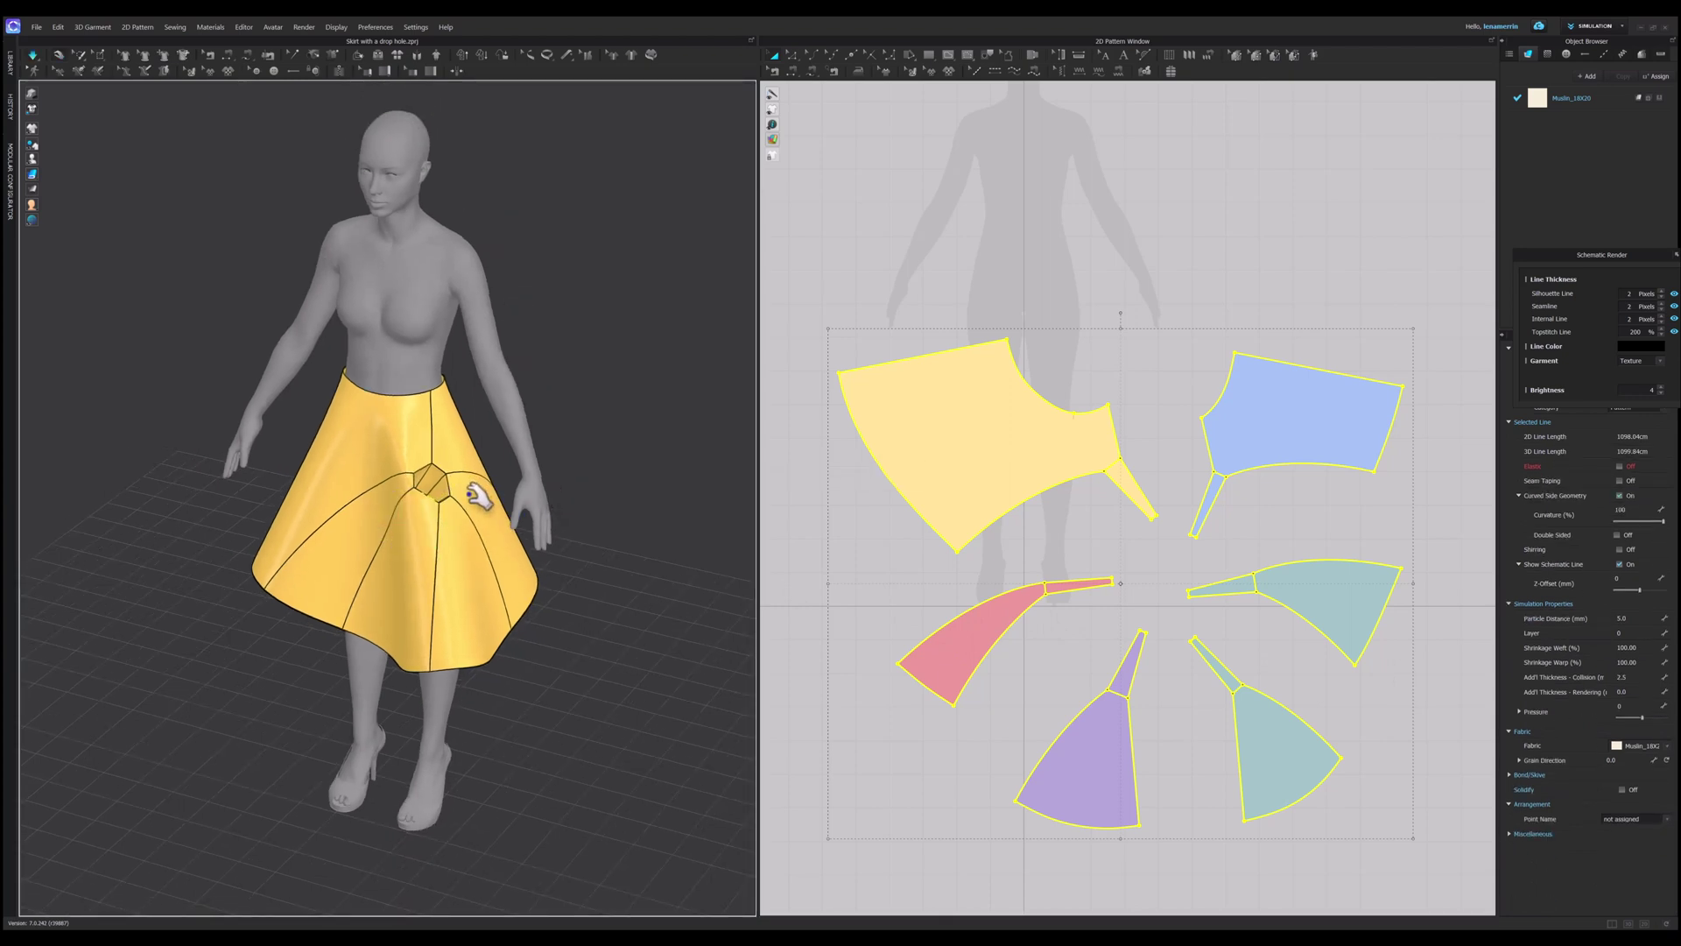
scroll(480, 496, "up", 2)
left_click(445, 451)
left_click(1166, 440)
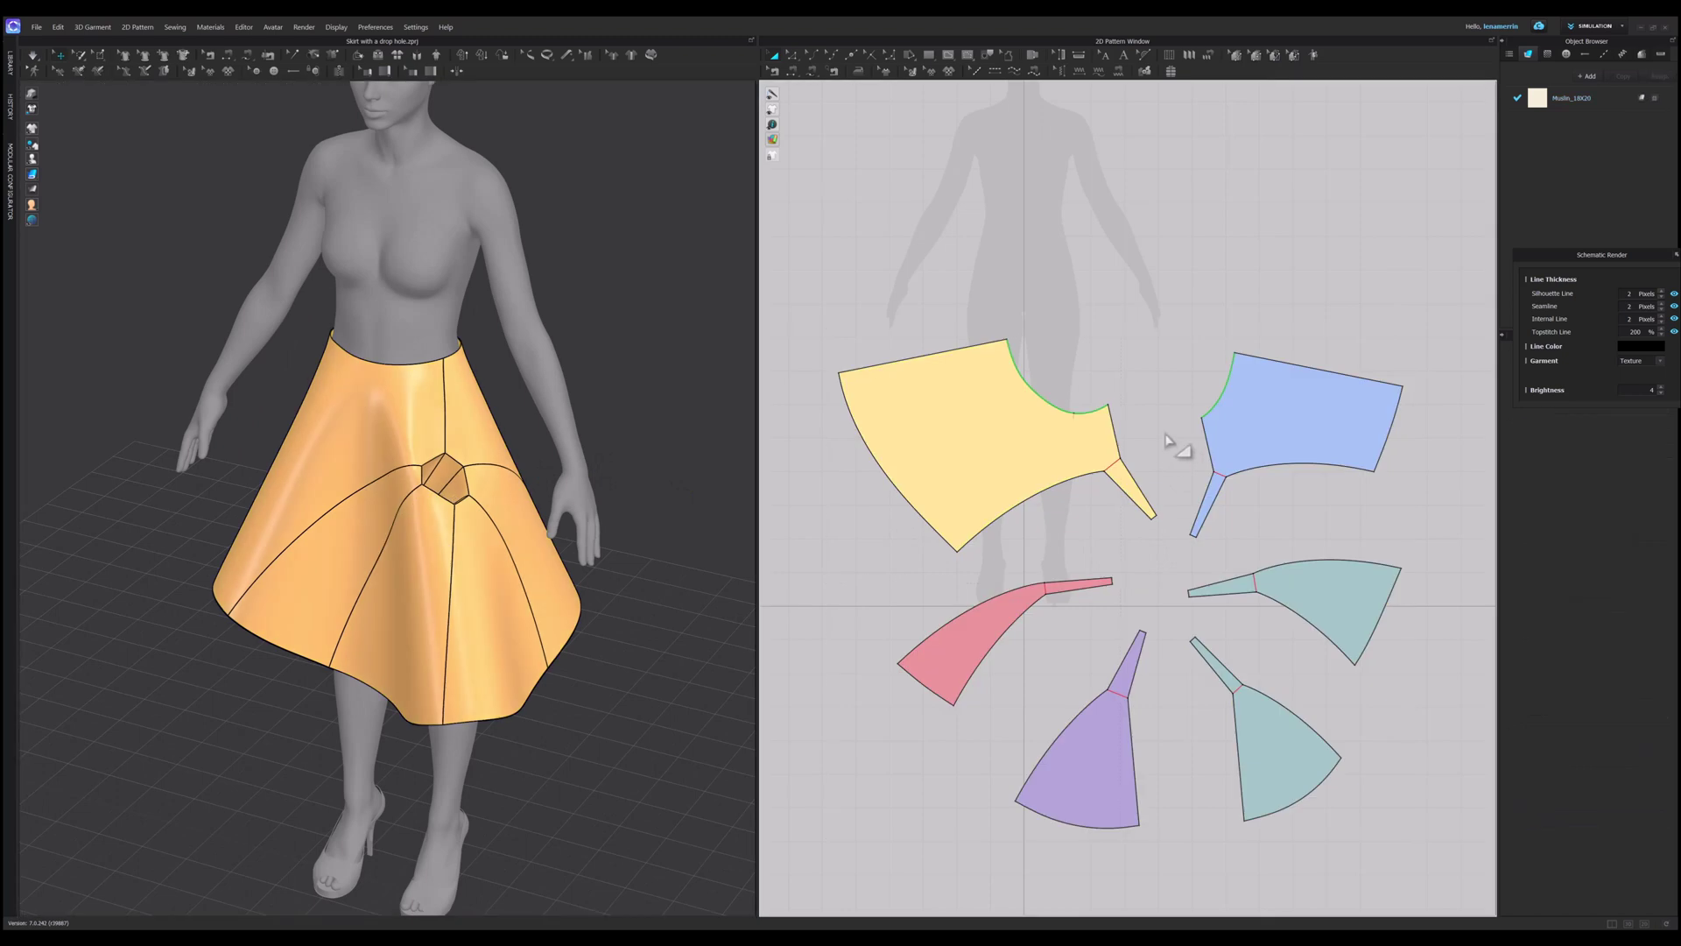
Step: Lock all pattern outlines and delete the internal fold lines between the panels and their extensions
right_click(1142, 408)
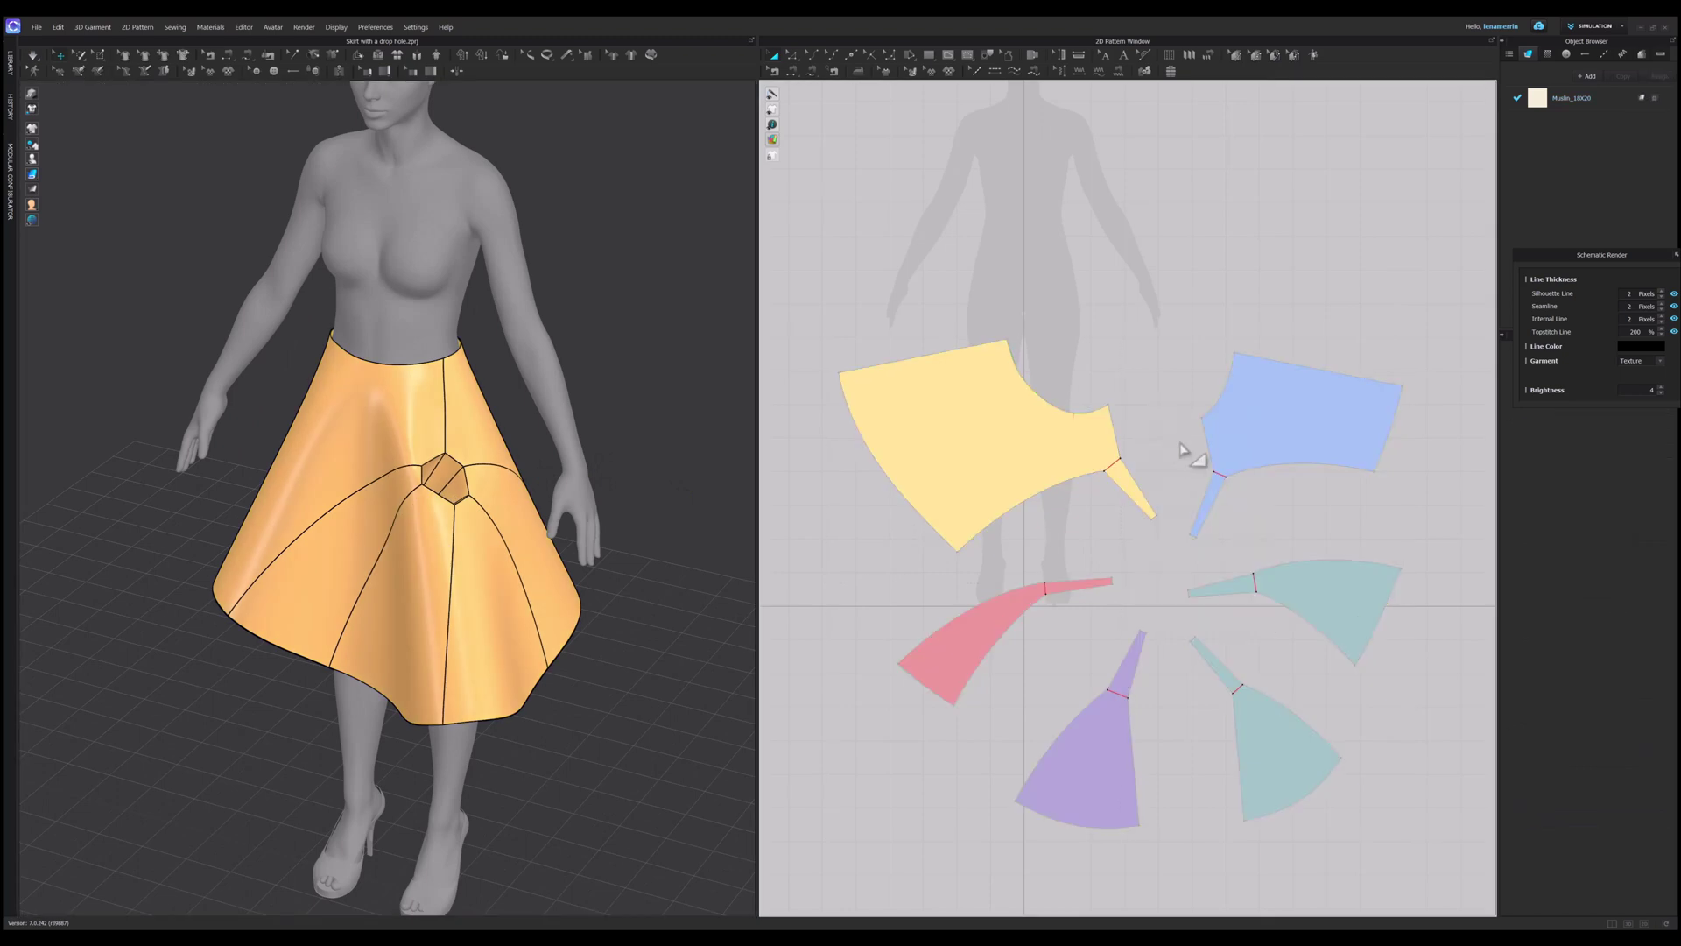
left_click(1176, 445)
left_click_drag(1286, 718, 1285, 714)
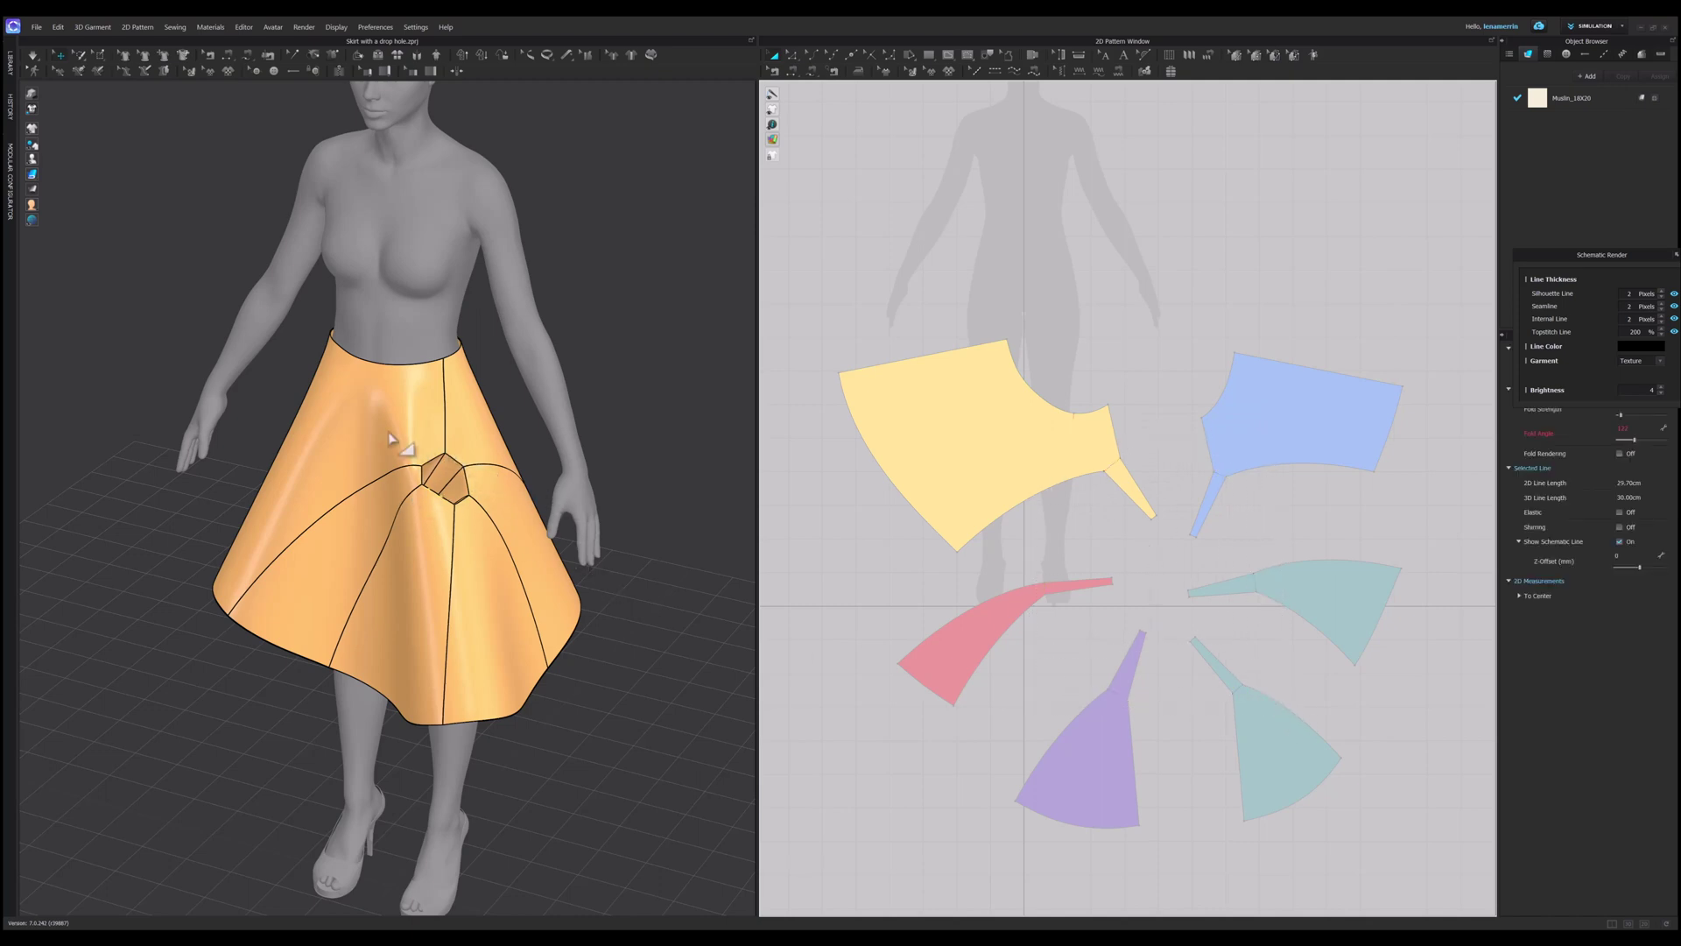
Step: Simulate the skirt without the fold lines and examine the drop hole from the front
key("space")
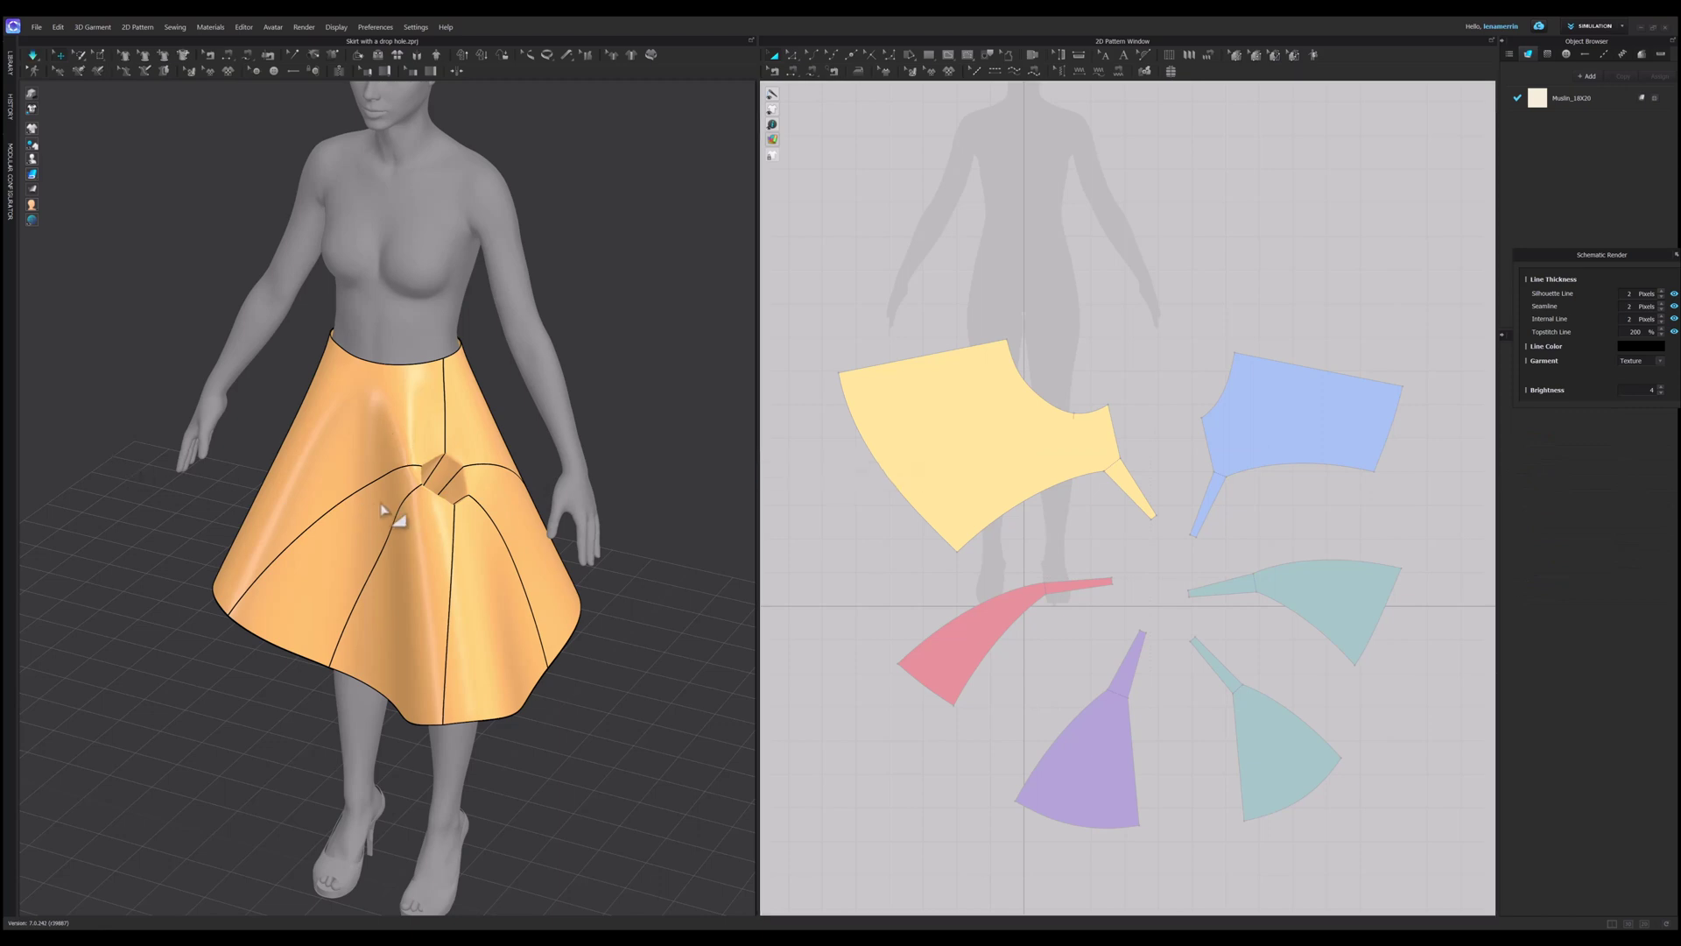
left_click(451, 501)
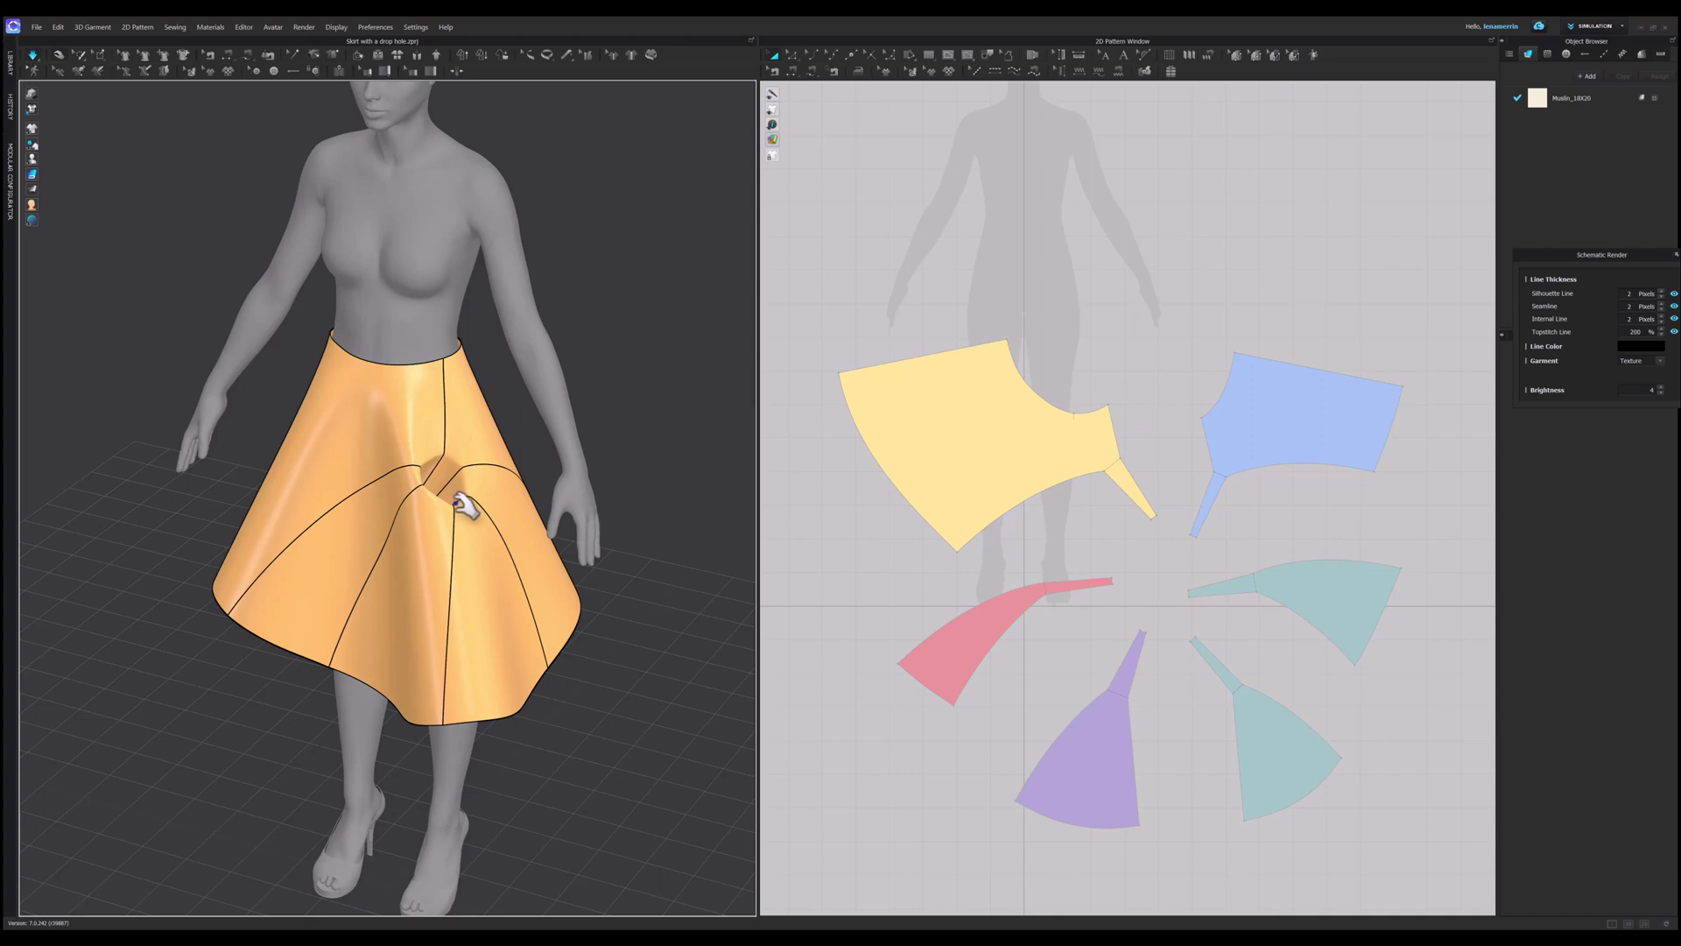
right_click_drag(447, 517, 516, 536)
left_click(425, 535)
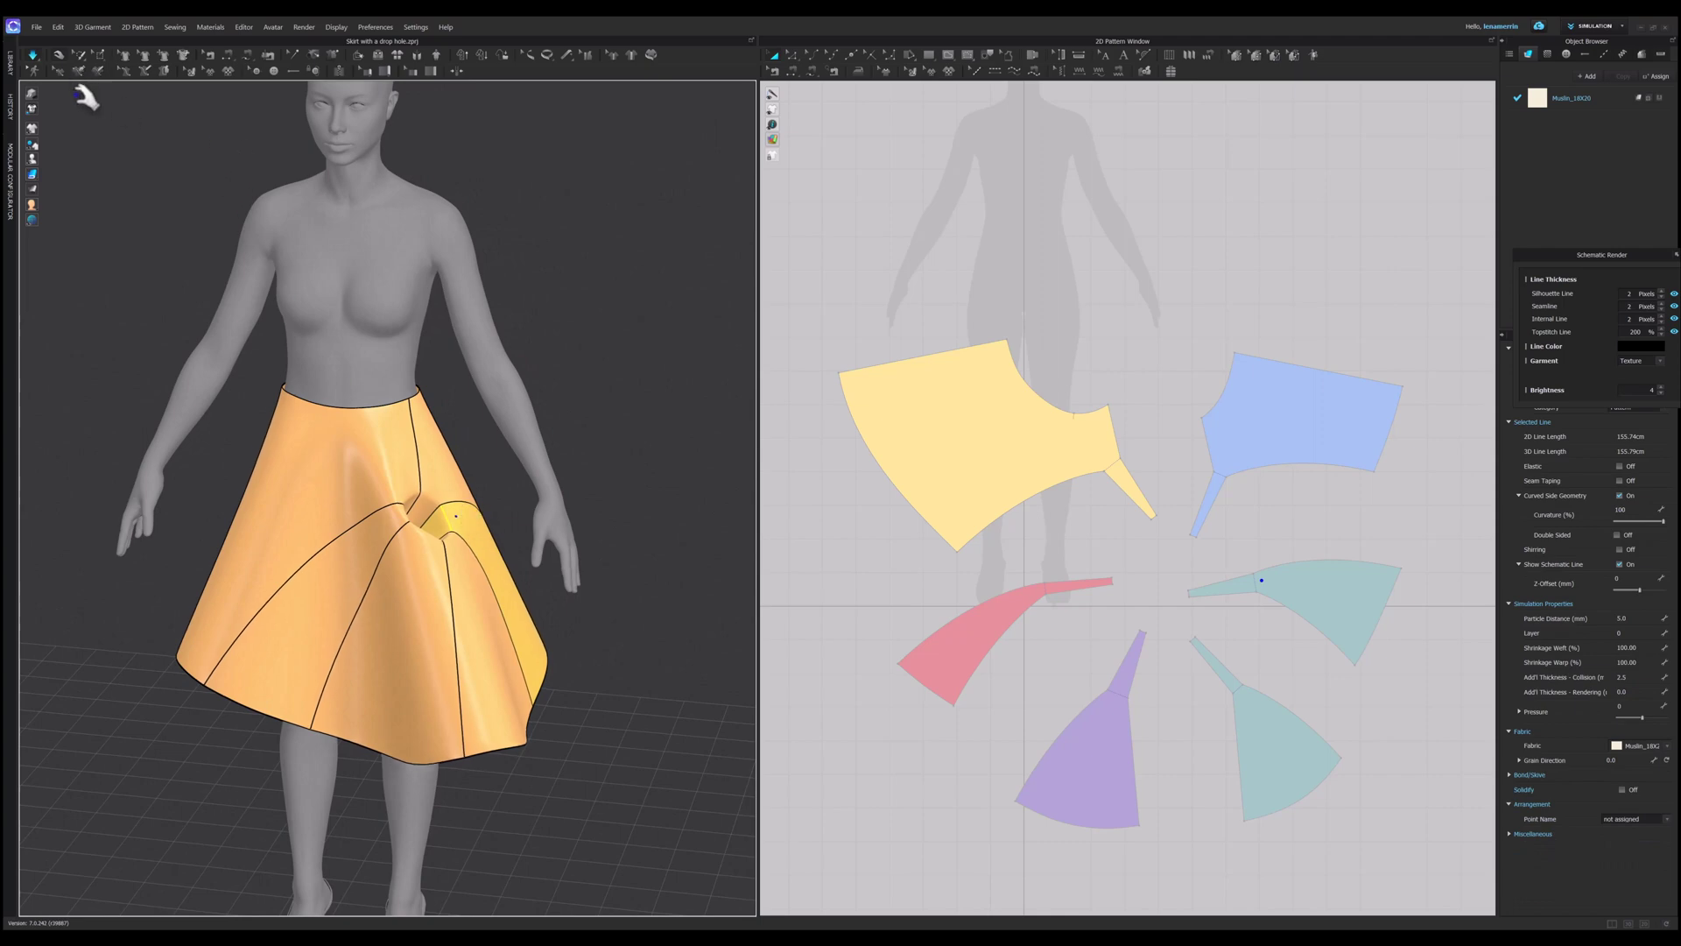
Step: Add the Silk_Faille fabric from the library and assign it to all skirt panels, unlocking all pattern outlines to select them
left_click(11, 73)
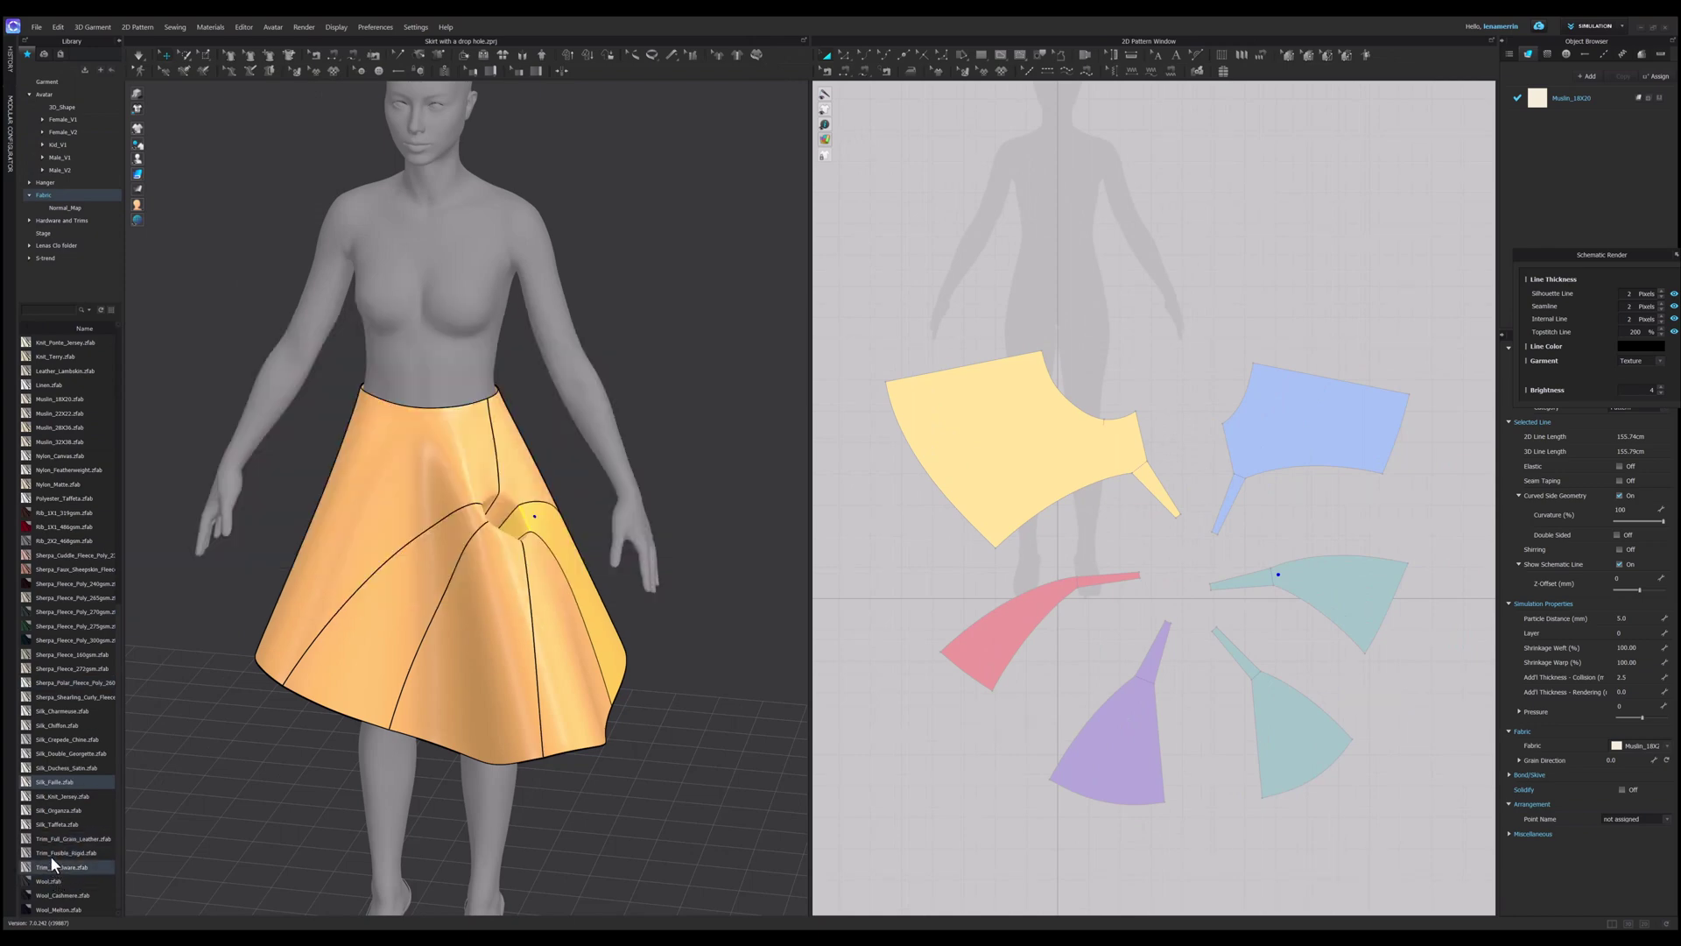
double_click(45, 781)
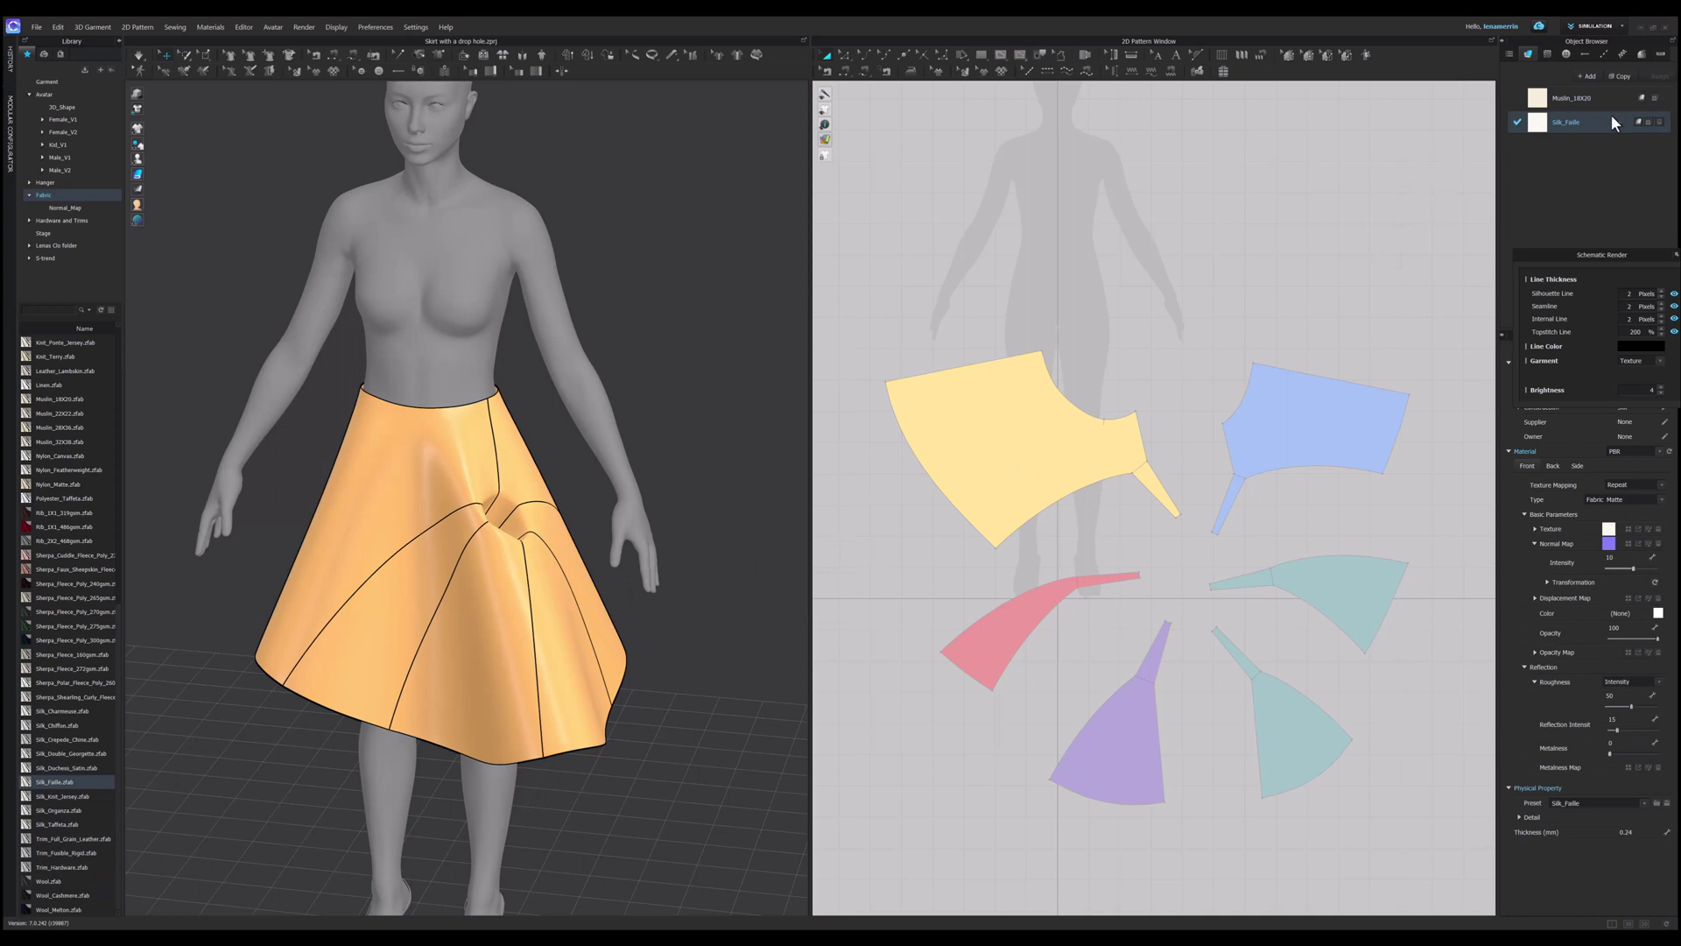
scroll(1134, 324, "down", 3)
left_click_drag(946, 282, 1350, 643)
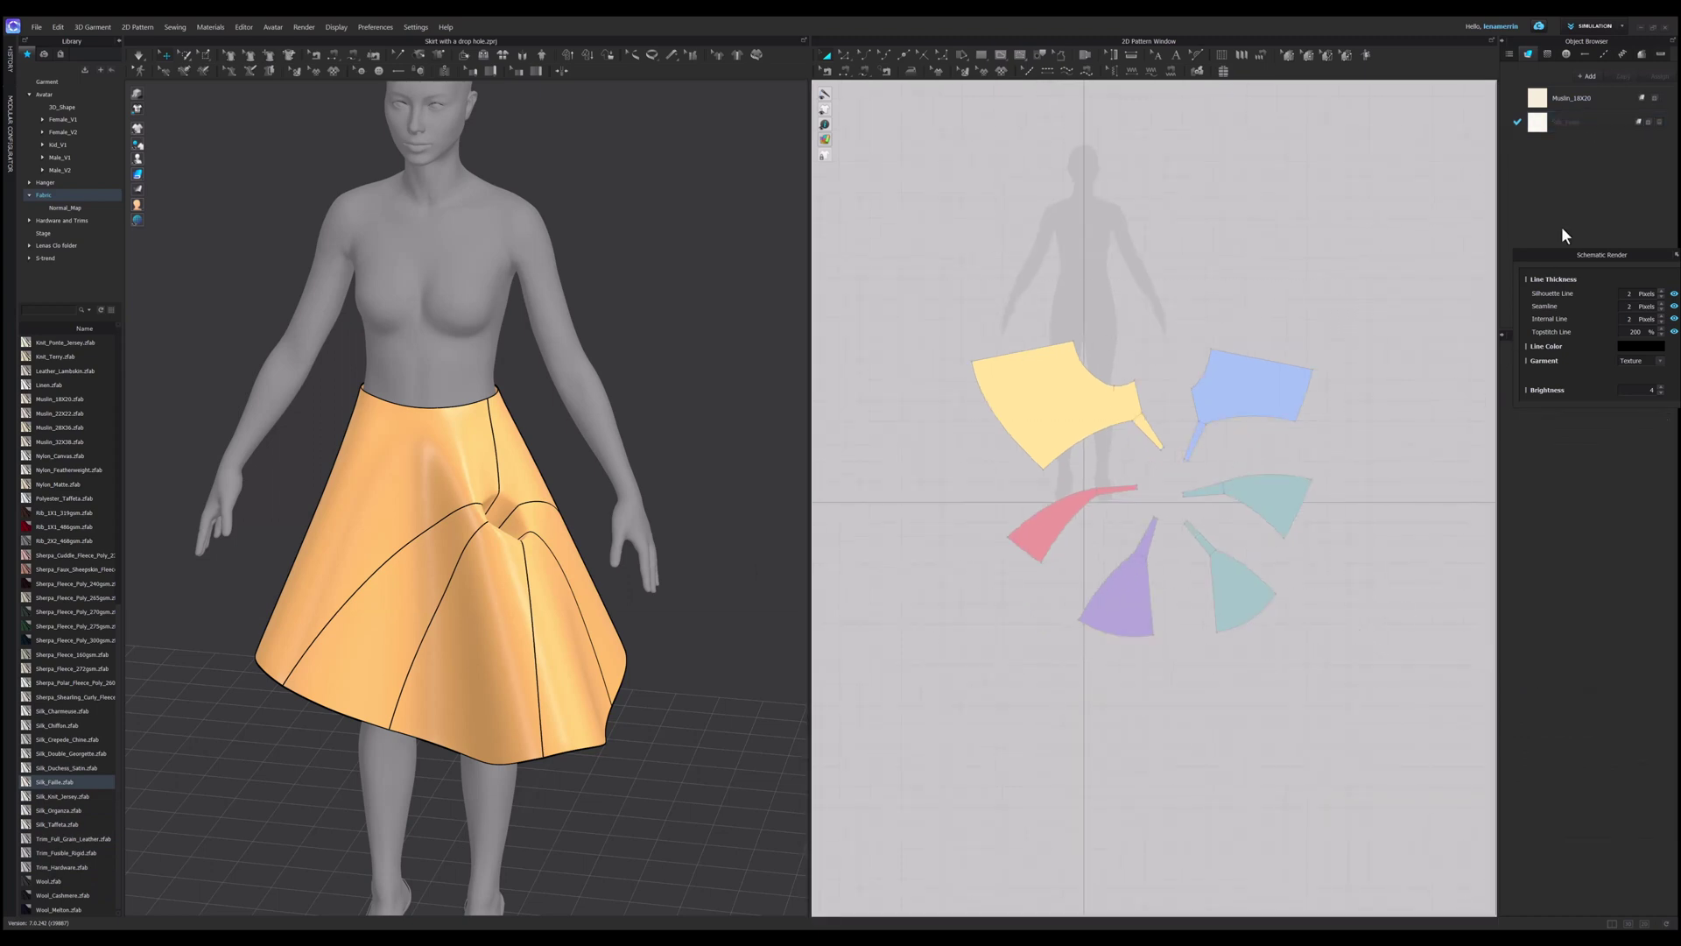
right_click(1375, 295)
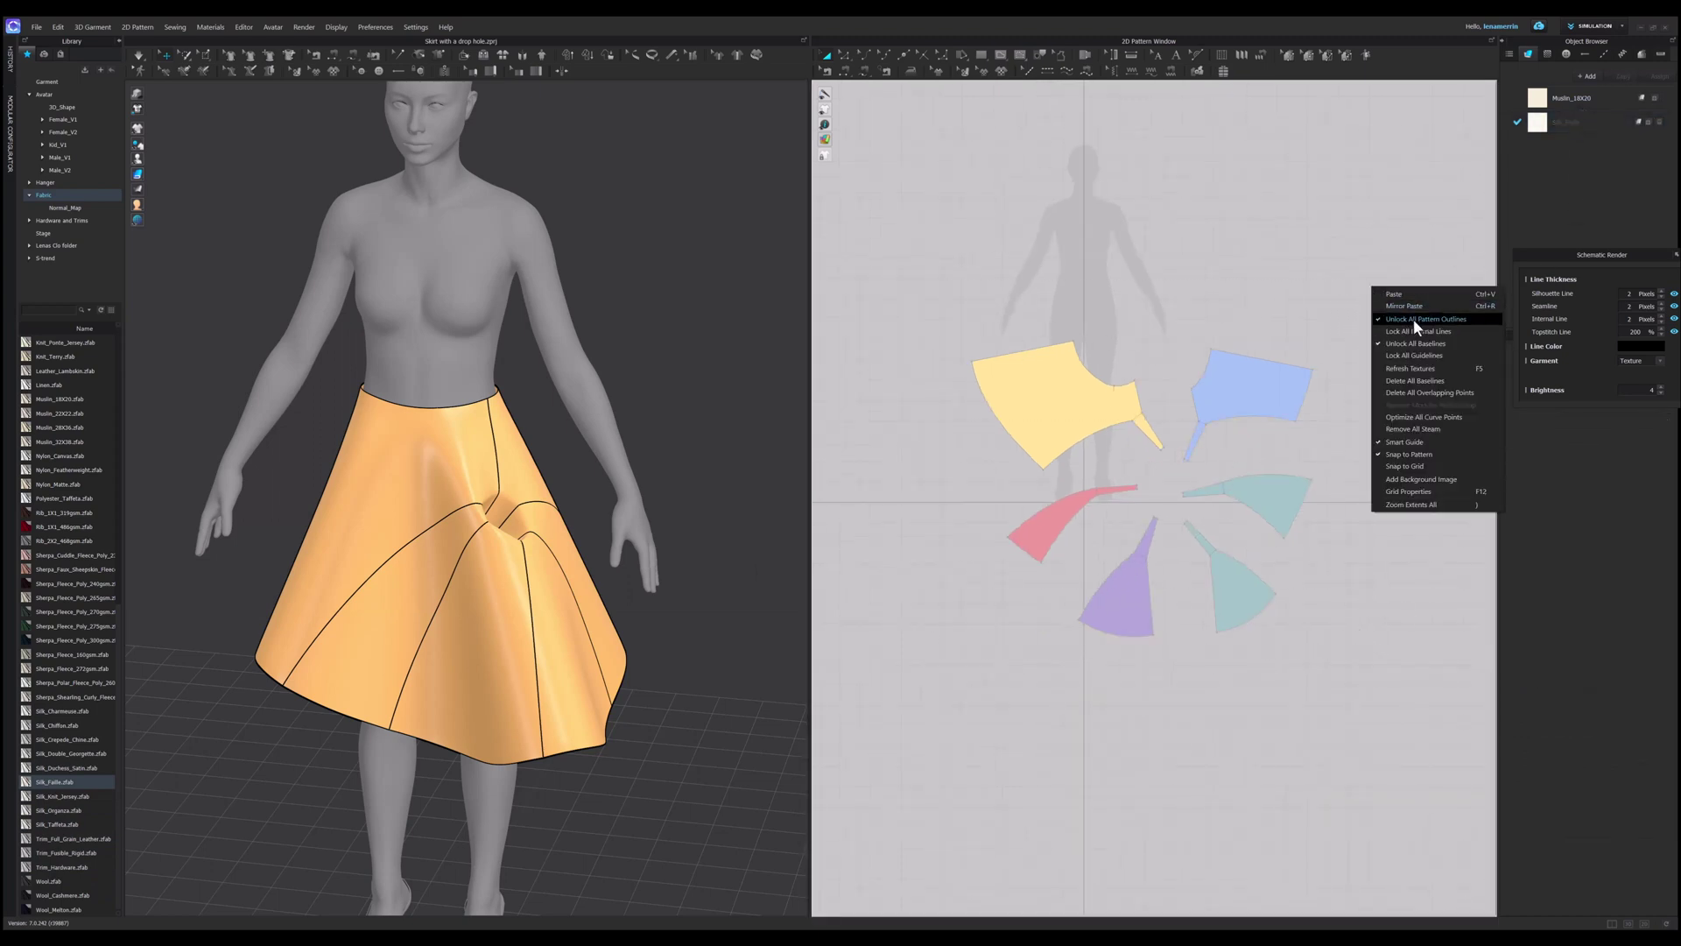
left_click(1413, 318)
key("ctrl+a")
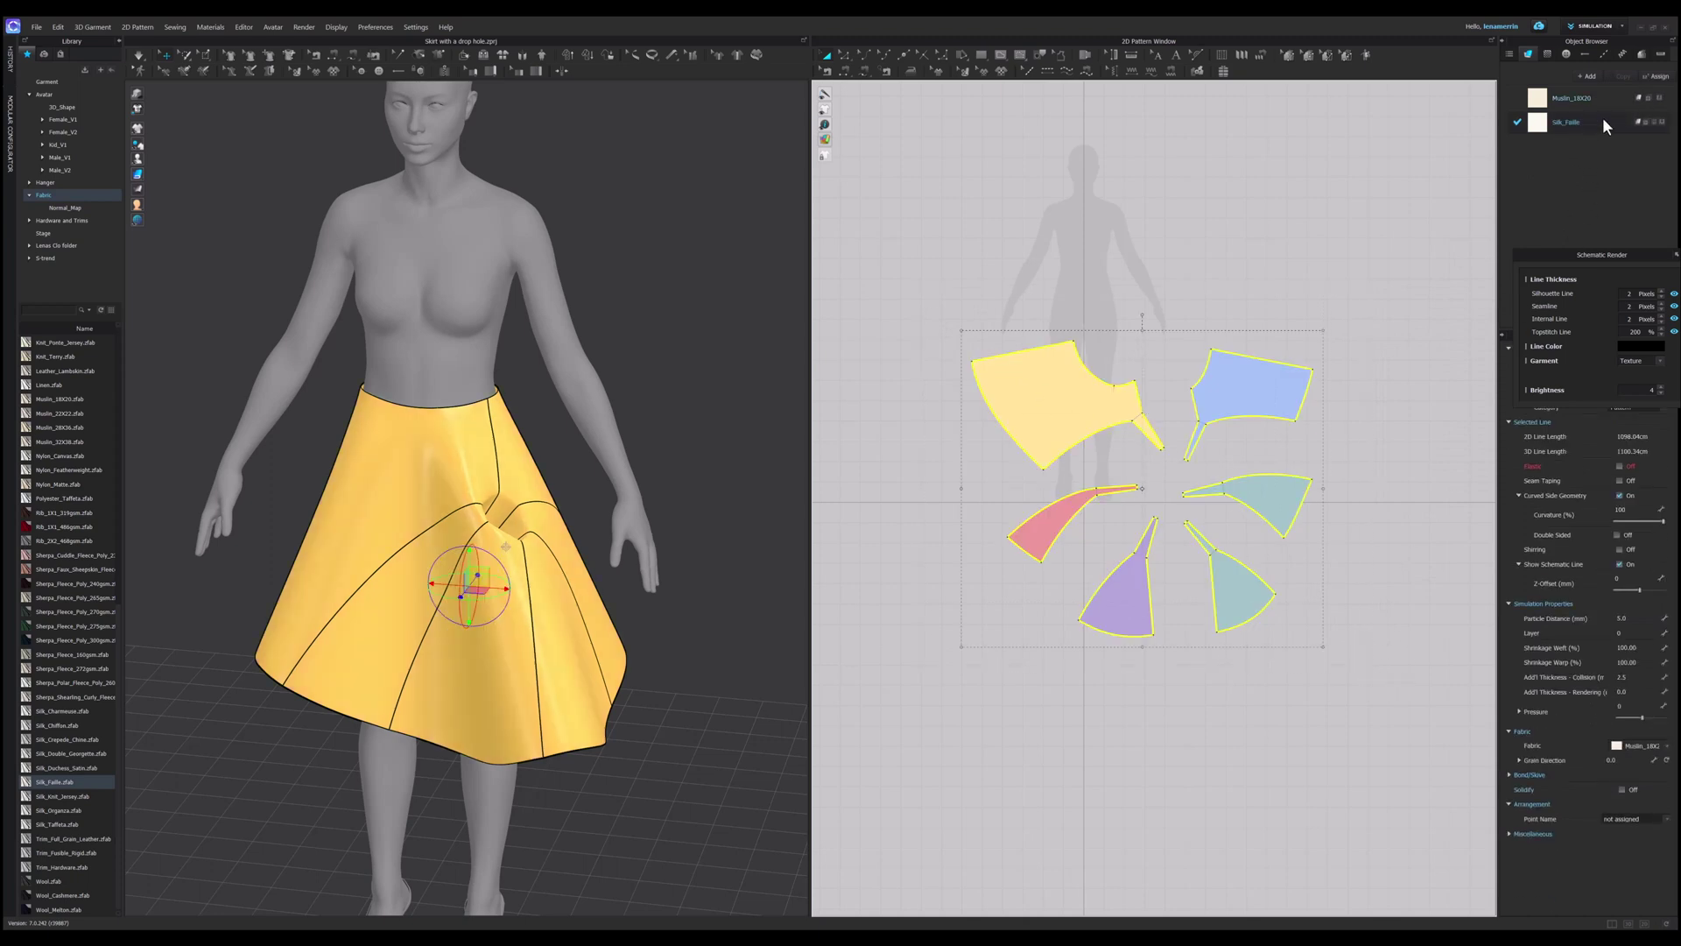
left_click(1662, 122)
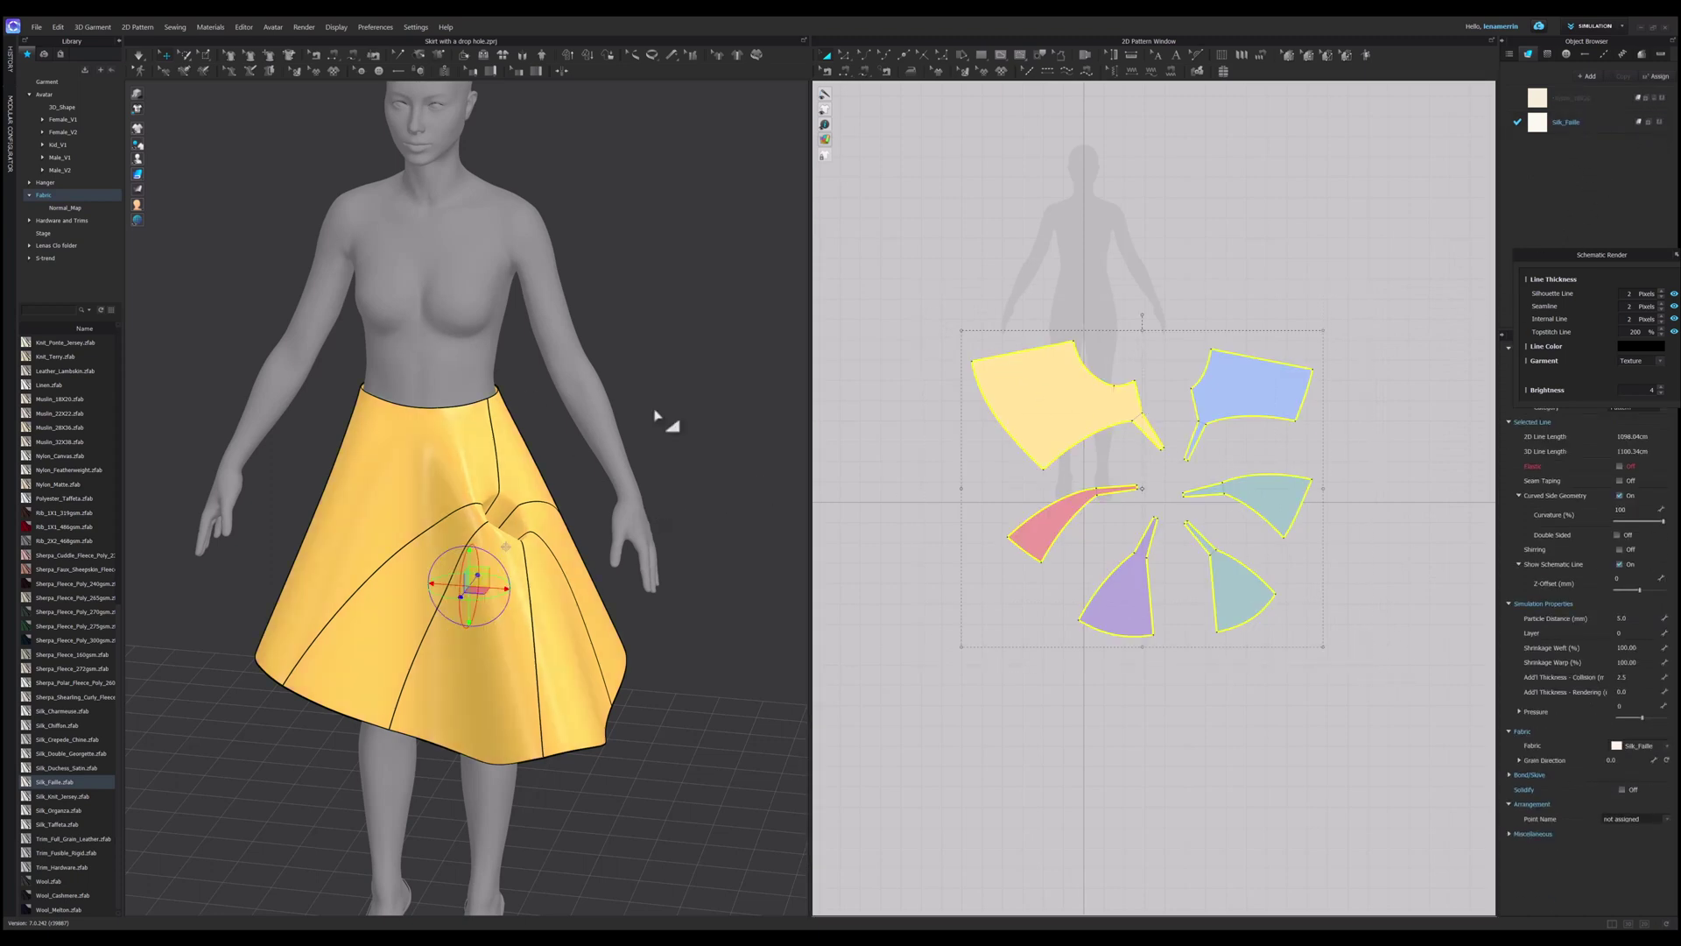
Step: Remove the strengthening from all panels and examine the simulated silk skirt from the front, the side and above
right_click(488, 445)
left_click(566, 555)
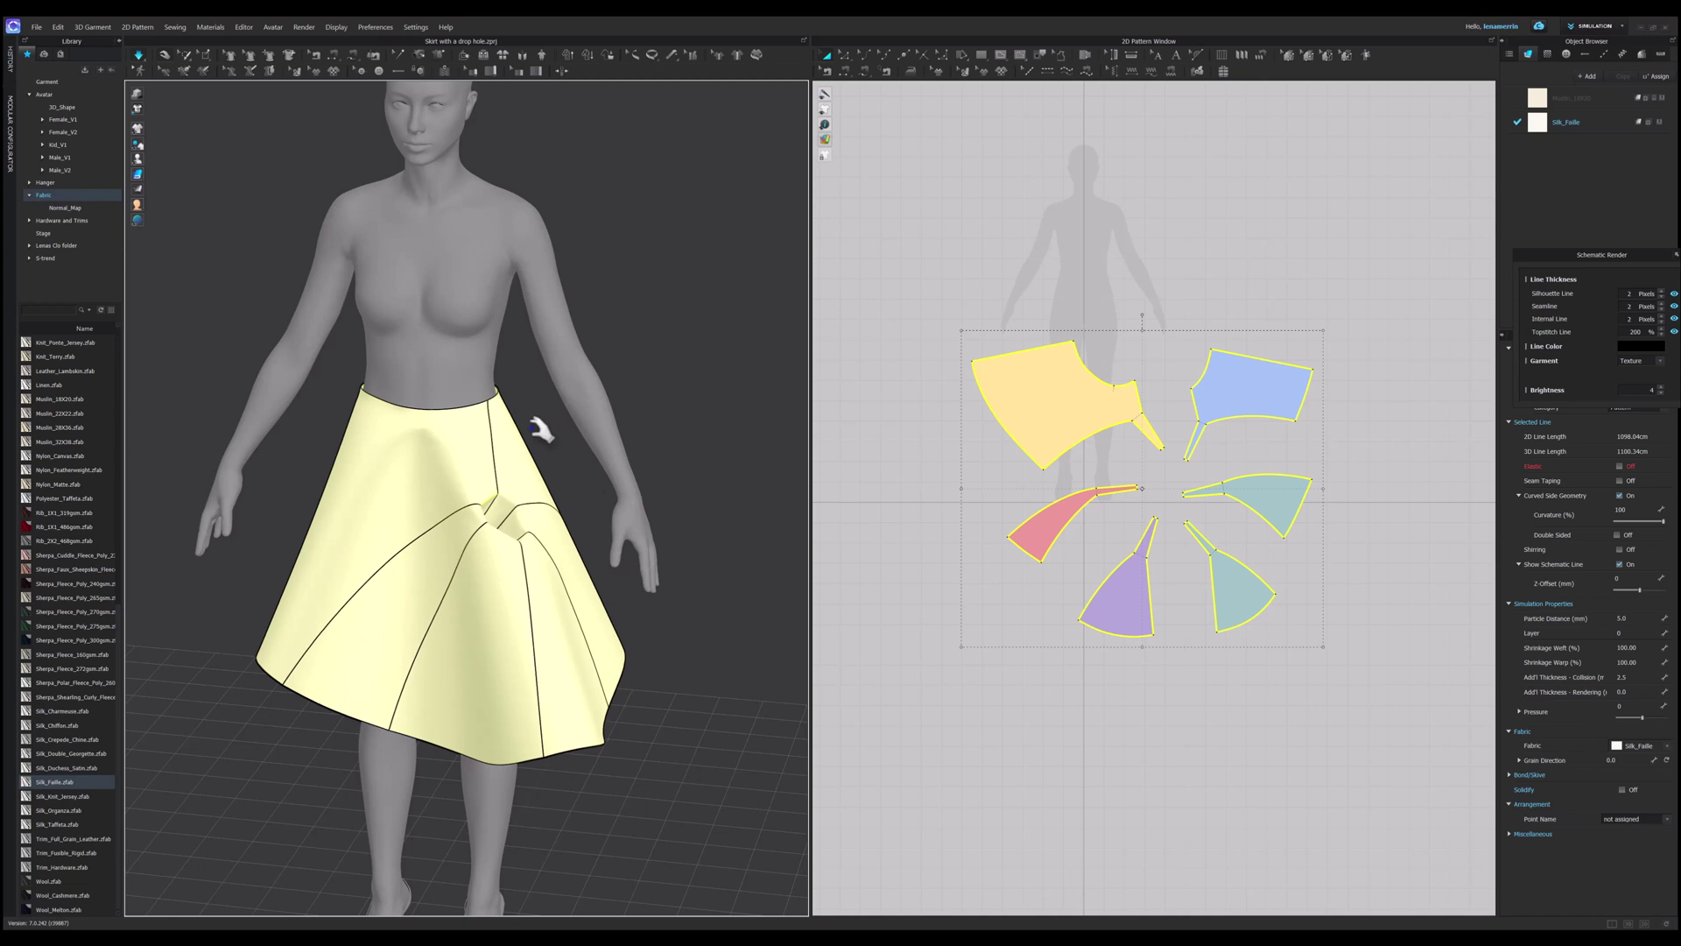
right_click_drag(570, 400, 524, 401)
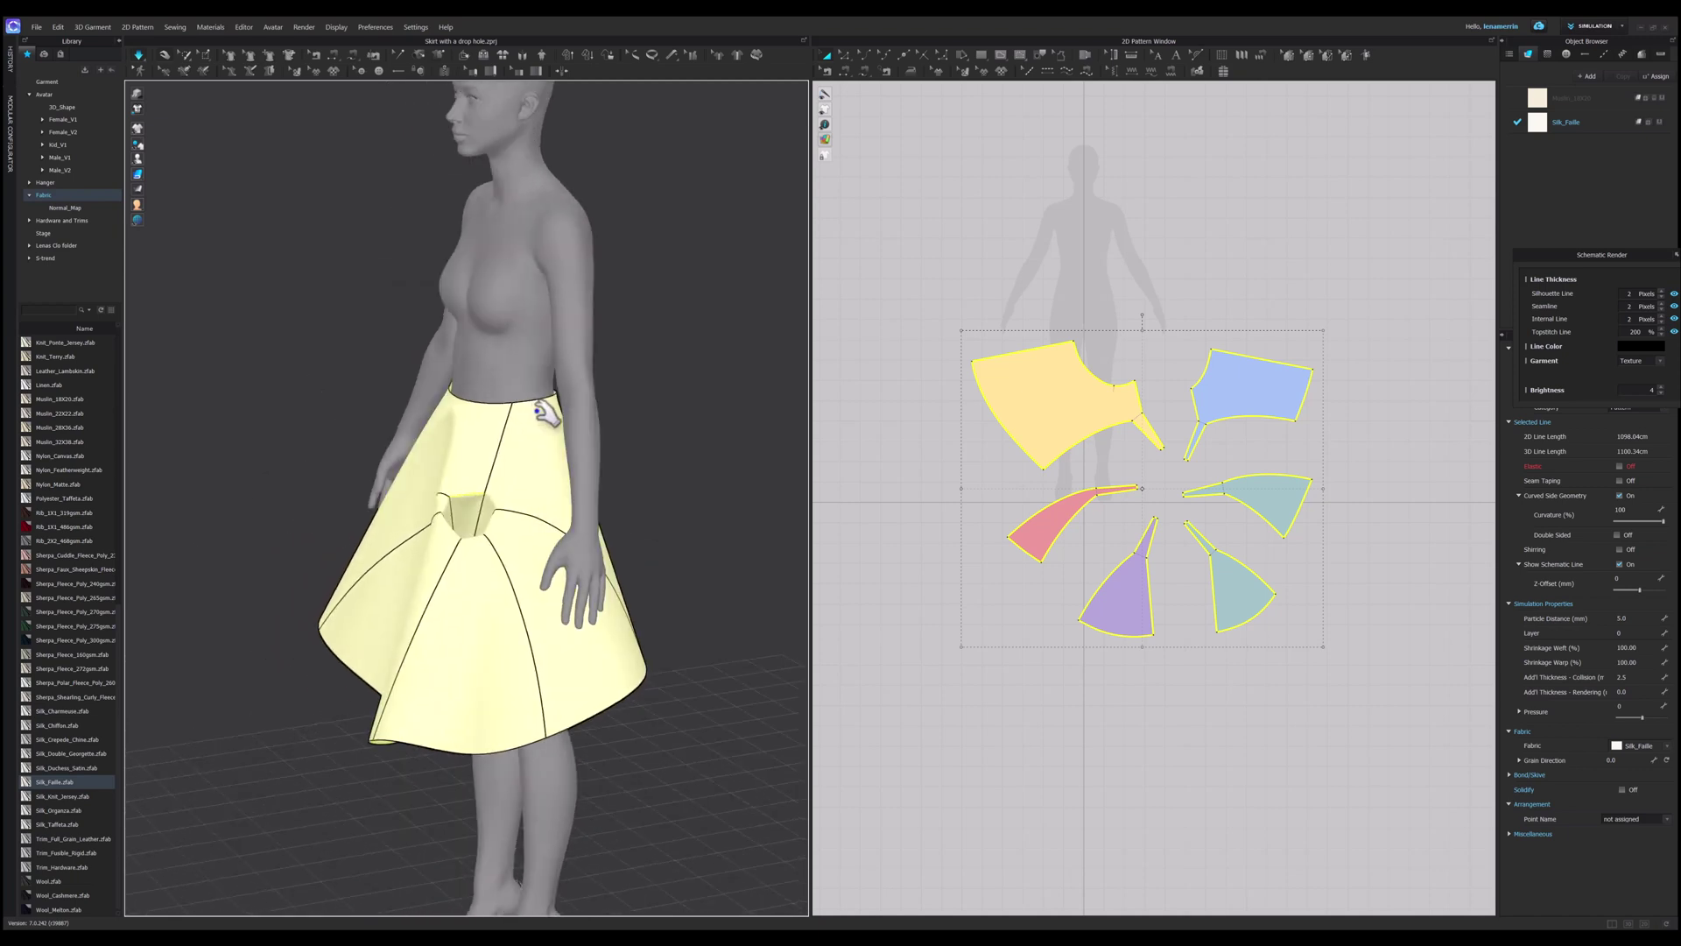
right_click_drag(535, 467, 565, 445)
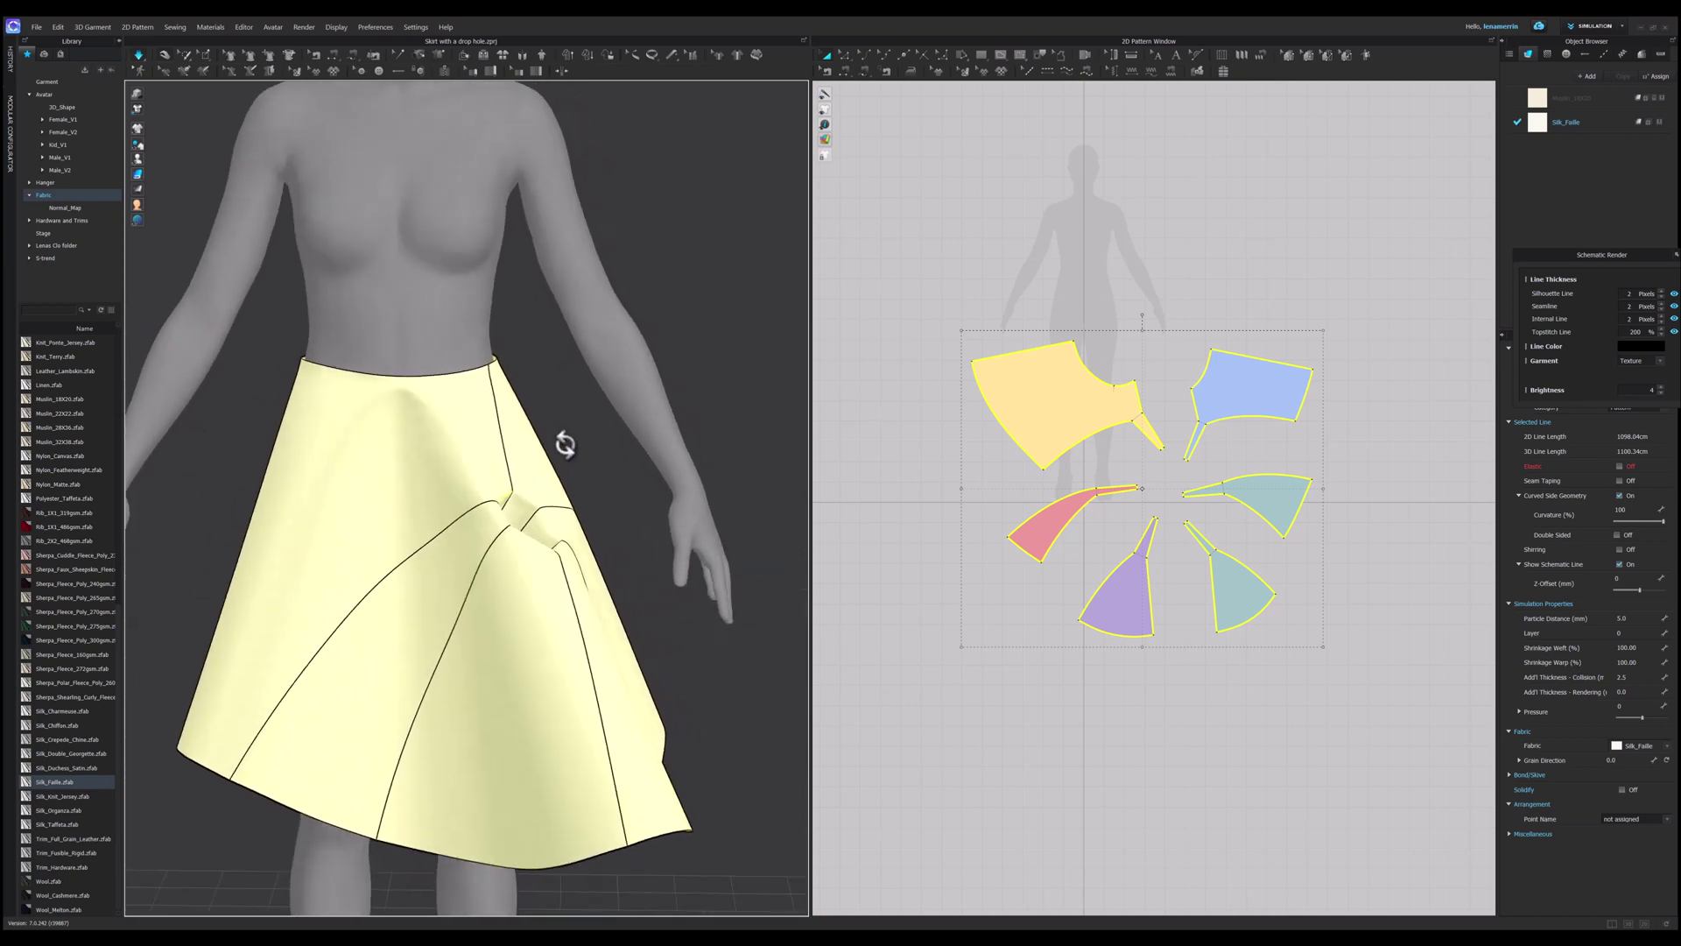
scroll(503, 433, "down", 5)
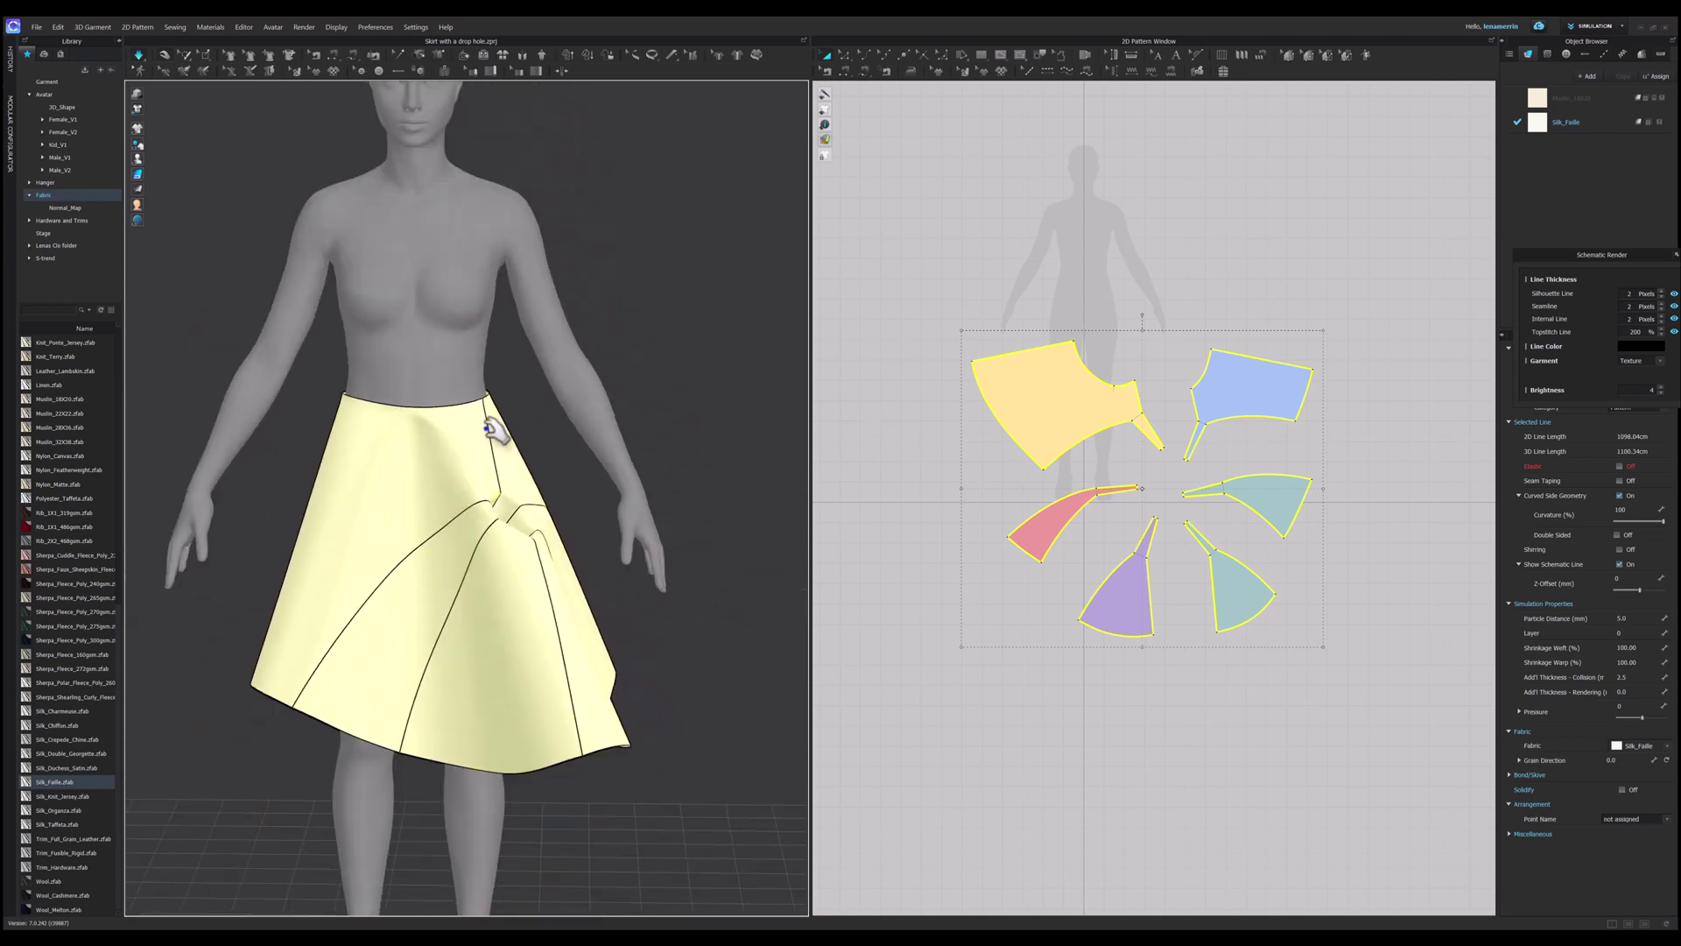
scroll(558, 450, "up", 4)
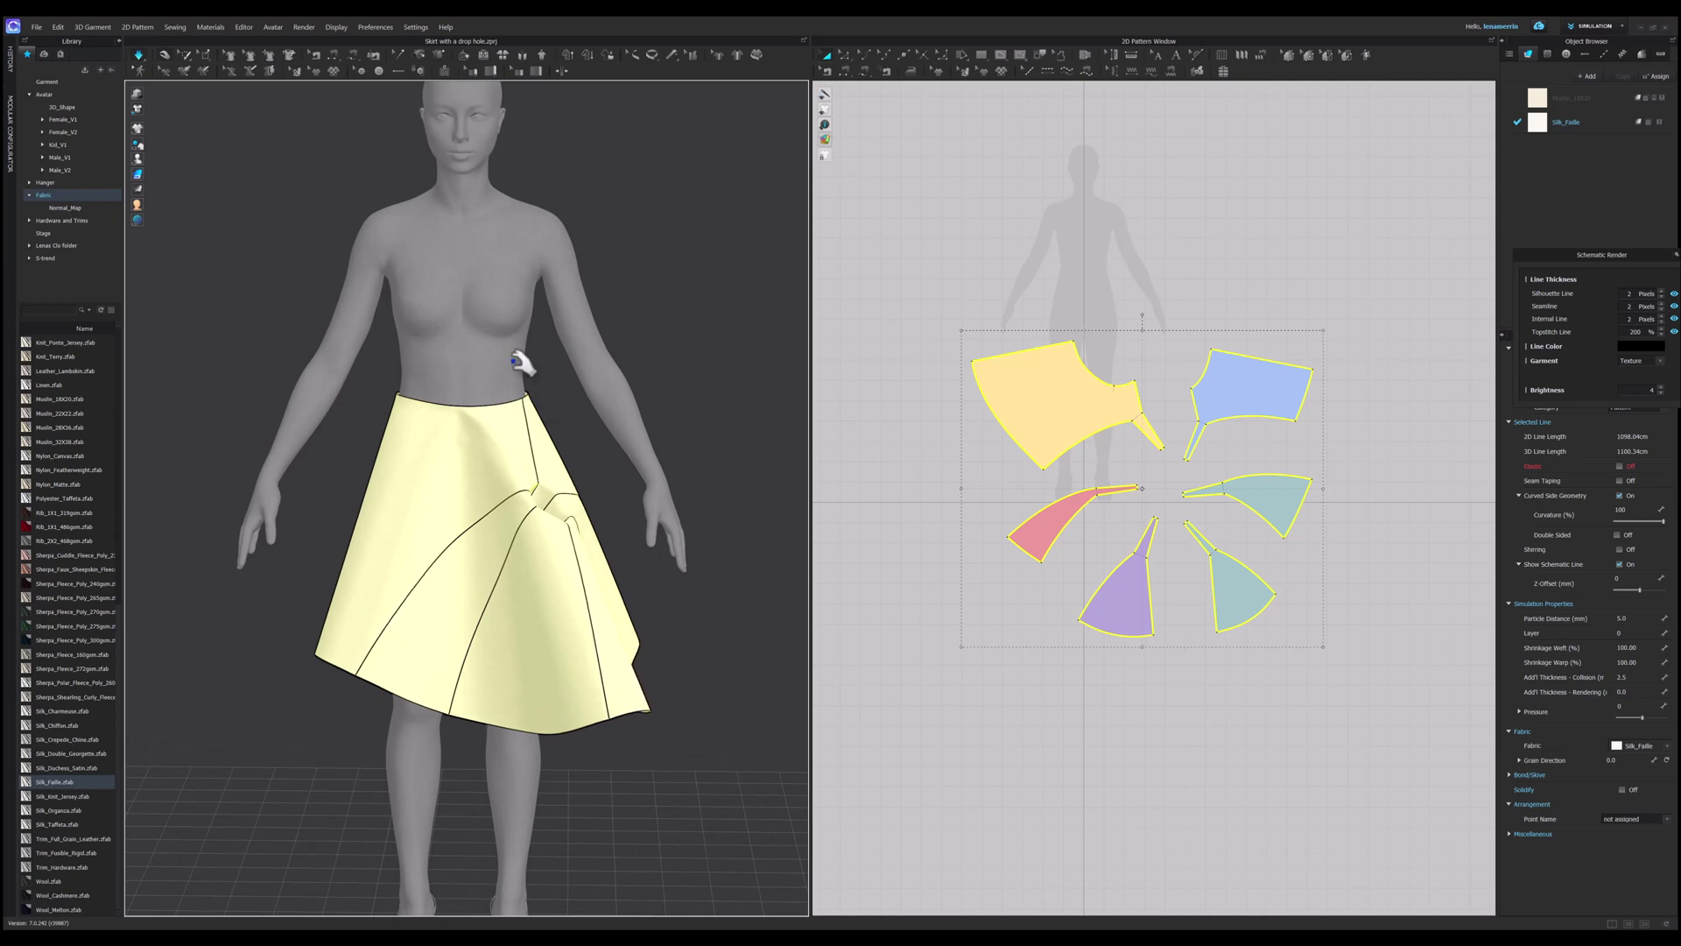
right_click_drag(540, 374, 445, 360)
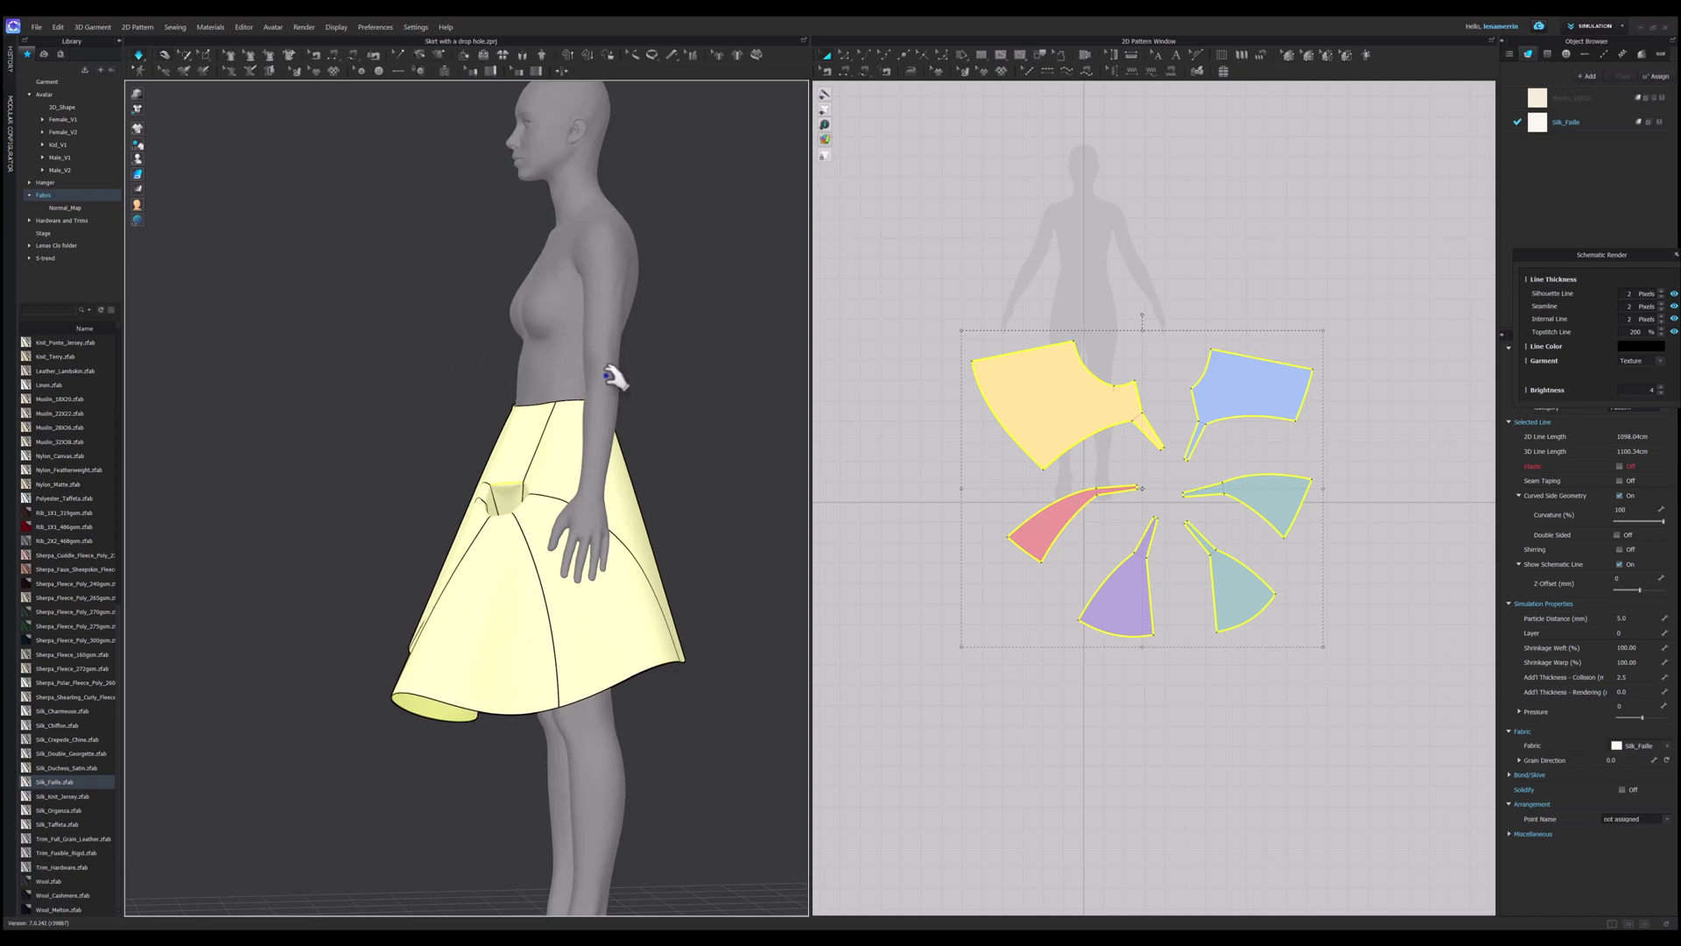
right_click_drag(613, 377, 618, 457)
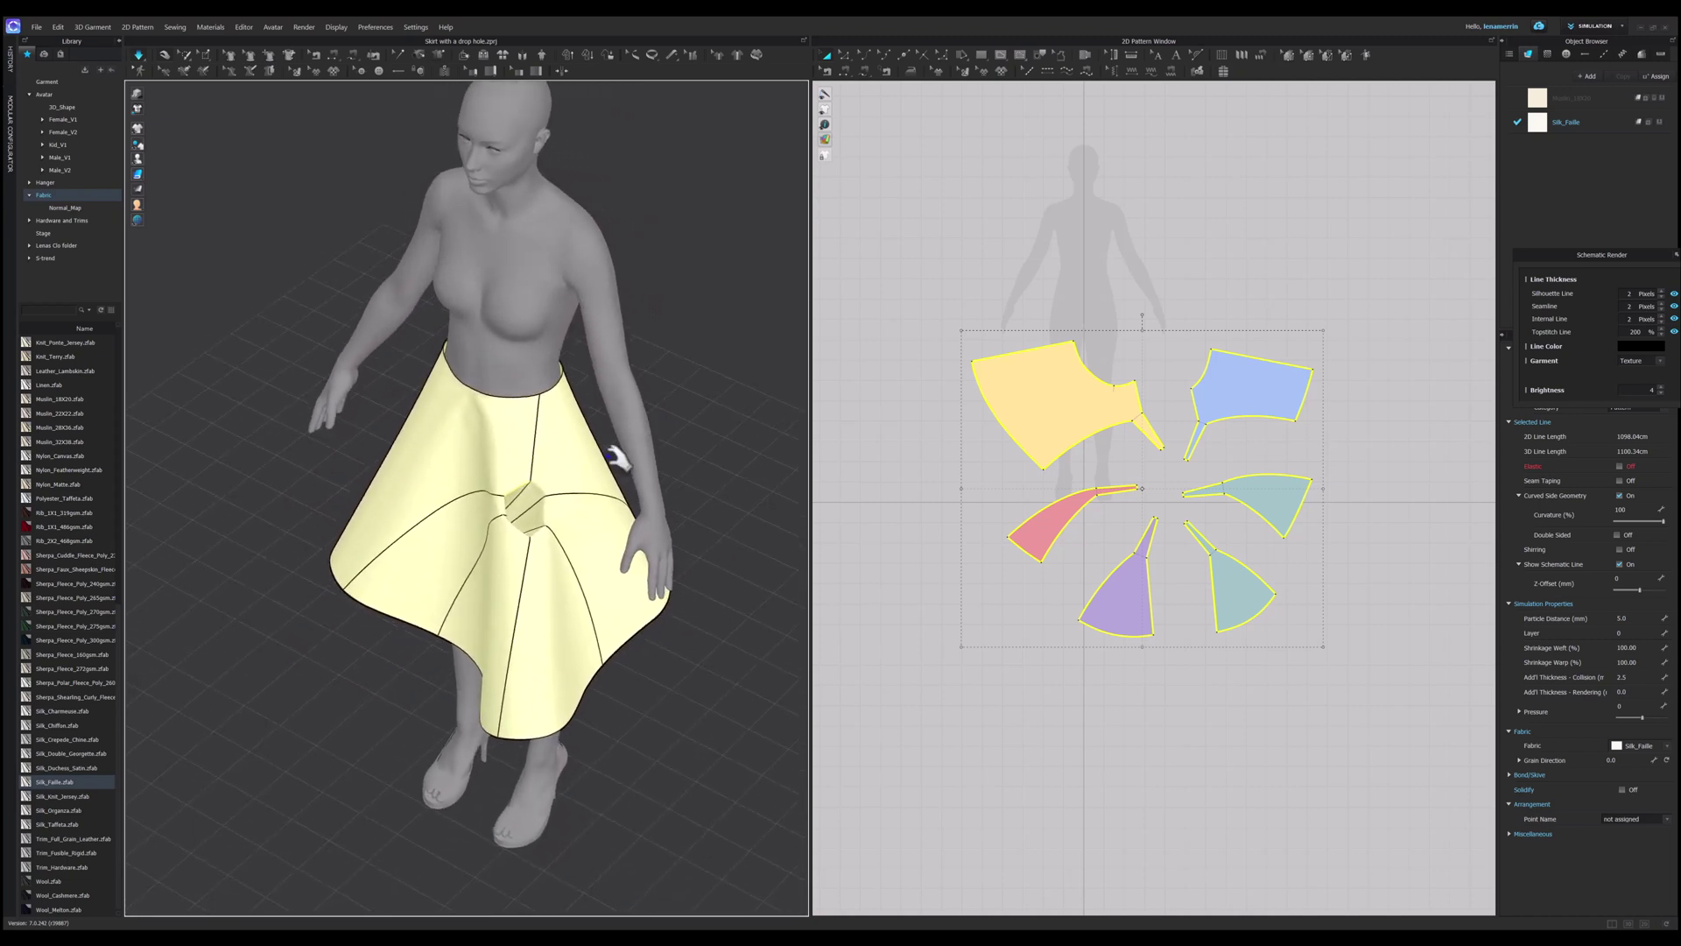
right_click_drag(561, 510, 615, 465)
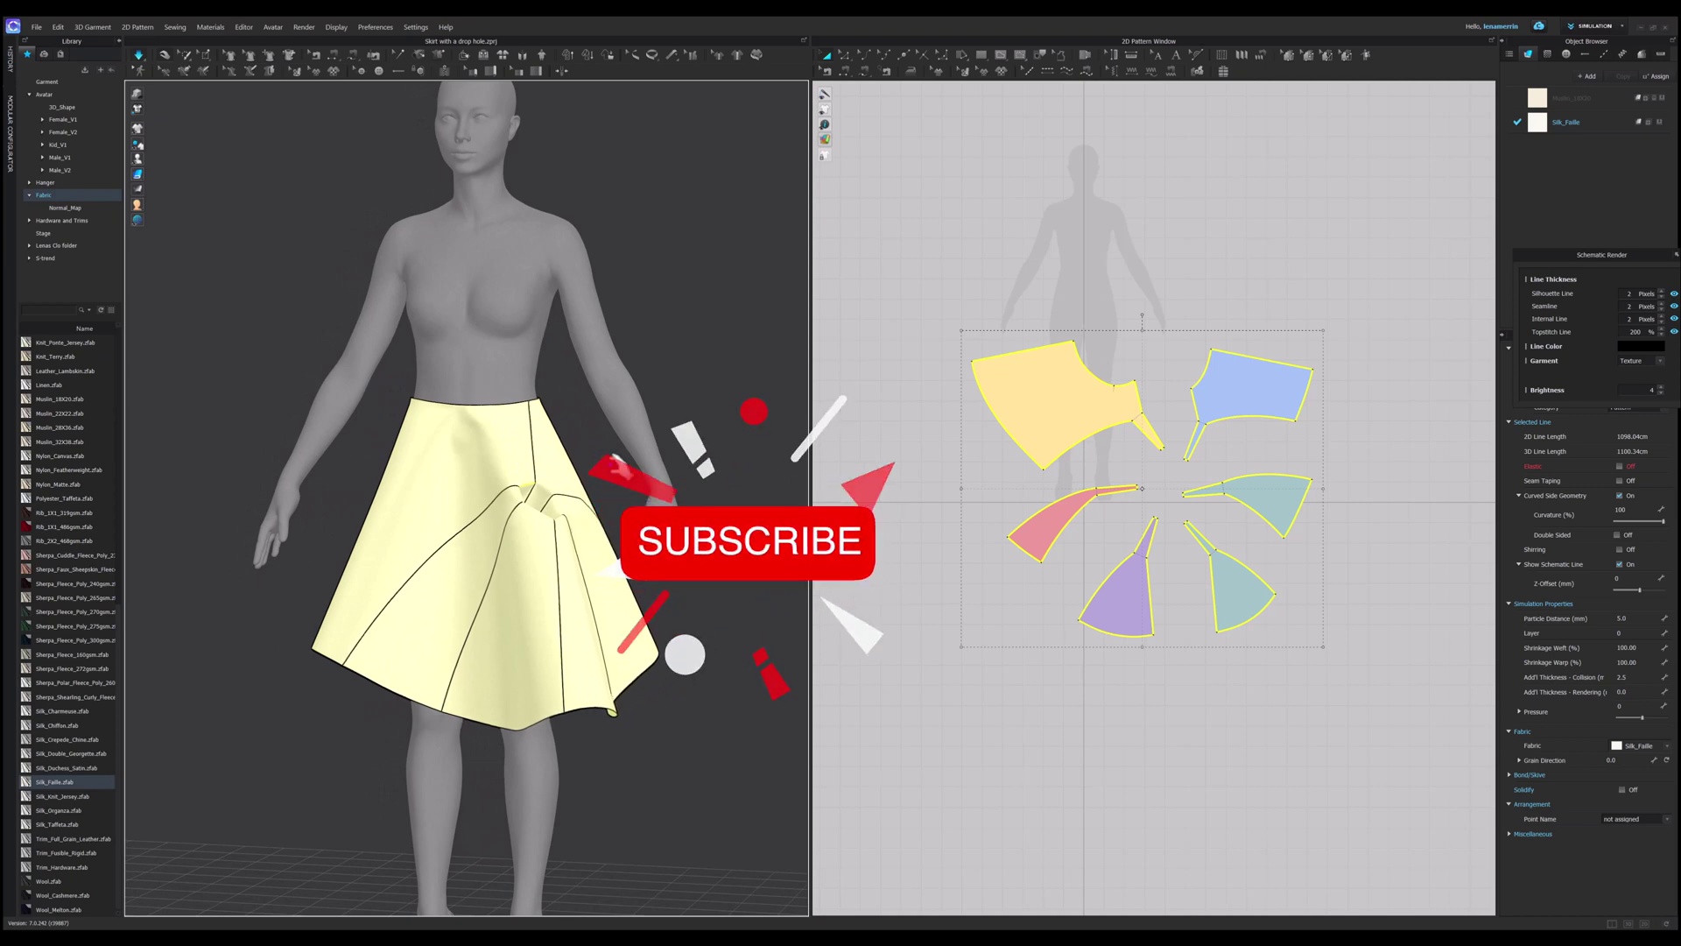